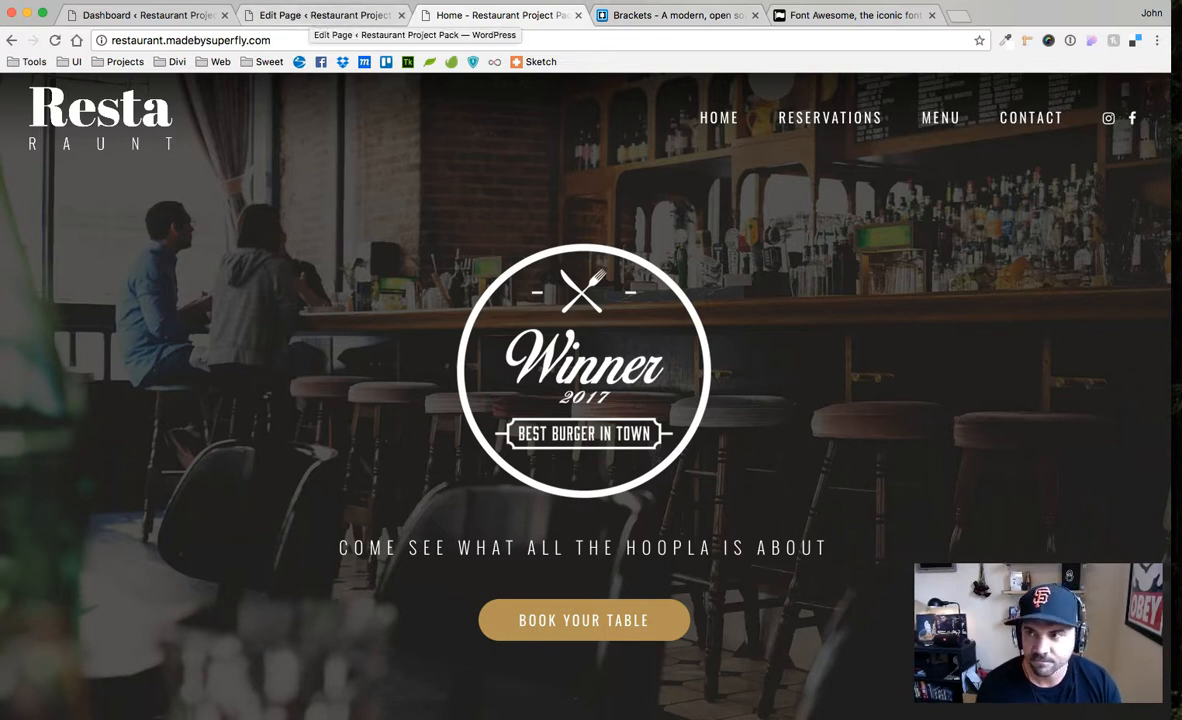
# Duplicate the style.css file in the Restaurant folder on the Desktop
pyautogui.moveTo(1181, 262); pyautogui.dragTo(460, 262)
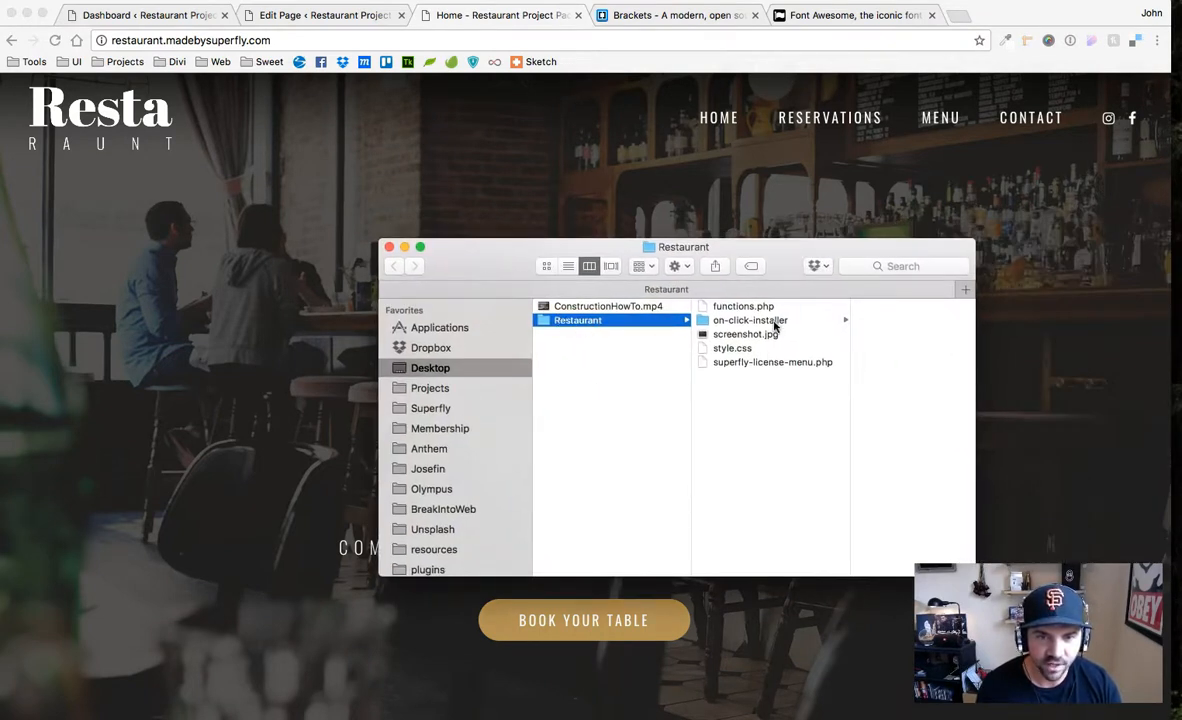
pyautogui.click(718, 348)
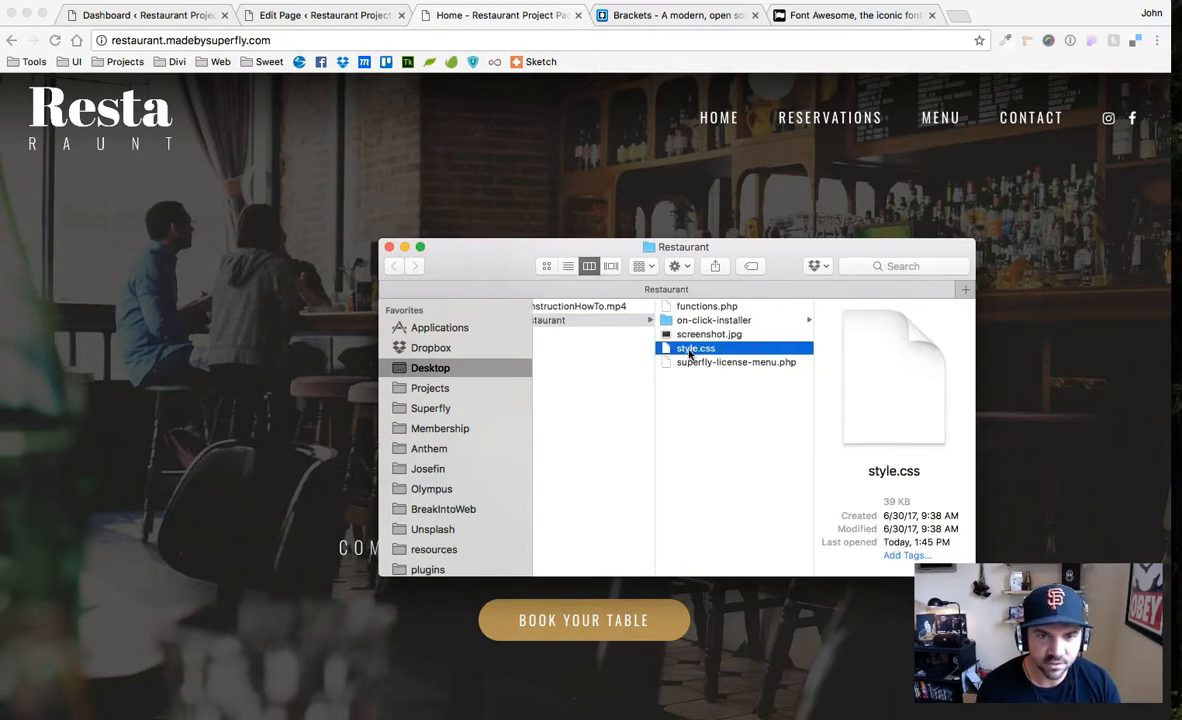
pyautogui.rightClick(690, 350)
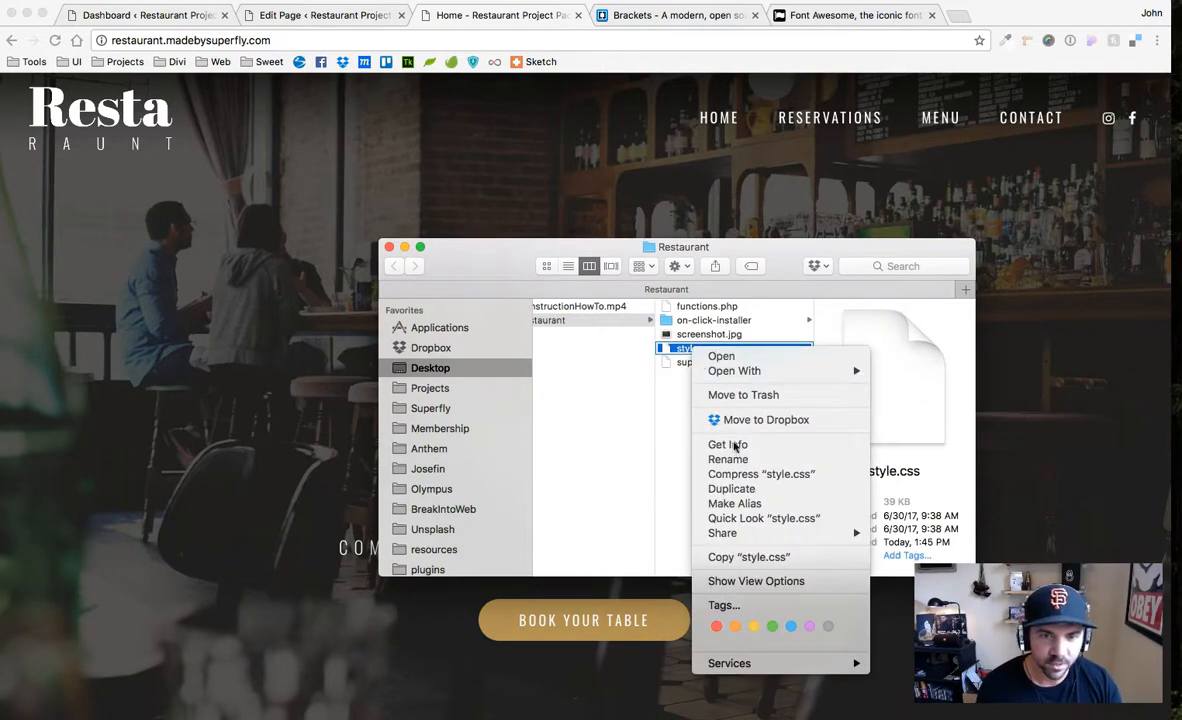
pyautogui.click(732, 489)
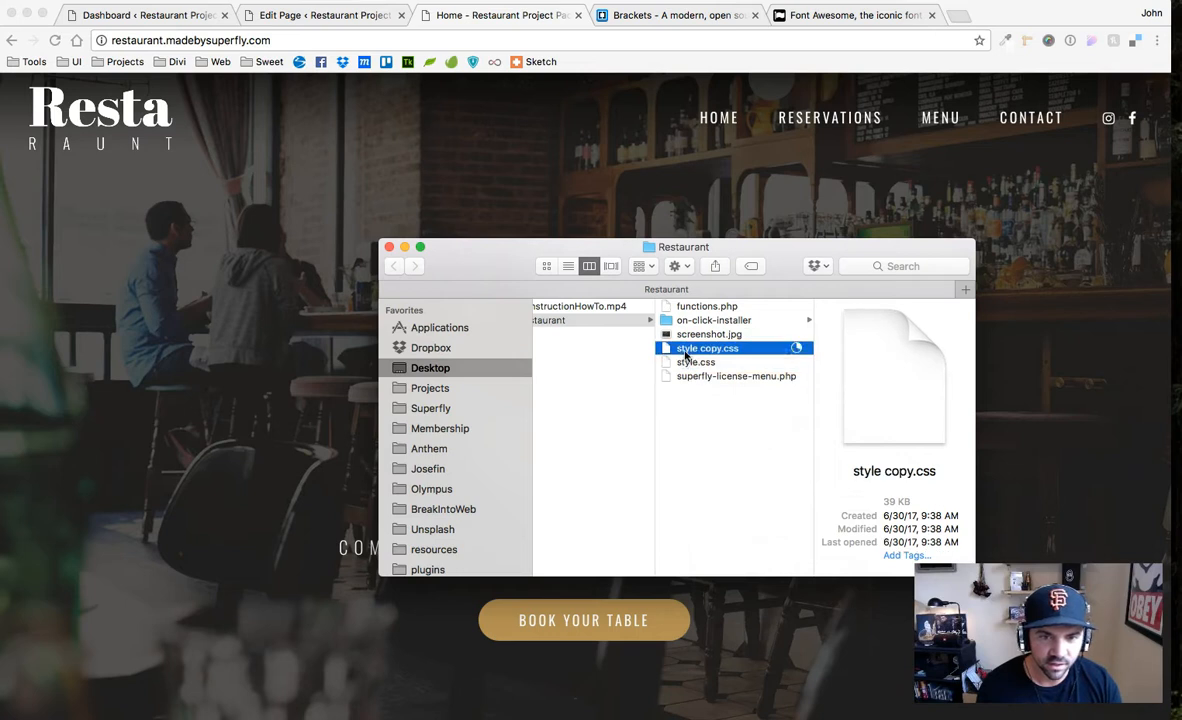
# Rename the duplicated stylesheet as styleORIGINAL.css
pyautogui.press('Return')
pyautogui.press('Right')
pyautogui.press('BackSpace')
pyautogui.press('BackSpace')
pyautogui.press('BackSpace')
pyautogui.press('BackSpace')
pyautogui.press('BackSpace')
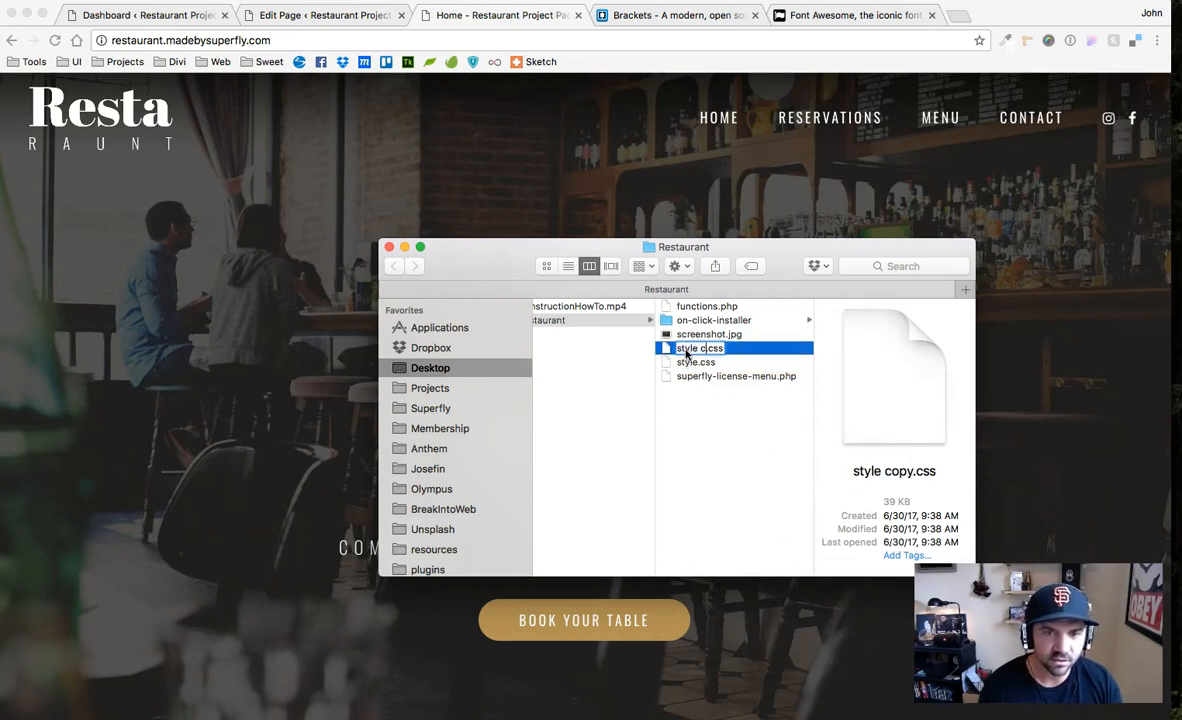
pyautogui.write('ORIGINAL')
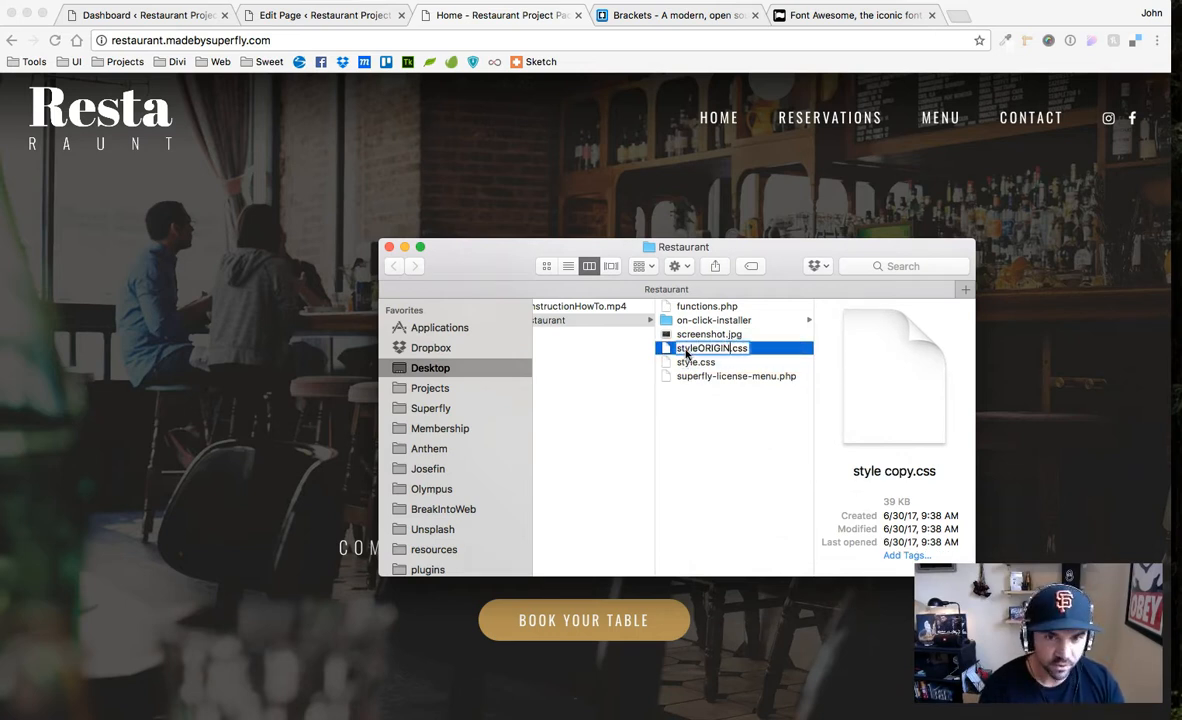
pyautogui.press('Return')
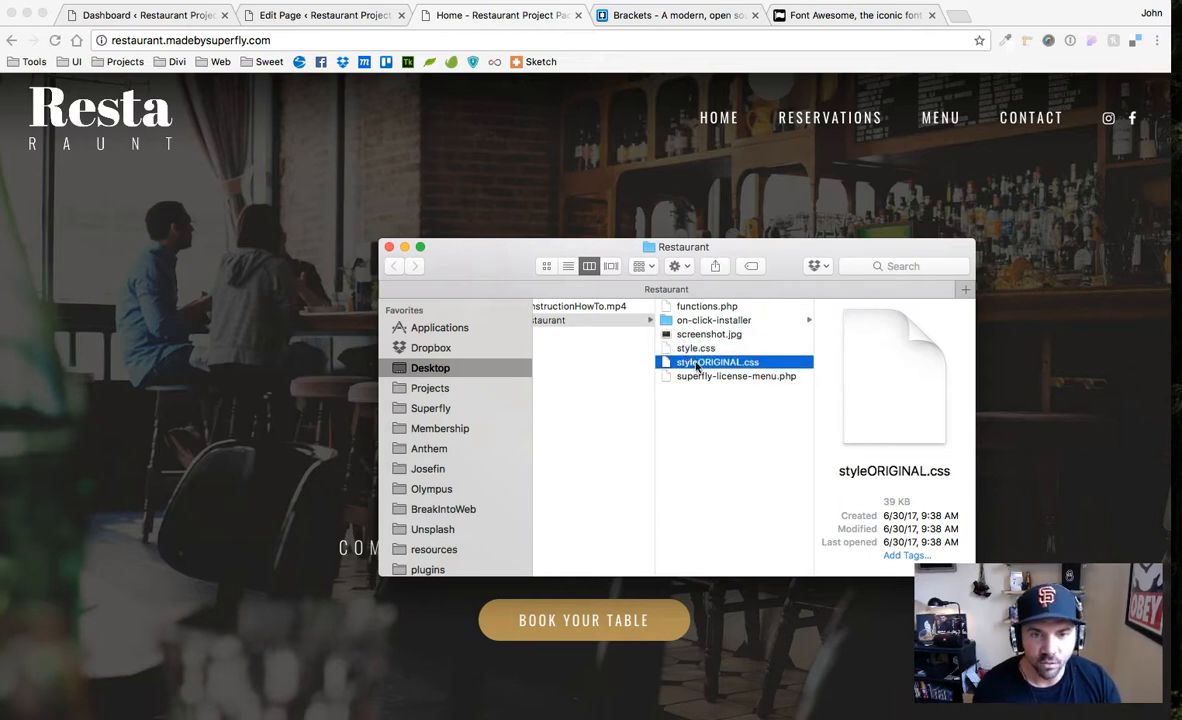
# Select the working style.css in the folder and switch to its code in Brackets
pyautogui.click(686, 350)
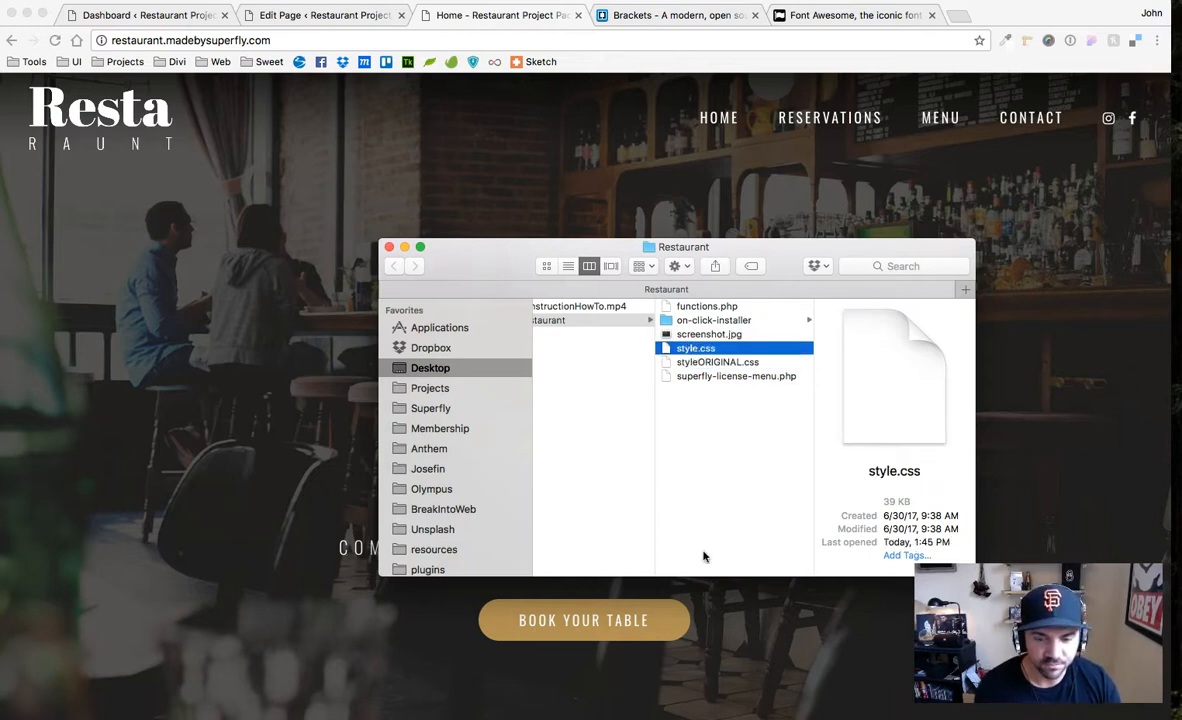
pyautogui.press('super+Tab')
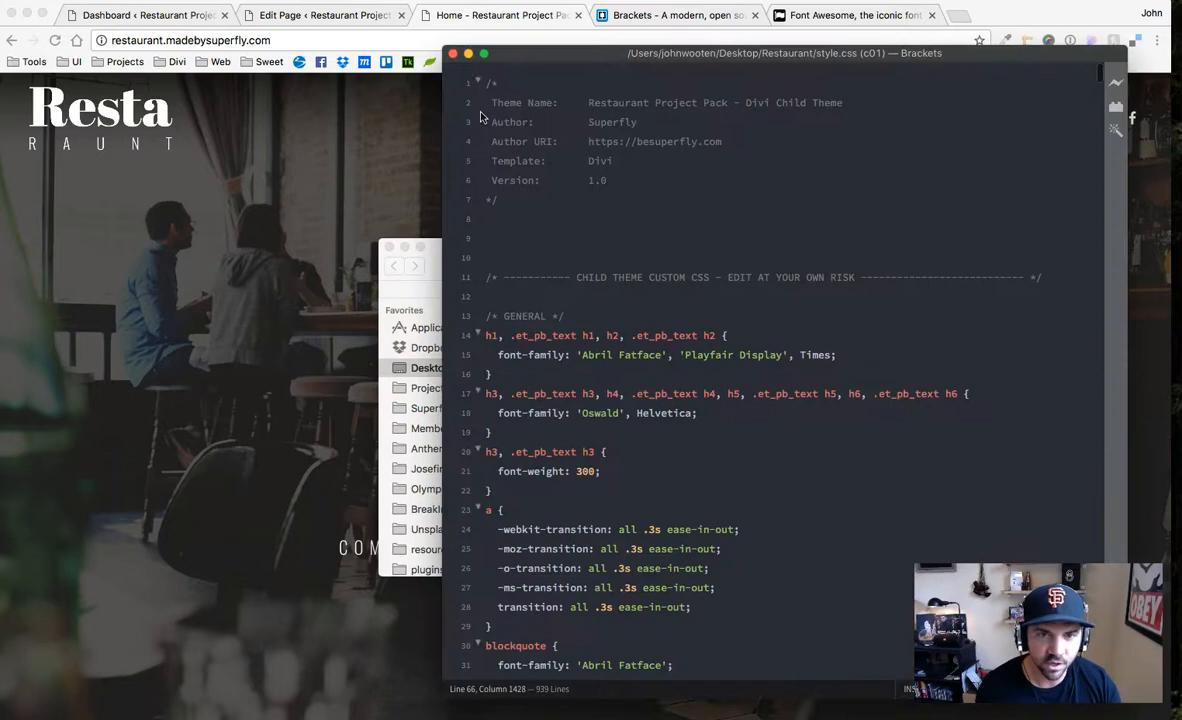
pyautogui.click(648, 232)
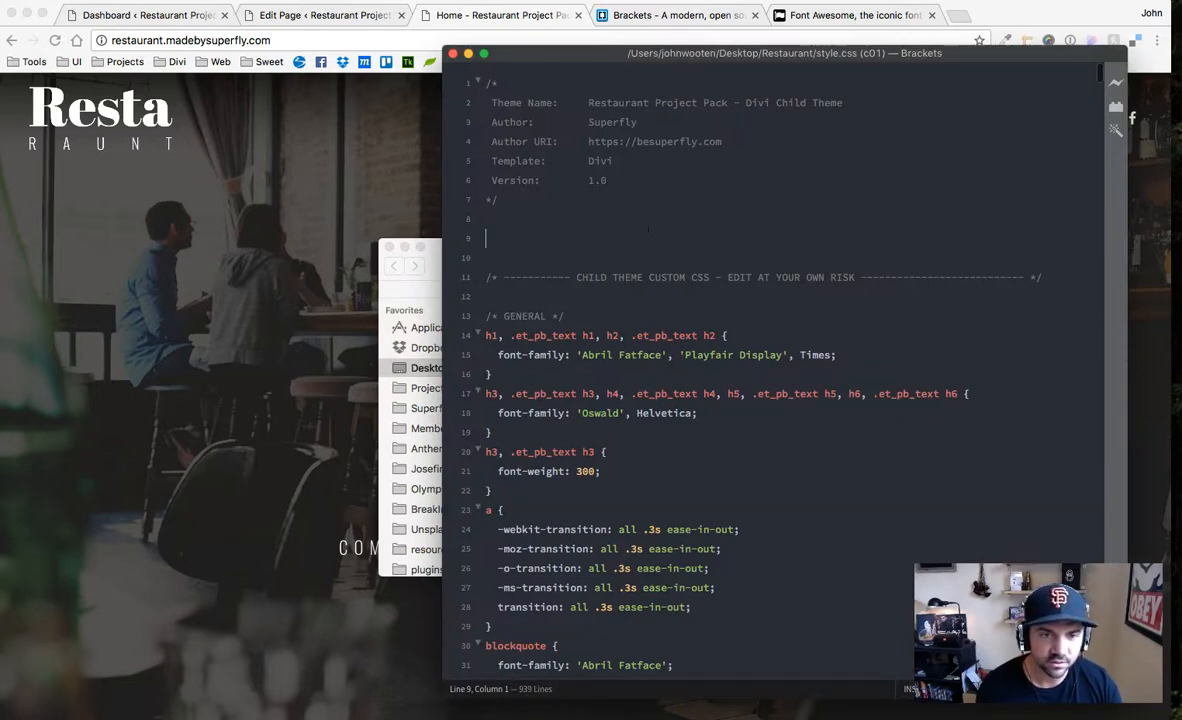
# Switch to the restaurant site's Edit Page in Chrome and look through its Appearance options
pyautogui.click(195, 279)
pyautogui.click(283, 15)
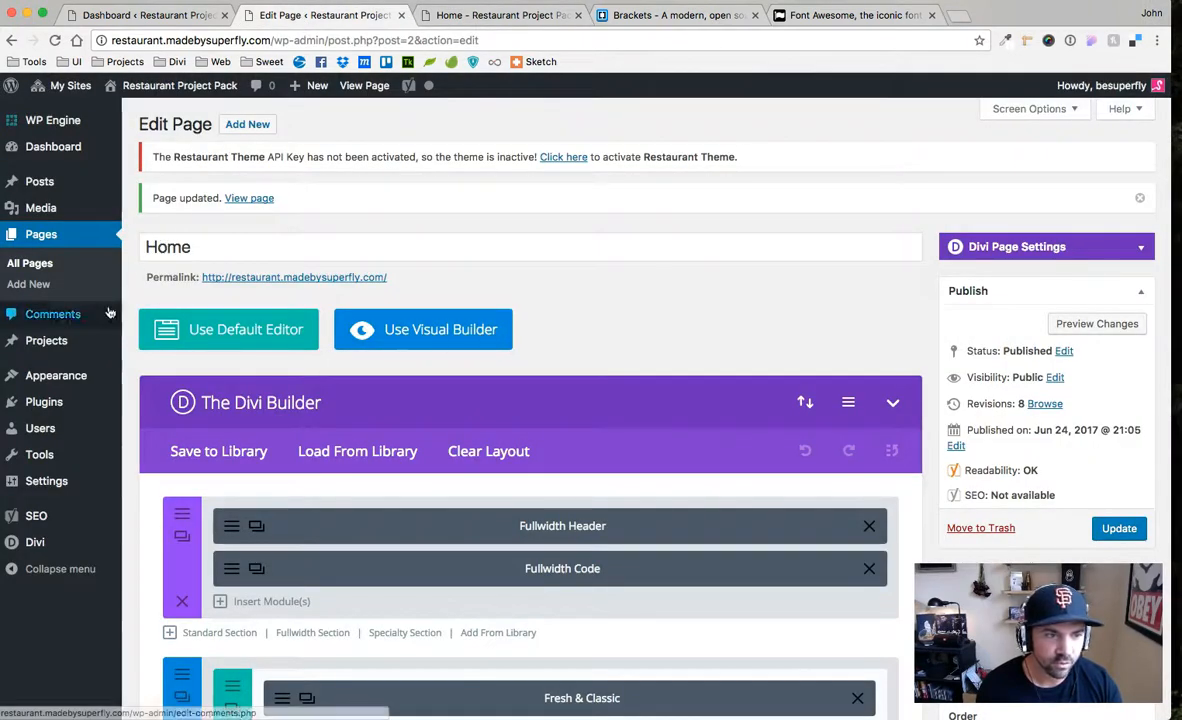
pyautogui.moveTo(60, 376)
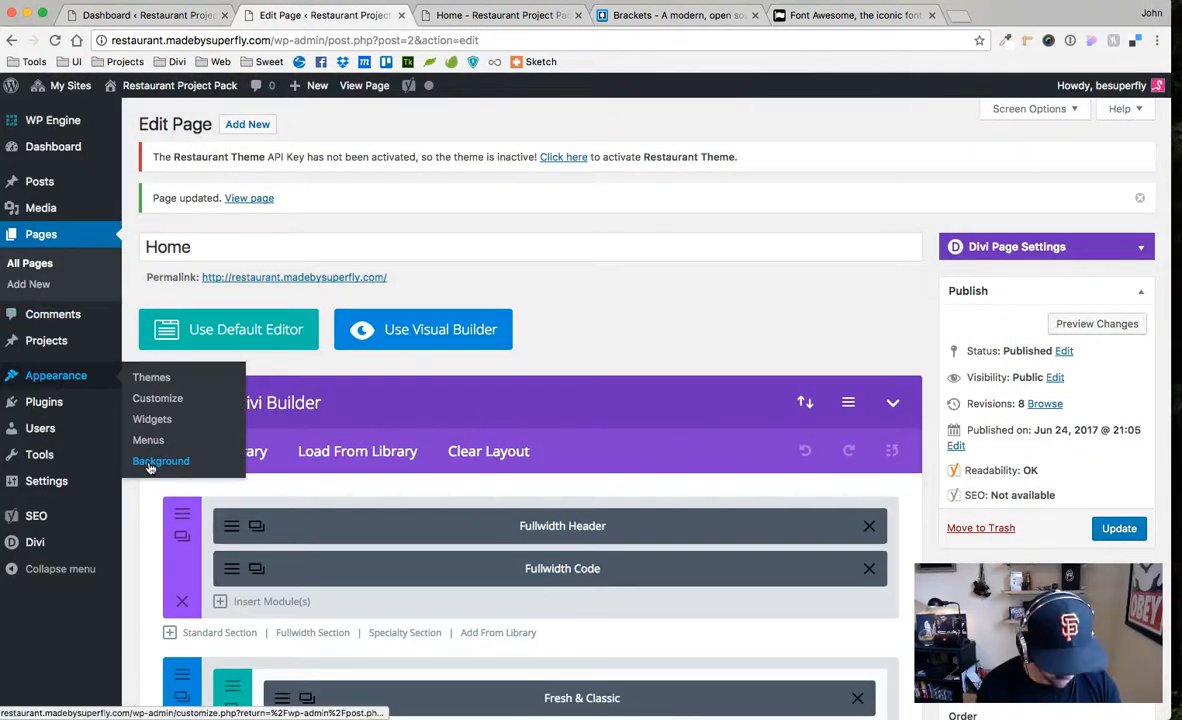
# Open the Josefin site's WordPress dashboard in a new browser tab and bring up its theme file editor
pyautogui.press('super+t')
pyautogui.write('JOSEFin.madebysuperfly.com')
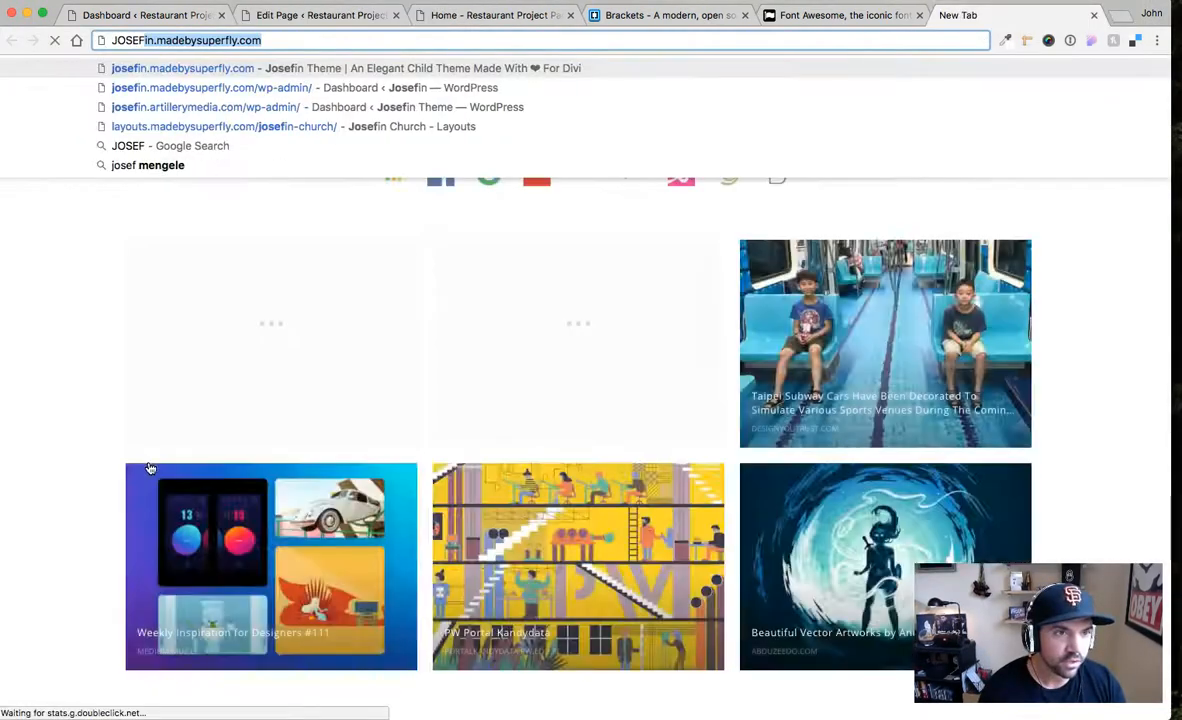
pyautogui.press('Down')
pyautogui.press('Down')
pyautogui.press('Return')
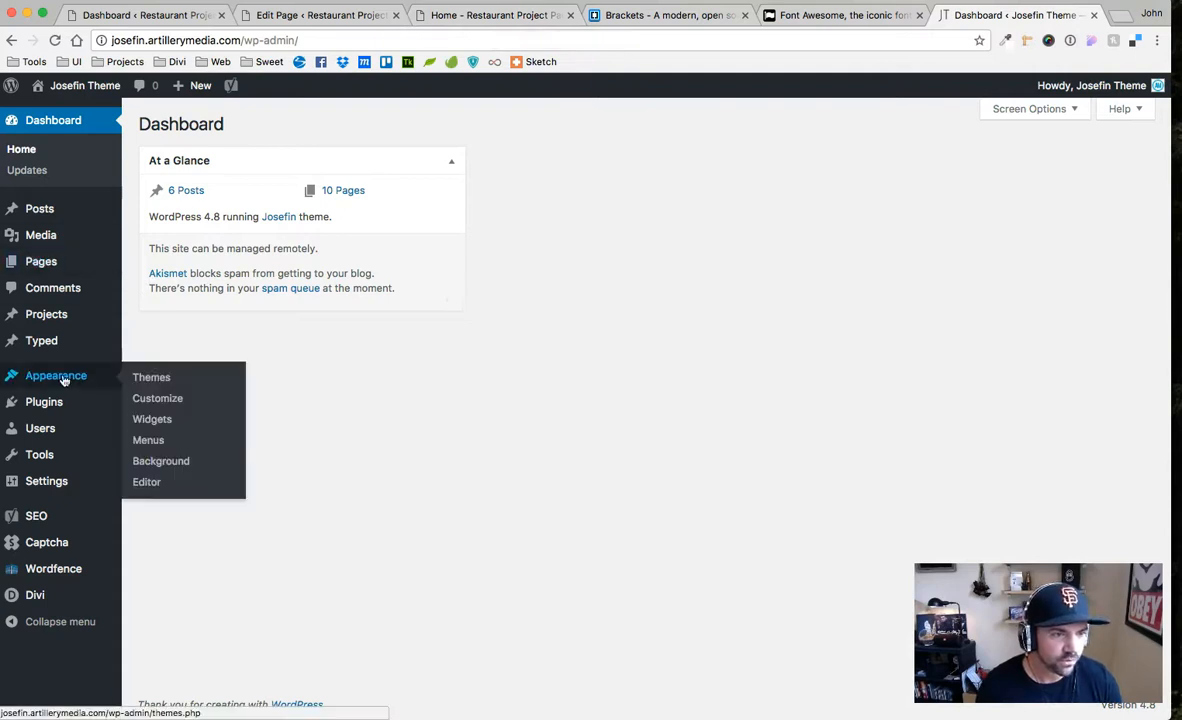
pyautogui.click(147, 483)
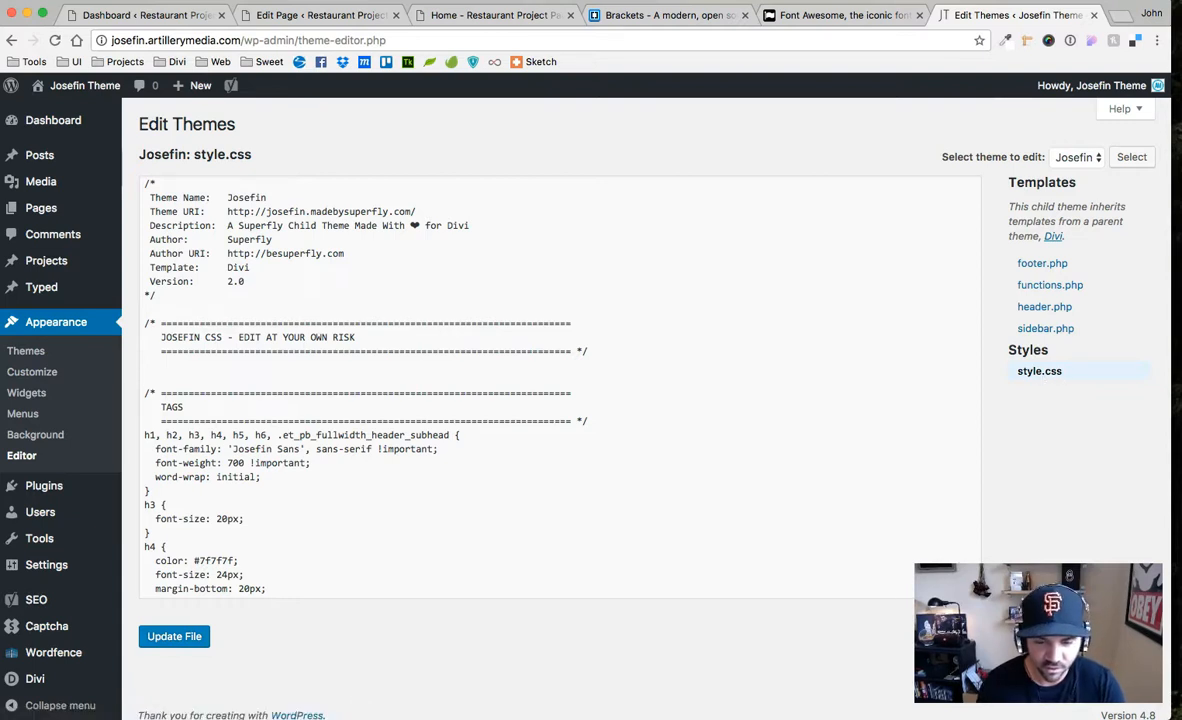
# Replace all code in Josefin's style.css with pasted CSS, and close the editor tab without updating the file
pyautogui.press('super+Tab')
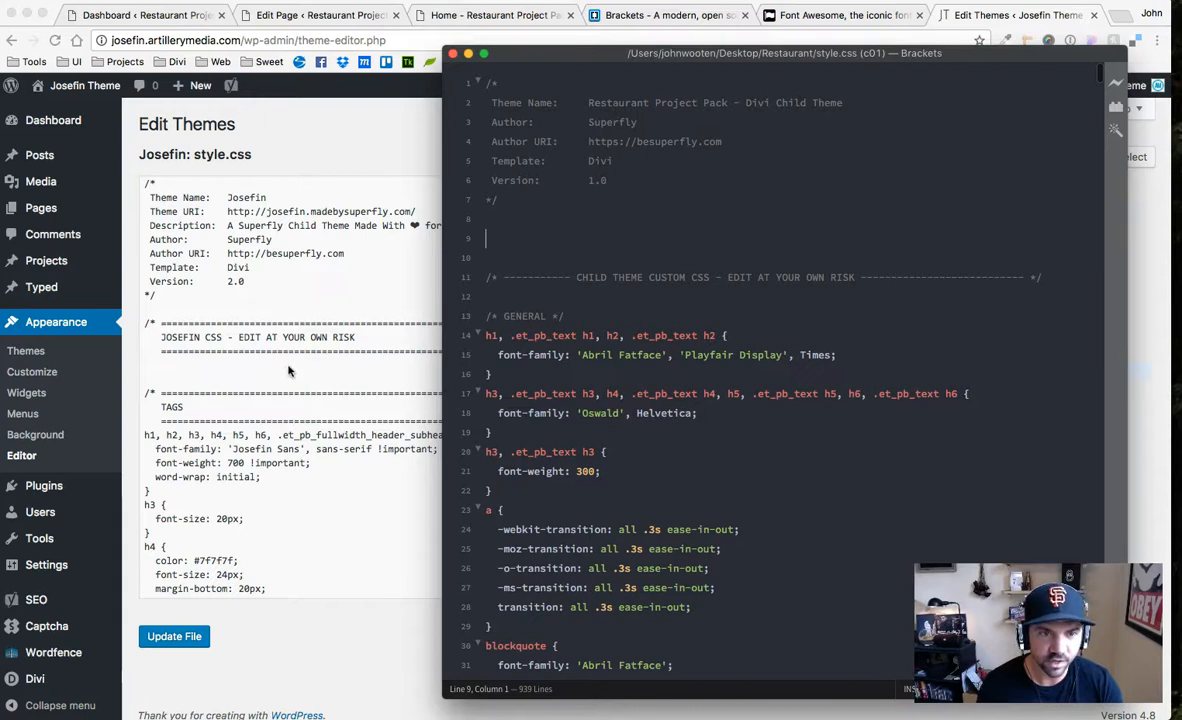
pyautogui.click(320, 270)
pyautogui.click(371, 286)
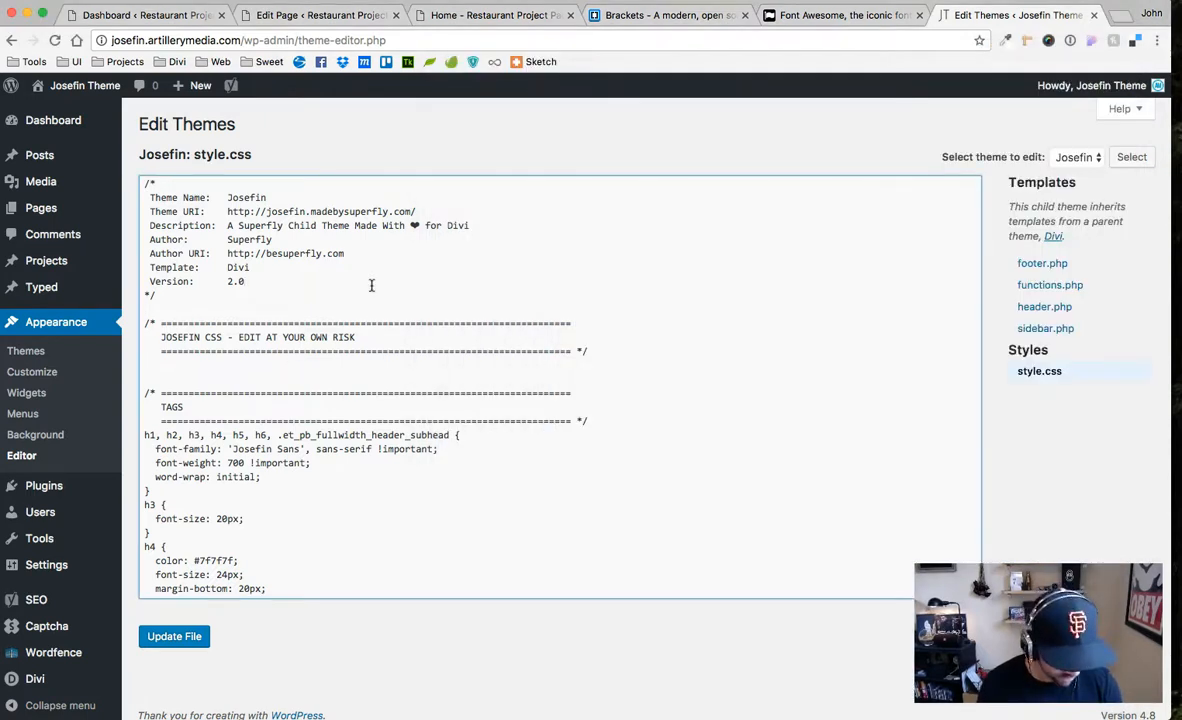
pyautogui.press('super+a')
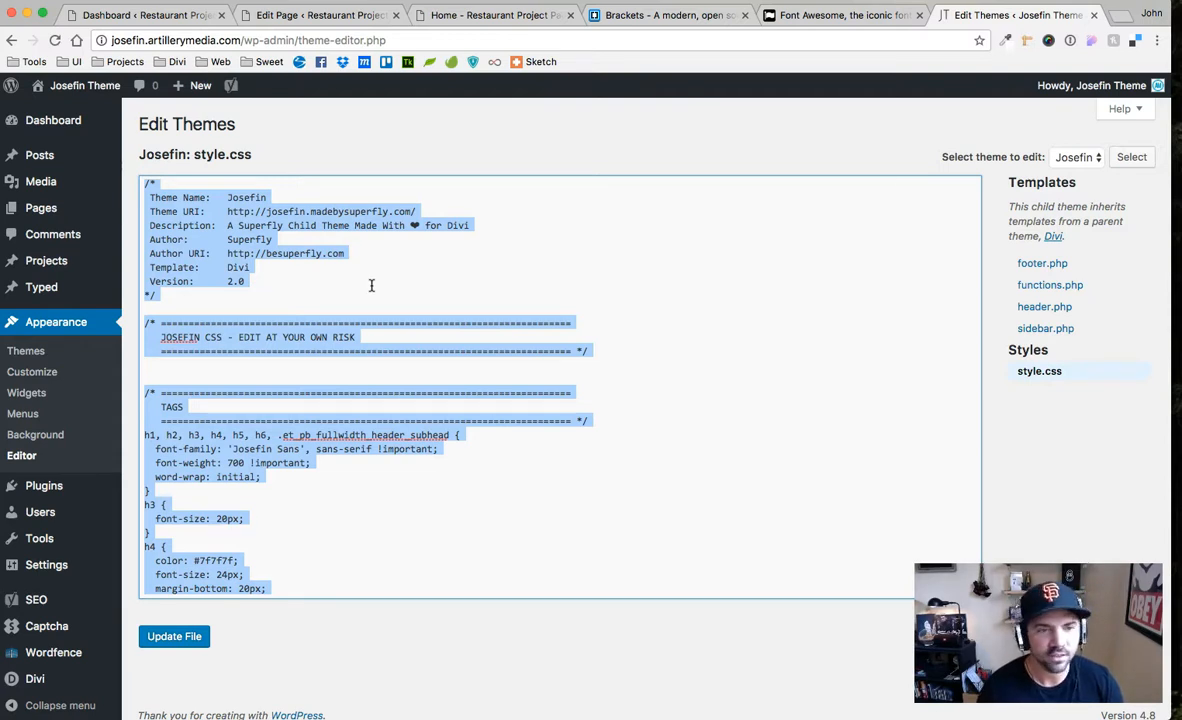
pyautogui.press('BackSpace')
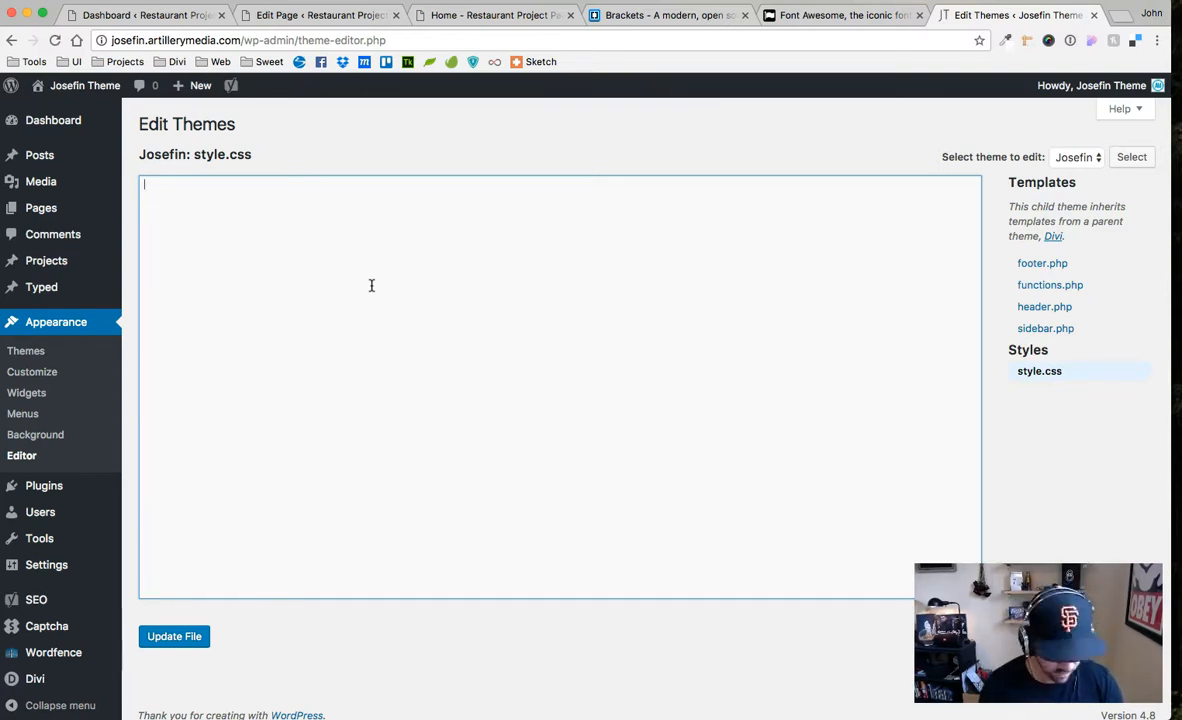
pyautogui.press('super+v')
pyautogui.scroll(15, 471, 352)
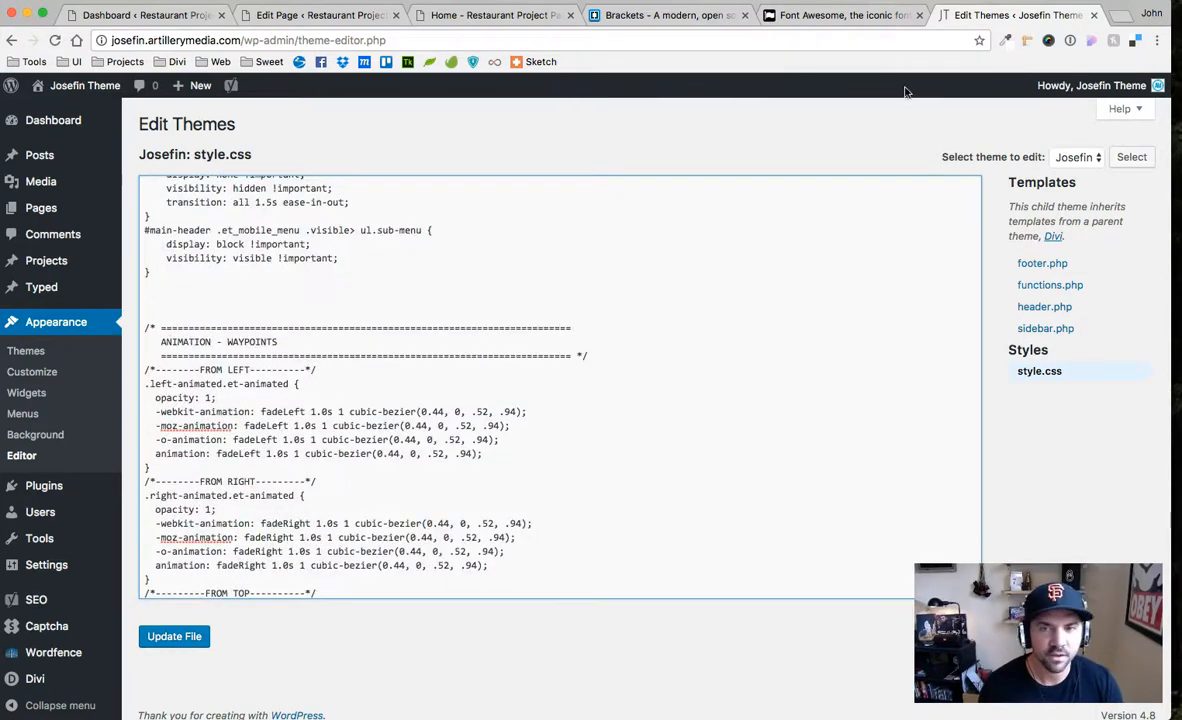
pyautogui.click(1093, 15)
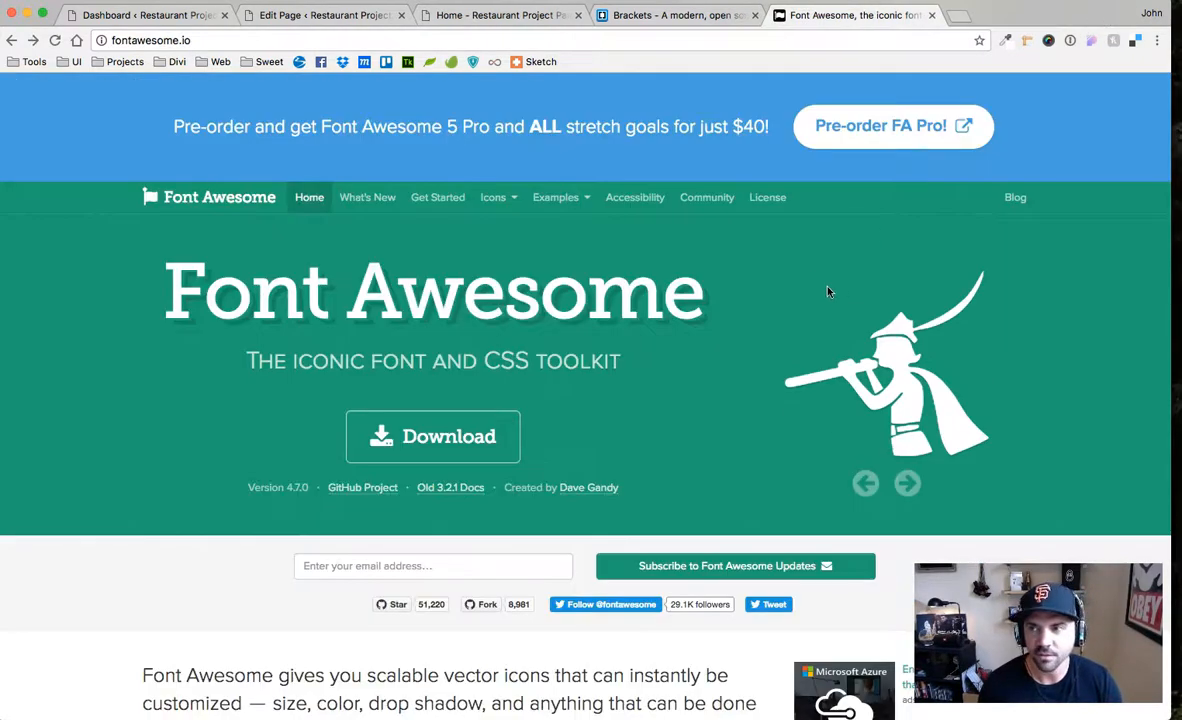
# Switch to Finder, select the styleORIGINAL.css backup in the Restaurant folder, and close the folder window
pyautogui.press('super+Tab')
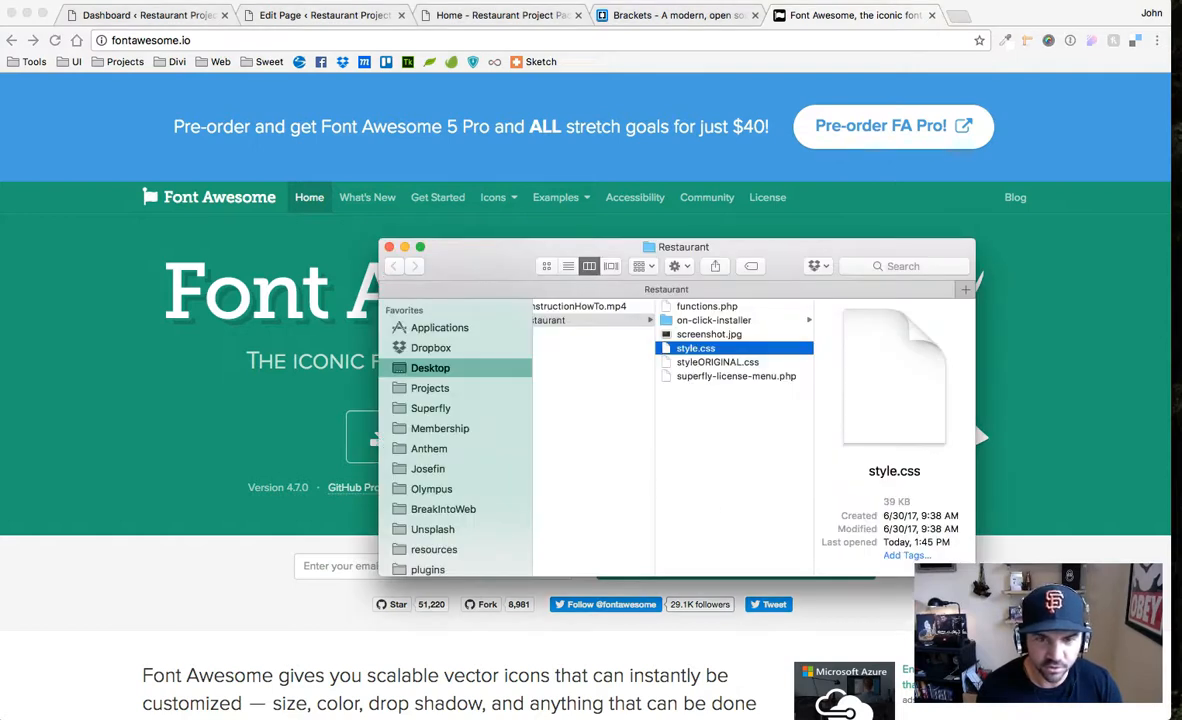
pyautogui.click(712, 364)
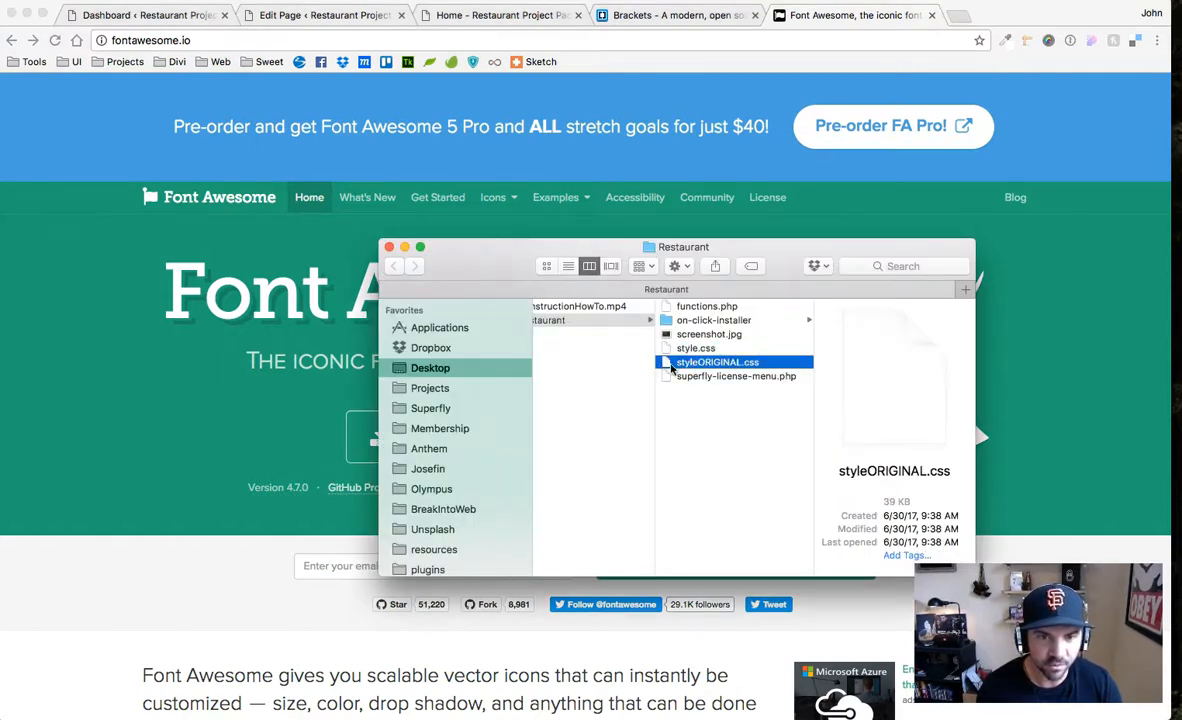
pyautogui.click(565, 412)
pyautogui.click(389, 246)
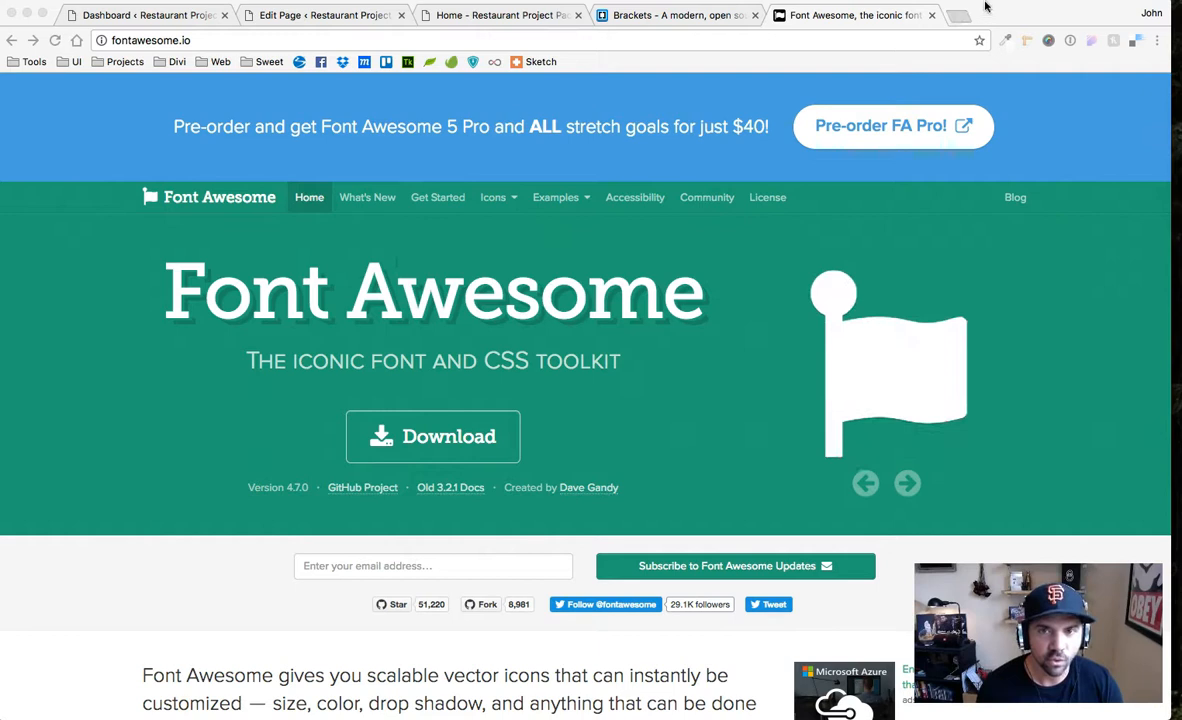
# Reopen the Josefin WordPress dashboard in a new Chrome tab and open style.css in the theme editor
pyautogui.click(957, 15)
pyautogui.write('josefin')
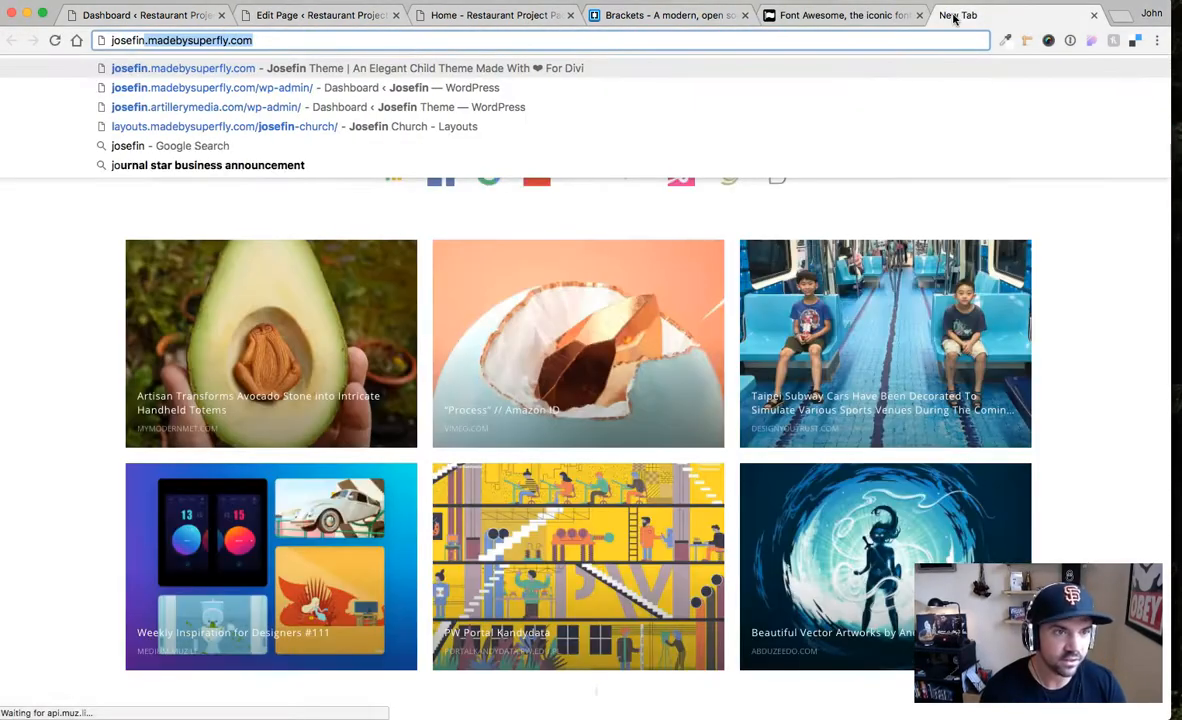
pyautogui.press('Down')
pyautogui.press('Down')
pyautogui.press('Down')
pyautogui.press('Up')
pyautogui.press('Return')
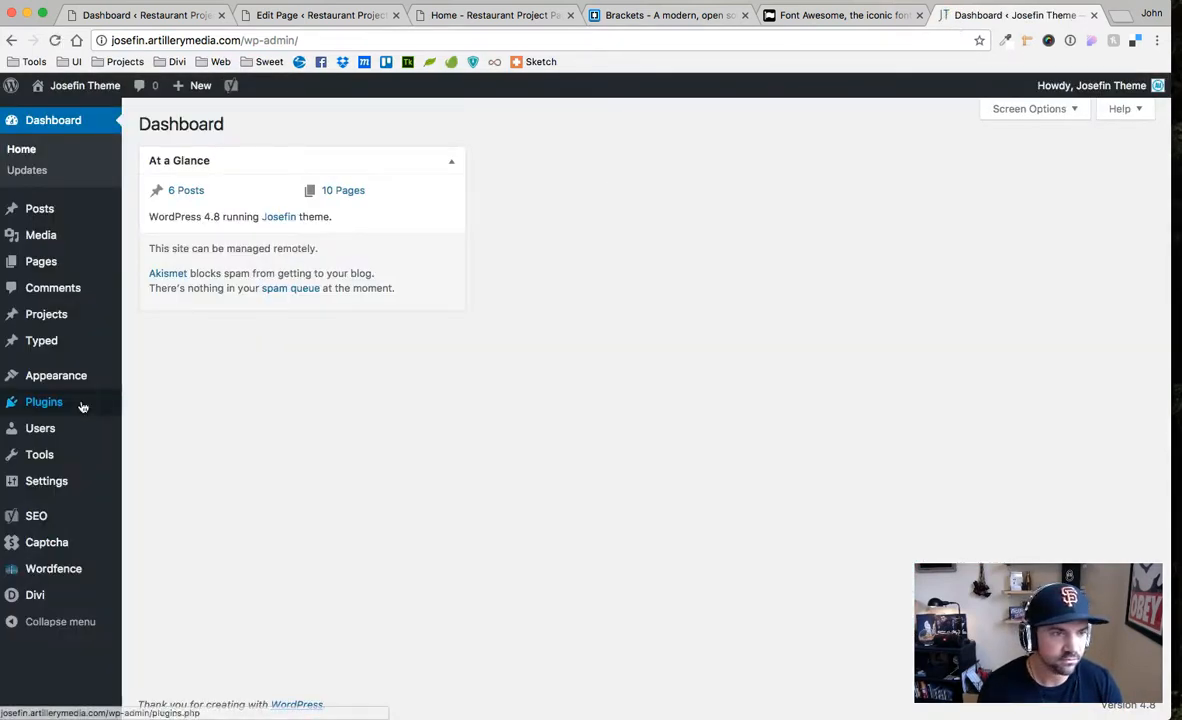
pyautogui.moveTo(79, 382)
pyautogui.click(170, 485)
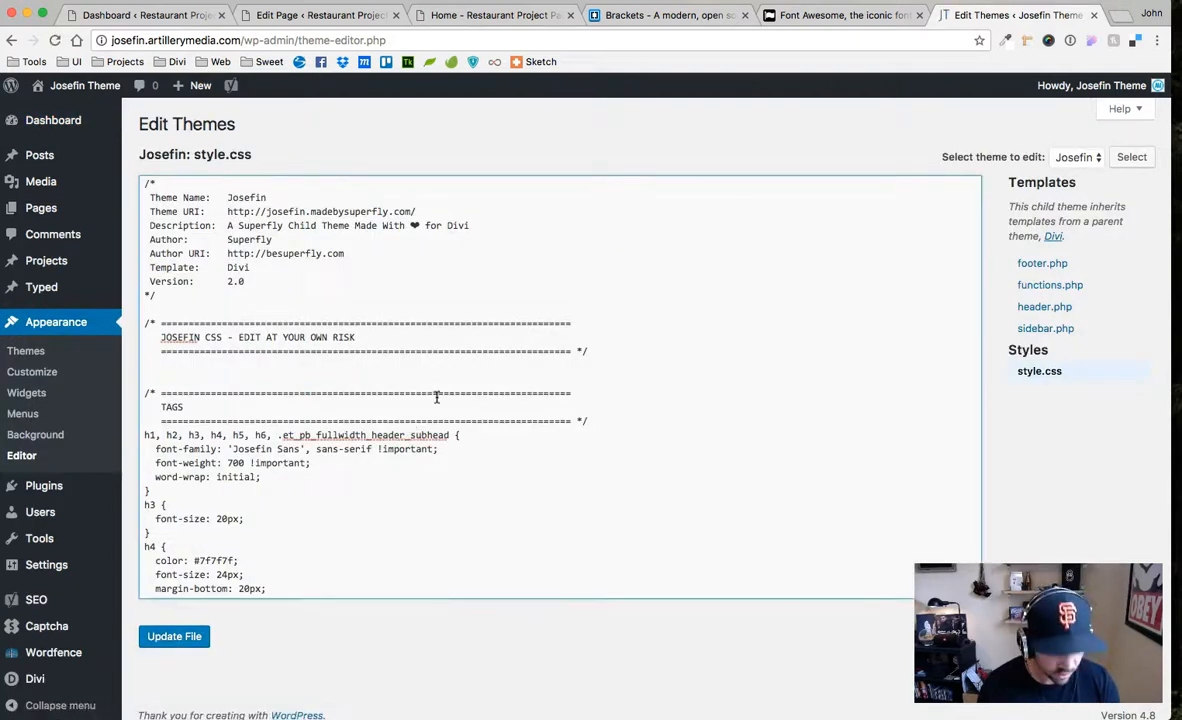
# Copy Josefin's entire stylesheet and paste it into a new untitled document in Brackets
pyautogui.press('super+a')
pyautogui.press('super+Tab')
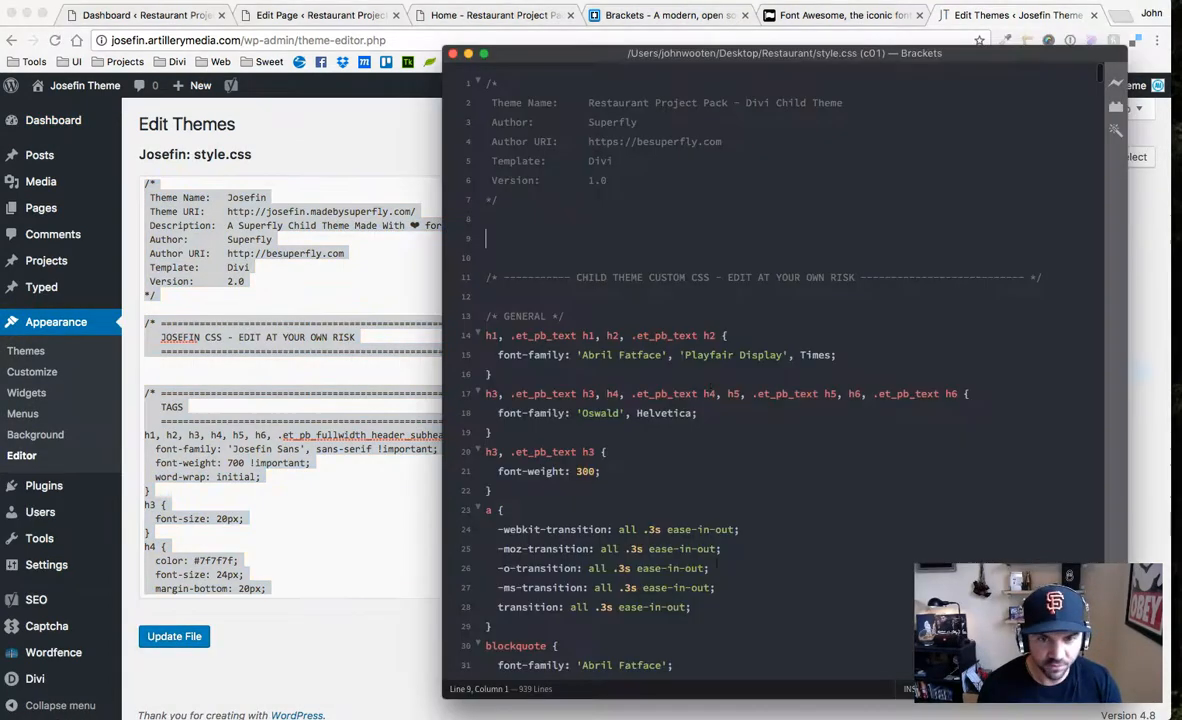
pyautogui.press('super+n')
pyautogui.press('super+v')
pyautogui.scroll(5, 743, 380)
pyautogui.scroll(10, 743, 380)
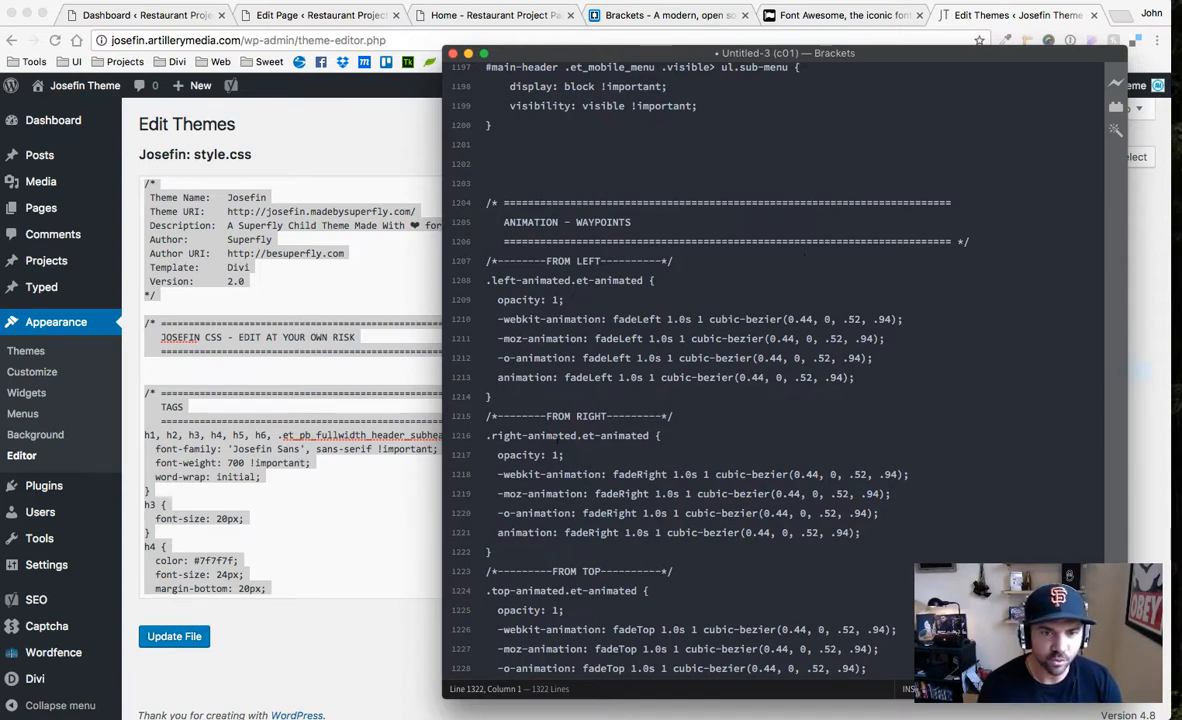
# Discard the untitled Brackets document without saving, and close the Josefin theme editor tab in Chrome
pyautogui.scroll(-5, 677, 421)
pyautogui.scroll(1, 677, 421)
pyautogui.press('super+w')
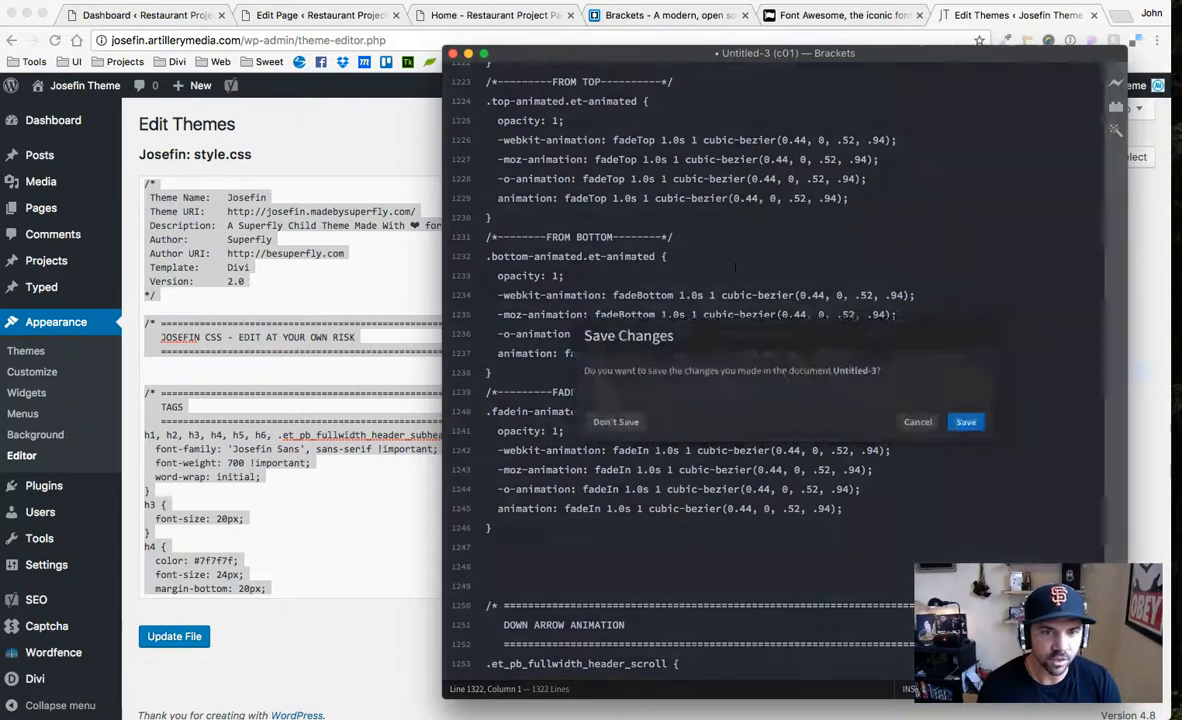
pyautogui.click(599, 426)
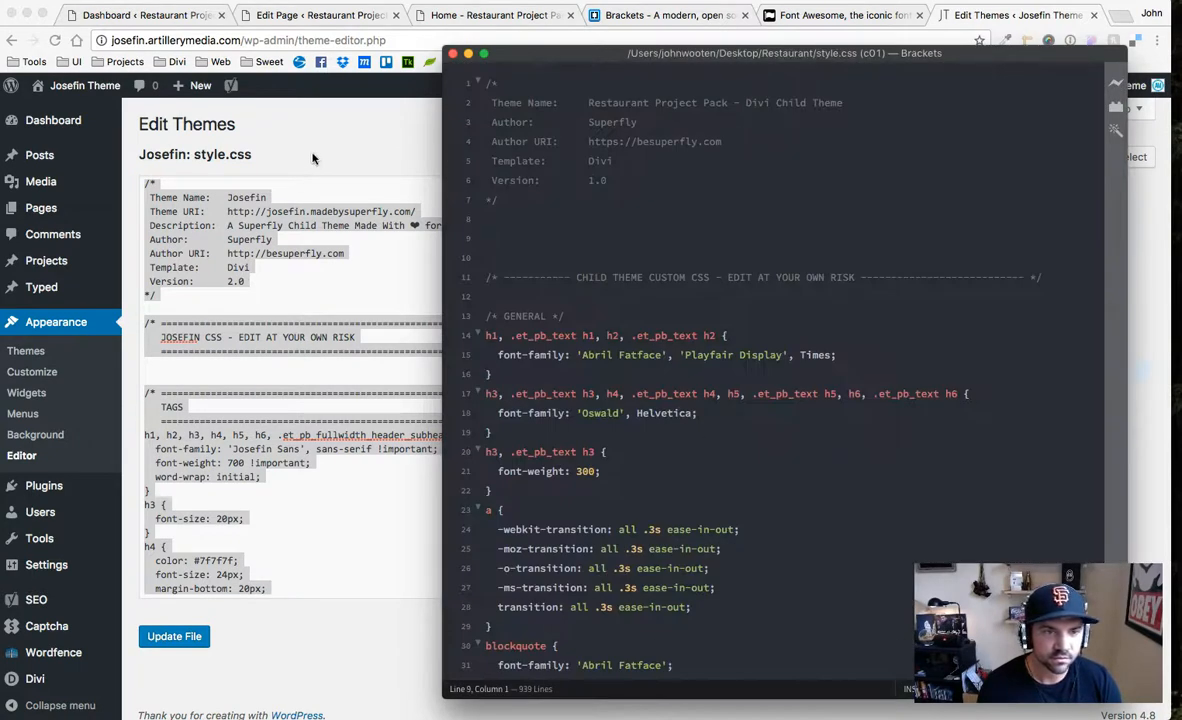
pyautogui.click(328, 148)
pyautogui.click(1093, 15)
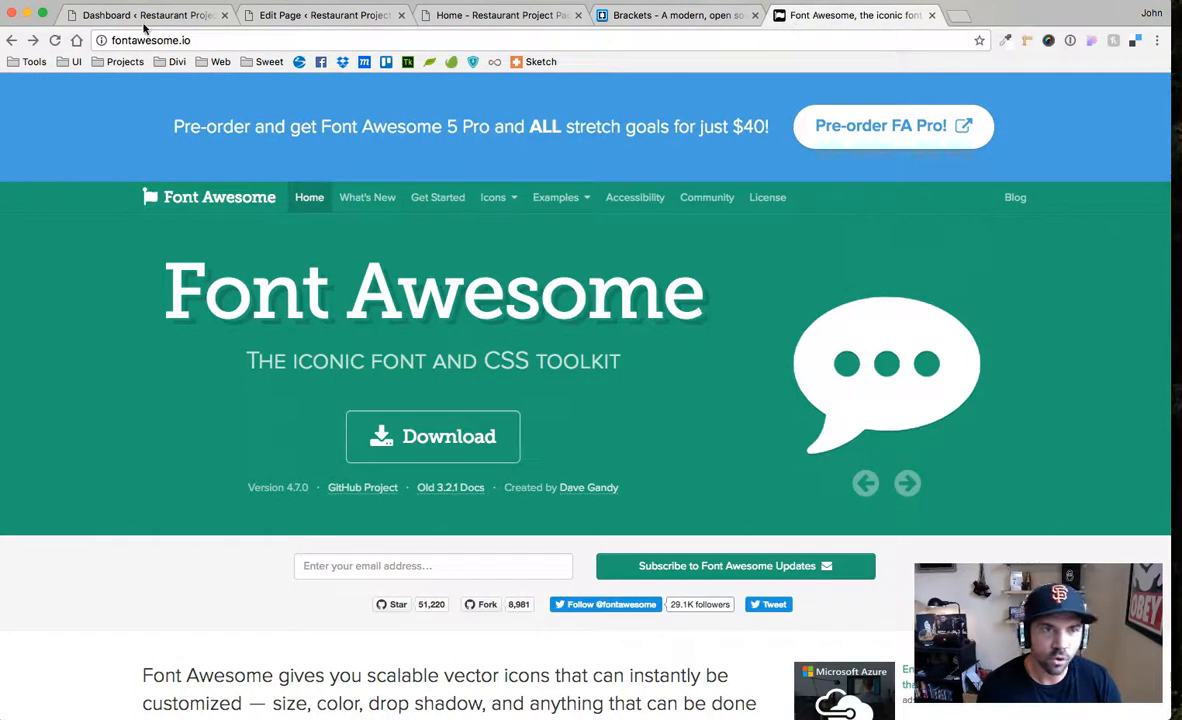
# Open the Divi Theme Options from the restaurant site's dashboard
pyautogui.click(120, 18)
pyautogui.moveTo(40, 543)
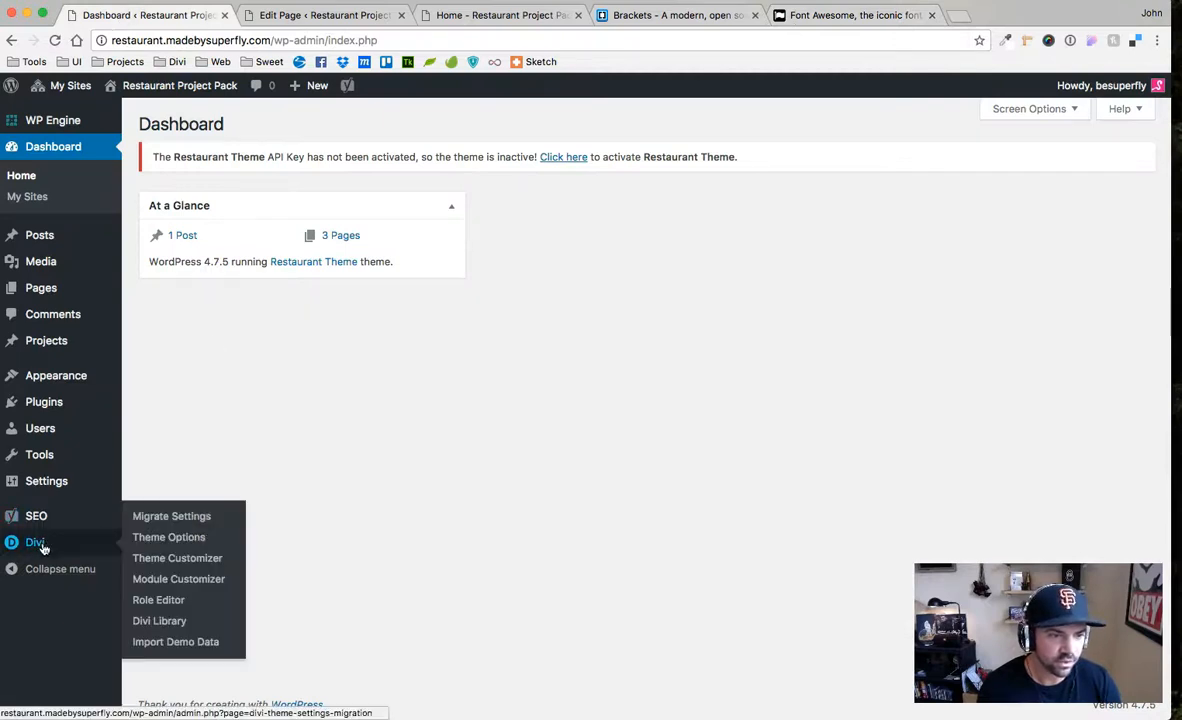
pyautogui.click(145, 542)
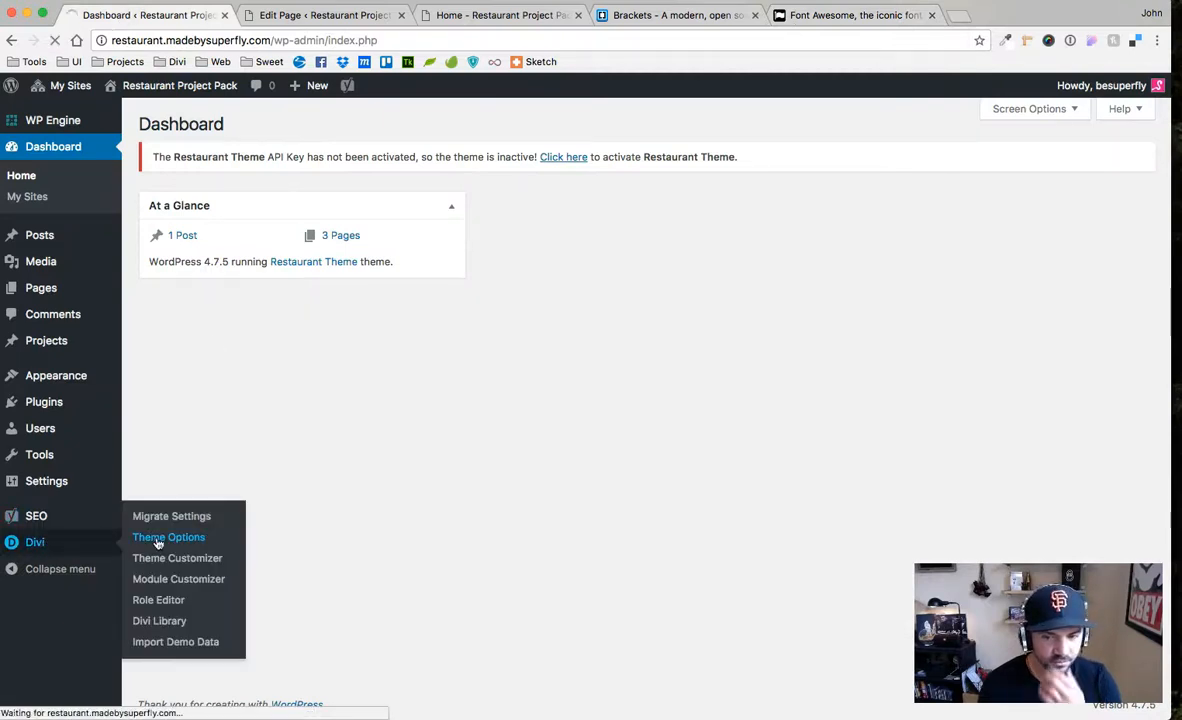
pyautogui.scroll(-10, 1121, 391)
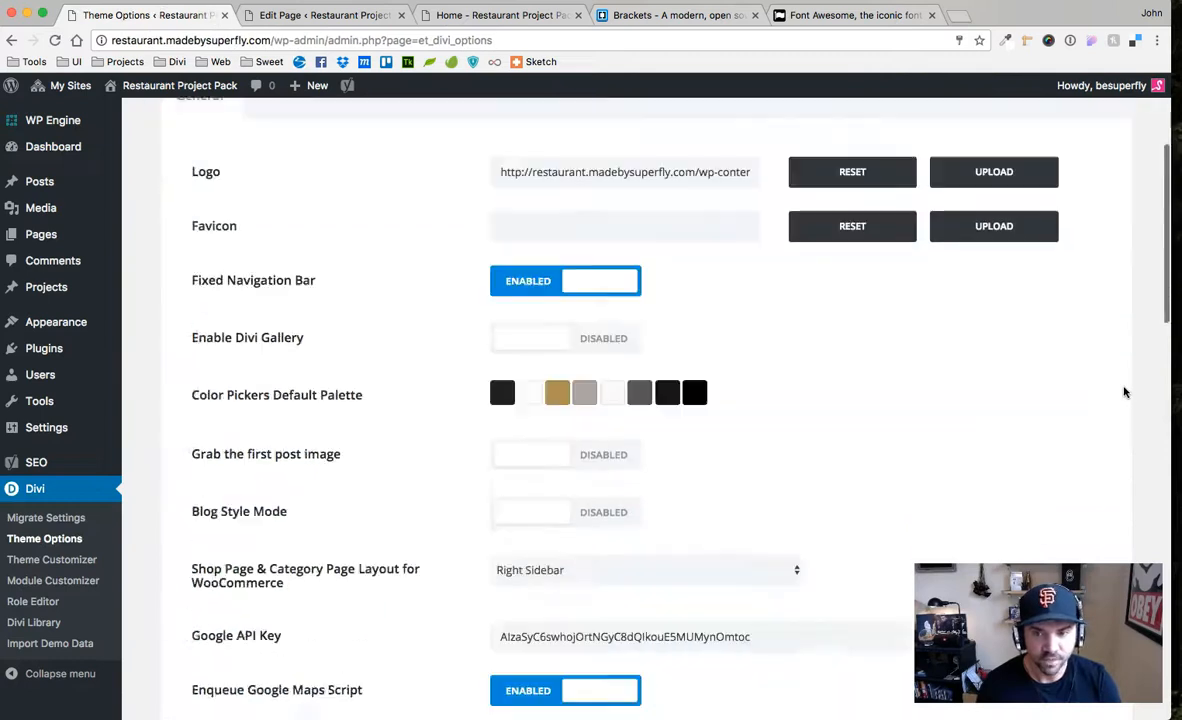
# Find the empty Custom CSS box at the end of the Divi Theme Options' General settings
pyautogui.scroll(-10, 1121, 391)
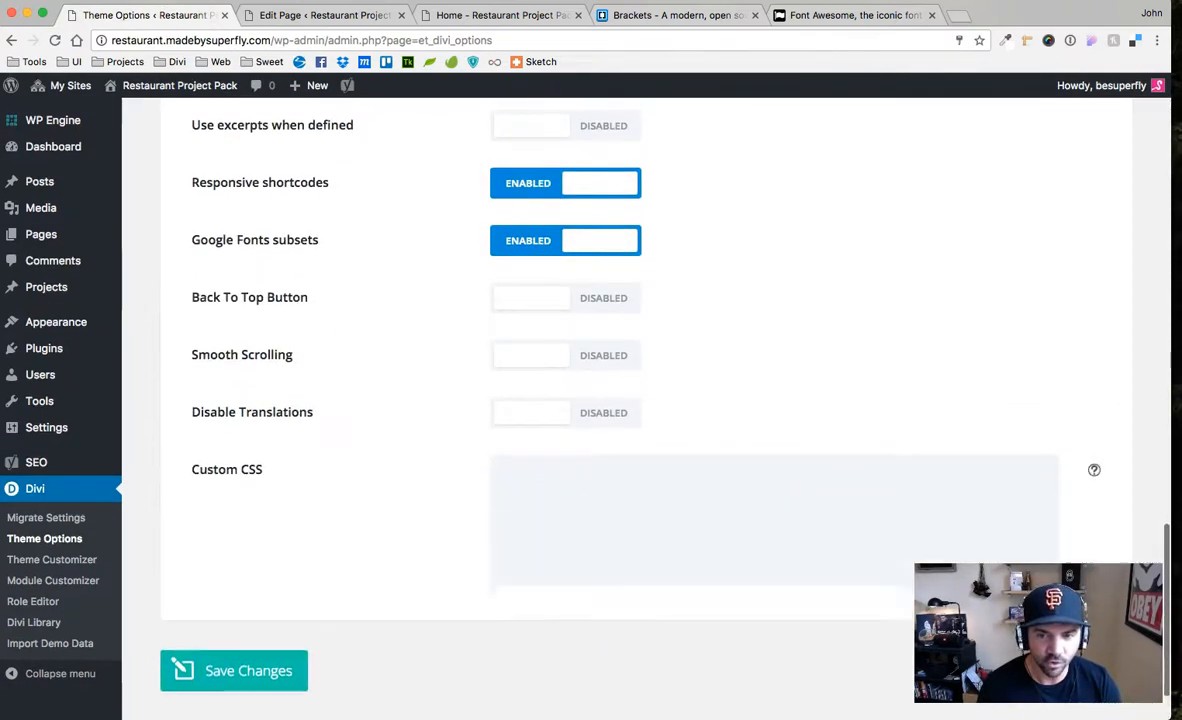
pyautogui.scroll(-3, 1092, 421)
pyautogui.click(780, 372)
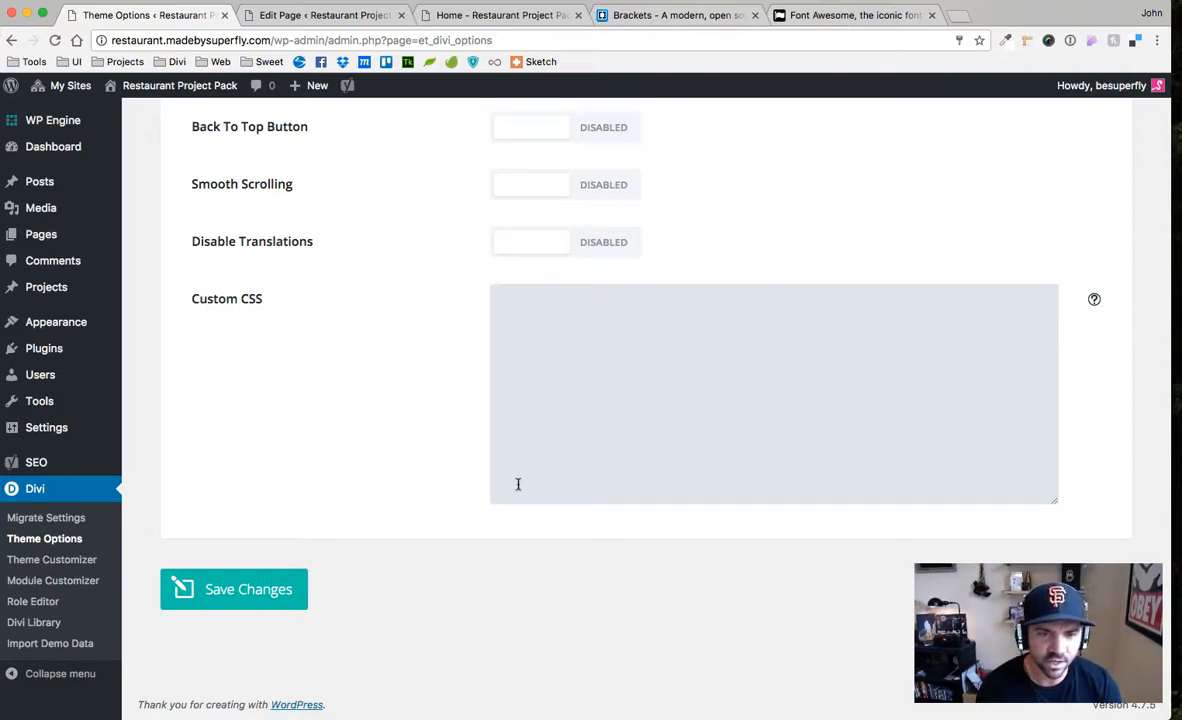
pyautogui.scroll(5, 364, 383)
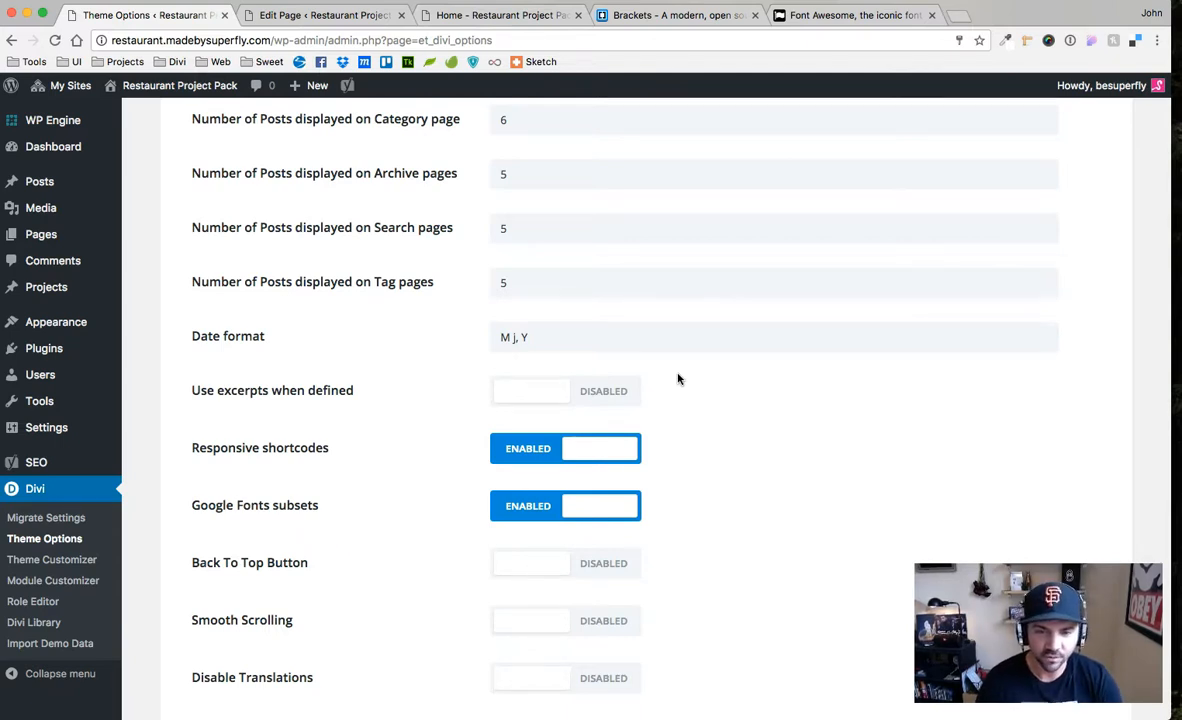
pyautogui.scroll(-5, 682, 383)
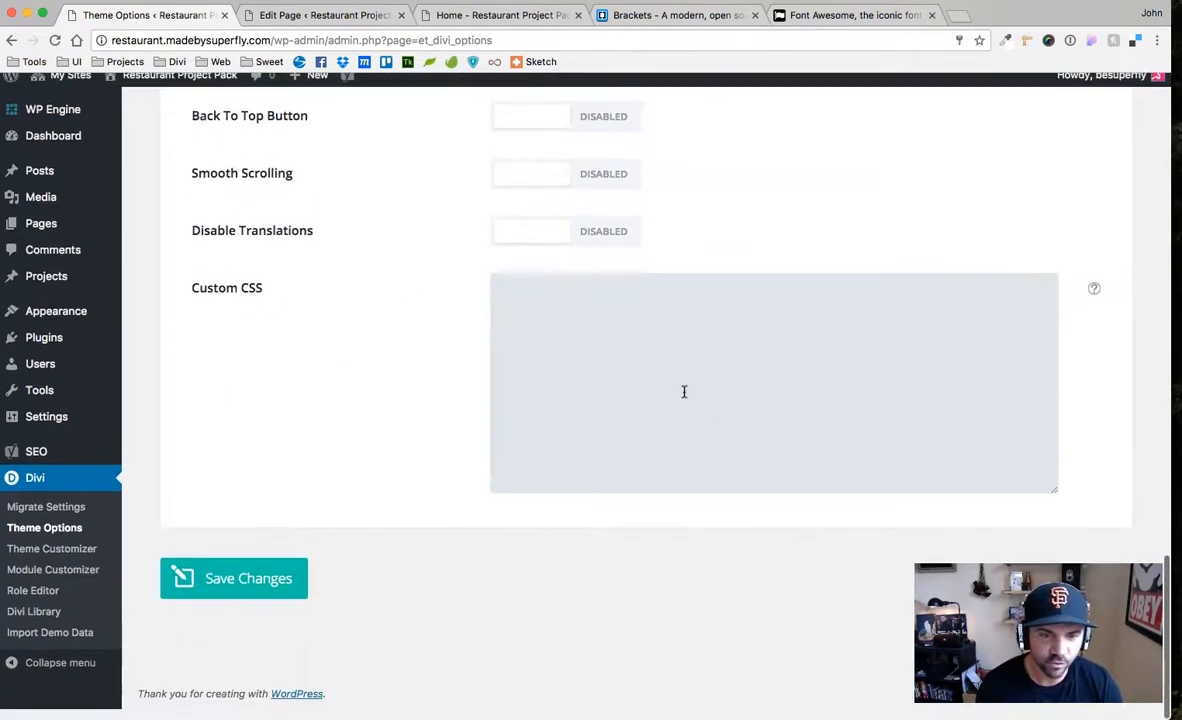
pyautogui.click(570, 338)
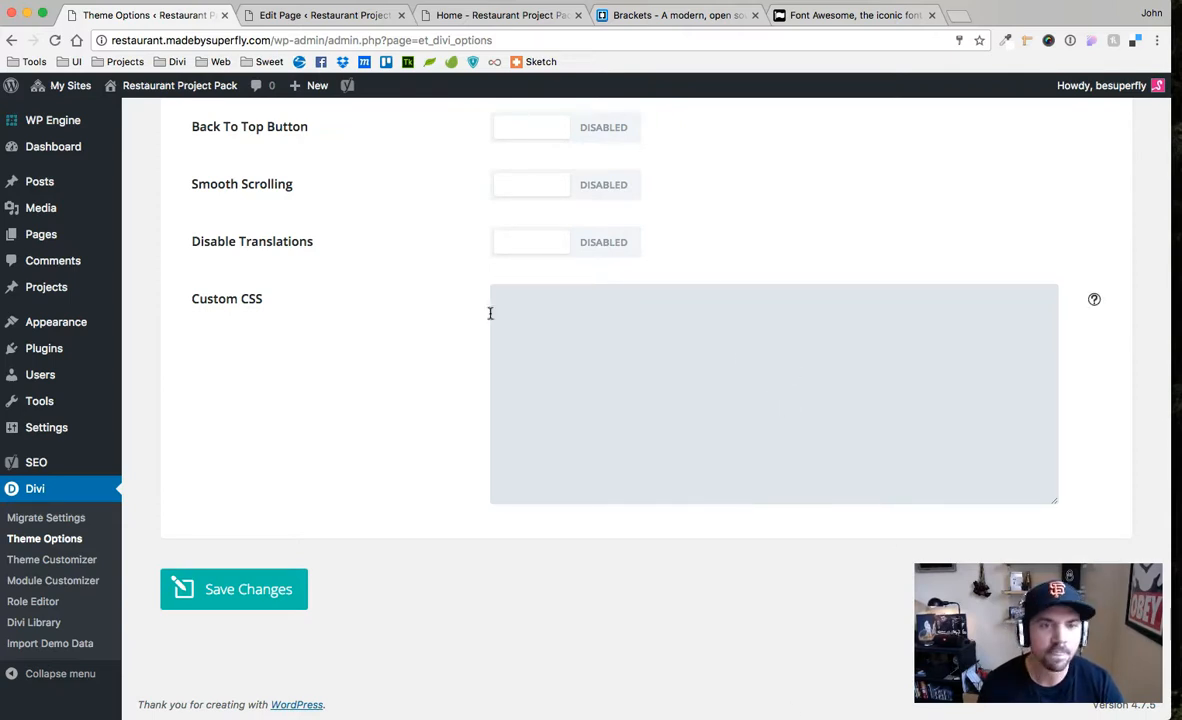
# View the restaurant home page and highlight part of the hero tagline and the "Fresh & Classic" heading
pyautogui.scroll(10, 660, 338)
pyautogui.click(490, 15)
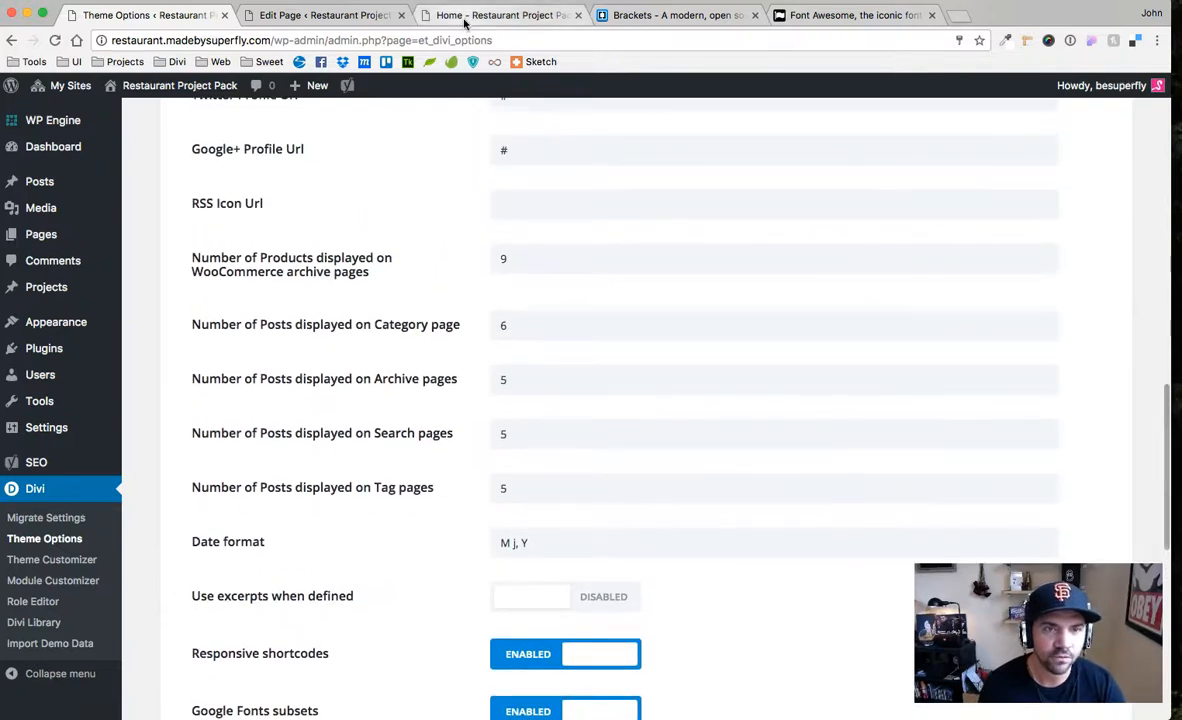
pyautogui.scroll(-3, 884, 413)
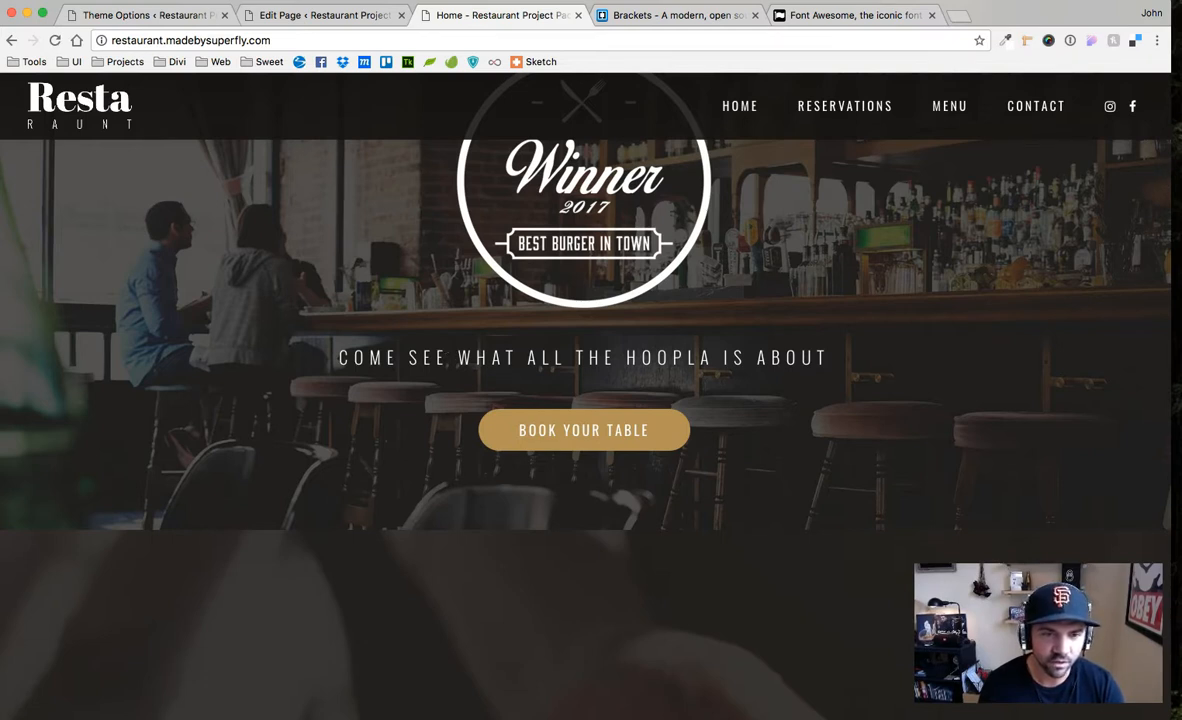
pyautogui.moveTo(409, 357); pyautogui.dragTo(714, 357)
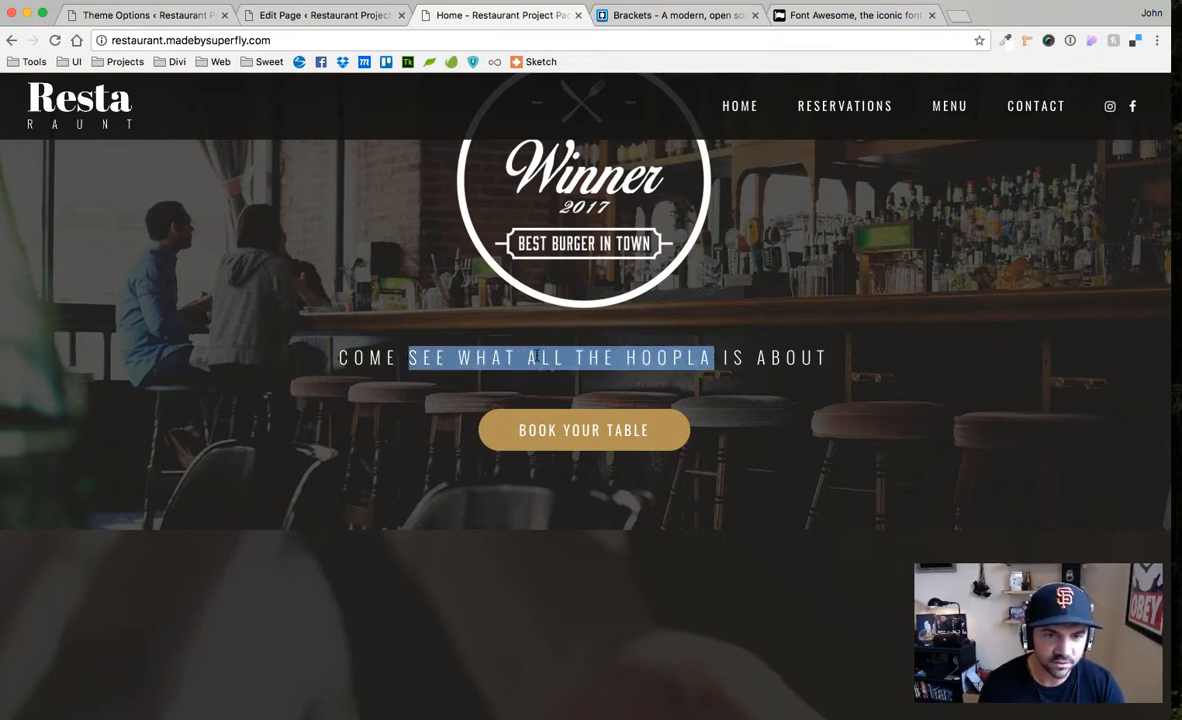
pyautogui.scroll(-8, 775, 345)
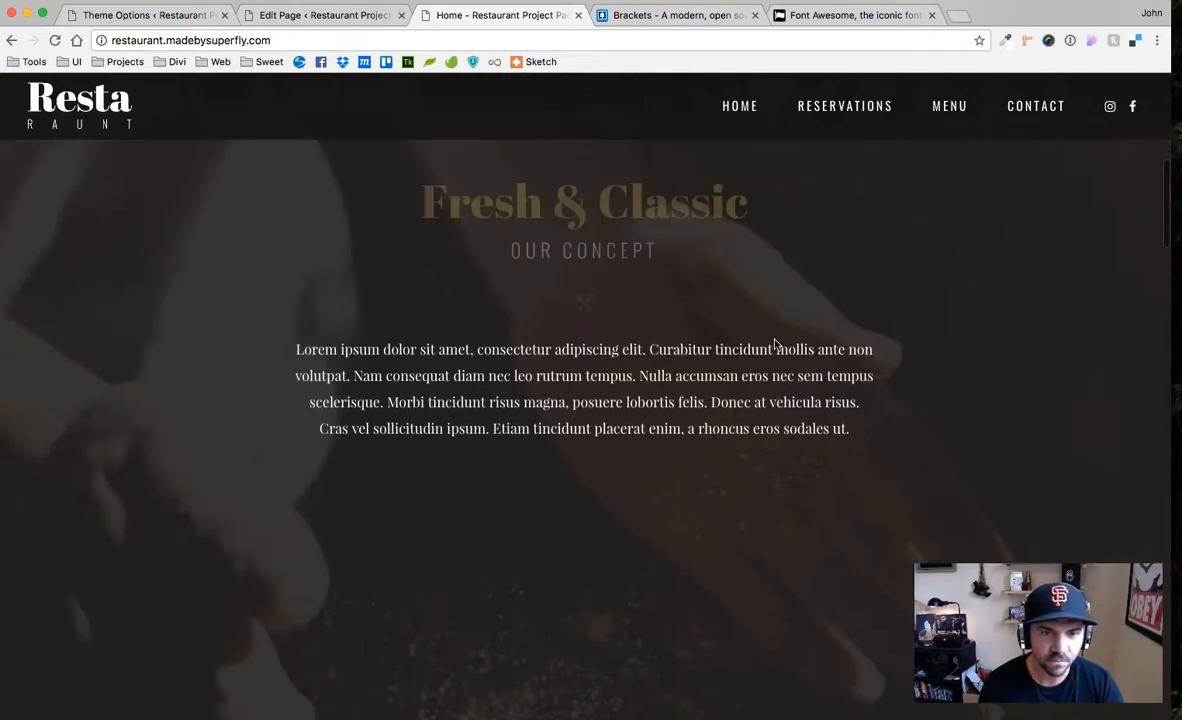
pyautogui.moveTo(421, 190); pyautogui.dragTo(742, 210)
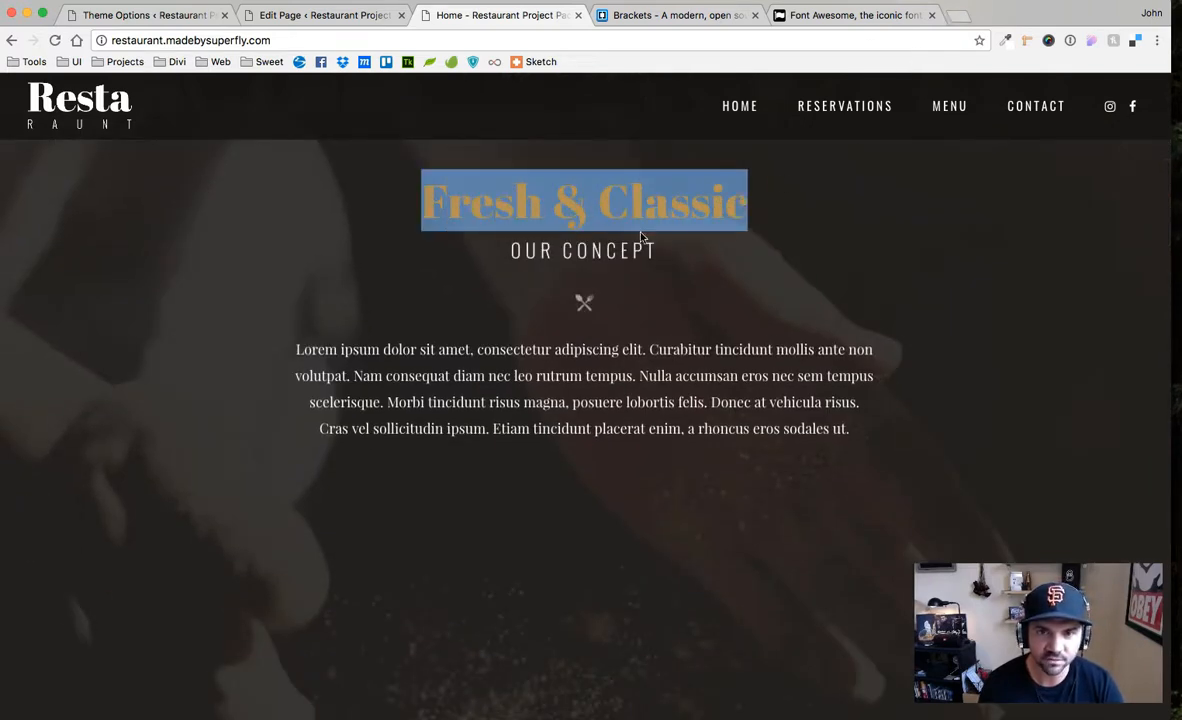
# Switch to Brackets, highlight Abril Fatface in the h1/h2 font-family rule of style.css, and return to the home page heading in Chrome
pyautogui.press('super+Tab')
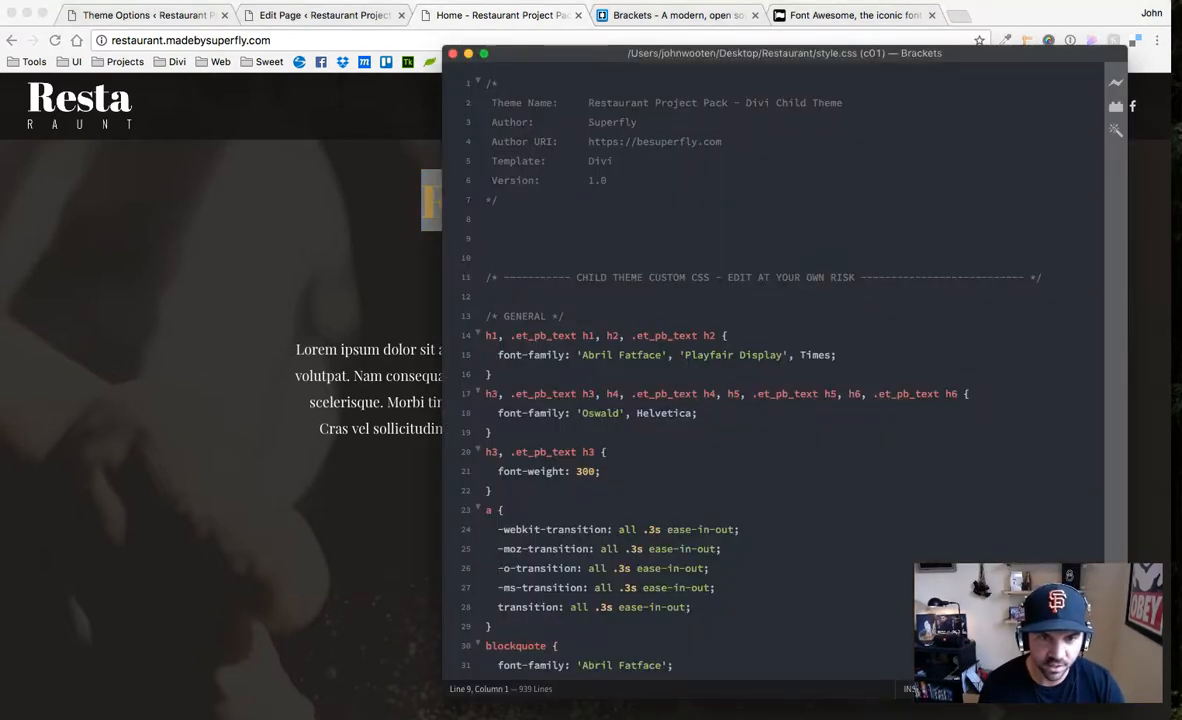
pyautogui.moveTo(582, 355); pyautogui.dragTo(661, 355)
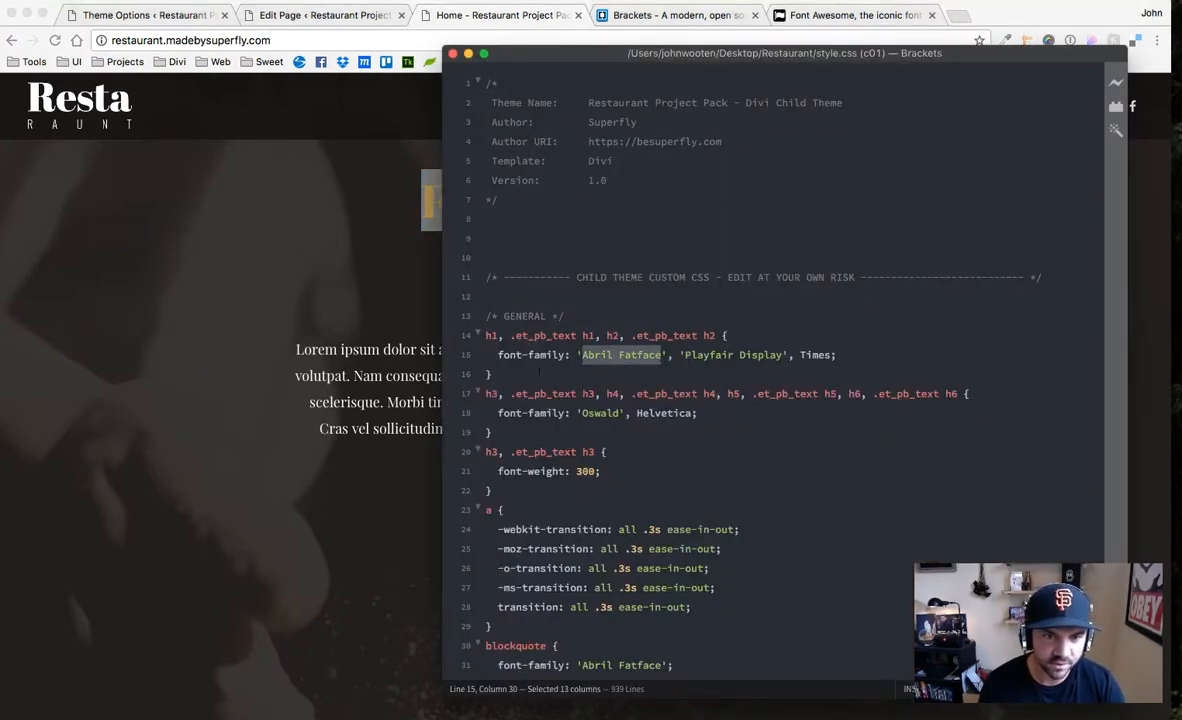
pyautogui.click(533, 372)
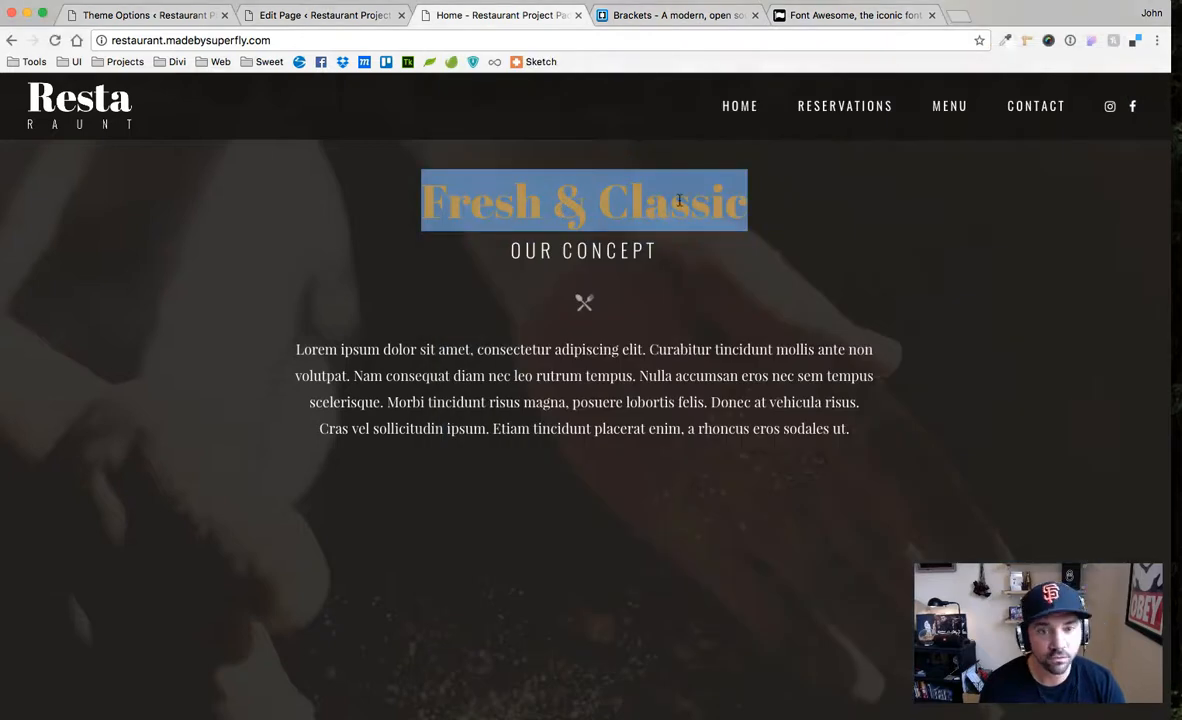
pyautogui.click(679, 199)
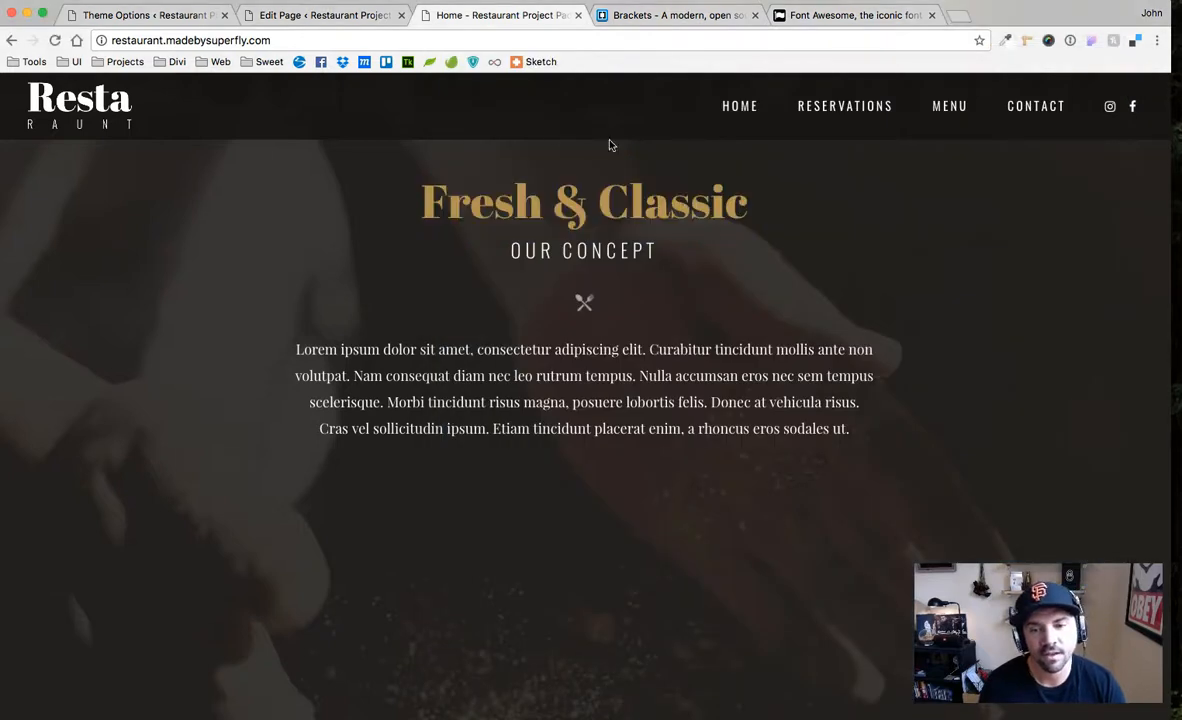
# Enlarge the head code box in the Divi Integration settings and highlight its Abril Fatface and Font Awesome links
pyautogui.click(160, 16)
pyautogui.scroll(2, 714, 335)
pyautogui.scroll(10, 714, 335)
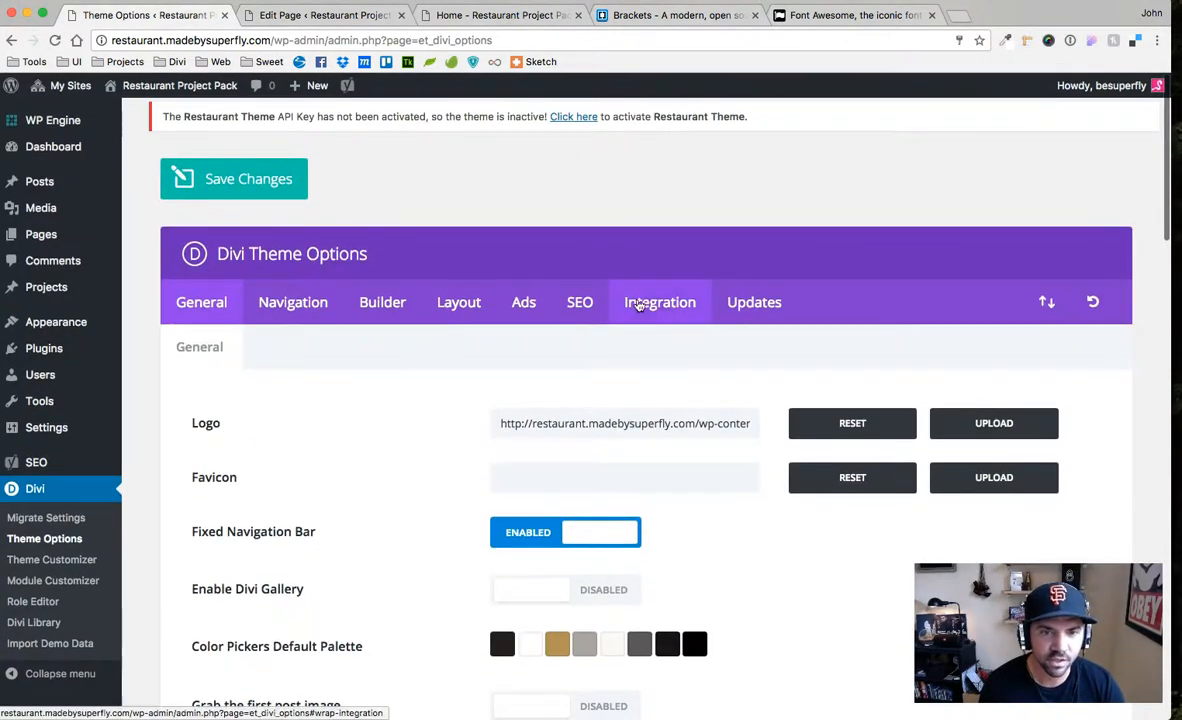
pyautogui.click(648, 309)
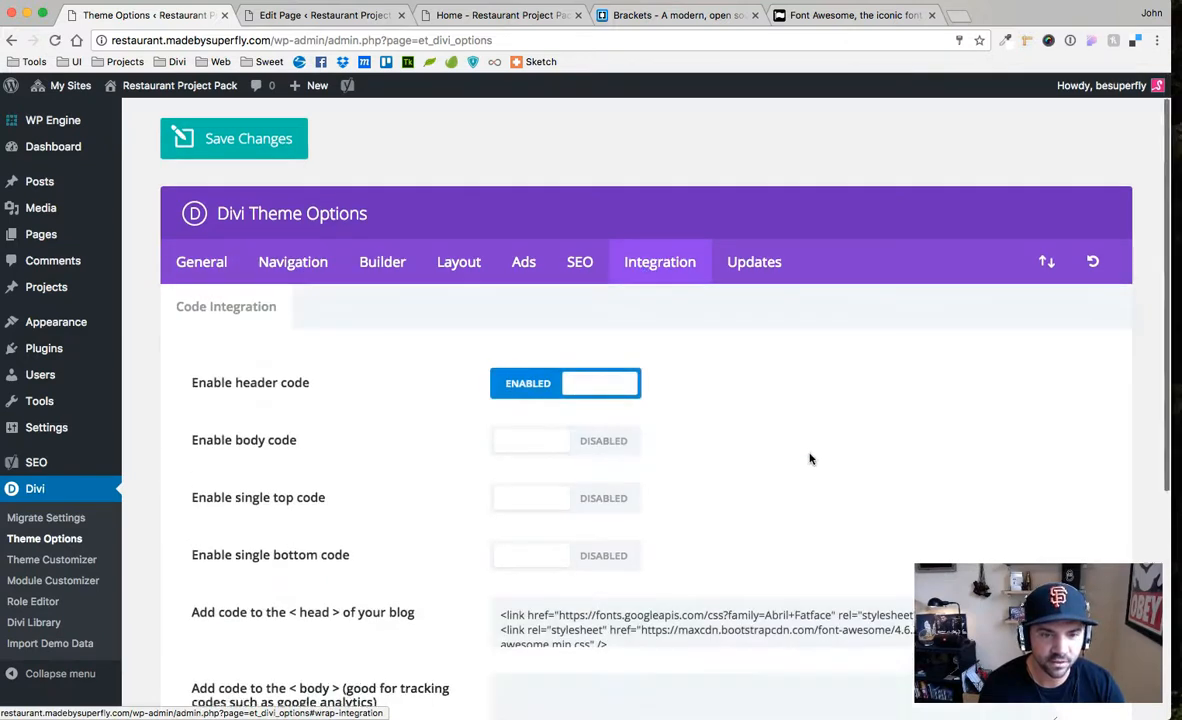
pyautogui.scroll(-3, 1024, 470)
pyautogui.moveTo(1050, 511); pyautogui.dragTo(1052, 565)
pyautogui.scroll(-3, 1061, 372)
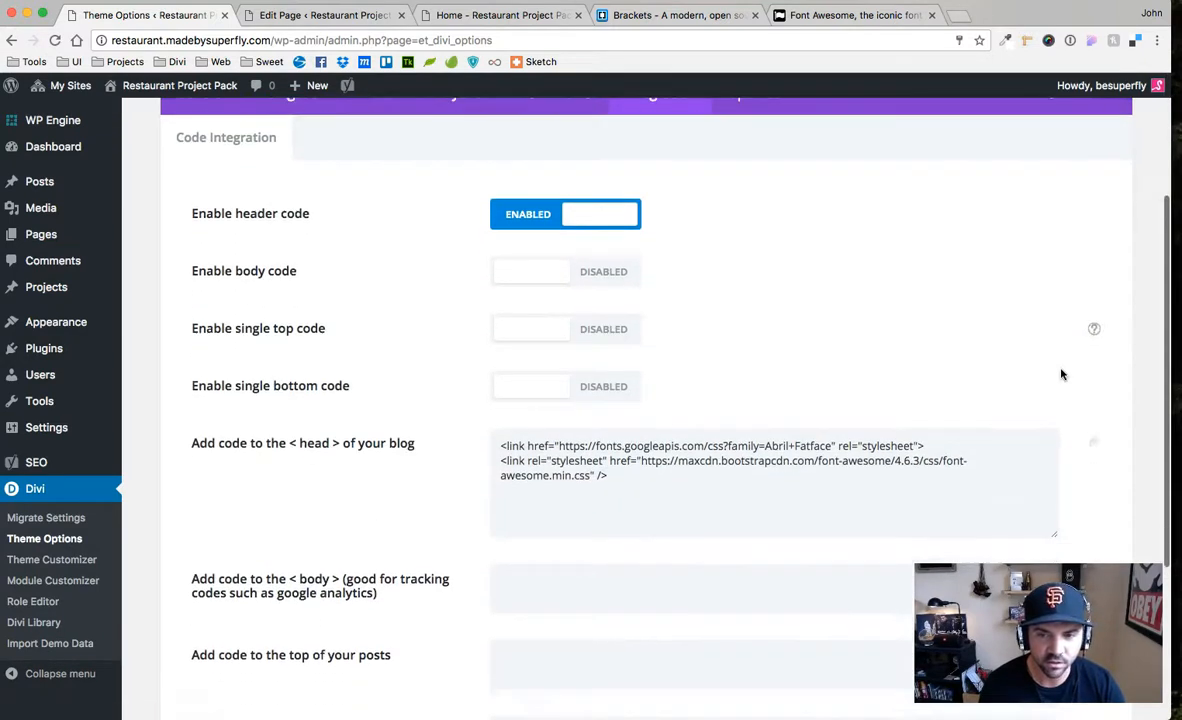
pyautogui.moveTo(500, 349); pyautogui.dragTo(932, 347)
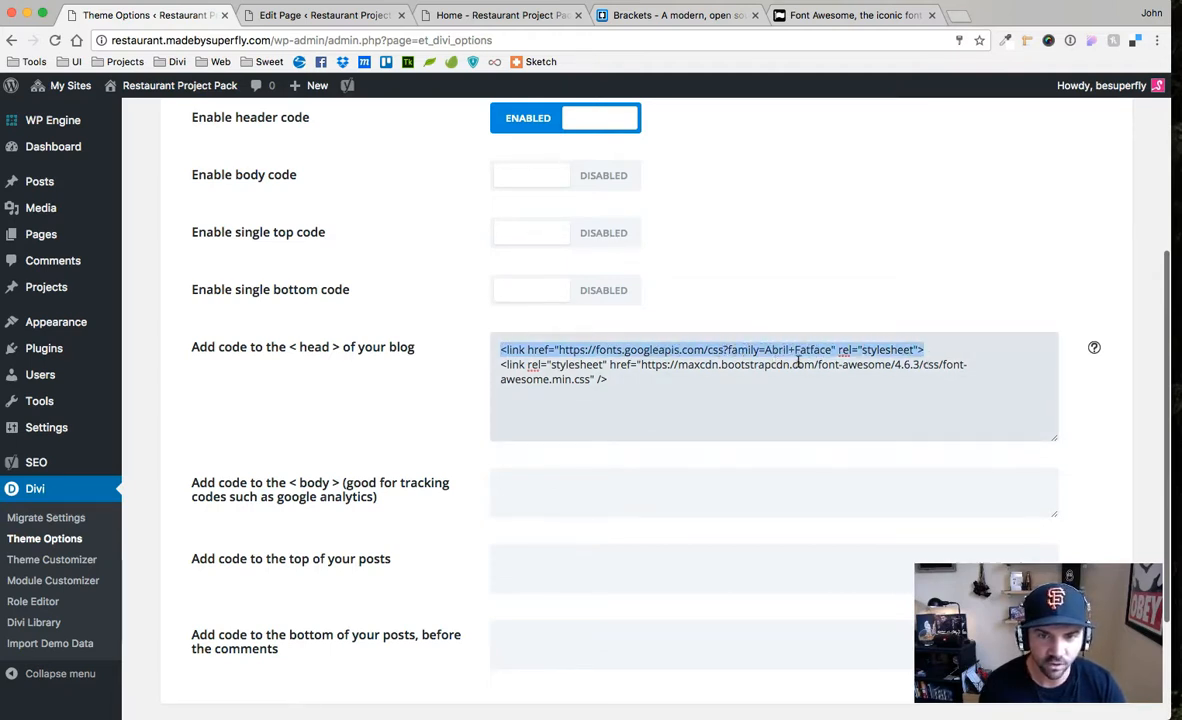
pyautogui.moveTo(500, 364); pyautogui.dragTo(624, 380)
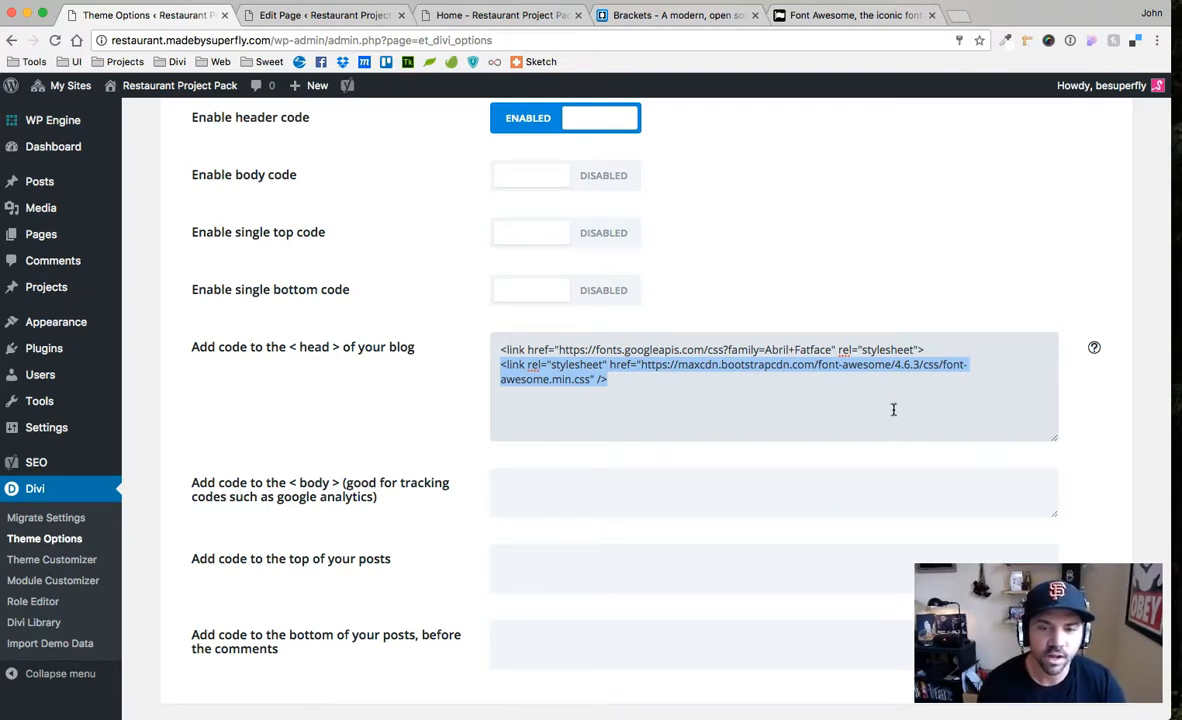
# Open Font Awesome's Get Started page and locate the e-mail field for requesting the CDN embed code
pyautogui.click(813, 16)
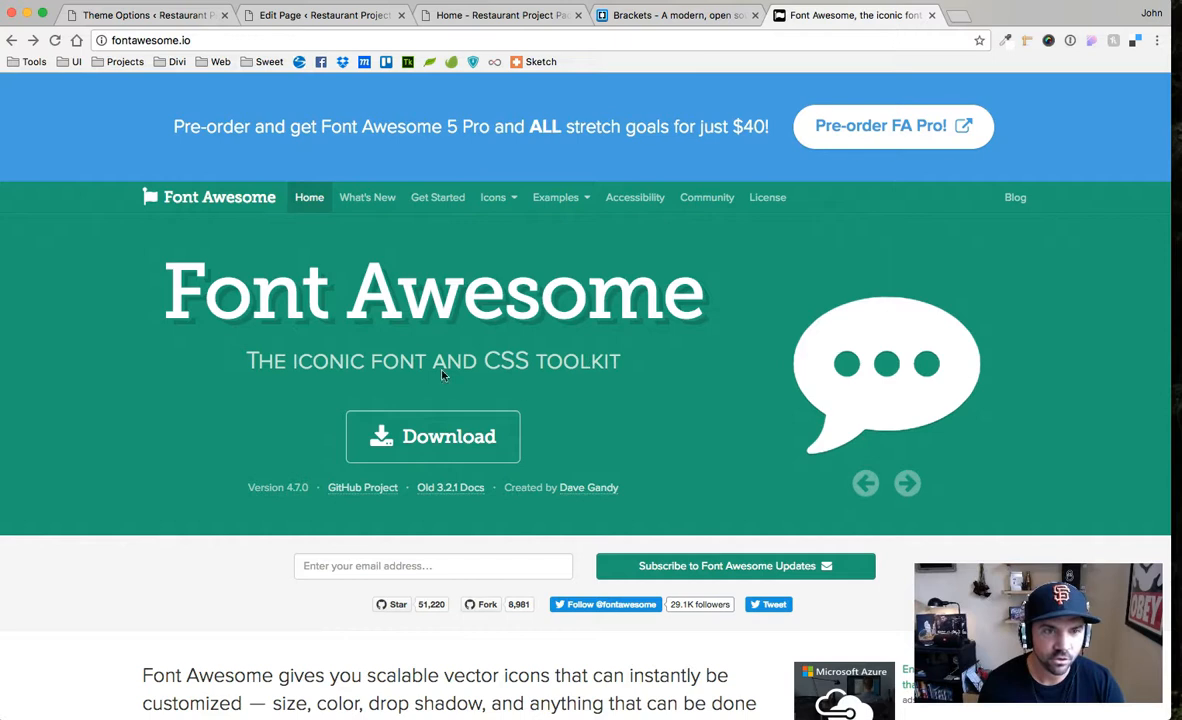
pyautogui.click(437, 198)
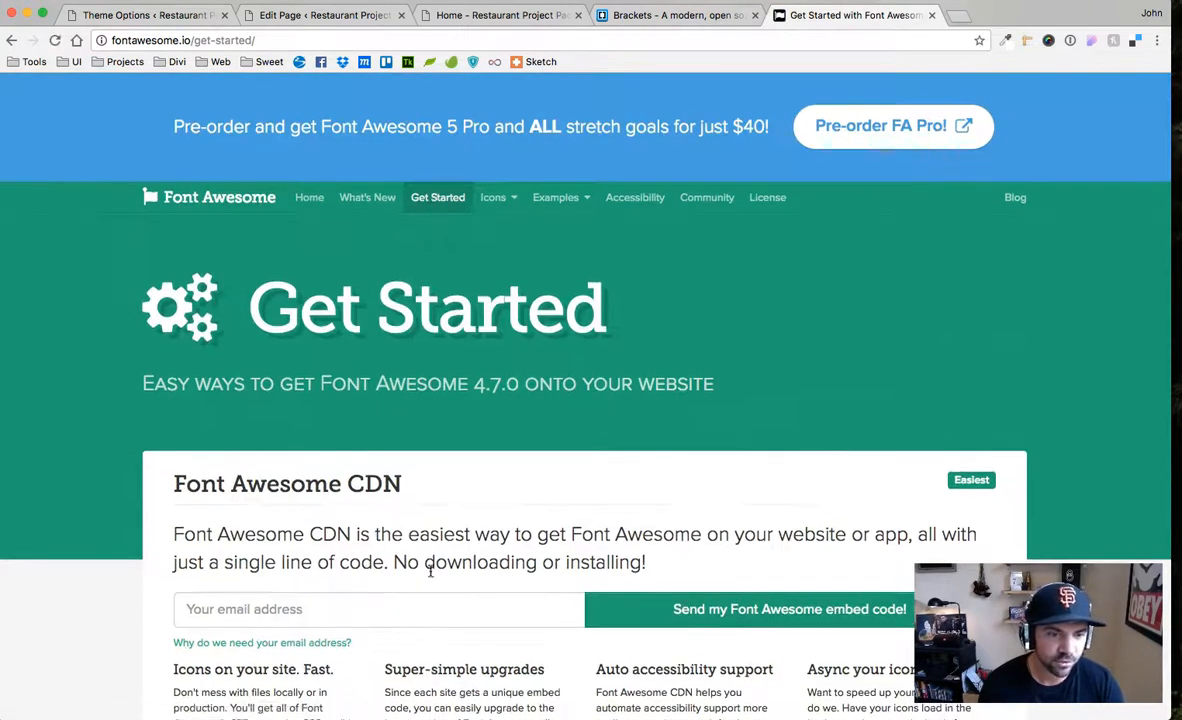
pyautogui.click(405, 605)
pyautogui.scroll(-2, 405, 605)
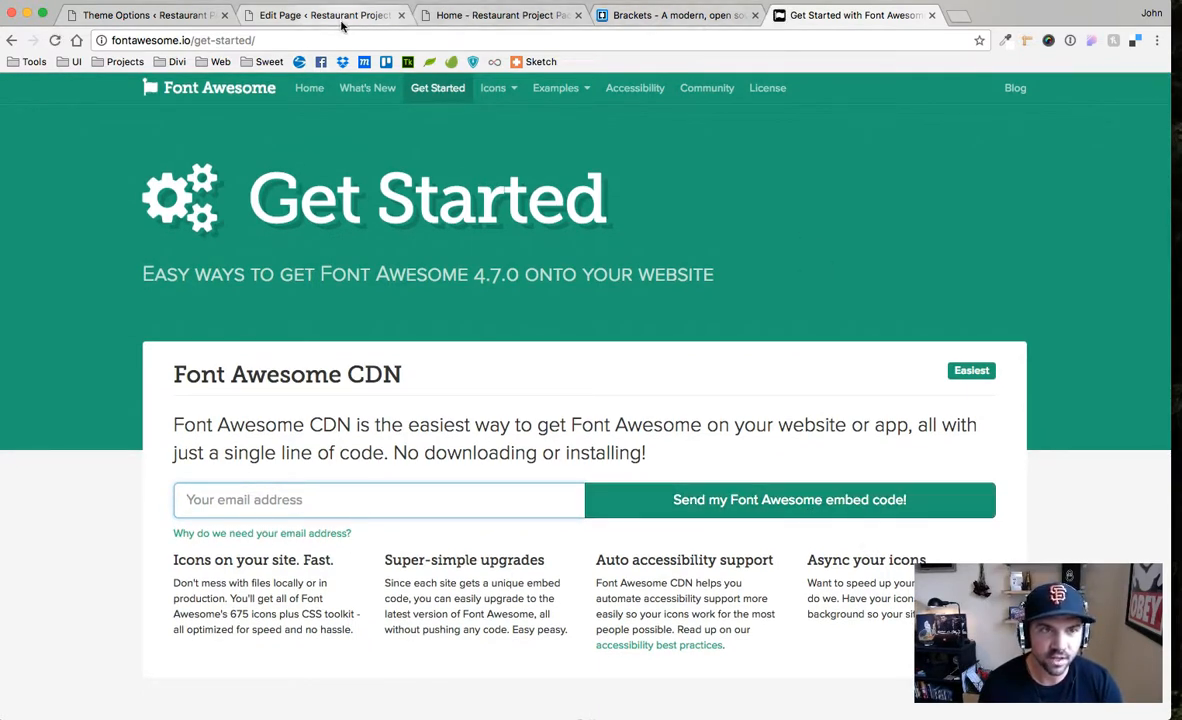
# Recheck the Font Awesome link in the Divi head code, and close the Font Awesome tab
pyautogui.click(140, 15)
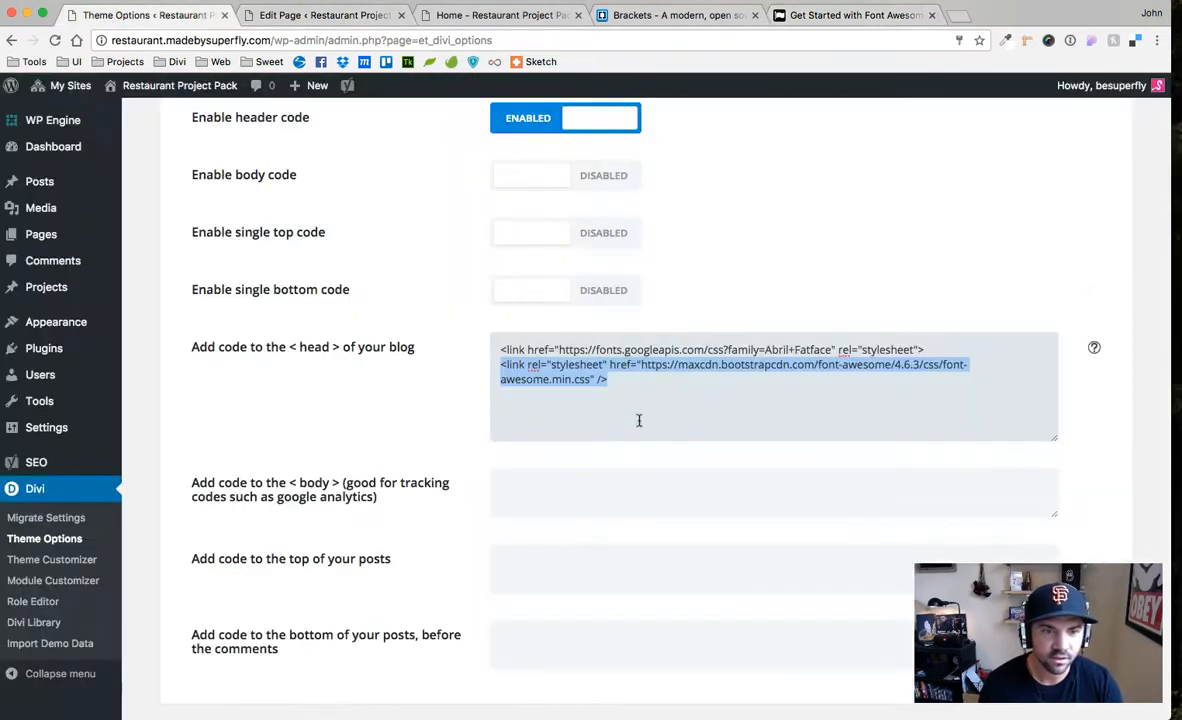
pyautogui.click(836, 15)
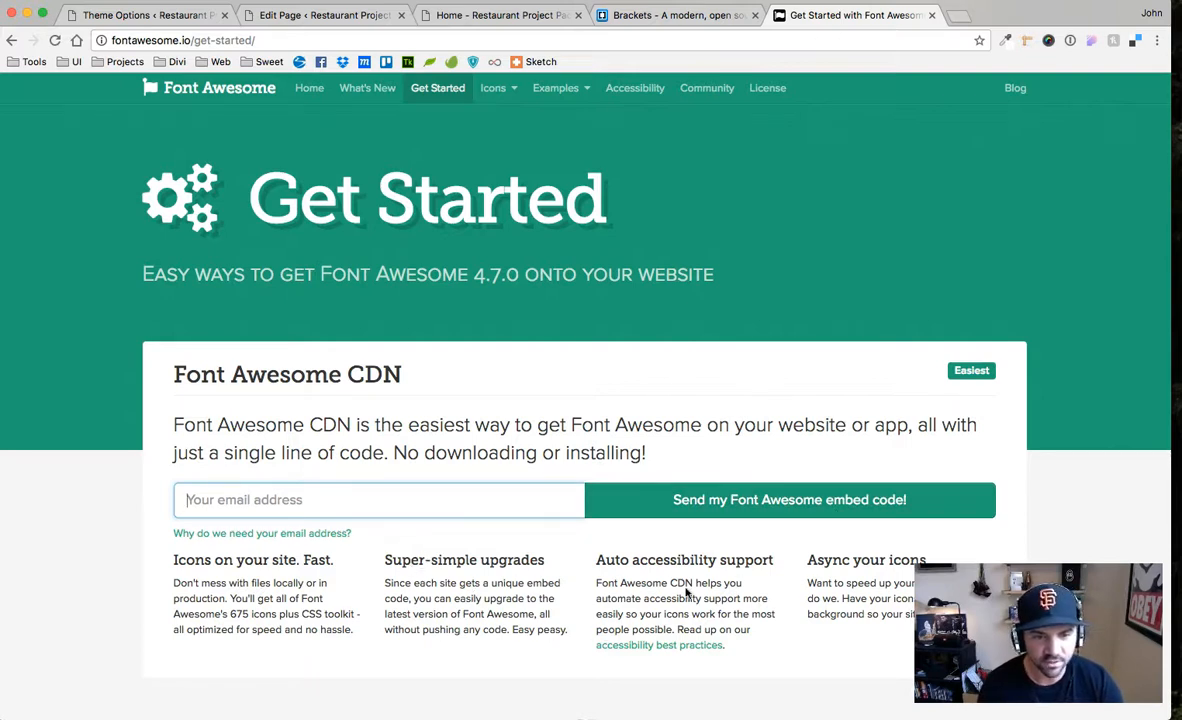
pyautogui.click(932, 17)
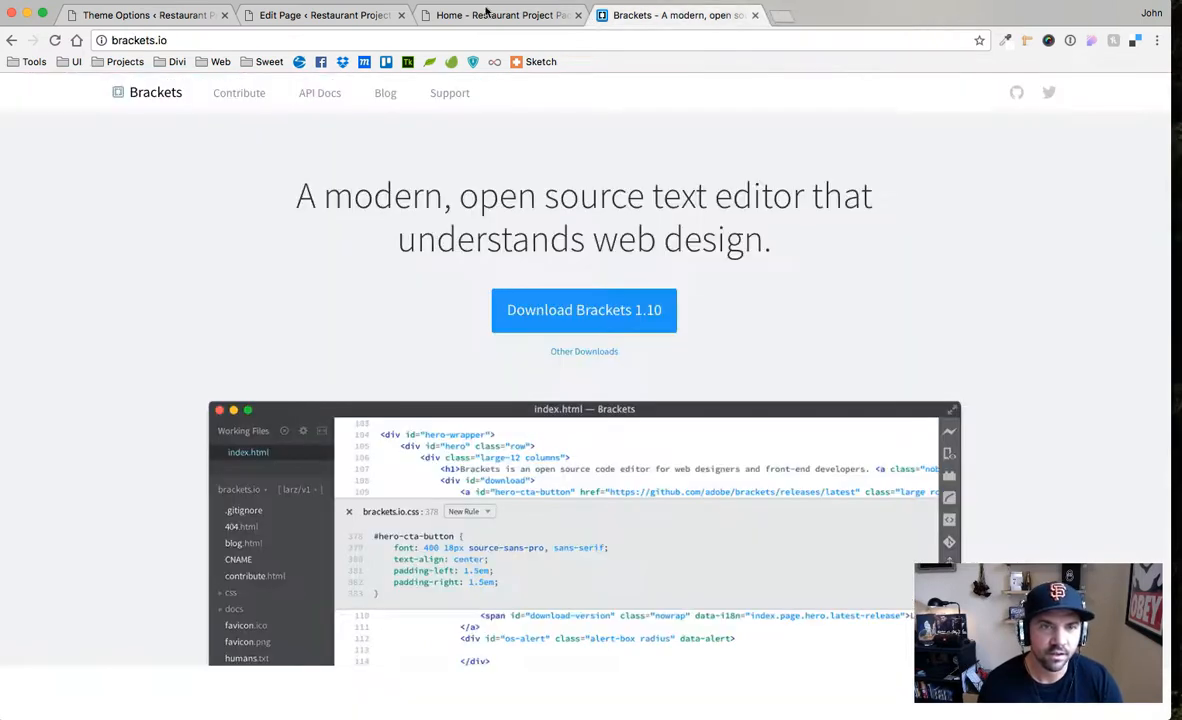
pyautogui.click(179, 14)
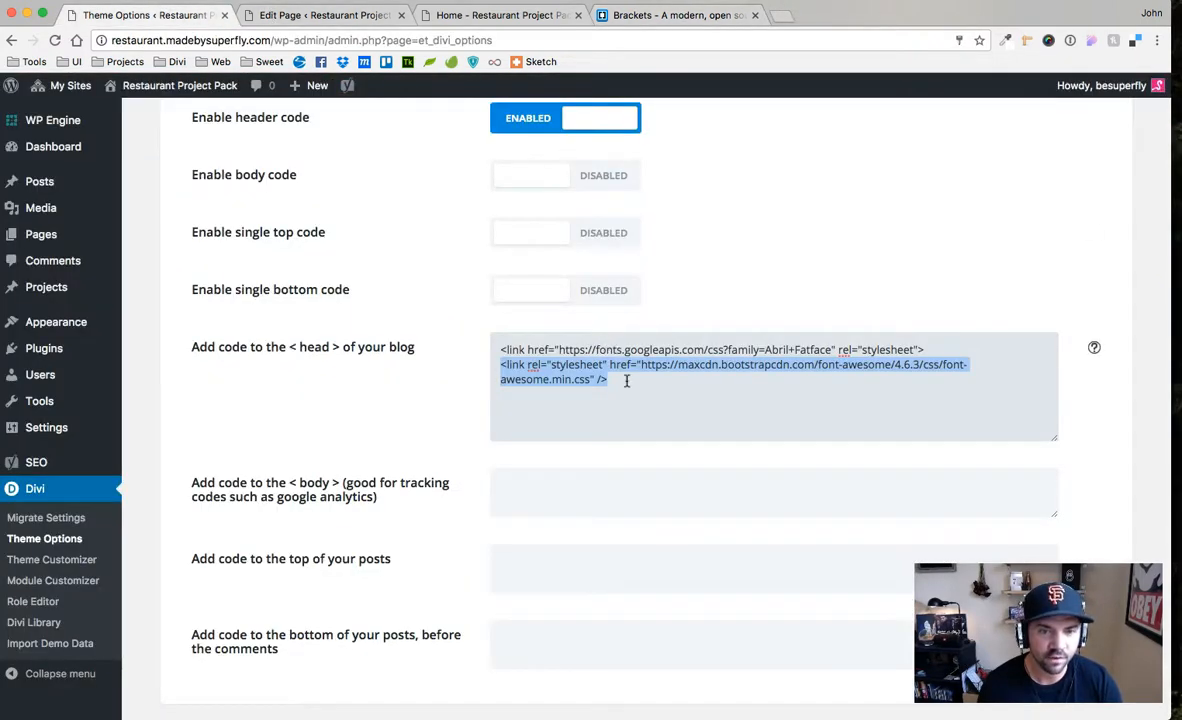
pyautogui.click(622, 380)
# Show the Brackets 1.10 download on the Brackets website
pyautogui.click(688, 17)
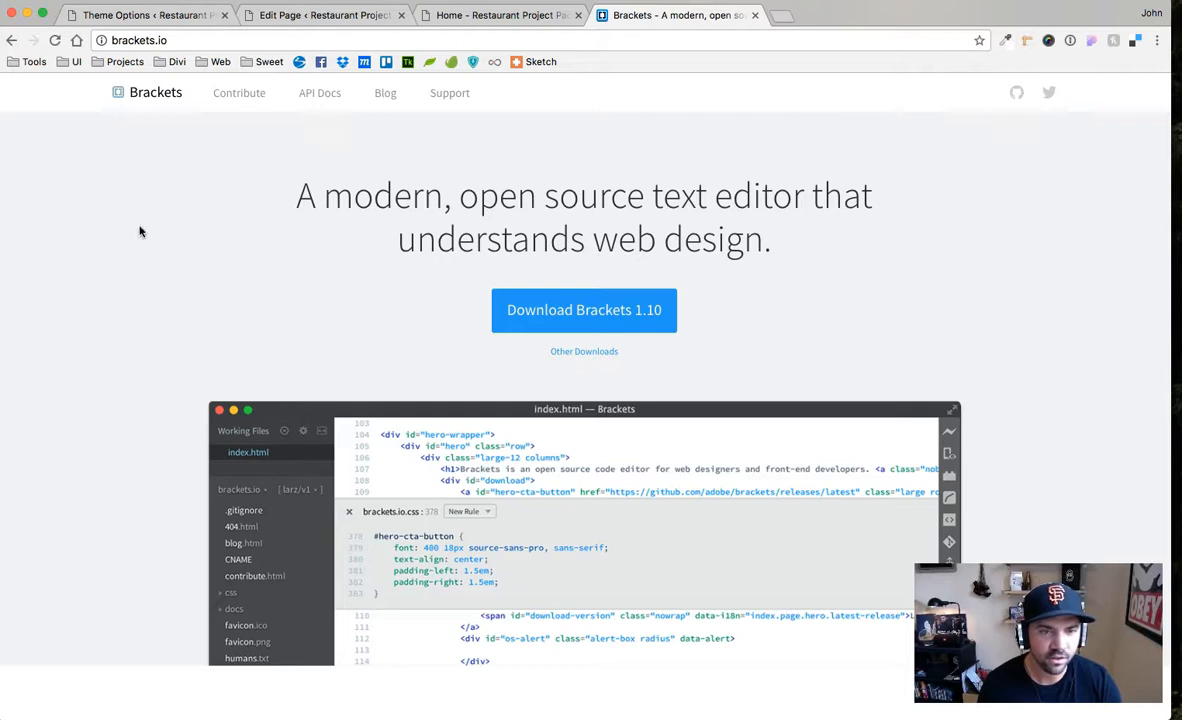
pyautogui.click(603, 321)
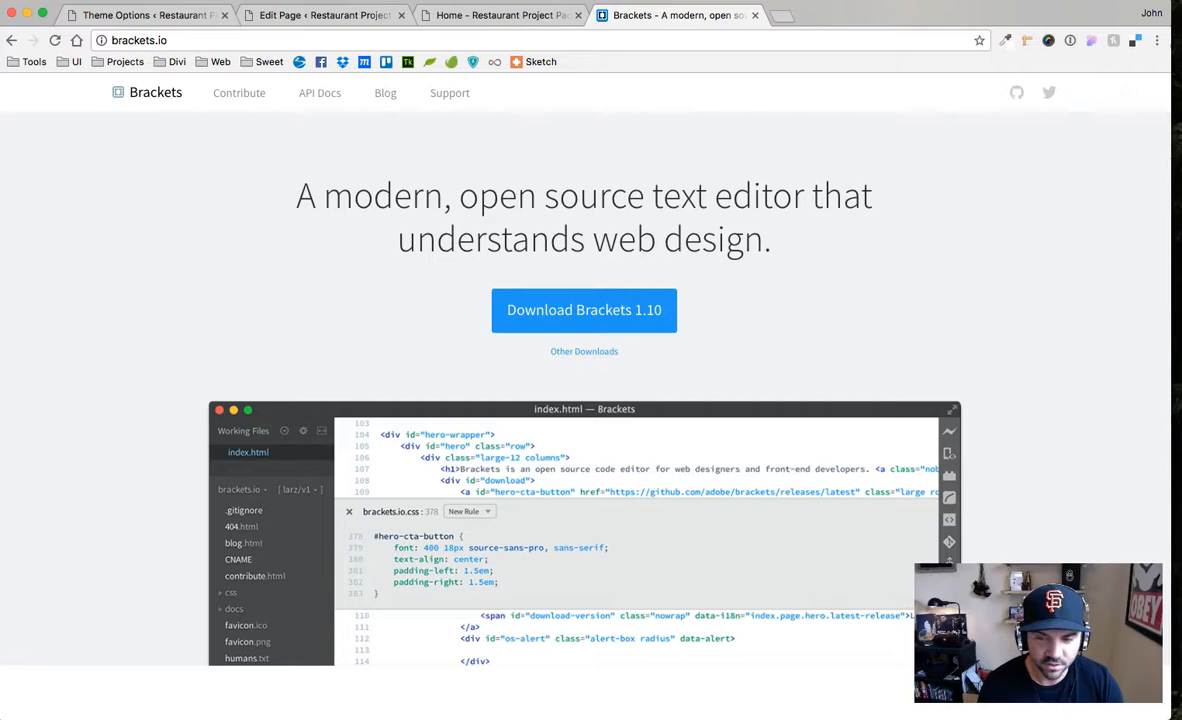
# In Brackets, try setting all five link transition durations to .7s at once in style.css, and undo the change
pyautogui.press('super+Tab')
pyautogui.scroll(-3, 738, 265)
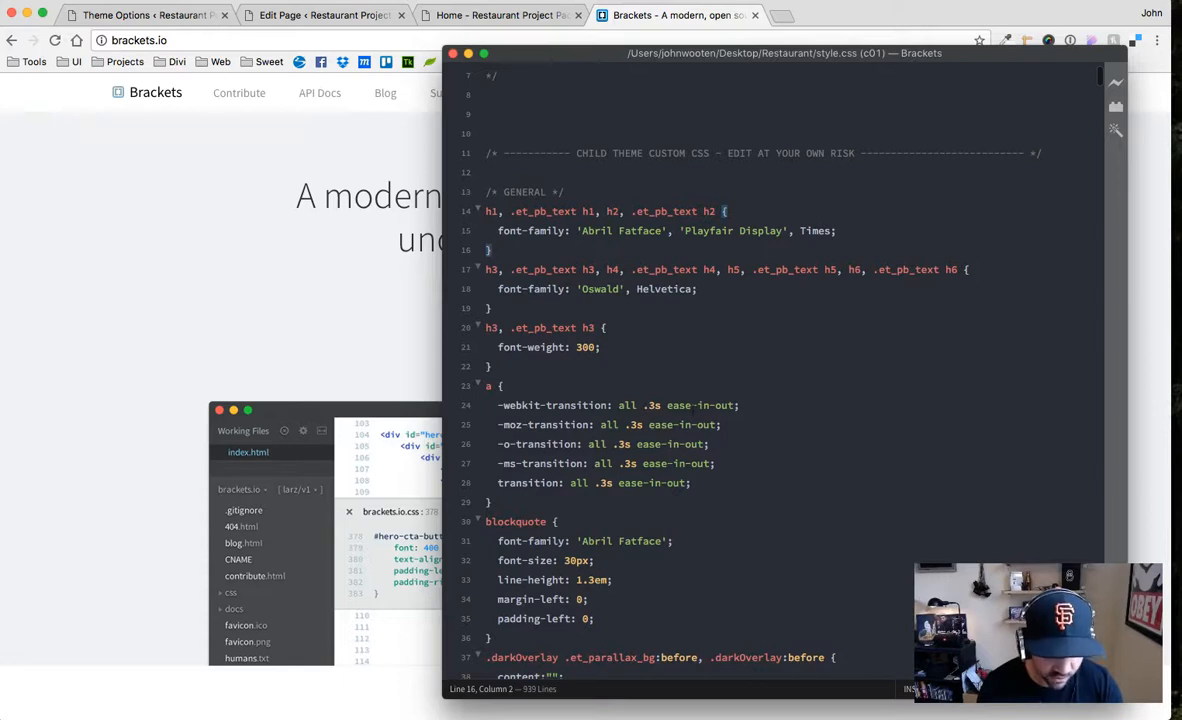
pyautogui.click(655, 405)
pyautogui.keyDown('super'); pyautogui.click(637, 425); pyautogui.keyUp('super')
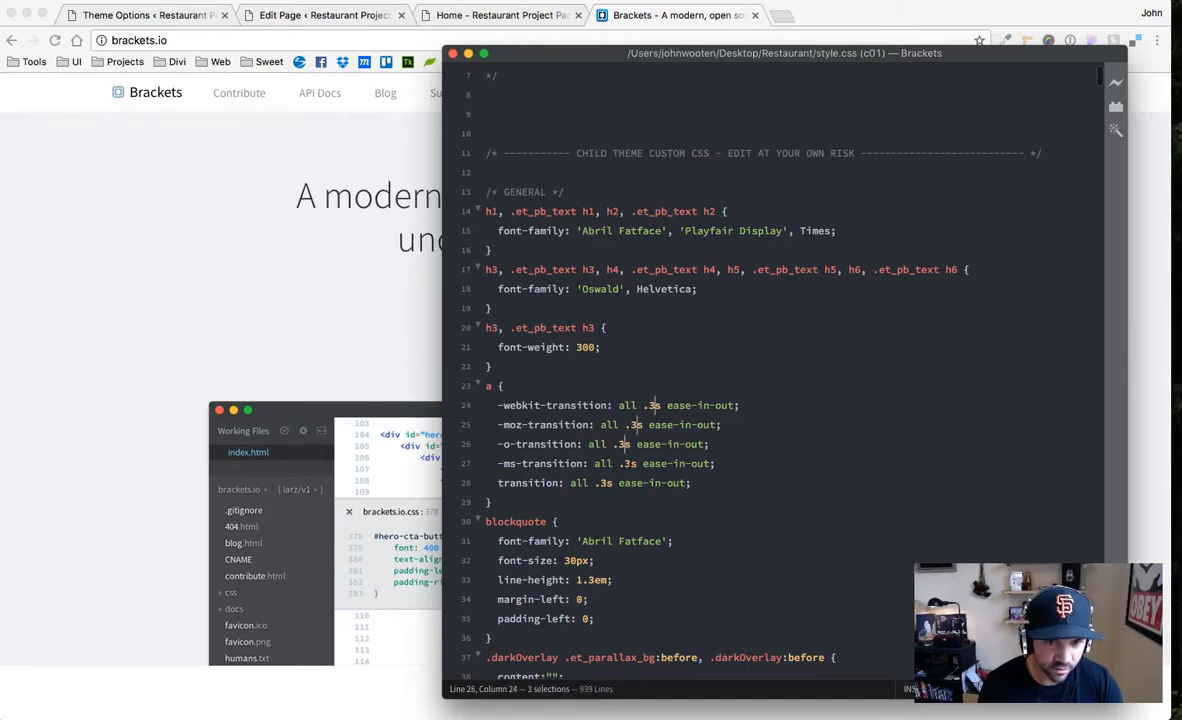
pyautogui.keyDown('super'); pyautogui.click(607, 483); pyautogui.keyUp('super')
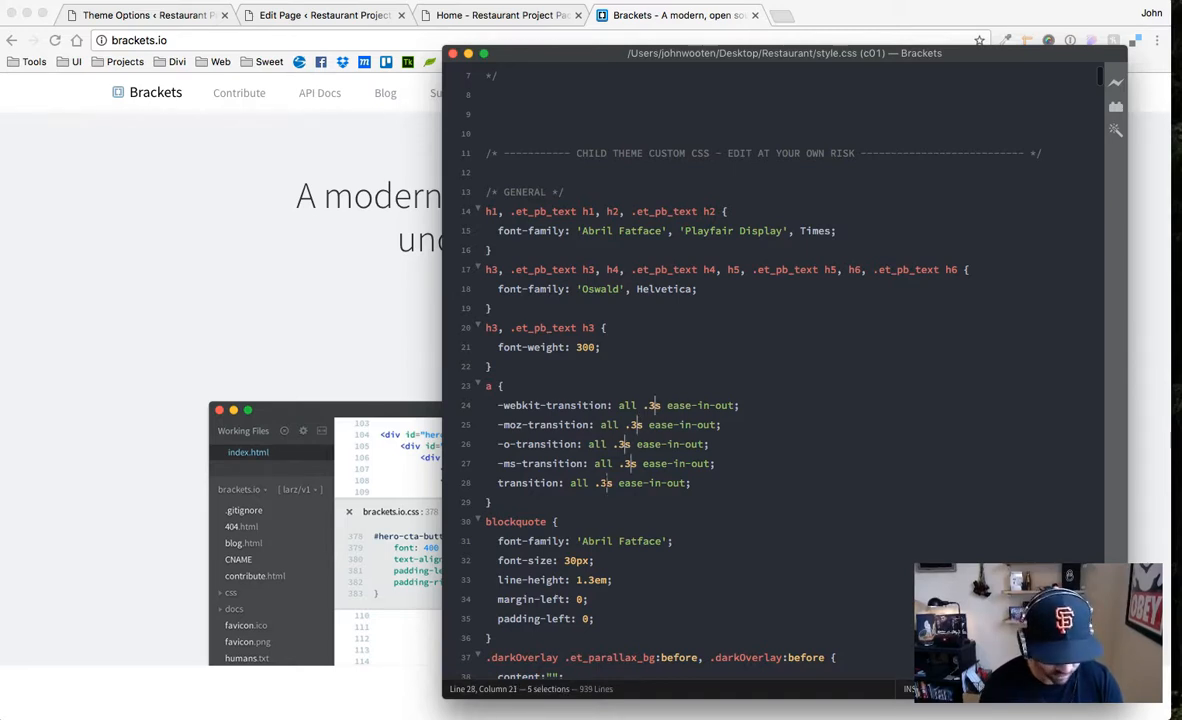
pyautogui.press('BackSpace')
pyautogui.press('BackSpace')
pyautogui.write('7')
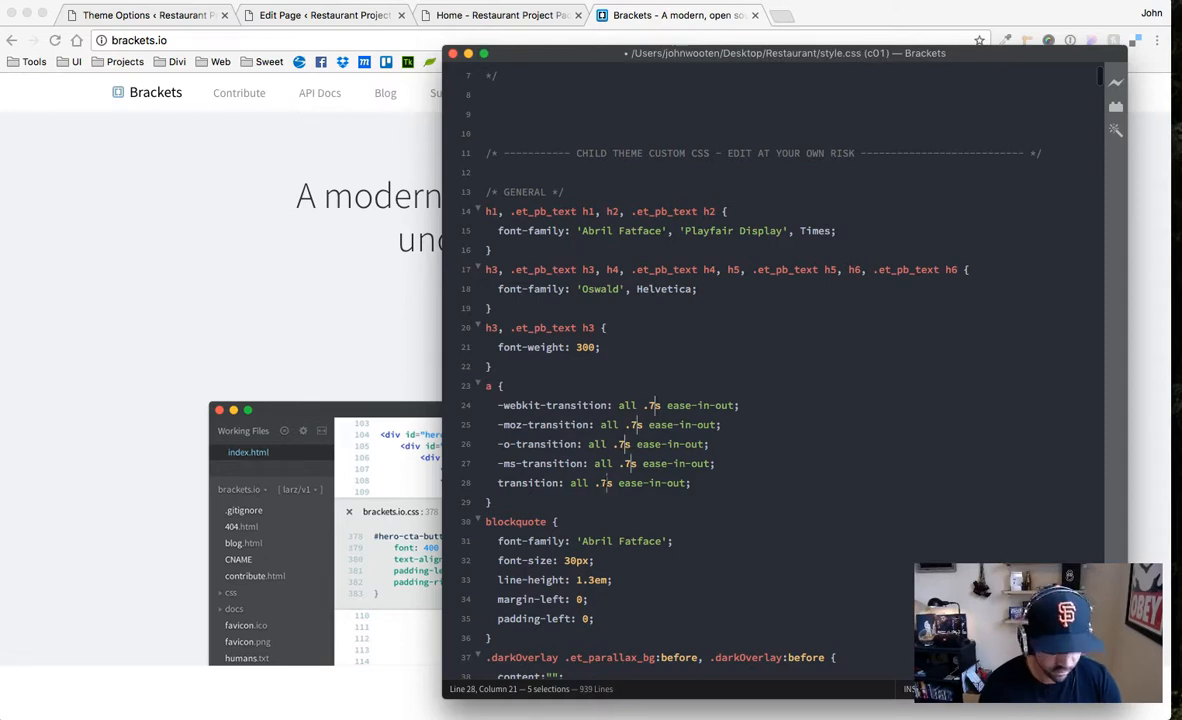
pyautogui.click(752, 442)
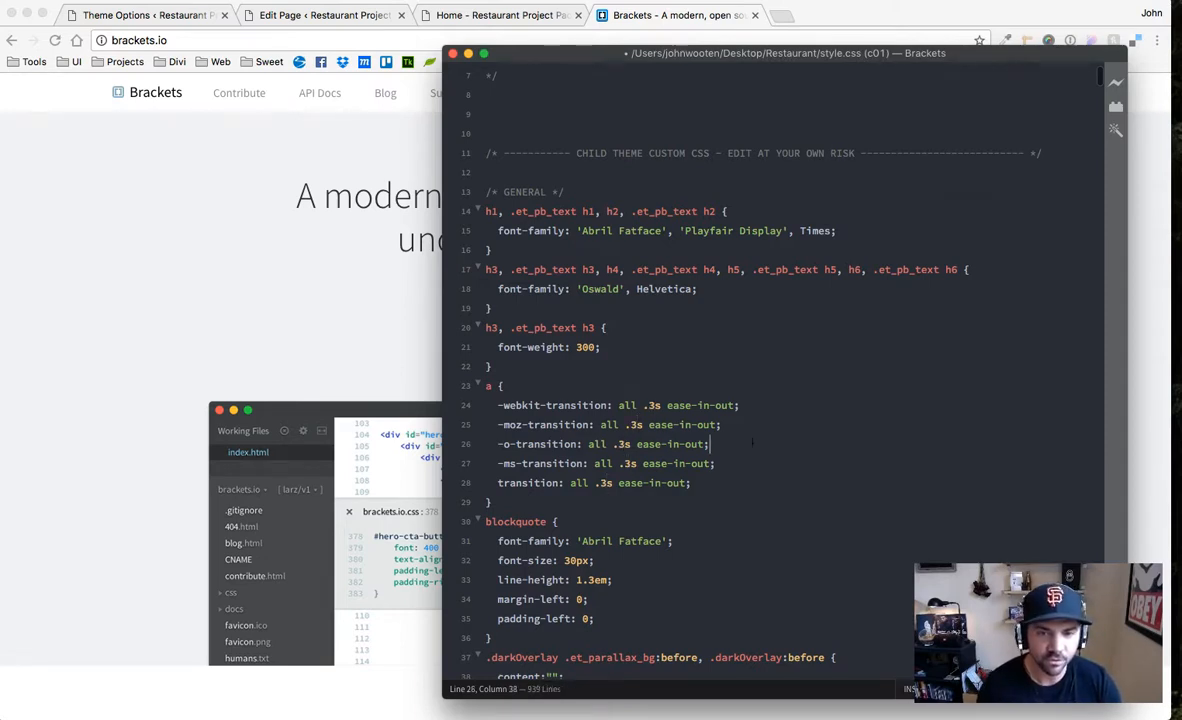
# Bring up the colour editor for the .darkOverlay background-color in style.css, duplicate that declaration on a new line, and close the editor
pyautogui.scroll(-8, 792, 393)
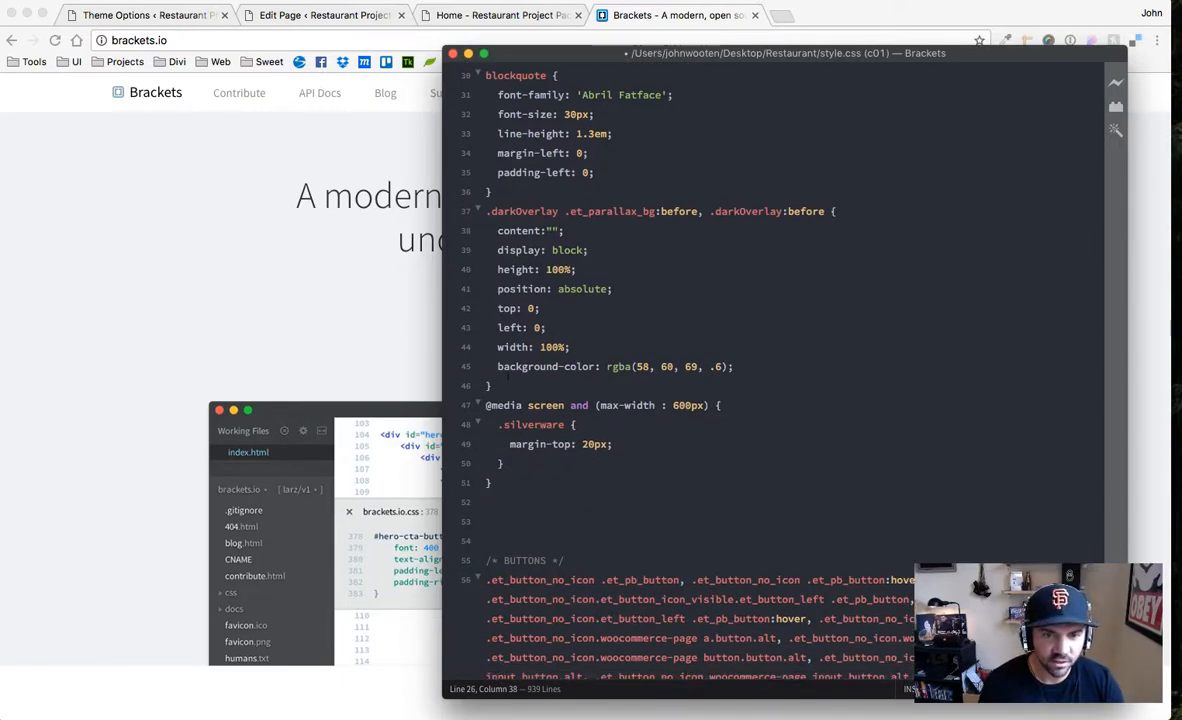
pyautogui.rightClick(672, 366)
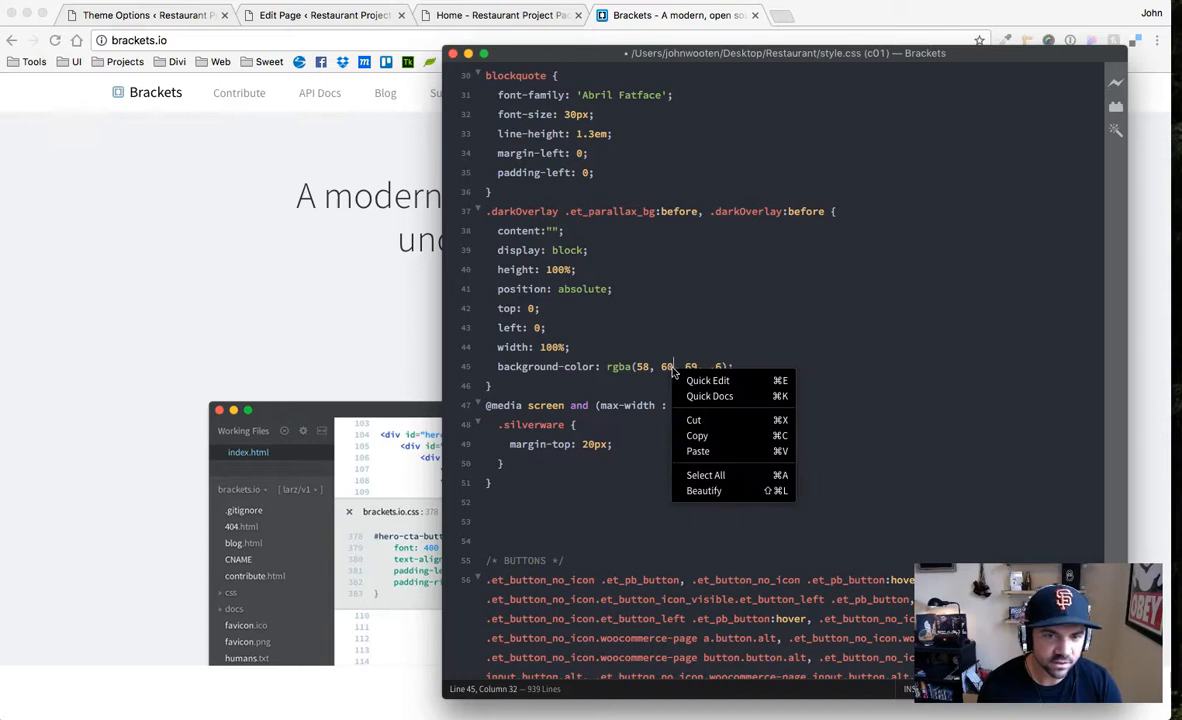
pyautogui.click(705, 381)
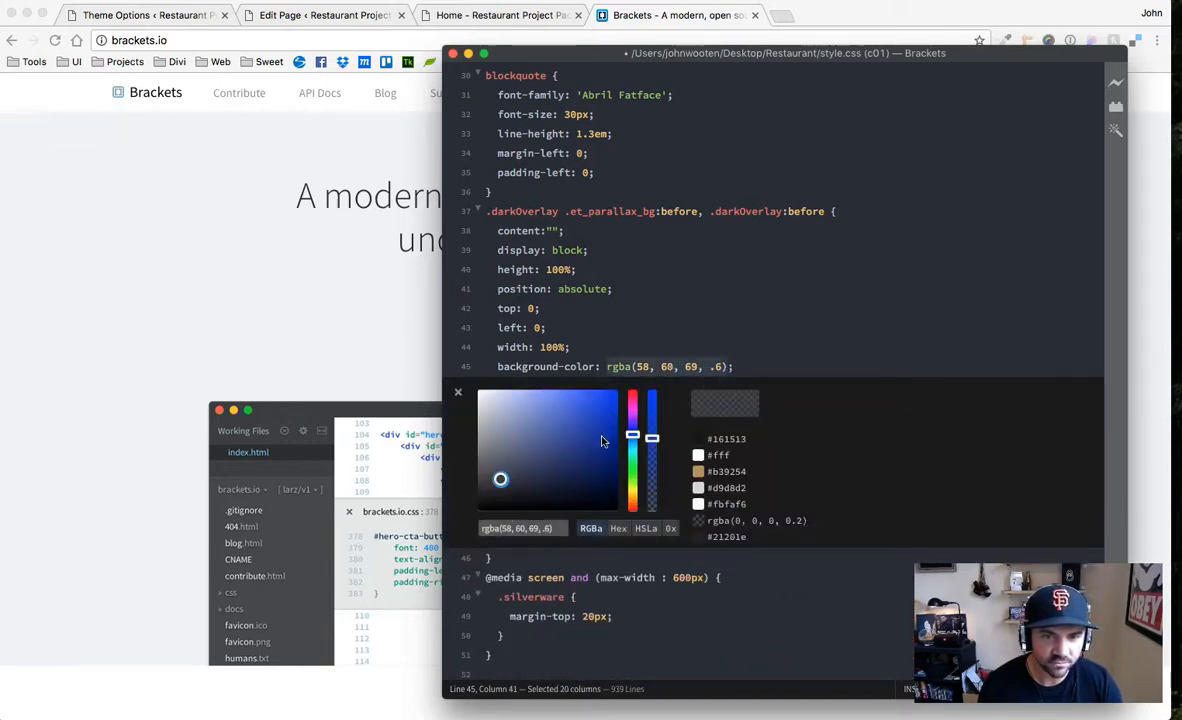
pyautogui.moveTo(733, 367); pyautogui.dragTo(499, 367)
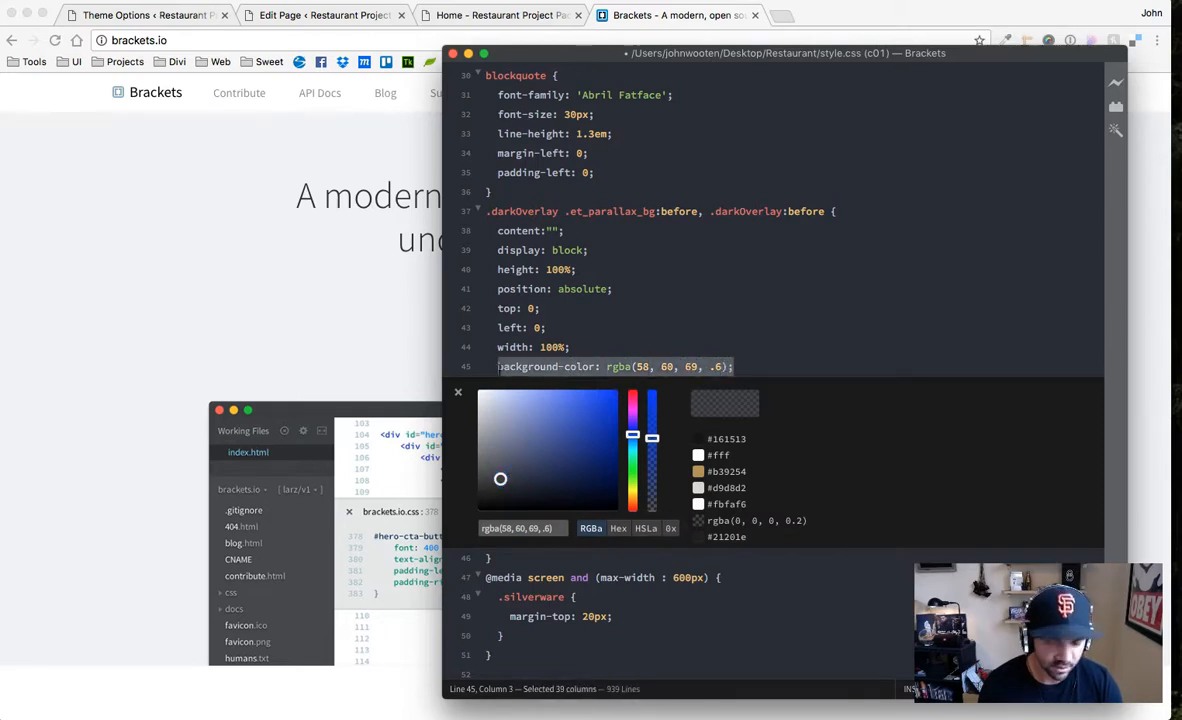
pyautogui.press('Right')
pyautogui.press('Return')
pyautogui.write('background-color: rgba(58, 60, 69, .6);')
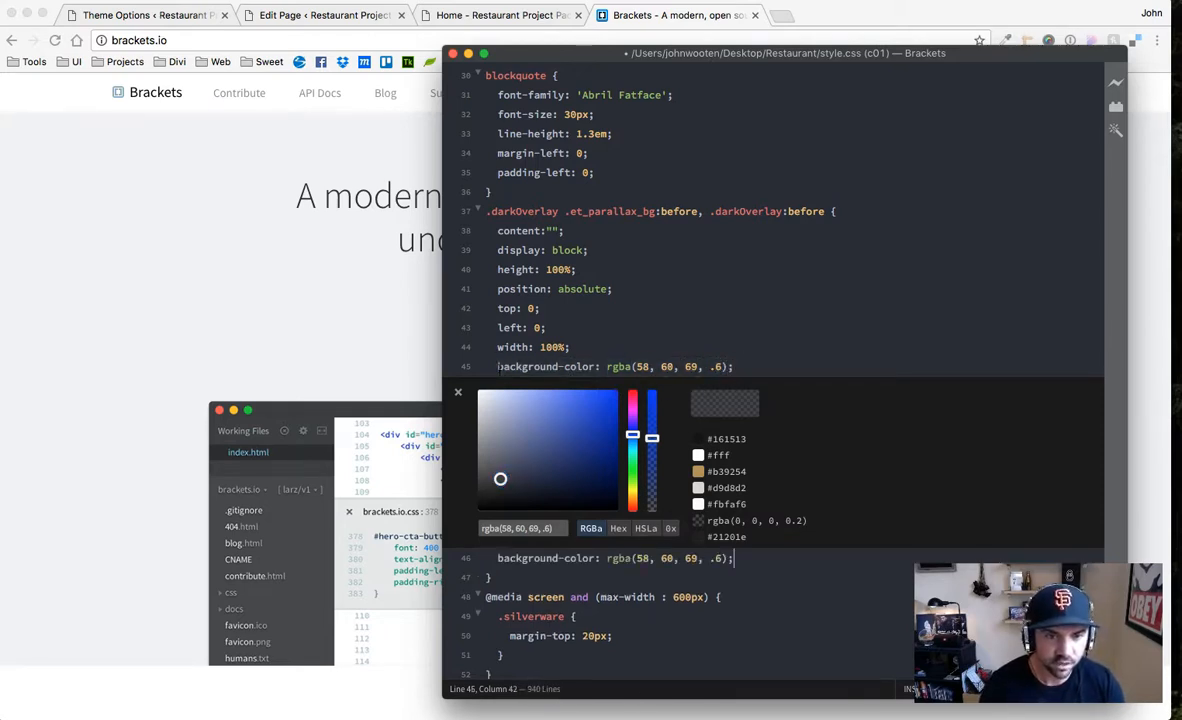
pyautogui.click(458, 391)
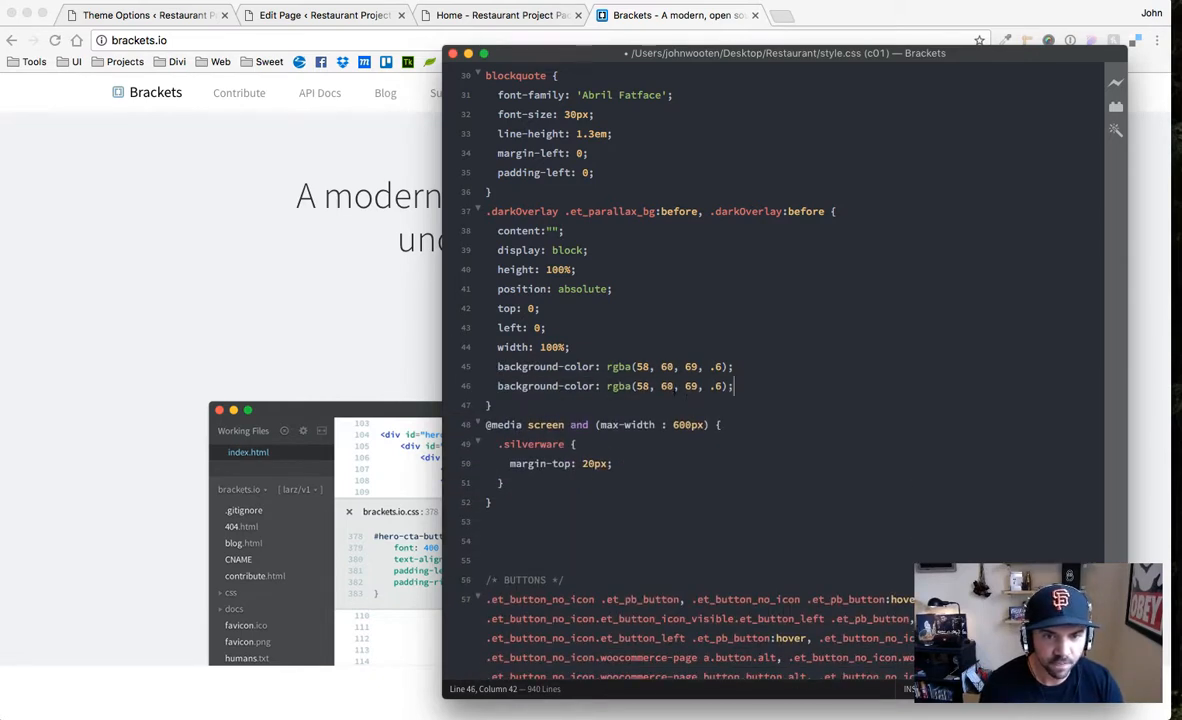
# Change the duplicated .darkOverlay background-color to rgba(22, 59, 226, 0.78) using the Quick Edit colour picker
pyautogui.rightClick(675, 386)
pyautogui.click(700, 397)
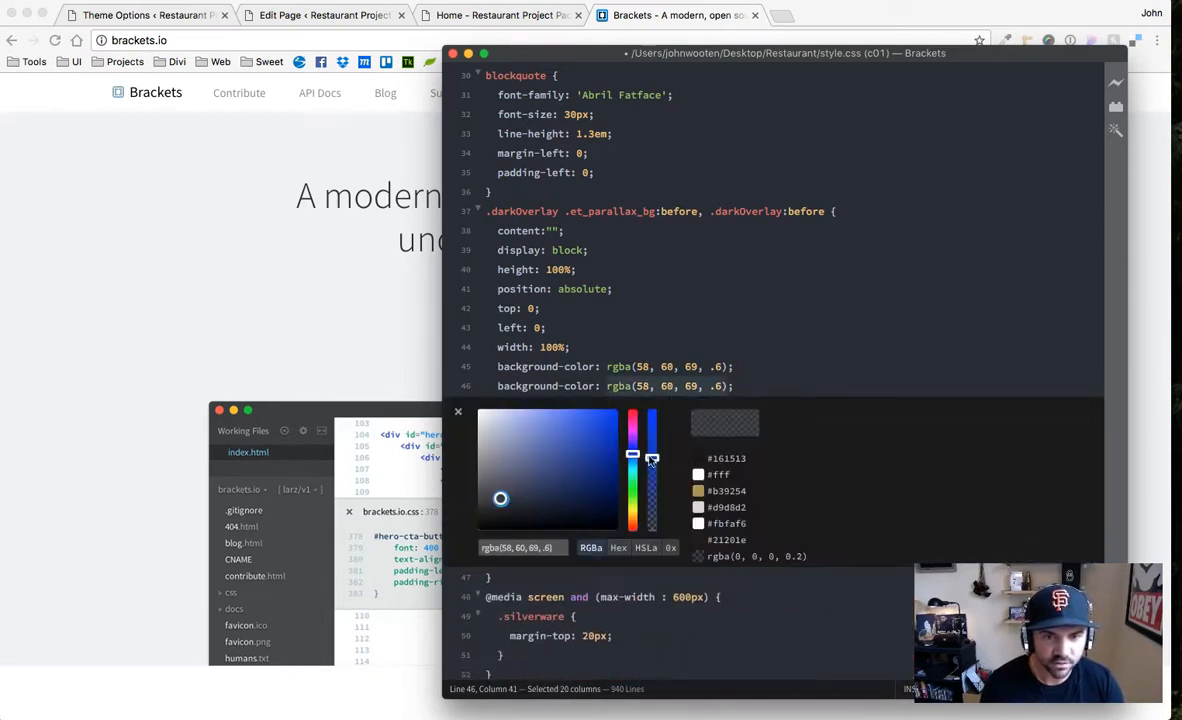
pyautogui.click(604, 424)
pyautogui.moveTo(653, 457); pyautogui.dragTo(652, 436)
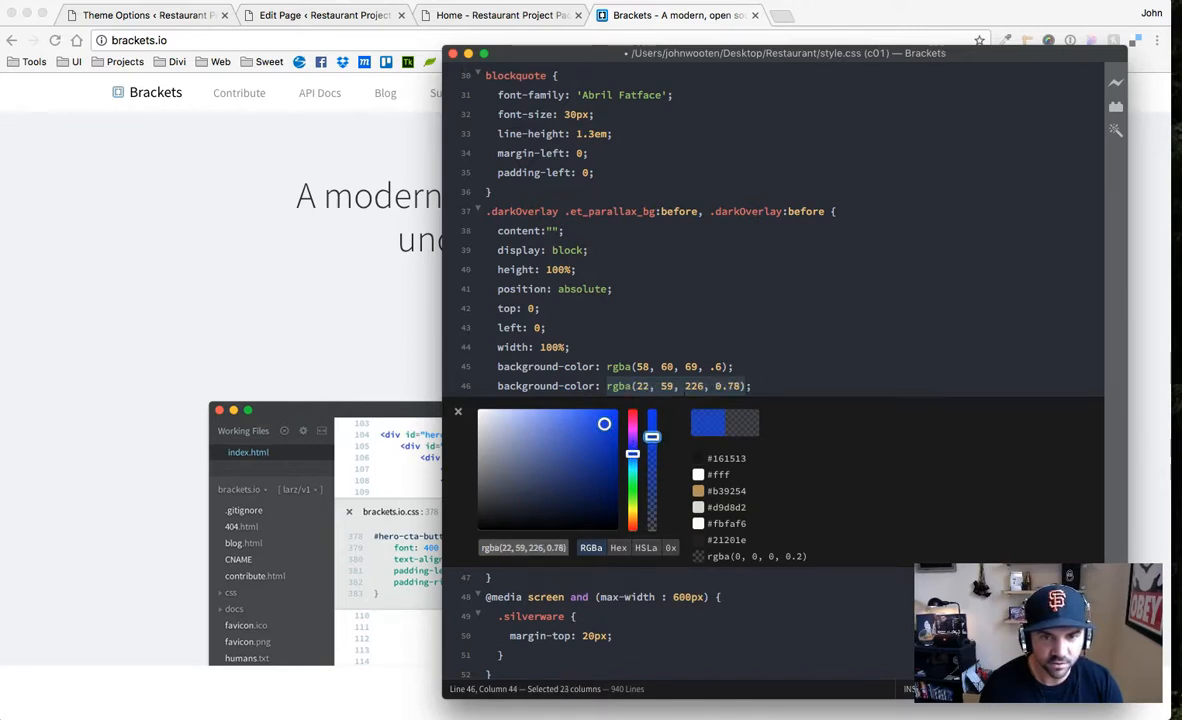
pyautogui.click(458, 414)
# Preview the colour swatch in the code, and delete the duplicate background-color line from .darkOverlay
pyautogui.moveTo(666, 366)
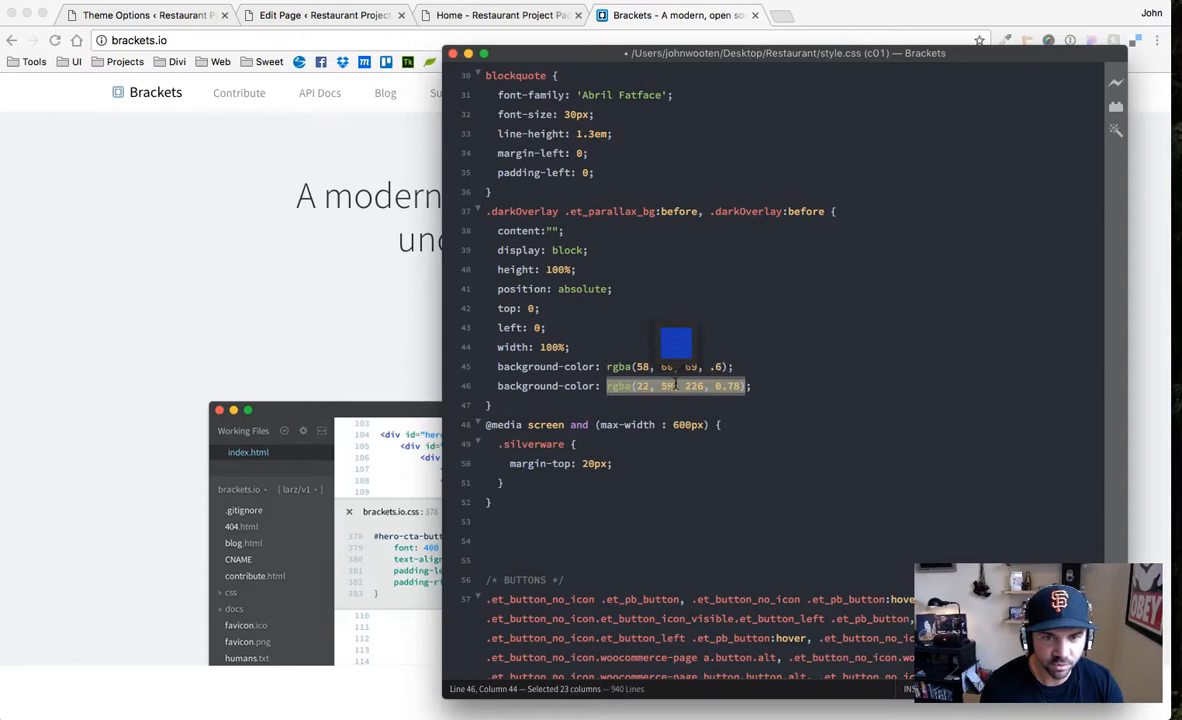
pyautogui.moveTo(752, 386); pyautogui.dragTo(756, 372)
pyautogui.press('BackSpace')
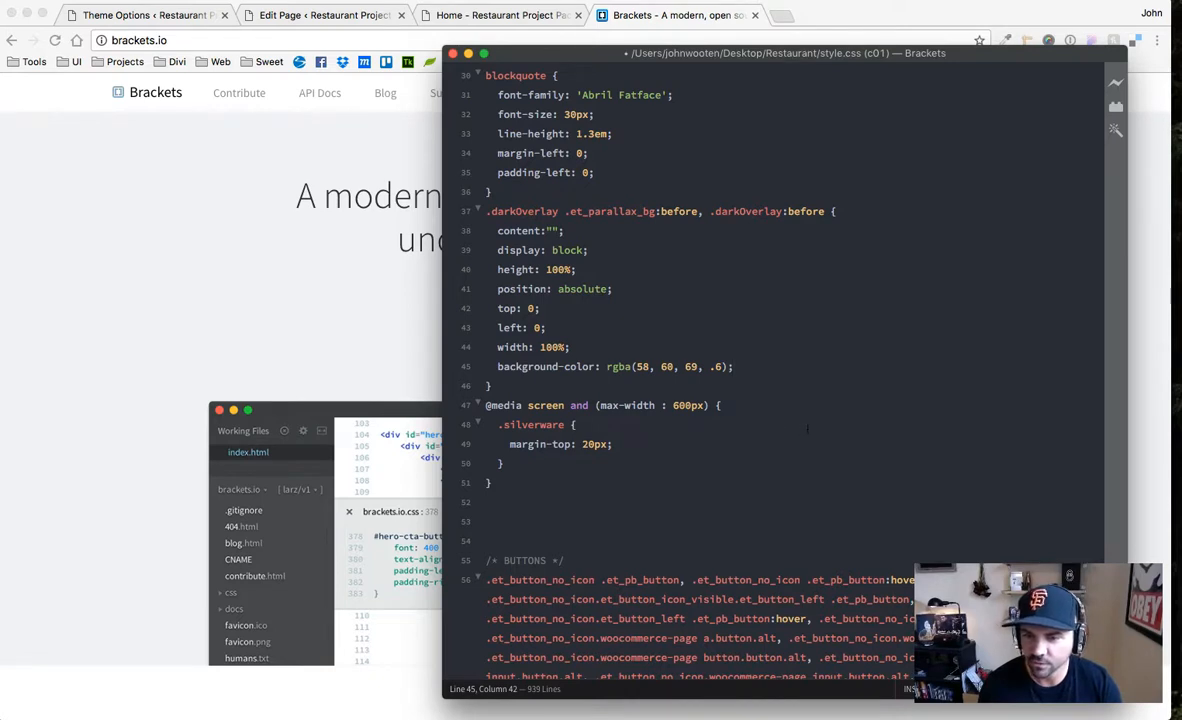
# Switch to Chrome, check the social icons in the live homepage's header, and open the Menus page in the WordPress admin
pyautogui.click(85, 232)
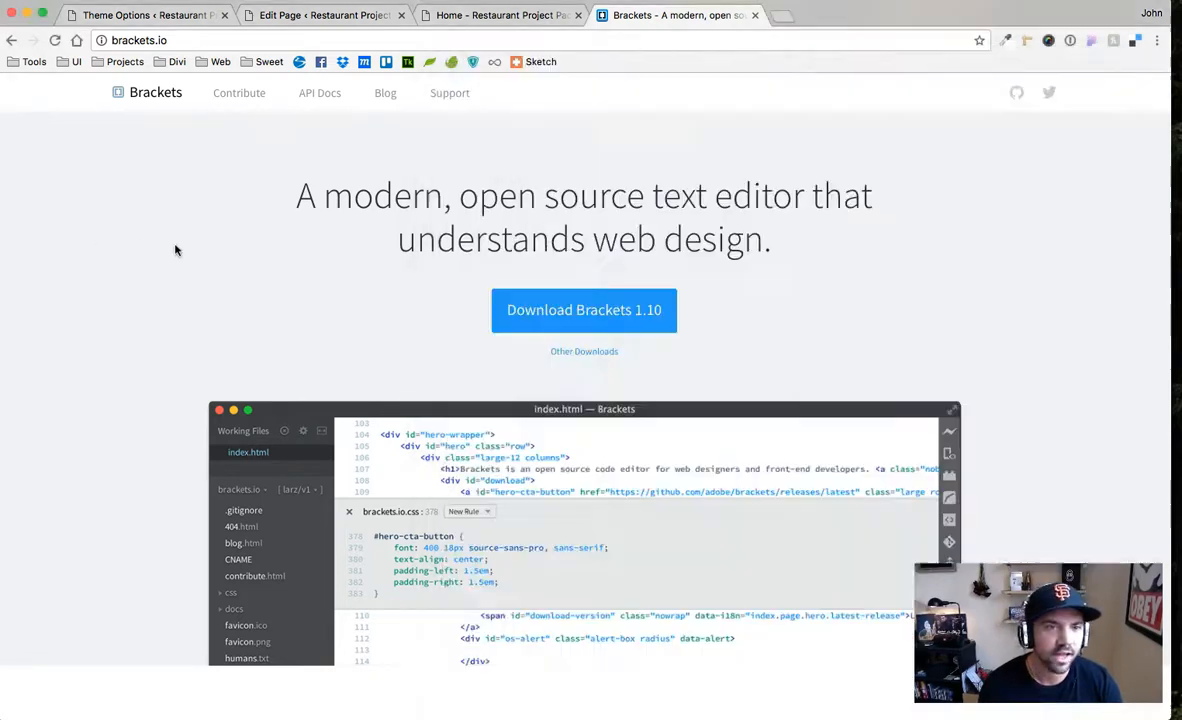
pyautogui.click(487, 15)
pyautogui.click(284, 18)
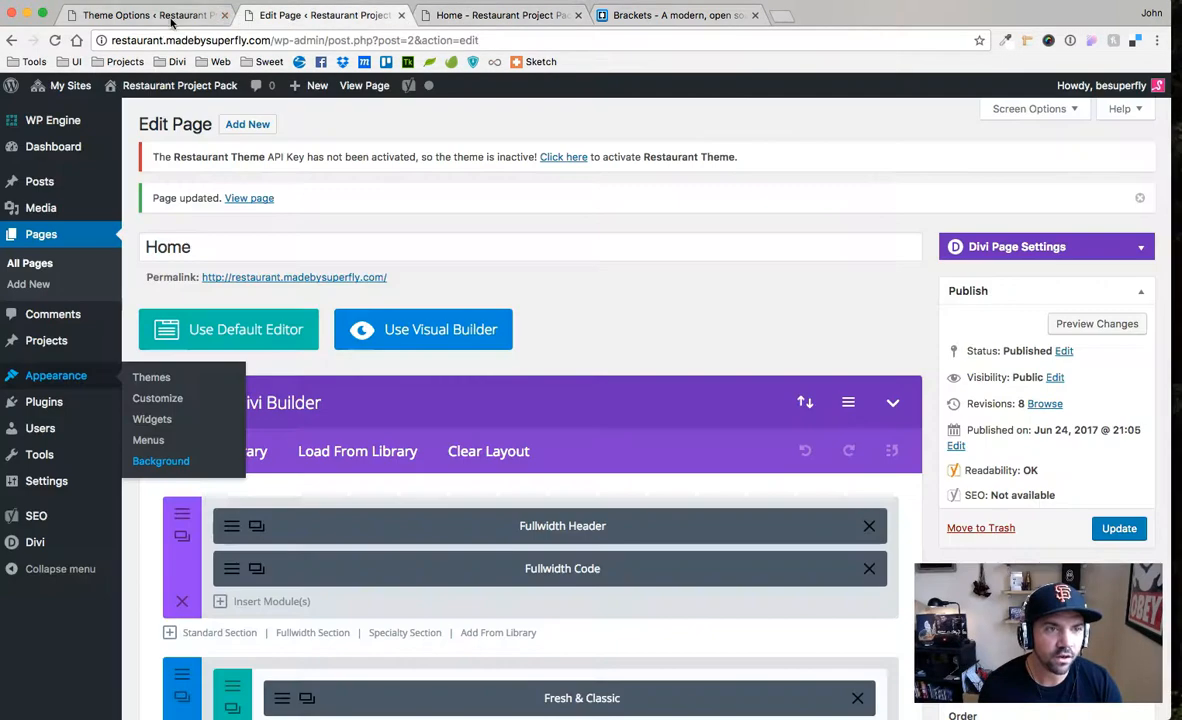
pyautogui.click(495, 17)
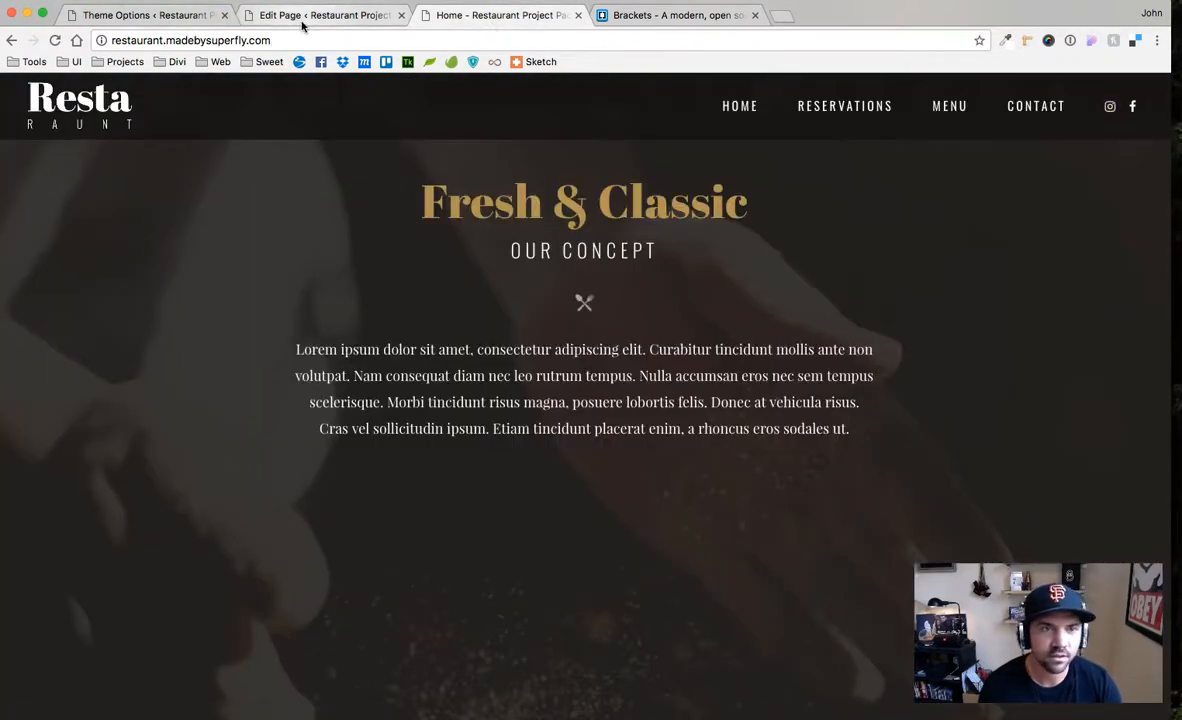
pyautogui.click(300, 17)
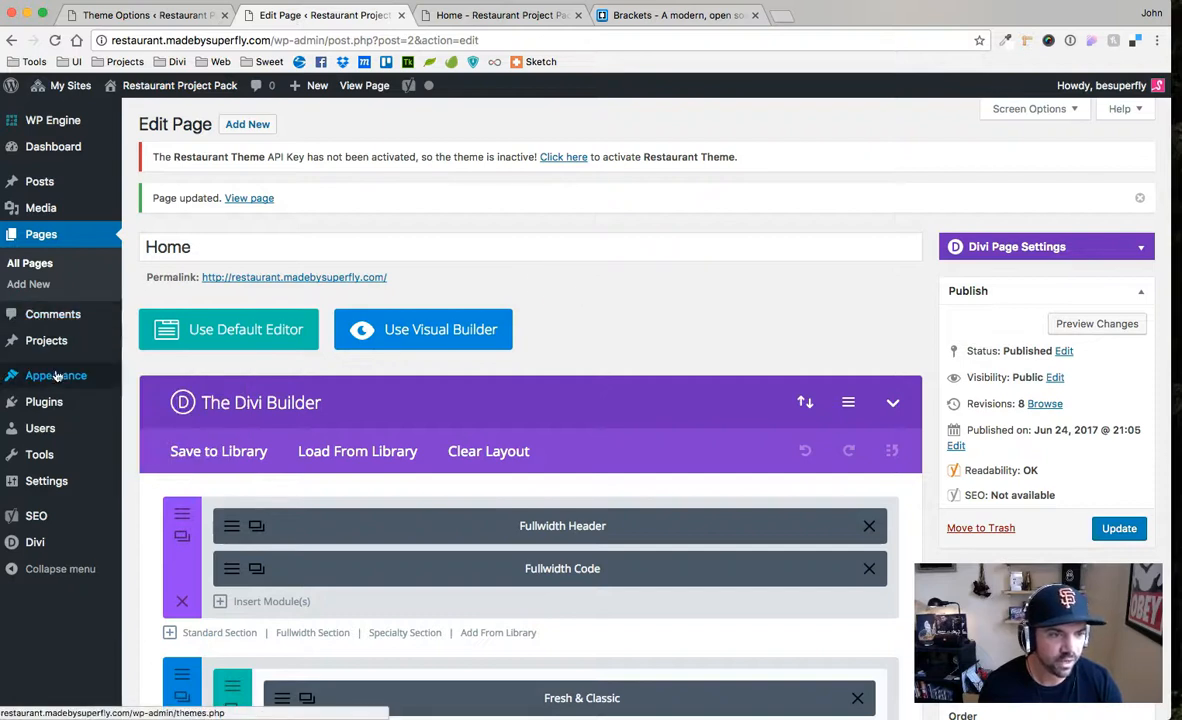
pyautogui.moveTo(87, 377)
pyautogui.click(150, 443)
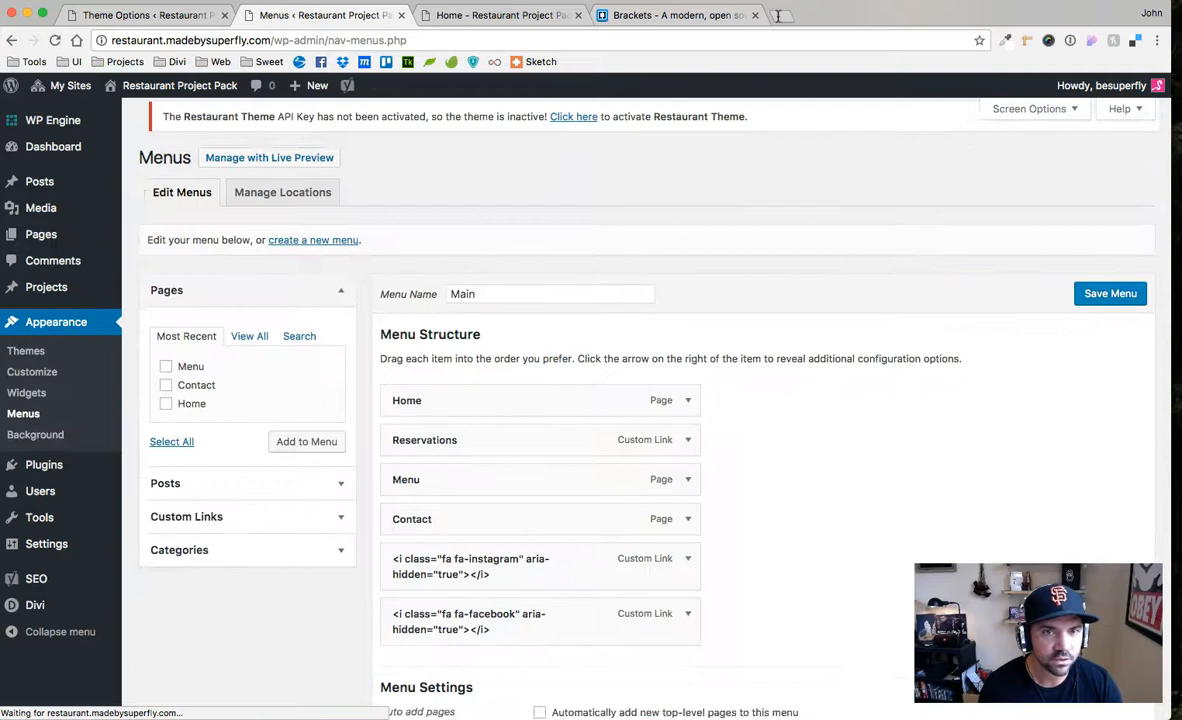
# Open fontawesome.io in a new browser tab, and close the Brackets website tab
pyautogui.click(783, 16)
pyautogui.write('fontawesome.io')
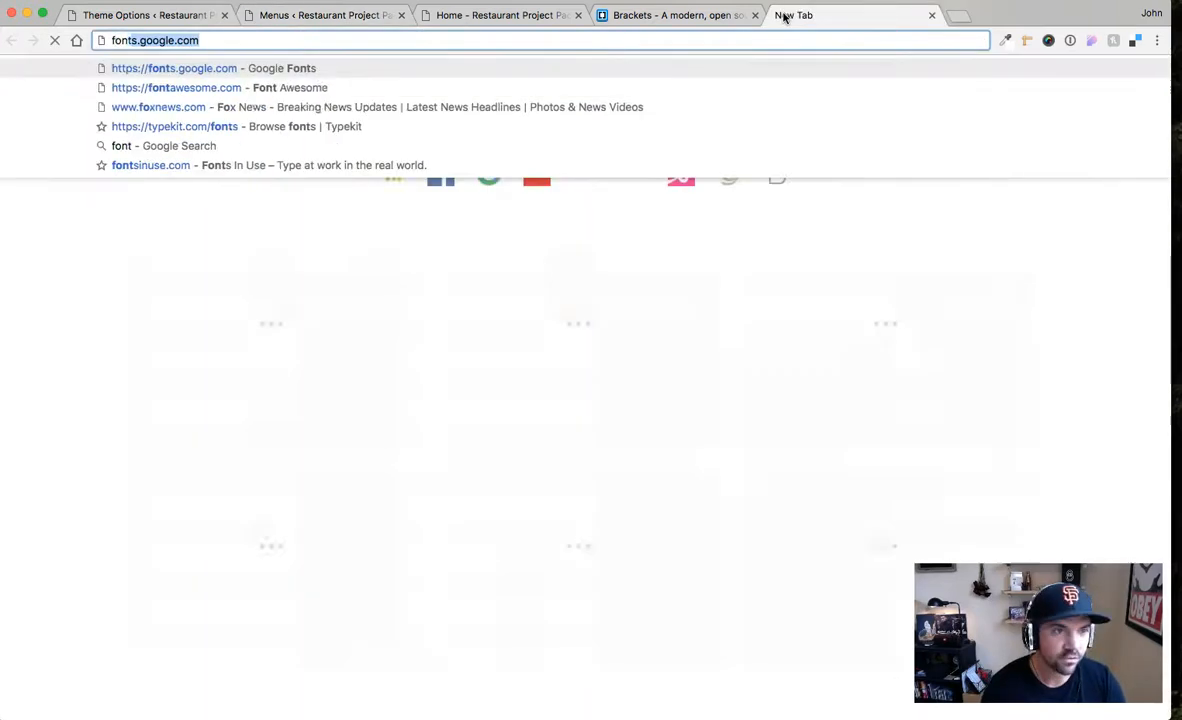
pyautogui.press('Return')
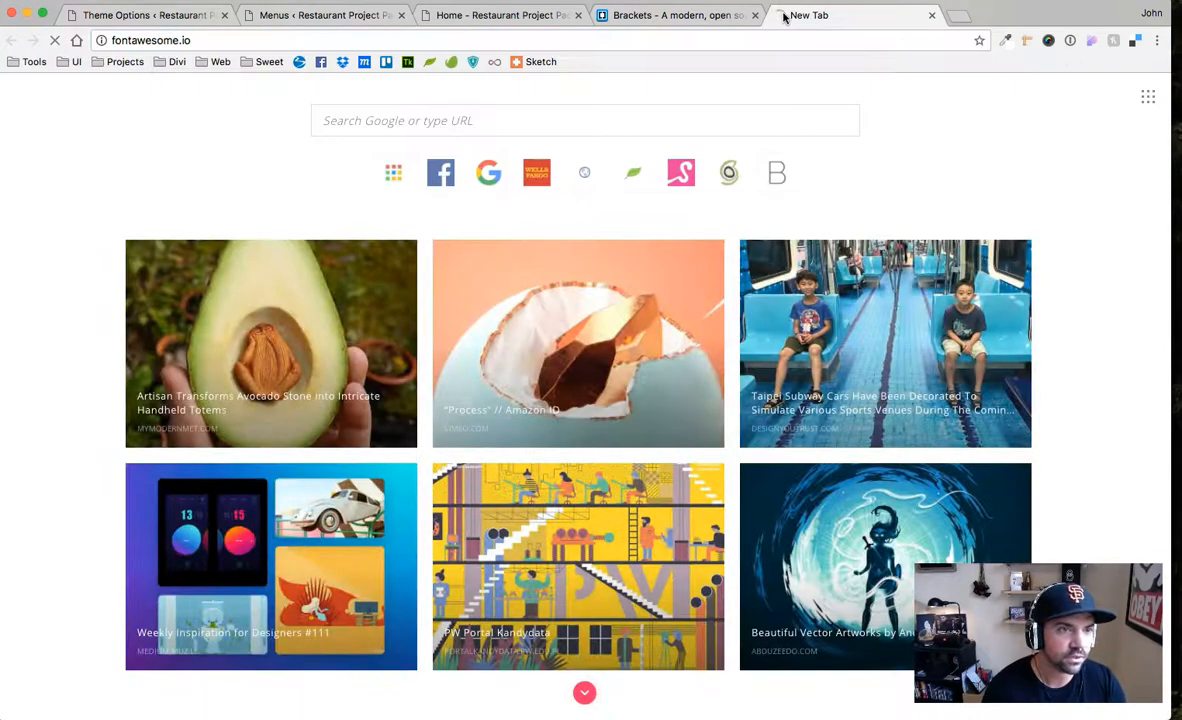
pyautogui.click(690, 16)
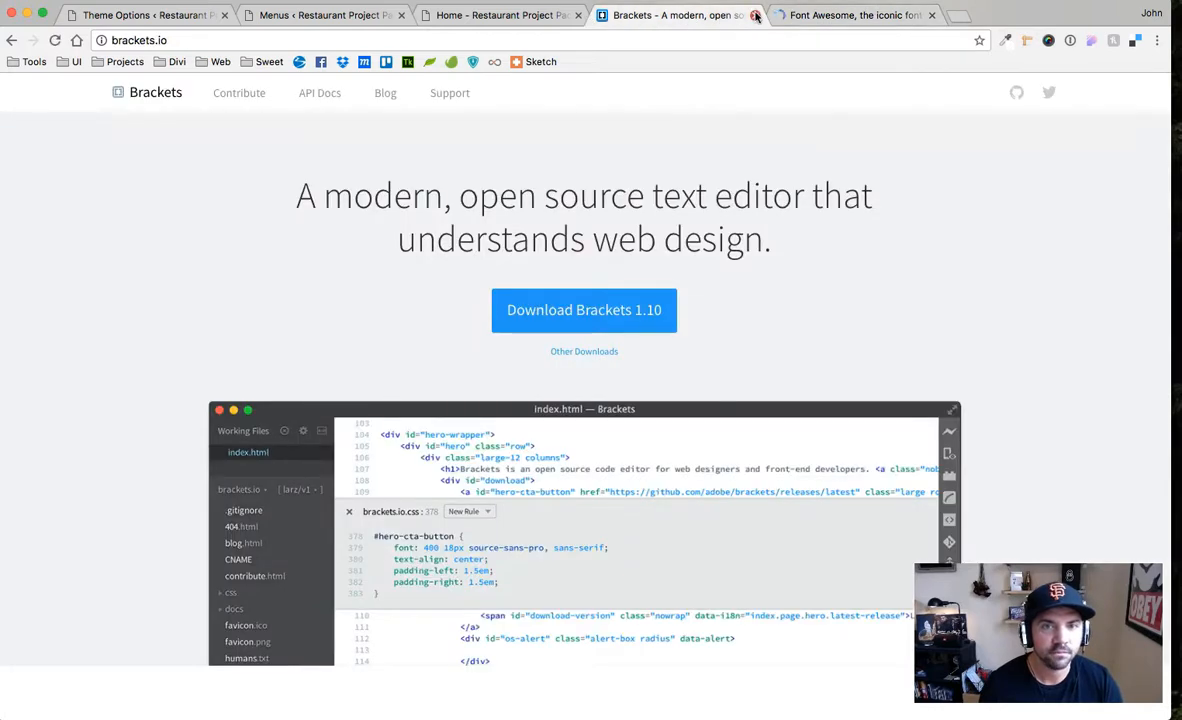
pyautogui.press('super+w')
# Review the URL, navigation label and CSS class settings of the Instagram item in the Main menu, and collapse it again
pyautogui.click(338, 16)
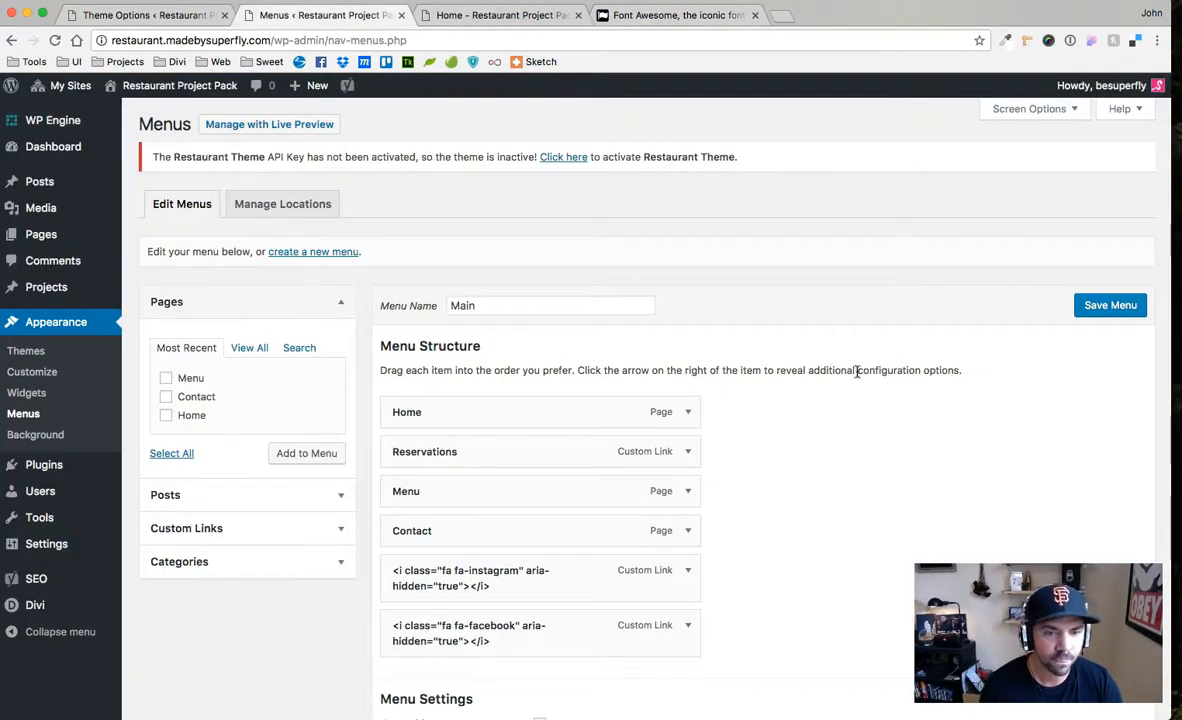
pyautogui.scroll(-4, 856, 374)
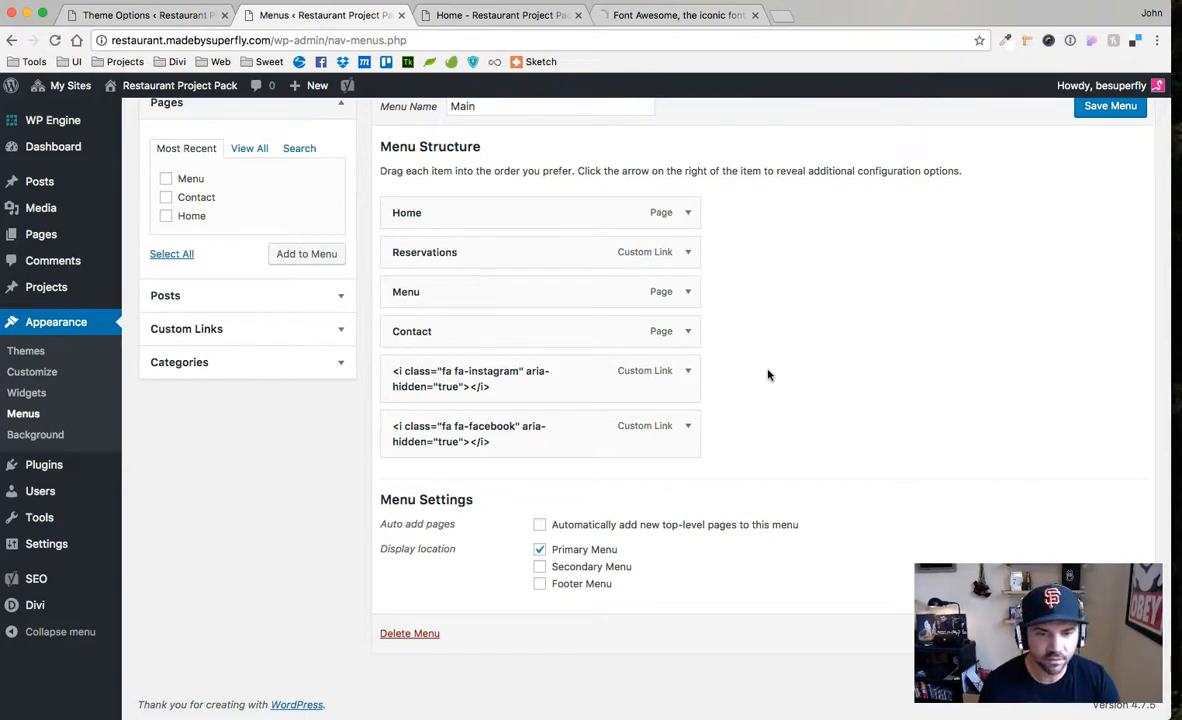
pyautogui.click(688, 372)
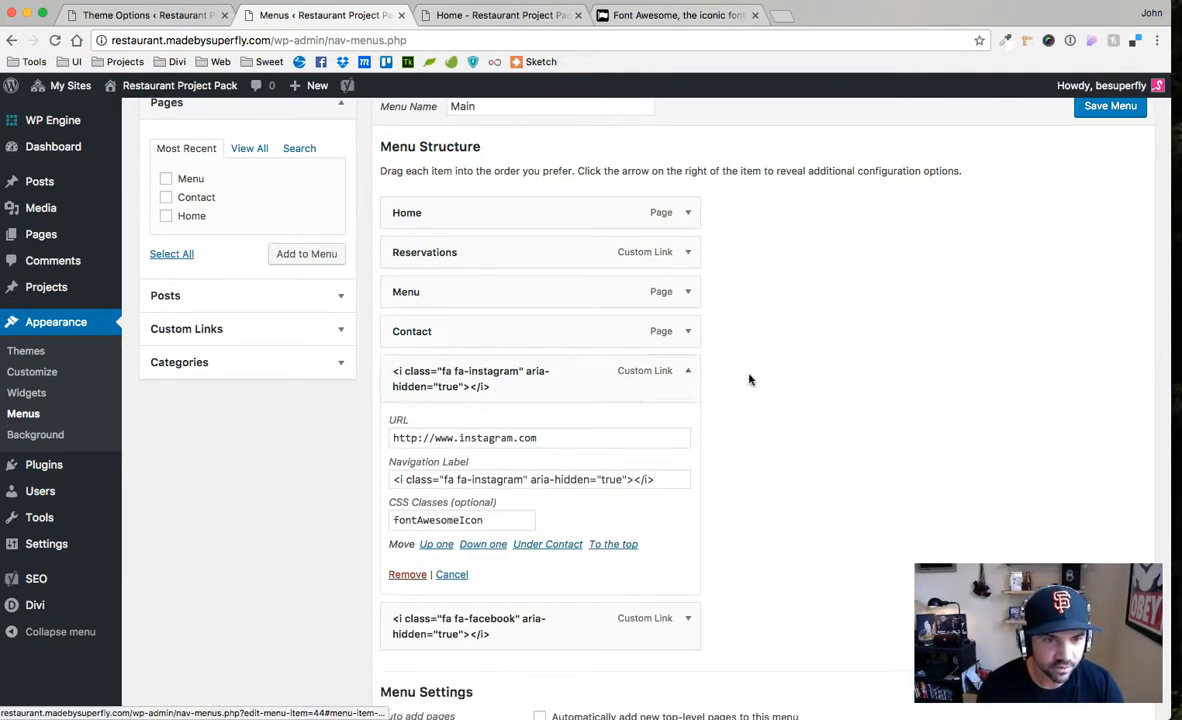
pyautogui.click(688, 372)
# Open the Custom Links form with its URL placeholder selected, and expand the Instagram menu item as a reference
pyautogui.click(330, 331)
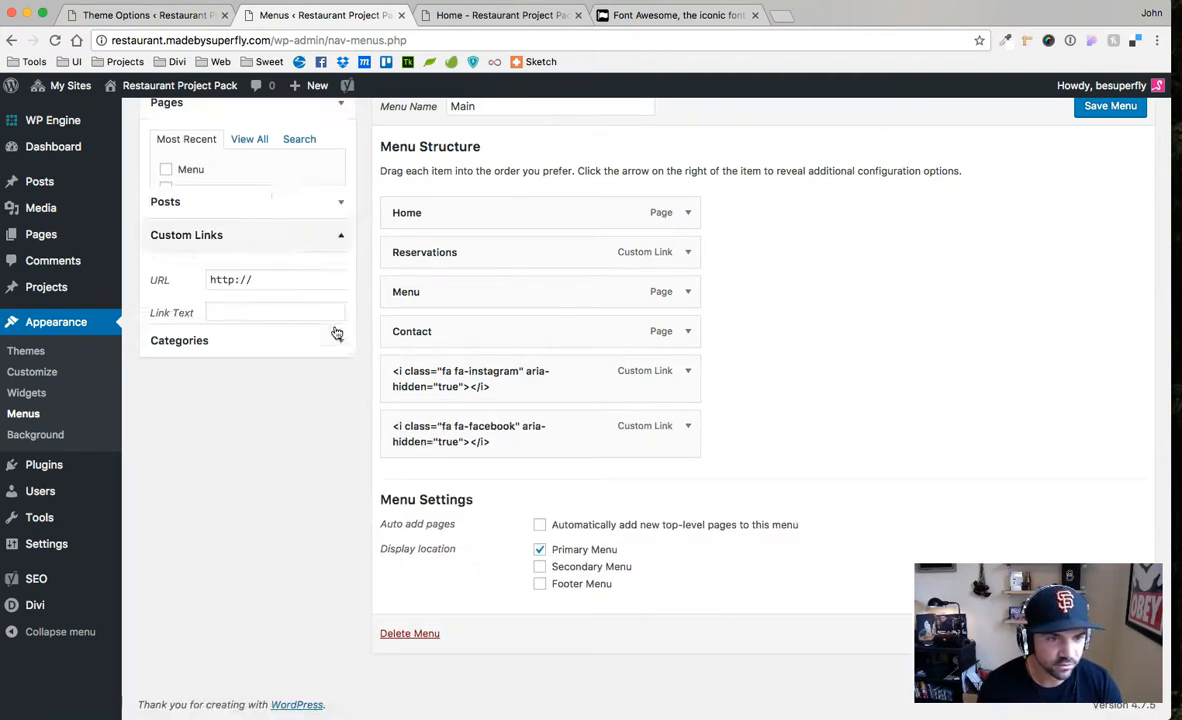
pyautogui.scroll(3, 245, 300)
pyautogui.moveTo(272, 361); pyautogui.dragTo(175, 360)
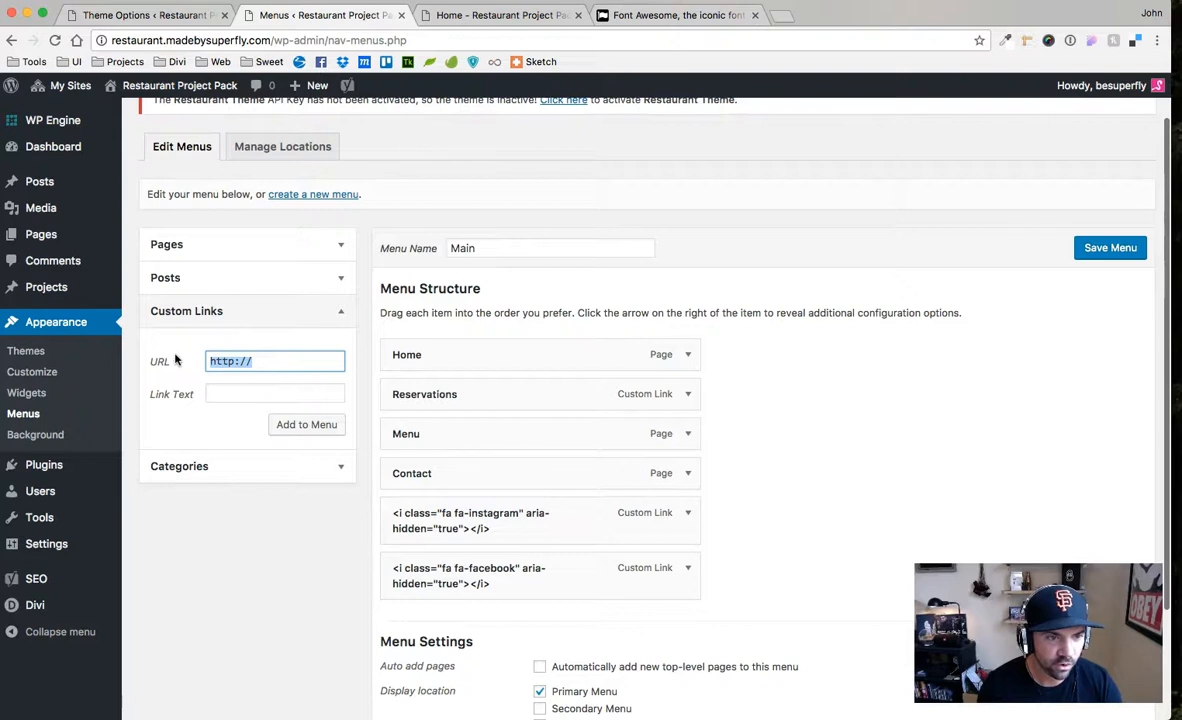
pyautogui.click(688, 514)
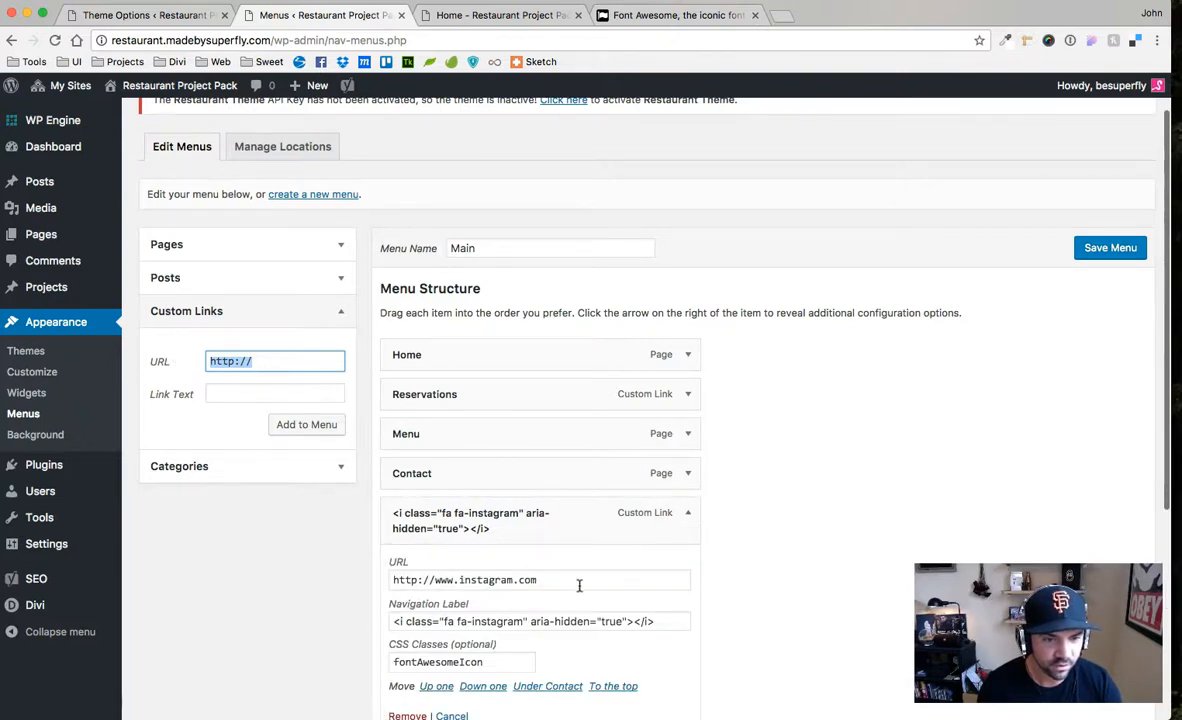
pyautogui.scroll(-1, 578, 583)
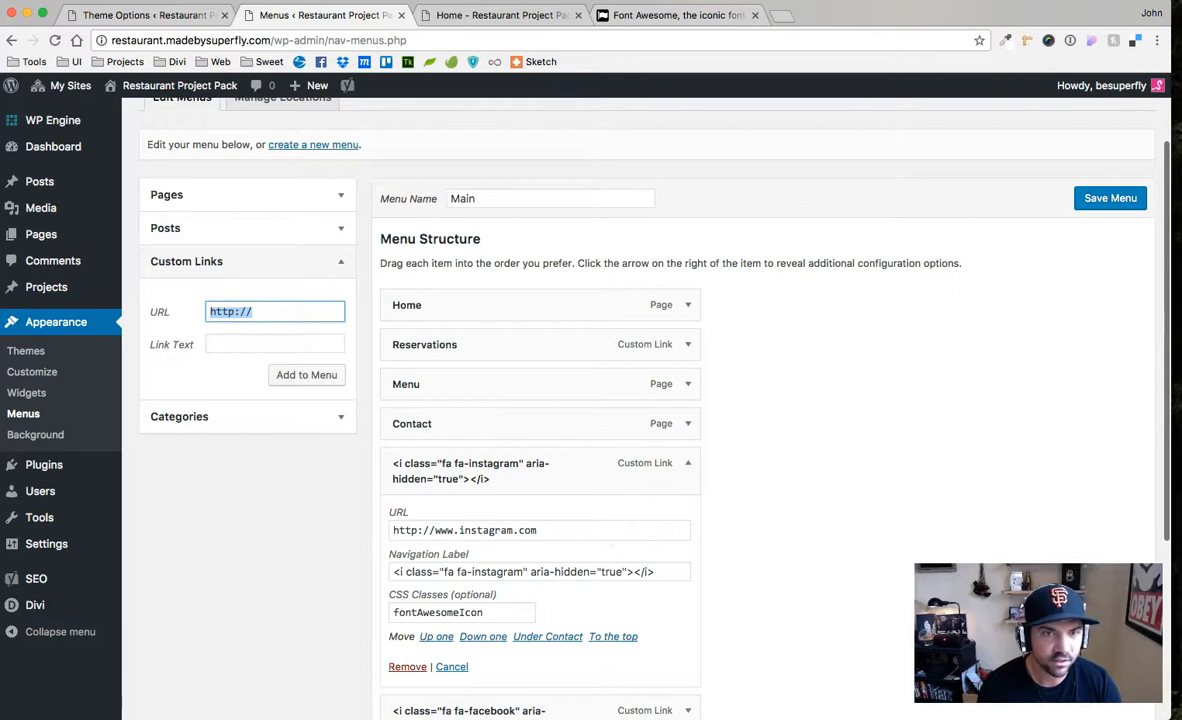
pyautogui.click(785, 17)
pyautogui.write('linked')
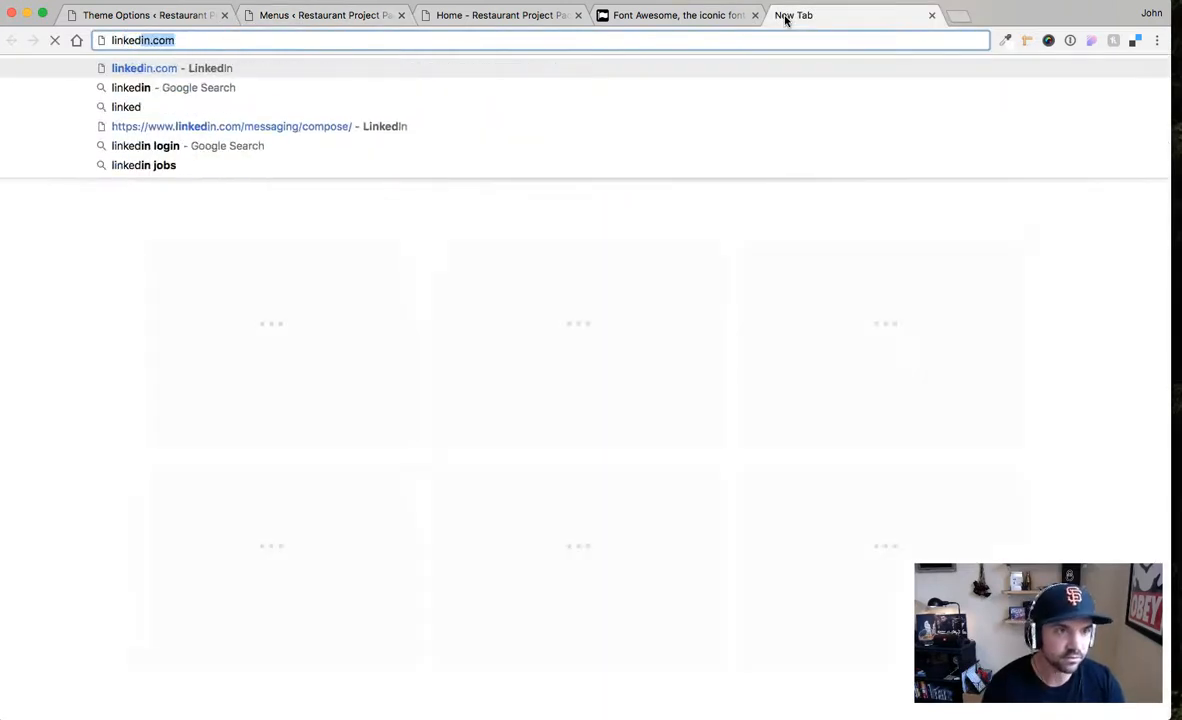
pyautogui.press('Return')
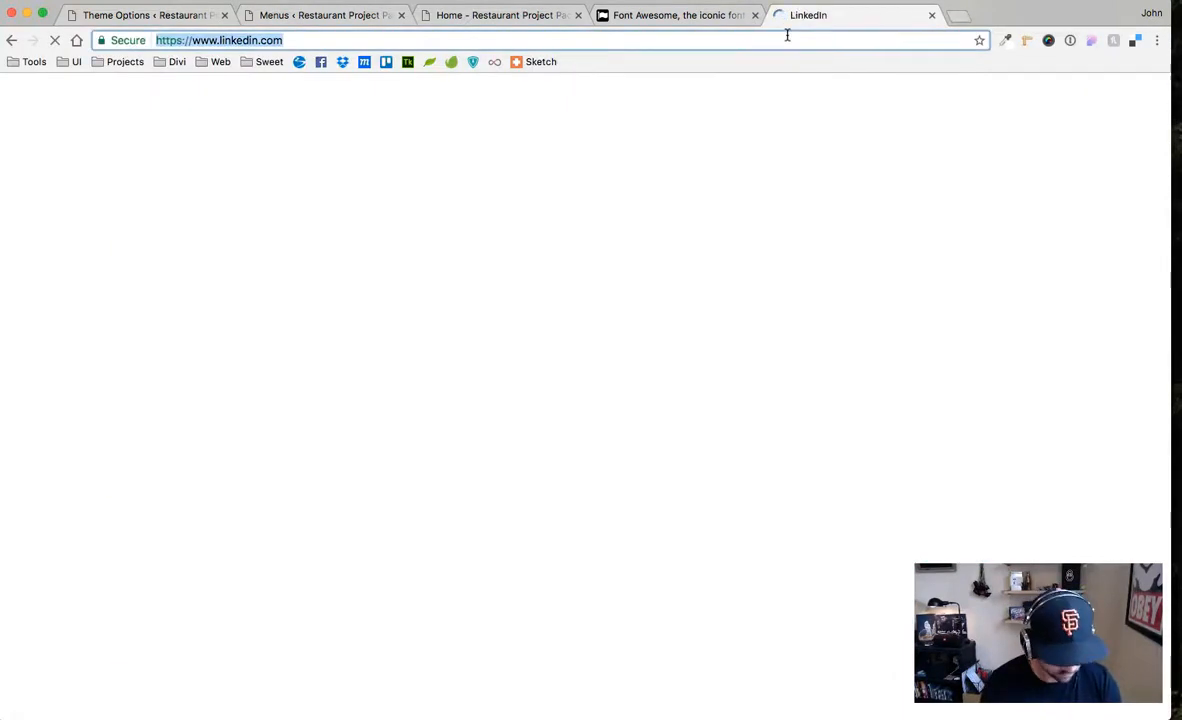
pyautogui.press('super+w')
pyautogui.click(318, 14)
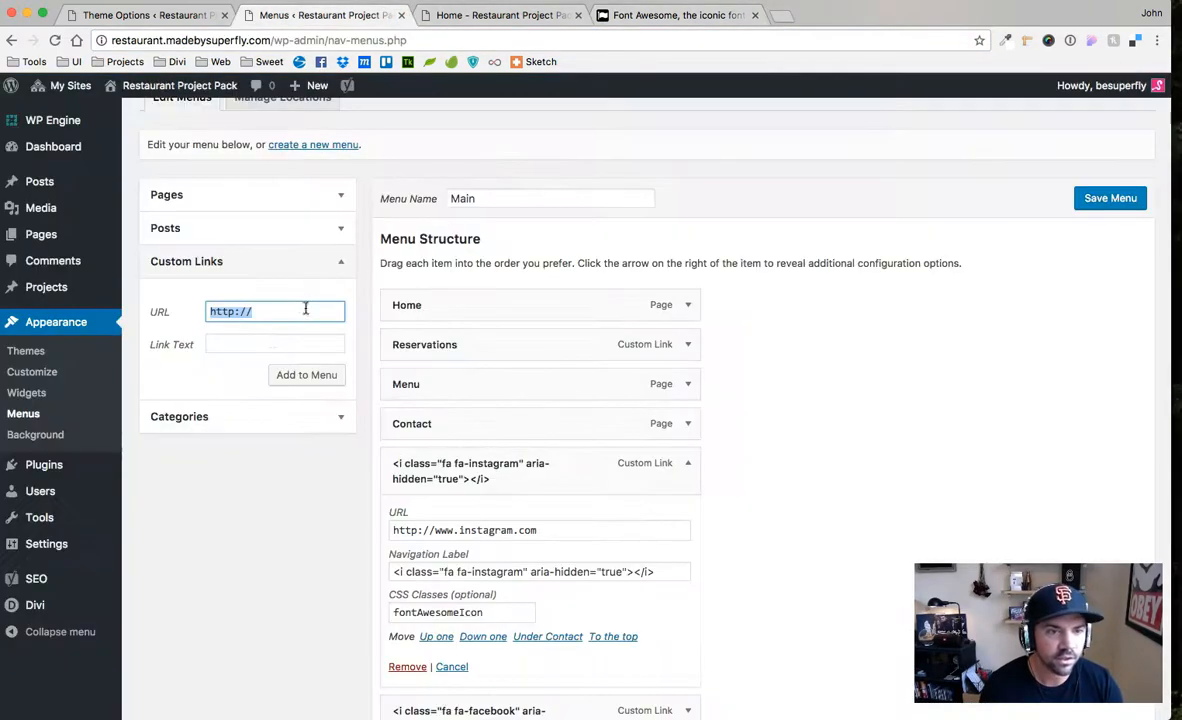
pyautogui.press('BackSpace')
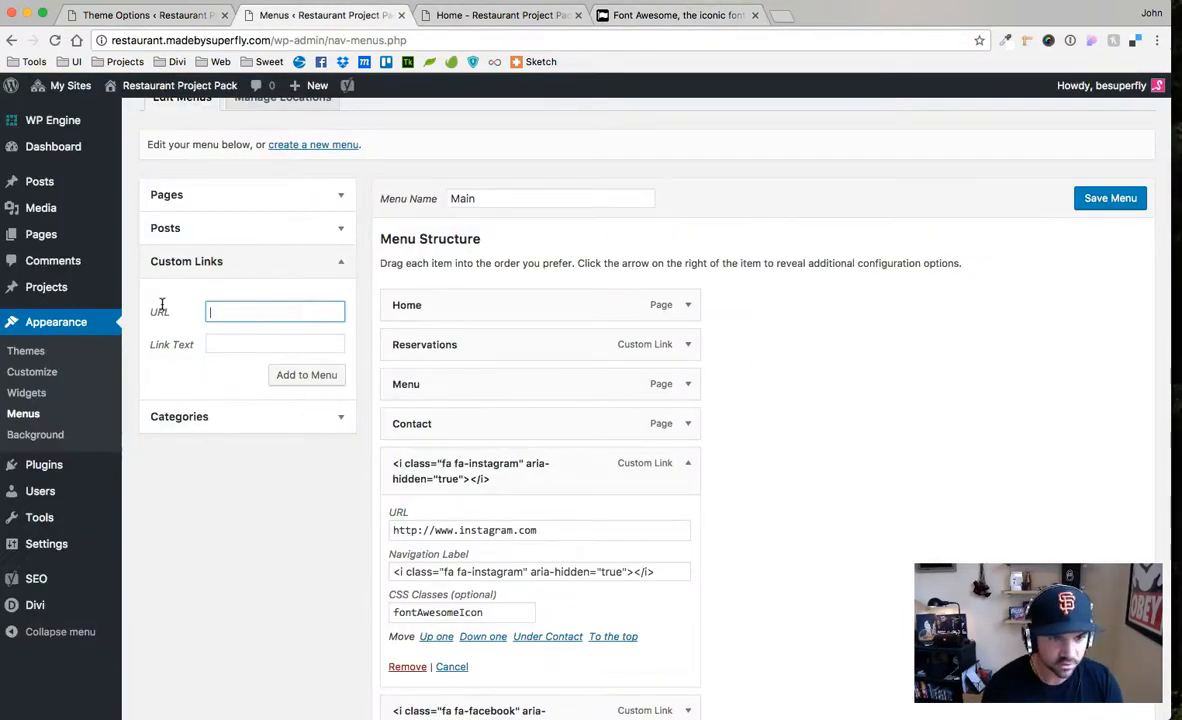
pyautogui.write('https://www.linkedin.com/')
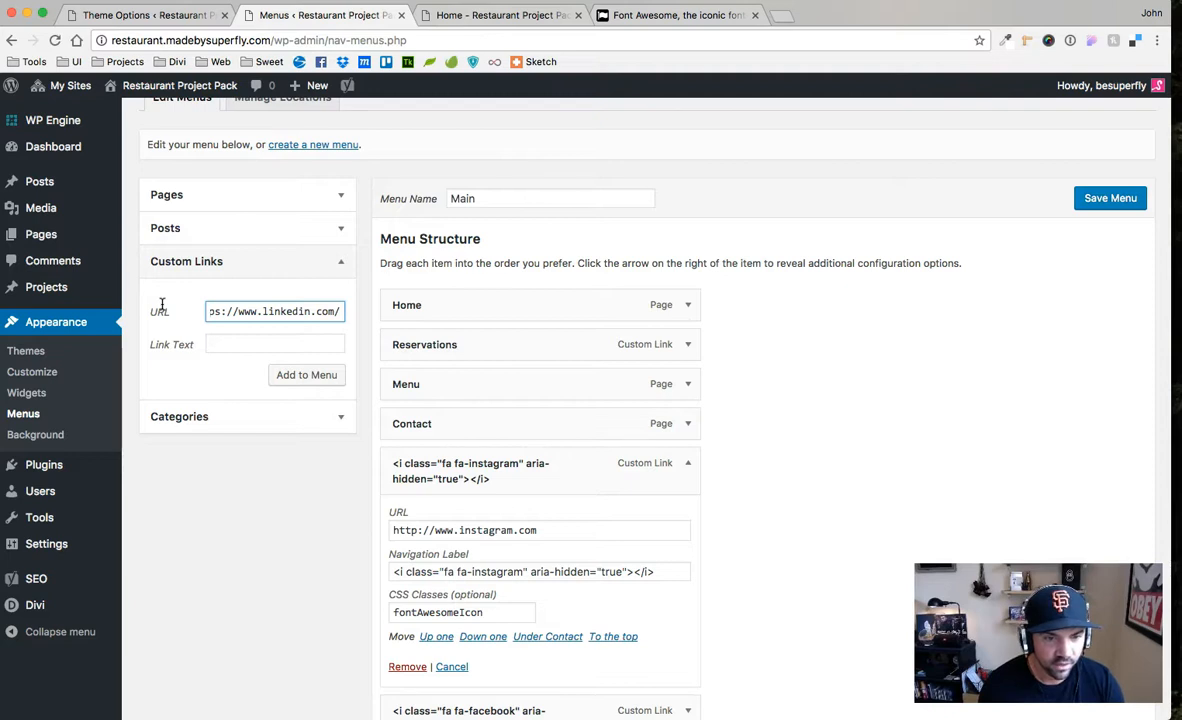
# Select the Instagram item's full Navigation Label markup for reuse as link text, and open Font Awesome's Icons page down to the icon search
pyautogui.click(244, 344)
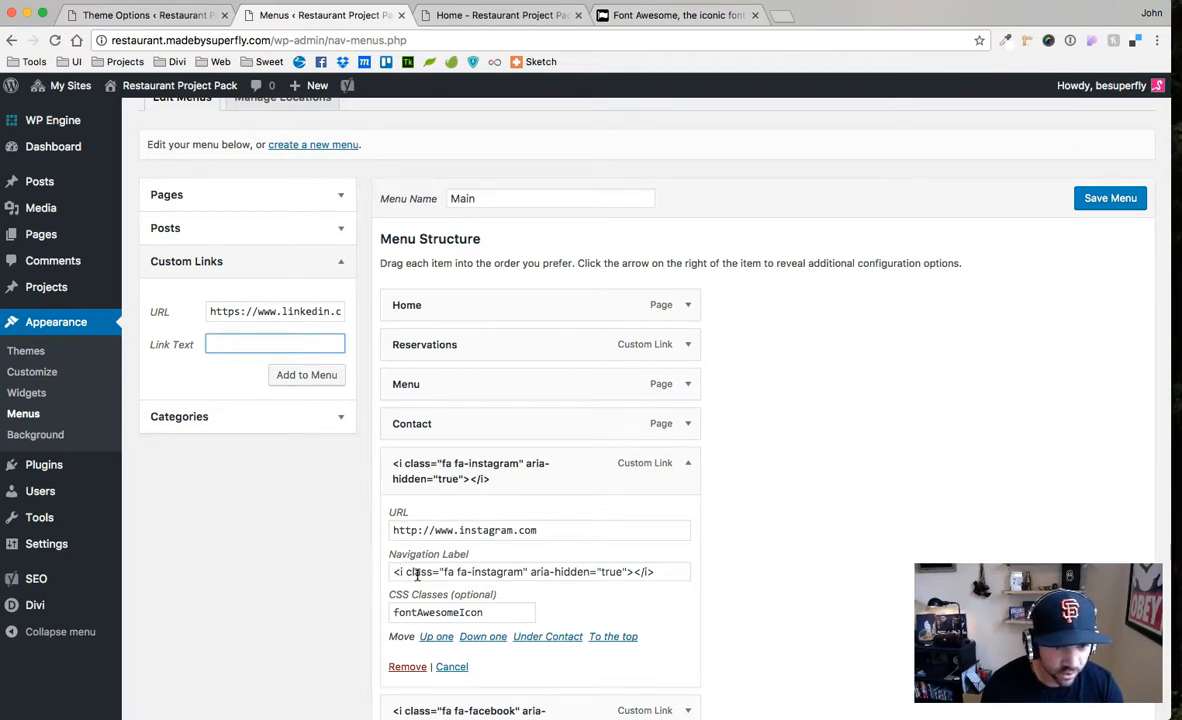
pyautogui.moveTo(657, 575); pyautogui.dragTo(363, 569)
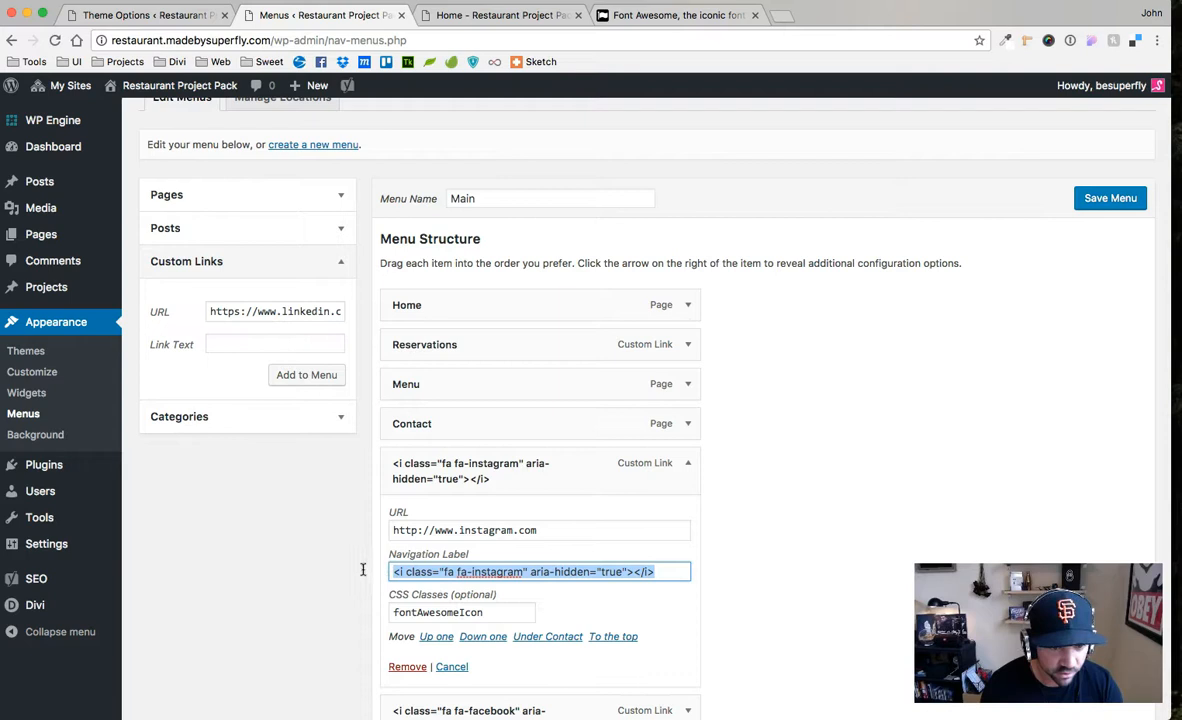
pyautogui.click(680, 15)
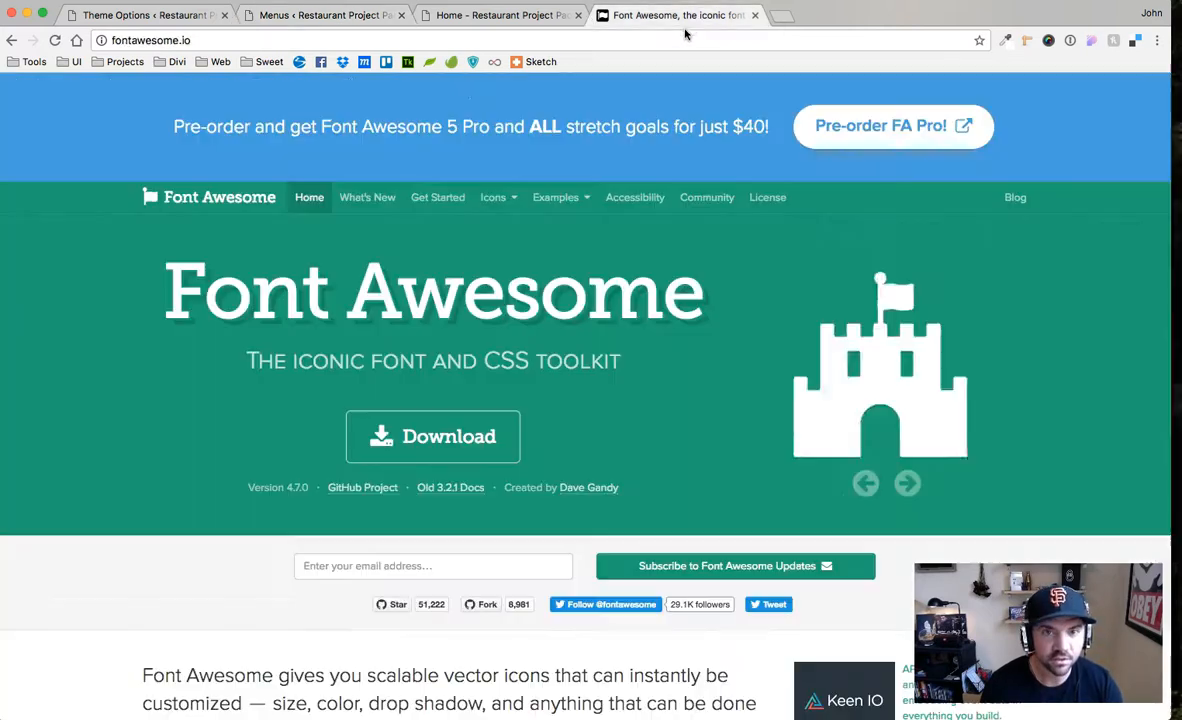
pyautogui.click(494, 199)
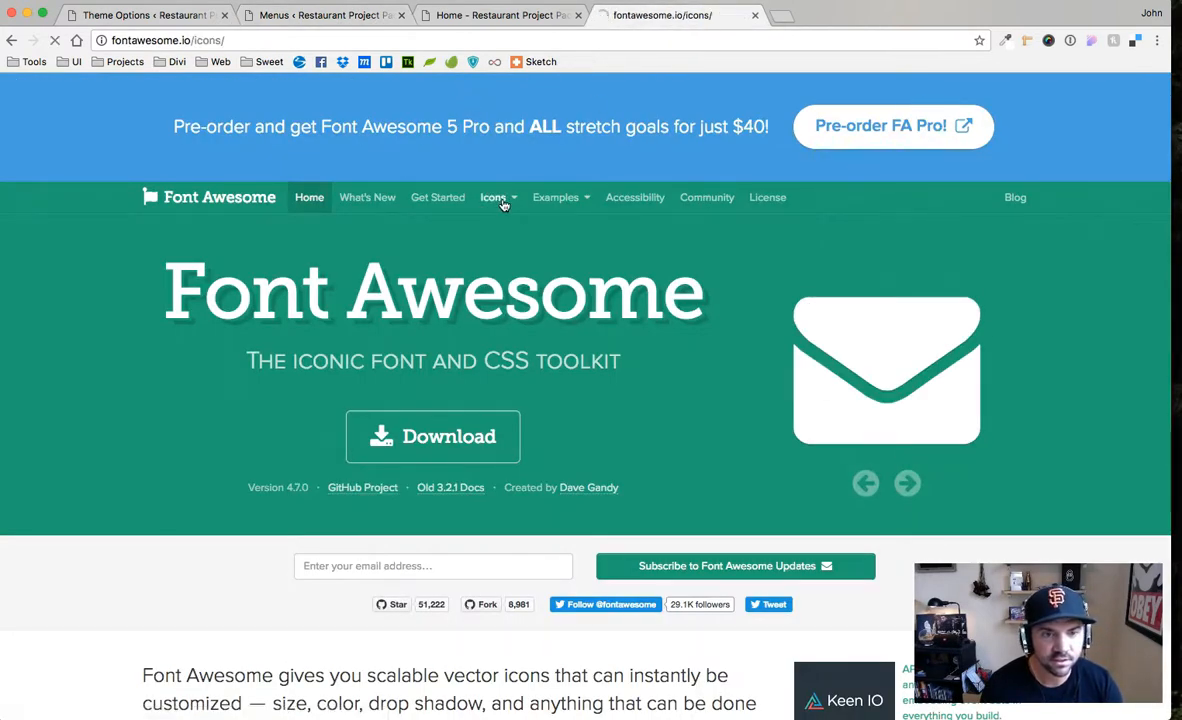
pyautogui.scroll(-5, 366, 561)
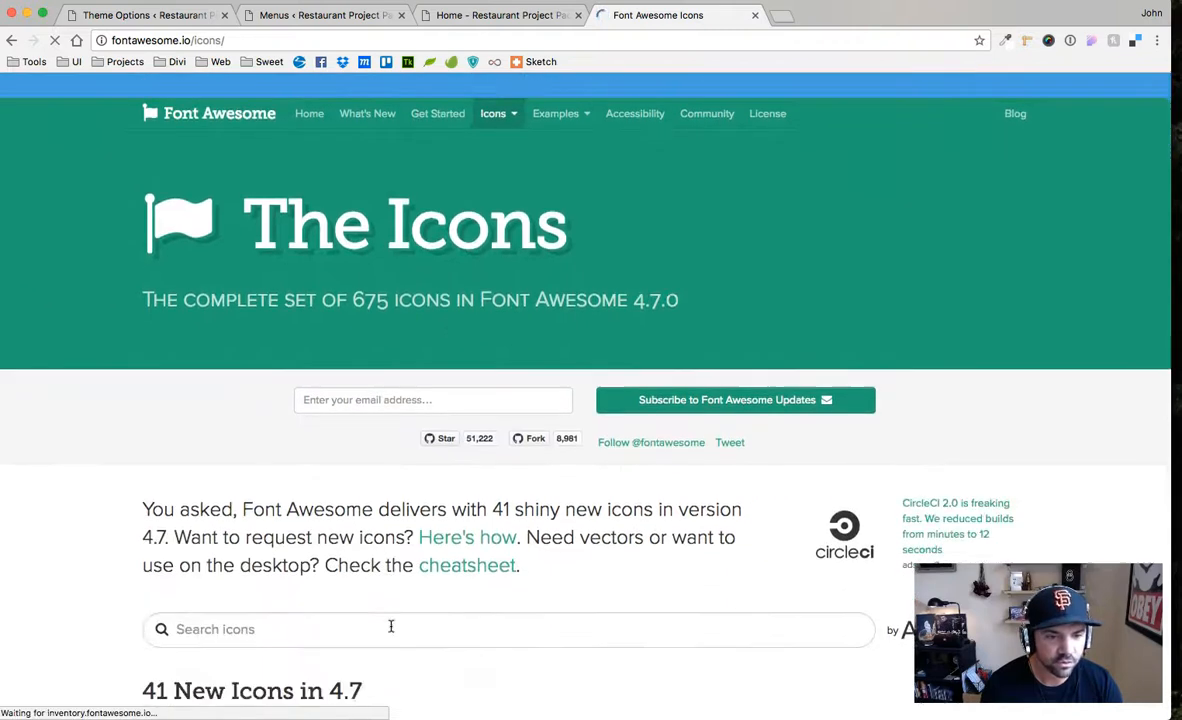
# Search Font Awesome for "linkedin", copy the fa-linkedin icon's full <i> tag markup, and return to the WordPress Menus page
pyautogui.click(278, 459)
pyautogui.write('linkedin')
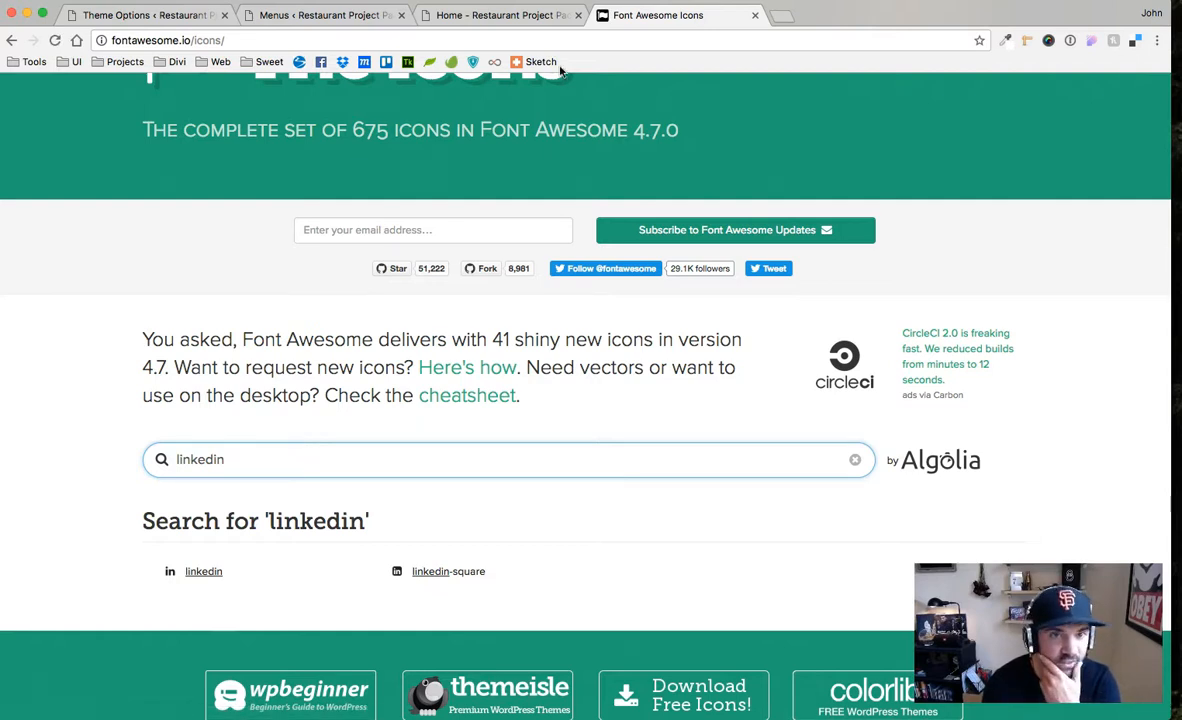
pyautogui.click(463, 17)
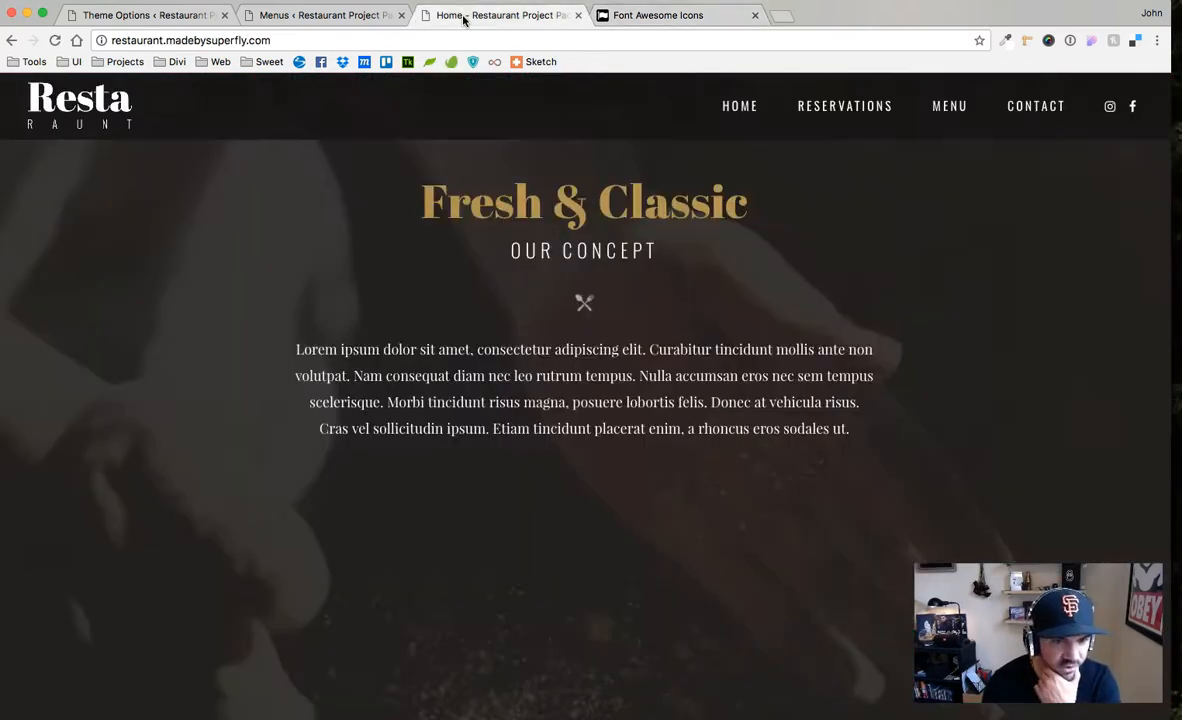
pyautogui.click(620, 15)
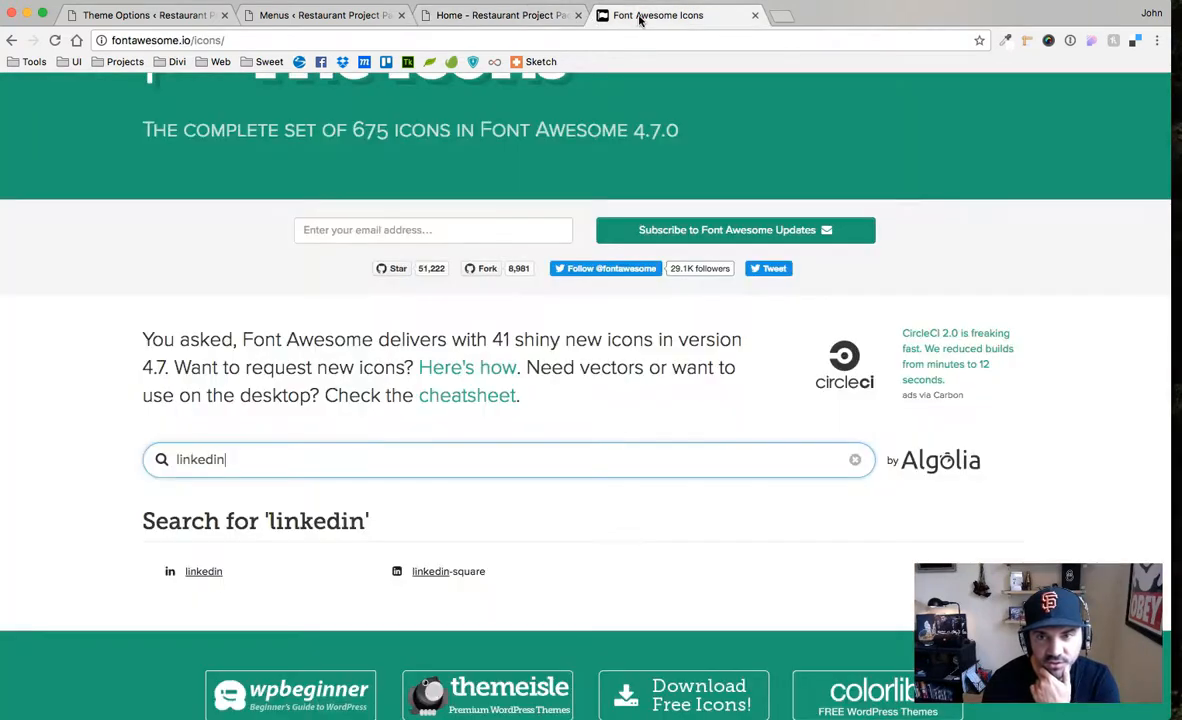
pyautogui.click(203, 581)
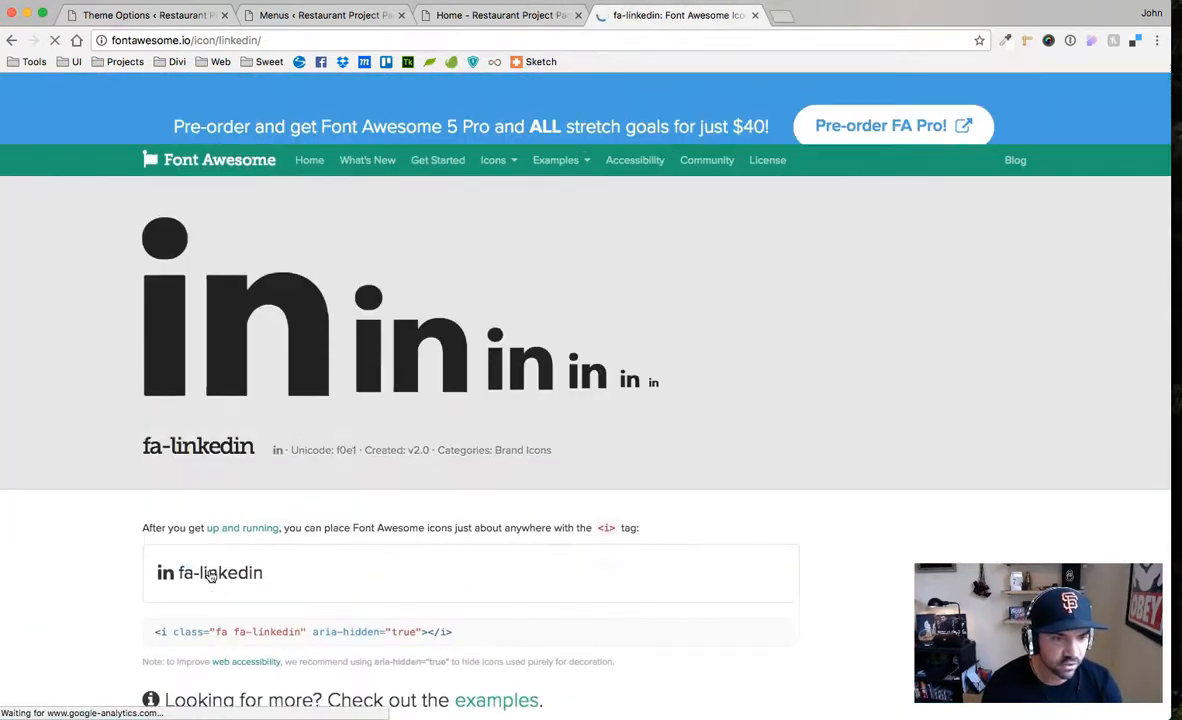
pyautogui.scroll(-2, 364, 540)
pyautogui.moveTo(456, 556); pyautogui.dragTo(181, 548)
pyautogui.press('super+c')
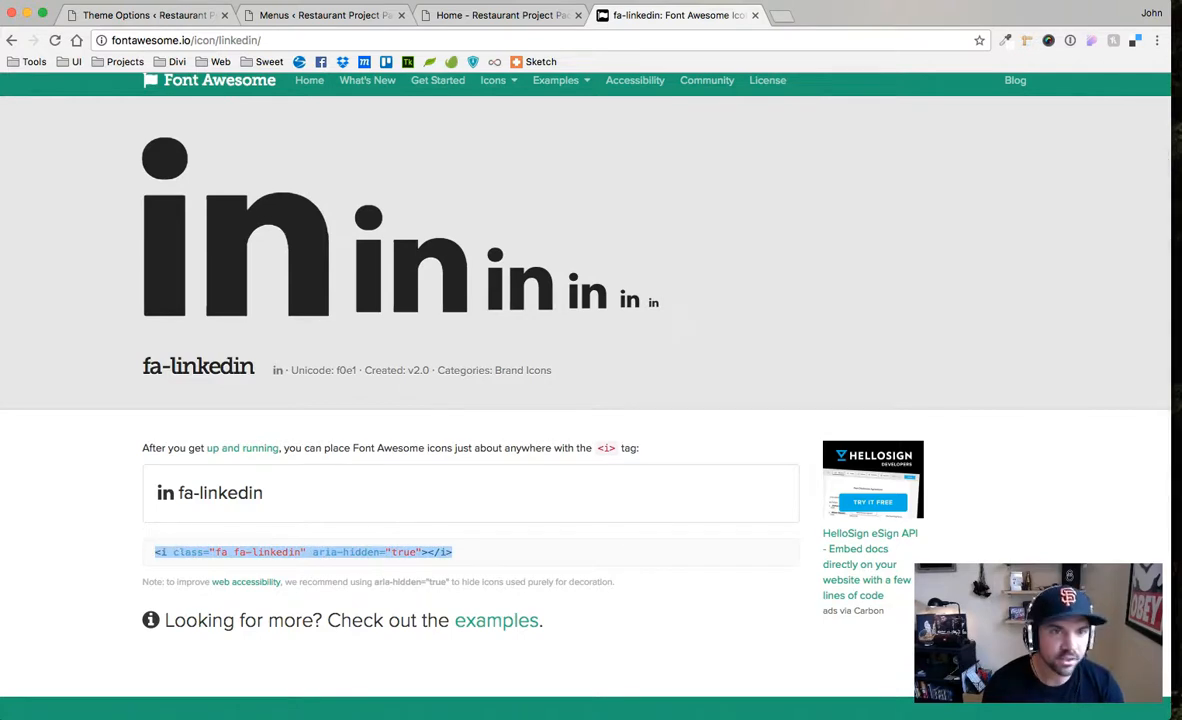
pyautogui.click(340, 17)
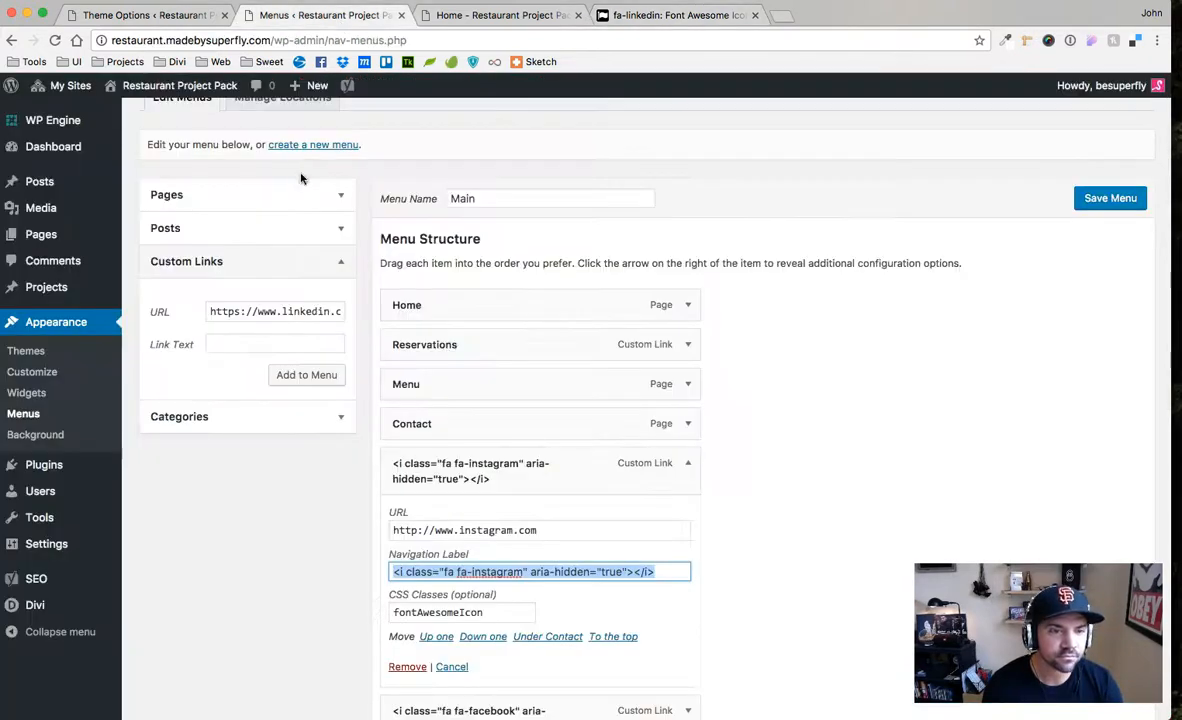
pyautogui.click(657, 570)
pyautogui.press('super+a')
pyautogui.press('super+v')
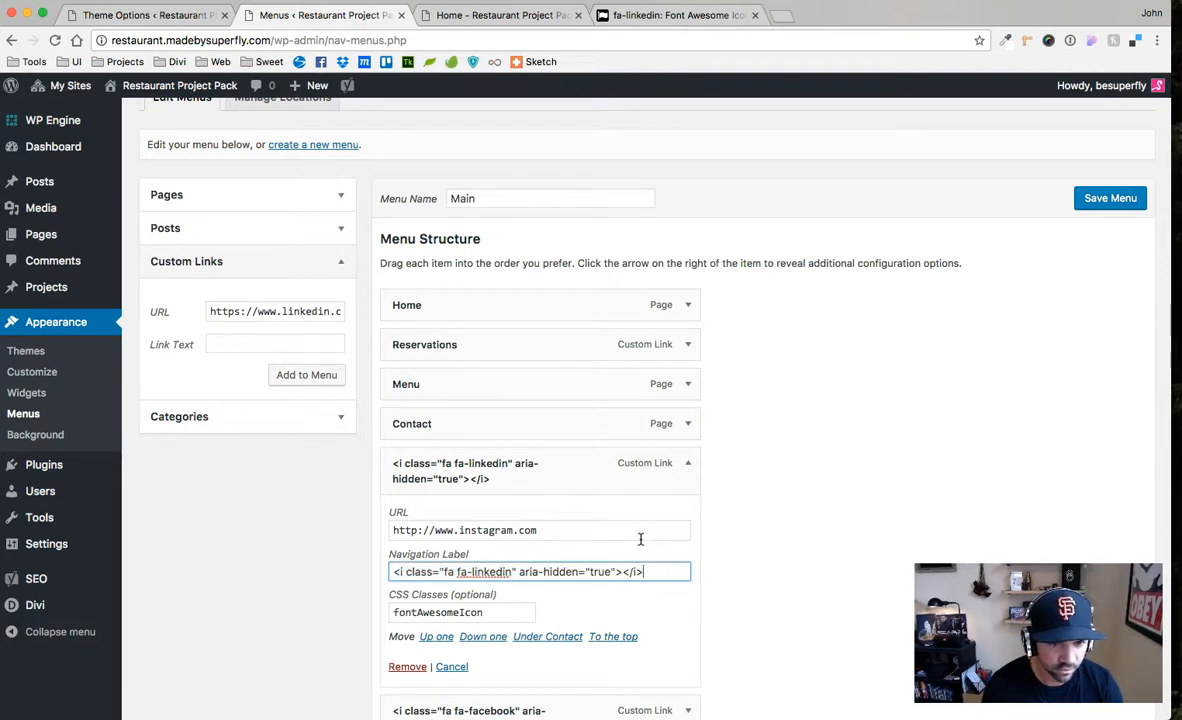
pyautogui.scroll(-2, 633, 565)
pyautogui.press('super+z')
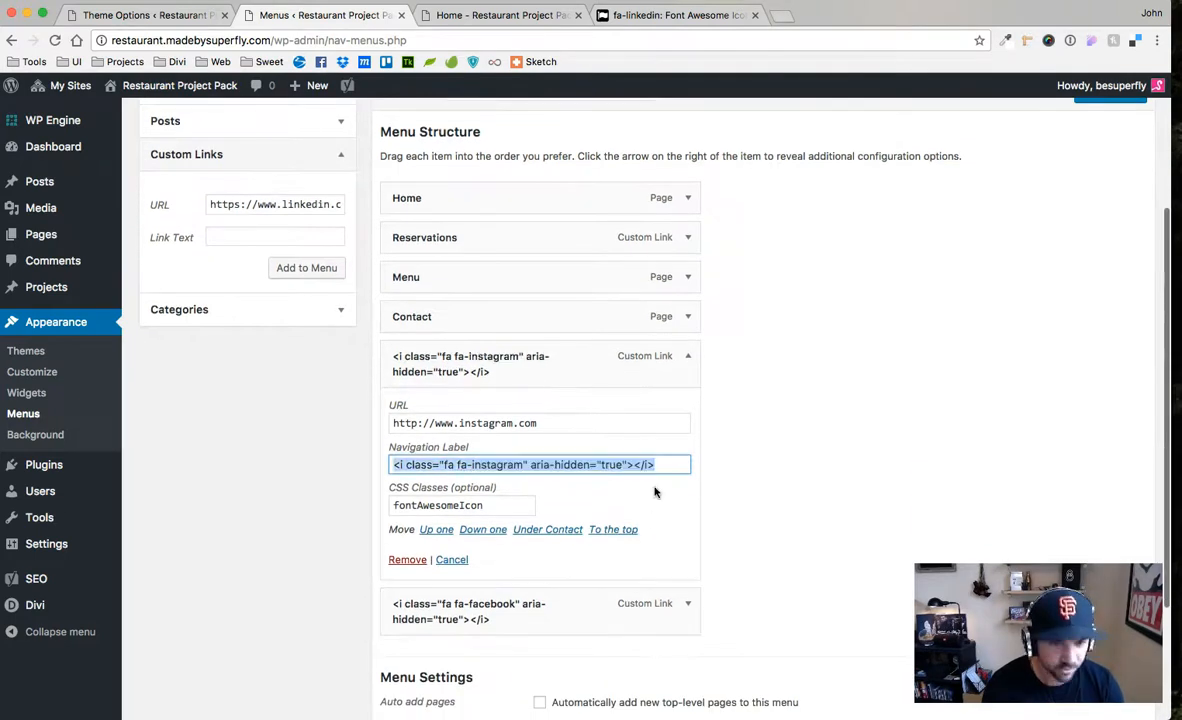
# Set the custom link's text to the copied fa-linkedin icon markup and add the link to the Main menu
pyautogui.click(224, 237)
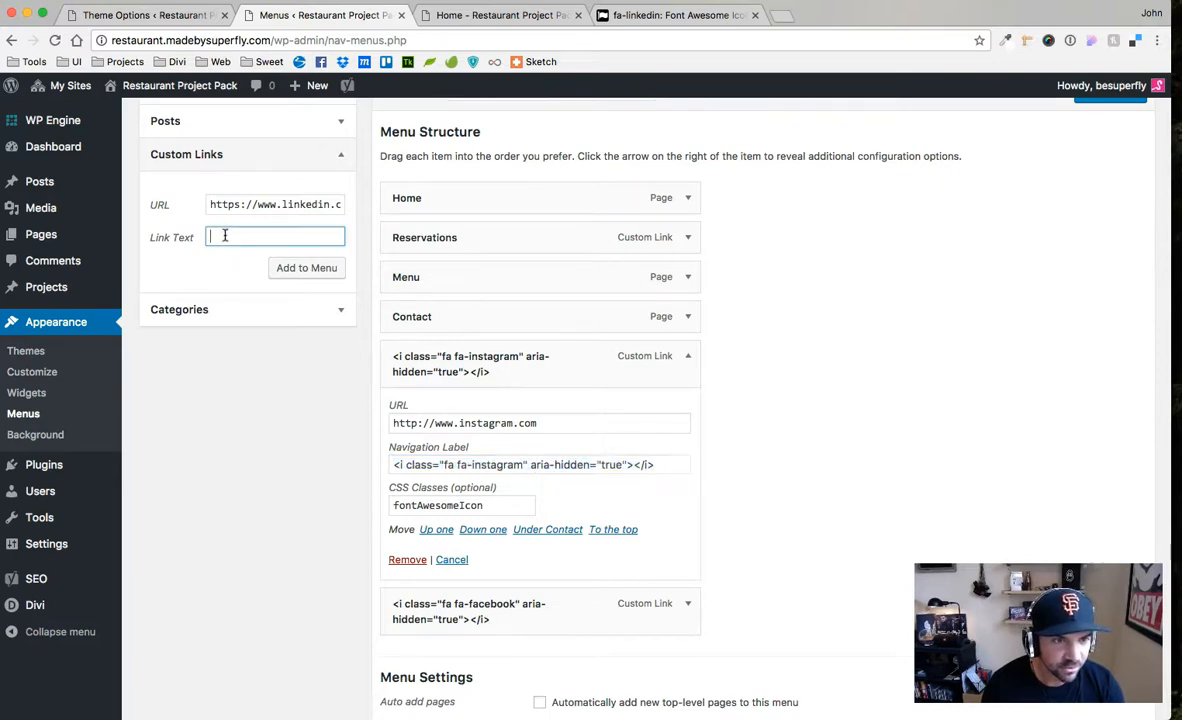
pyautogui.press('super+v')
pyautogui.click(312, 270)
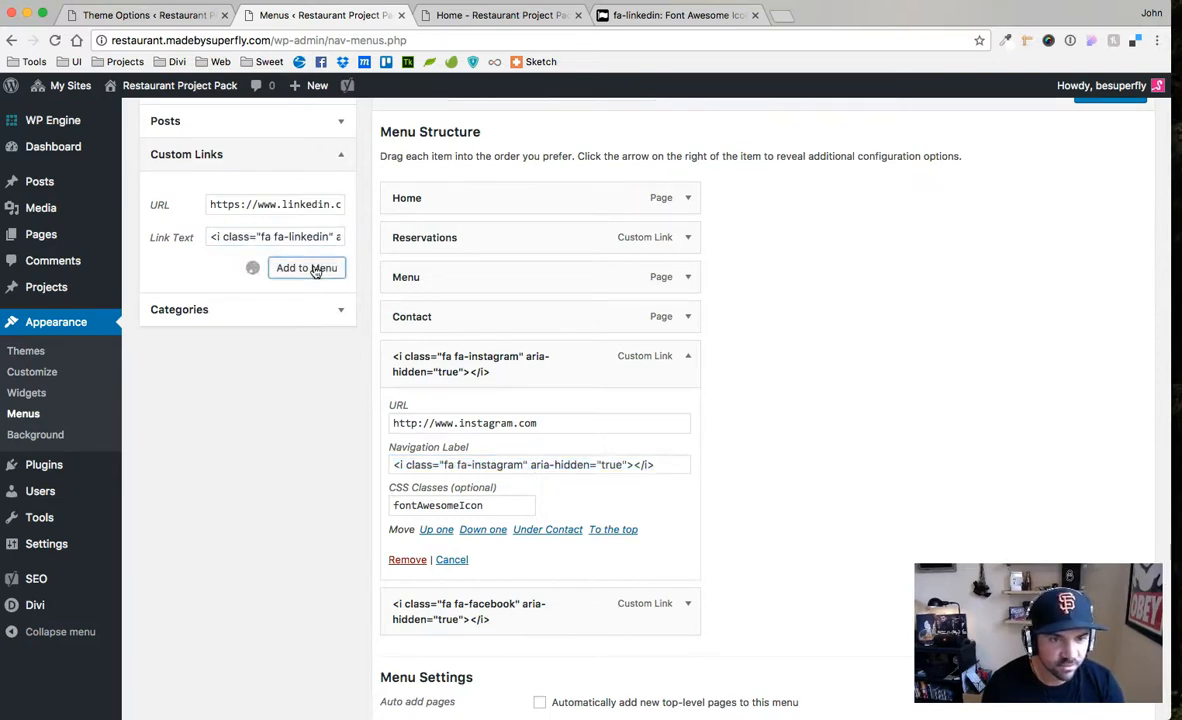
# Copy the fontAwesomeIcon class from the Facebook menu item into the new LinkedIn item's CSS Classes setting
pyautogui.click(687, 358)
pyautogui.click(688, 471)
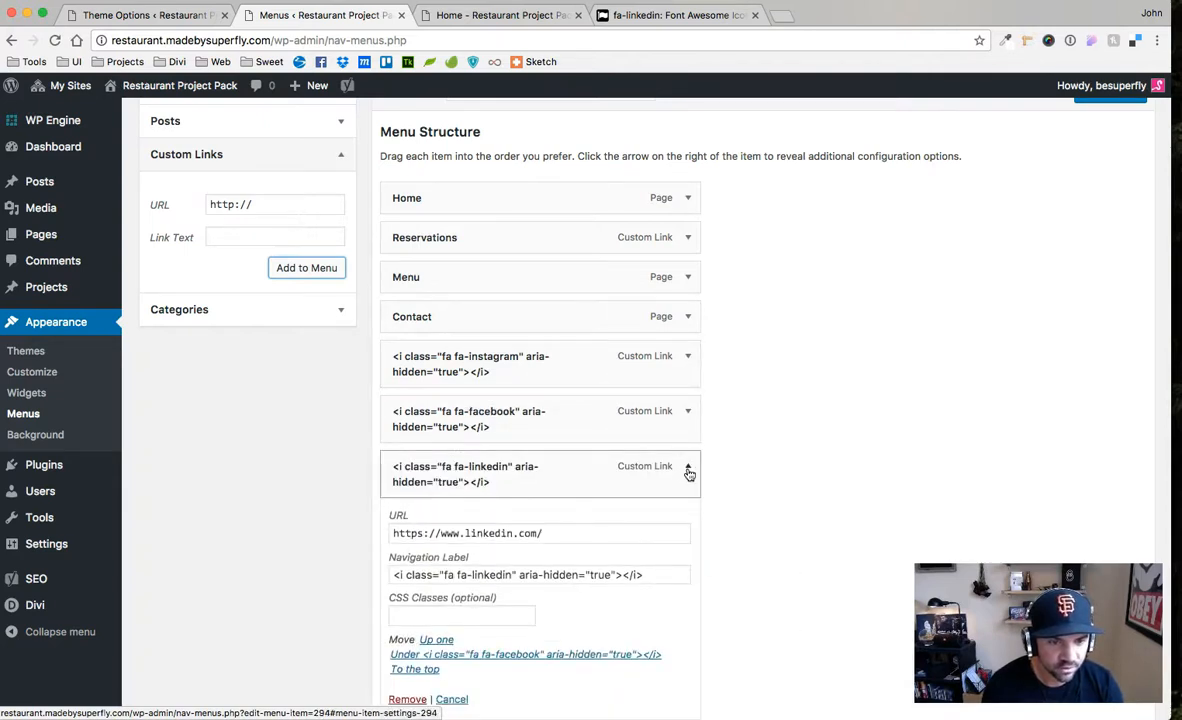
pyautogui.click(687, 413)
pyautogui.scroll(-2, 673, 430)
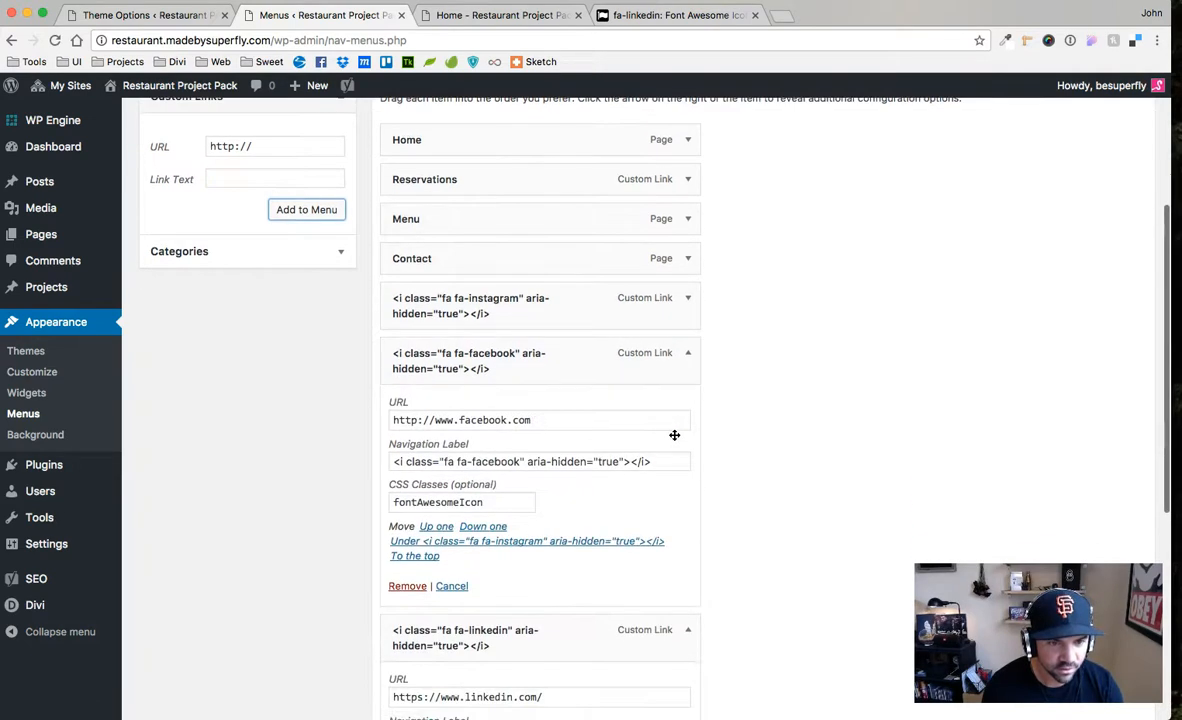
pyautogui.scroll(-3, 510, 463)
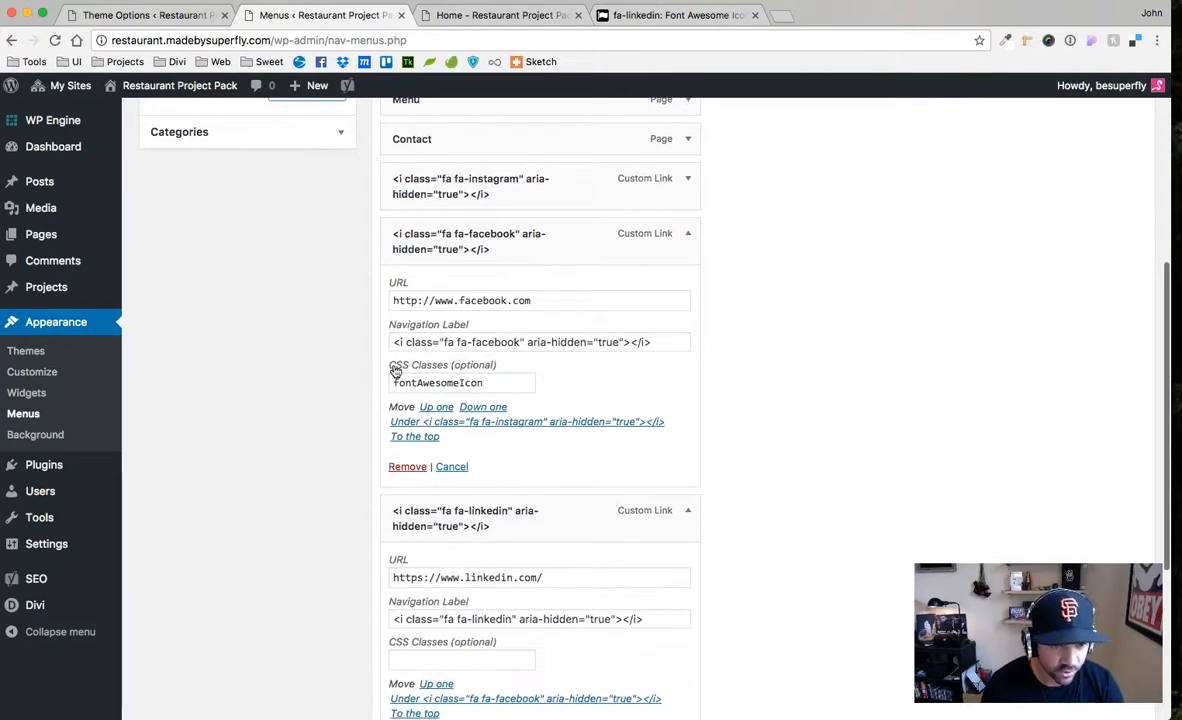
pyautogui.moveTo(494, 382); pyautogui.dragTo(329, 374)
pyautogui.hotkey('ctrl', 'c')
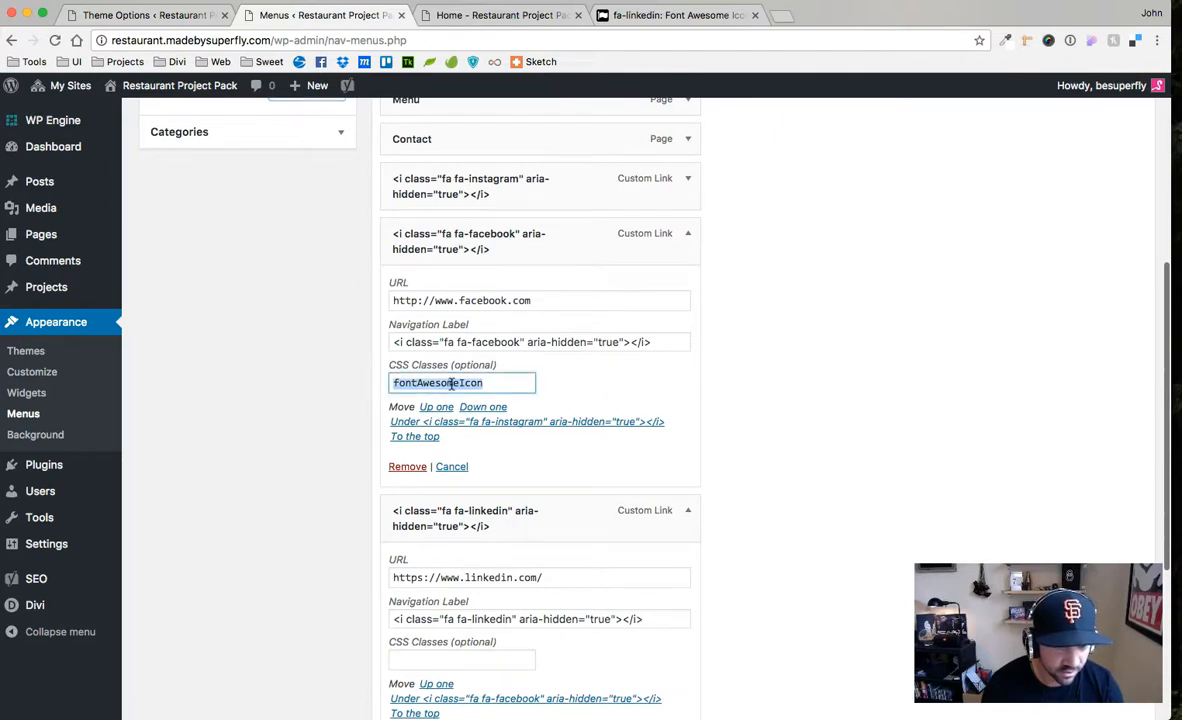
pyautogui.scroll(-3, 501, 470)
pyautogui.click(392, 577)
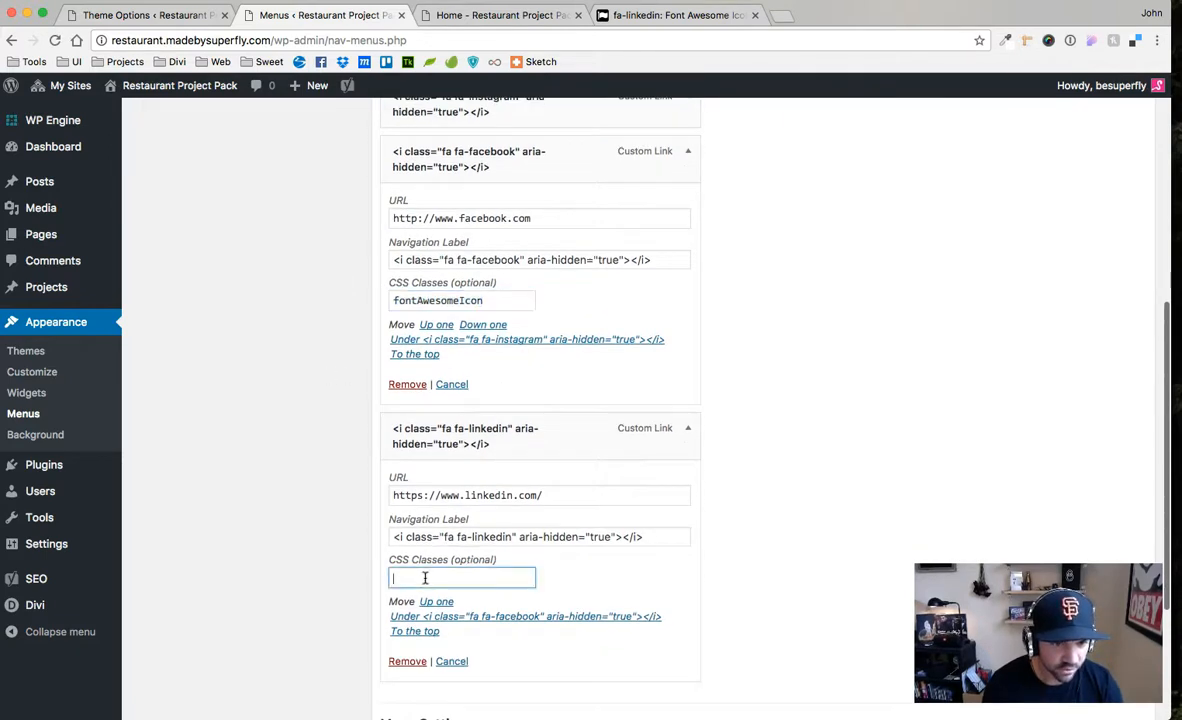
pyautogui.hotkey('ctrl', 'v')
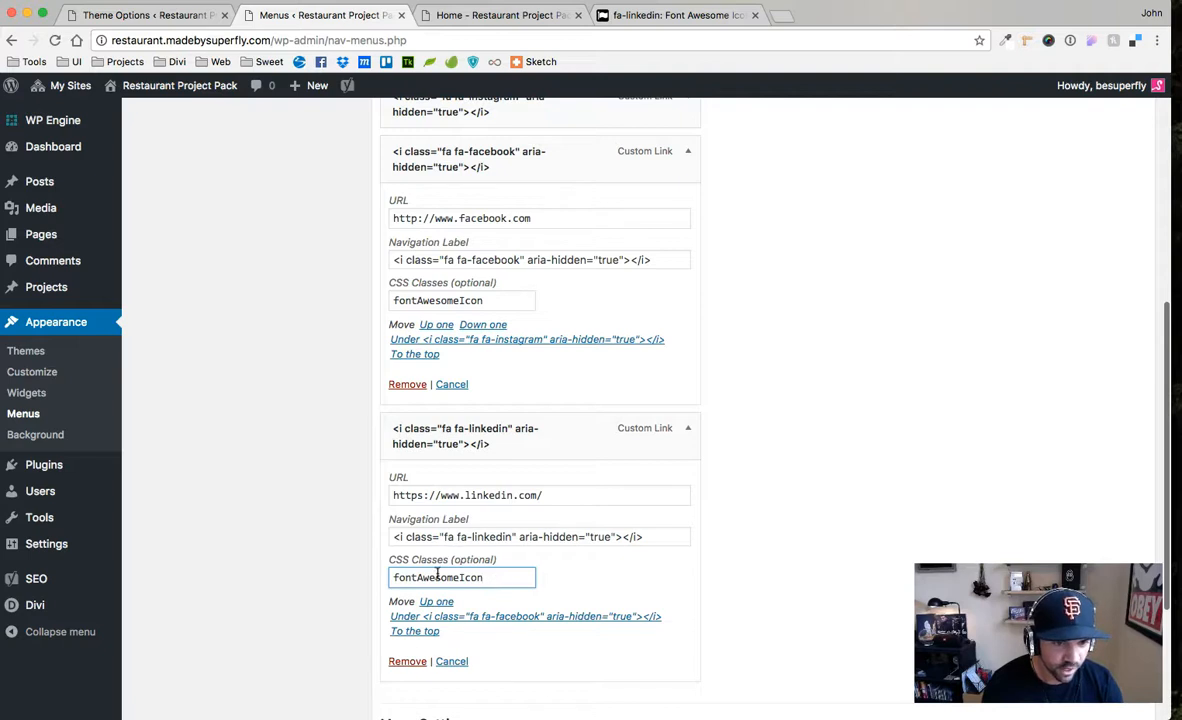
# Open the Menus page's Screen Options and check the CSS Classes setting among the advanced menu properties
pyautogui.scroll(10, 947, 414)
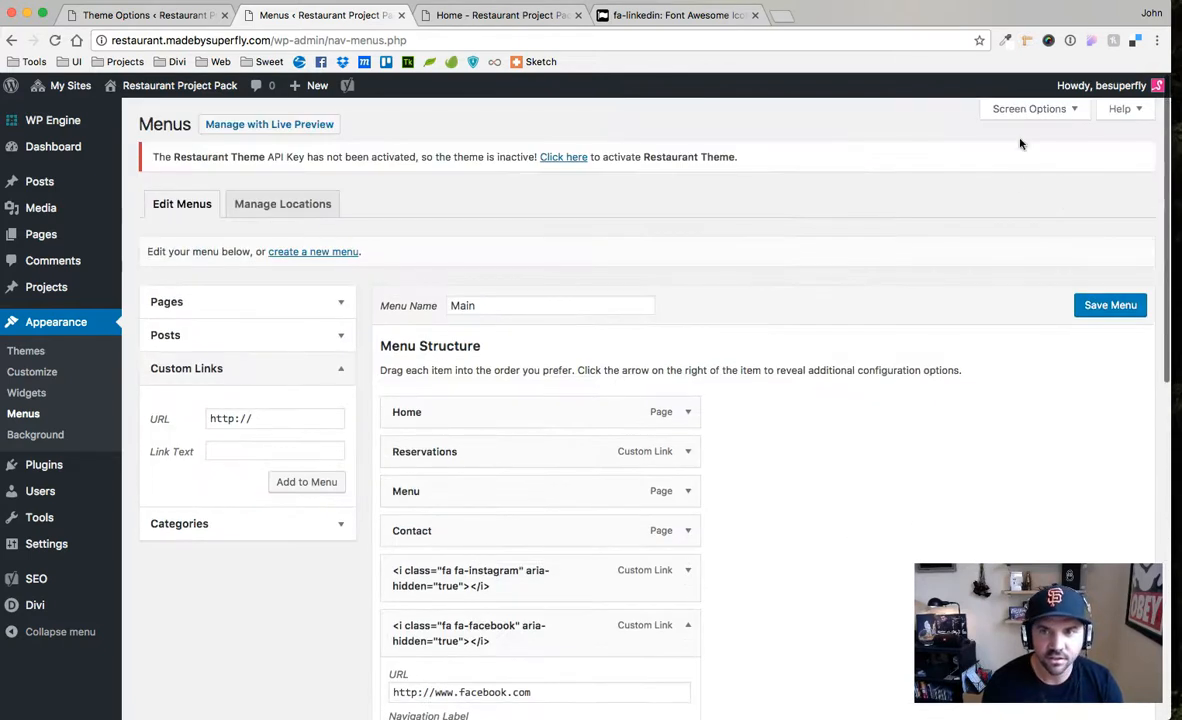
pyautogui.click(1040, 111)
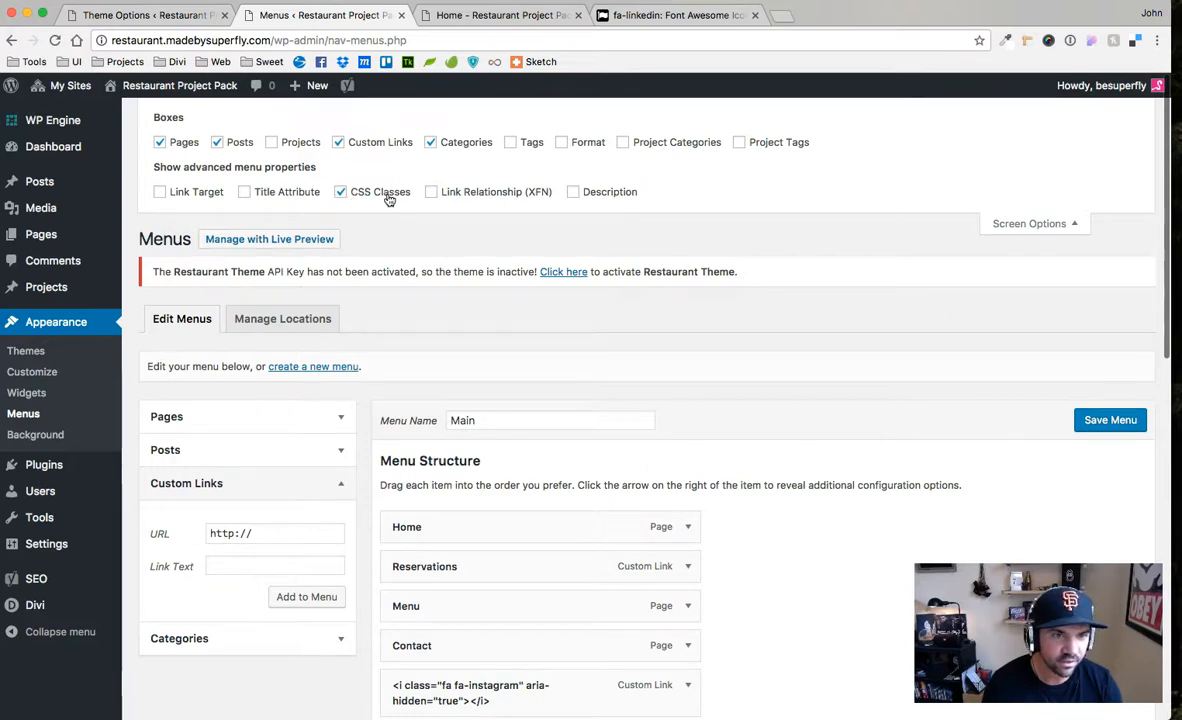
pyautogui.scroll(-1, 360, 190)
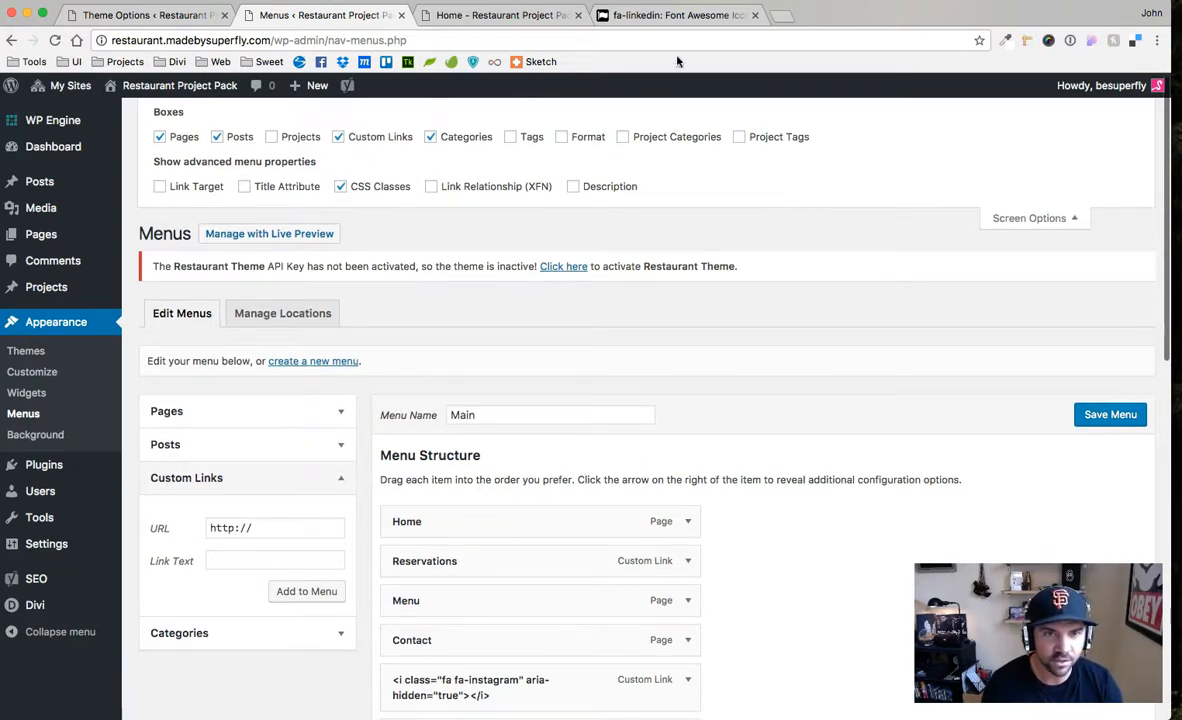
# Test the Instagram icon's link on the restaurant home page, and return to the Menus page
pyautogui.click(505, 16)
pyautogui.click(1109, 107)
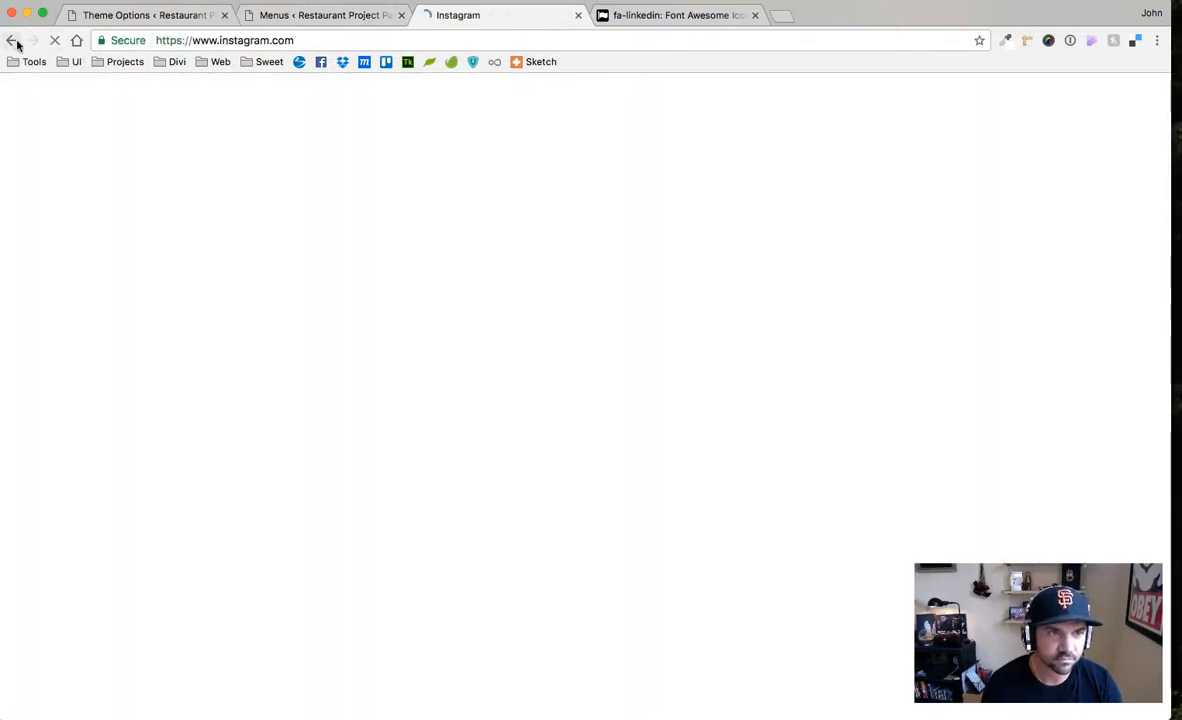
pyautogui.click(13, 42)
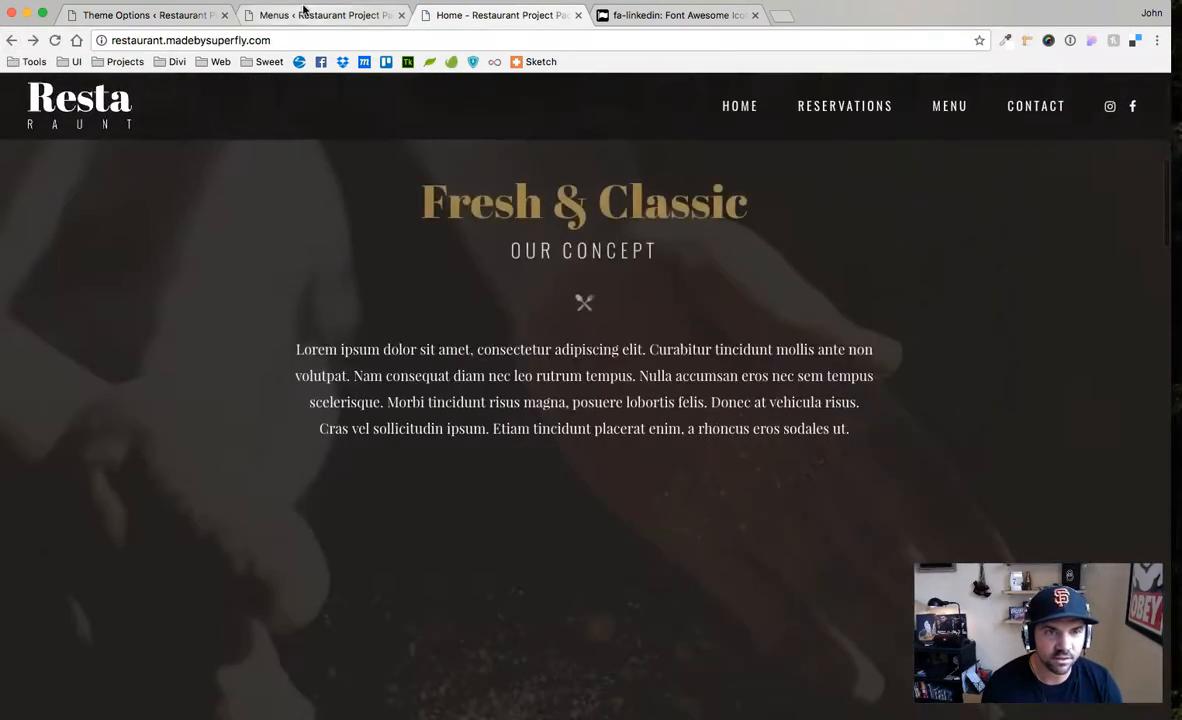
pyautogui.click(305, 15)
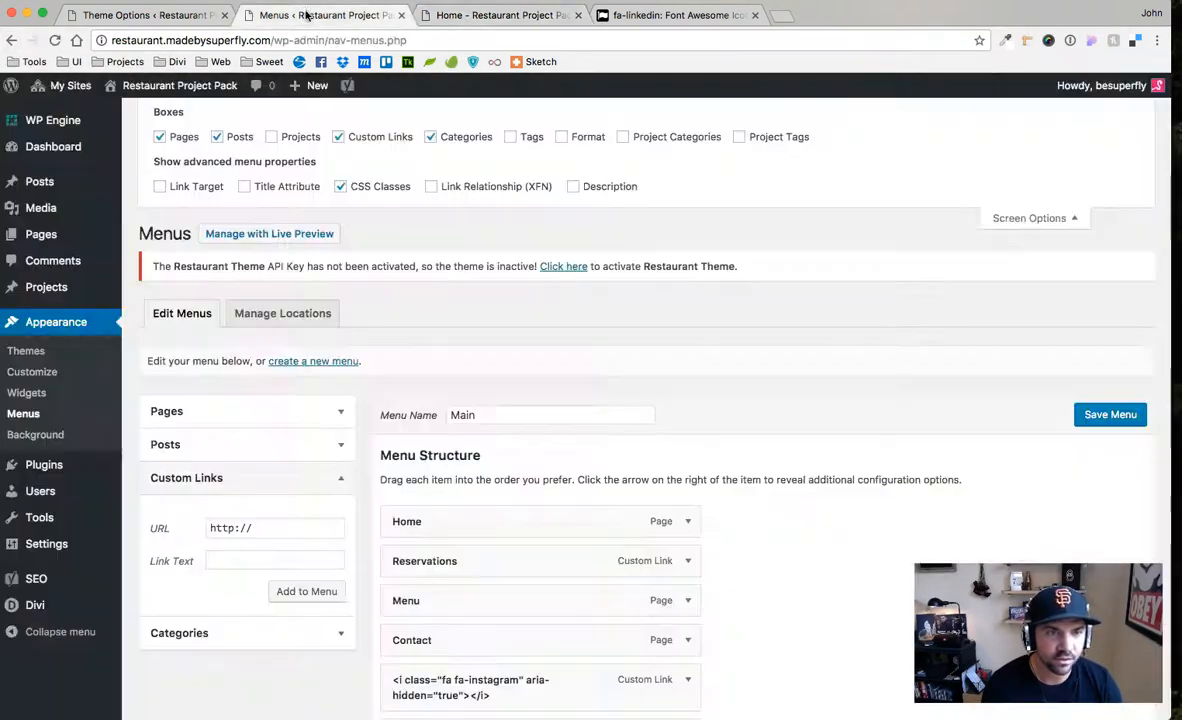
# Enable the Link Target menu property and set the LinkedIn item to open its link in a new tab
pyautogui.click(159, 186)
pyautogui.scroll(-5, 895, 376)
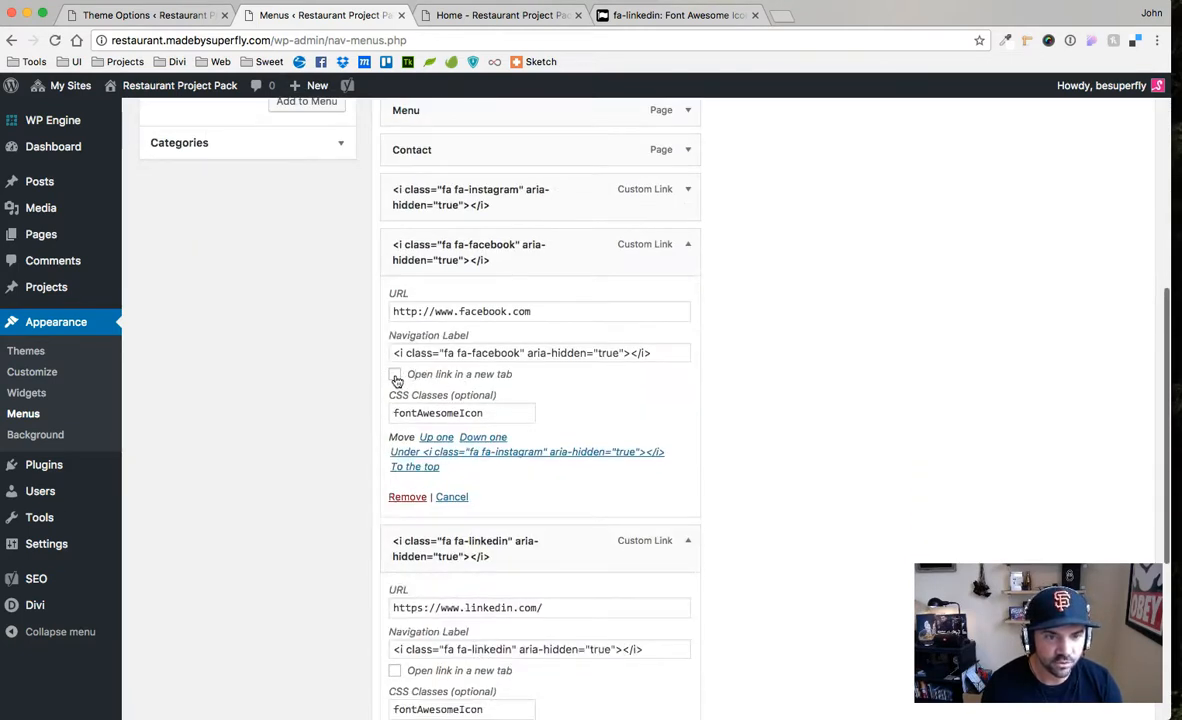
pyautogui.scroll(-3, 520, 480)
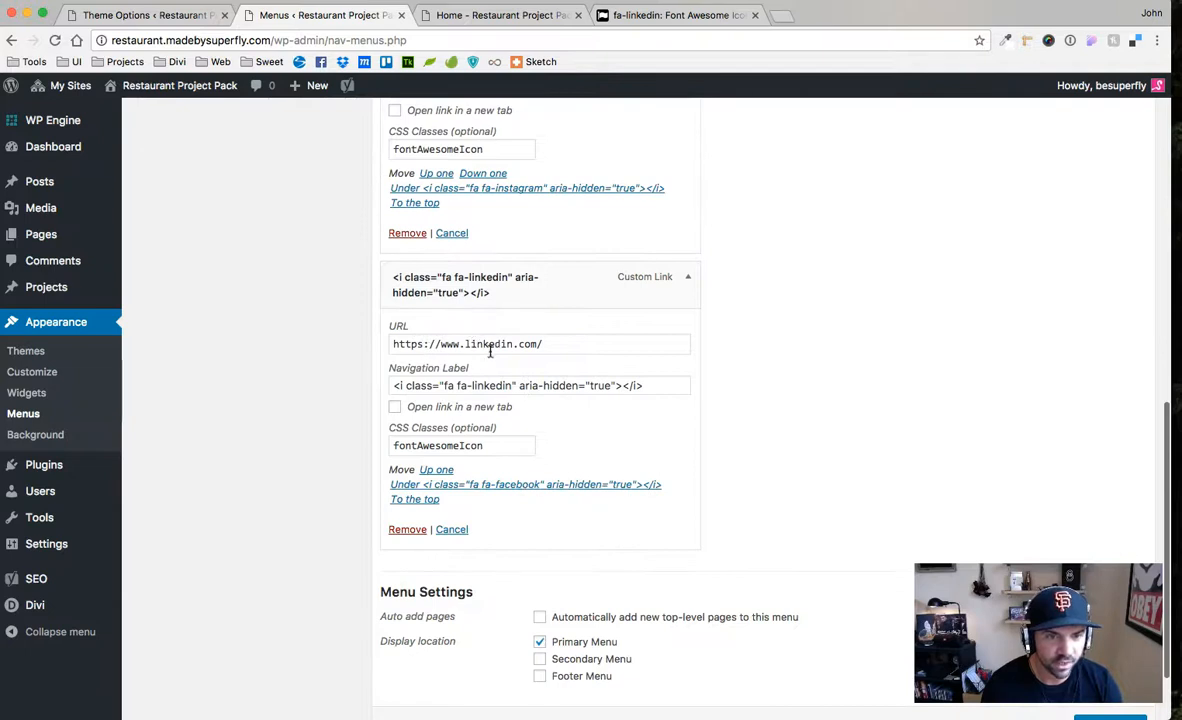
pyautogui.click(395, 407)
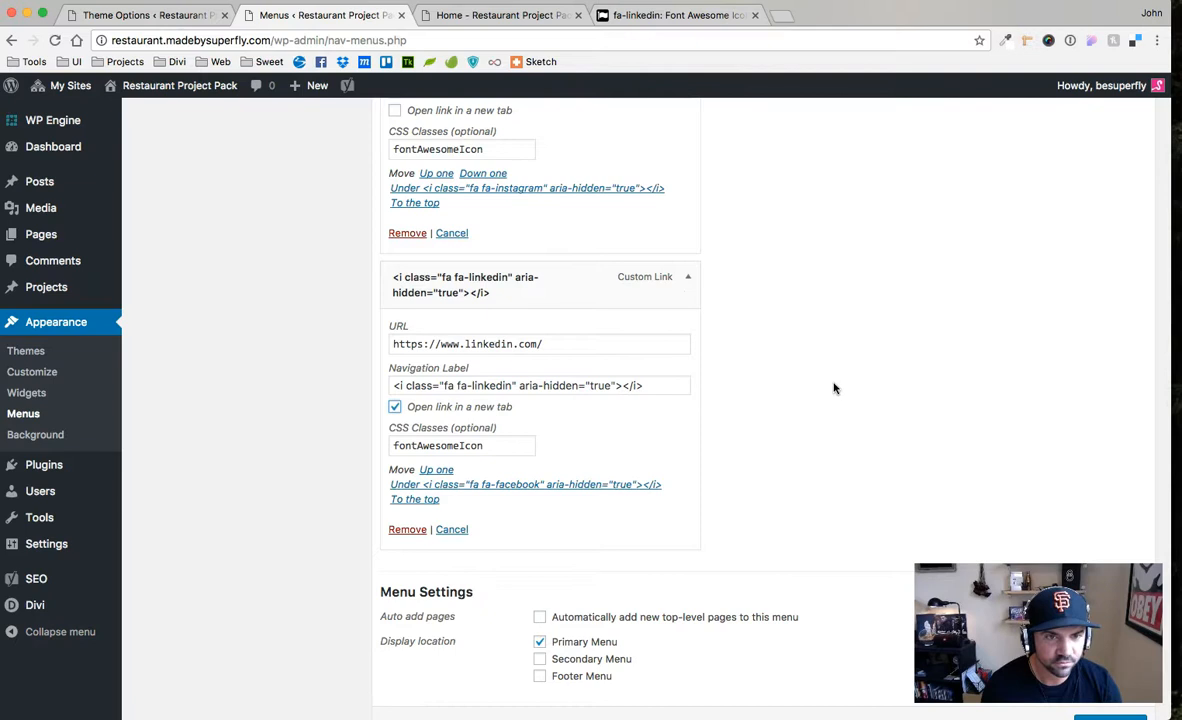
# Save the Main menu, and test the LinkedIn icon's link on the refreshed restaurant home page
pyautogui.scroll(15, 834, 388)
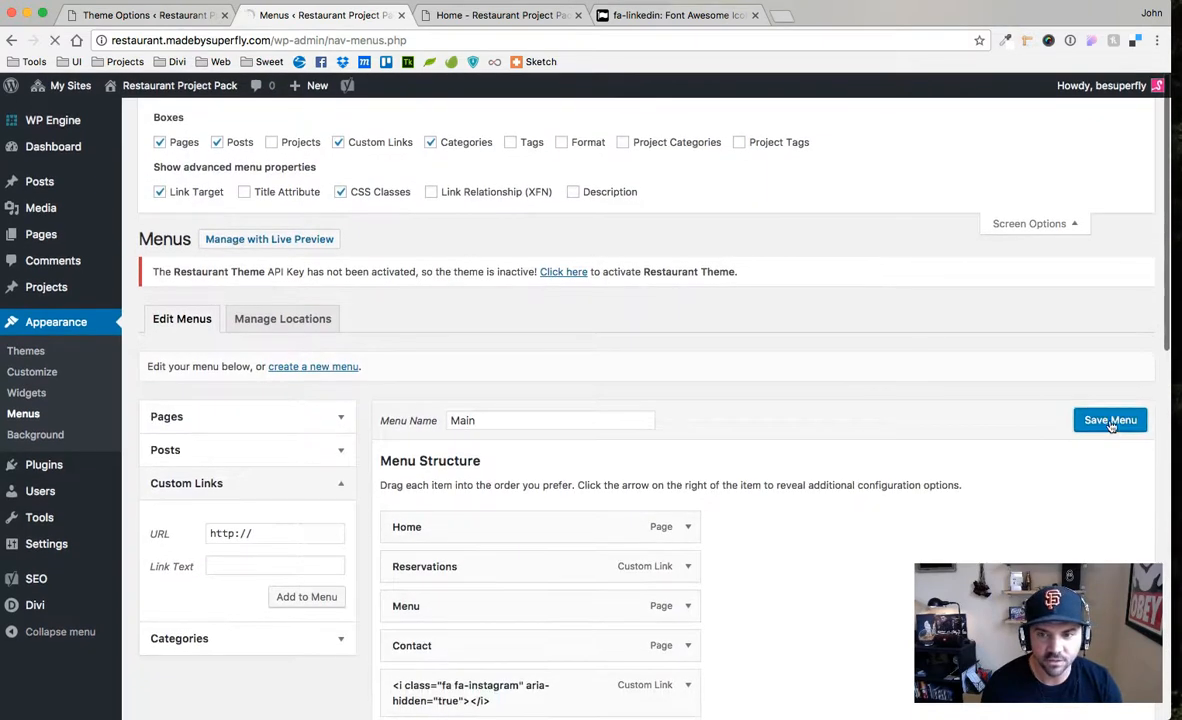
pyautogui.click(1108, 420)
pyautogui.click(487, 18)
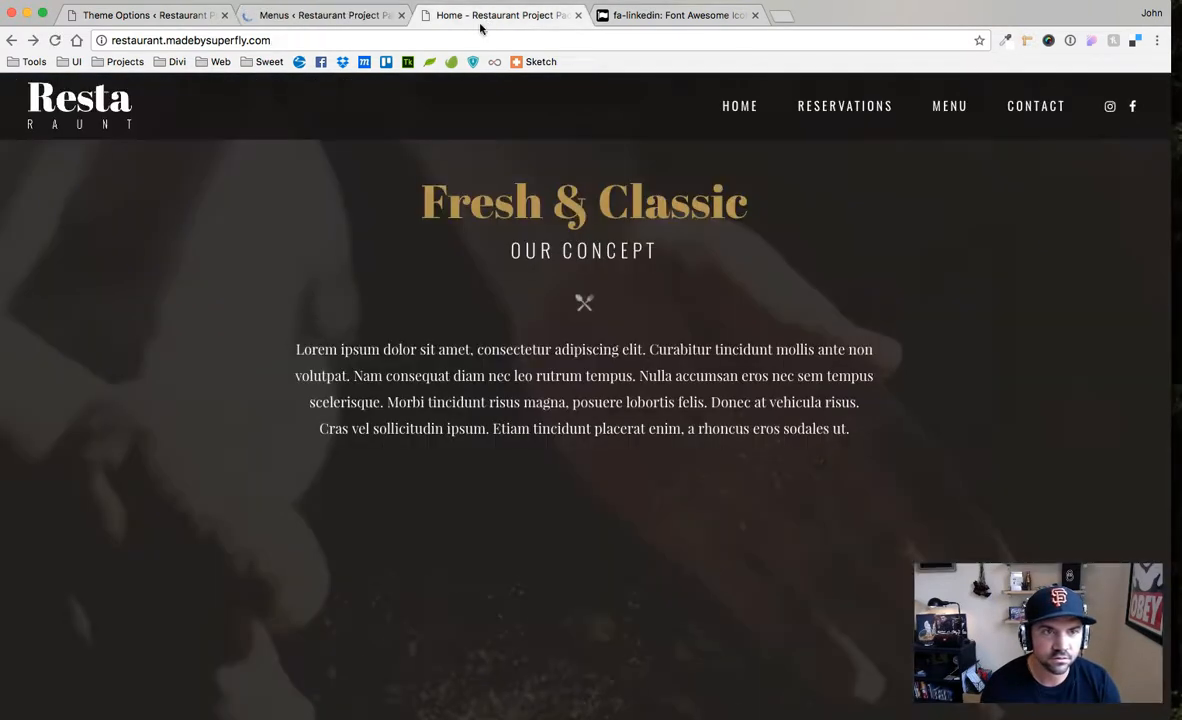
pyautogui.click(55, 40)
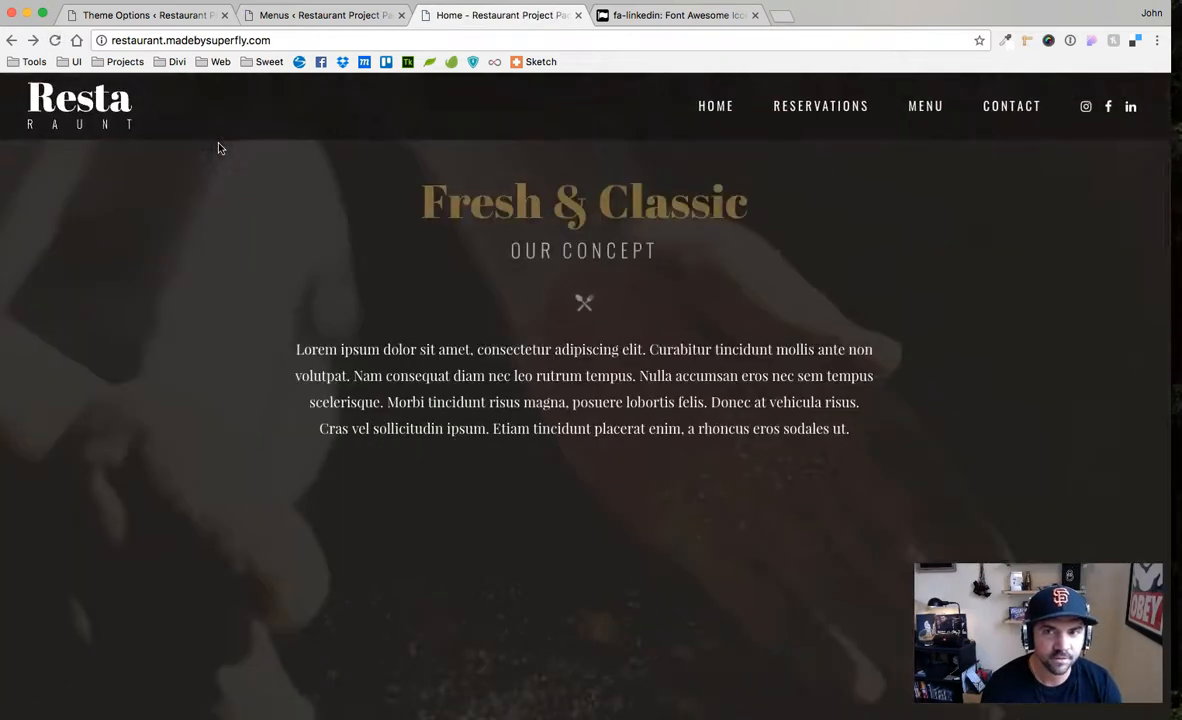
pyautogui.click(1130, 106)
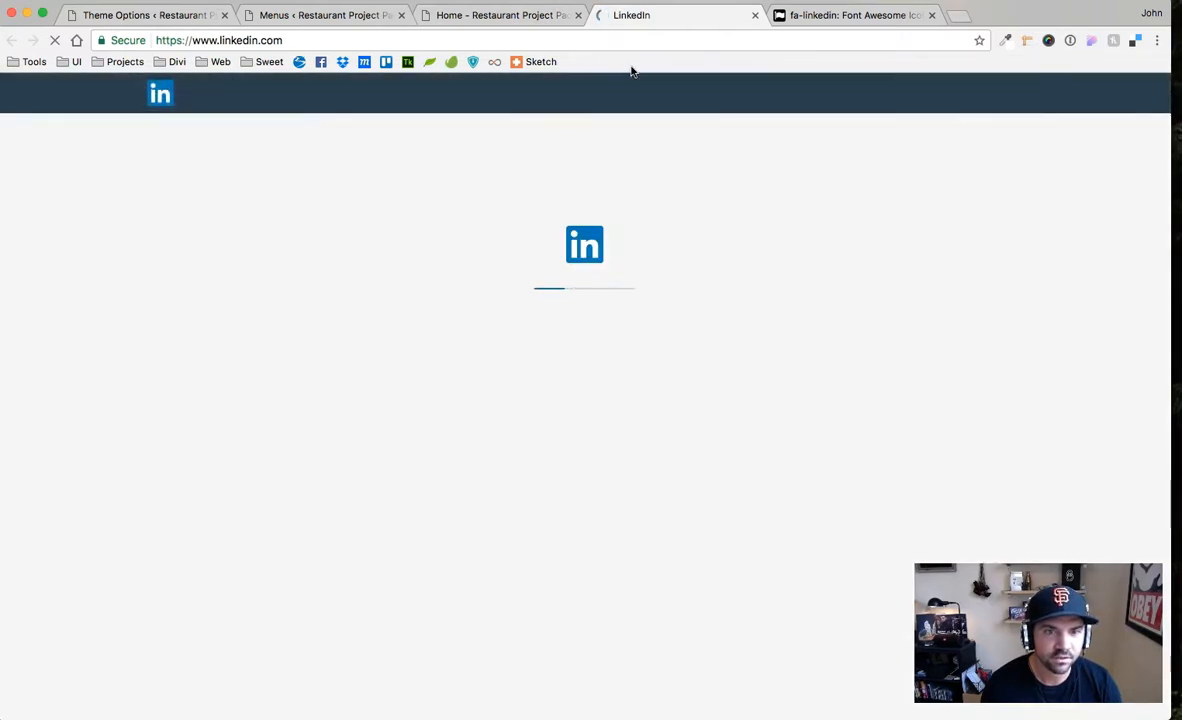
pyautogui.click(755, 15)
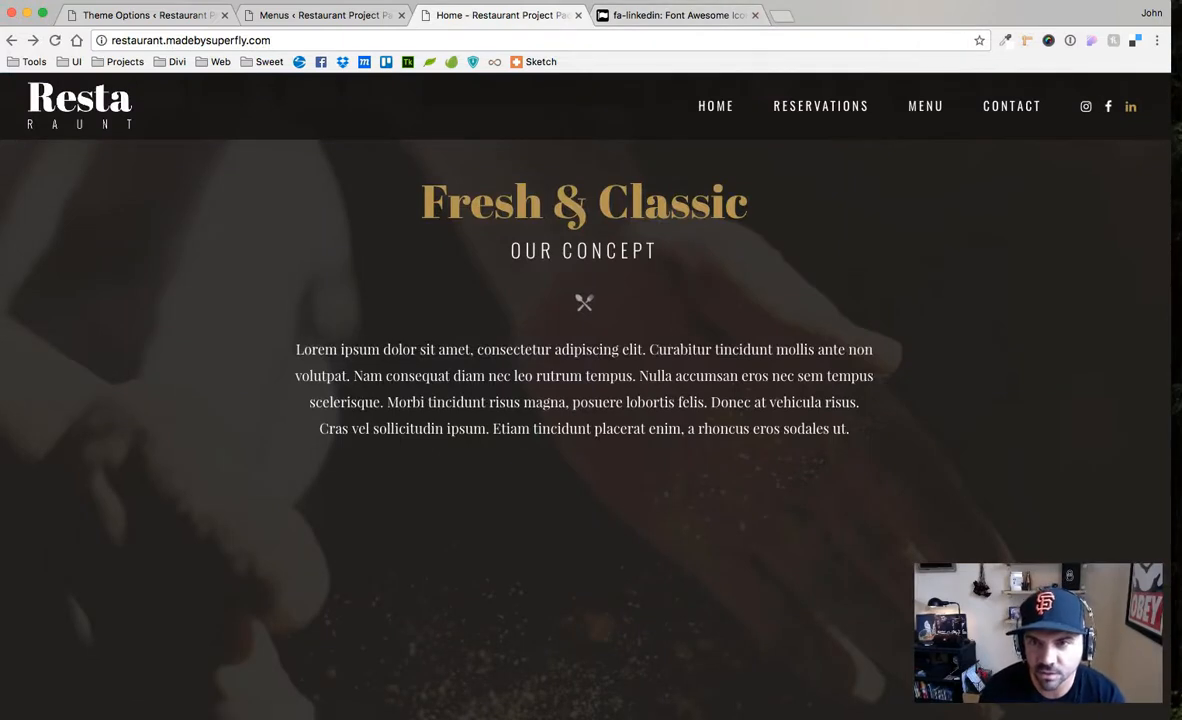
# Expand the LinkedIn item in the Main menu and review its URL, label, link target and CSS class
pyautogui.click(346, 16)
pyautogui.scroll(-3, 680, 450)
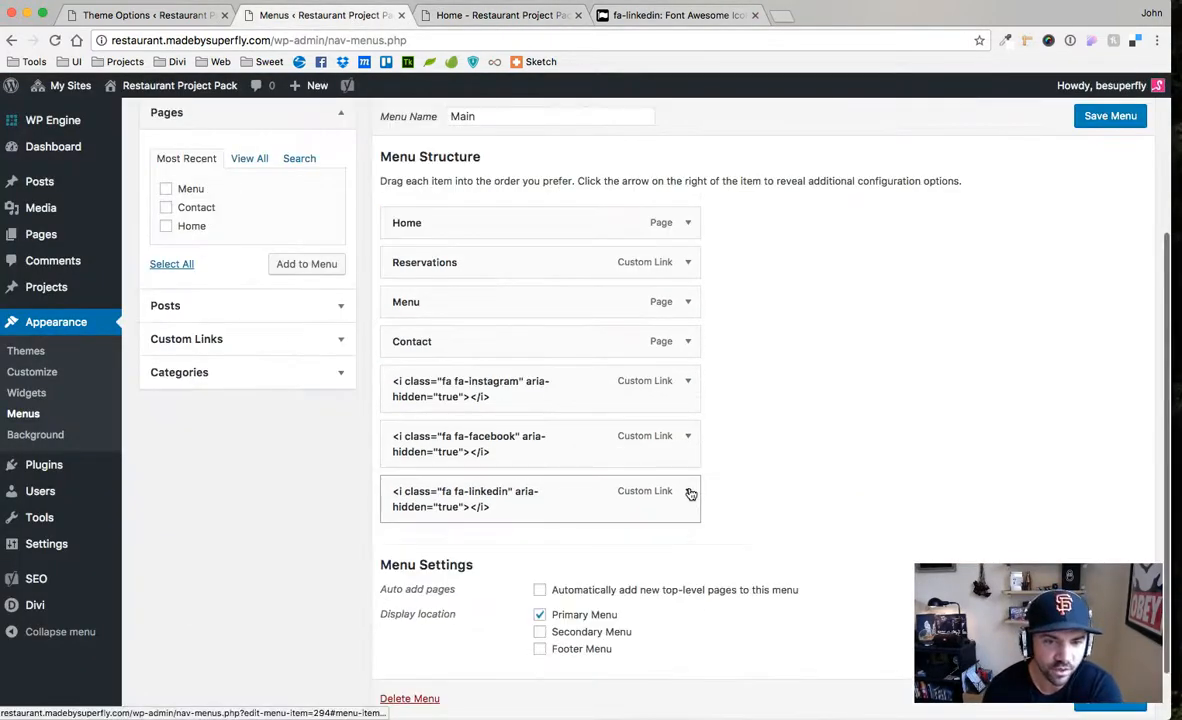
pyautogui.click(688, 490)
pyautogui.scroll(-2, 520, 540)
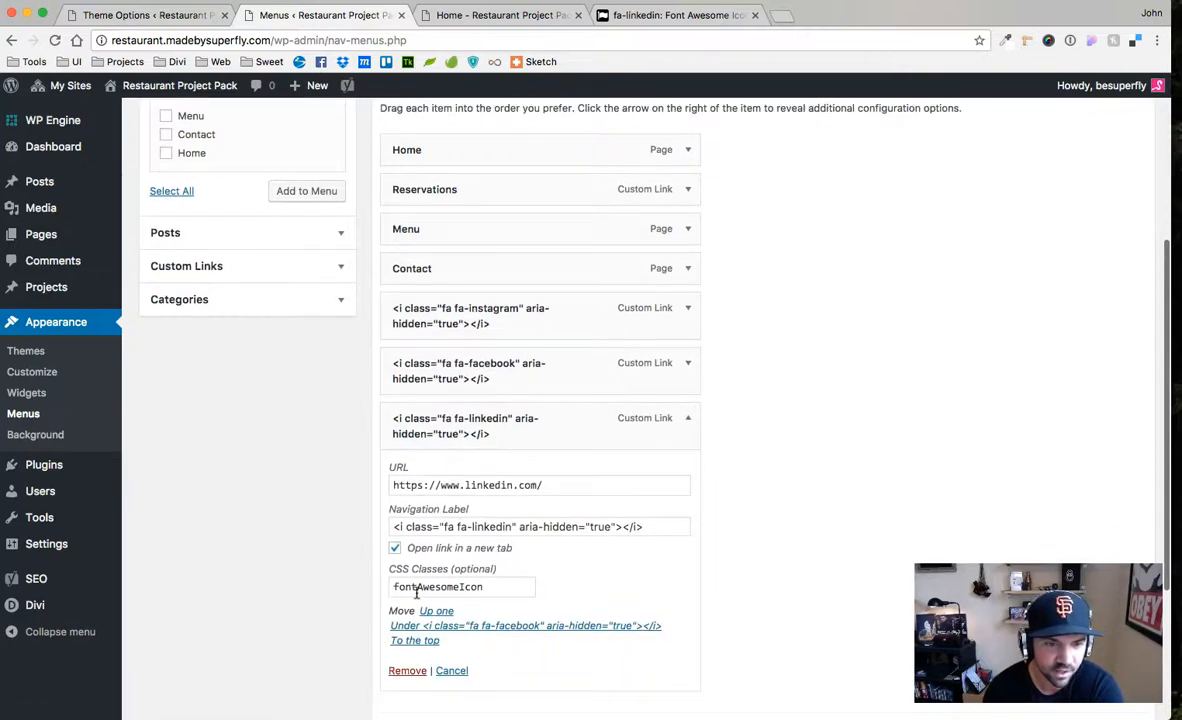
# Narrow the browser window on the restaurant home page to mobile width and open the mobile menu to check the social icons
pyautogui.click(500, 15)
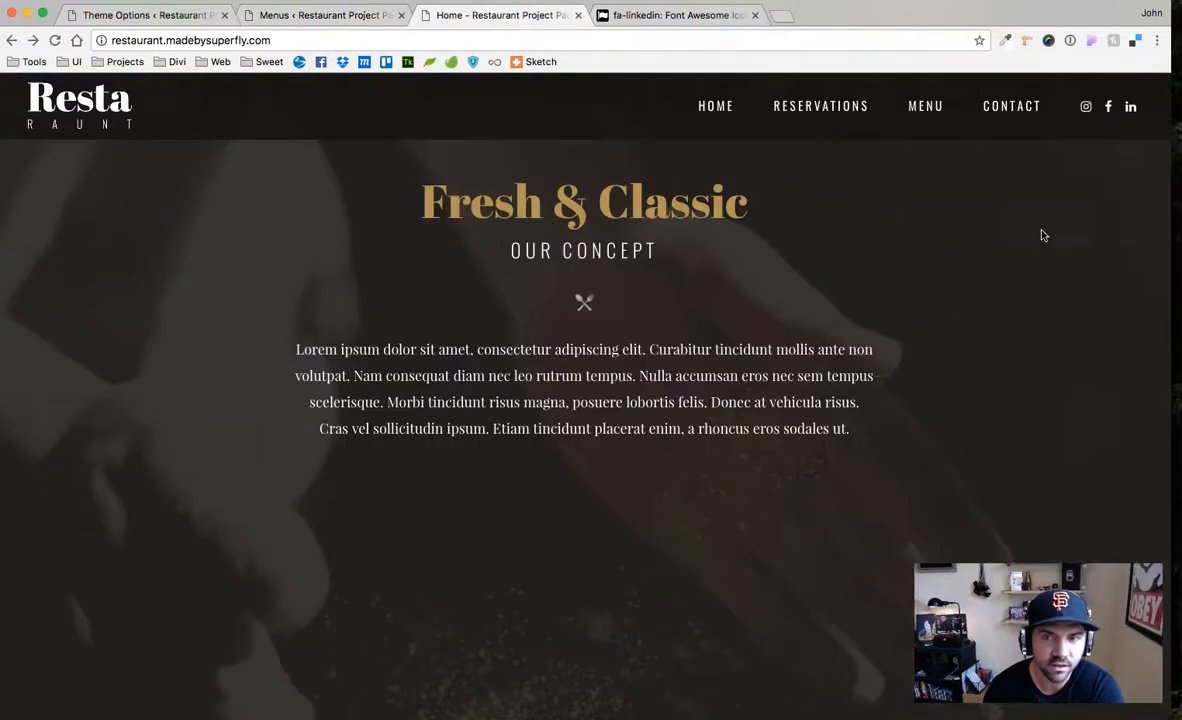
pyautogui.moveTo(1170, 258); pyautogui.dragTo(673, 270)
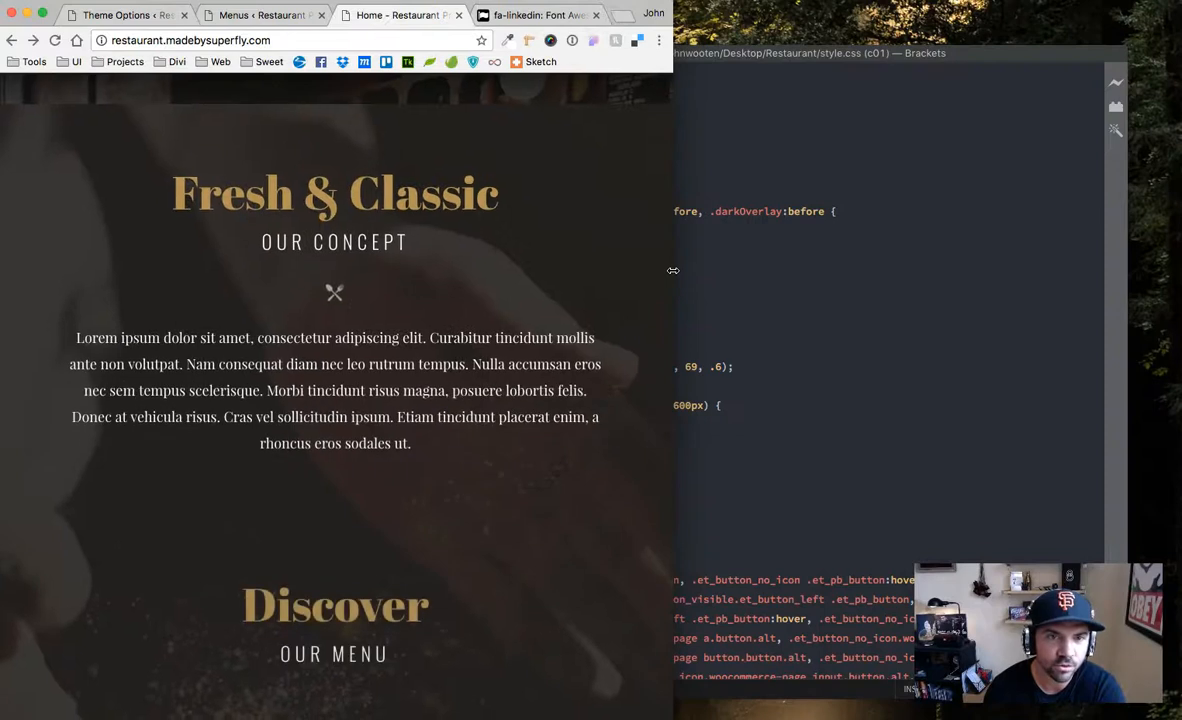
pyautogui.scroll(10, 617, 262)
pyautogui.click(643, 115)
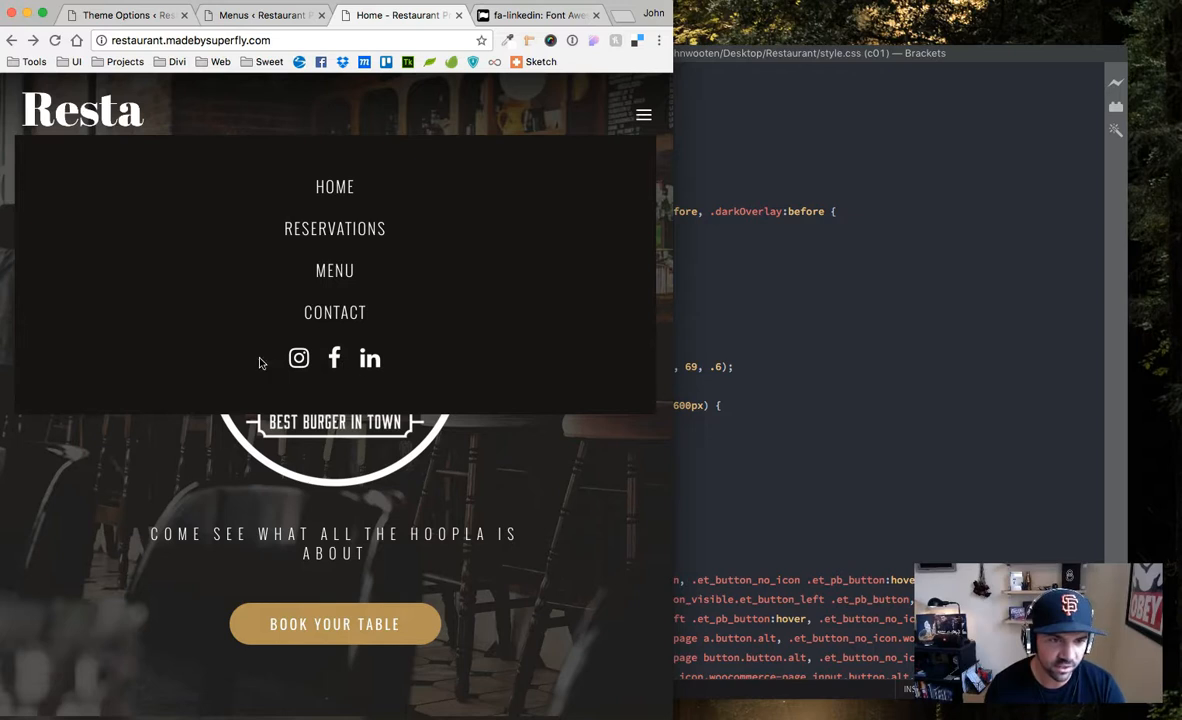
# Close the mobile menu and widen the browser window to full desktop width to check the restaurant home page's header menu
pyautogui.click(644, 118)
pyautogui.moveTo(673, 162); pyautogui.dragTo(778, 154)
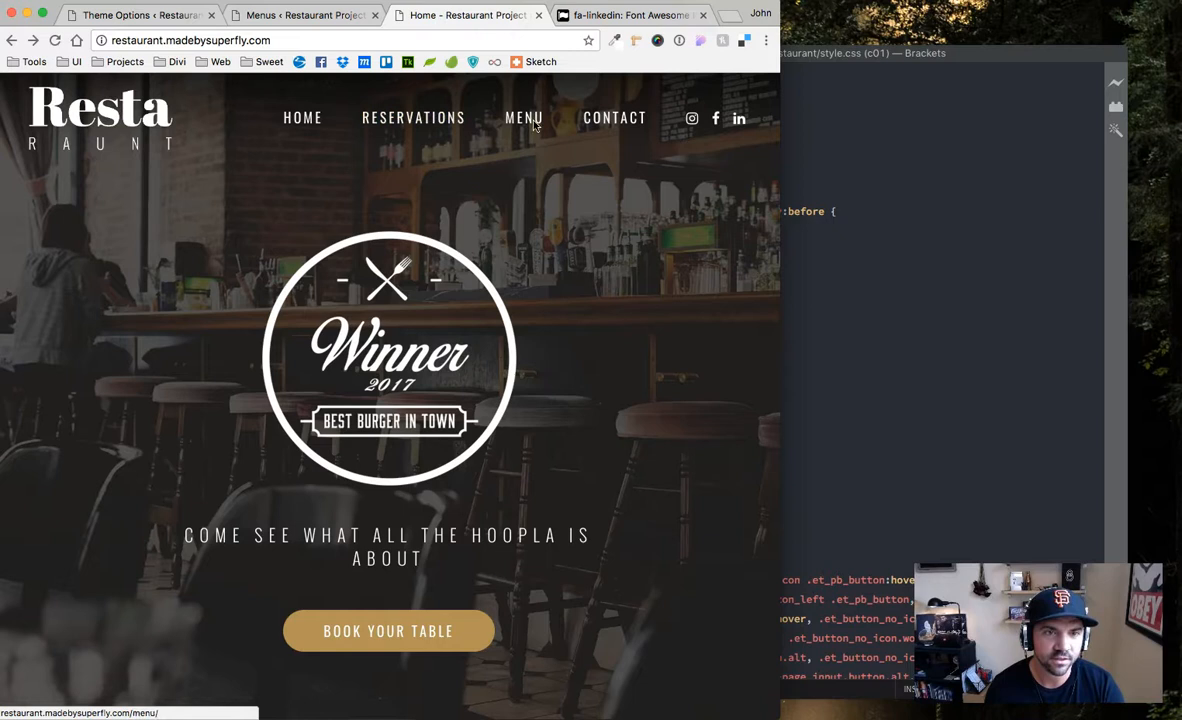
pyautogui.moveTo(781, 165); pyautogui.dragTo(1178, 173)
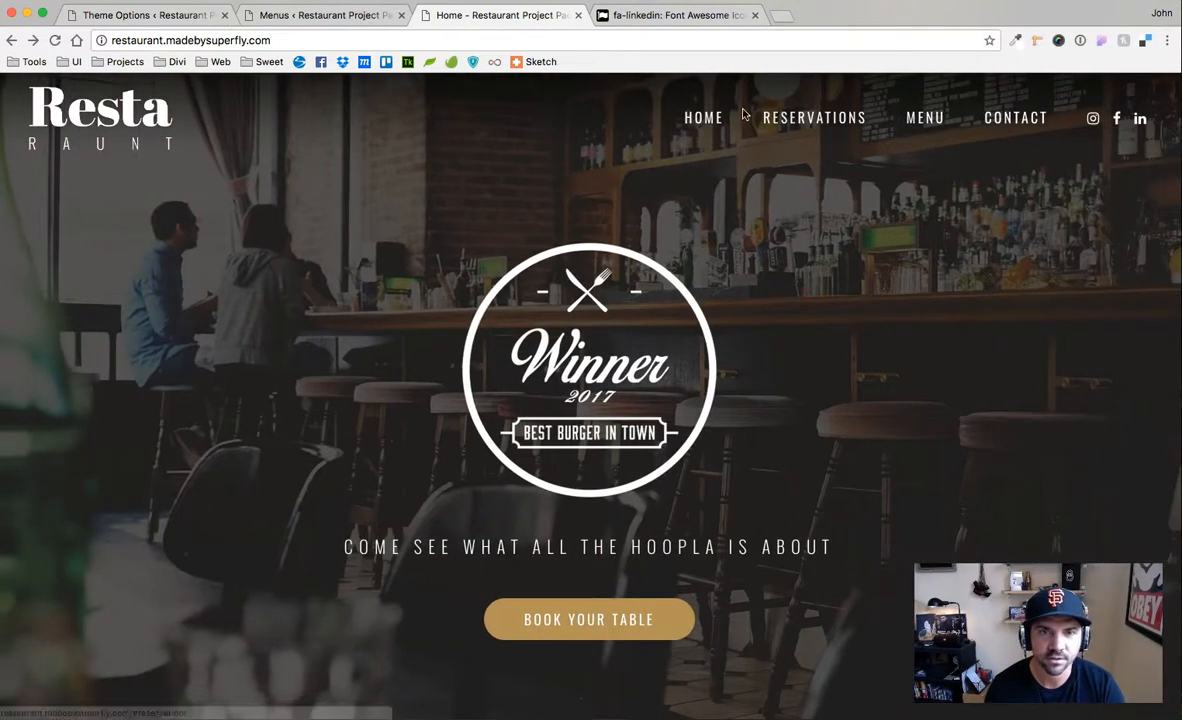
# Remove the LinkedIn item from the Main menu in WordPress and save the menu
pyautogui.click(326, 16)
pyautogui.scroll(-2, 420, 410)
pyautogui.scroll(-1, 513, 425)
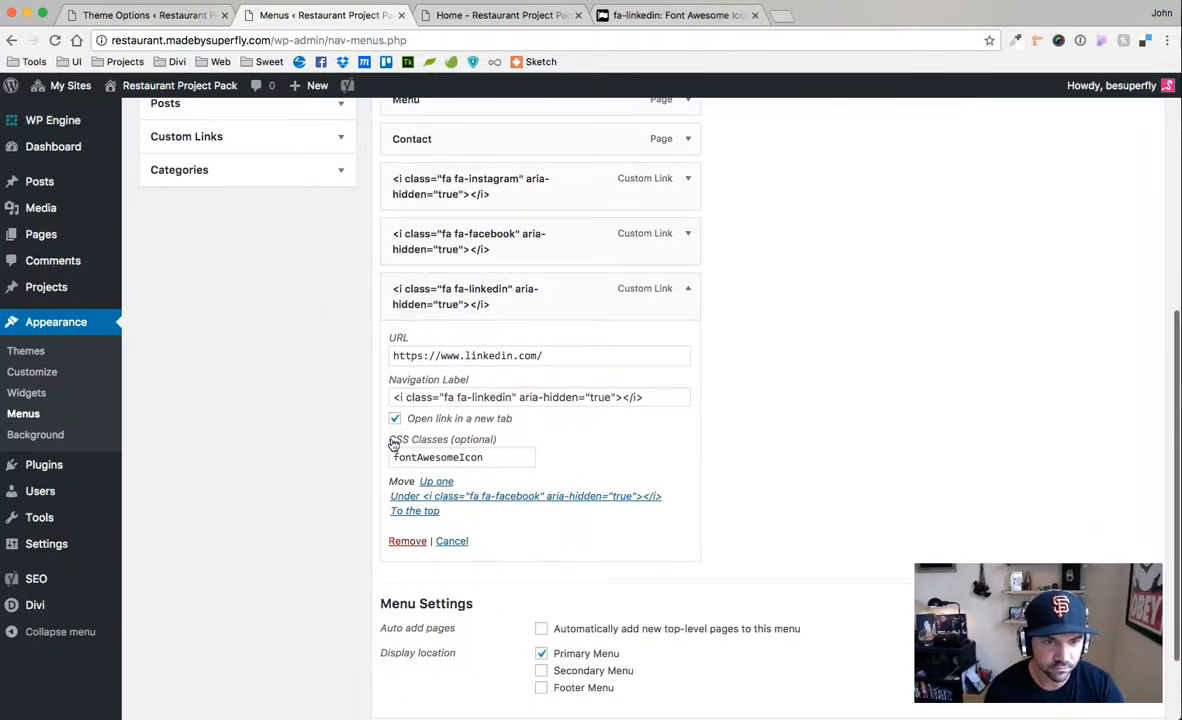
pyautogui.click(407, 541)
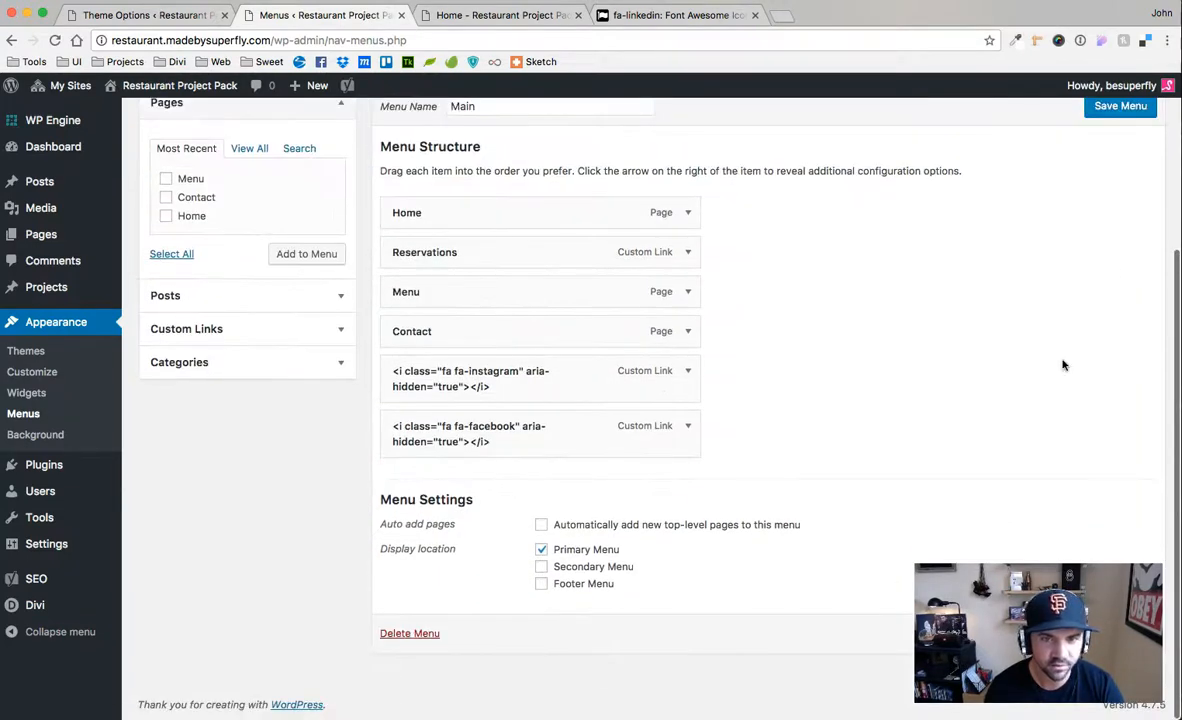
pyautogui.scroll(3, 1112, 266)
pyautogui.click(1121, 195)
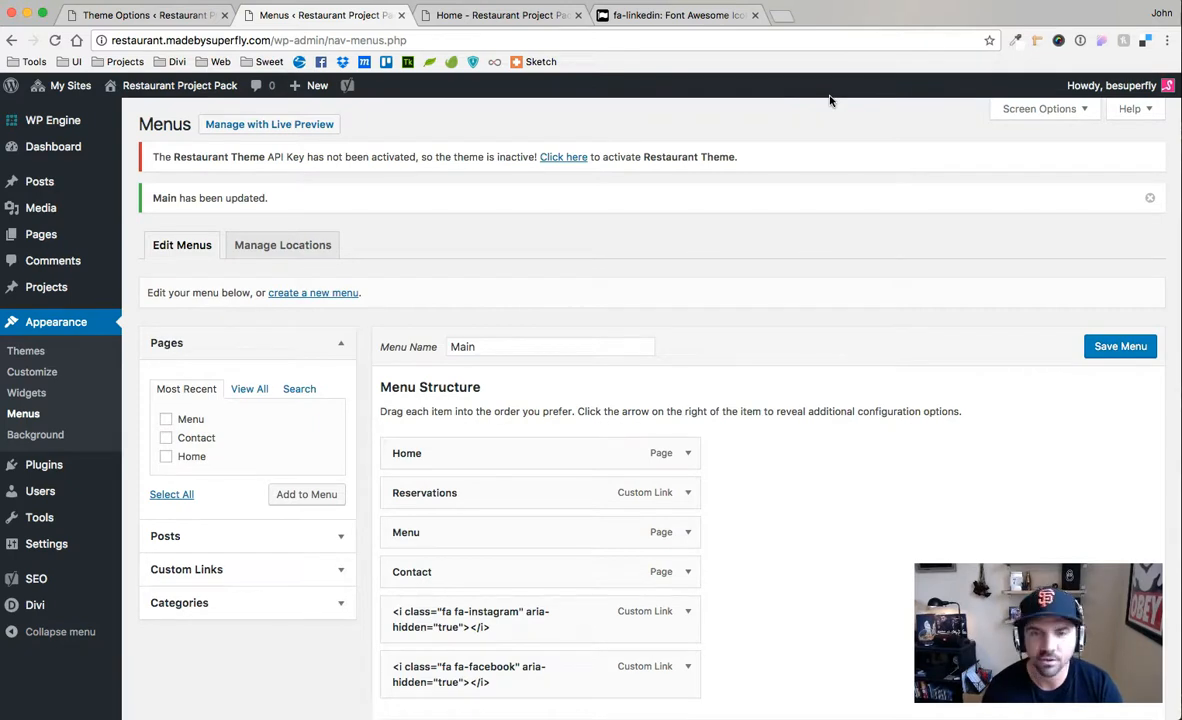
# Refresh the restaurant home page, check the header's social icons, and look over the section headings down to the Discover menu
pyautogui.click(480, 15)
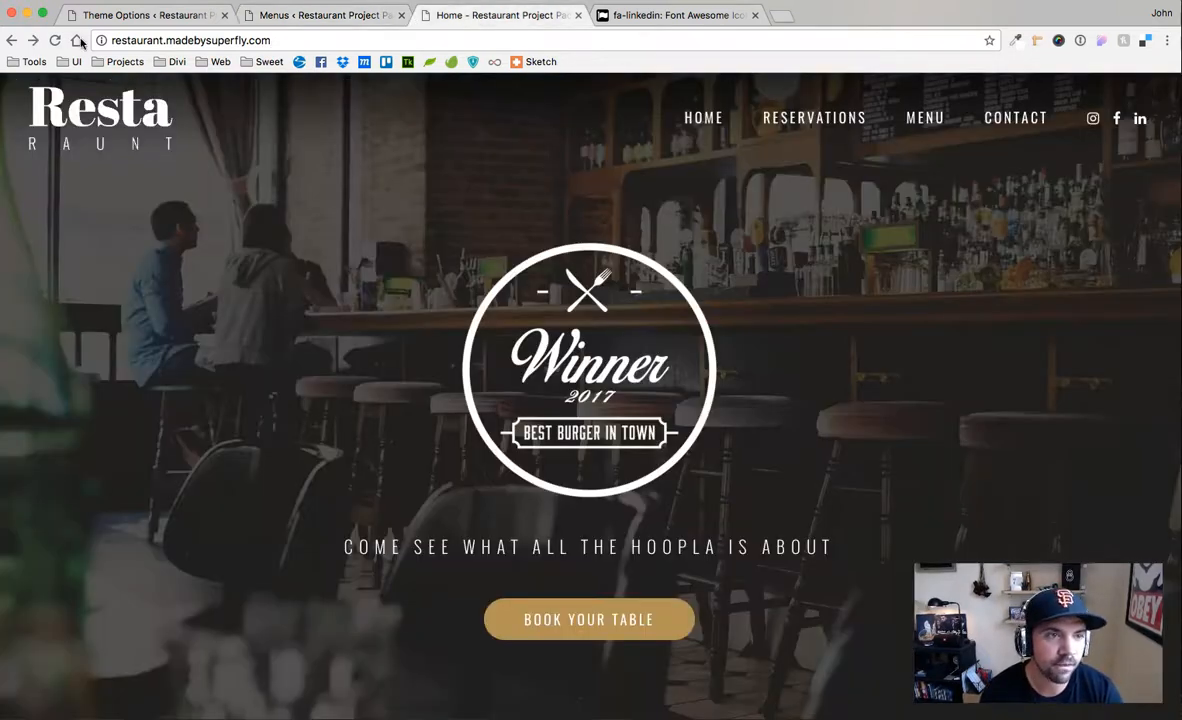
pyautogui.click(55, 40)
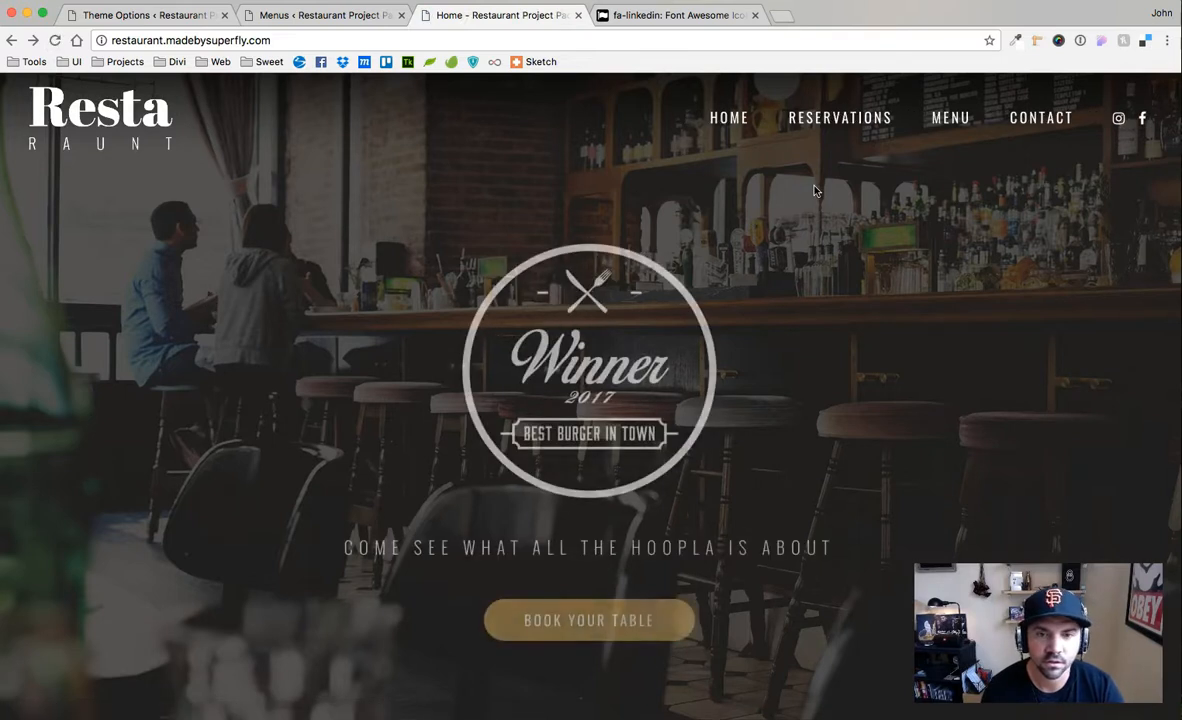
pyautogui.scroll(-5, 815, 200)
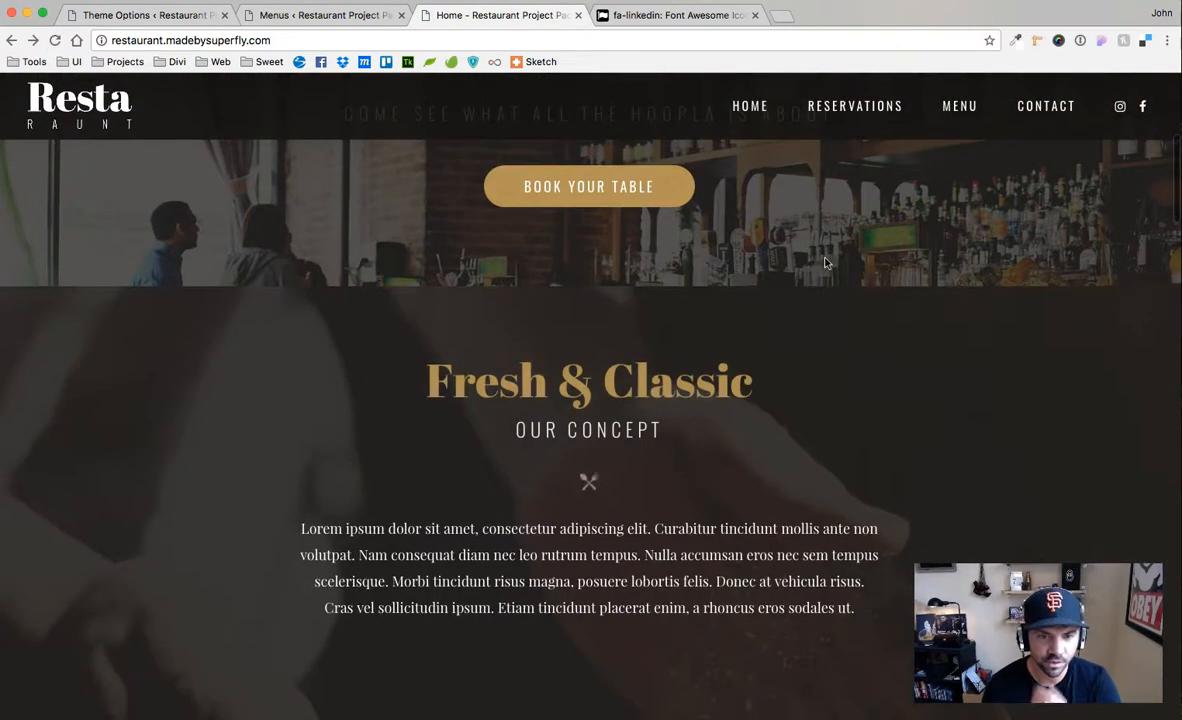
pyautogui.scroll(-3, 226, 320)
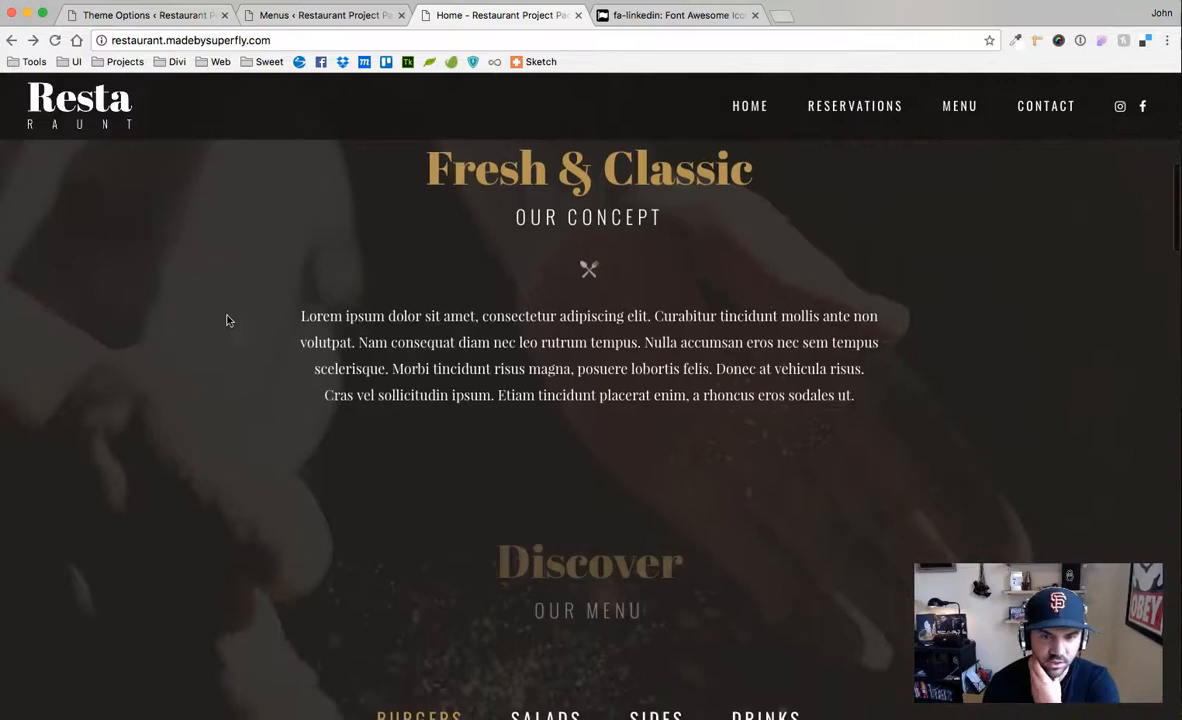
pyautogui.scroll(-6, 224, 322)
pyautogui.scroll(1, 100, 305)
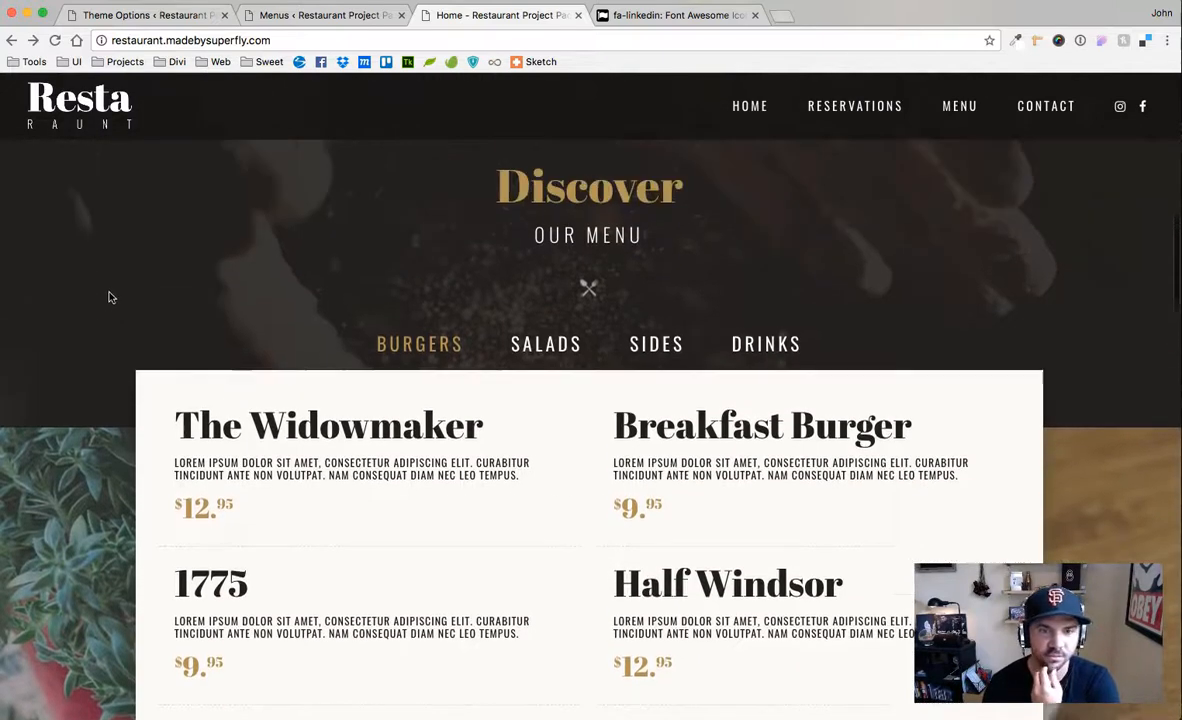
pyautogui.scroll(1, 111, 297)
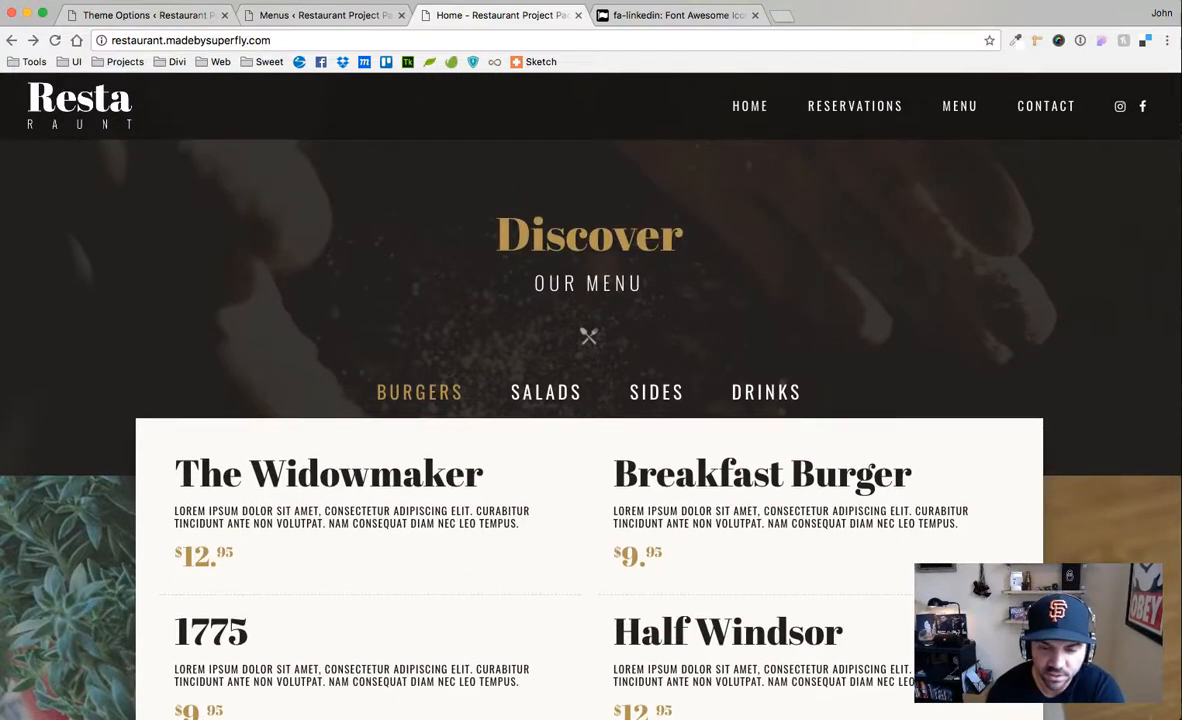
# Switch to style.css in Brackets and highlight 'Abril Fatface' in the font-family of the h1/h2 rule under GENERAL
pyautogui.press('super+Tab')
pyautogui.scroll(10, 723, 375)
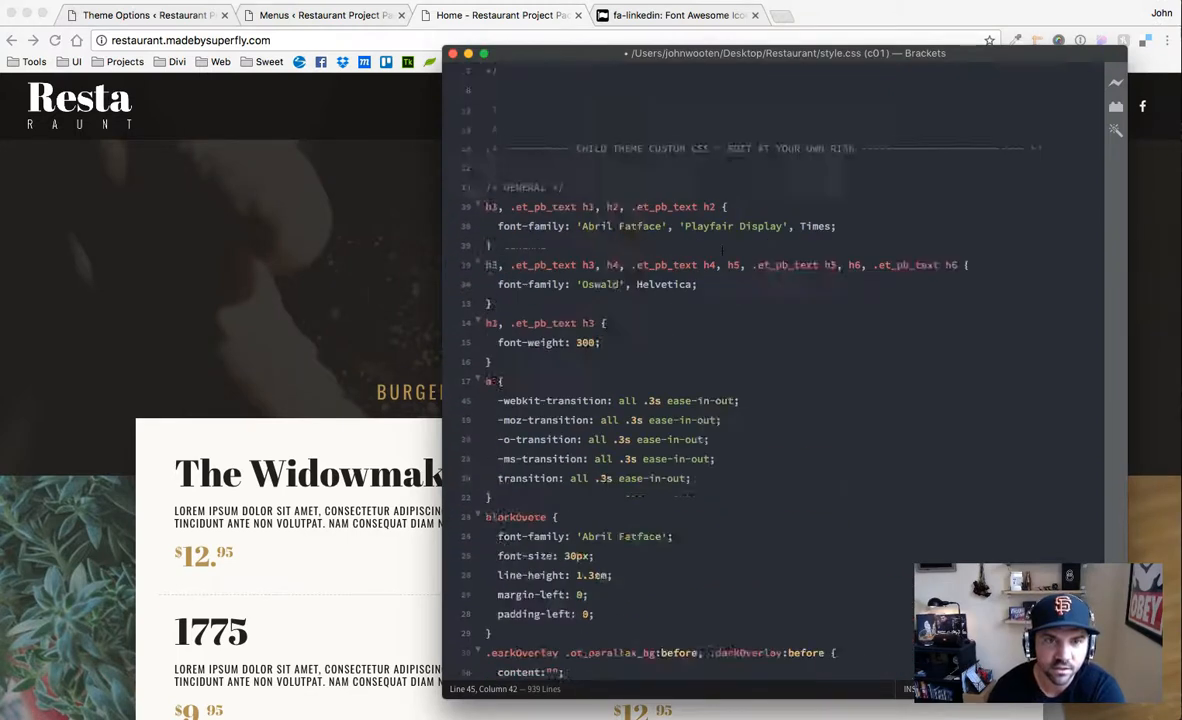
pyautogui.scroll(-3, 684, 317)
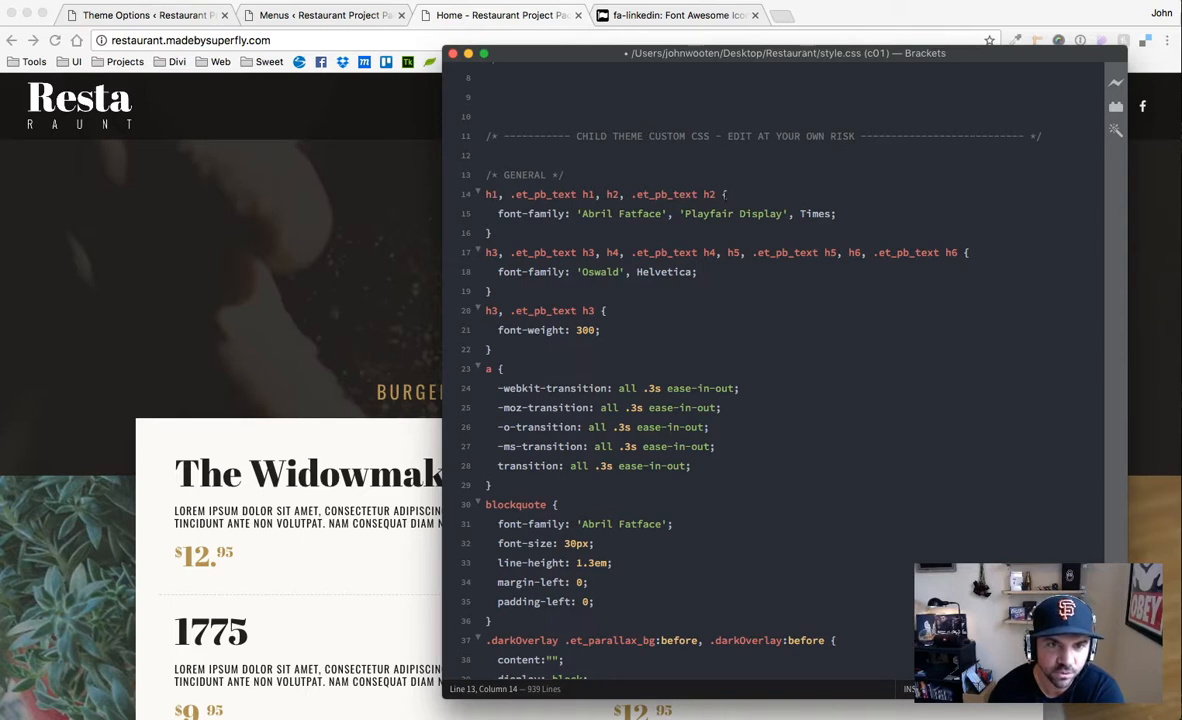
pyautogui.press('Down')
pyautogui.press('Down')
pyautogui.press('Right')
pyautogui.press('Right')
pyautogui.hotkey('shift', 'Right')
pyautogui.hotkey('shift', 'Right')
pyautogui.hotkey('shift', 'Right')
pyautogui.hotkey('shift', 'Right')
pyautogui.hotkey('shift', 'Right')
pyautogui.hotkey('shift', 'Right')
pyautogui.hotkey('shift', 'Right')
pyautogui.hotkey('shift', 'Right')
pyautogui.hotkey('shift', 'Right')
pyautogui.hotkey('shift', 'Right')
pyautogui.hotkey('shift', 'Right')
pyautogui.hotkey('shift', 'Right')
pyautogui.hotkey('shift', 'Right')
pyautogui.hotkey('shift', 'Right')
pyautogui.hotkey('shift', 'Right')
pyautogui.hotkey('shift', 'Right')
pyautogui.hotkey('shift', 'Right')
pyautogui.hotkey('shift', 'Right')
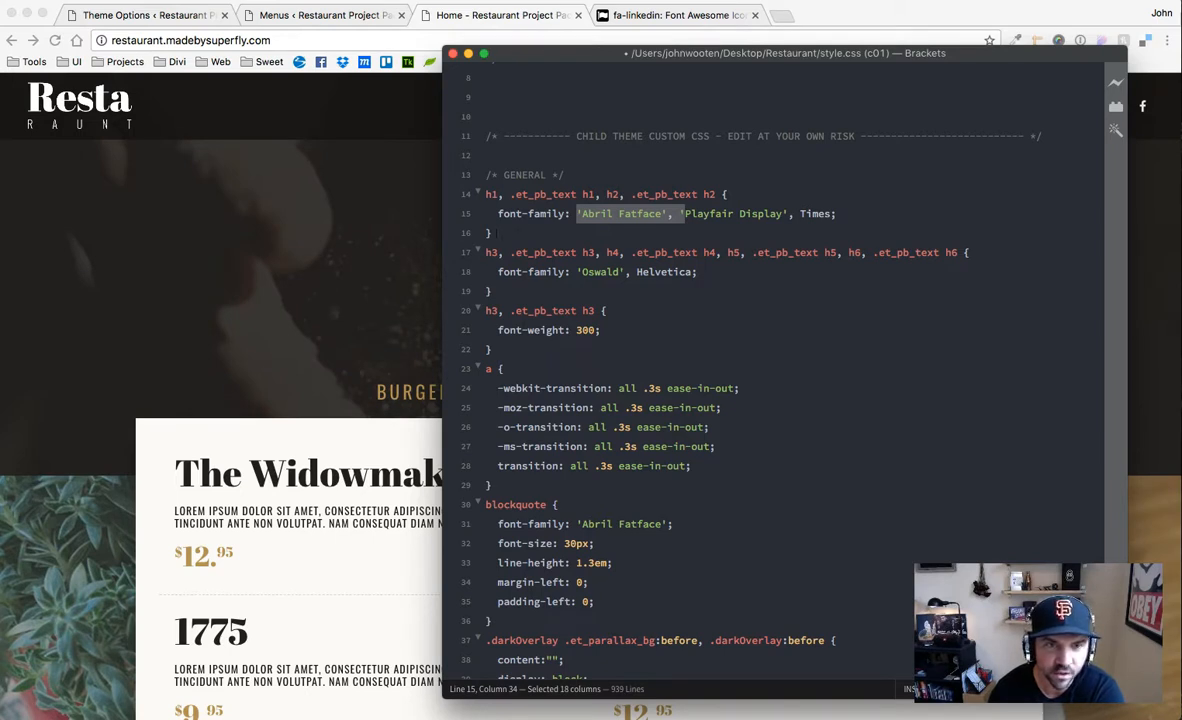
# Copy the complete h1, .et_pb_text h1, h2, .et_pb_text h2 font-family rule from style.css
pyautogui.moveTo(497, 232); pyautogui.dragTo(463, 196)
pyautogui.press('super+c')
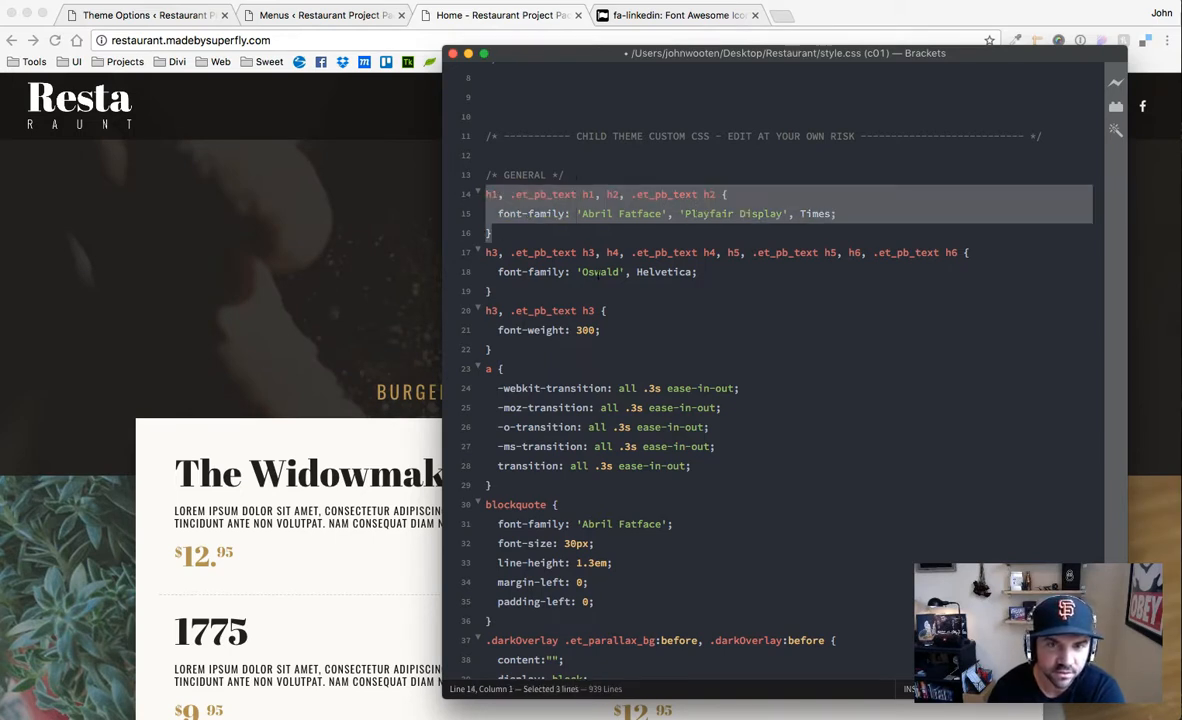
pyautogui.scroll(-2, 748, 287)
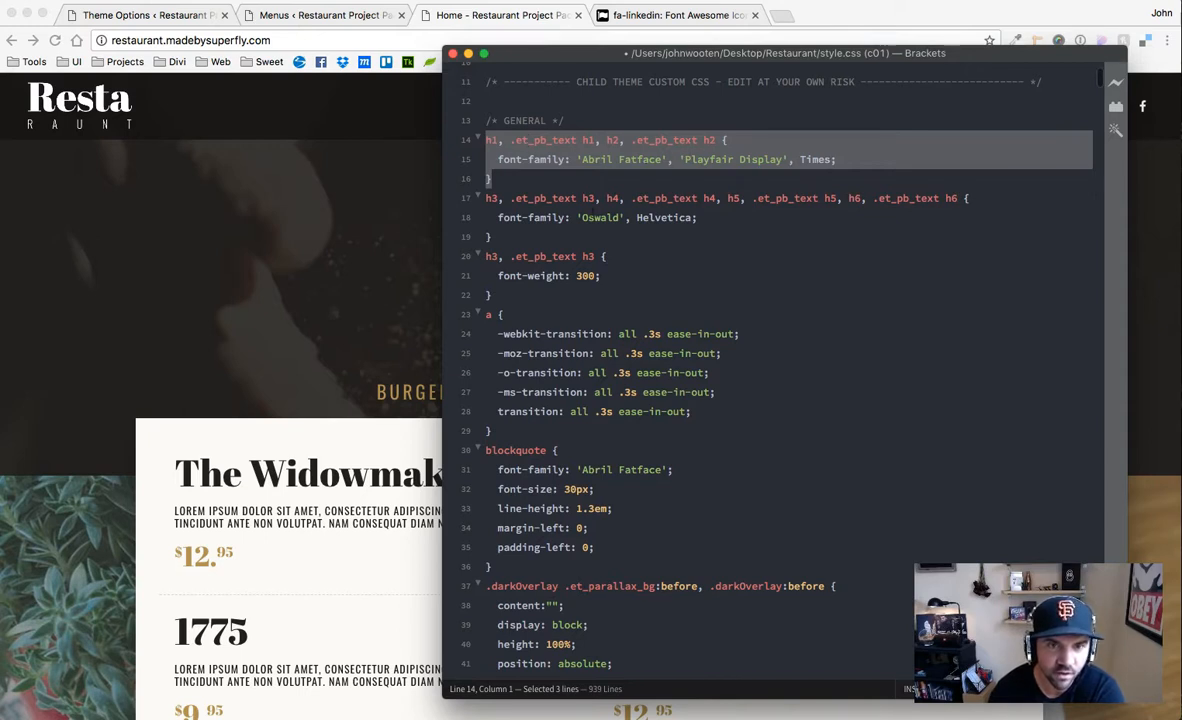
pyautogui.click(588, 159)
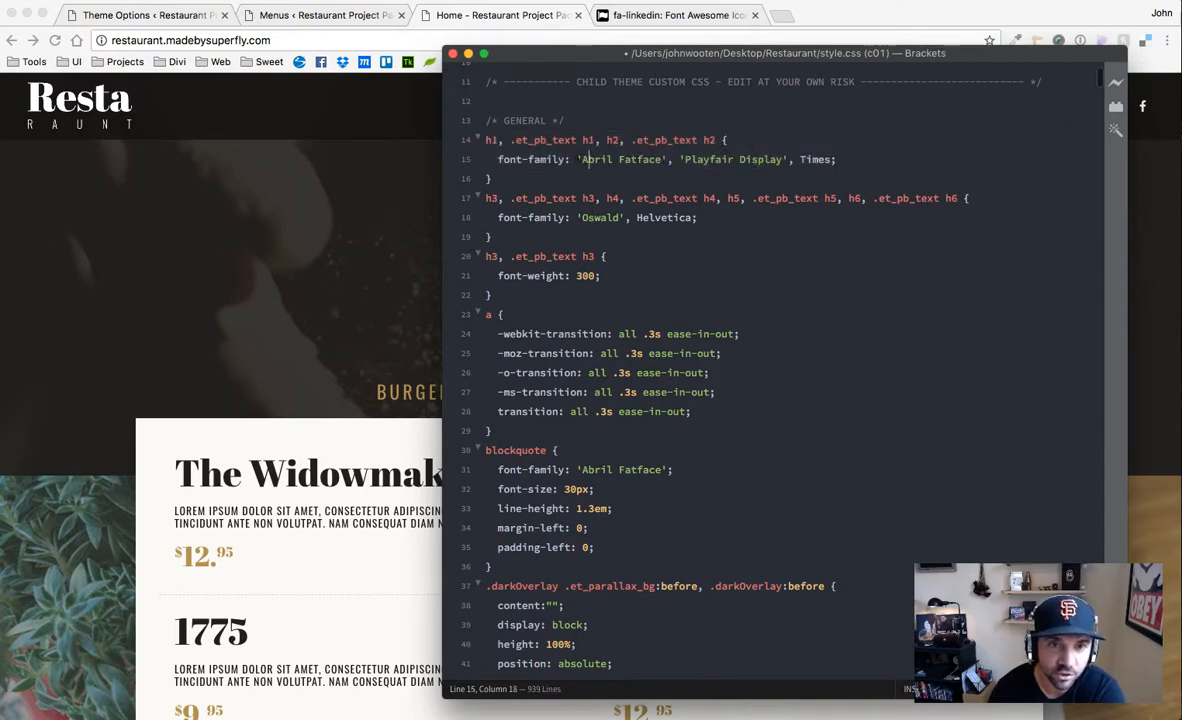
pyautogui.moveTo(530, 178); pyautogui.dragTo(446, 140)
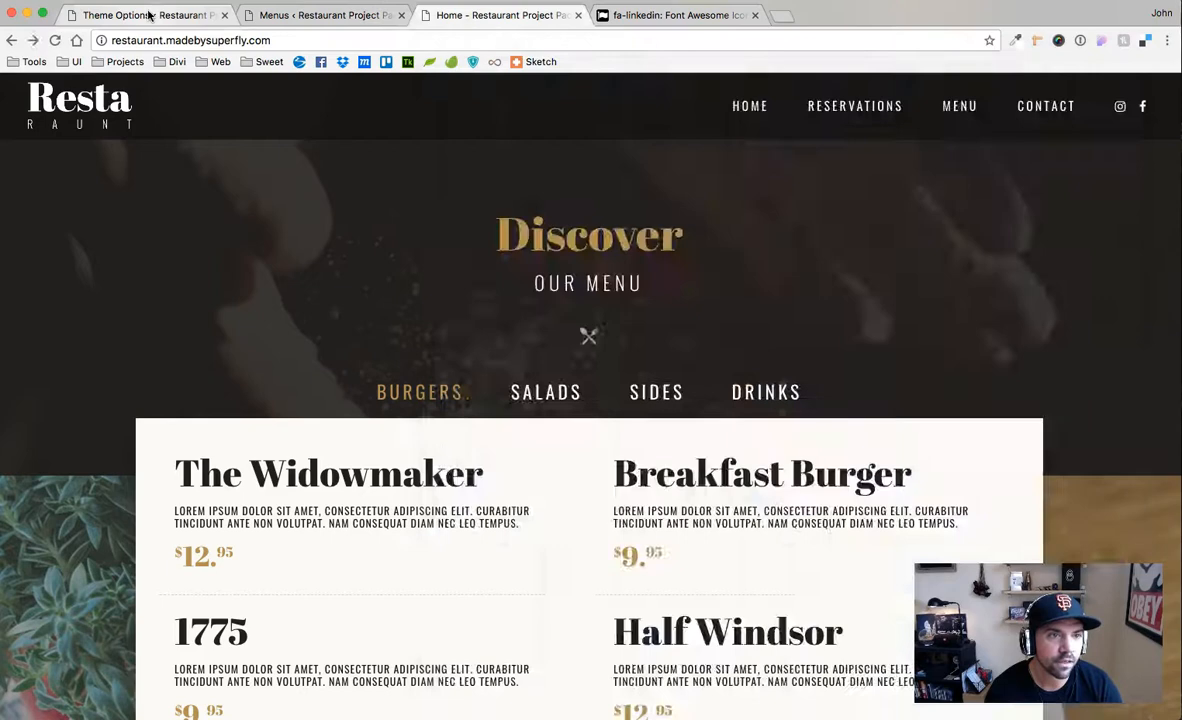
# Switch to the browser and paste the copied h1/h2 rule into the Custom CSS of Divi's general theme options
pyautogui.click(153, 17)
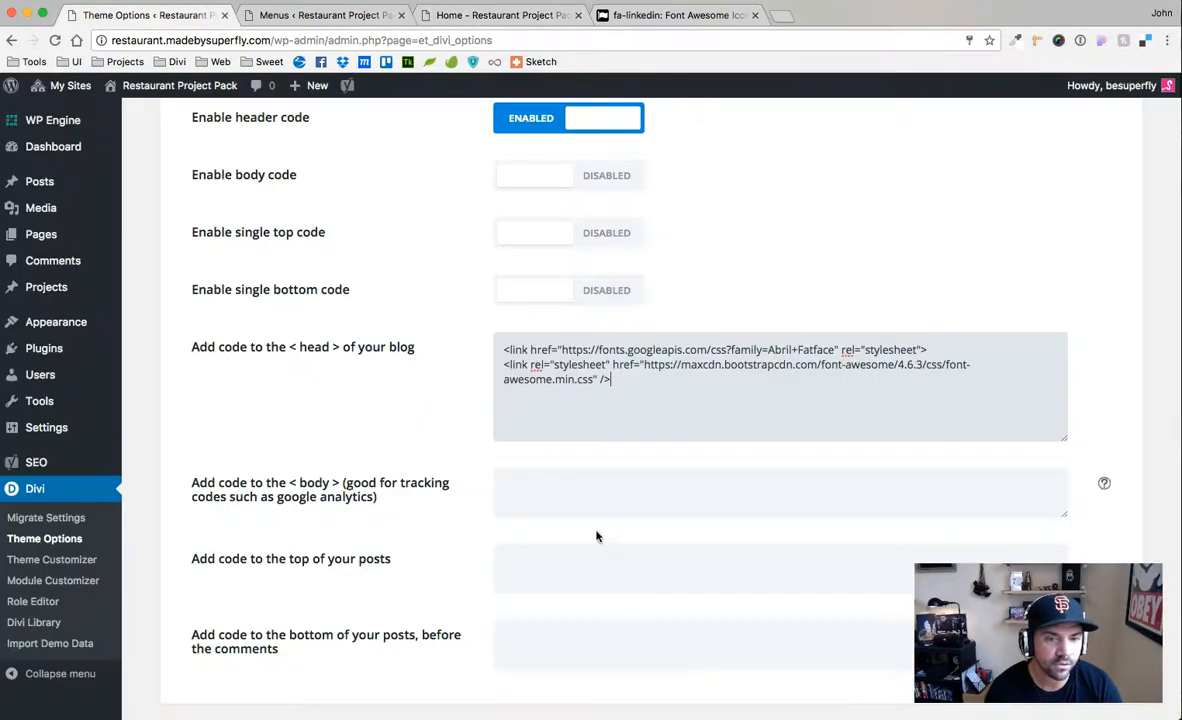
pyautogui.scroll(5, 213, 313)
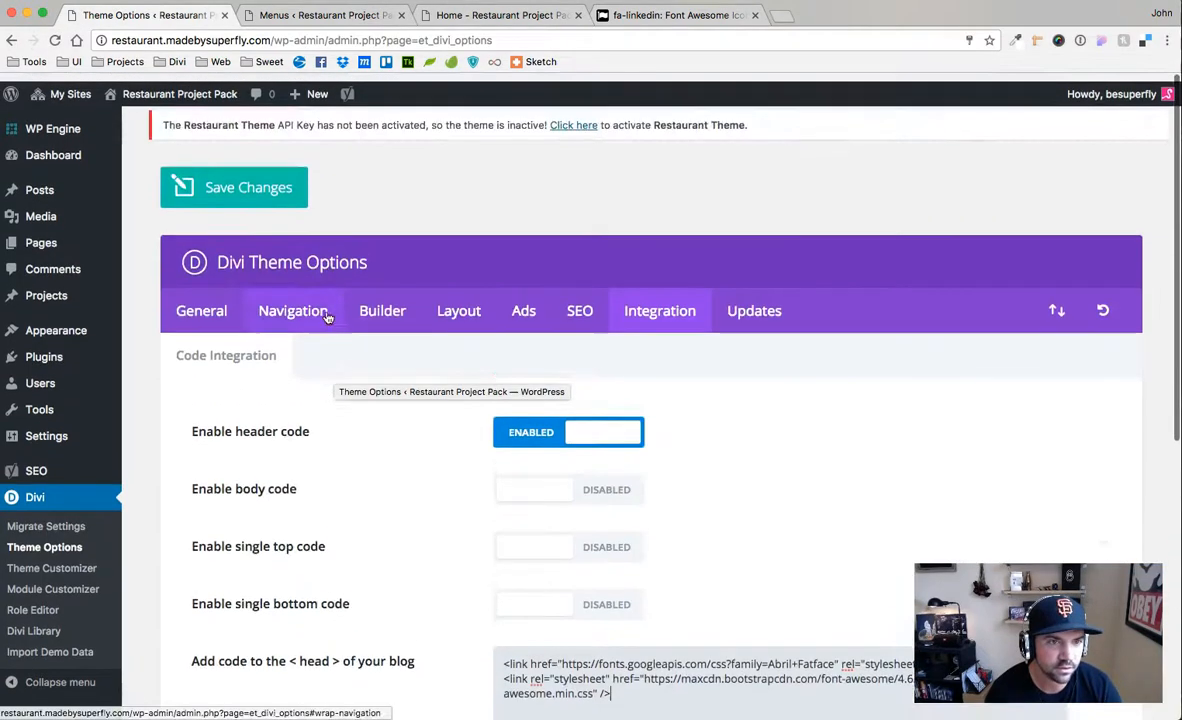
pyautogui.click(201, 302)
pyautogui.scroll(-15, 670, 385)
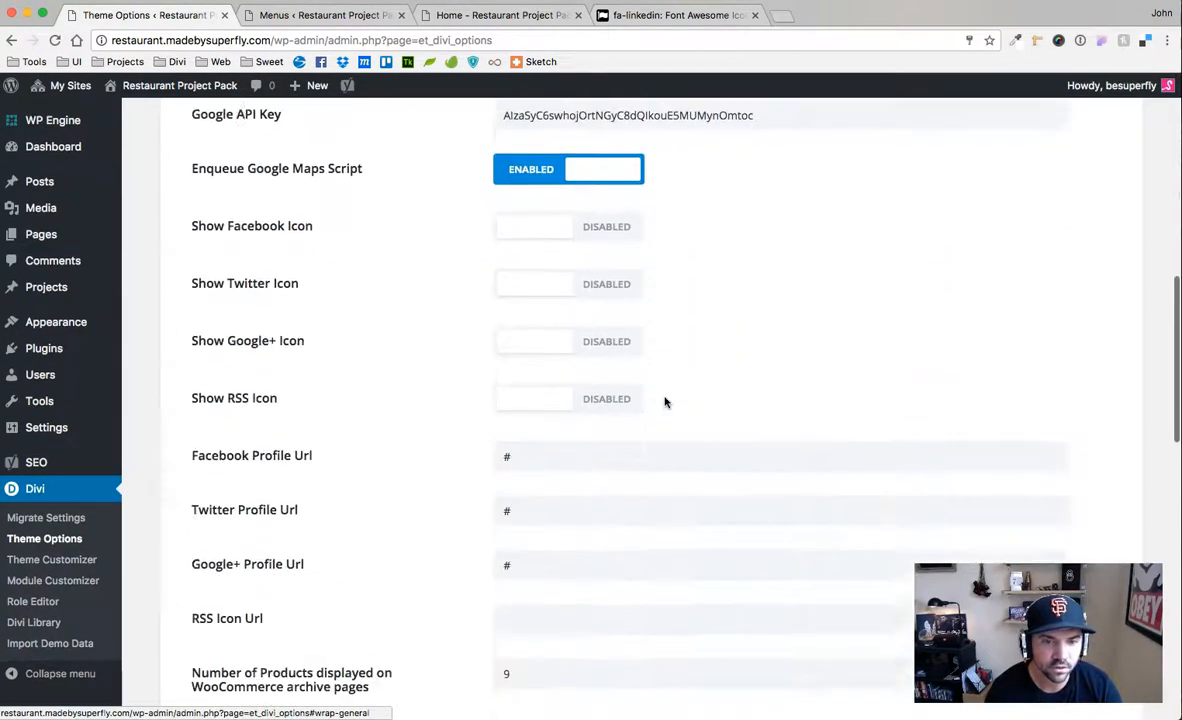
pyautogui.scroll(-4, 1005, 253)
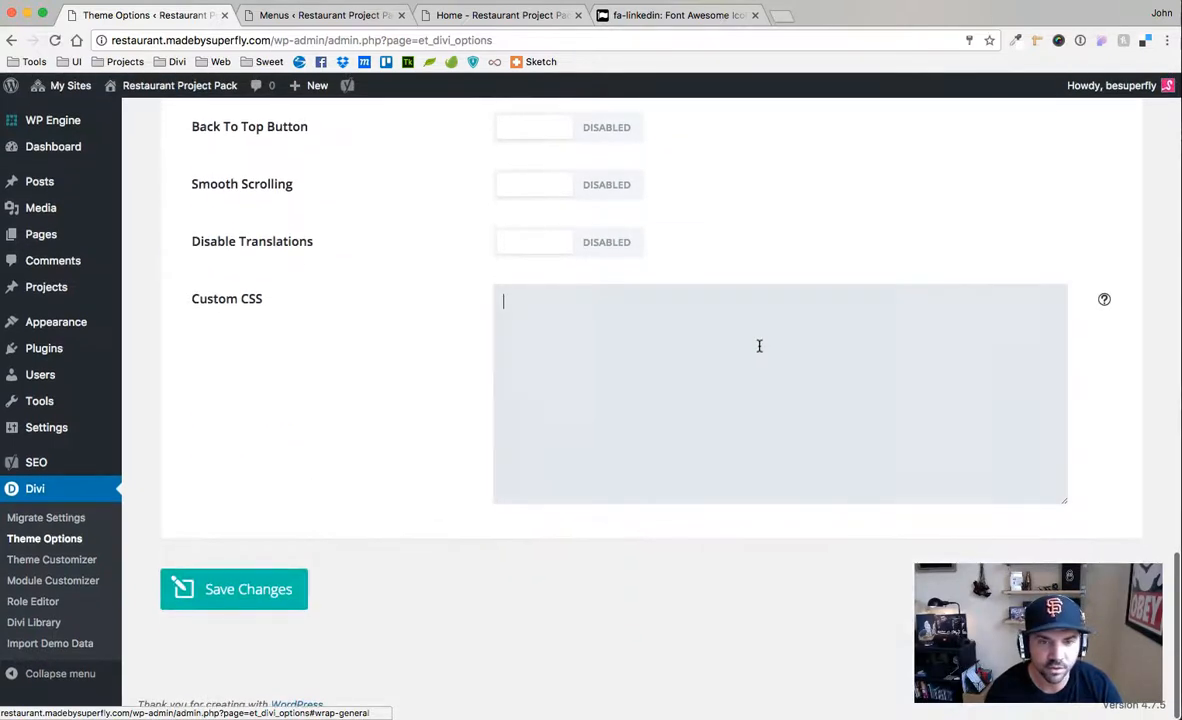
pyautogui.press('super+v')
# Remove 'Abril Fatface' from the pasted rule so its font-family is 'Playfair Display', Times, and save the theme options
pyautogui.moveTo(571, 316); pyautogui.dragTo(645, 316)
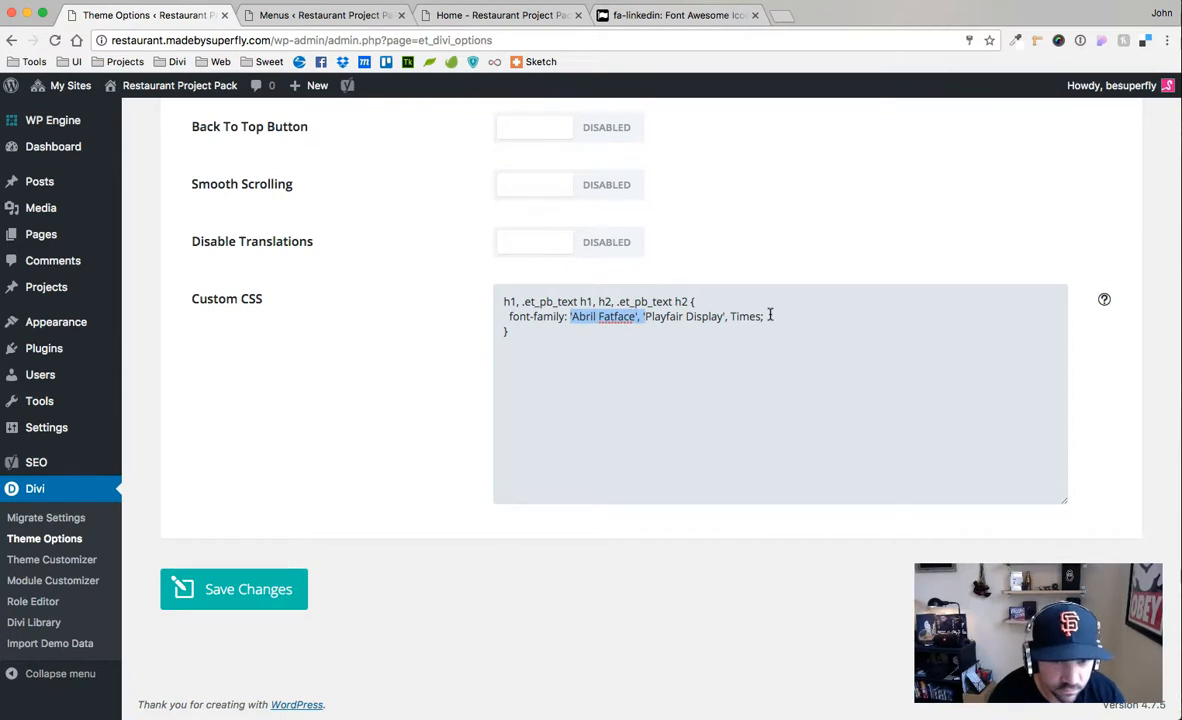
pyautogui.press('BackSpace')
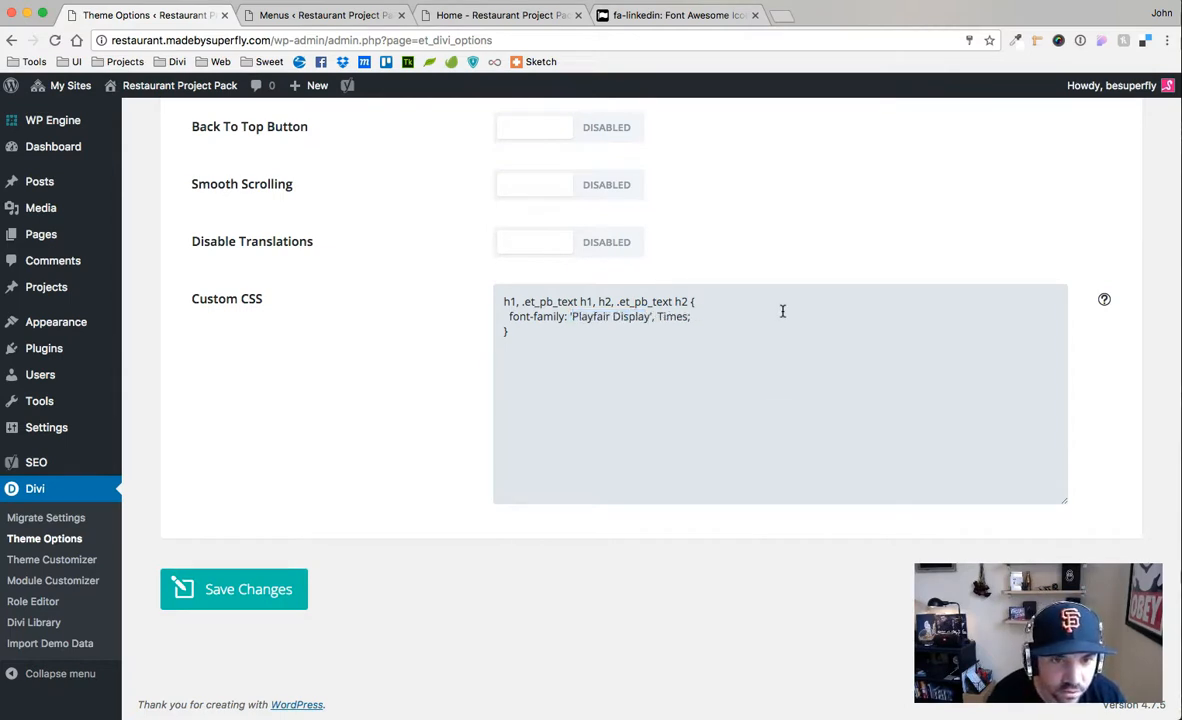
pyautogui.click(216, 597)
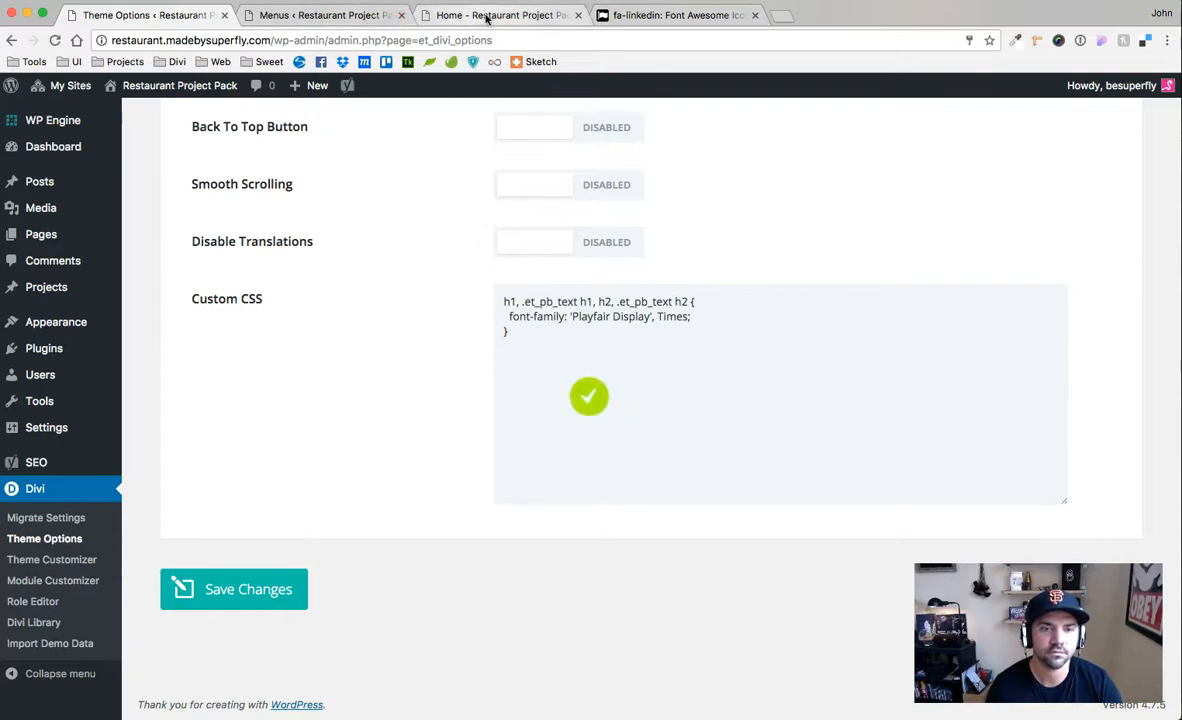
# Refresh the restaurant home page to check the heading font, and return to the Divi theme options
pyautogui.click(483, 16)
pyautogui.click(56, 41)
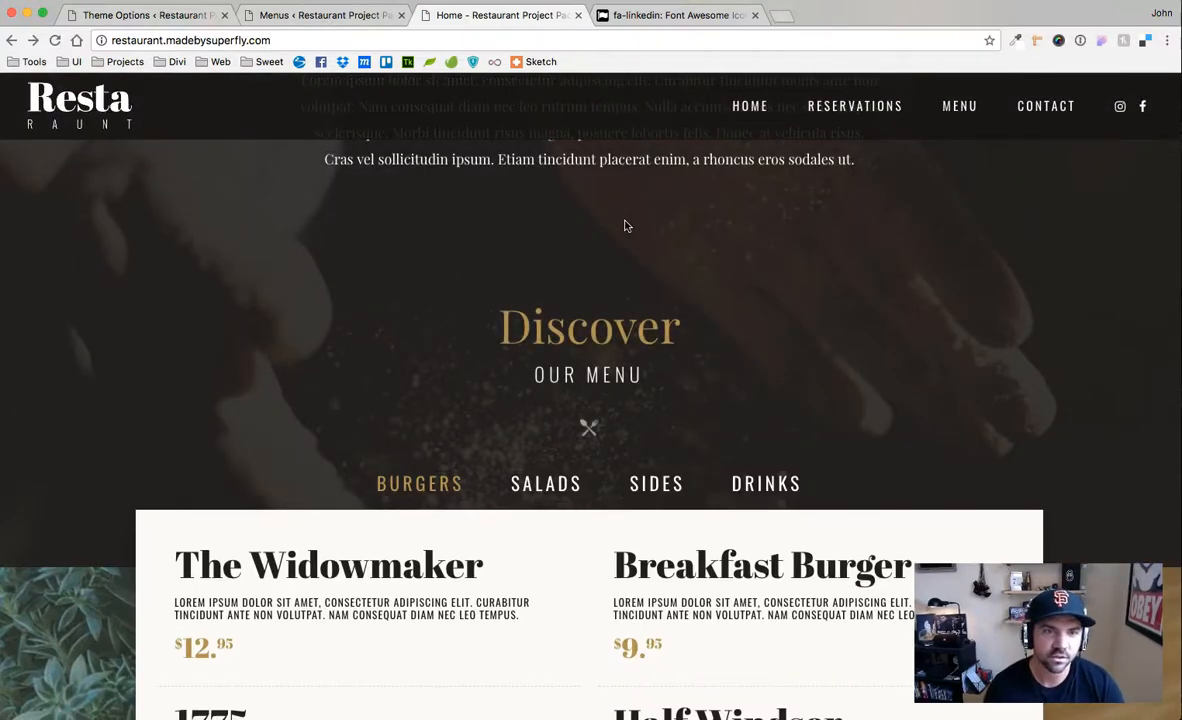
pyautogui.click(175, 16)
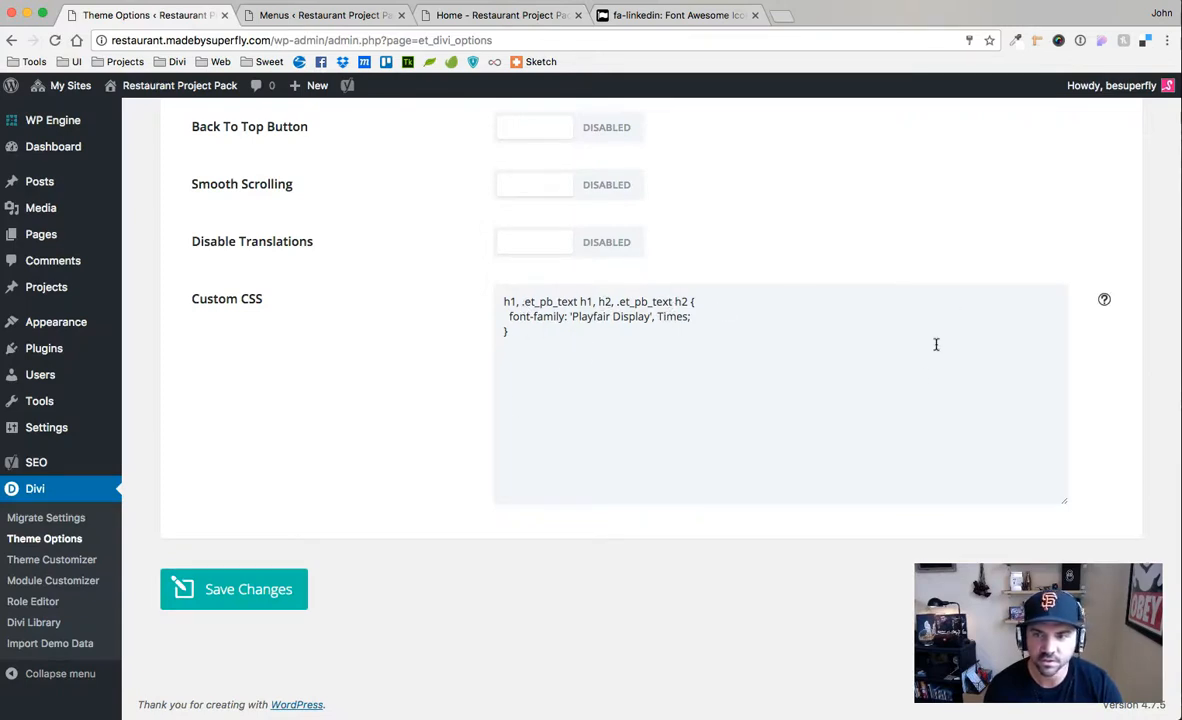
# Switch to style.css in Brackets, highlight the h3 to h6 'Oswald' font-family rule, and return to the browser
pyautogui.press('super+Tab')
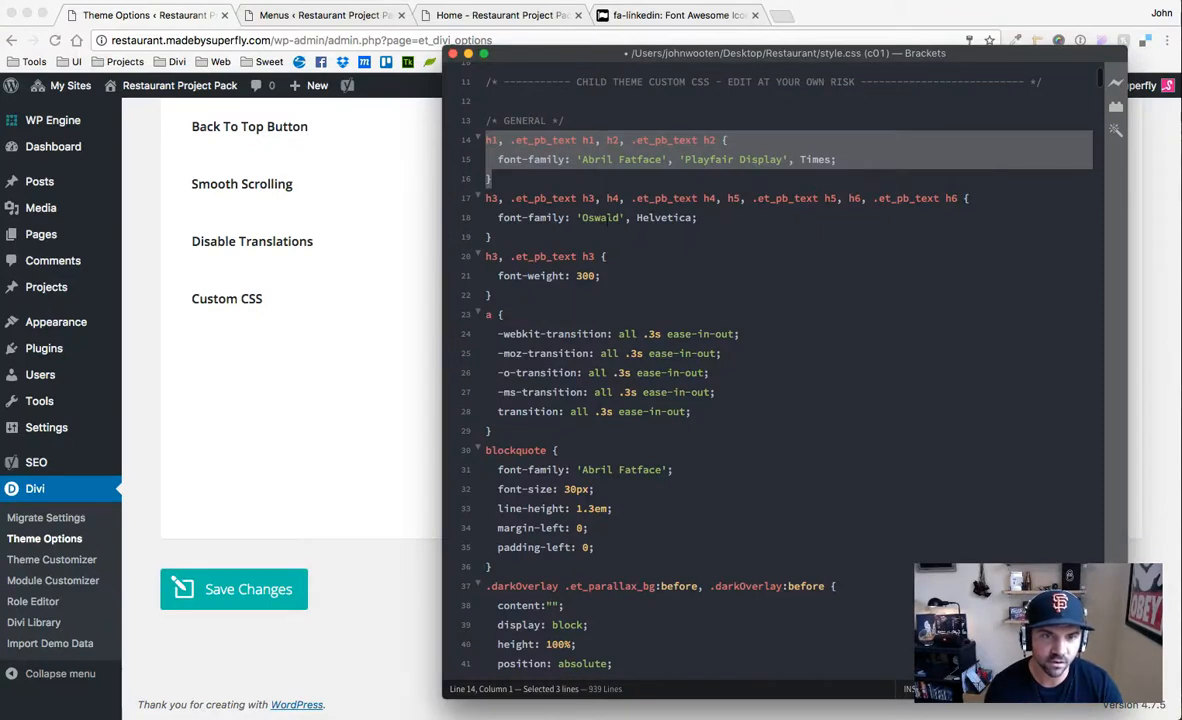
pyautogui.click(607, 218)
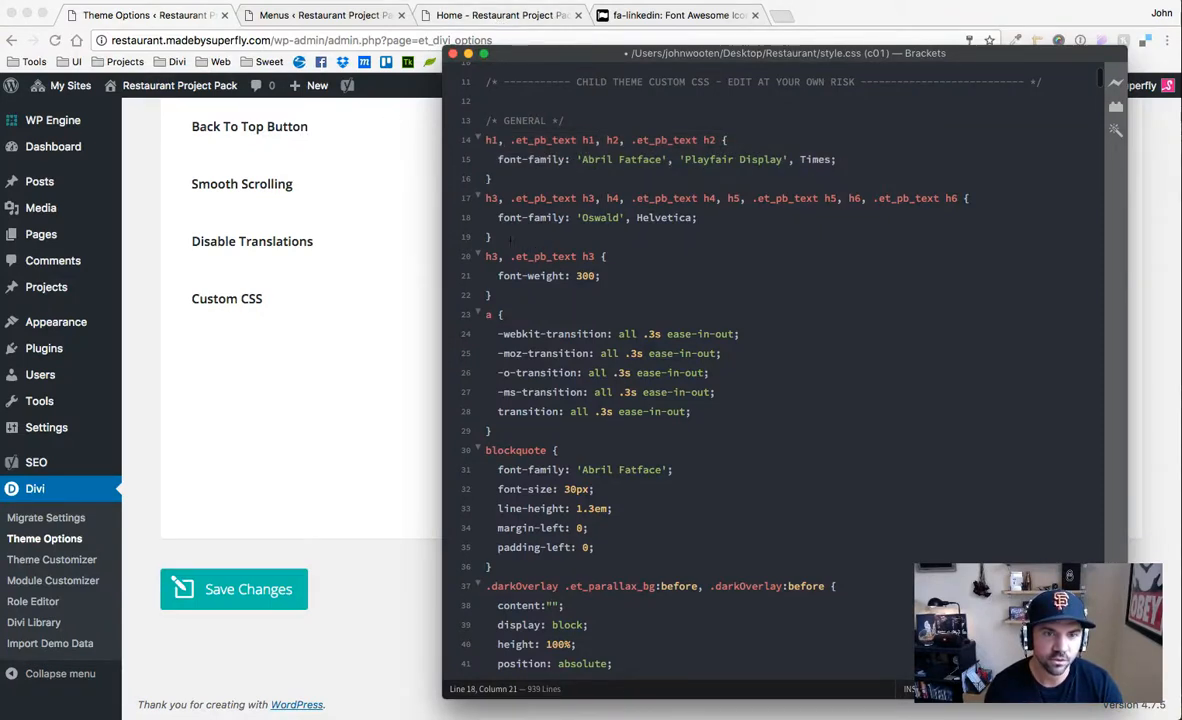
pyautogui.moveTo(510, 238); pyautogui.dragTo(469, 203)
pyautogui.press('super+Tab')
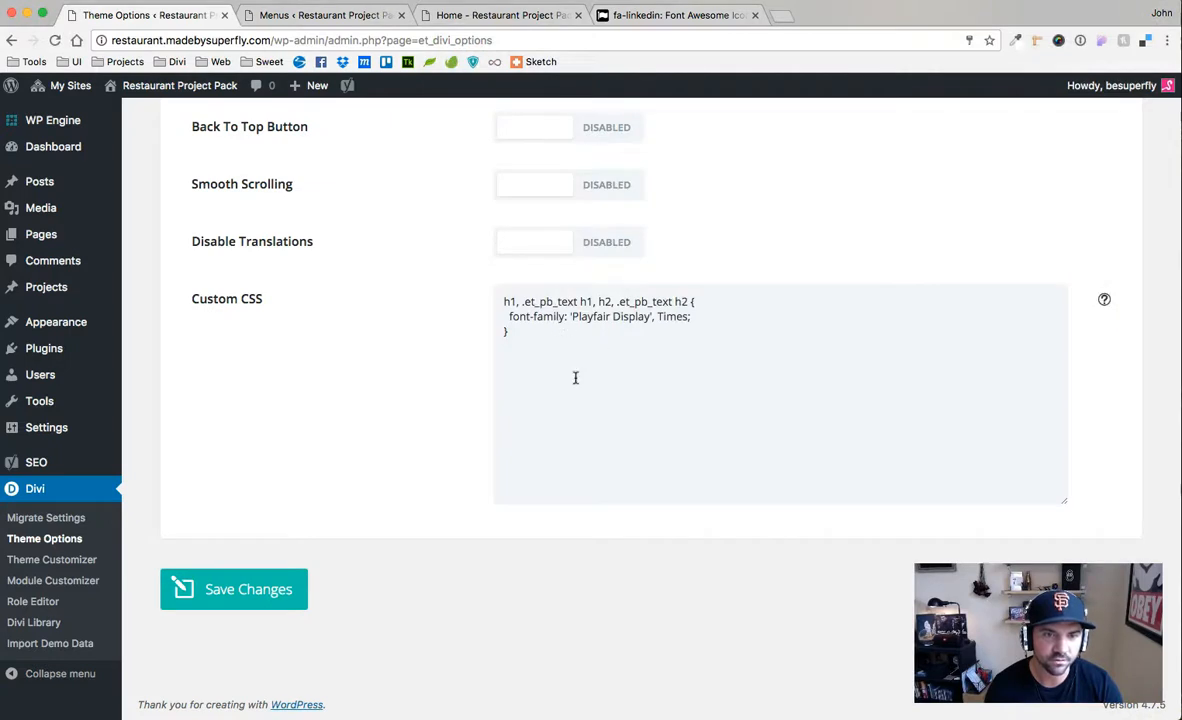
# Delete the h1/h2 rule from the theme's Custom CSS and save the theme options
pyautogui.moveTo(575, 377); pyautogui.dragTo(414, 240)
pyautogui.press('BackSpace')
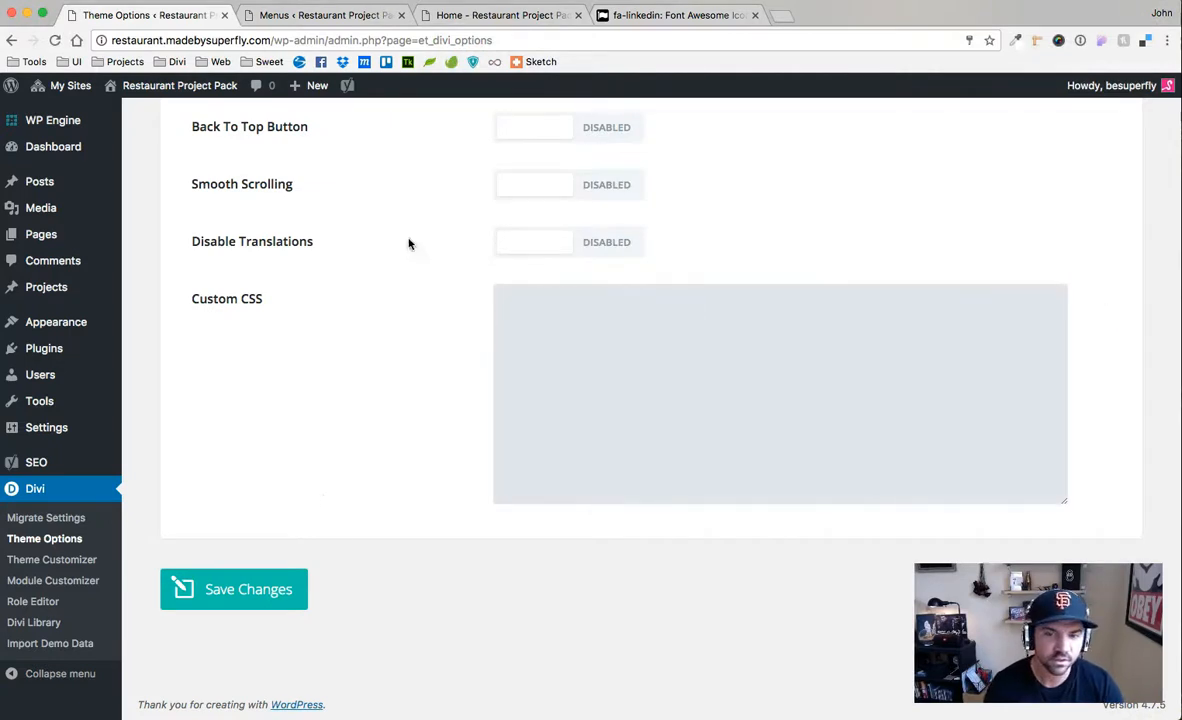
pyautogui.click(251, 593)
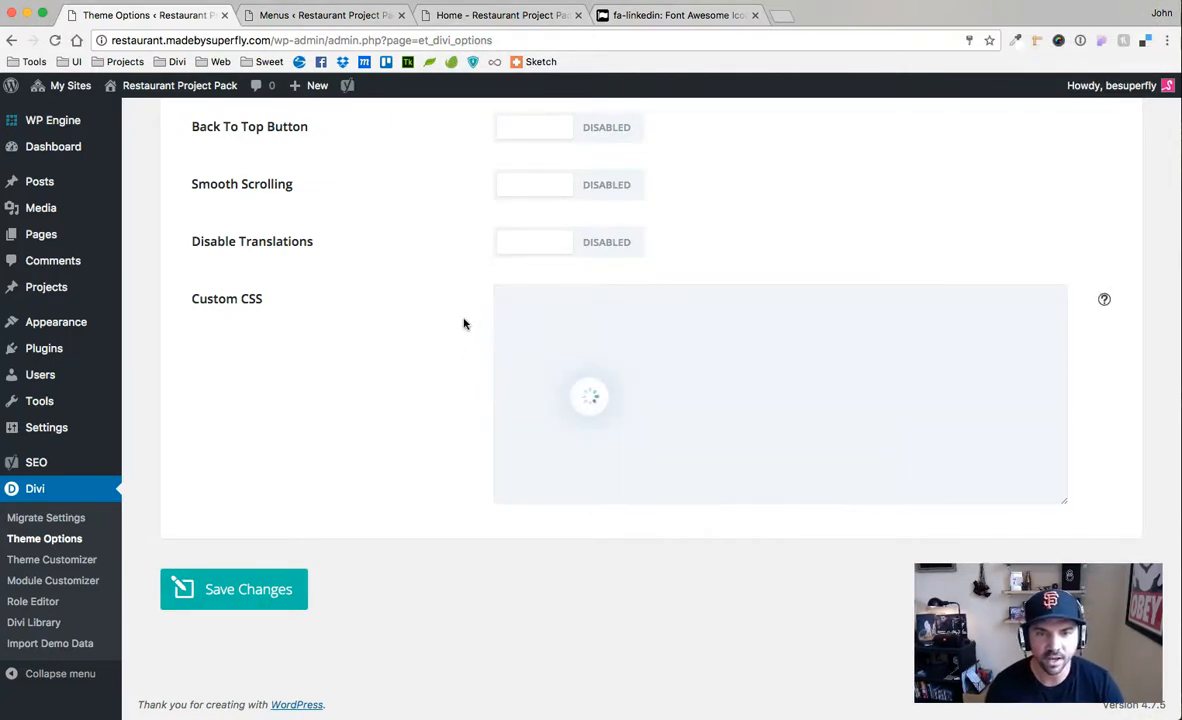
# Refresh the restaurant home page and inspect the CSS rules applied to the Discover heading, then close the developer tools
pyautogui.click(469, 16)
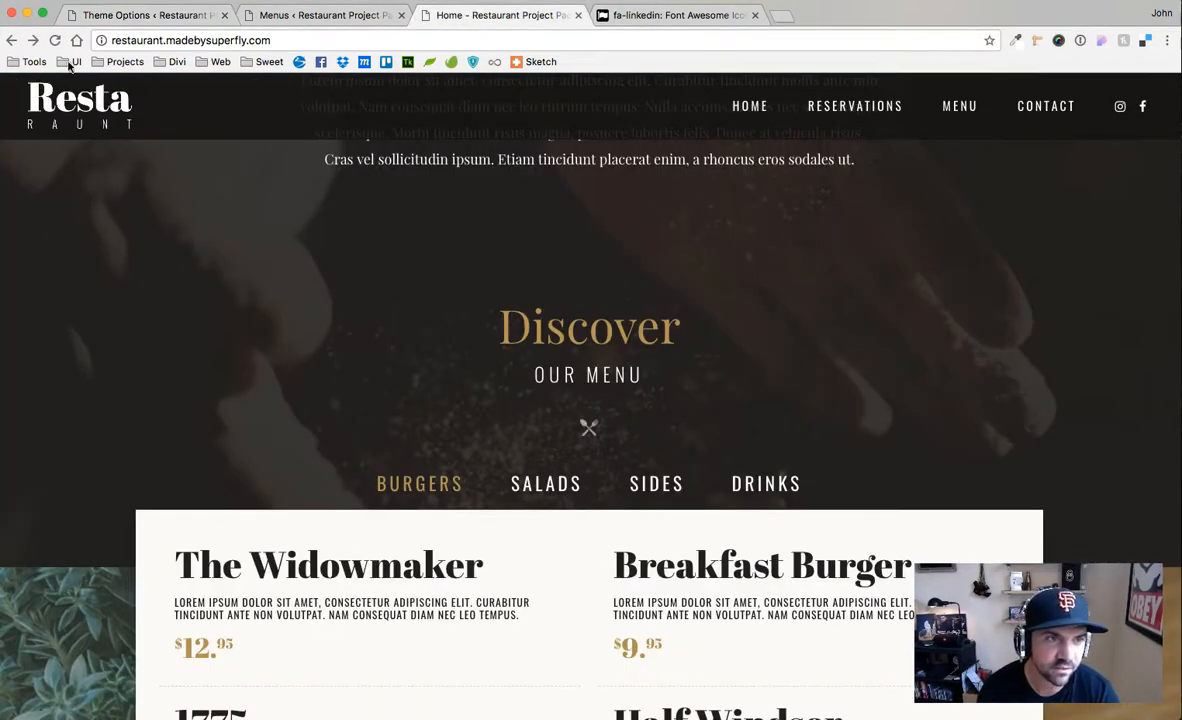
pyautogui.click(55, 40)
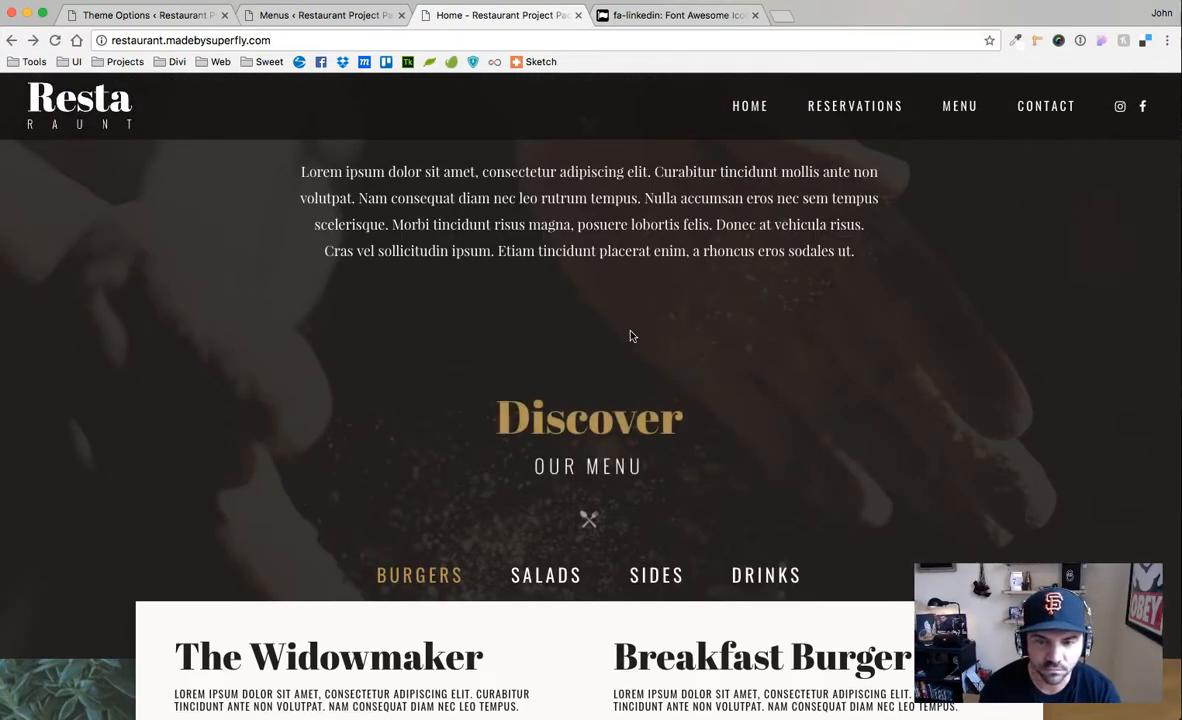
pyautogui.rightClick(604, 416)
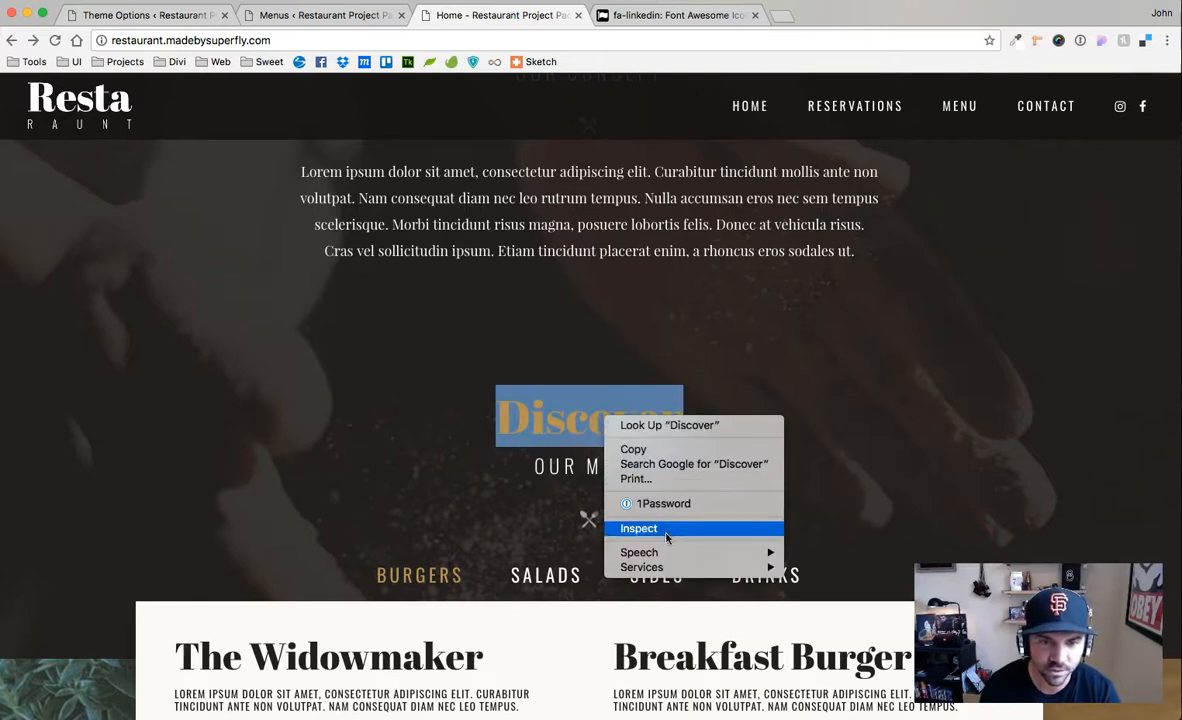
pyautogui.click(666, 530)
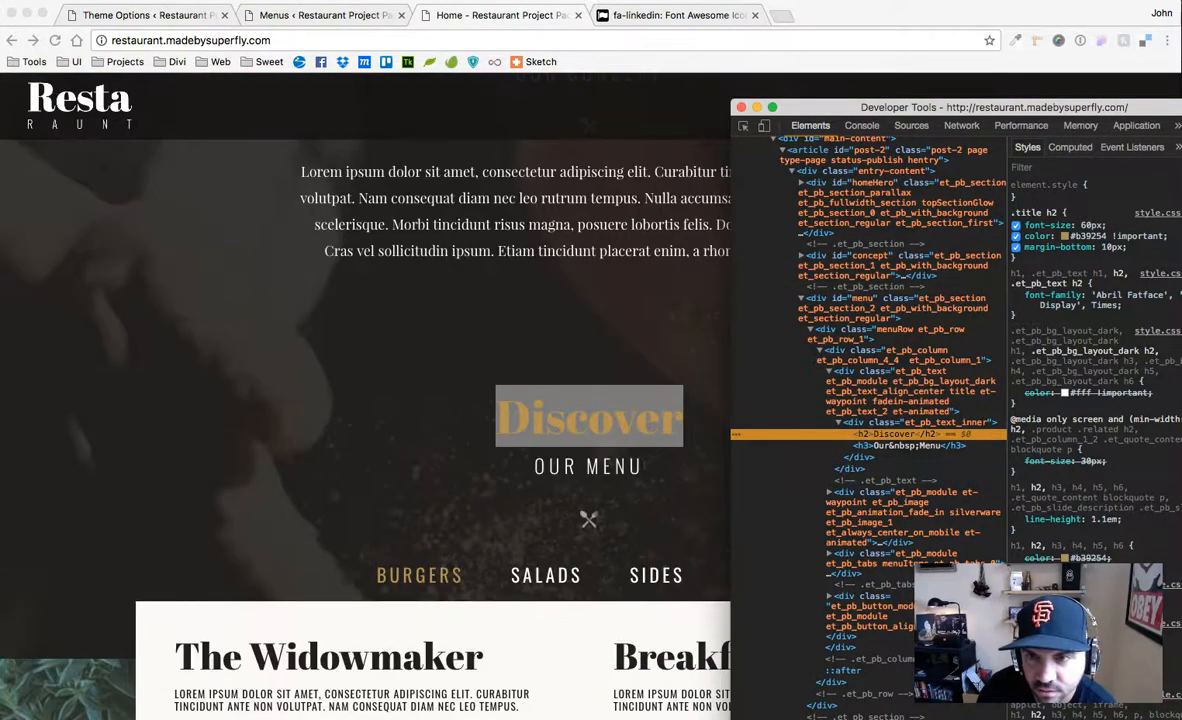
pyautogui.moveTo(1050, 107); pyautogui.dragTo(900, 94)
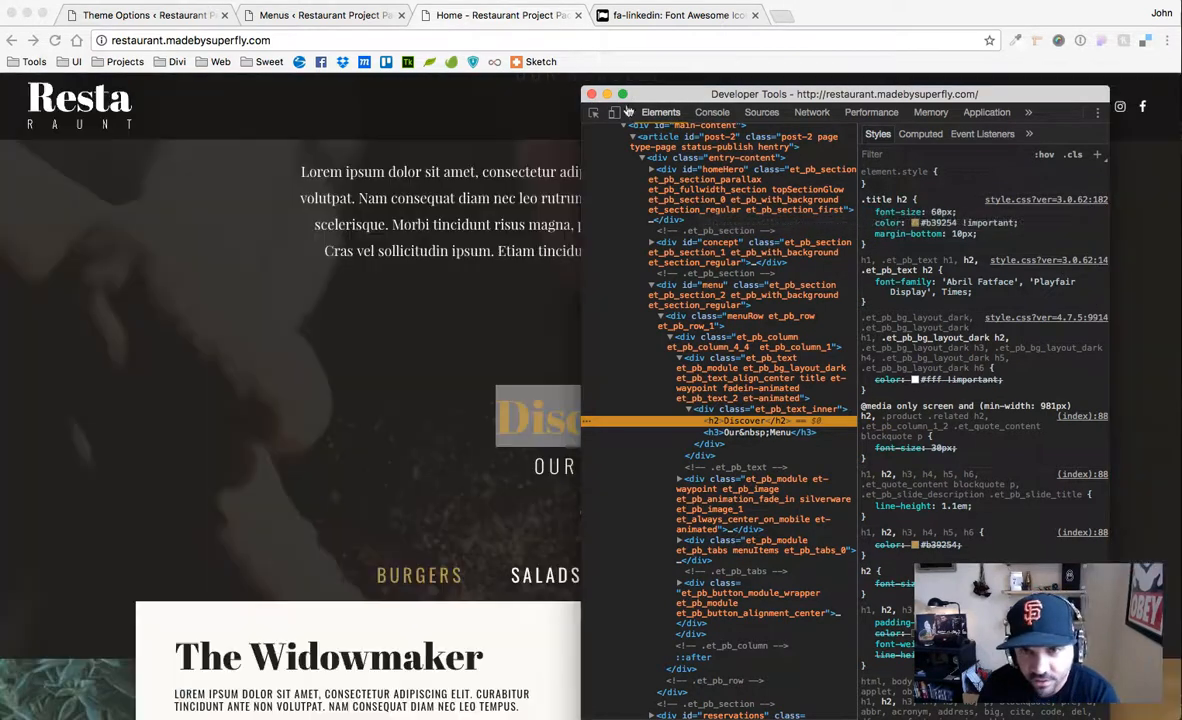
pyautogui.click(591, 93)
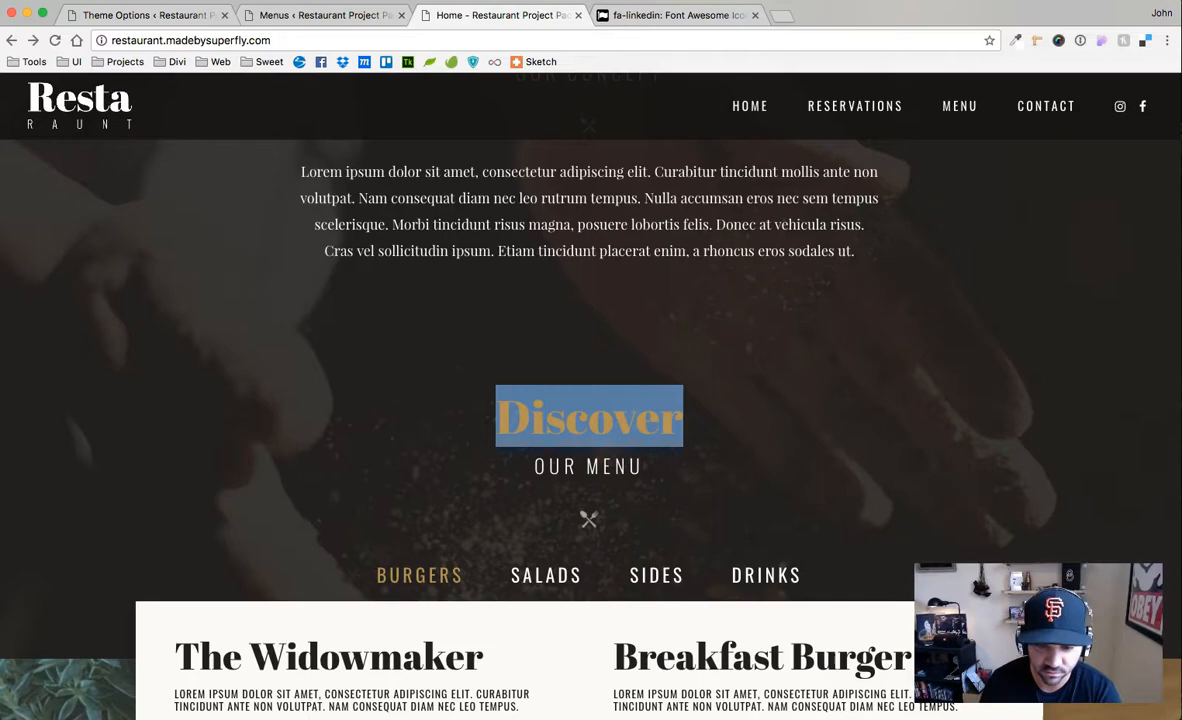
# Switch to style.css in Brackets and locate the color declaration in the .title h2 rule
pyautogui.press('super+Tab')
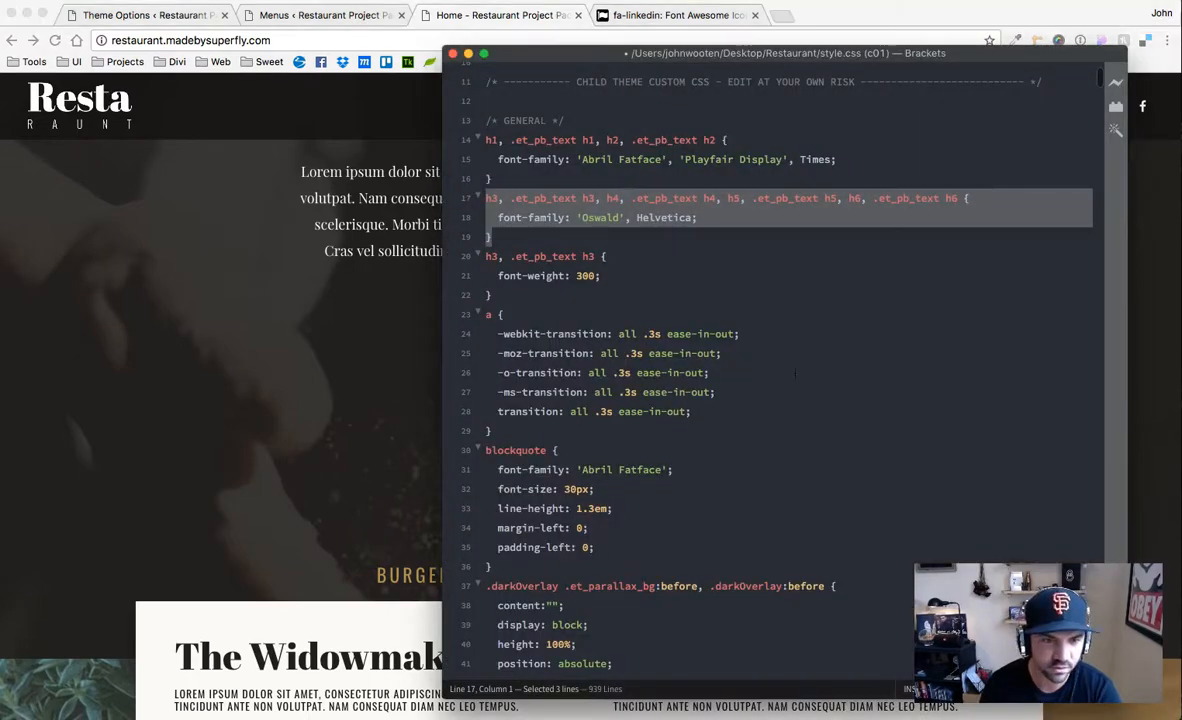
pyautogui.scroll(-20, 795, 373)
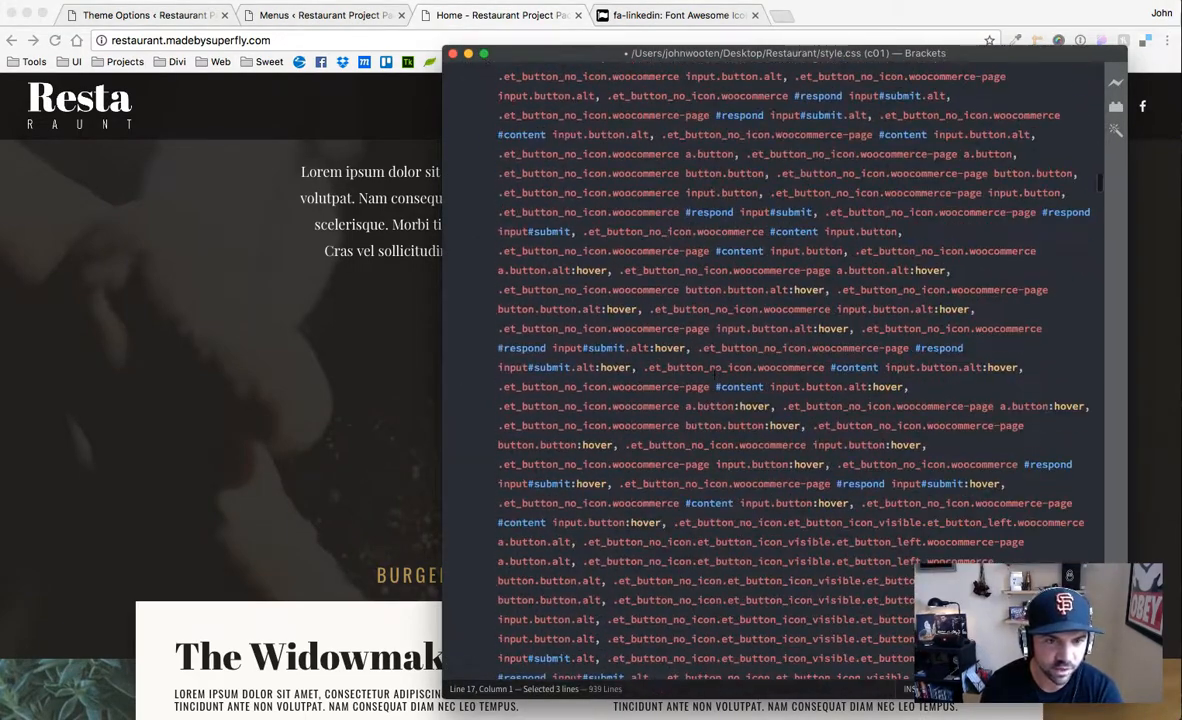
pyautogui.scroll(-10, 775, 370)
pyautogui.scroll(-12, 698, 375)
pyautogui.scroll(-2, 698, 375)
pyautogui.scroll(3, 698, 375)
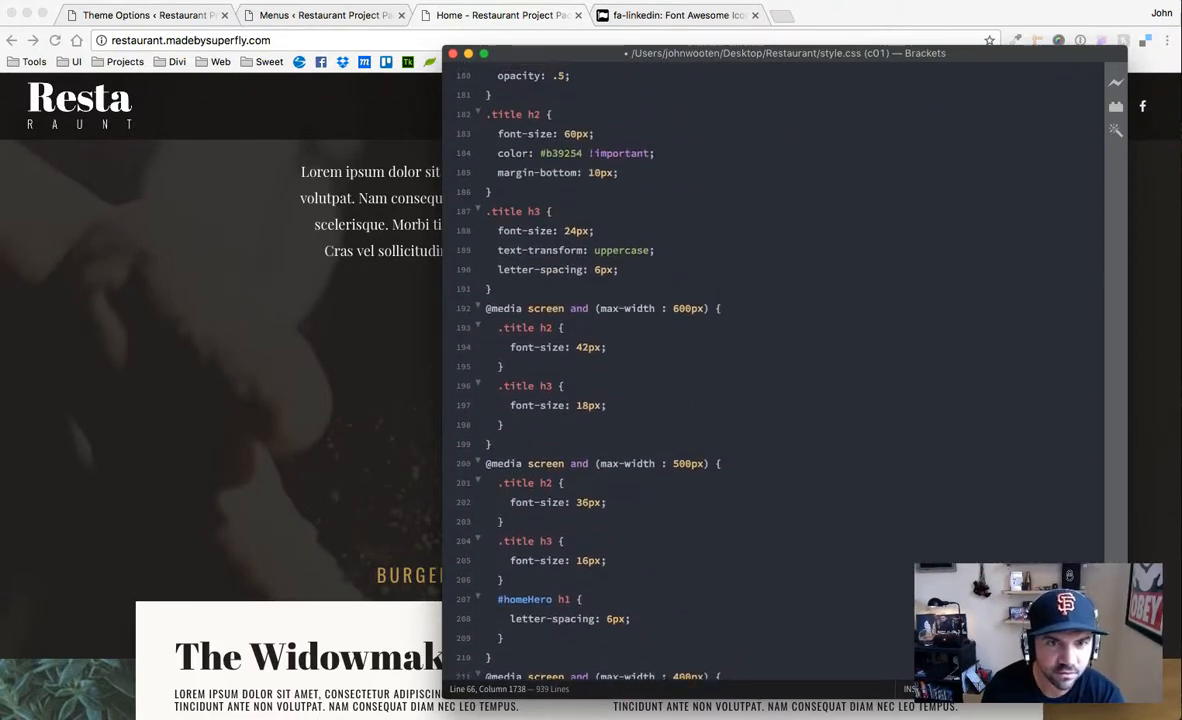
pyautogui.scroll(3, 775, 370)
pyautogui.click(565, 277)
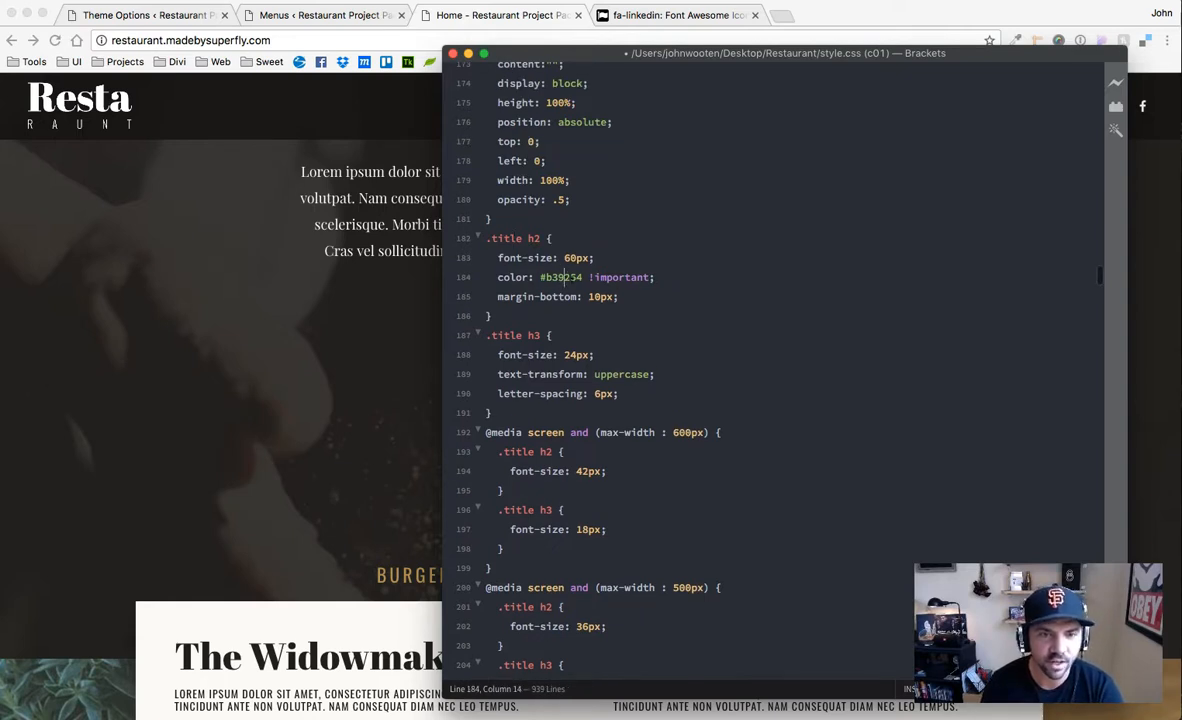
# Inspect the Discover heading in the browser and switch its .title h2 color declaration off and back on
pyautogui.click(388, 304)
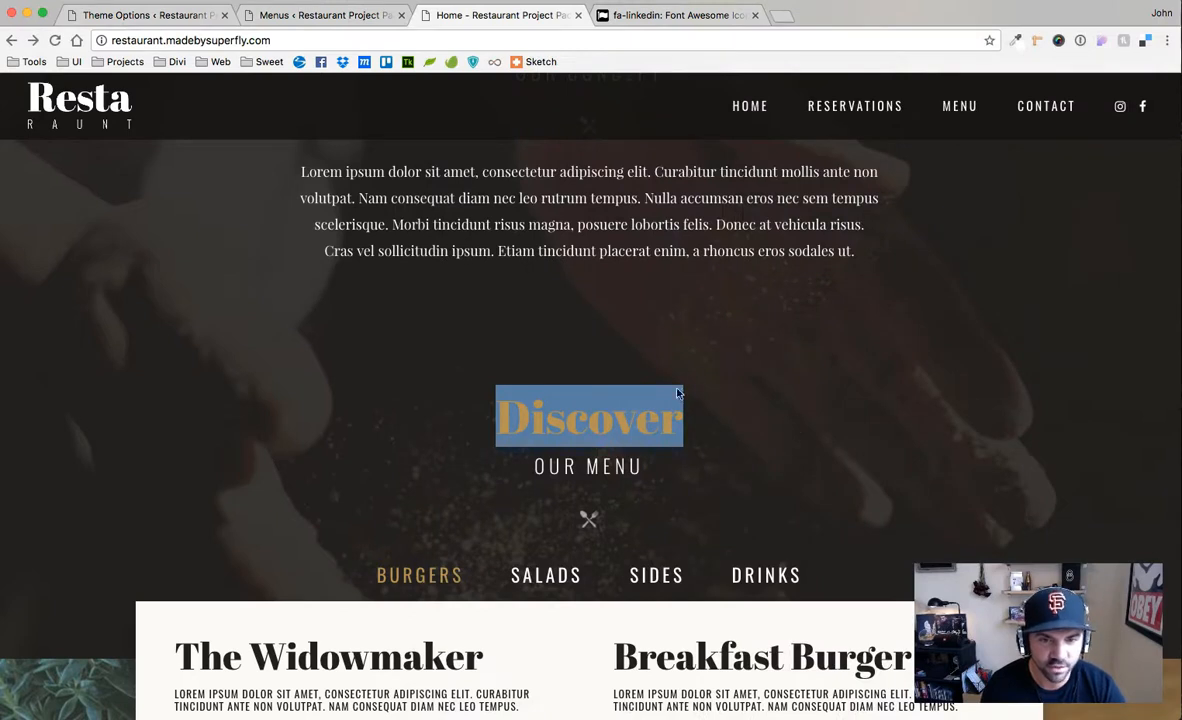
pyautogui.rightClick(633, 427)
pyautogui.click(674, 541)
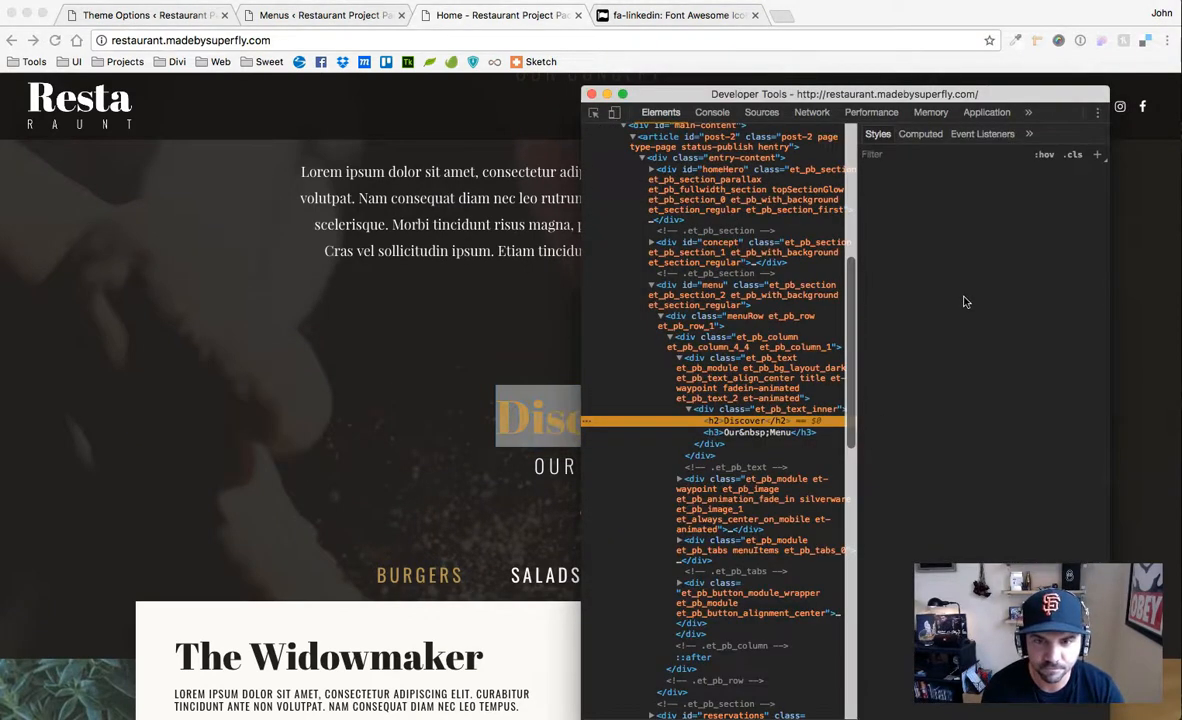
pyautogui.click(866, 223)
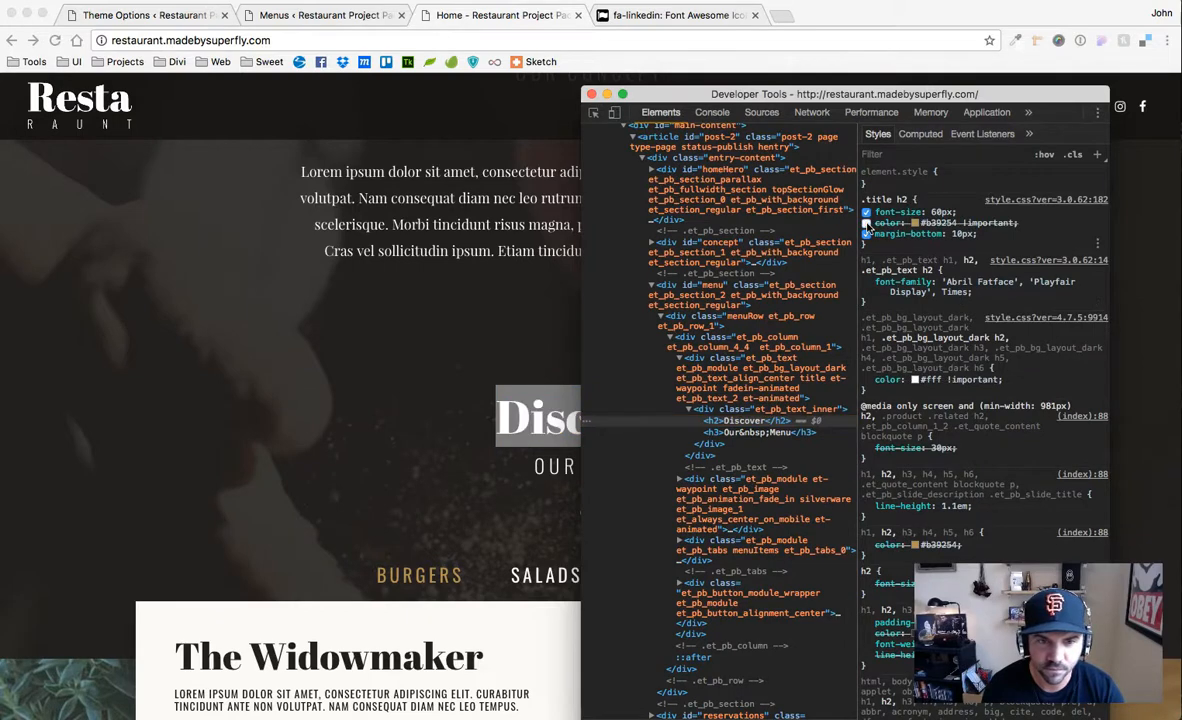
pyautogui.moveTo(693, 93); pyautogui.dragTo(931, 105)
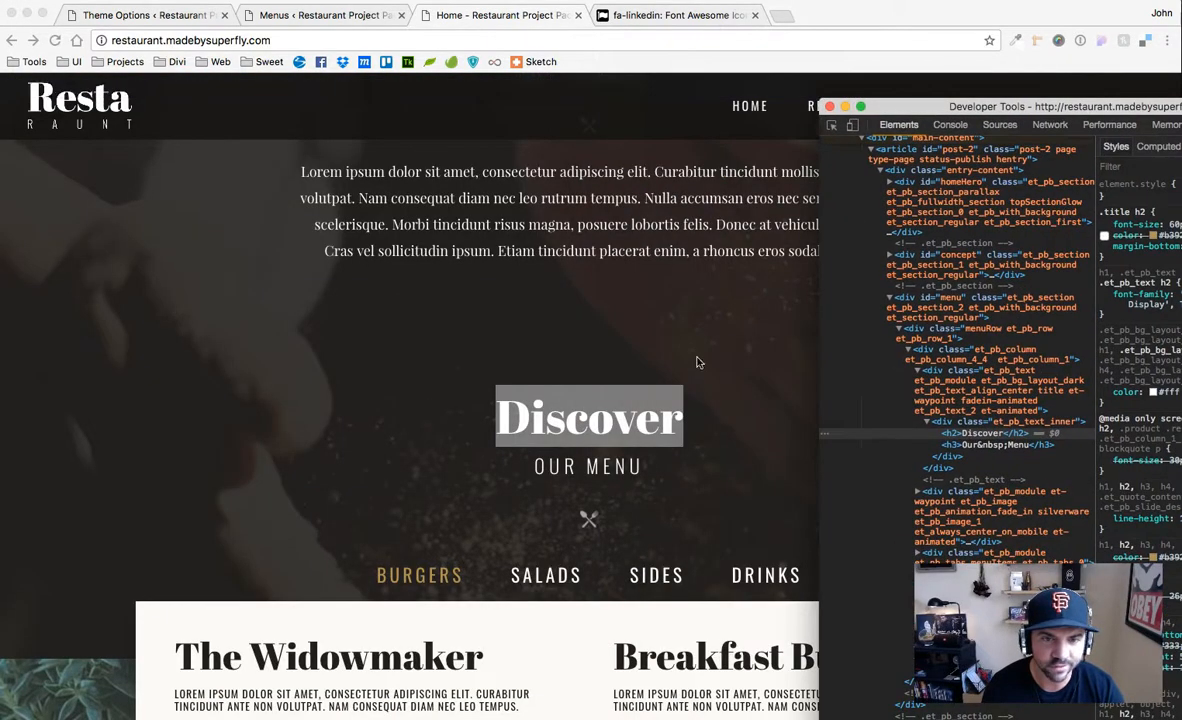
pyautogui.click(698, 362)
pyautogui.click(1180, 130)
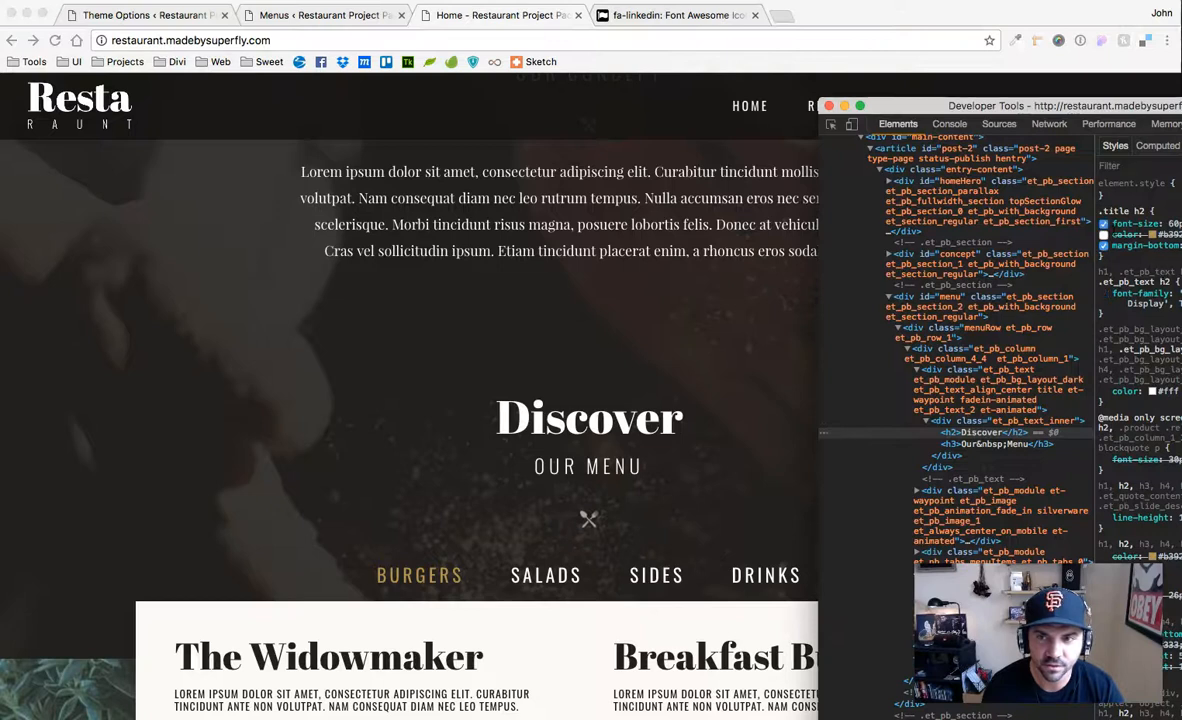
pyautogui.click(1104, 235)
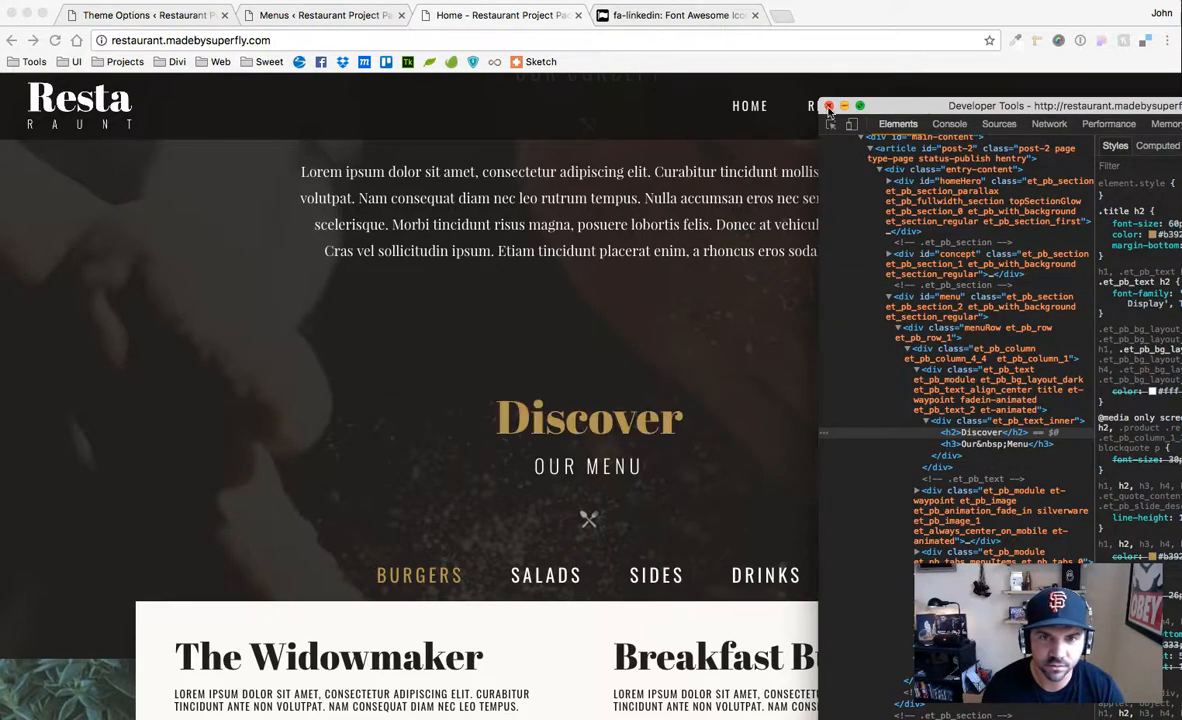
# Toggle the .title h2 color repeatedly while viewing the Fresh & Classic heading, and close the developer tools with it enabled
pyautogui.scroll(5, 615, 420)
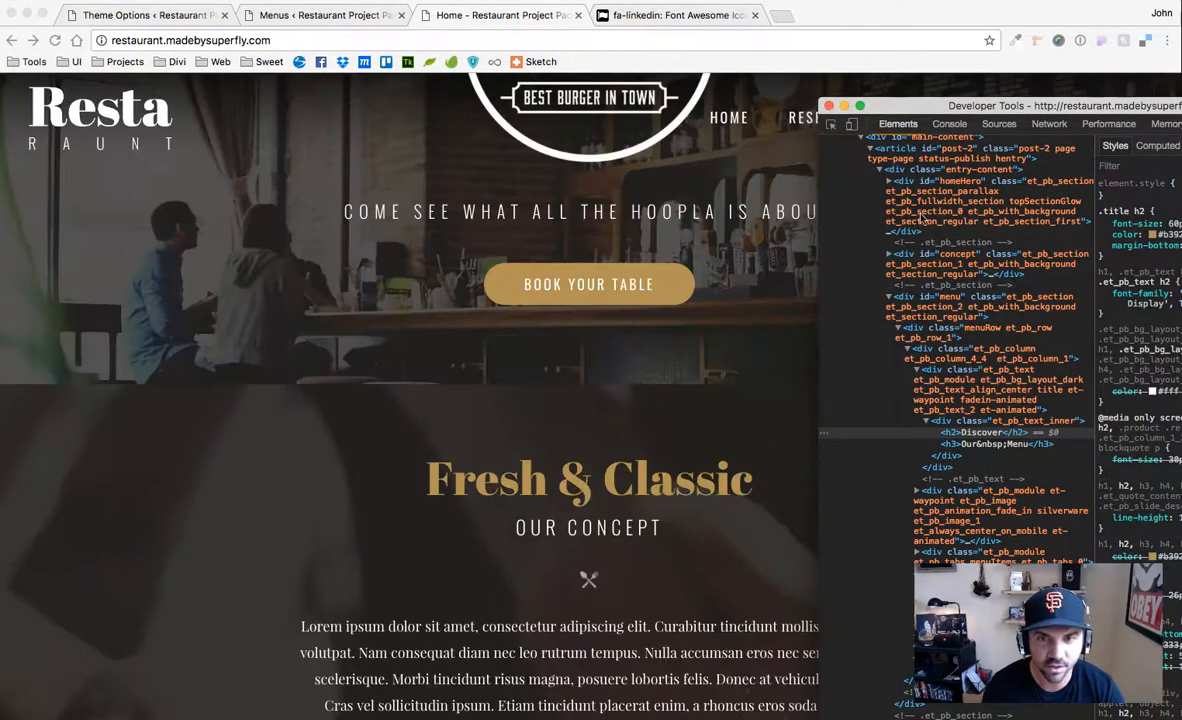
pyautogui.click(1104, 235)
pyautogui.click(1104, 235)
pyautogui.click(1104, 235)
pyautogui.click(1104, 235)
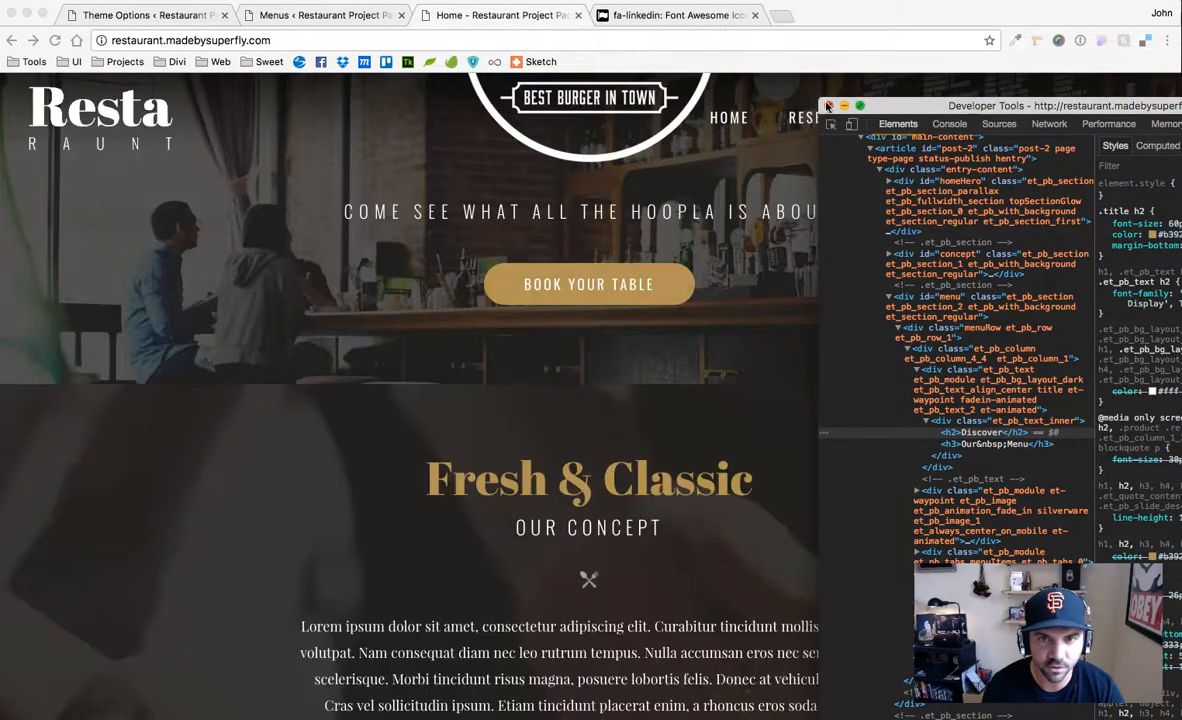
pyautogui.click(829, 106)
# Find the home page's food menu section, and examine the MENU TABS rules for it in style.css in Brackets
pyautogui.scroll(-2, 866, 455)
pyautogui.scroll(-6, 866, 455)
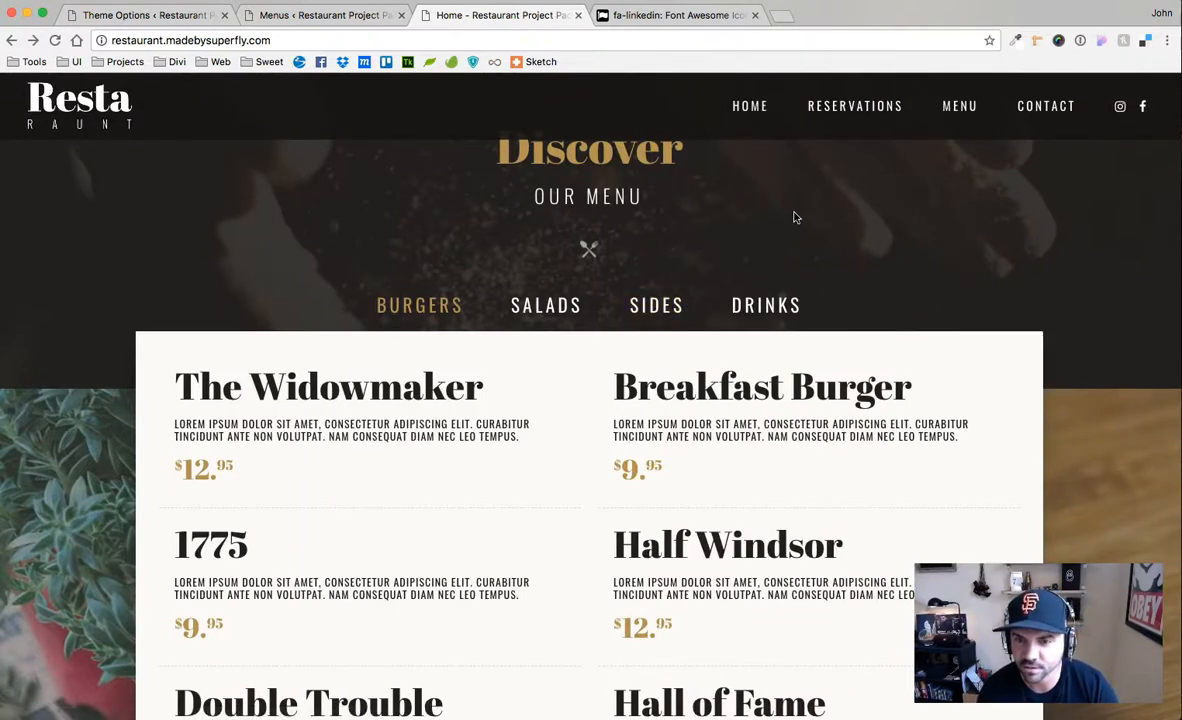
pyautogui.press('super+Tab')
pyautogui.scroll(10, 700, 380)
pyautogui.scroll(-20, 487, 392)
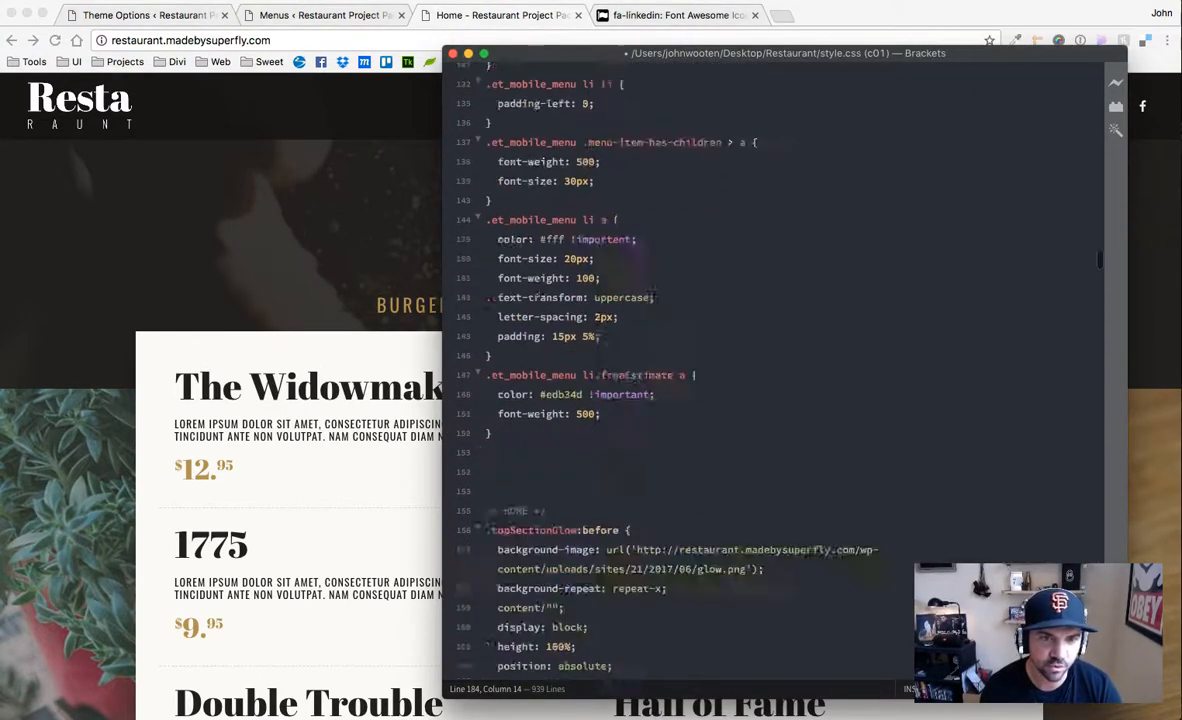
pyautogui.scroll(-10, 700, 380)
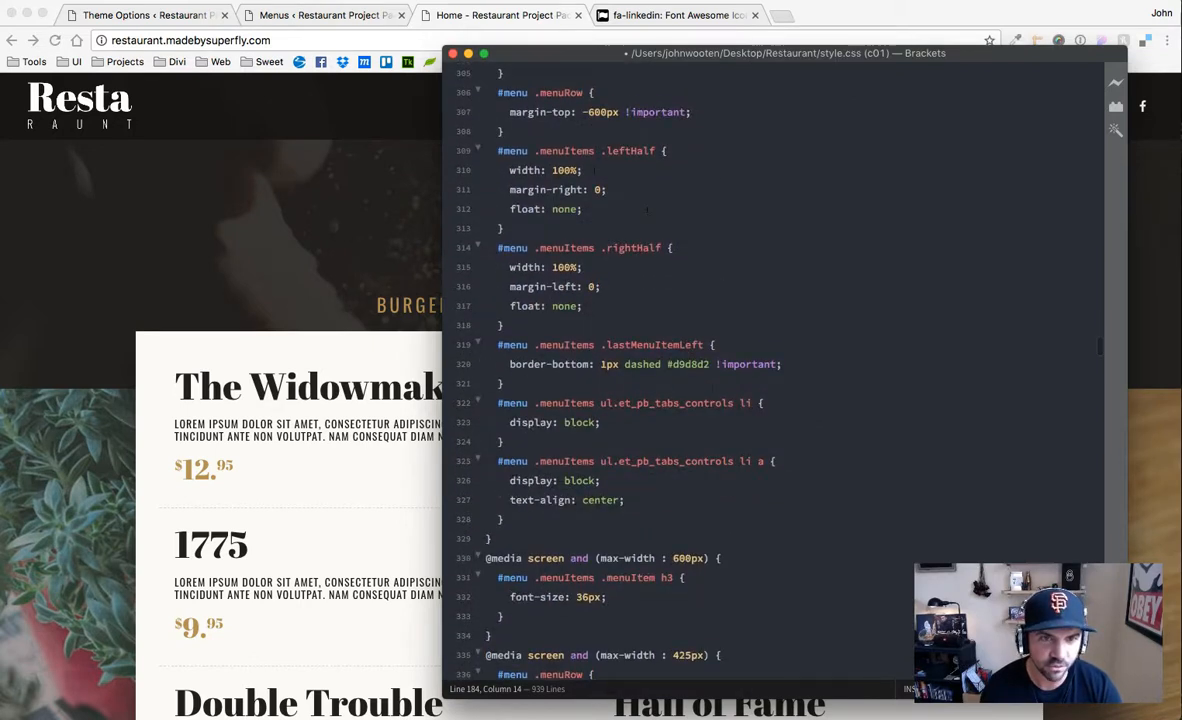
pyautogui.scroll(15, 821, 350)
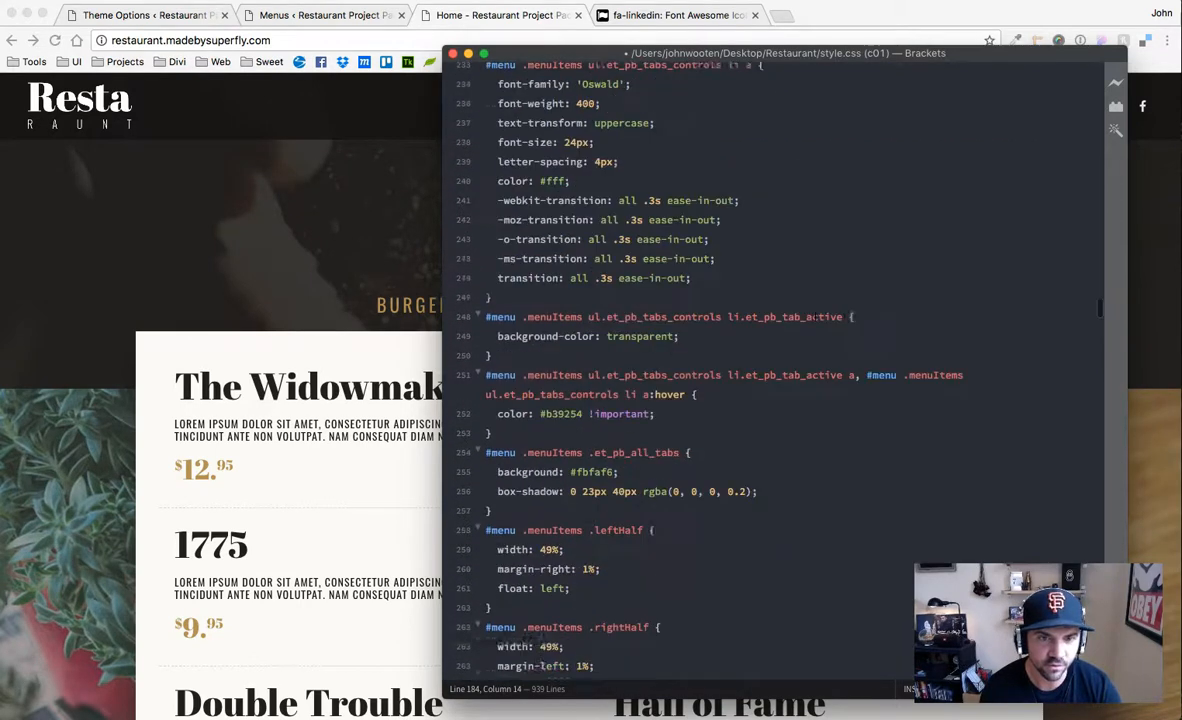
pyautogui.scroll(8, 813, 357)
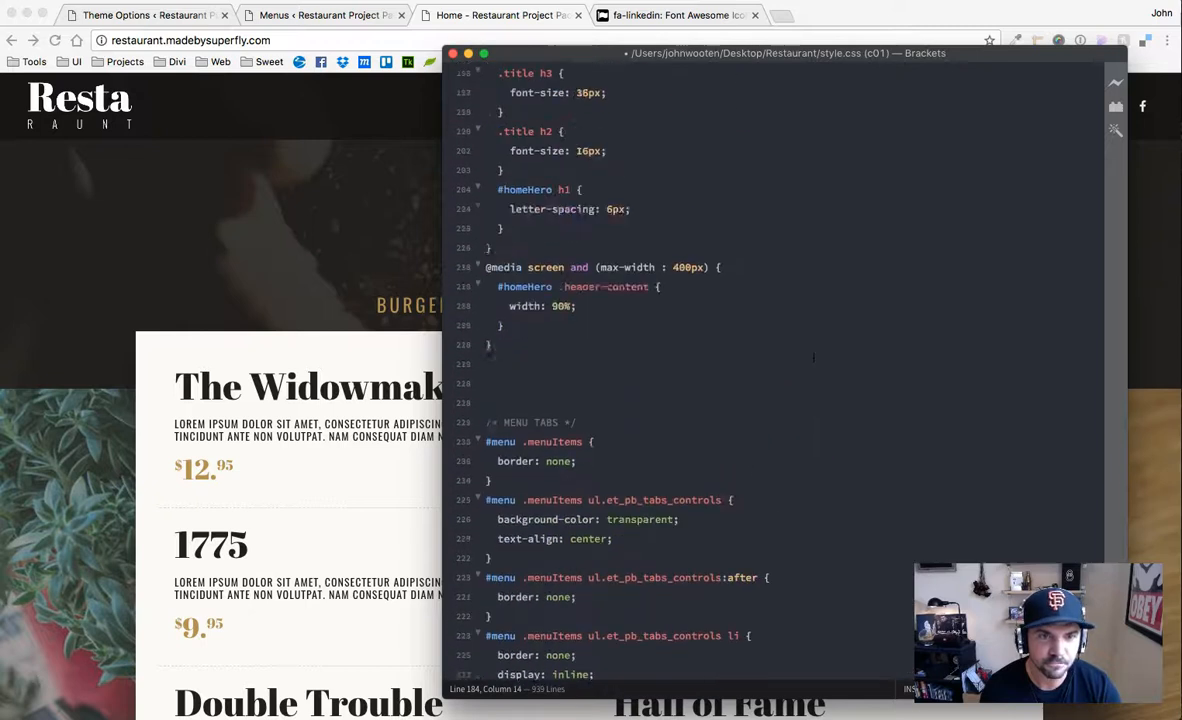
pyautogui.scroll(-5, 813, 357)
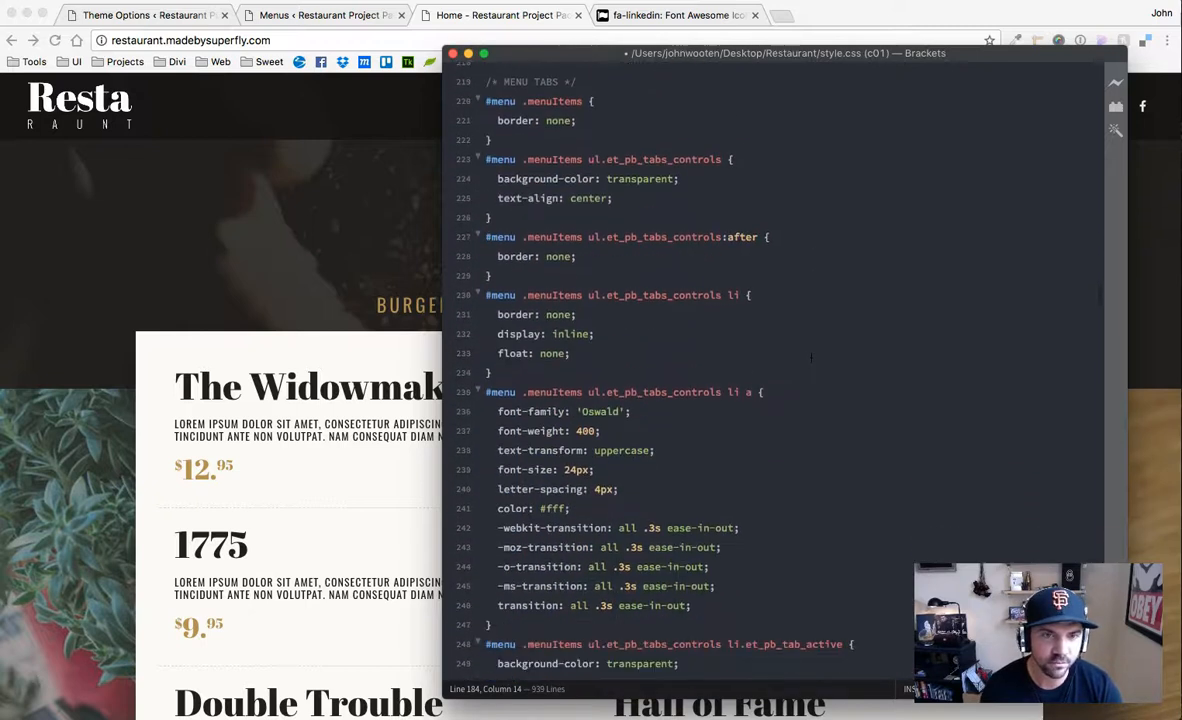
# Return to the WordPress admin, open the Home page for editing, and close the Font Awesome page
pyautogui.click(193, 287)
pyautogui.click(316, 10)
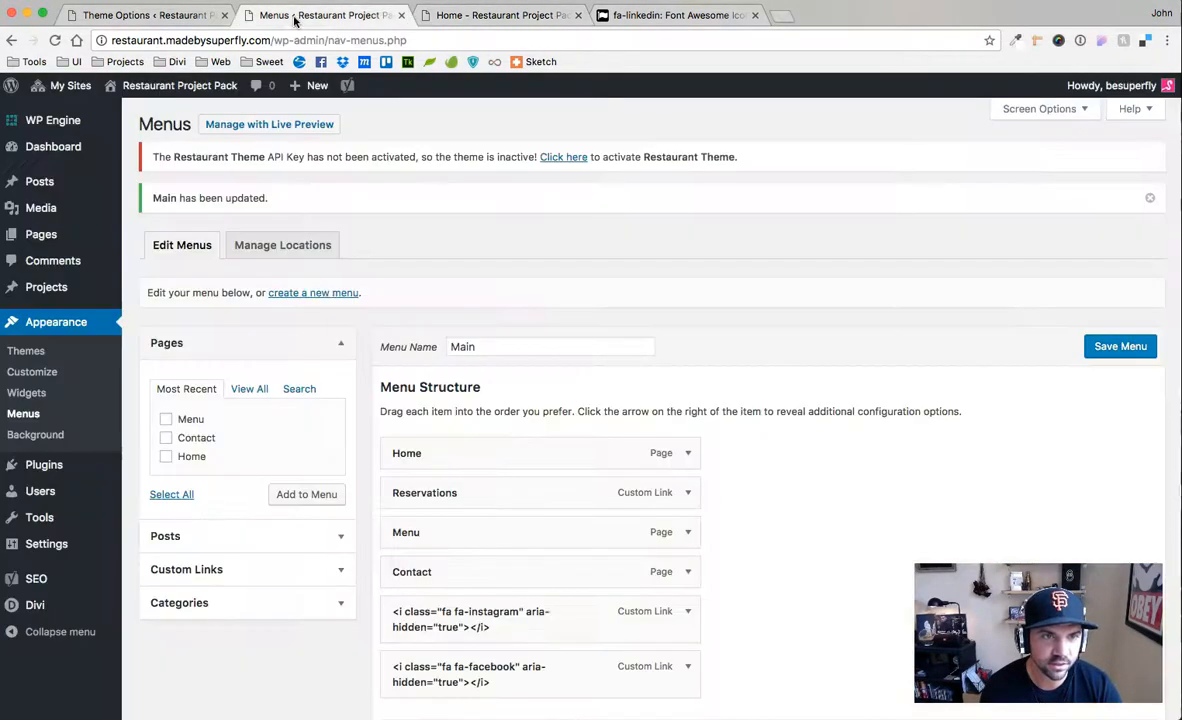
pyautogui.click(38, 236)
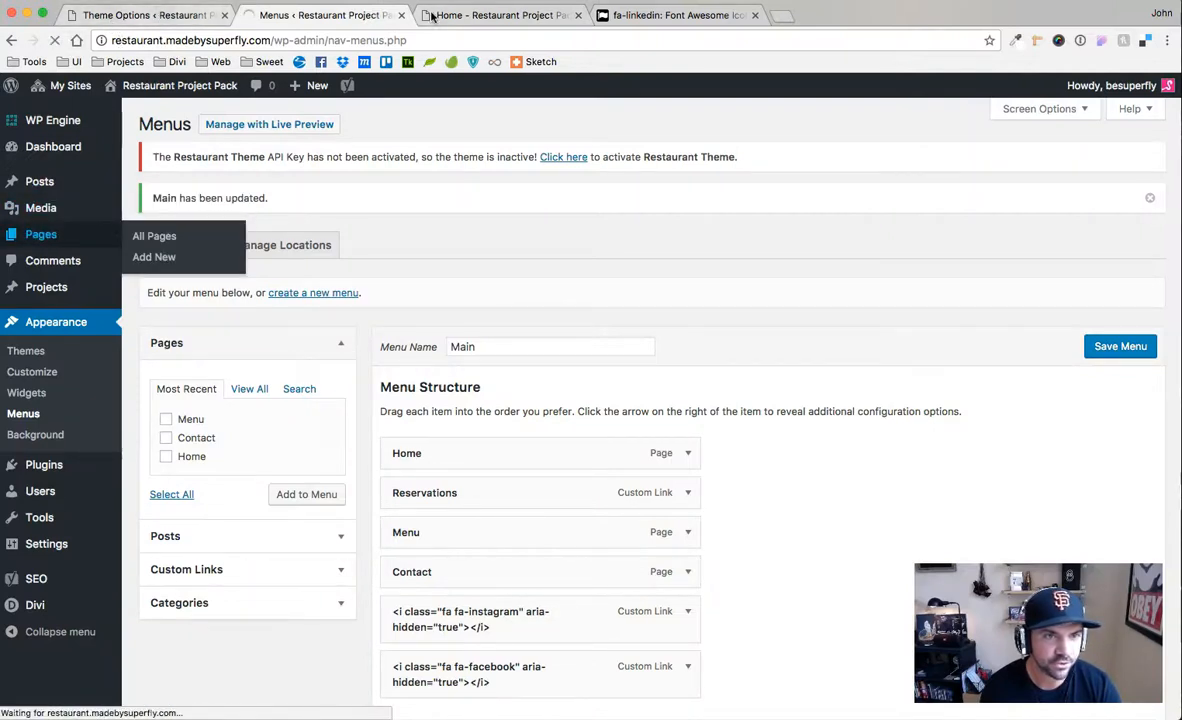
pyautogui.click(757, 16)
pyautogui.click(188, 325)
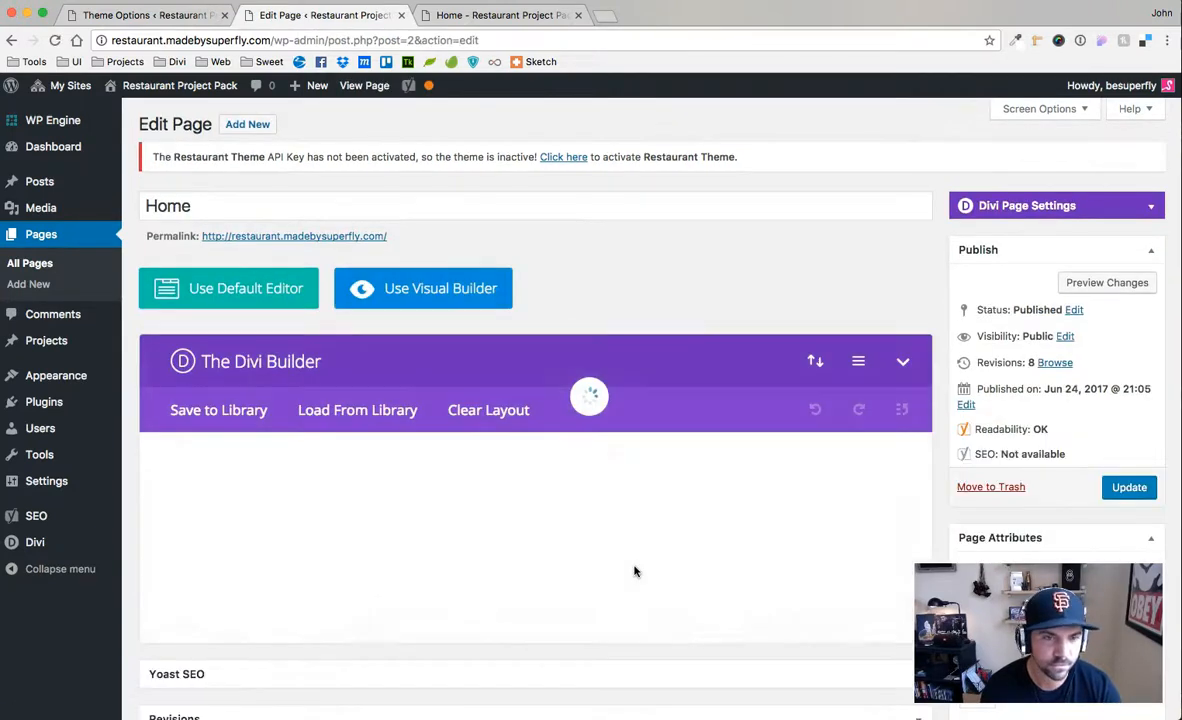
# Open the settings of the Tabs module in the Menu section and compare them with the tabs on the live home page
pyautogui.scroll(-10, 636, 565)
pyautogui.scroll(-1, 636, 562)
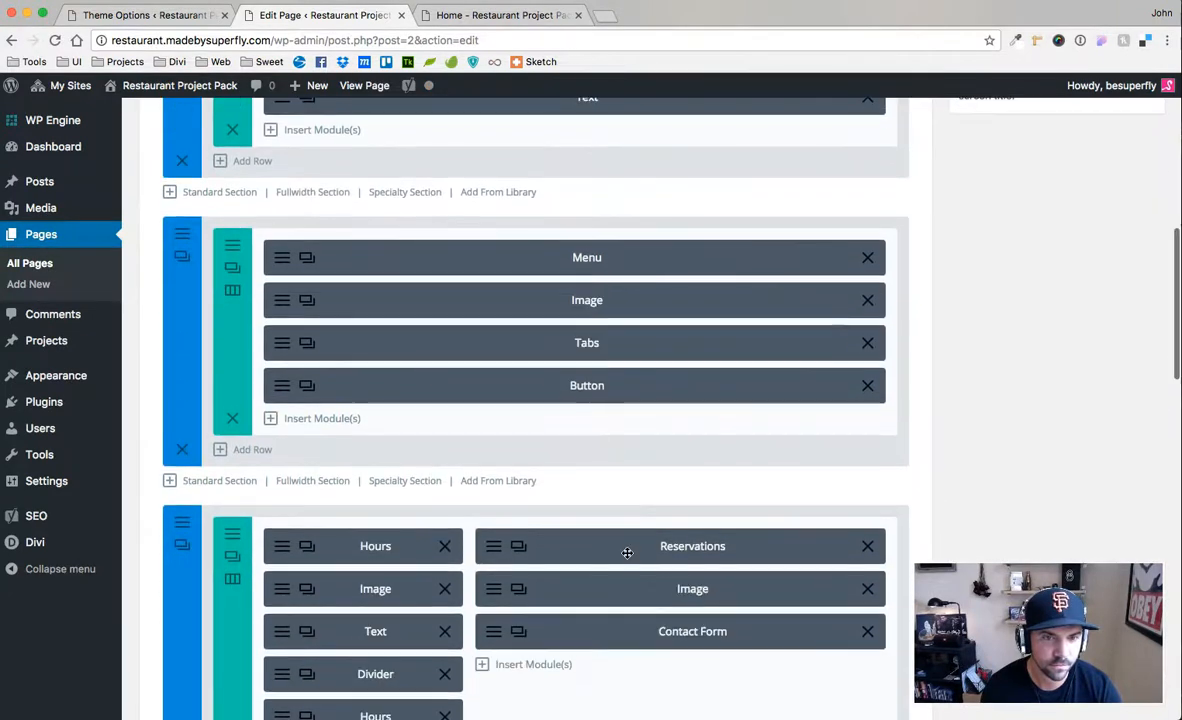
pyautogui.click(282, 343)
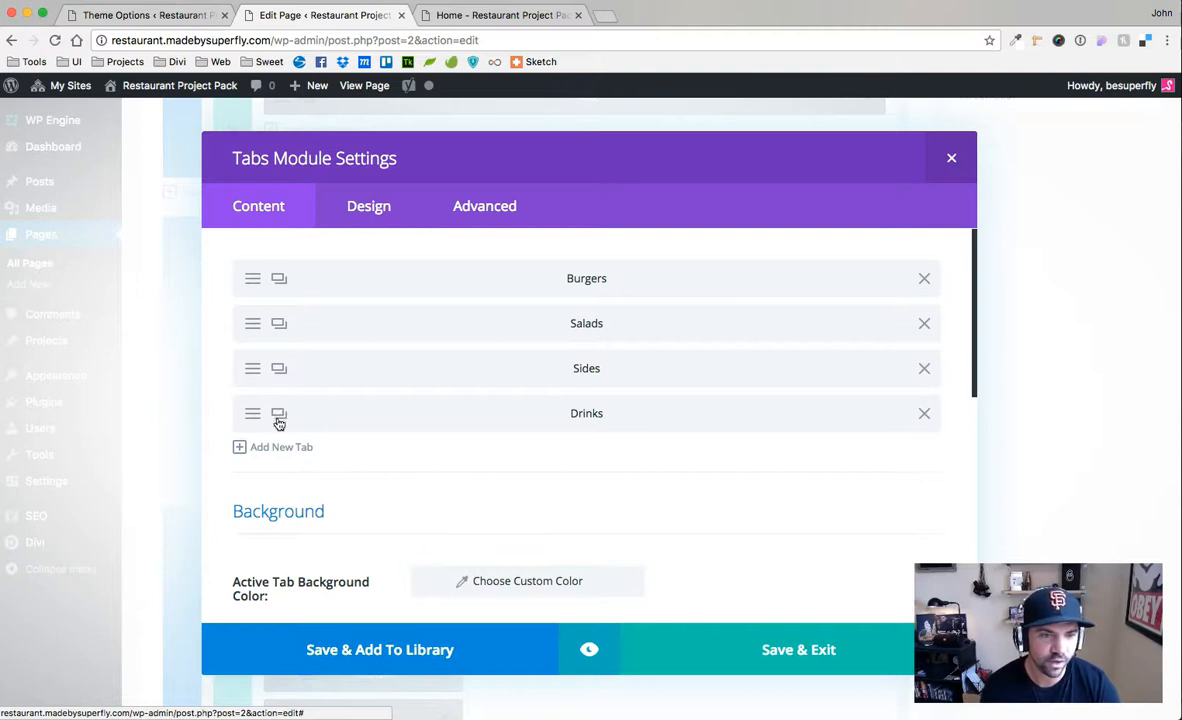
pyautogui.click(422, 15)
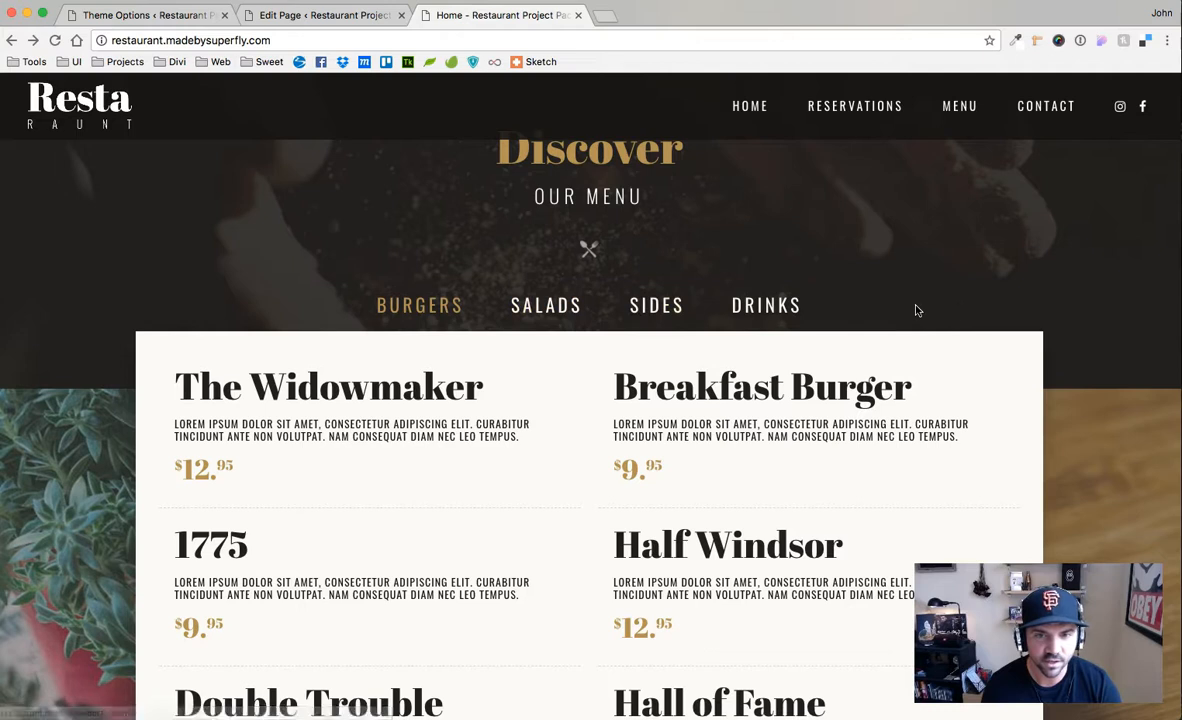
pyautogui.click(322, 18)
# Duplicate the Drinks tab, set the copy's title to "Bar", and save the tab and the Tabs module
pyautogui.click(279, 416)
pyautogui.click(253, 459)
pyautogui.press('super+a')
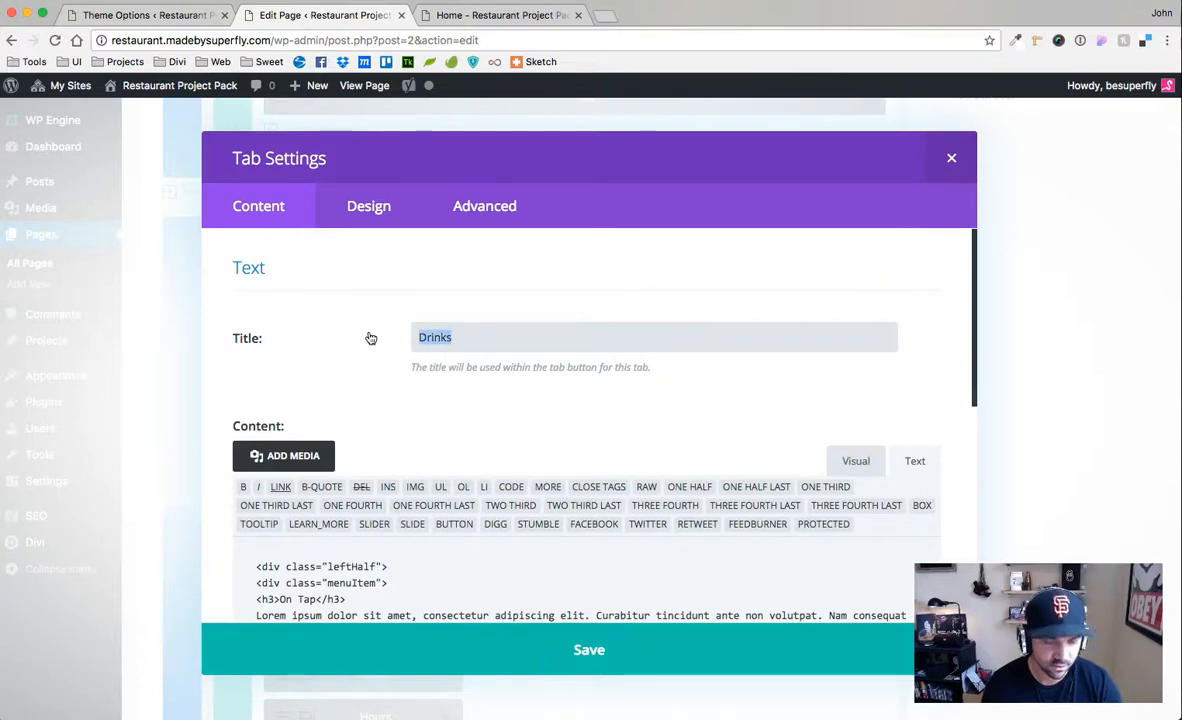
pyautogui.write('Bar')
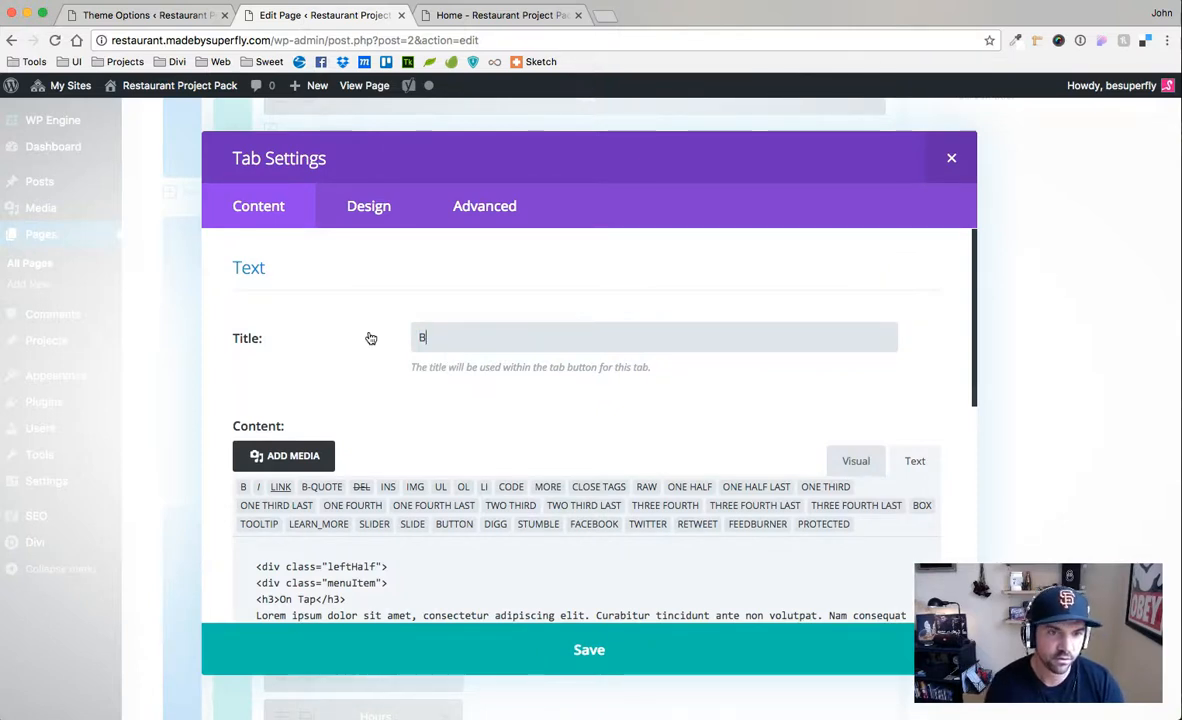
pyautogui.click(565, 640)
pyautogui.click(783, 650)
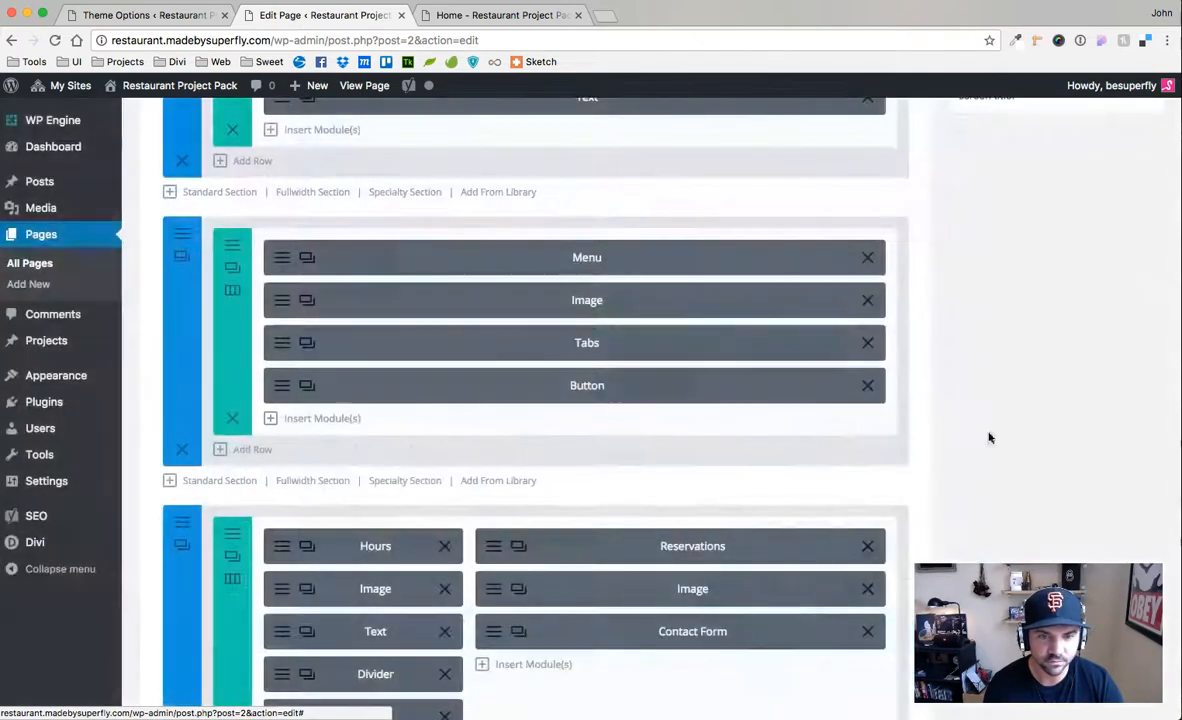
# Update the Home page in WordPress and switch to the live restaurant home page
pyautogui.scroll(10, 1121, 261)
pyautogui.click(1129, 448)
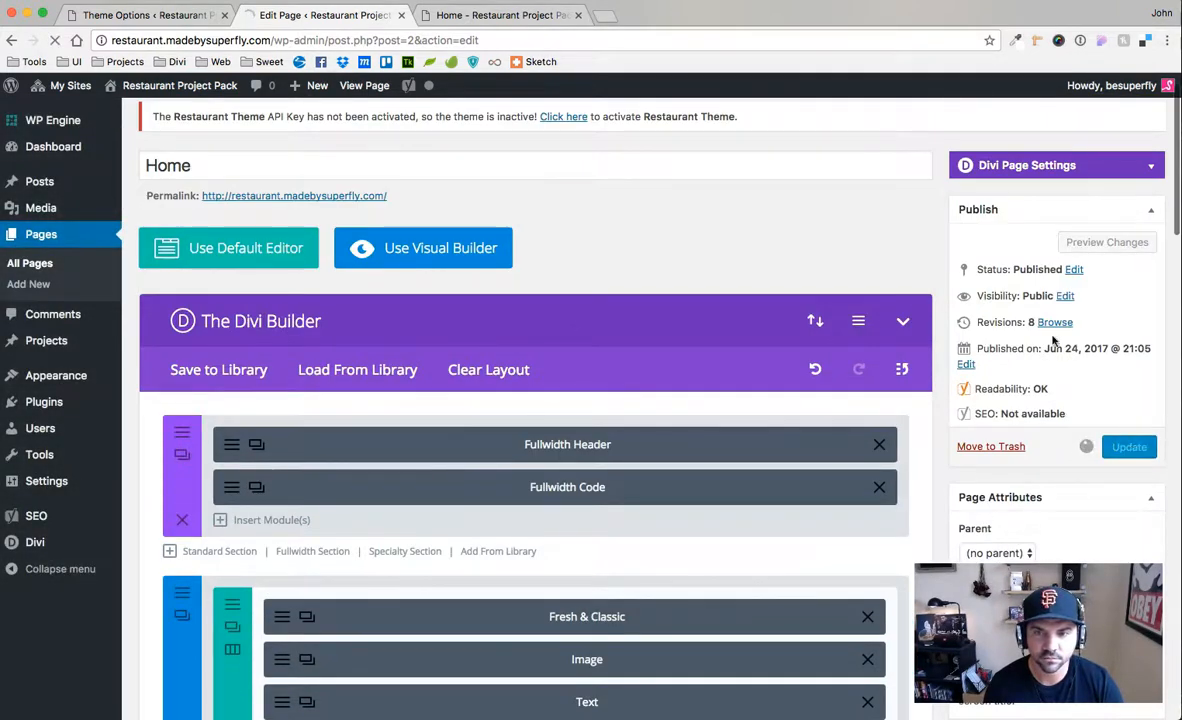
pyautogui.click(508, 22)
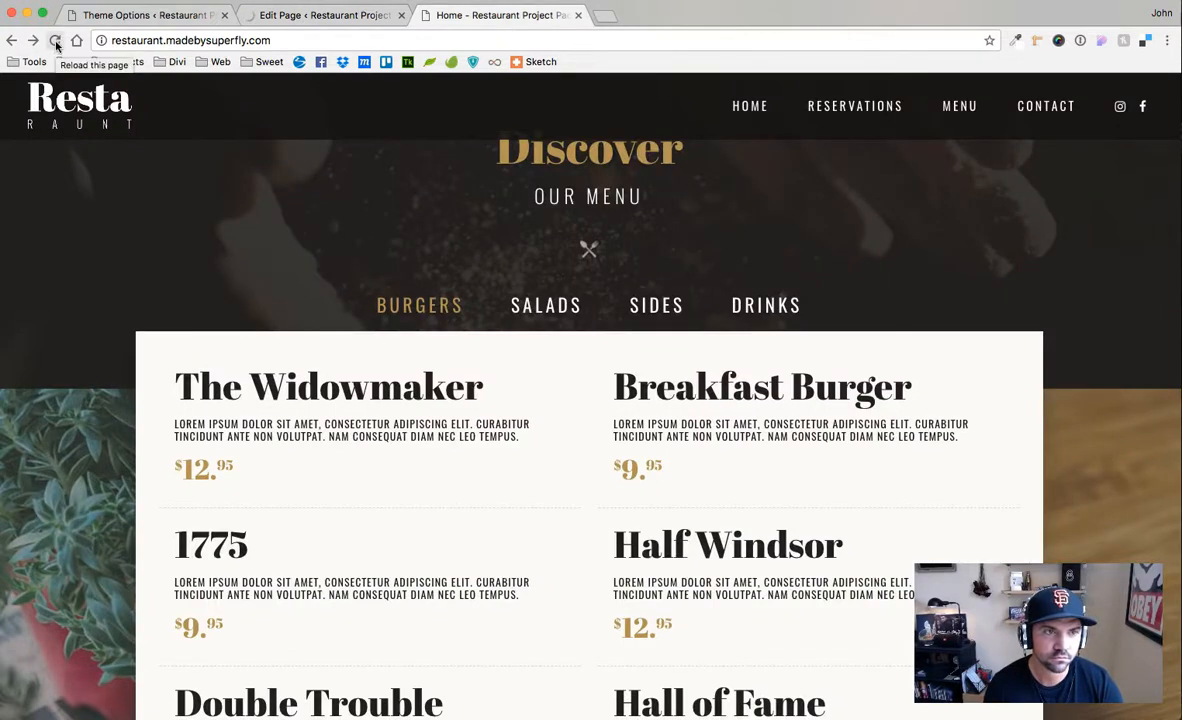
# Reload the live home page and narrow the browser window to check how the five menu tabs wrap
pyautogui.click(56, 42)
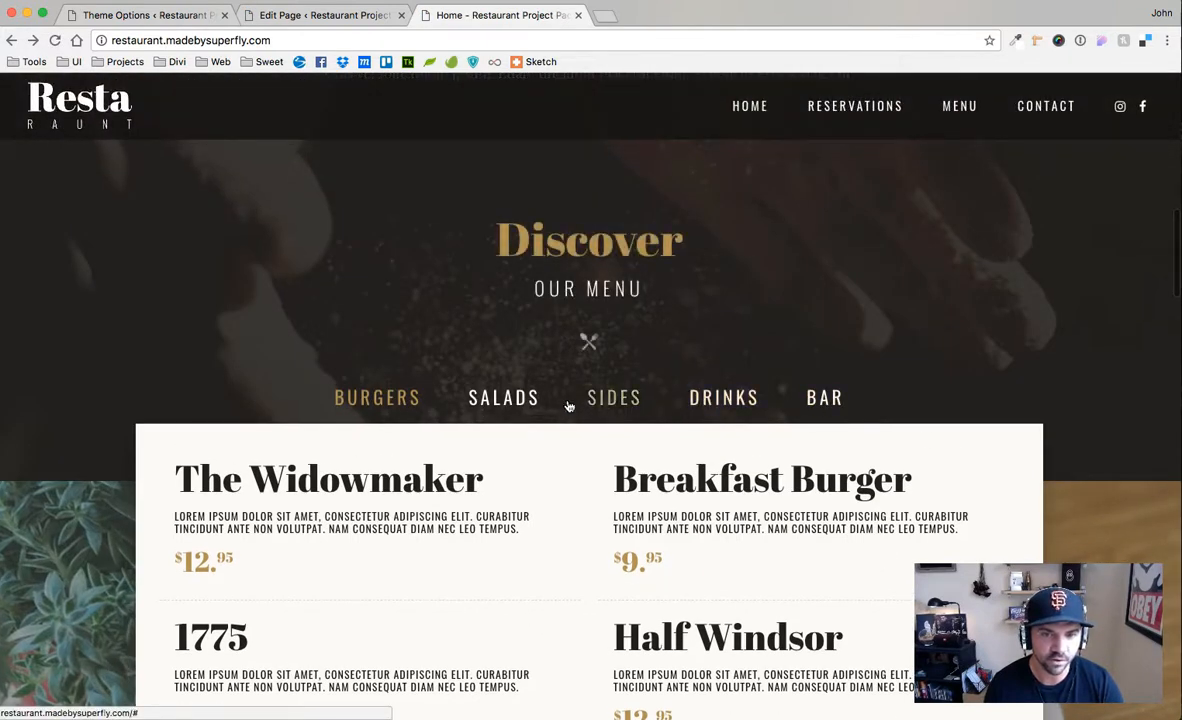
pyautogui.moveTo(1177, 341); pyautogui.dragTo(606, 353)
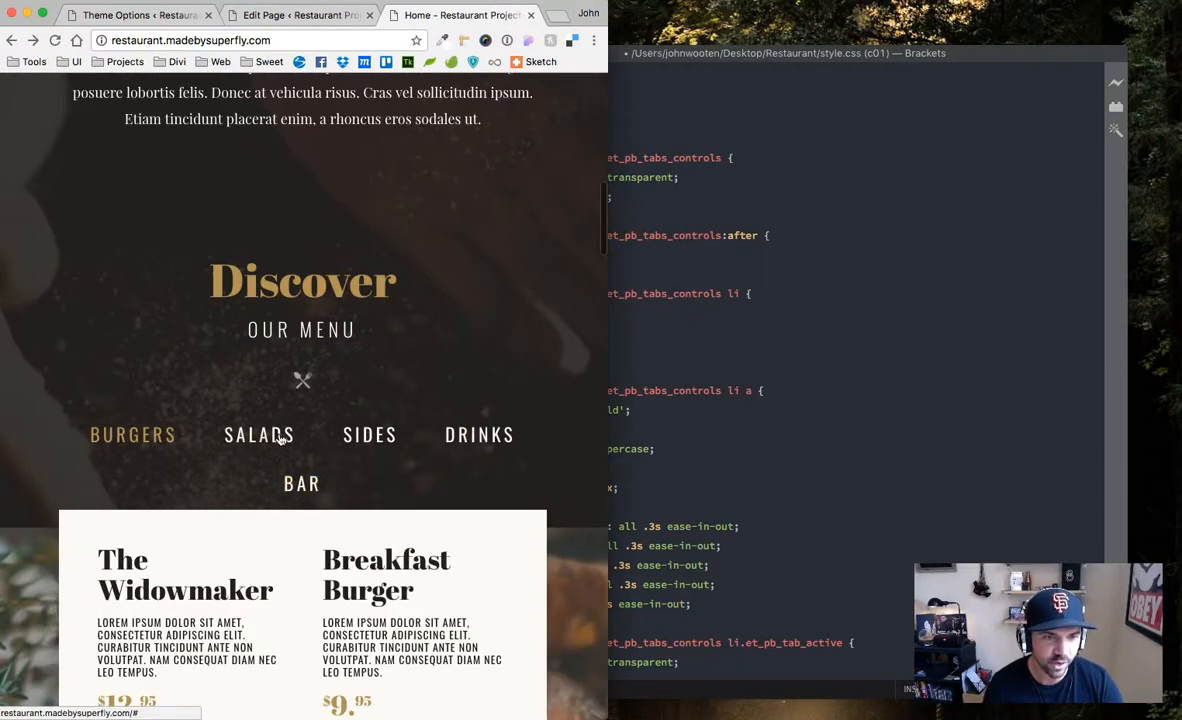
pyautogui.moveTo(607, 405)
pyautogui.mouseDown()
pyautogui.moveTo(548, 411)
pyautogui.moveTo(618, 404)
pyautogui.mouseUp()
# Switch to style.css in Brackets and review the menu tab and menu item rules
pyautogui.click(679, 380)
pyautogui.scroll(-1, 765, 437)
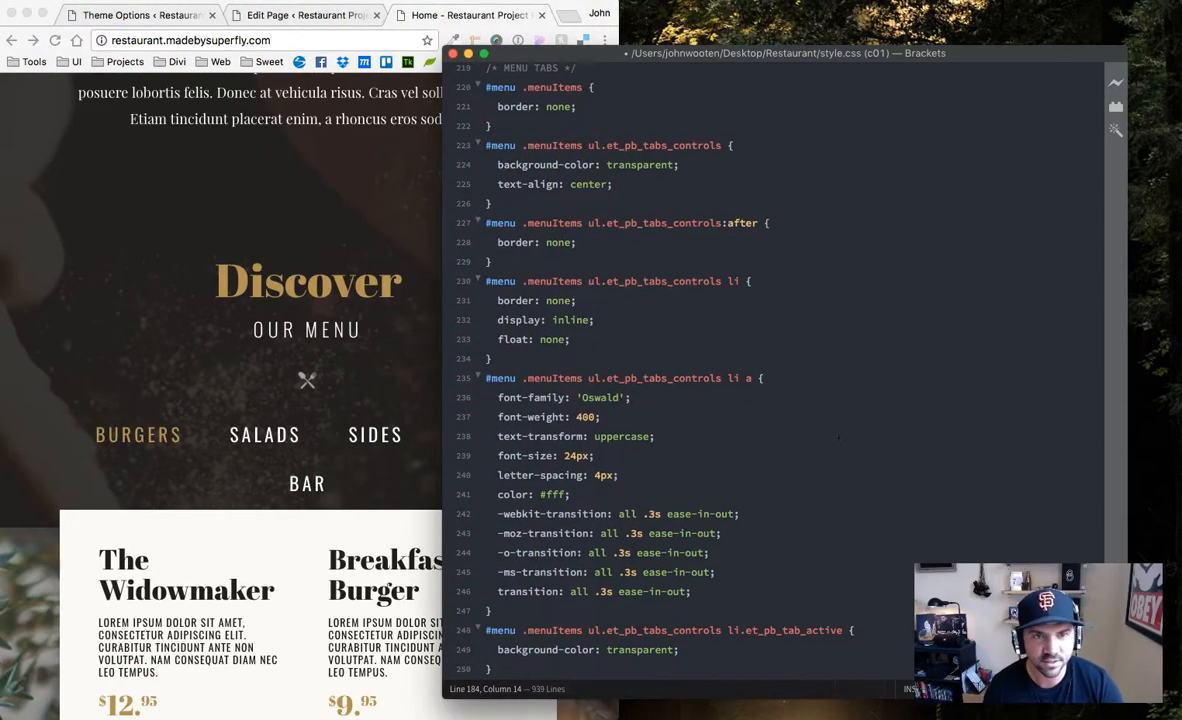
pyautogui.scroll(-10, 767, 436)
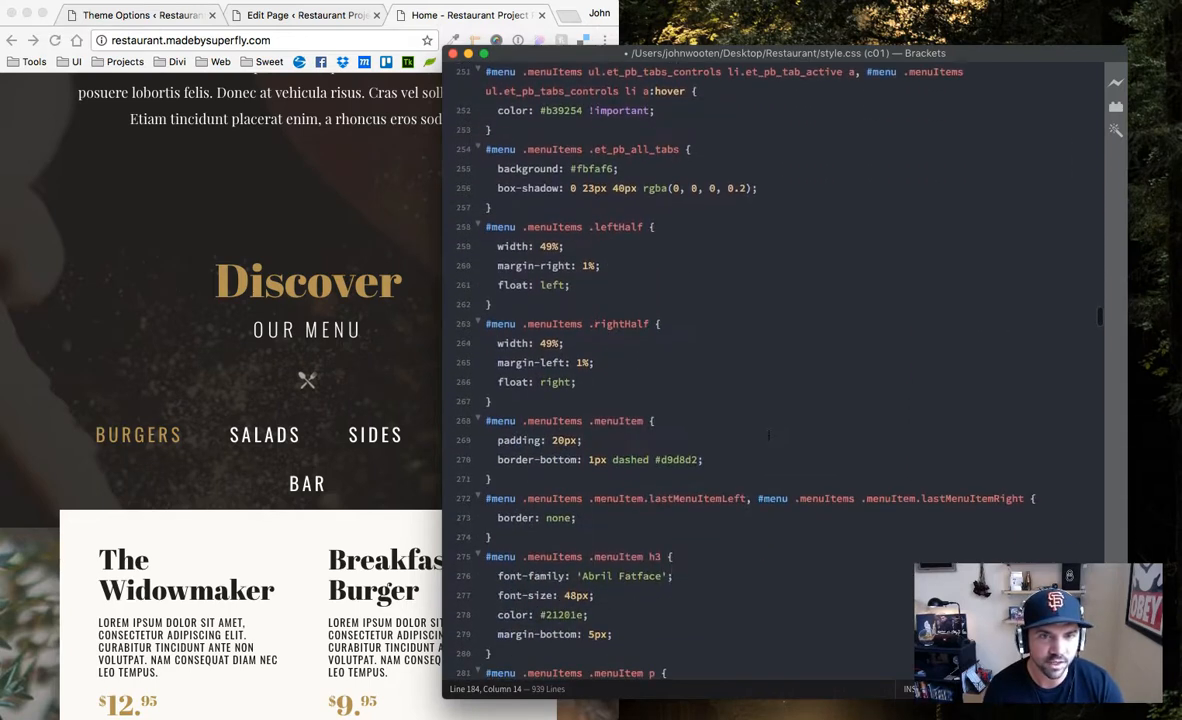
pyautogui.scroll(-5, 772, 435)
# Narrow the browser further until the tabs stack, and inspect the Sides tab's CSS, toggling its text-align rule off and on
pyautogui.click(398, 491)
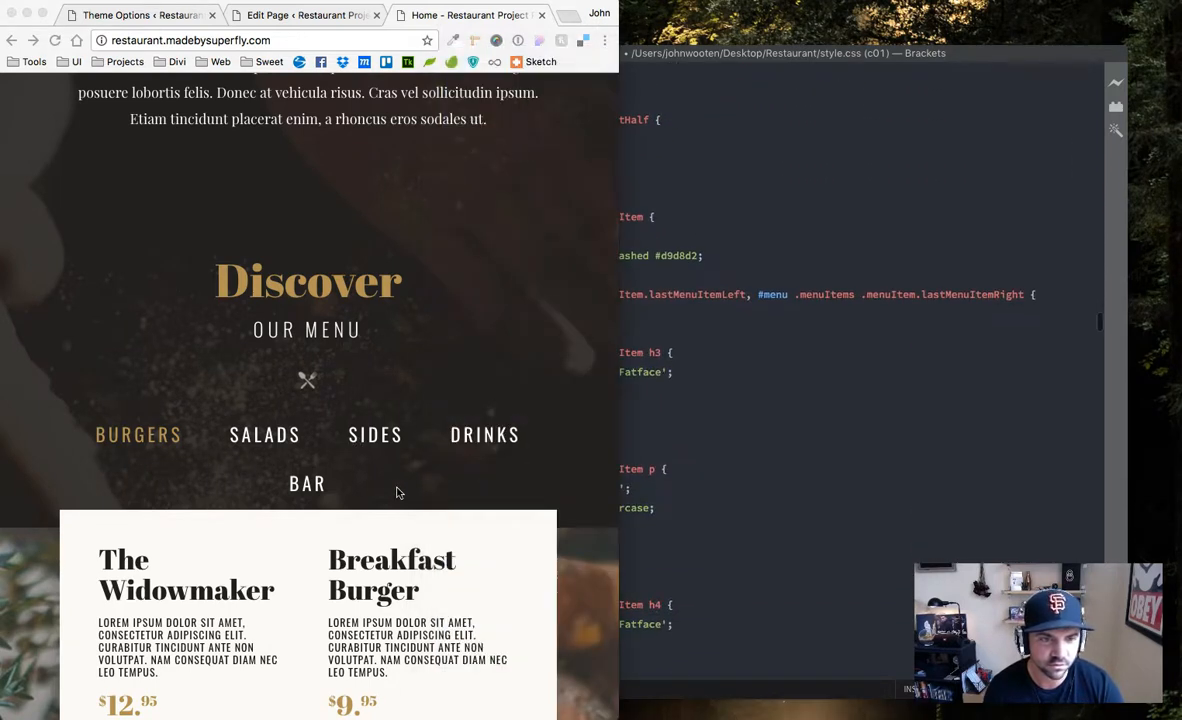
pyautogui.moveTo(619, 447); pyautogui.dragTo(572, 447)
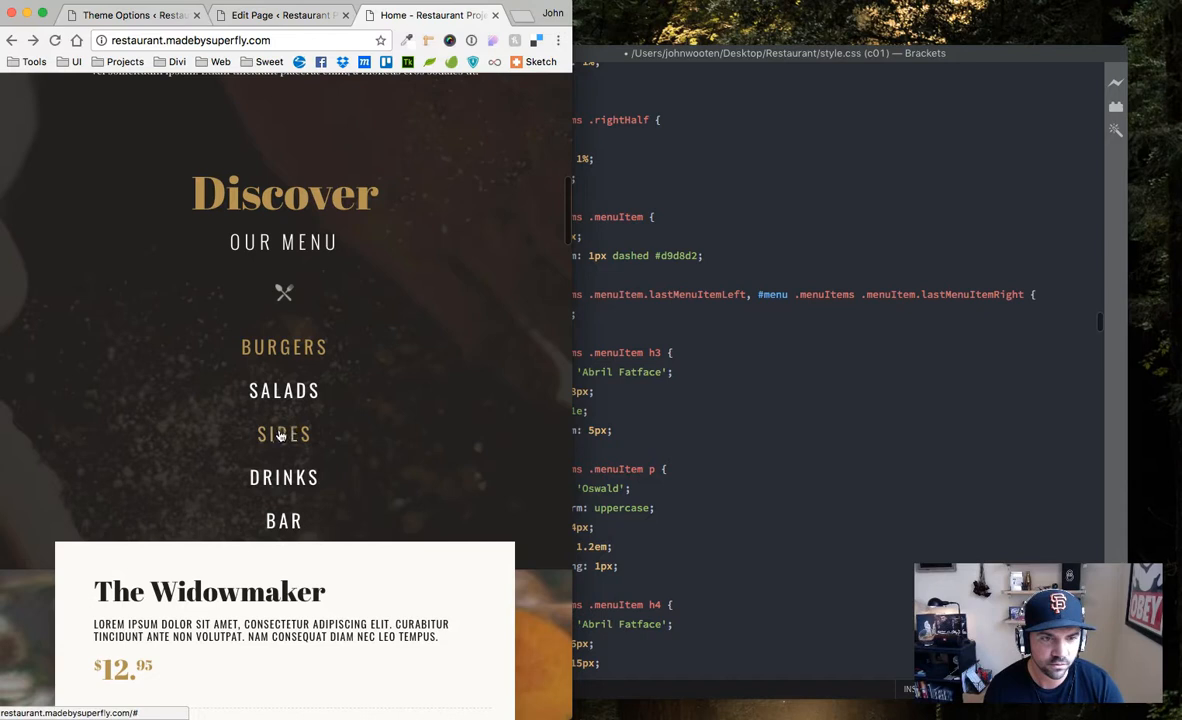
pyautogui.rightClick(283, 432)
pyautogui.click(344, 609)
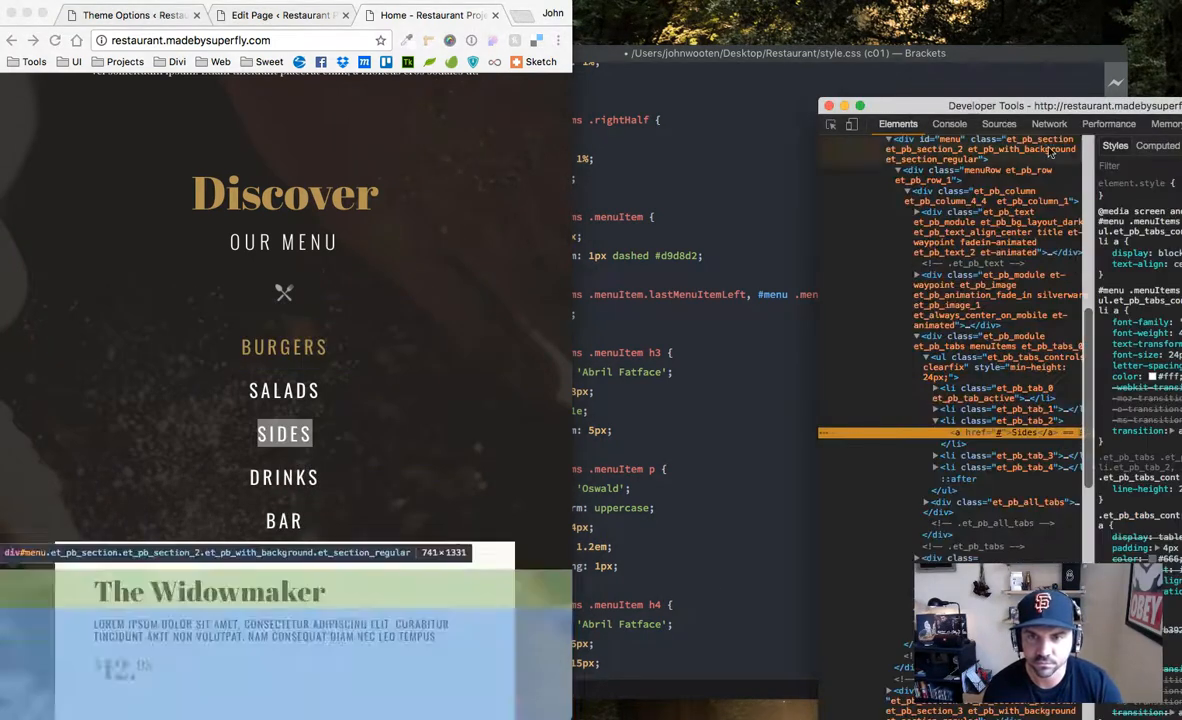
pyautogui.moveTo(1082, 108); pyautogui.dragTo(897, 99)
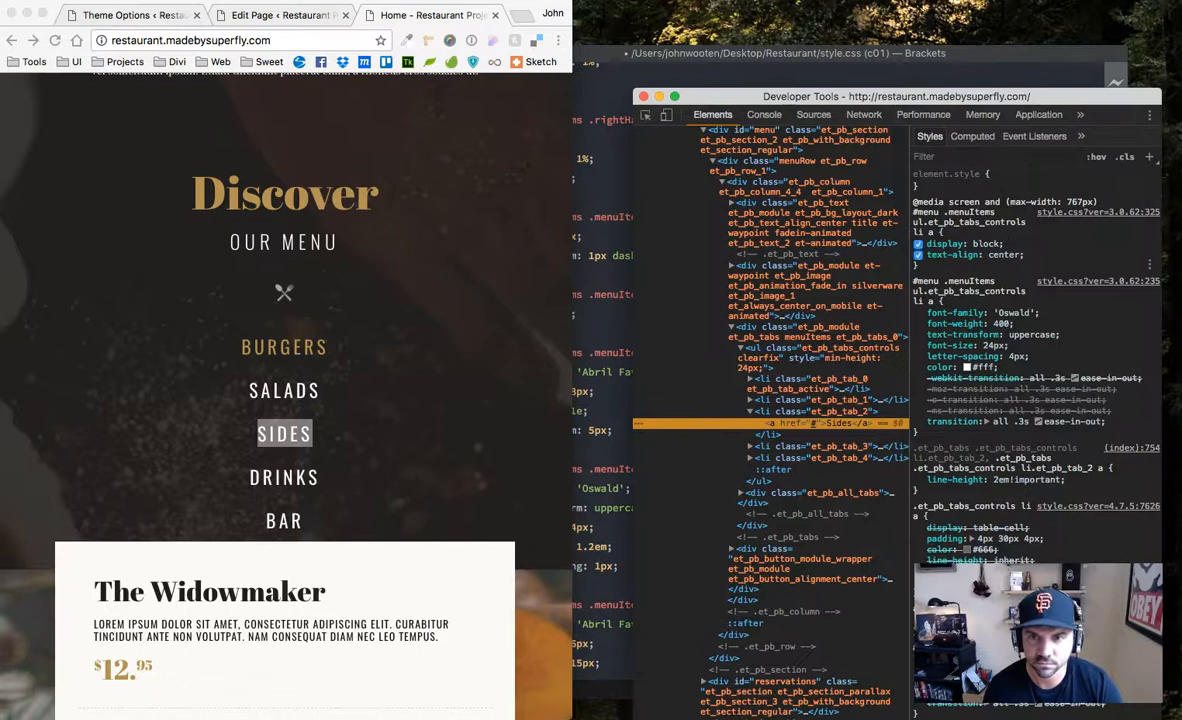
pyautogui.click(919, 254)
pyautogui.click(919, 254)
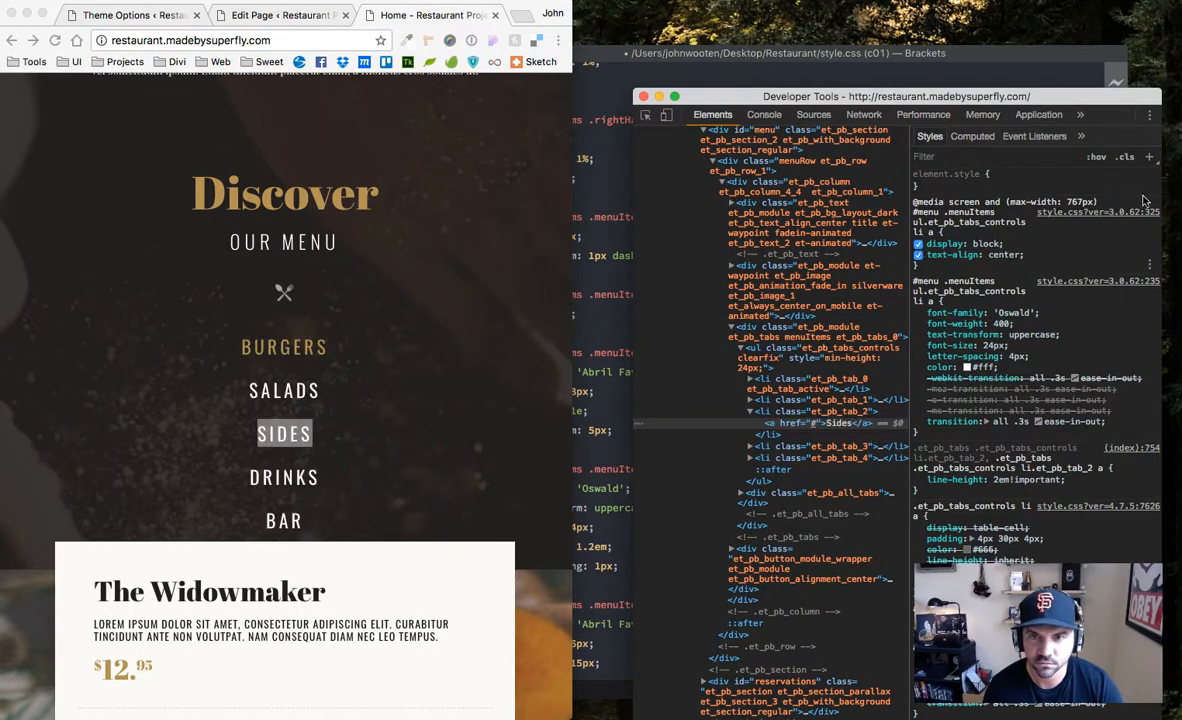
pyautogui.click(643, 96)
# Find the stacked-tab rules for li and li a in style.css and the 767px max-width media query containing them
pyautogui.click(643, 218)
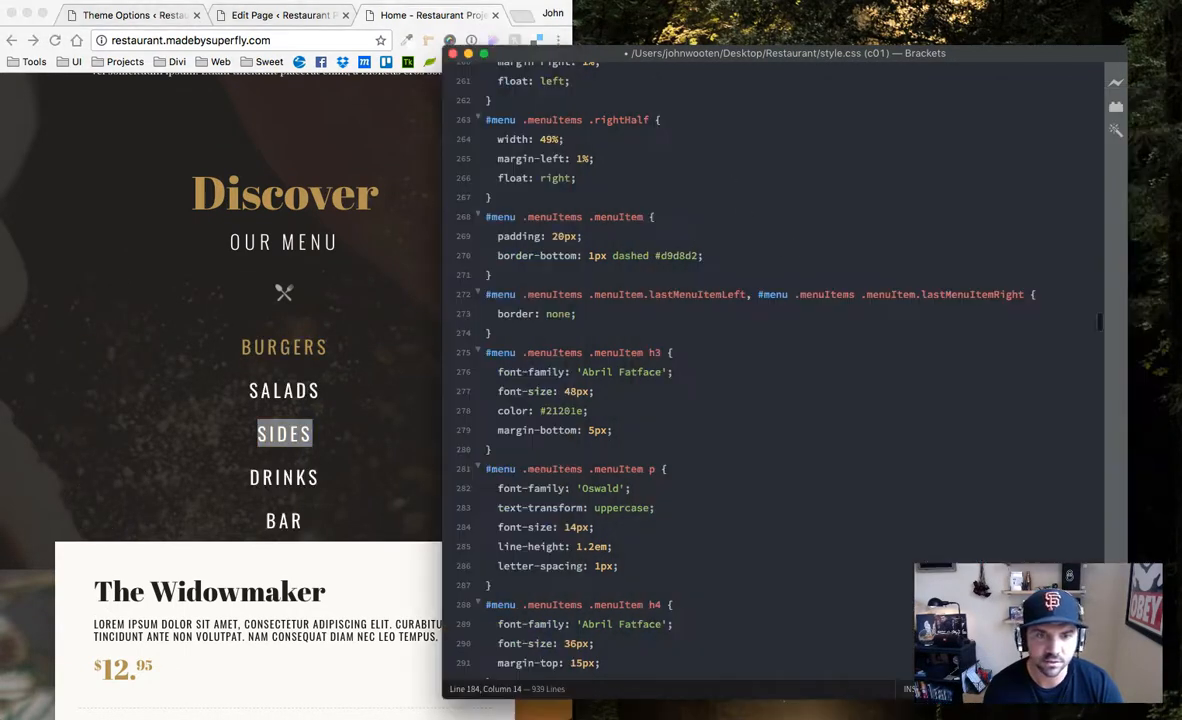
pyautogui.scroll(-5, 752, 458)
pyautogui.scroll(-7, 749, 448)
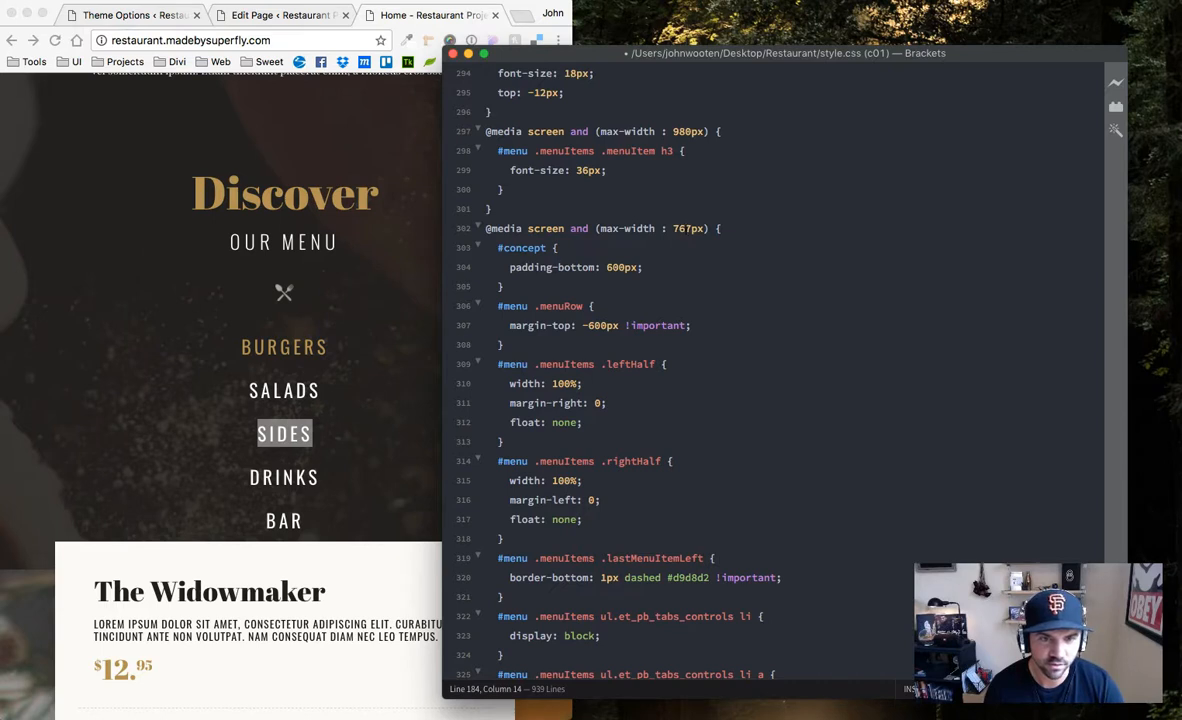
pyautogui.scroll(-3, 760, 364)
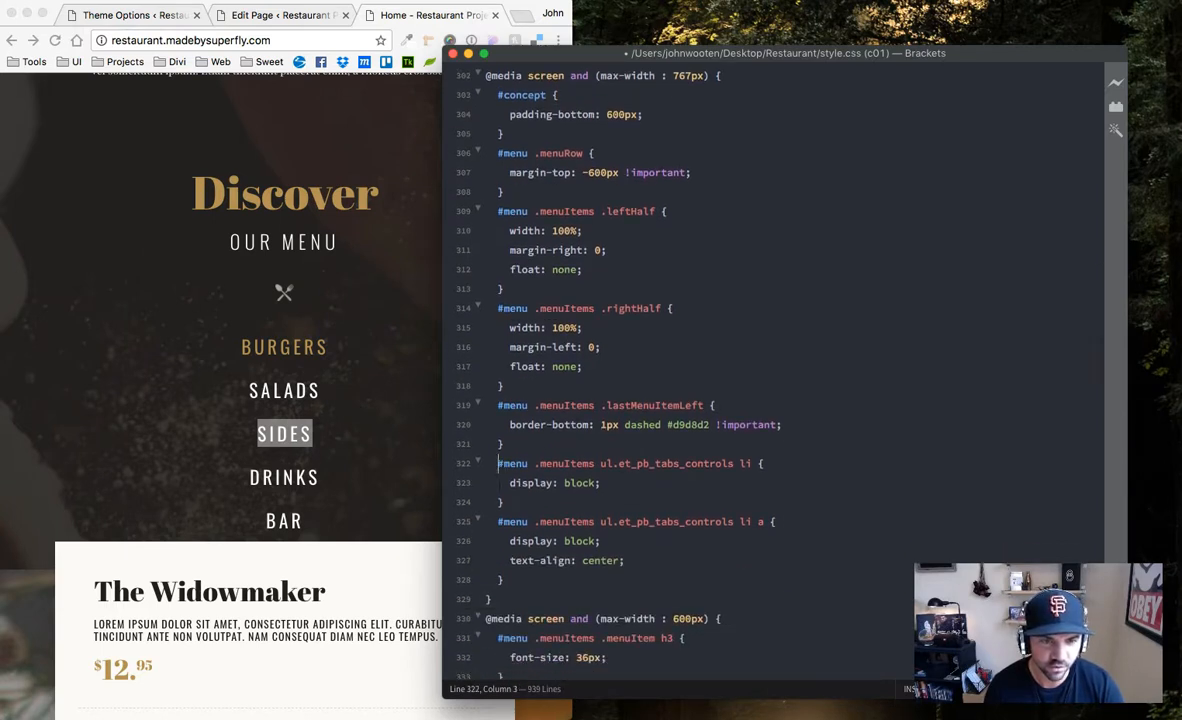
pyautogui.moveTo(498, 463); pyautogui.dragTo(506, 578)
pyautogui.scroll(4, 663, 427)
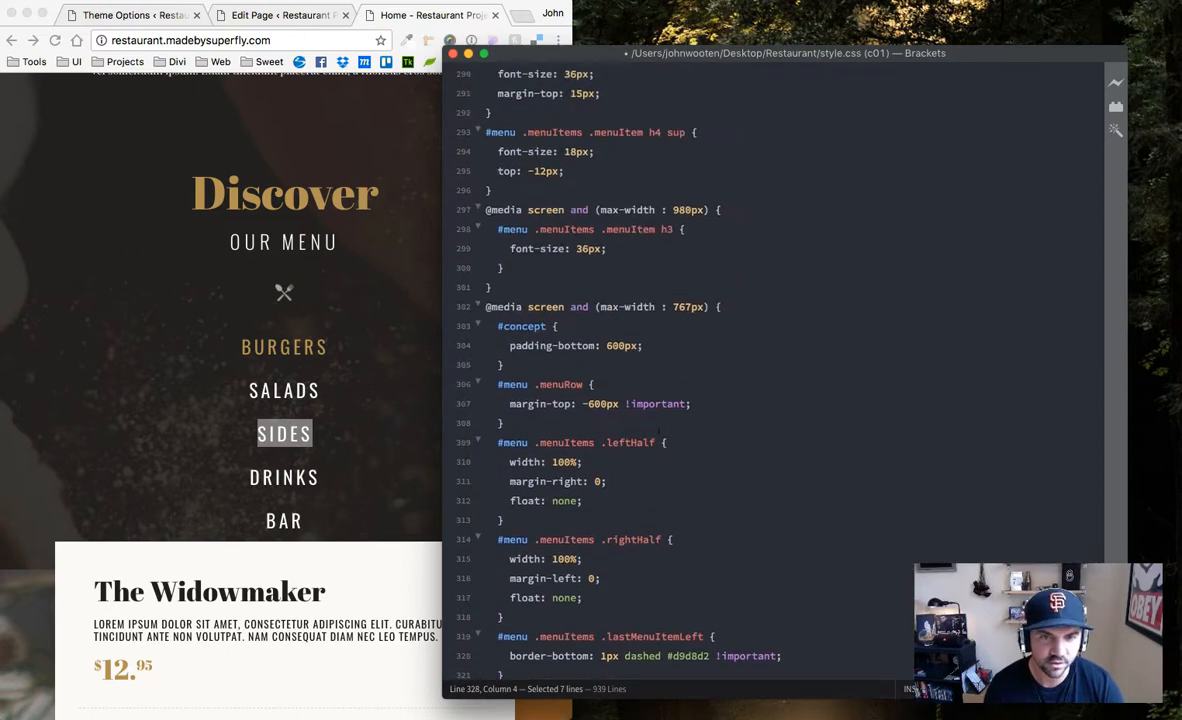
pyautogui.click(687, 307)
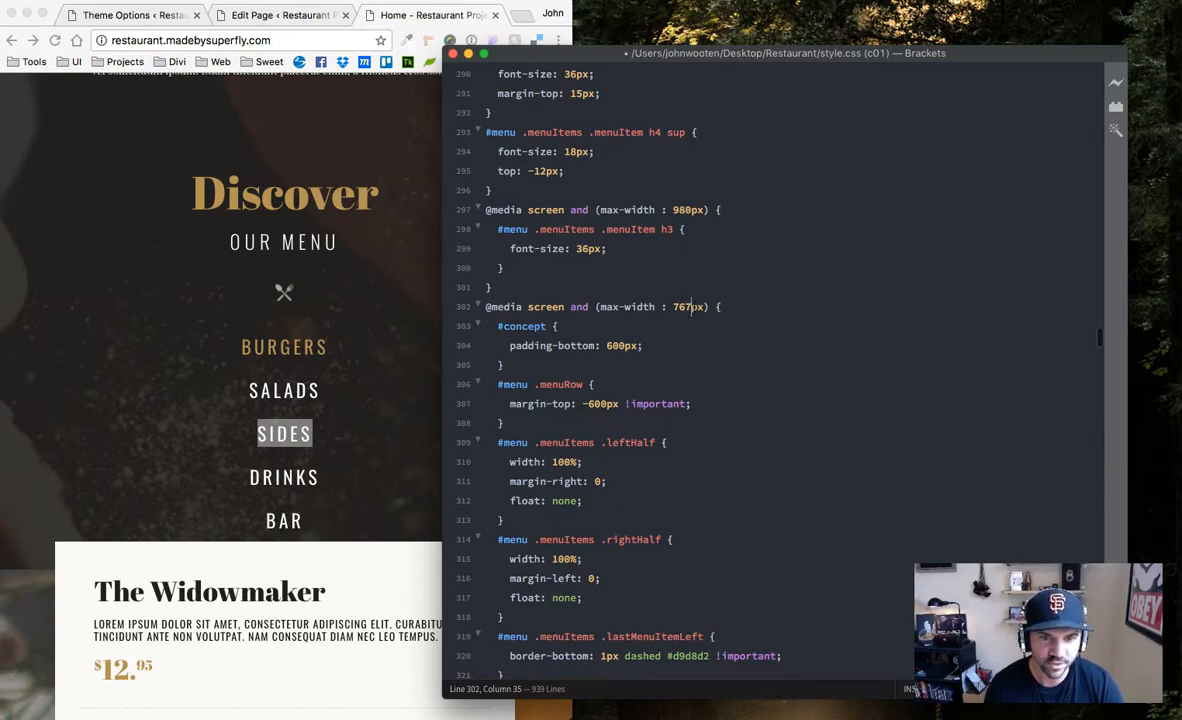
pyautogui.click(132, 315)
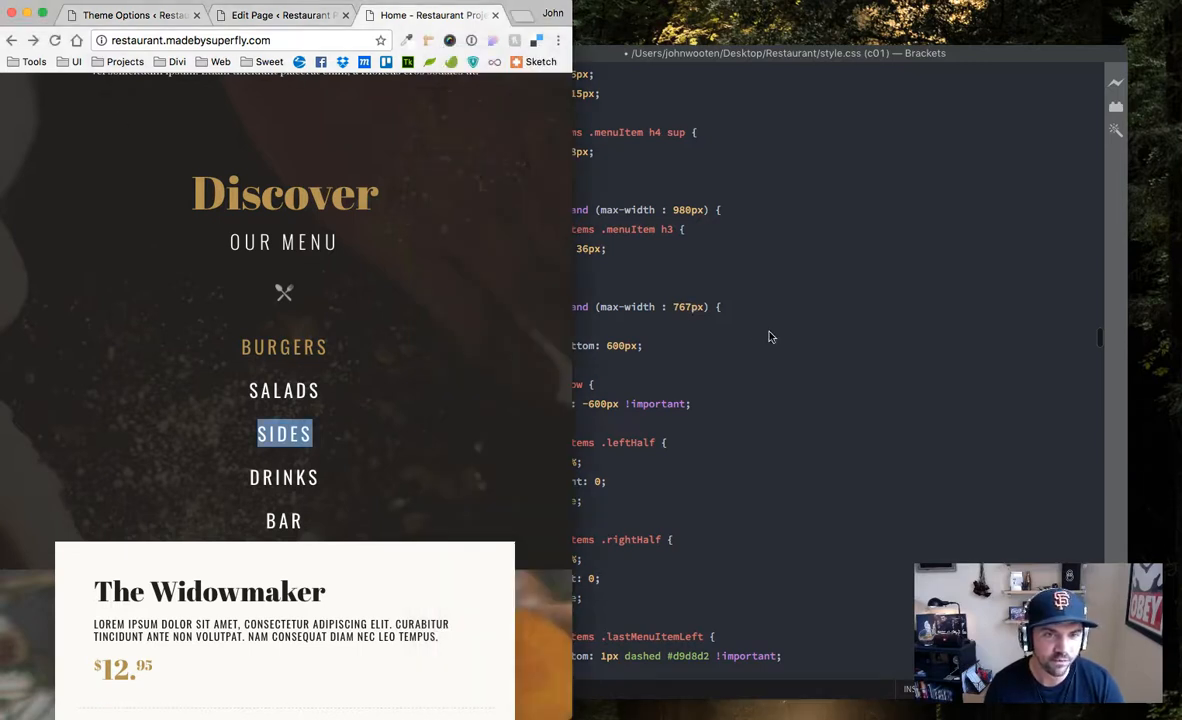
pyautogui.click(690, 307)
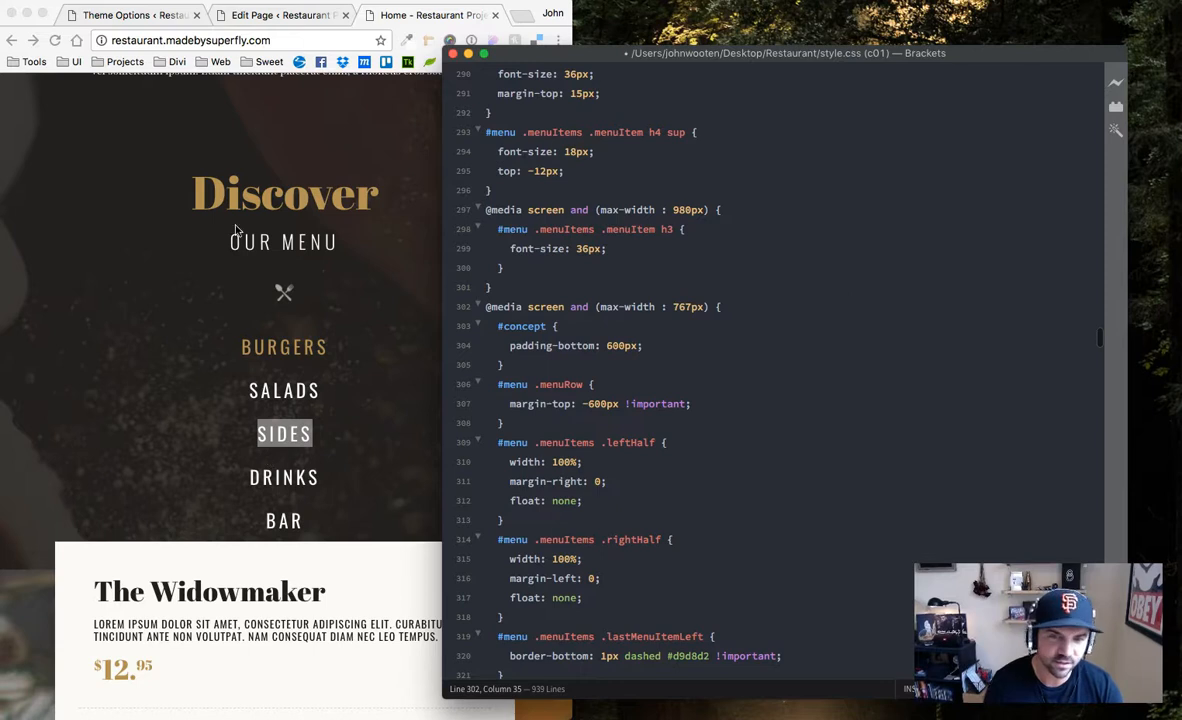
# Restore the browser to full width and delete the Bar tab from the Menu section's Tabs module on the Edit Page screen
pyautogui.click(81, 168)
pyautogui.moveTo(572, 288); pyautogui.dragTo(1180, 317)
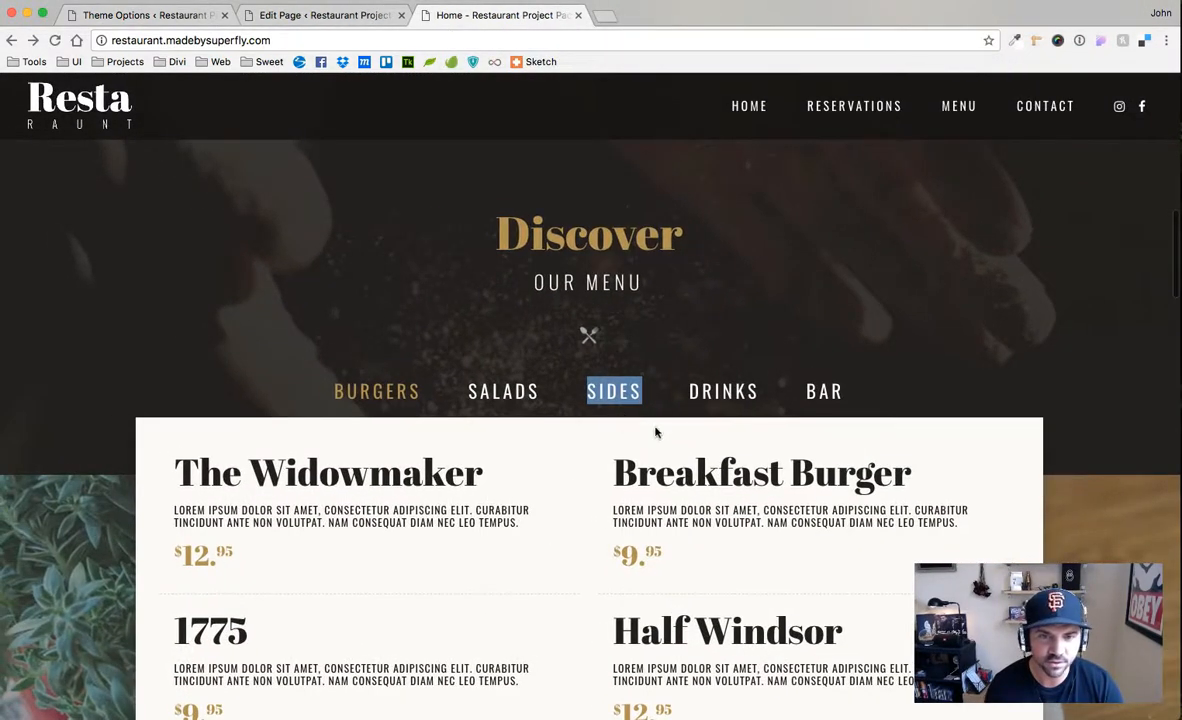
pyautogui.click(312, 15)
pyautogui.scroll(-5, 433, 448)
pyautogui.scroll(-5, 433, 448)
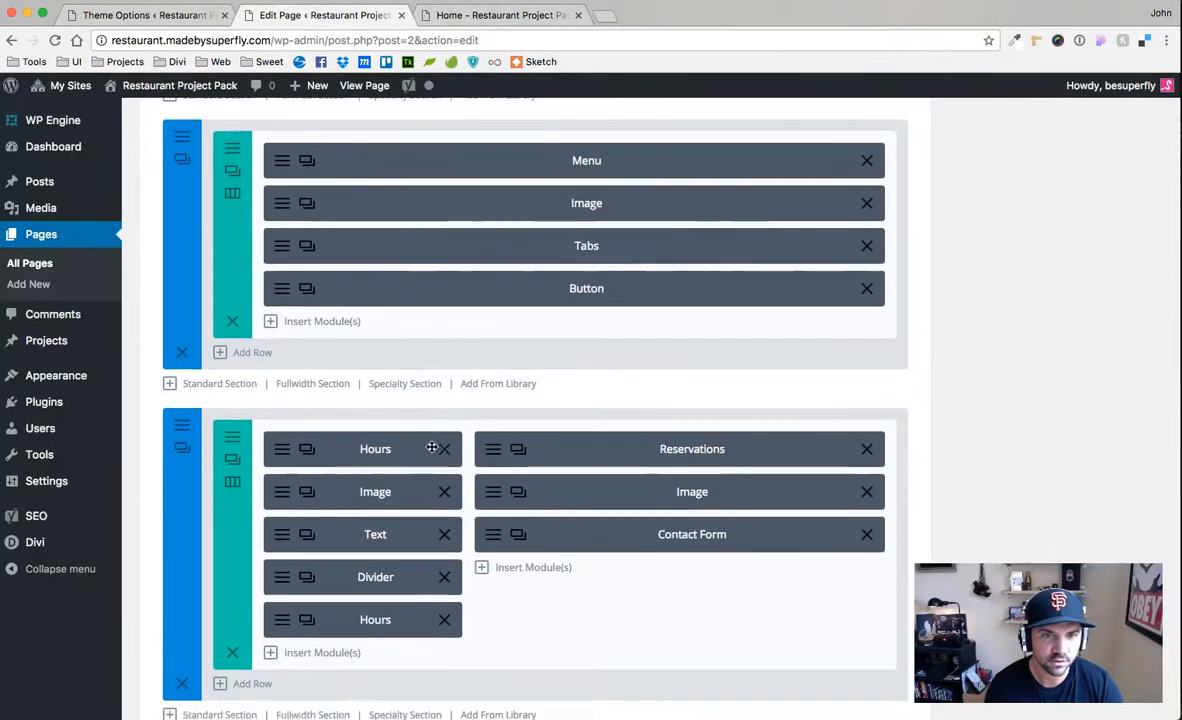
pyautogui.click(306, 245)
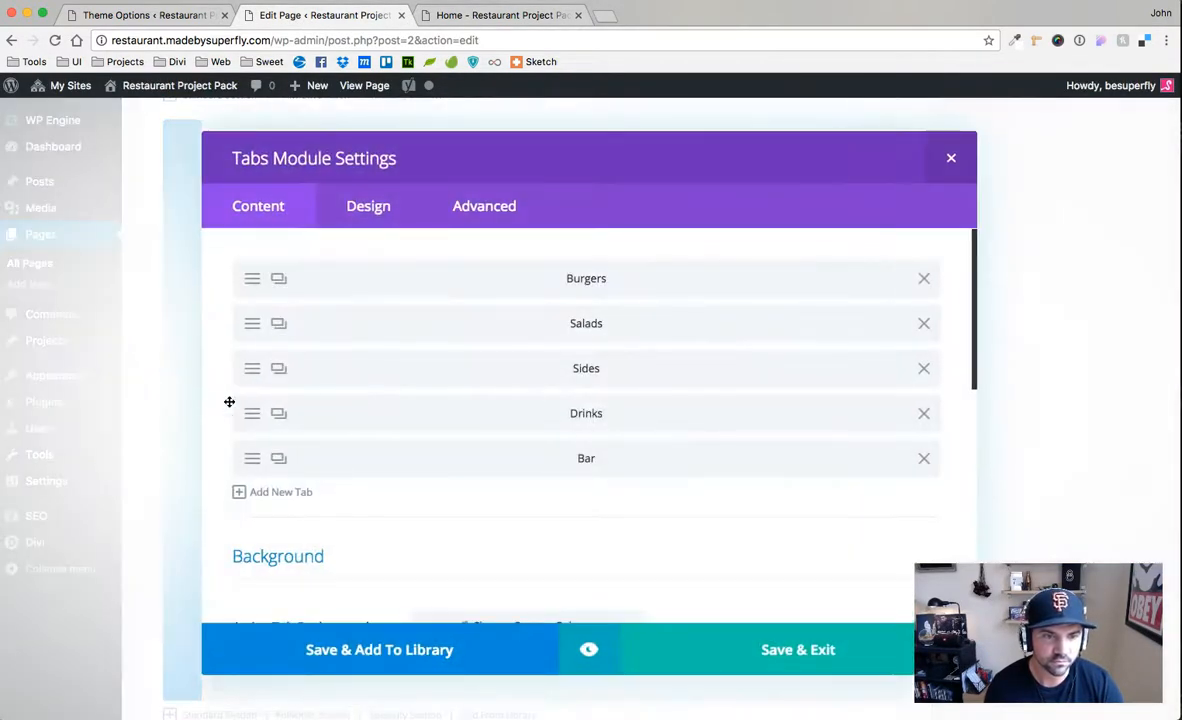
pyautogui.click(924, 459)
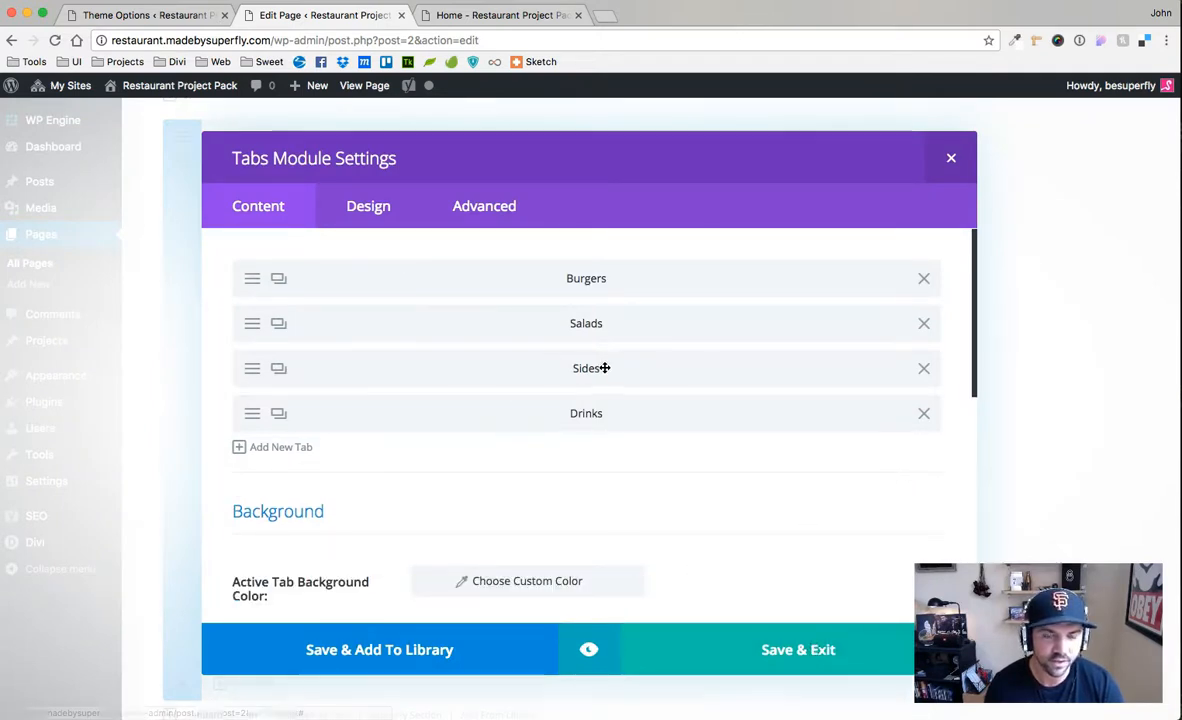
# Open the Burgers tab's settings and examine the HTML in its content
pyautogui.click(251, 284)
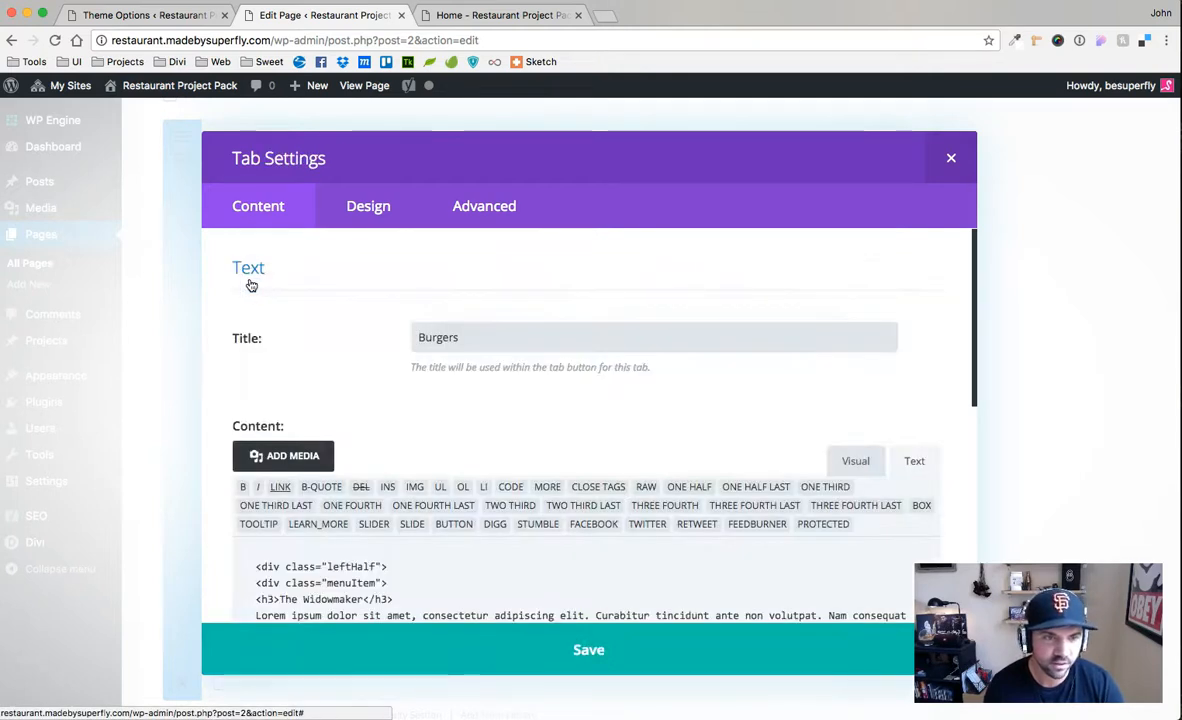
pyautogui.scroll(-4, 443, 388)
pyautogui.scroll(-1, 443, 388)
pyautogui.scroll(3, 390, 408)
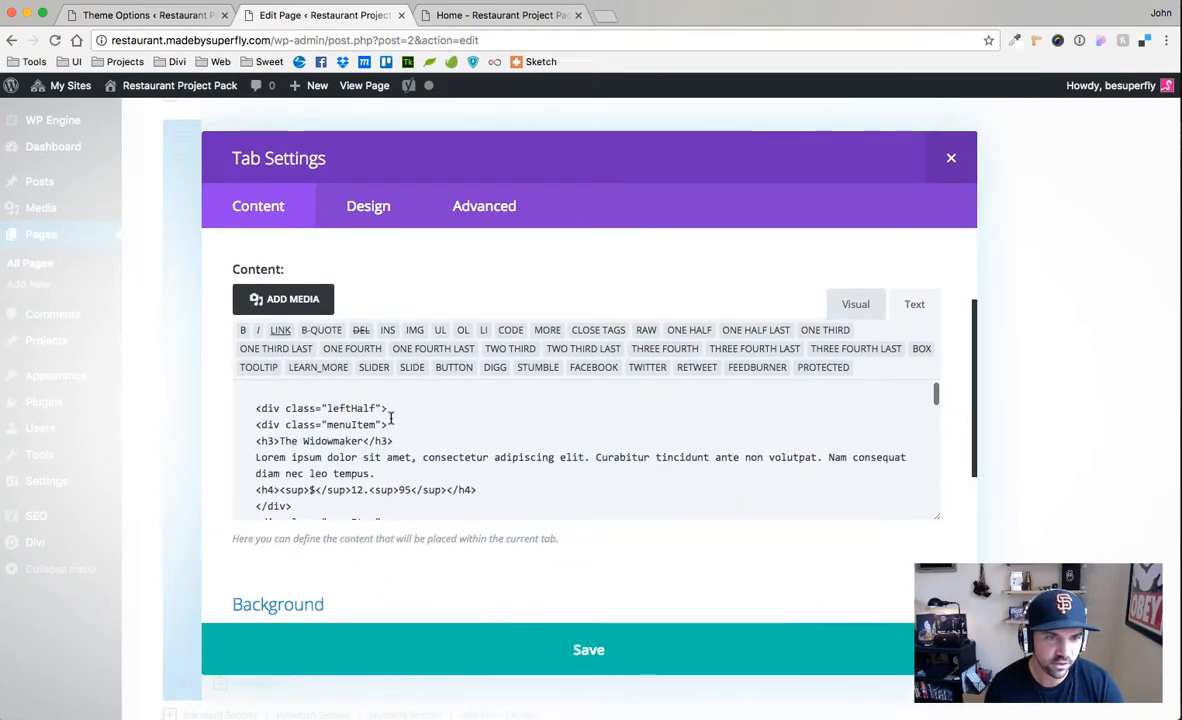
# Review the two-column burger items on the live home page and switch between the Salads, Drinks and Burgers tabs
pyautogui.click(500, 15)
pyautogui.scroll(-3, 582, 335)
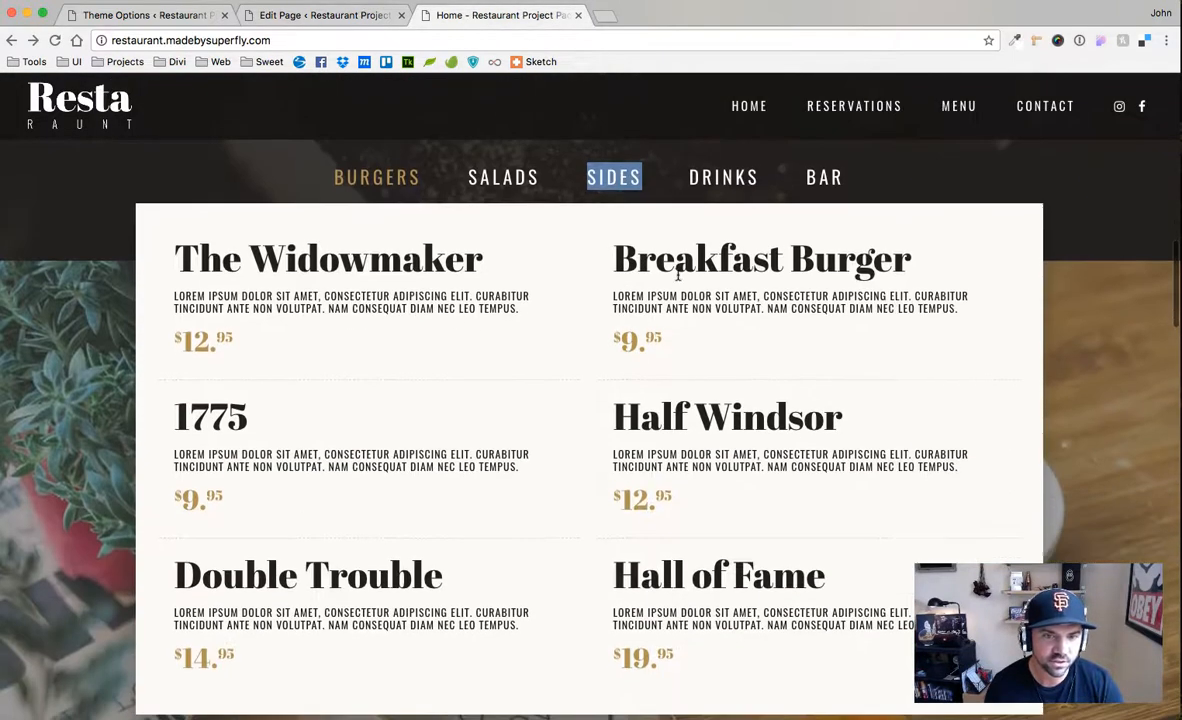
pyautogui.scroll(-1, 630, 495)
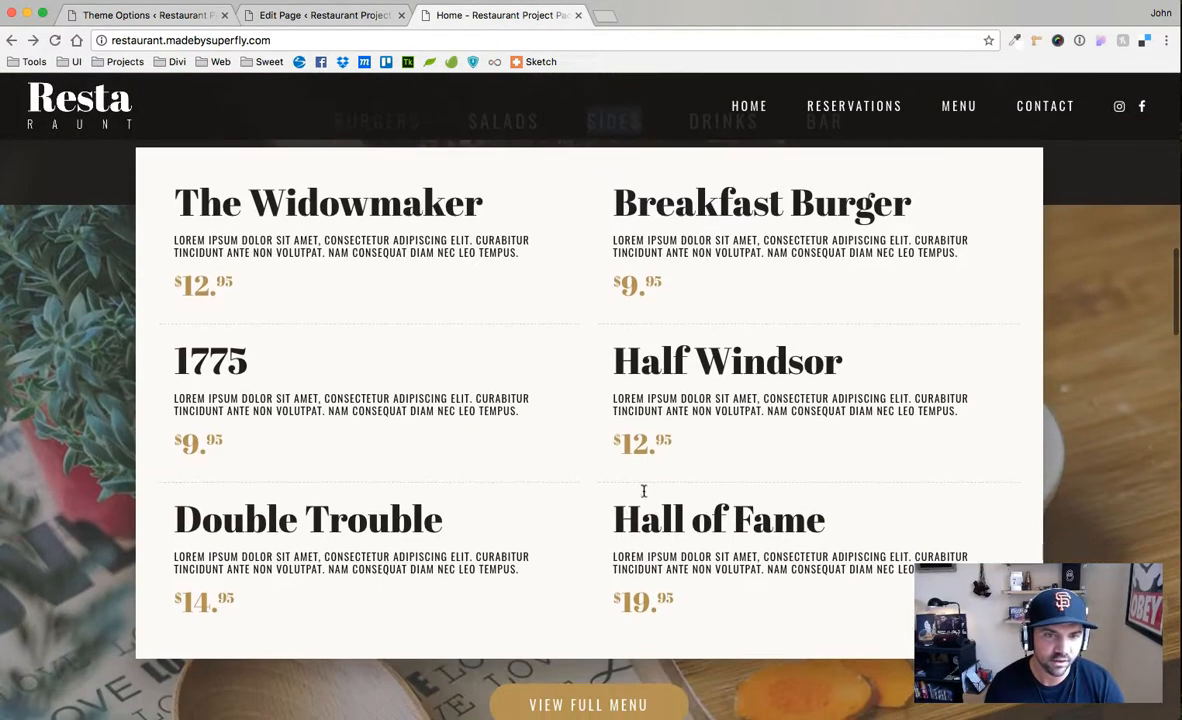
pyautogui.scroll(1, 730, 467)
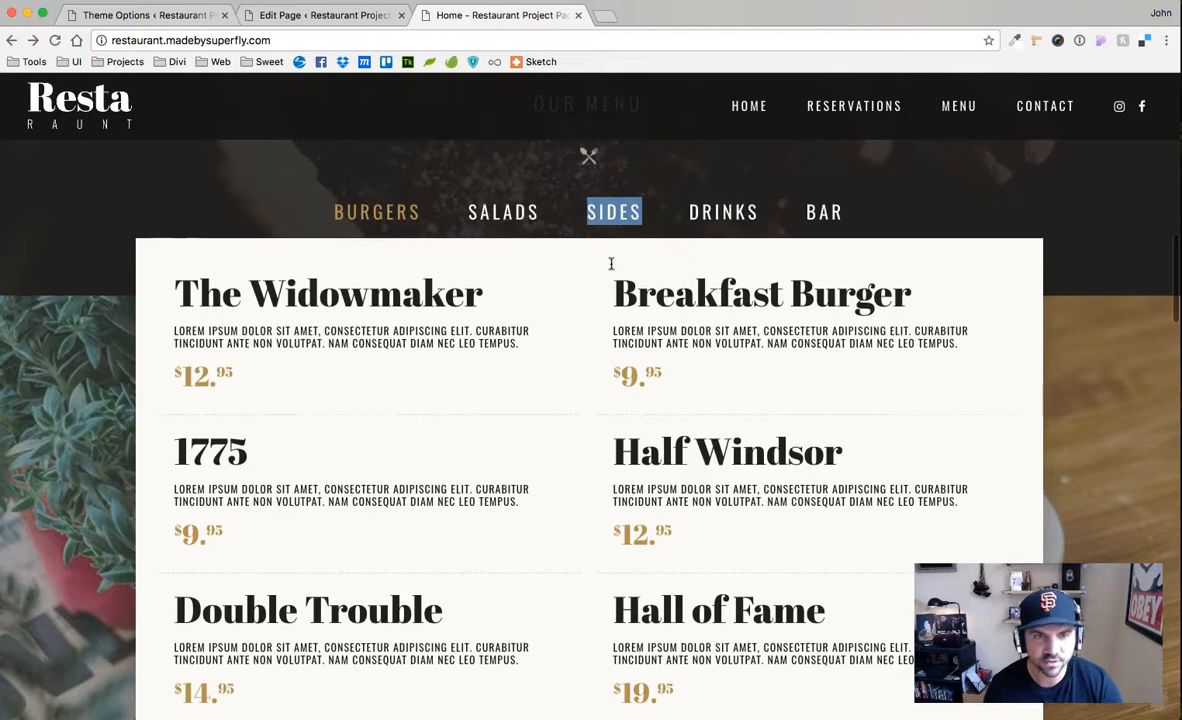
pyautogui.click(495, 214)
pyautogui.click(708, 217)
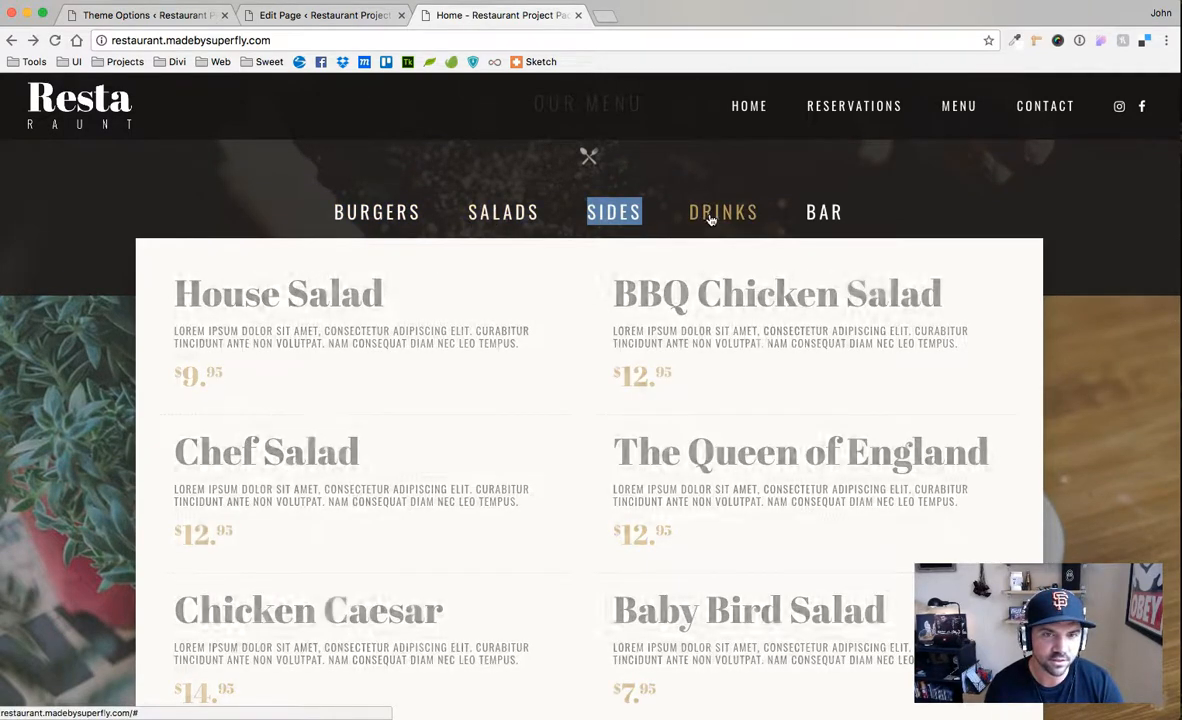
pyautogui.click(352, 210)
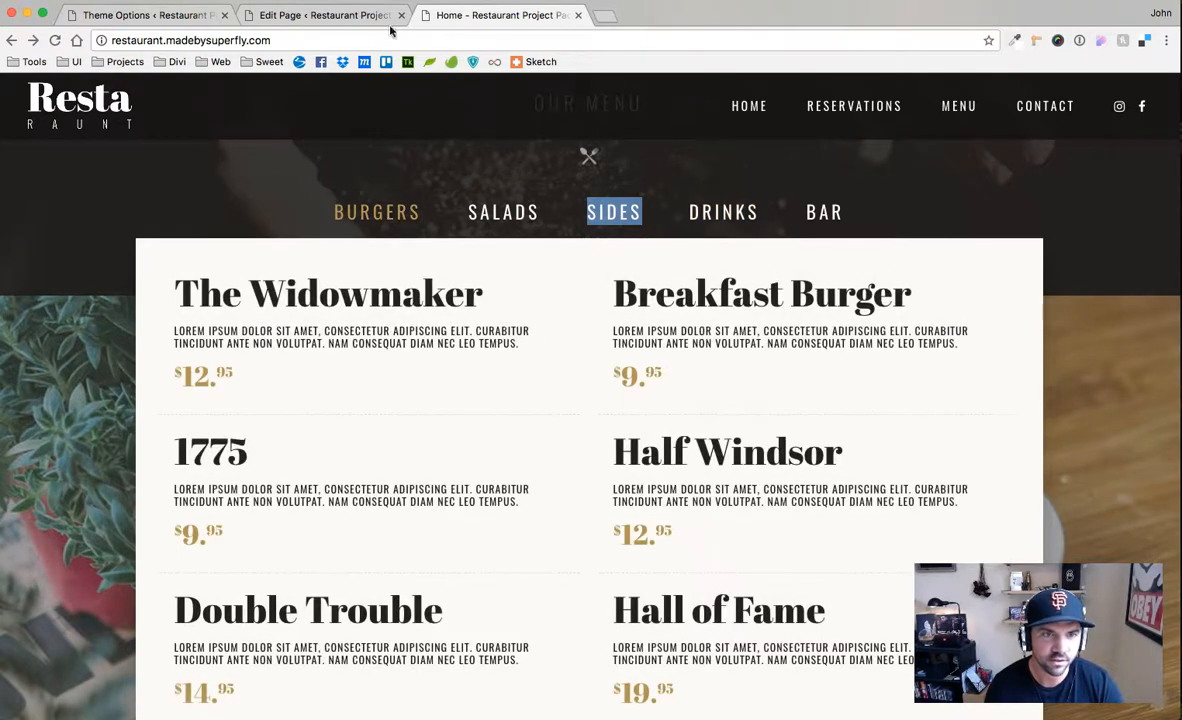
# Copy the entire HTML content of the Burgers tab into a new Brackets document
pyautogui.click(331, 17)
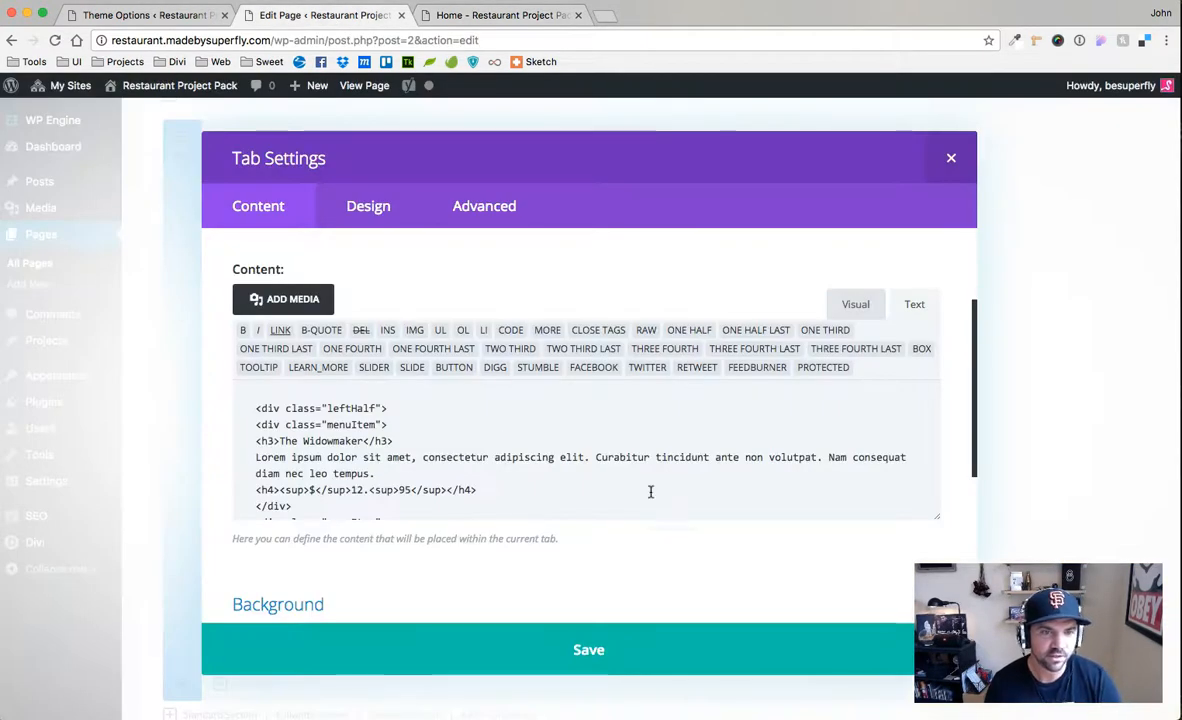
pyautogui.scroll(-2, 668, 460)
pyautogui.scroll(3, 668, 460)
pyautogui.click(510, 444)
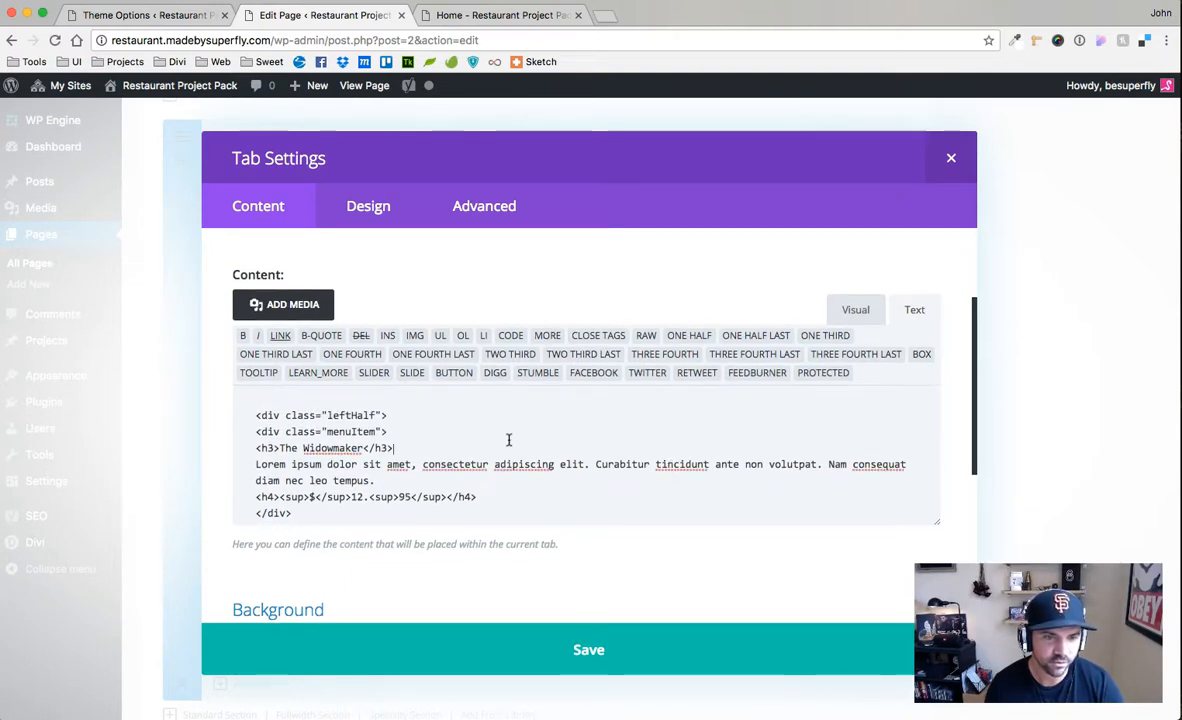
pyautogui.press('super+a')
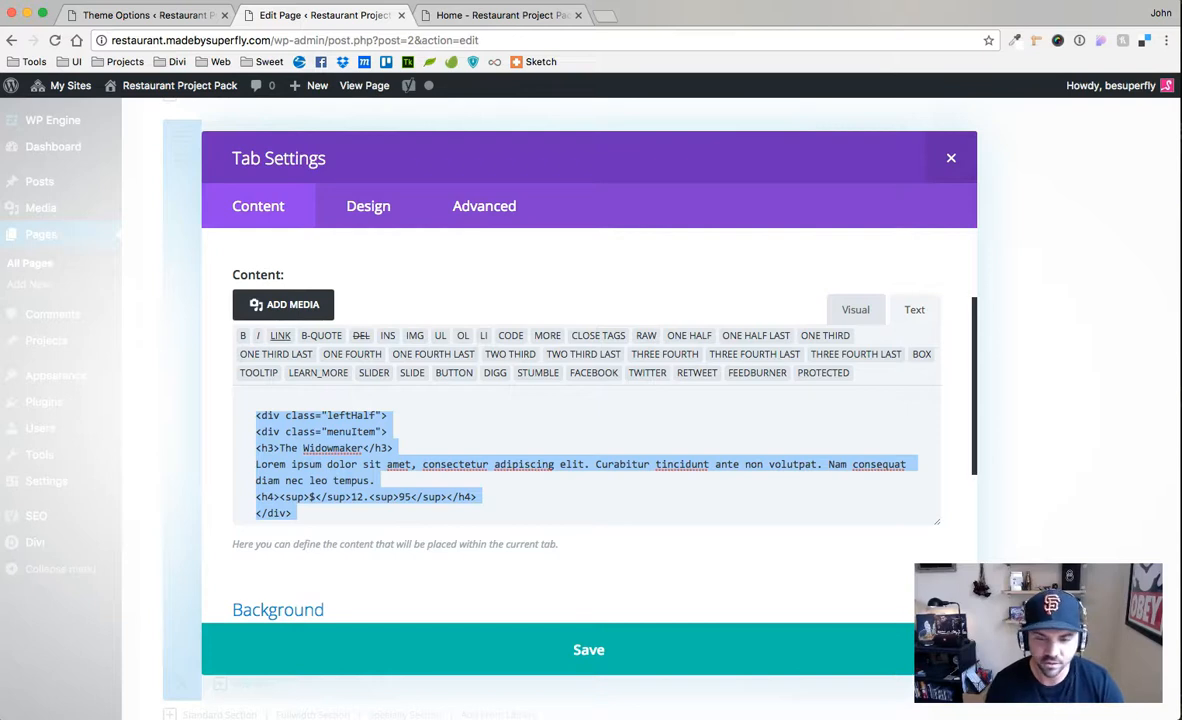
pyautogui.press('super+Tab')
pyautogui.press('super+n')
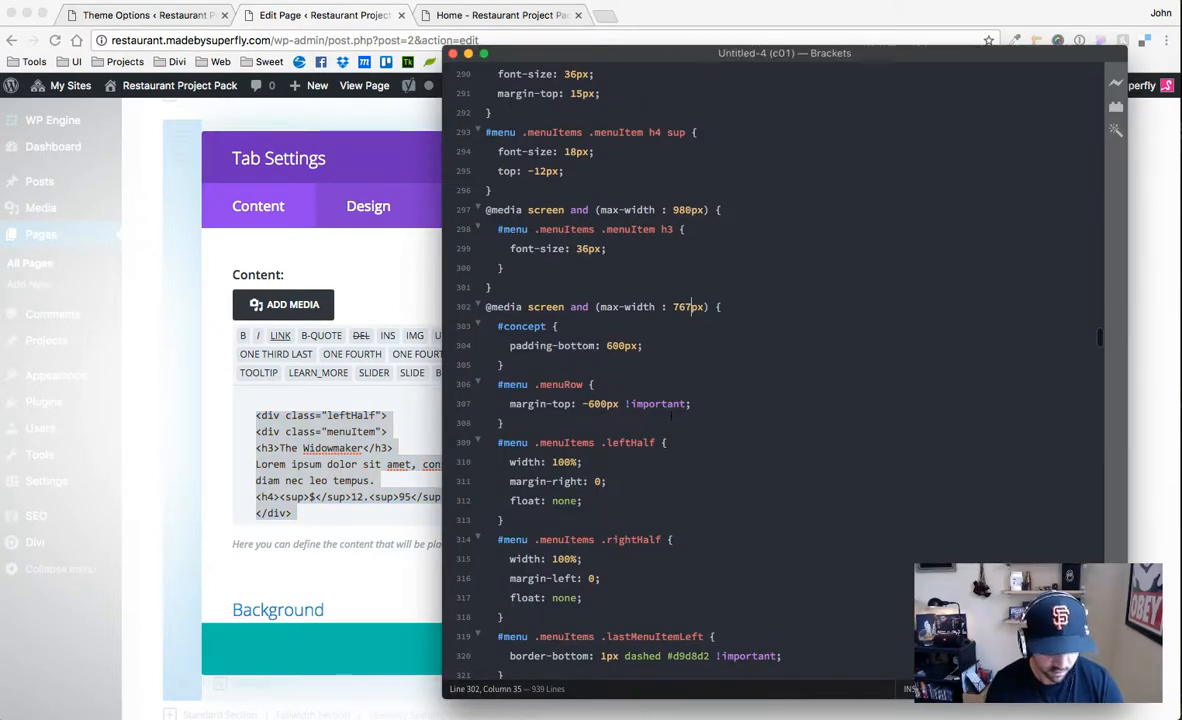
pyautogui.press('super+v')
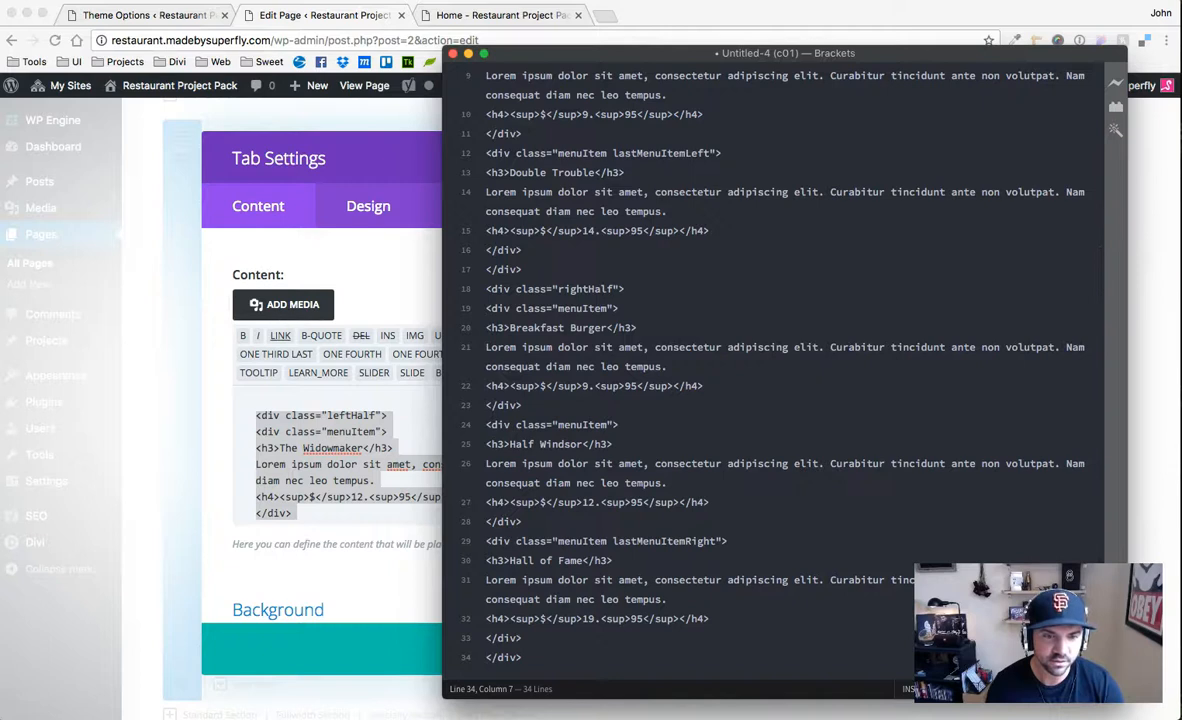
pyautogui.scroll(5, 665, 420)
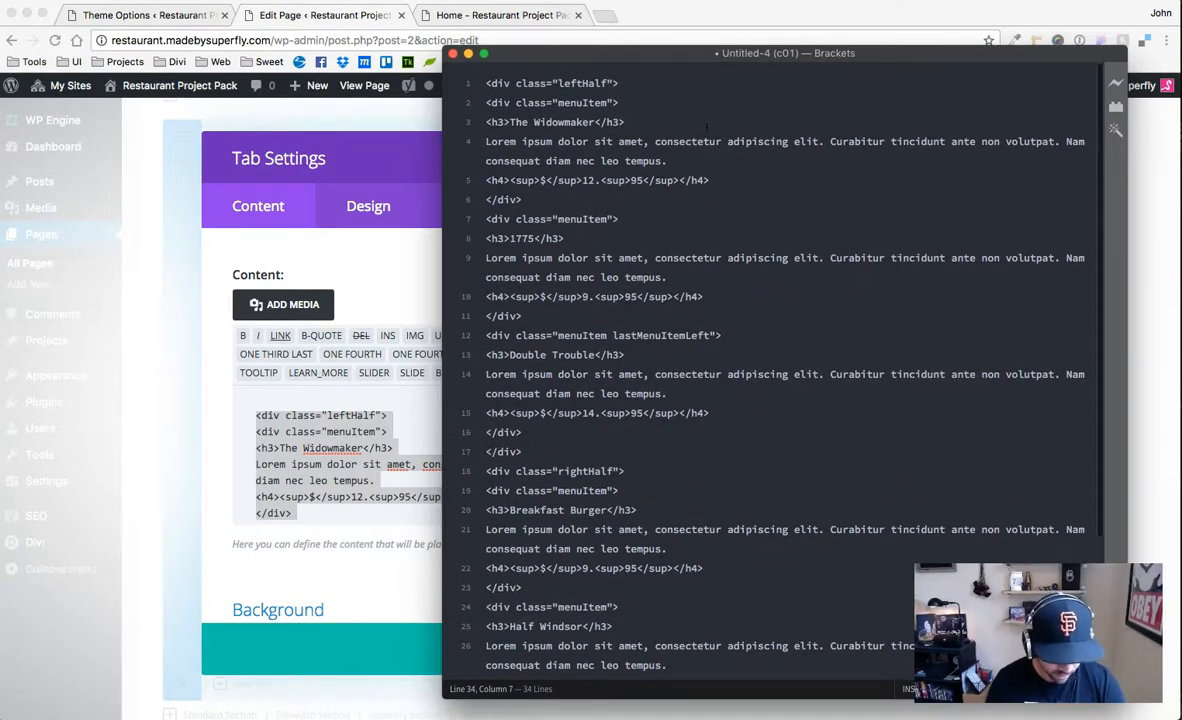
# Save the new document as menu.html on the Desktop
pyautogui.press('super+s')
pyautogui.write('menu.html')
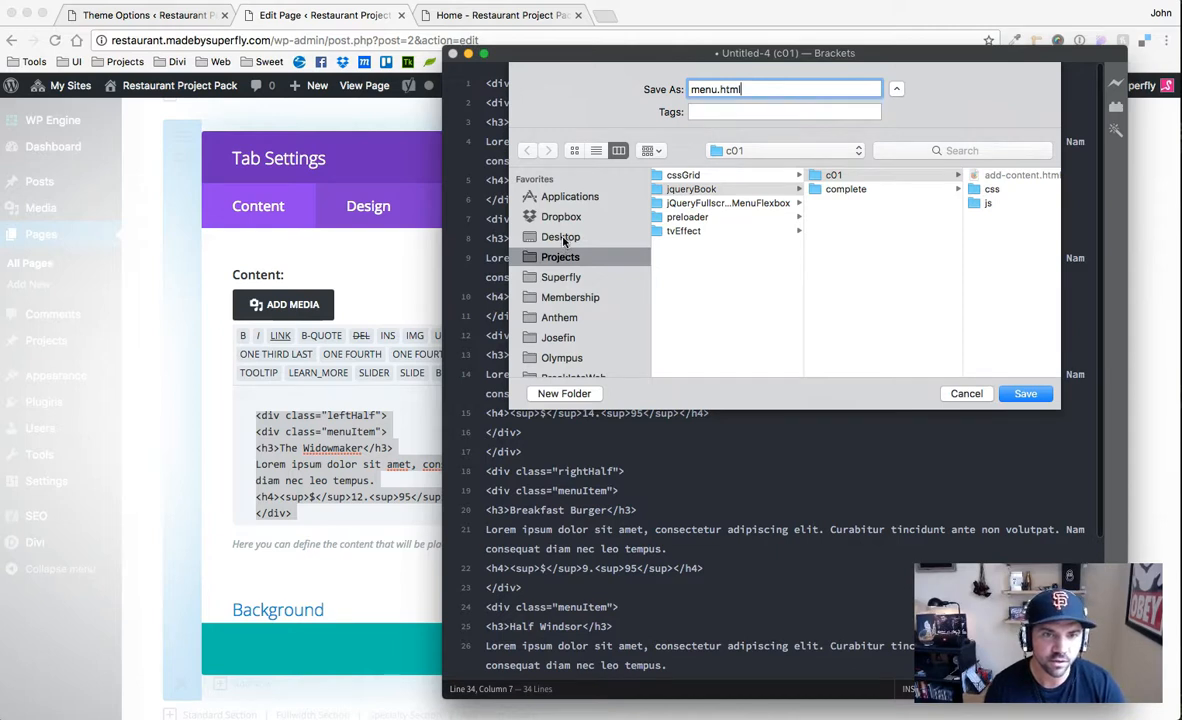
pyautogui.click(561, 237)
pyautogui.click(1025, 393)
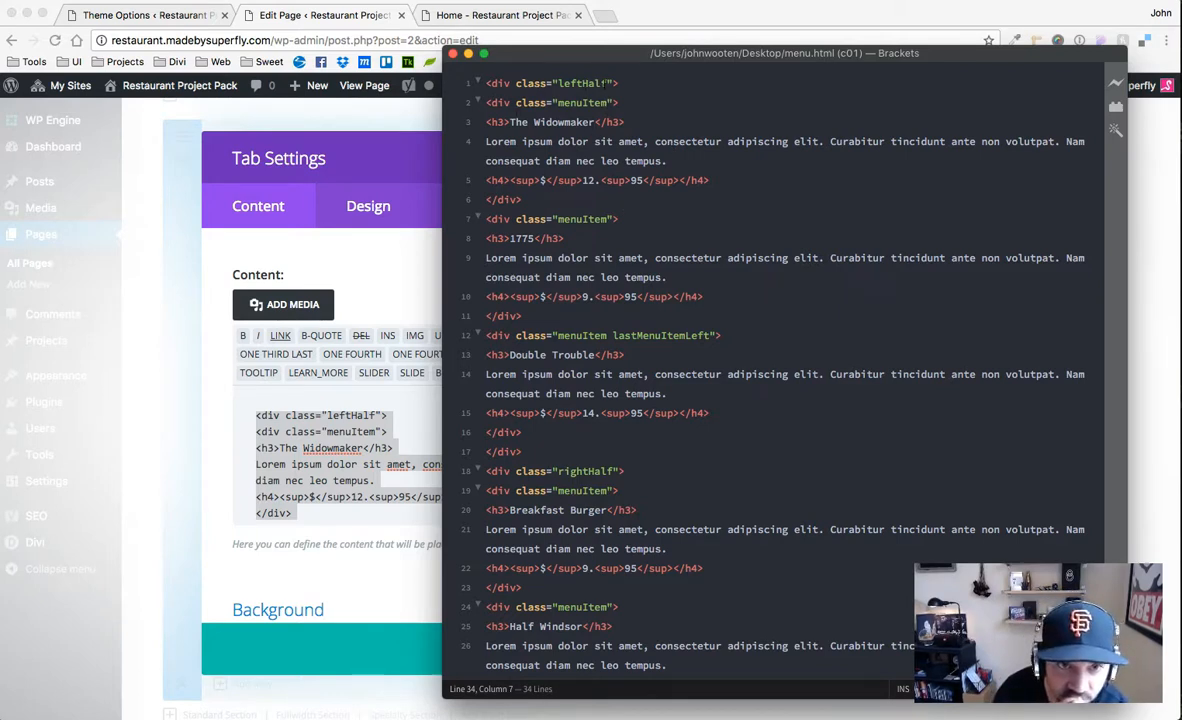
# Indent the three menuItem blocks nested inside the leftHalf div by one level
pyautogui.click(535, 453)
pyautogui.moveTo(486, 102); pyautogui.dragTo(521, 432)
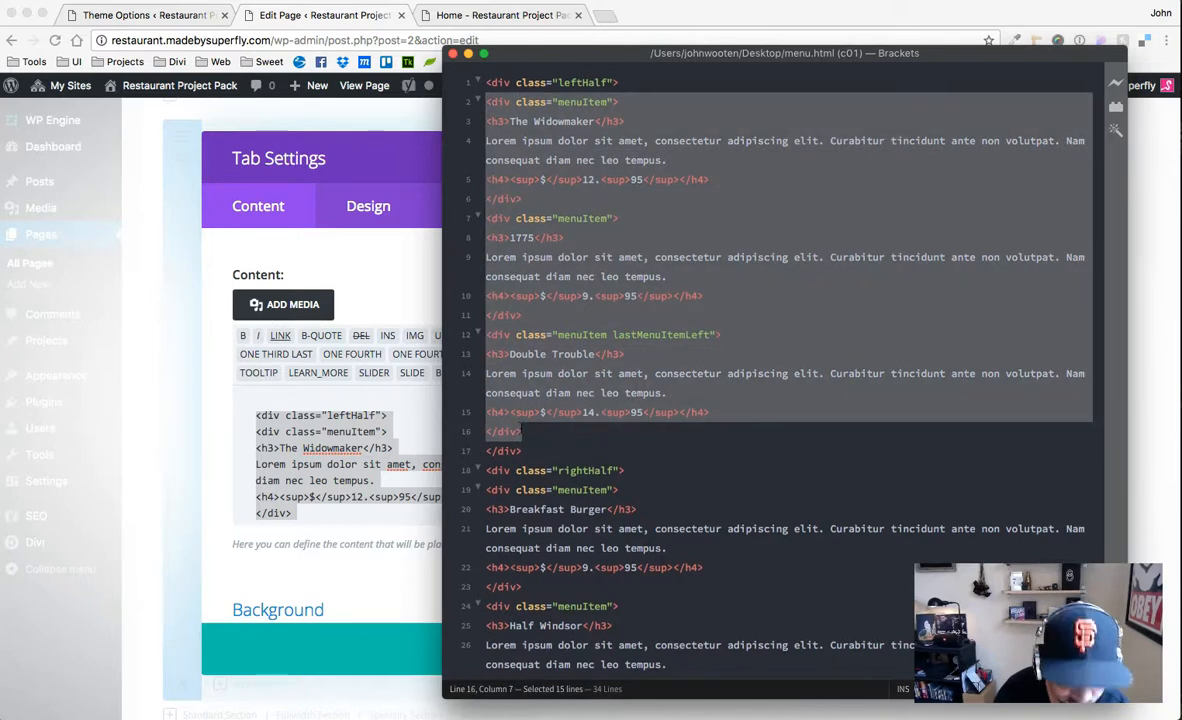
pyautogui.press('Tab')
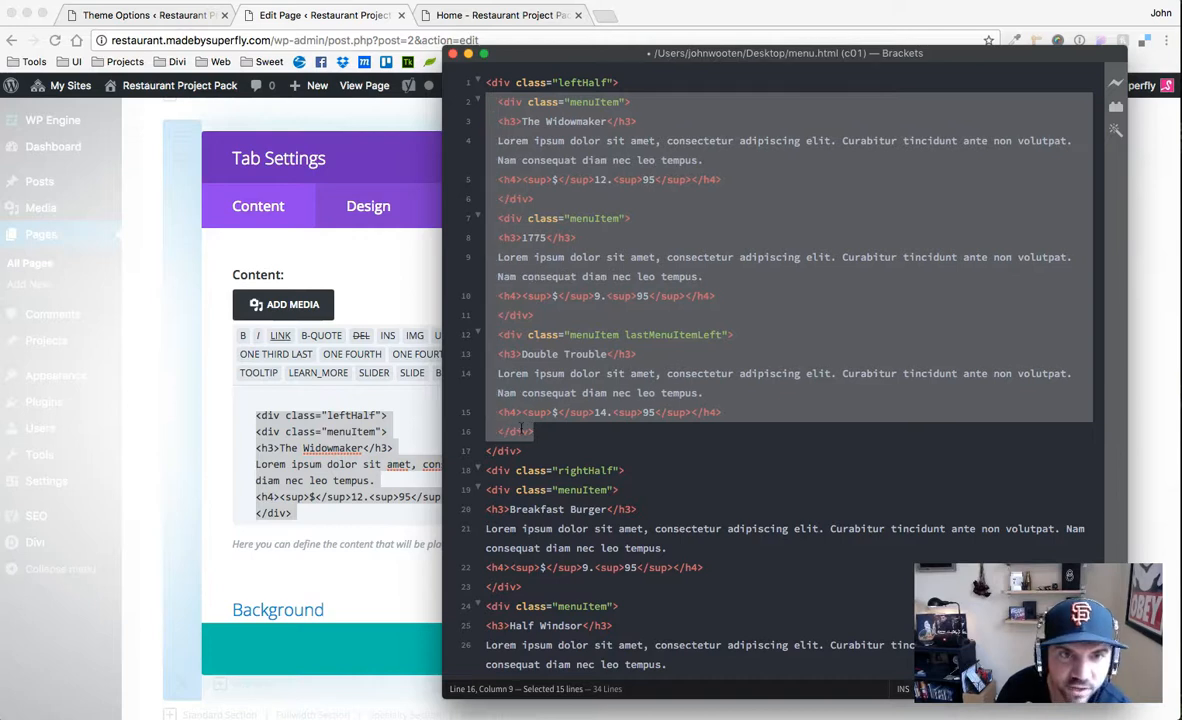
# Select the heading, description and price lines inside The Widowmaker's menuItem div
pyautogui.click(562, 121)
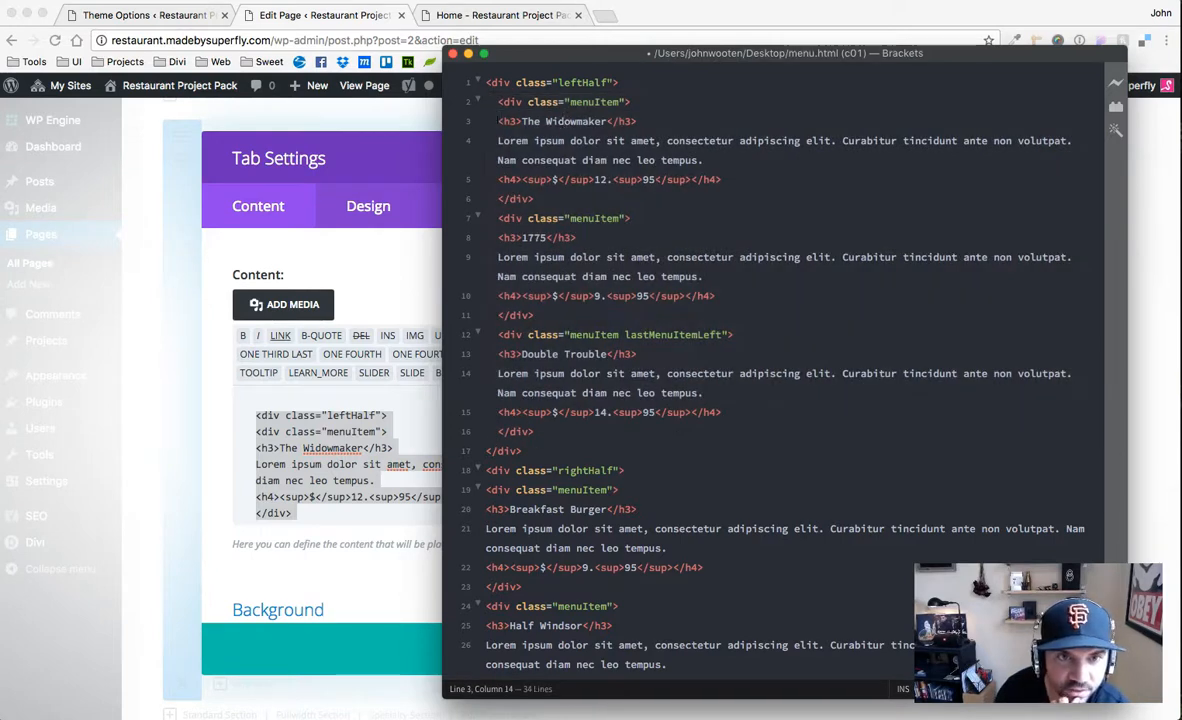
pyautogui.moveTo(498, 121); pyautogui.dragTo(721, 179)
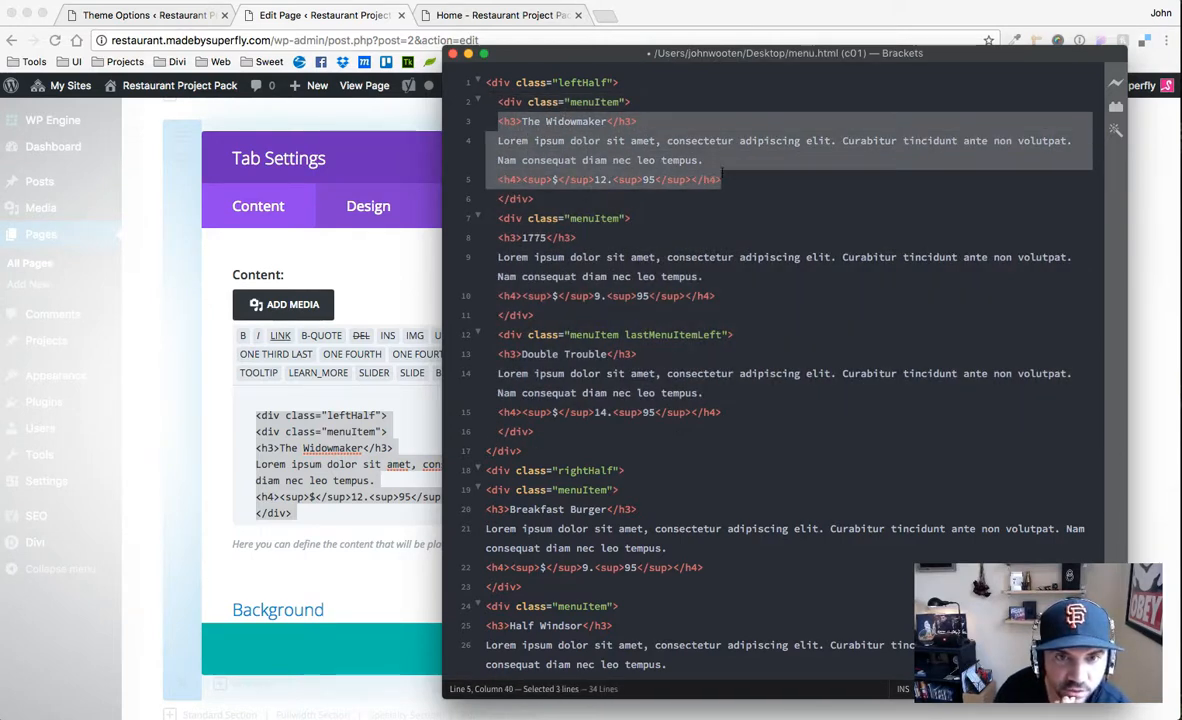
# Indent the heading, description and price lines one level inside the Widowmaker, 1775 and Double Trouble menu items
pyautogui.press('Tab')
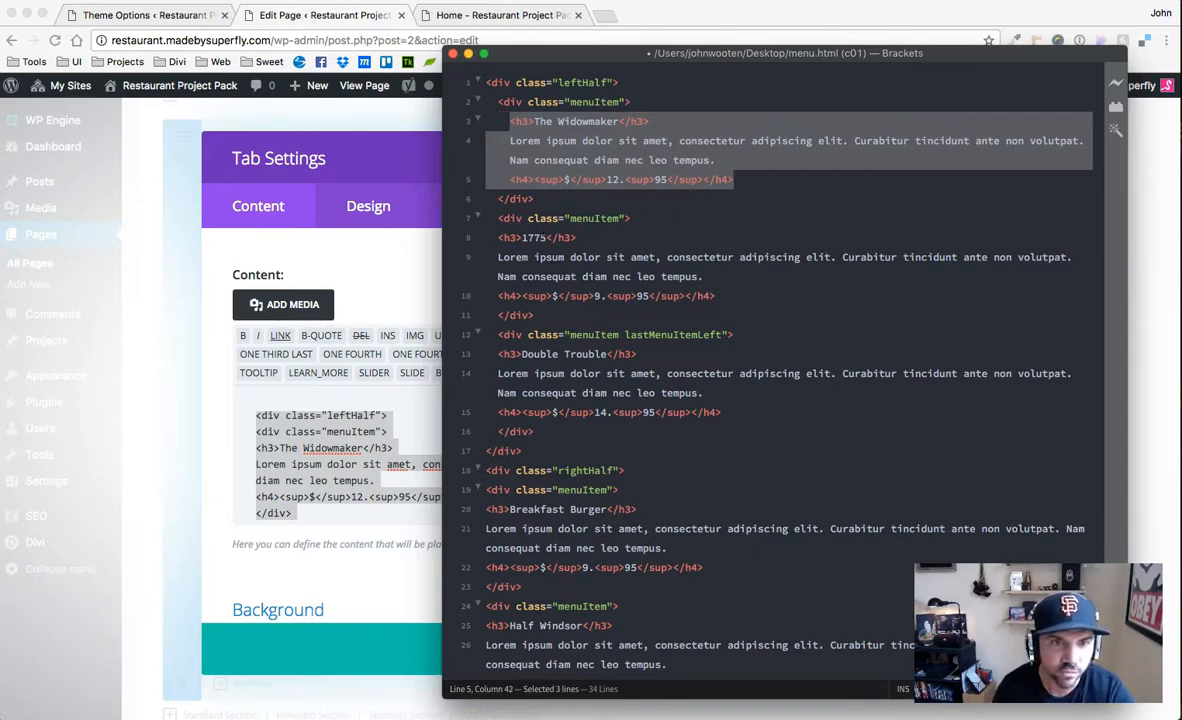
pyautogui.click(701, 243)
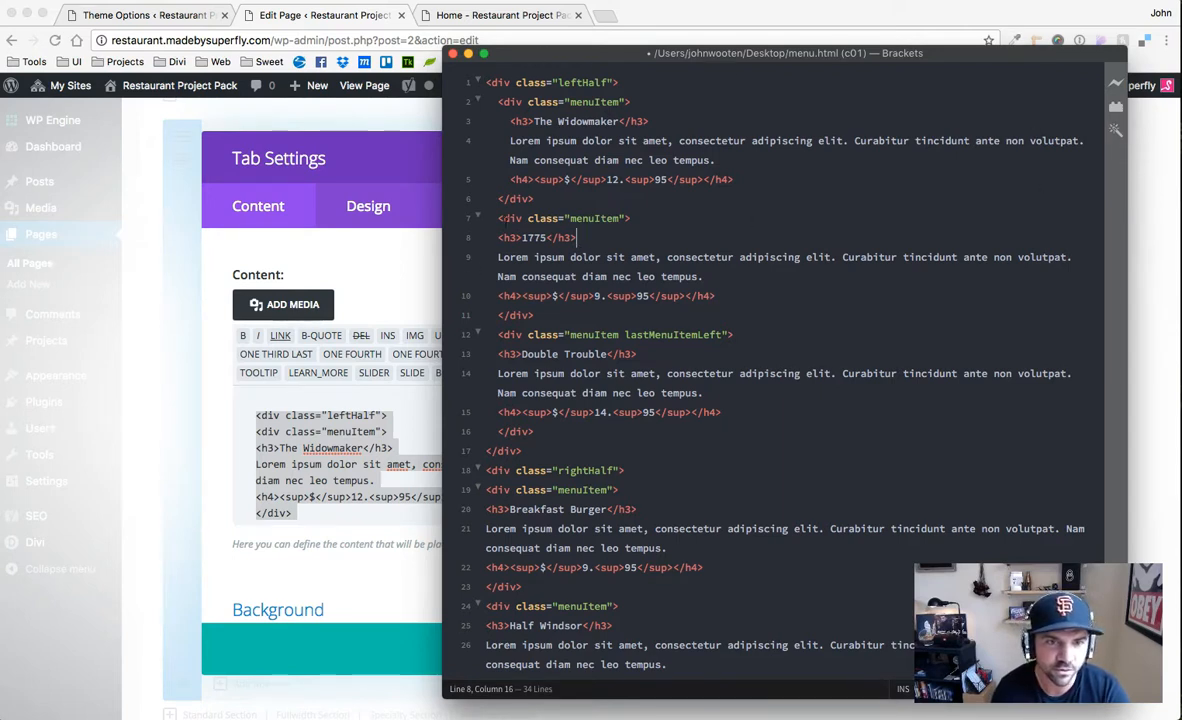
pyautogui.moveTo(499, 237); pyautogui.dragTo(748, 288)
pyautogui.press('Tab')
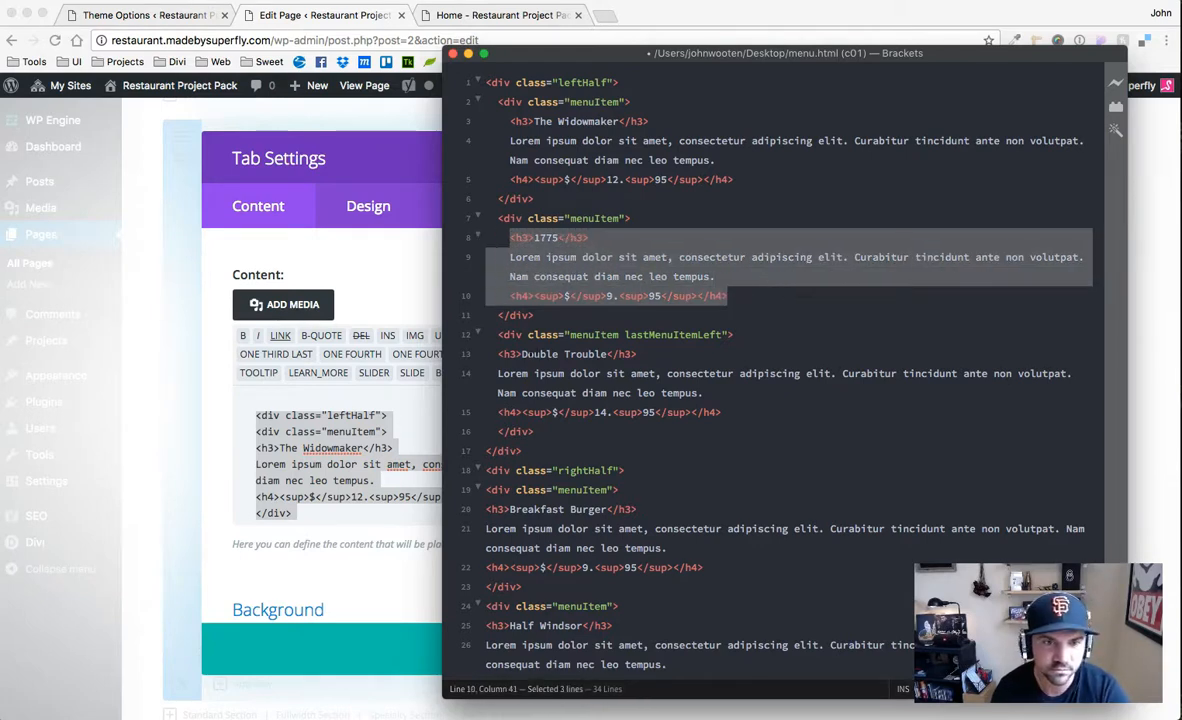
pyautogui.moveTo(500, 354); pyautogui.dragTo(721, 412)
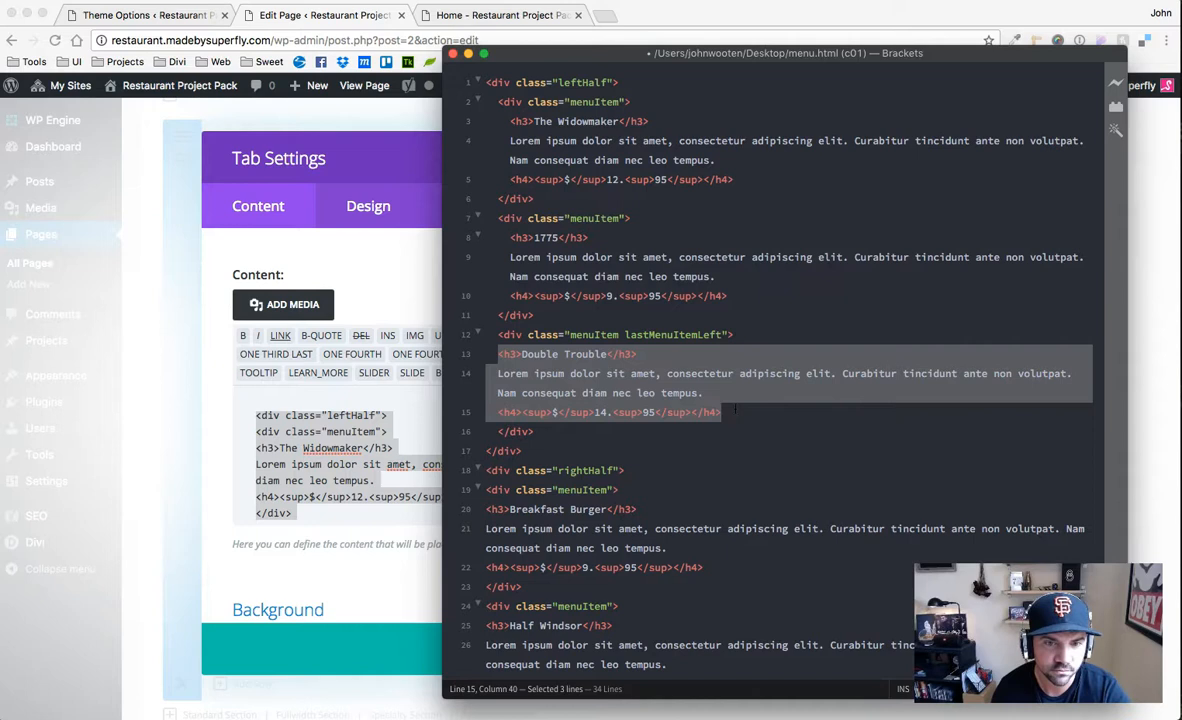
pyautogui.press('Tab')
# Indent the three menuItem blocks one level inside the rightHalf div
pyautogui.scroll(-5, 602, 449)
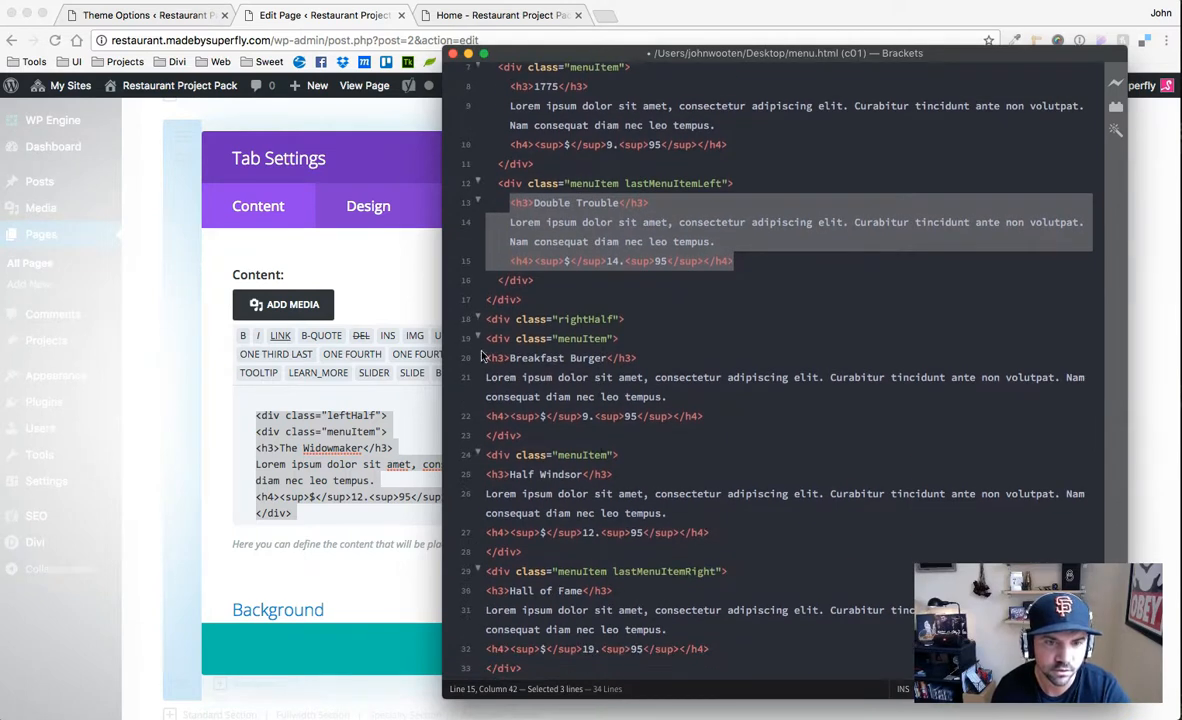
pyautogui.scroll(-1, 770, 370)
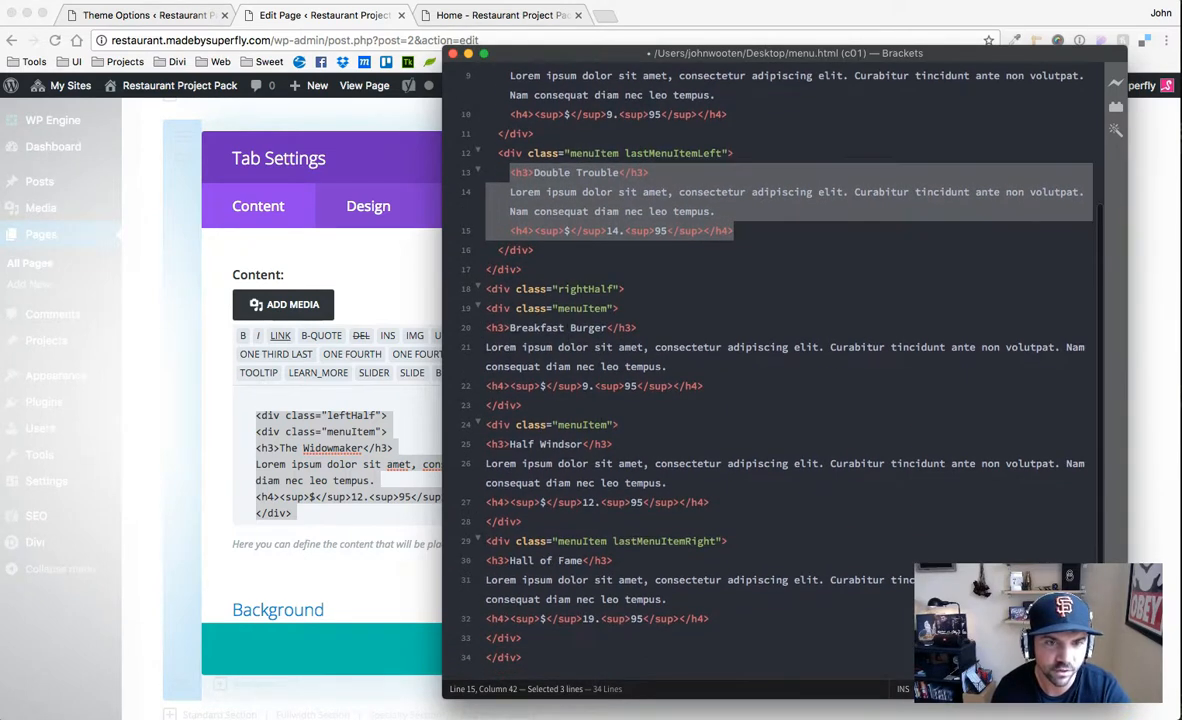
pyautogui.moveTo(486, 305); pyautogui.dragTo(570, 643)
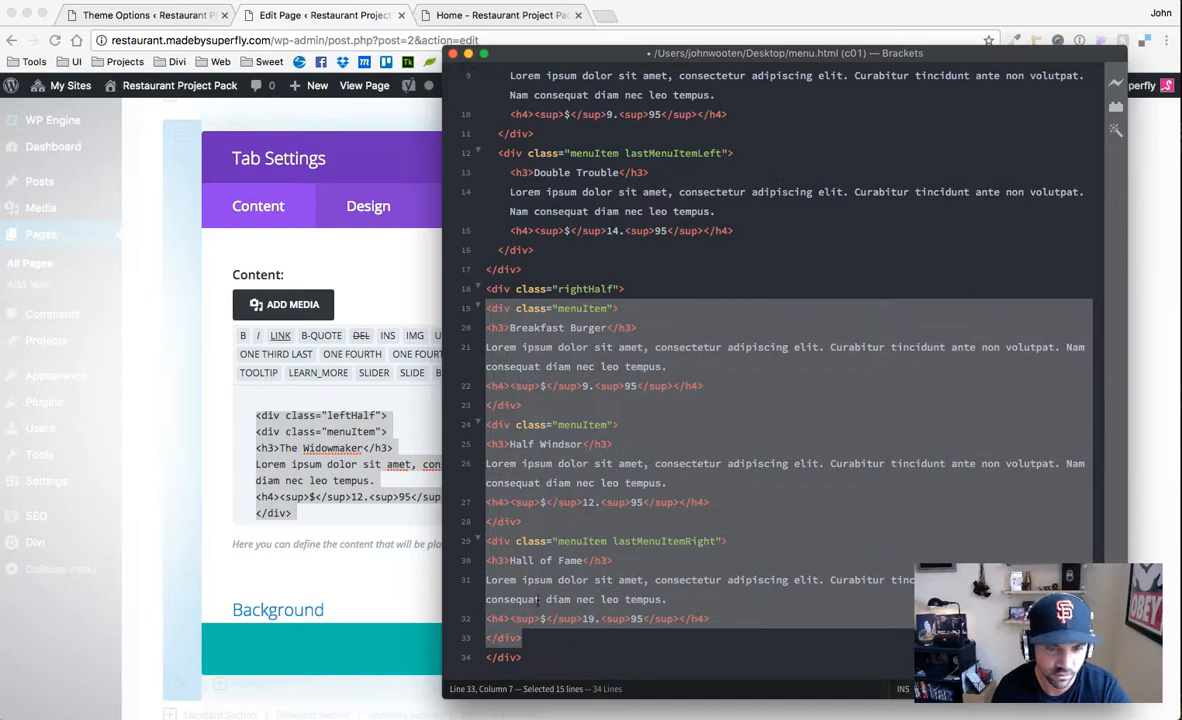
pyautogui.press('Tab')
# Indent the heading, description and price lines one more level inside the Breakfast Burger, Half Windsor and Hall of Fame items
pyautogui.click(553, 328)
pyautogui.moveTo(498, 328); pyautogui.dragTo(718, 386)
pyautogui.press('Tab')
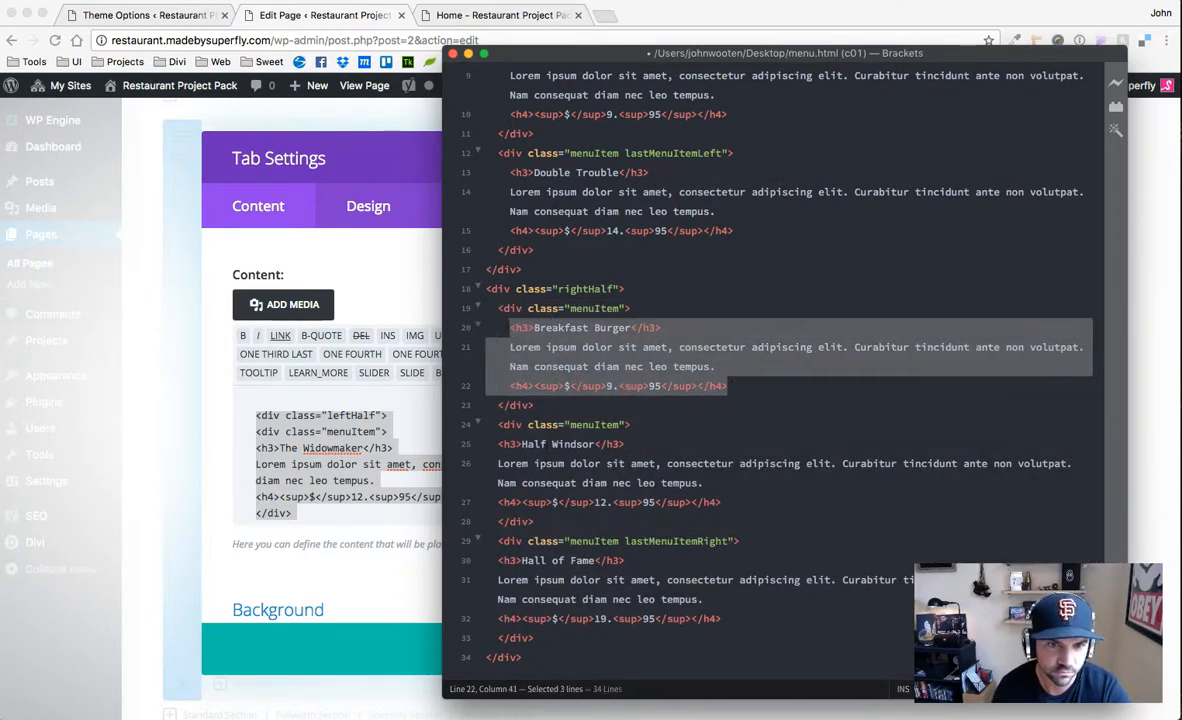
pyautogui.moveTo(498, 444); pyautogui.dragTo(720, 502)
pyautogui.press('Tab')
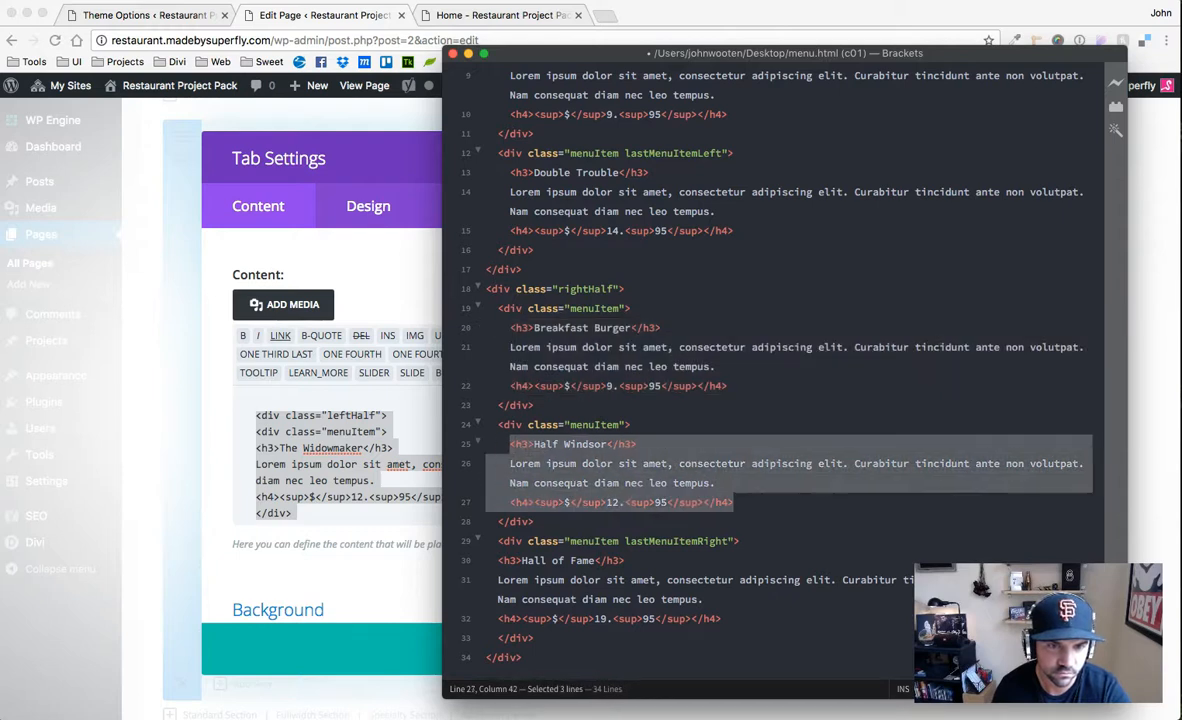
pyautogui.moveTo(498, 560); pyautogui.dragTo(720, 618)
pyautogui.press('Tab')
pyautogui.click(781, 480)
pyautogui.scroll(3, 720, 366)
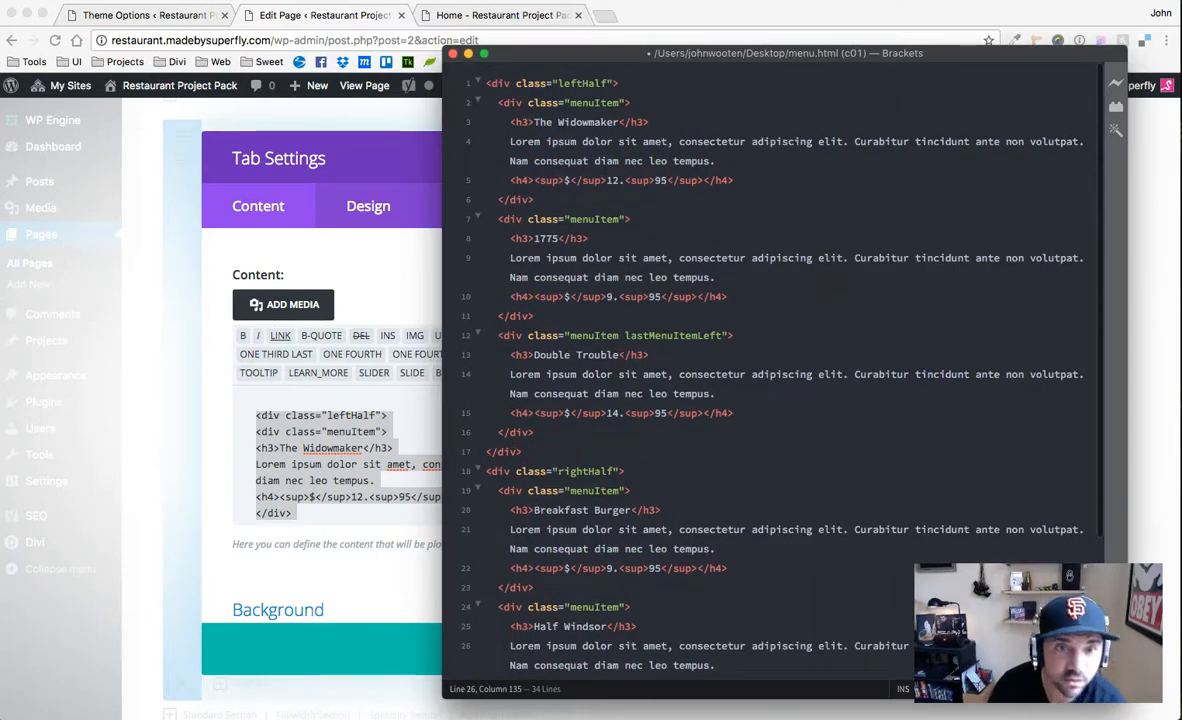
# Show the live home page in the browser with the Brackets window beside its Widowmaker menu column
pyautogui.moveTo(510, 53); pyautogui.dragTo(917, 92)
pyautogui.click(536, 18)
pyautogui.moveTo(1181, 88); pyautogui.dragTo(1000, 90)
pyautogui.scroll(-1, 465, 305)
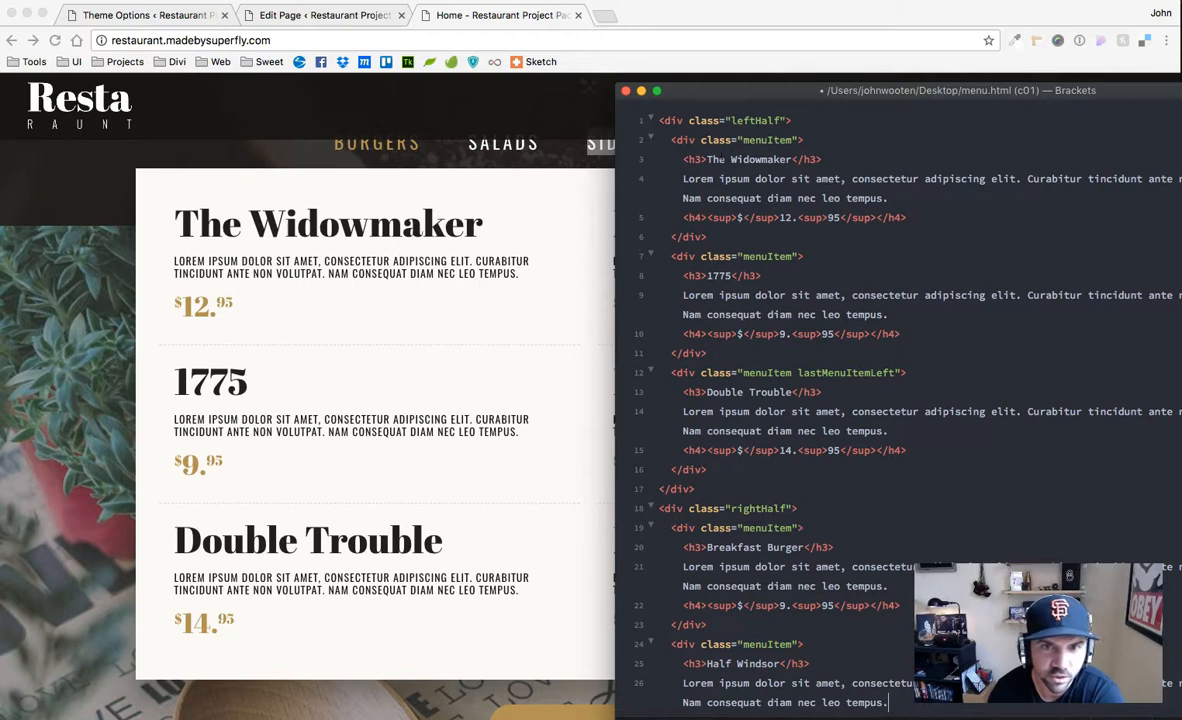
# Examine the Widowmaker menuItem block against the live page, including the sup tags around the price's dollar sign and cents
pyautogui.moveTo(683, 179); pyautogui.dragTo(840, 217)
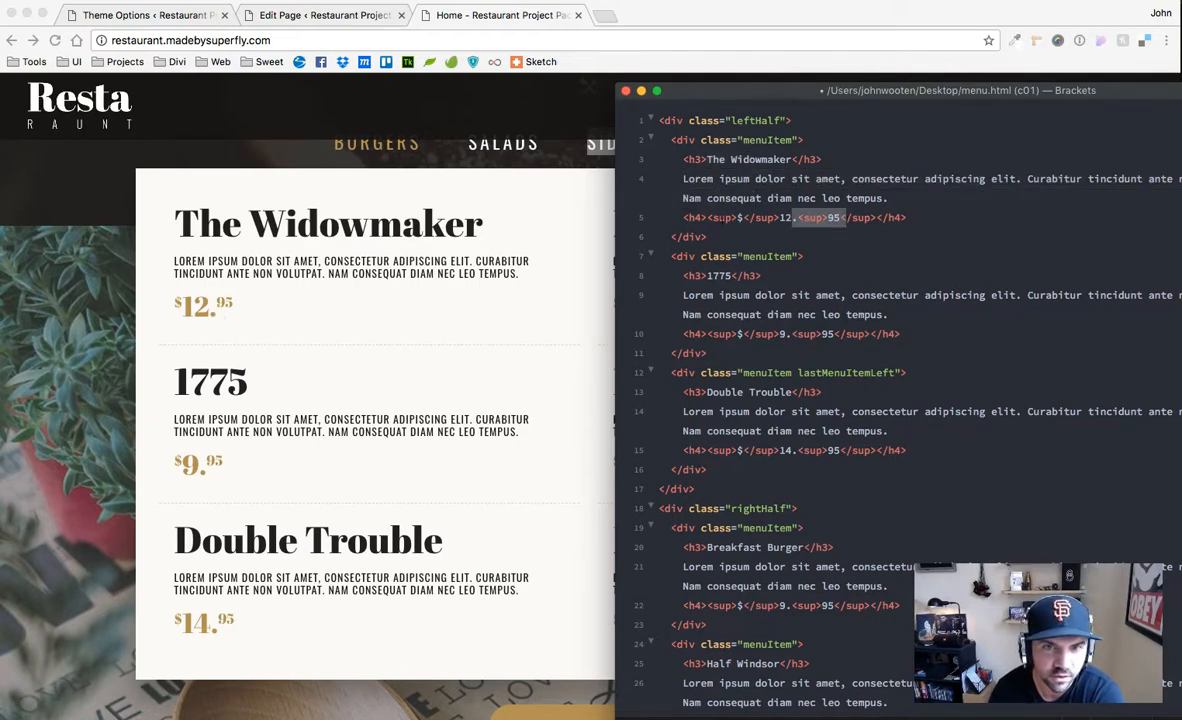
pyautogui.moveTo(708, 217); pyautogui.dragTo(779, 217)
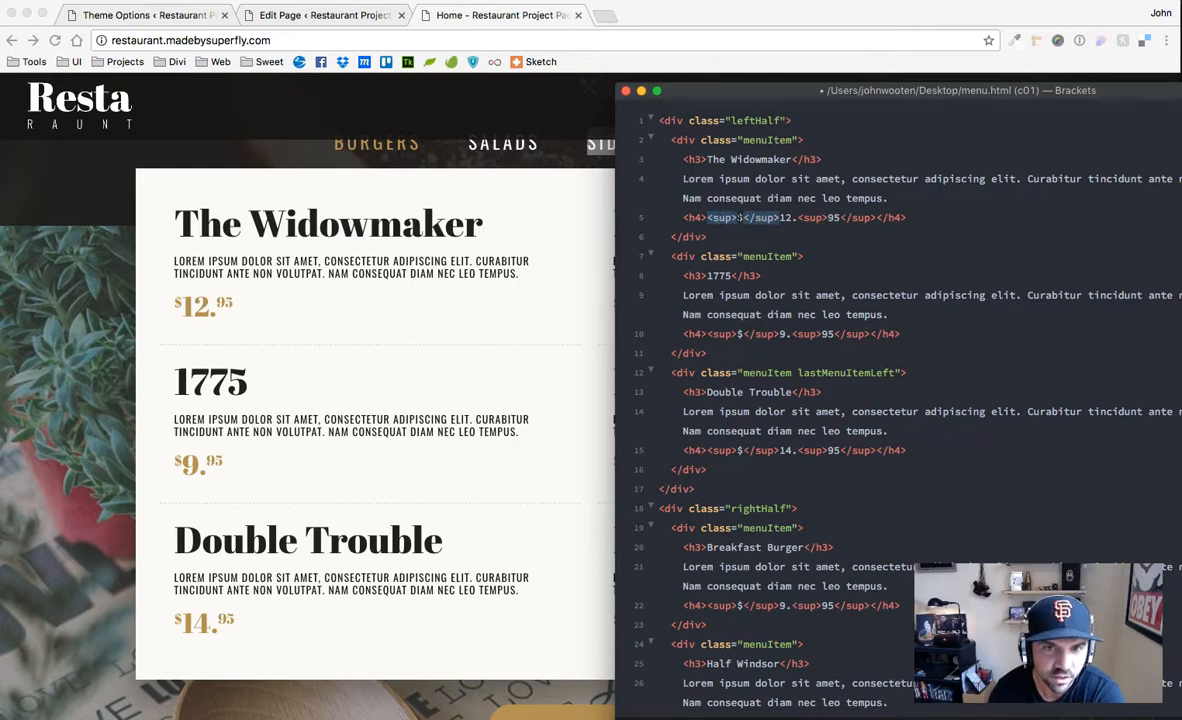
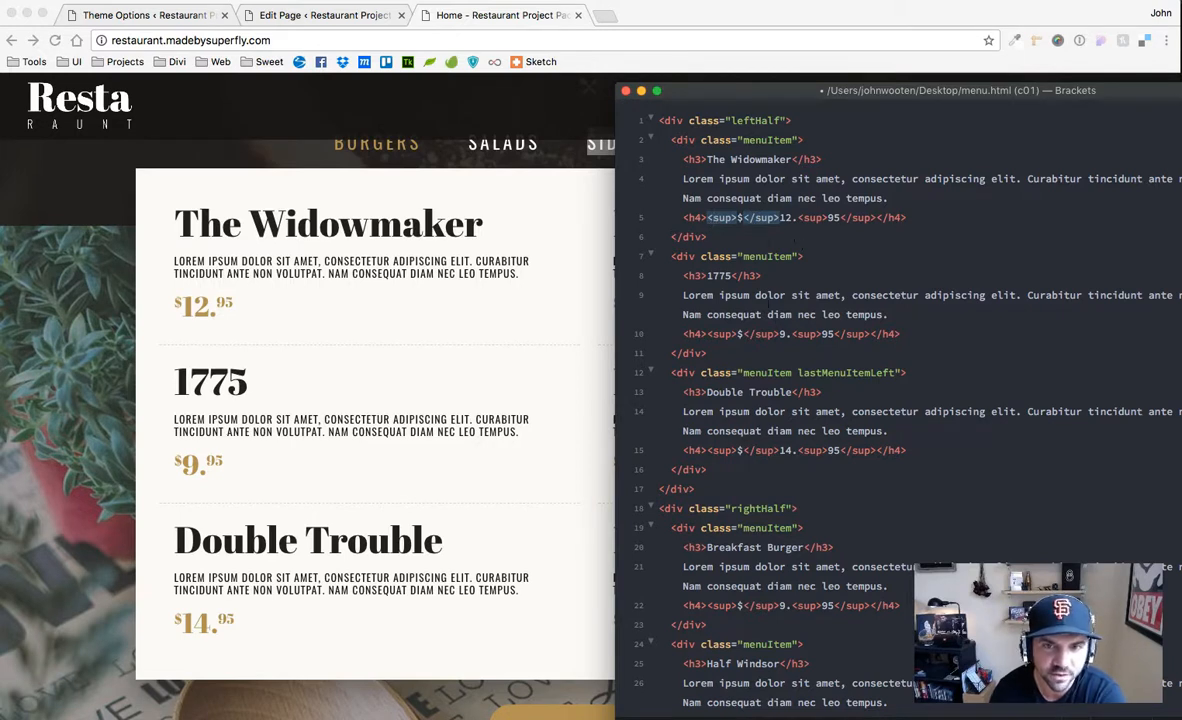
pyautogui.click(724, 237)
pyautogui.keyDown('shift'); pyautogui.click(660, 140); pyautogui.keyUp('shift')
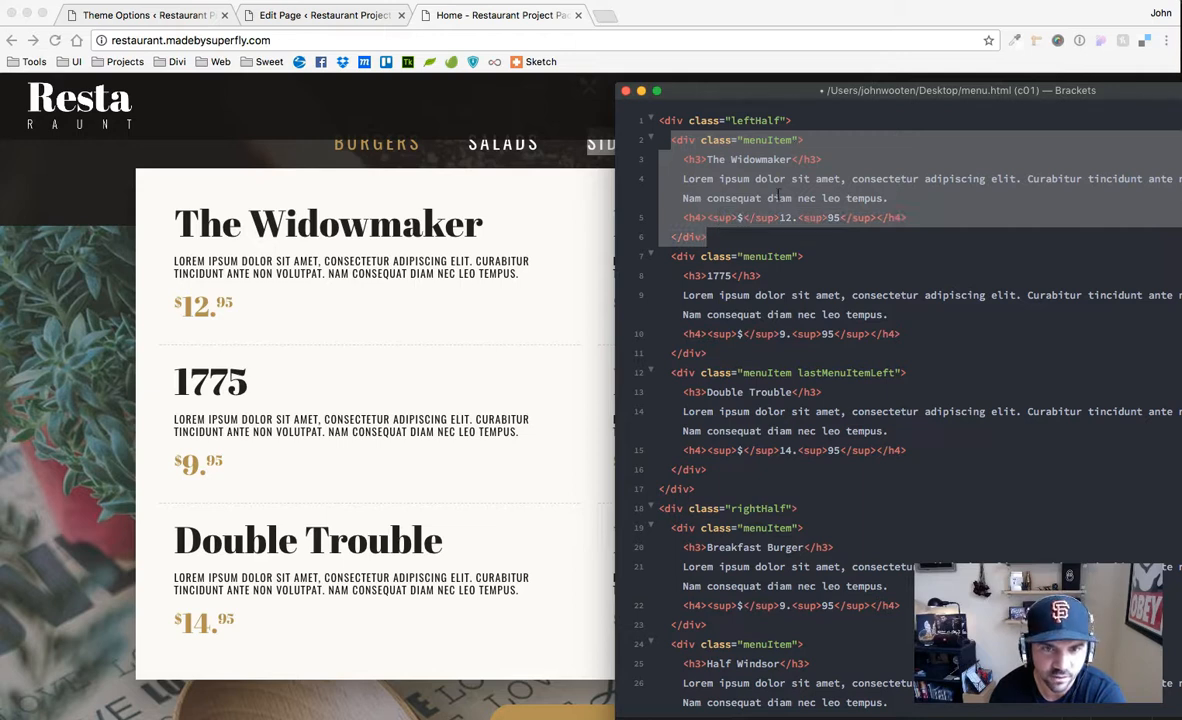
pyautogui.scroll(-2, 393, 350)
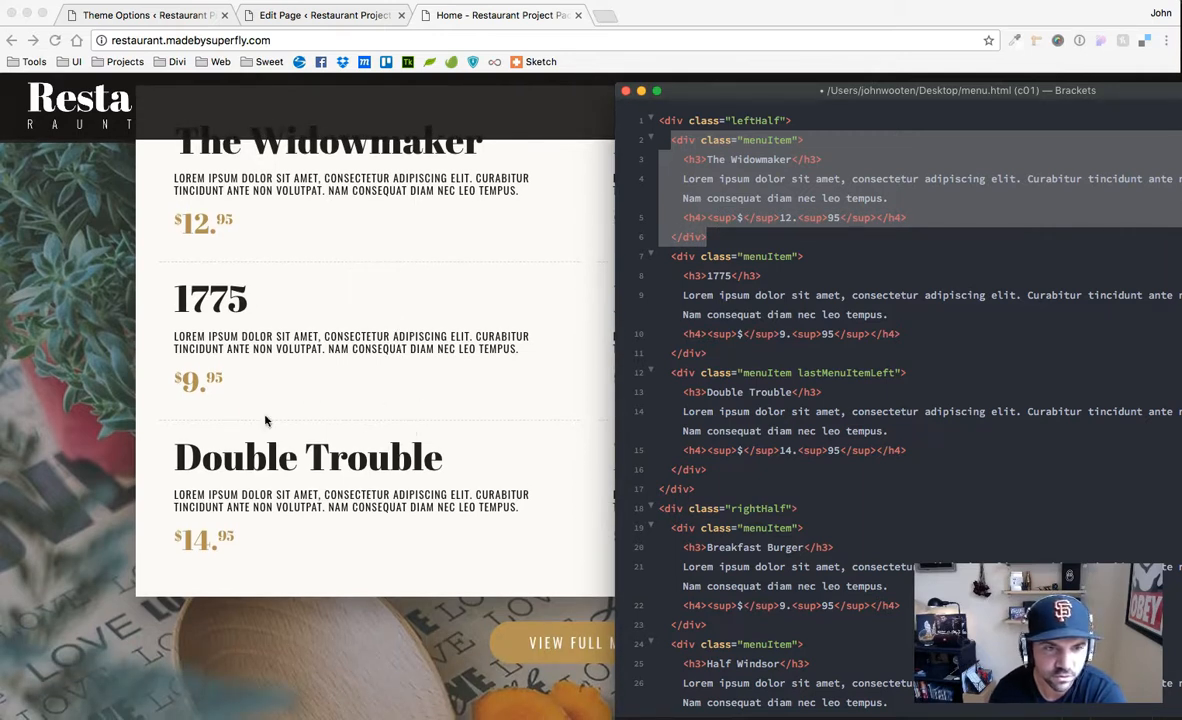
pyautogui.scroll(-3, 788, 432)
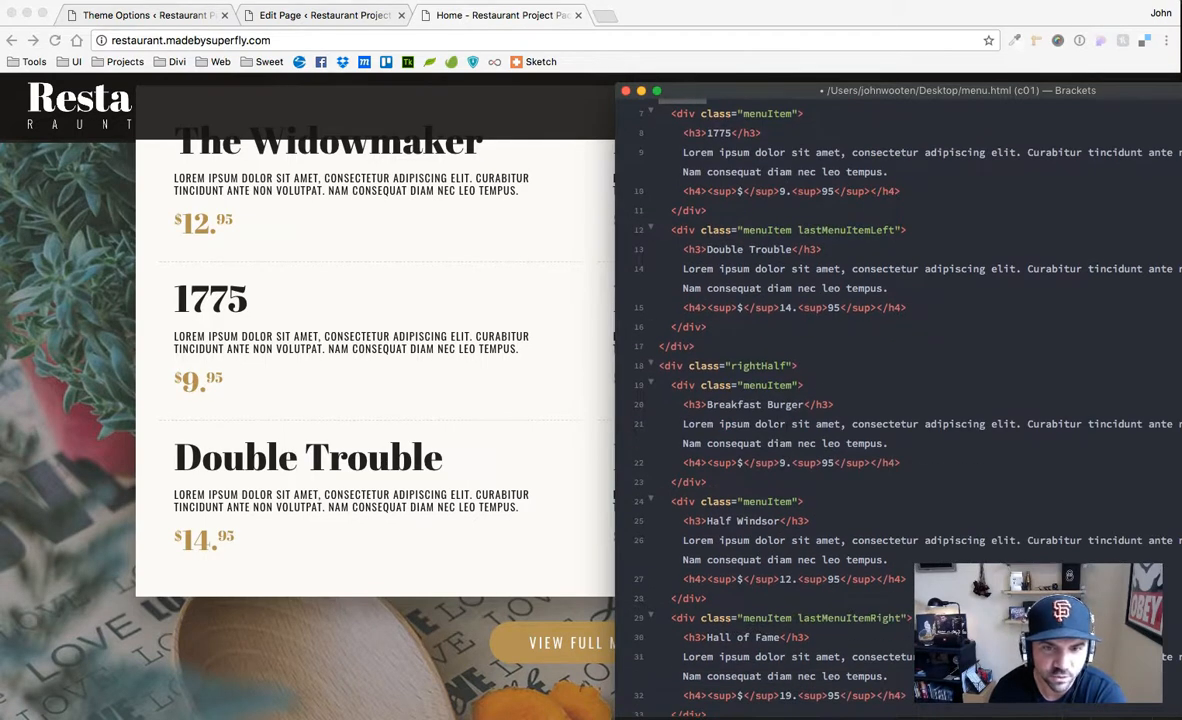
# Uncover the Breakfast Burger column of the live page and compare it with the menuItem blocks in the rightHalf div
pyautogui.moveTo(1094, 98); pyautogui.dragTo(533, 55)
pyautogui.moveTo(689, 345); pyautogui.dragTo(580, 353)
pyautogui.scroll(-2, 300, 400)
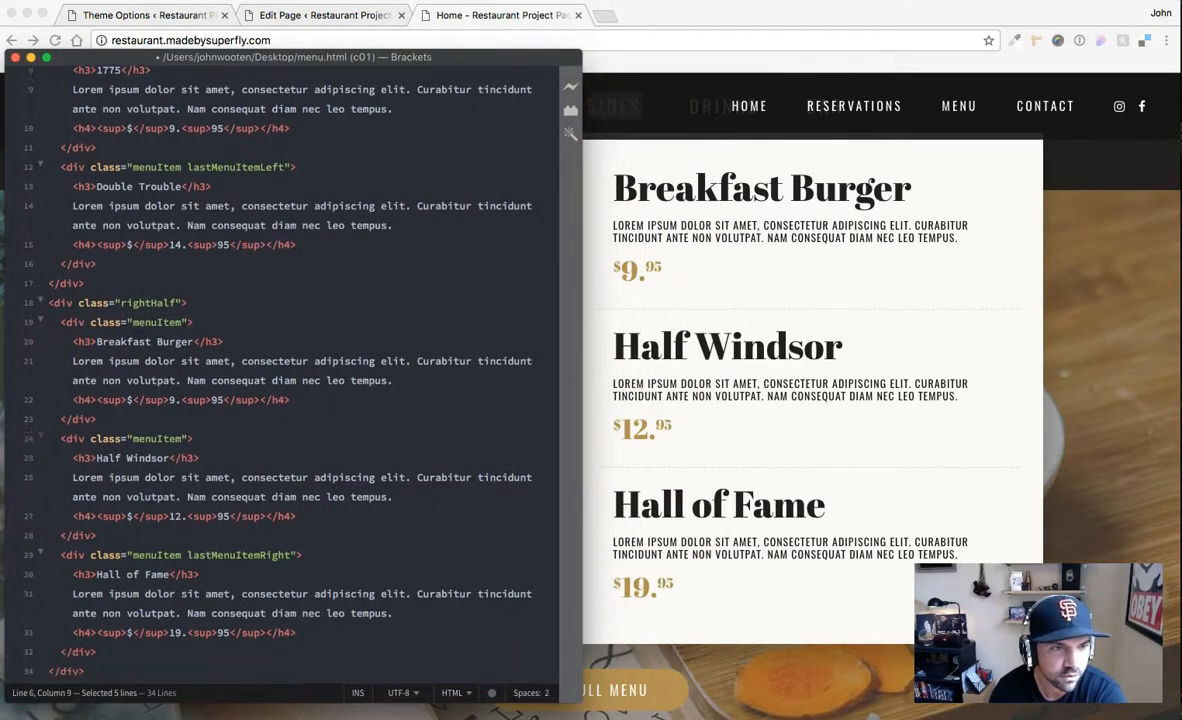
pyautogui.moveTo(62, 312); pyautogui.dragTo(132, 515)
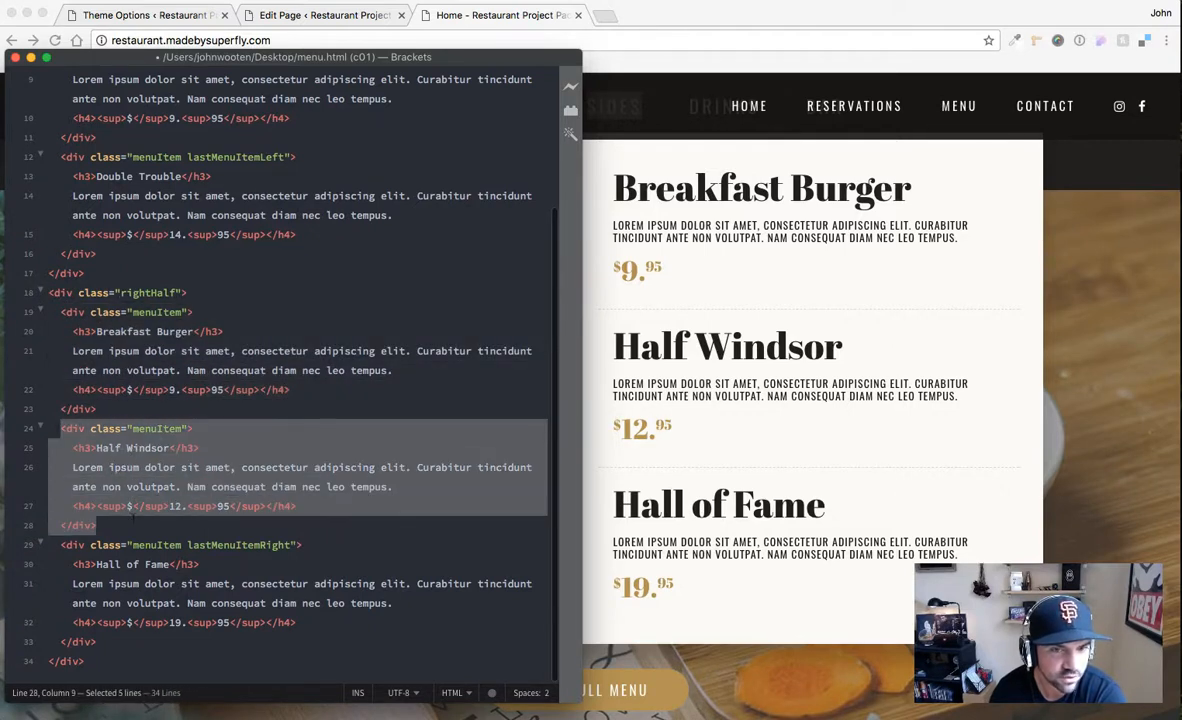
# Uncover the Widowmaker column again and examine the menuItem class on 1775 and the lastMenuItemLeft class on Double Trouble
pyautogui.moveTo(448, 62); pyautogui.dragTo(1048, 92)
pyautogui.scroll(5, 911, 271)
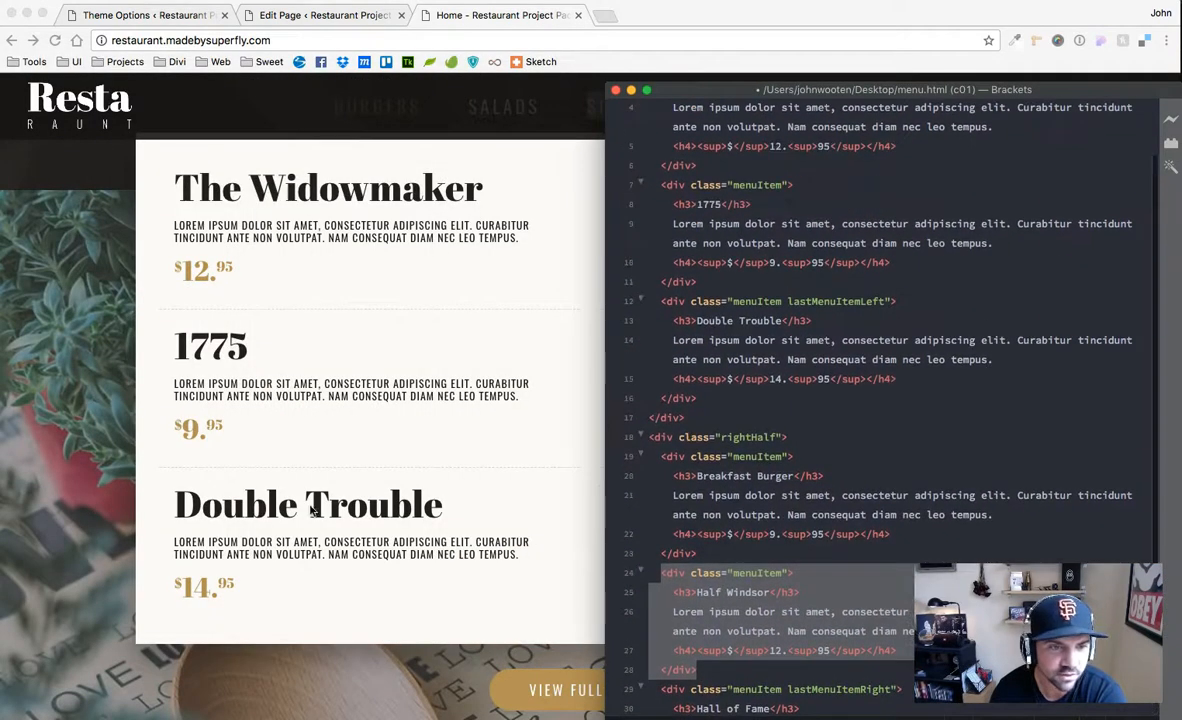
pyautogui.click(893, 263)
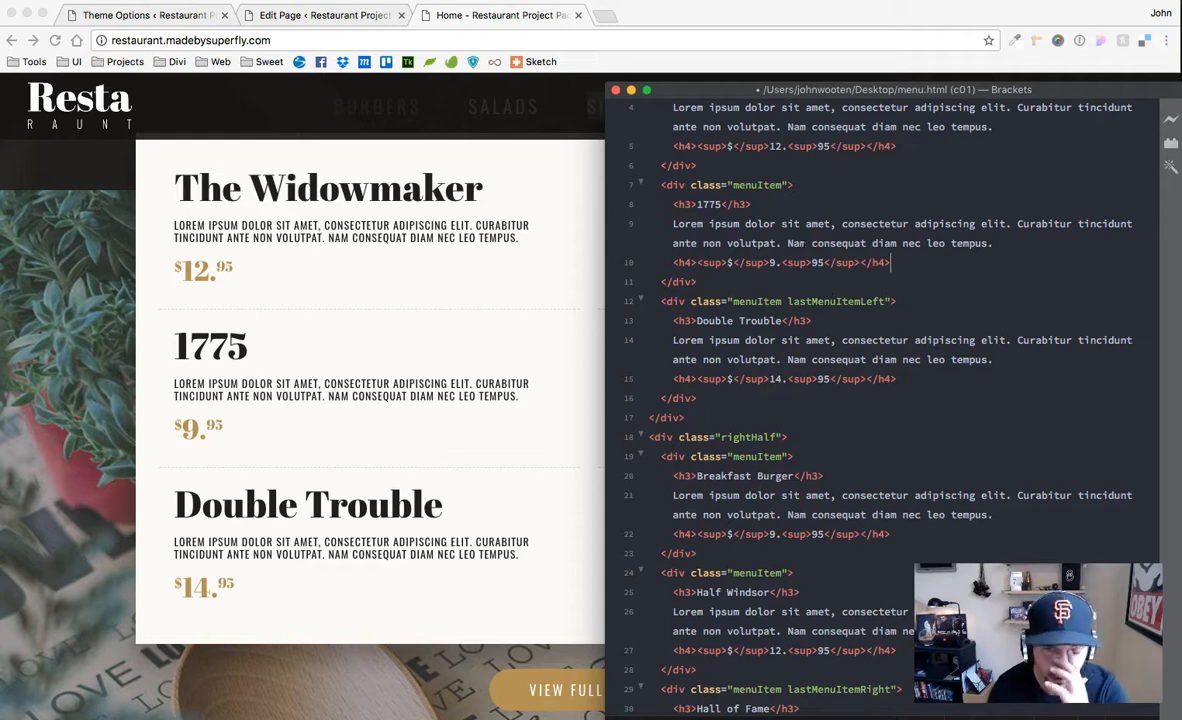
pyautogui.scroll(3, 803, 243)
pyautogui.doubleClick(760, 234)
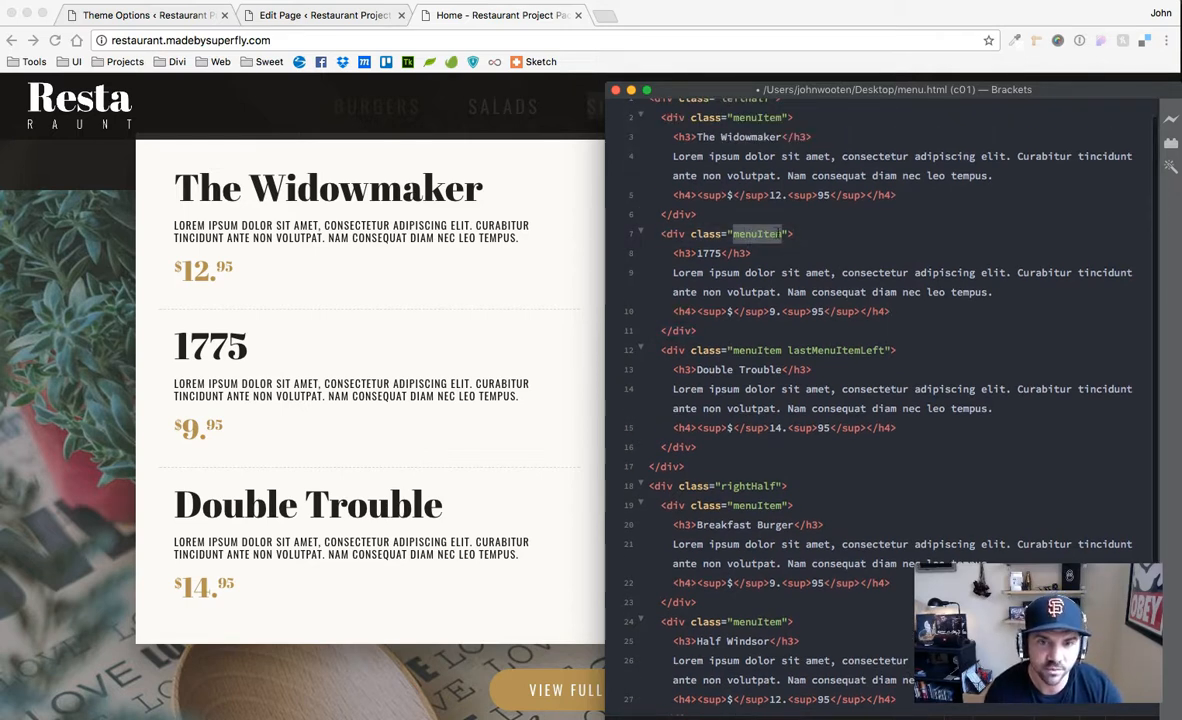
pyautogui.moveTo(788, 350); pyautogui.dragTo(885, 351)
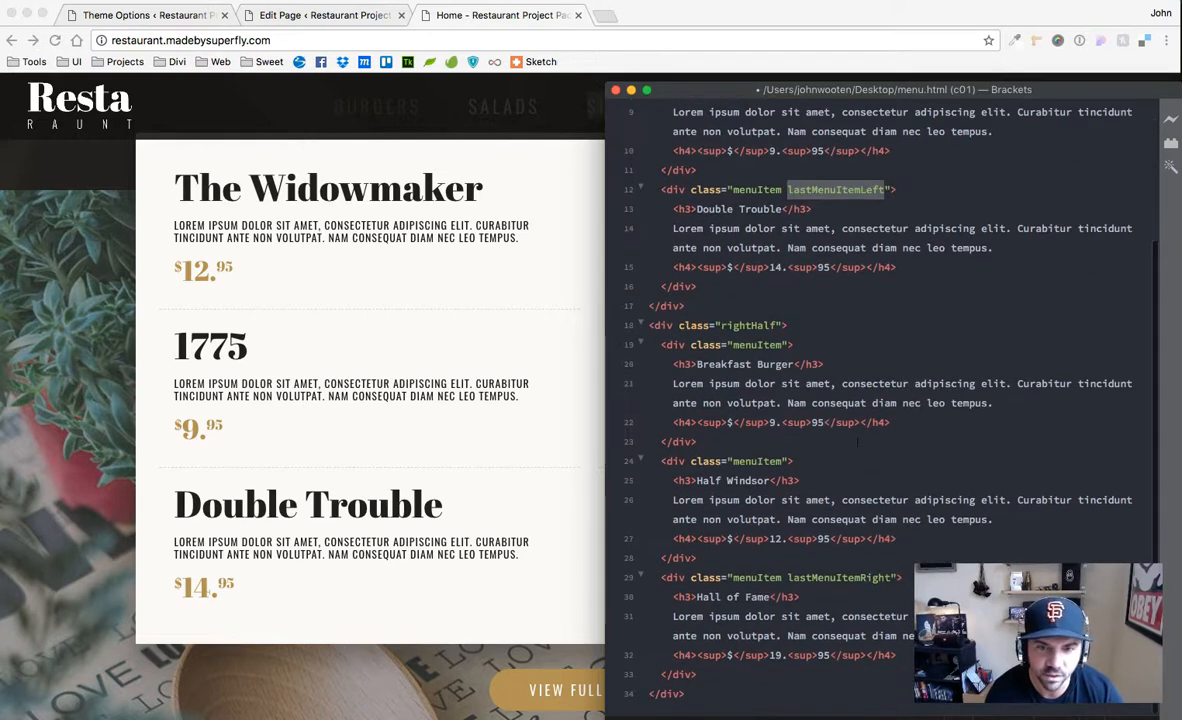
# Narrow the browser window to examine the menu's single-column mobile layout, and restore the window to full width
pyautogui.click(477, 475)
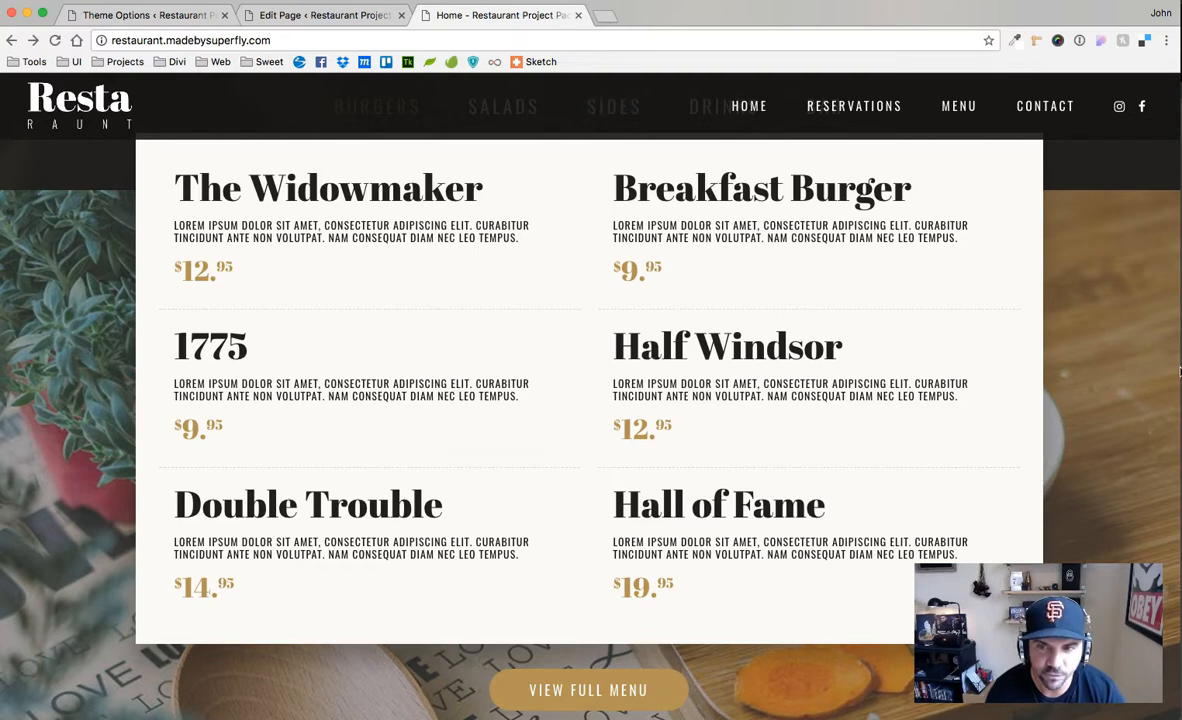
pyautogui.moveTo(1178, 368); pyautogui.dragTo(544, 385)
pyautogui.scroll(-2, 409, 369)
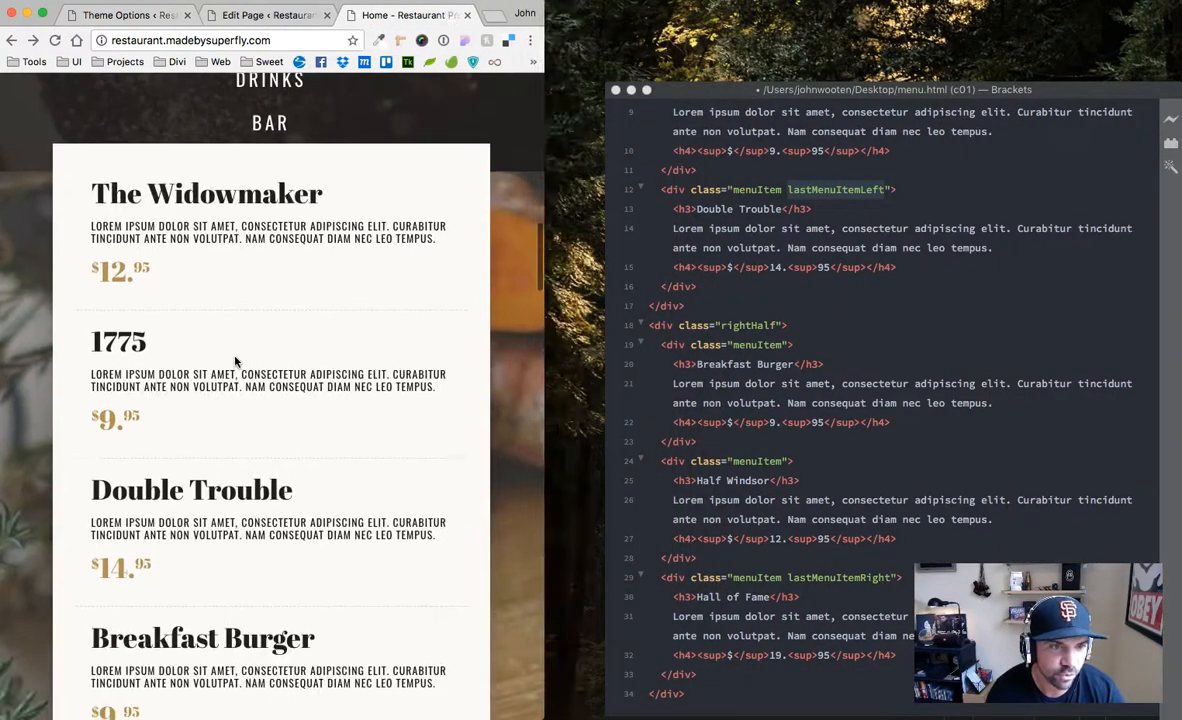
pyautogui.scroll(-6, 237, 356)
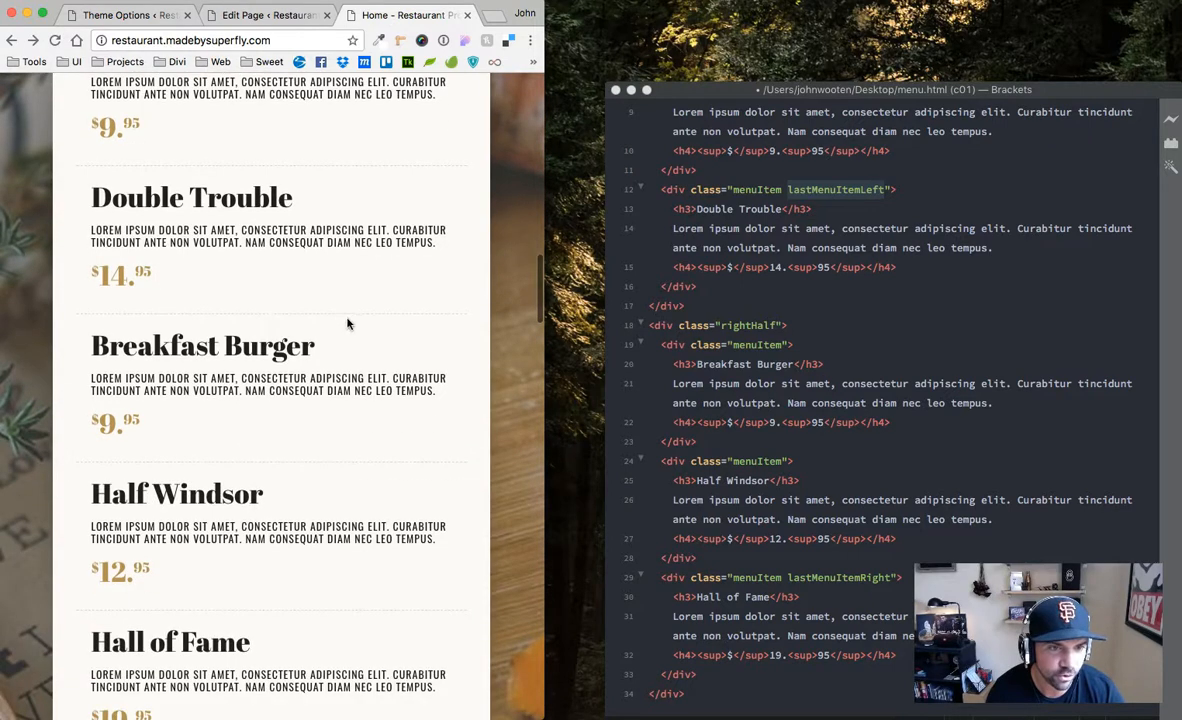
pyautogui.scroll(-5, 344, 326)
pyautogui.scroll(12, 270, 280)
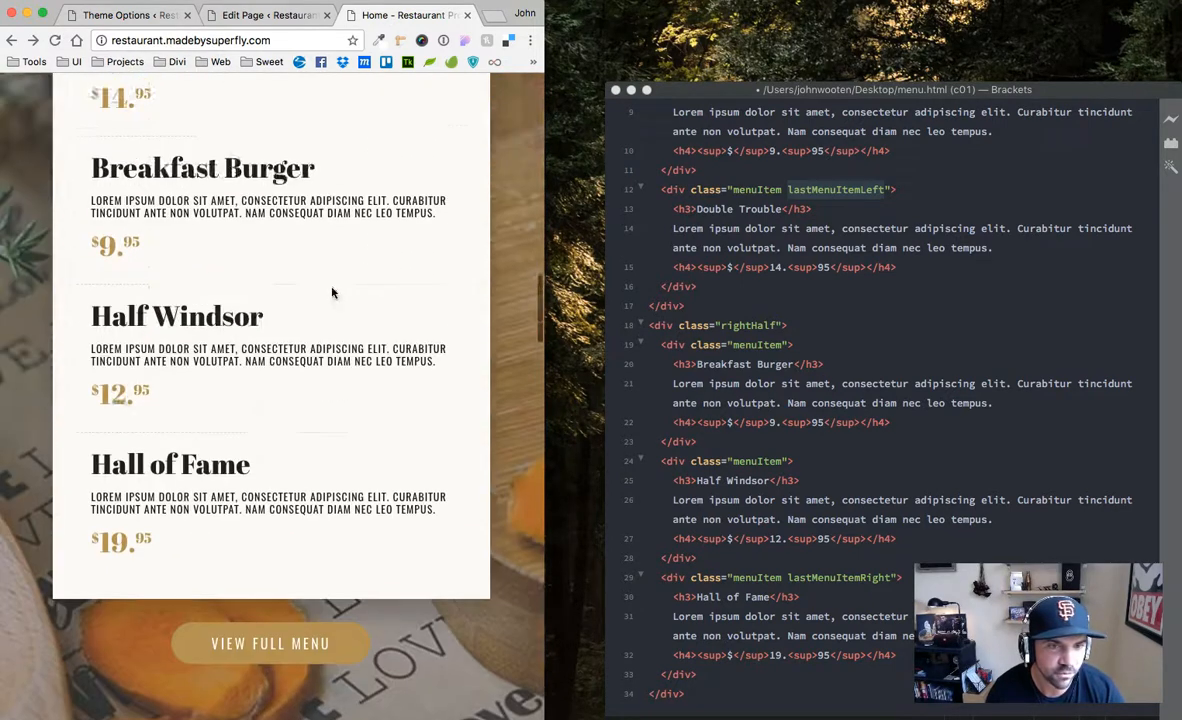
pyautogui.moveTo(546, 352); pyautogui.dragTo(1180, 352)
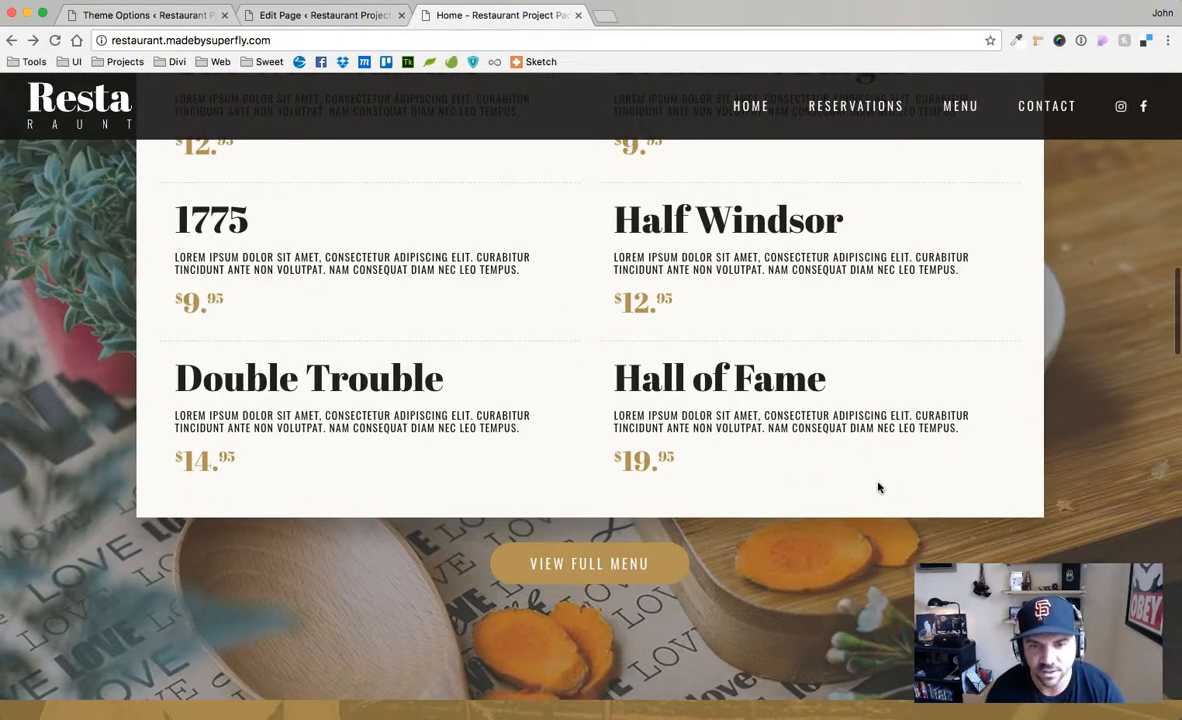
pyautogui.scroll(2, 860, 348)
pyautogui.scroll(1, 828, 372)
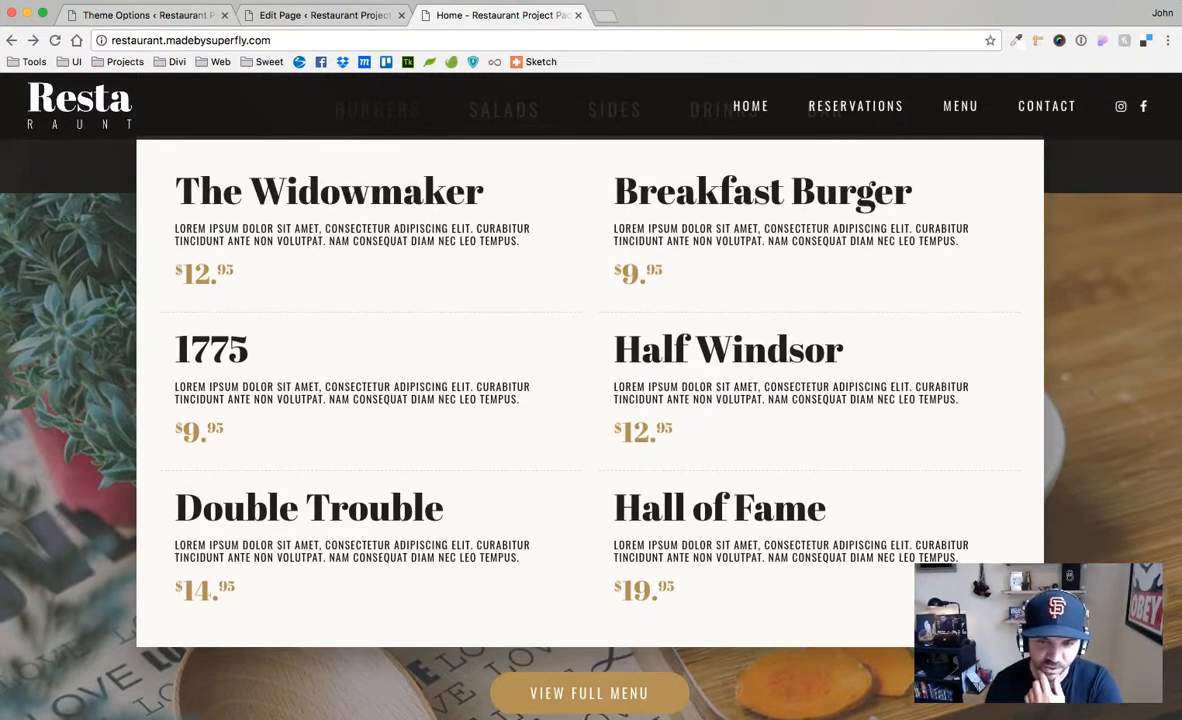
# Switch to Brackets and duplicate the Double Trouble menuItem block directly below the original inside the leftHalf div
pyautogui.press('super+Tab')
pyautogui.click(842, 283)
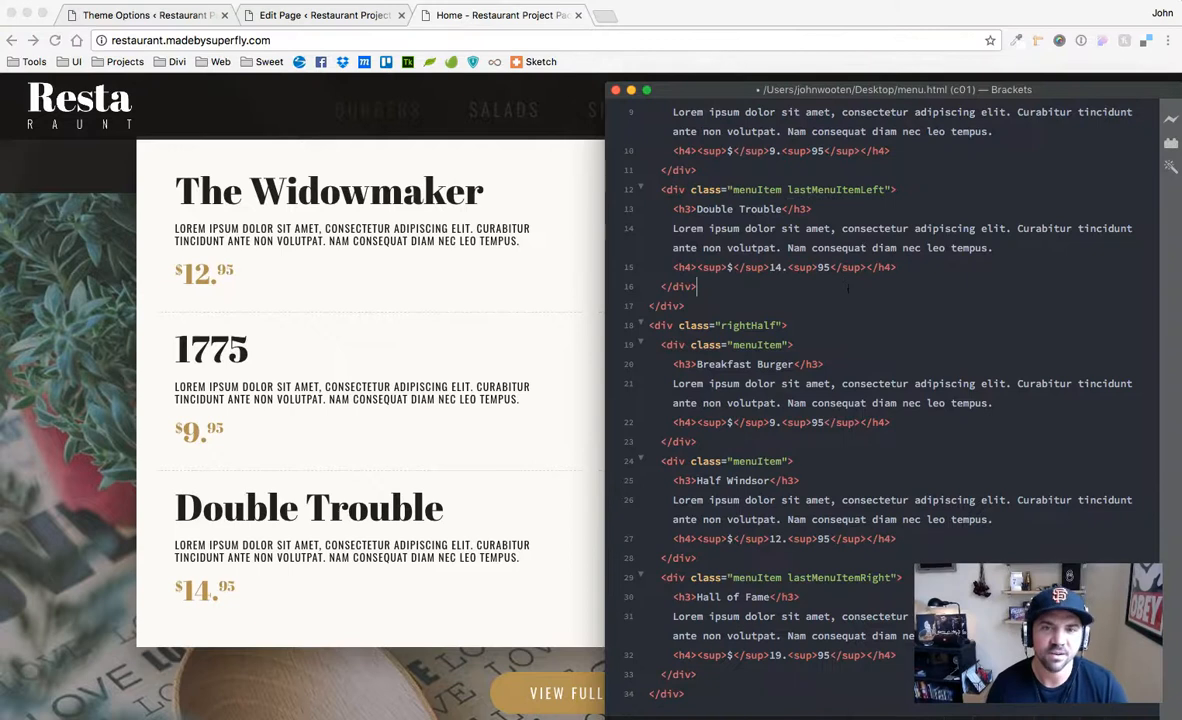
pyautogui.moveTo(661, 190); pyautogui.dragTo(711, 283)
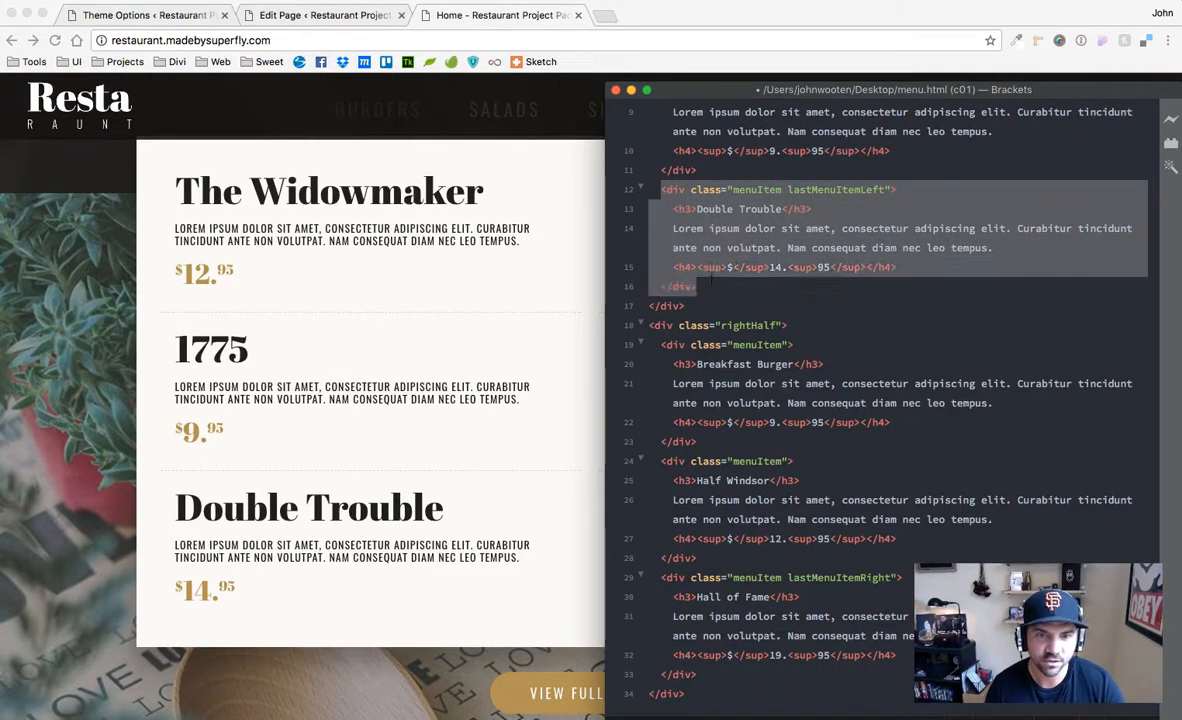
pyautogui.press('super+c')
pyautogui.click(711, 283)
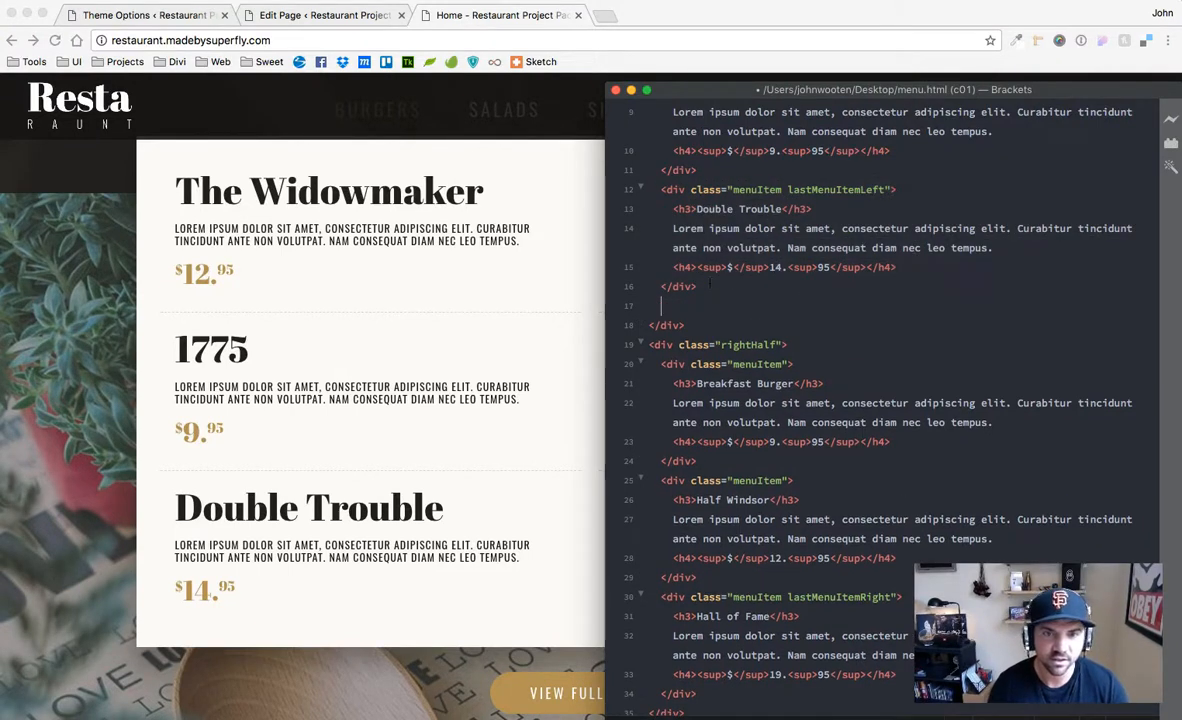
pyautogui.press('Return')
pyautogui.press('super+v')
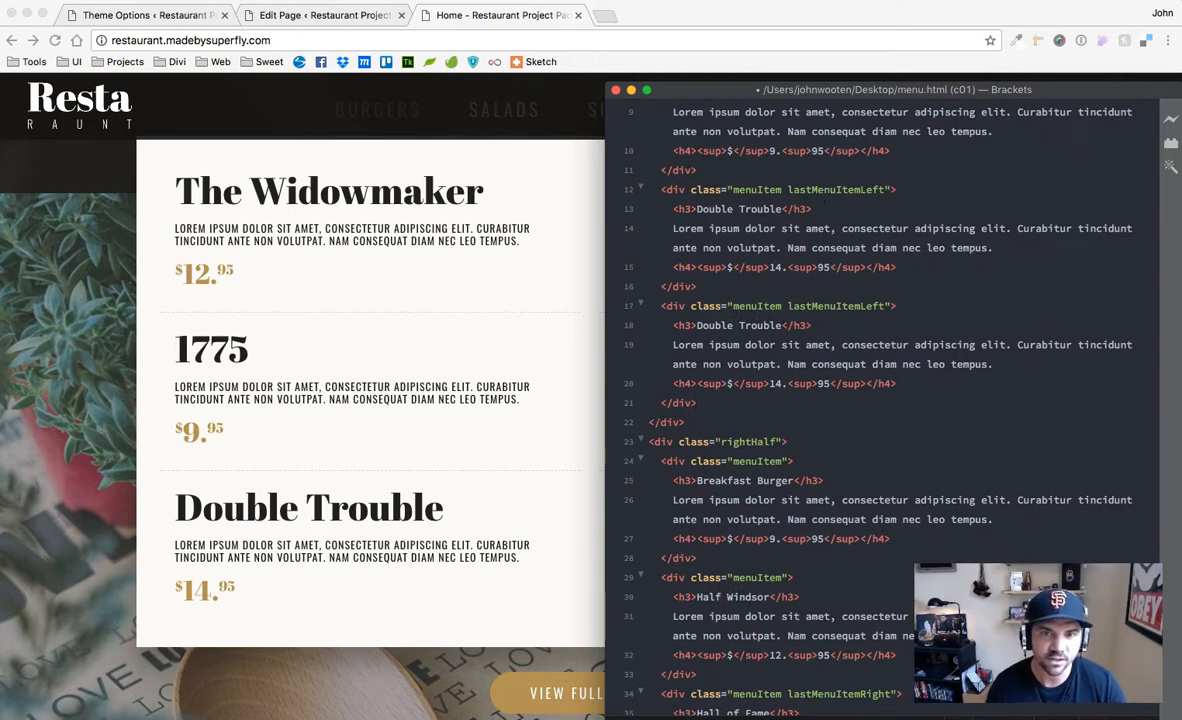
# Remove the lastMenuItemLeft class from the first Double Trouble block, keeping only the menuItem class
pyautogui.scroll(3, 836, 272)
pyautogui.doubleClick(836, 272)
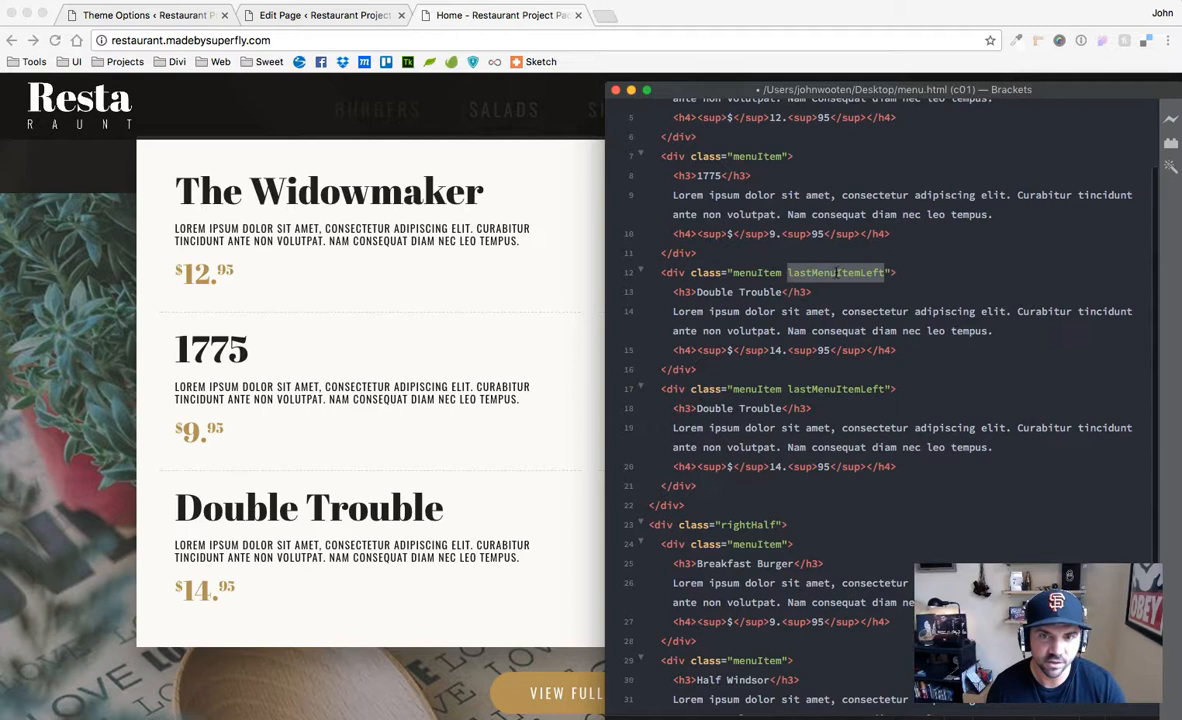
pyautogui.press('BackSpace')
pyautogui.press('BackSpace')
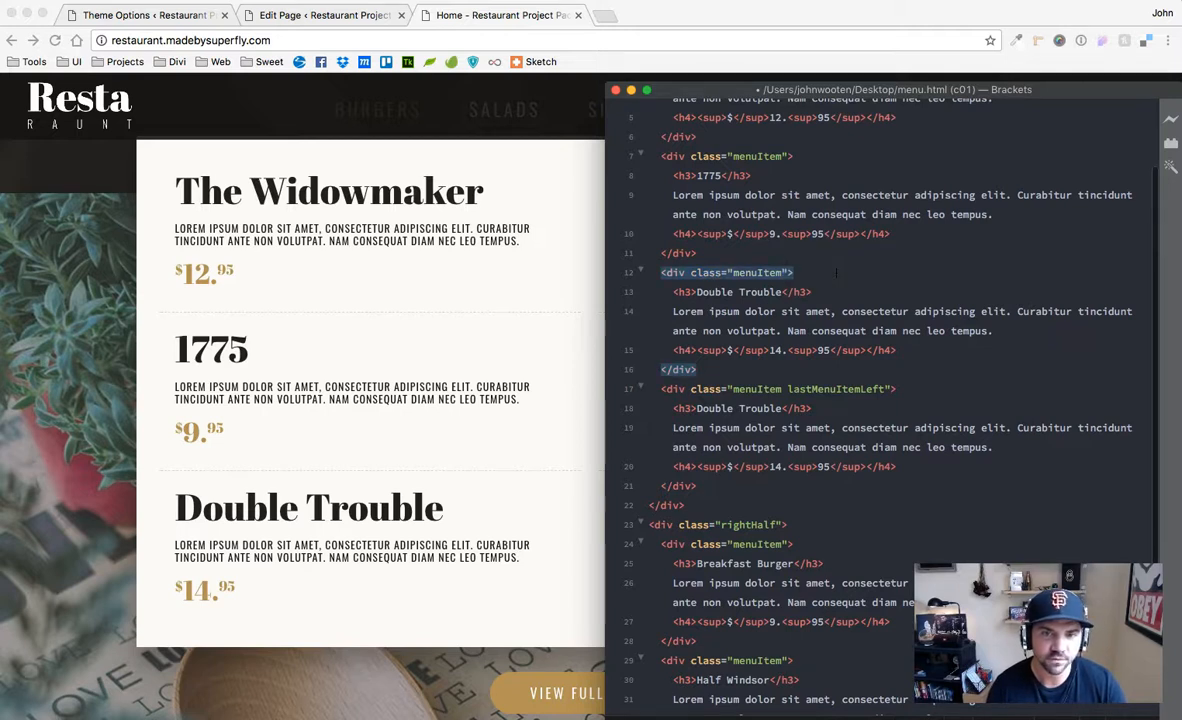
# Rename the duplicated Double Trouble item in the leftHalf div to "New Item" and set its price to 114.95
pyautogui.moveTo(697, 408); pyautogui.dragTo(786, 408)
pyautogui.write('New Item')
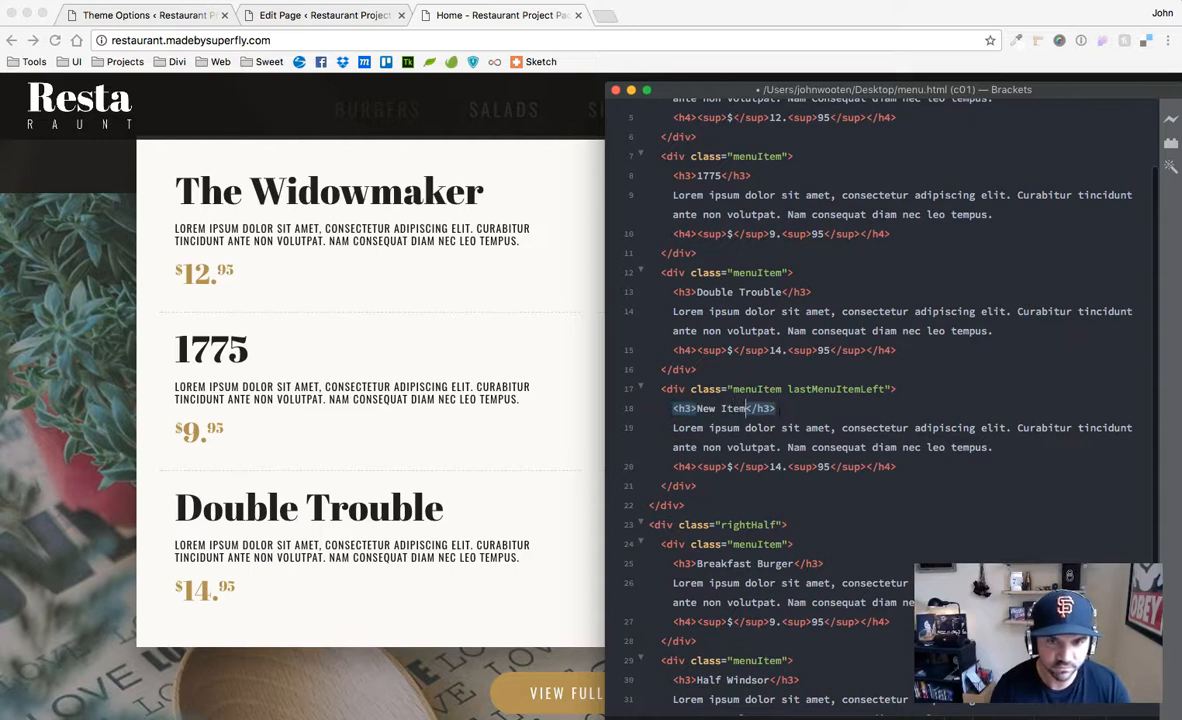
pyautogui.click(775, 466)
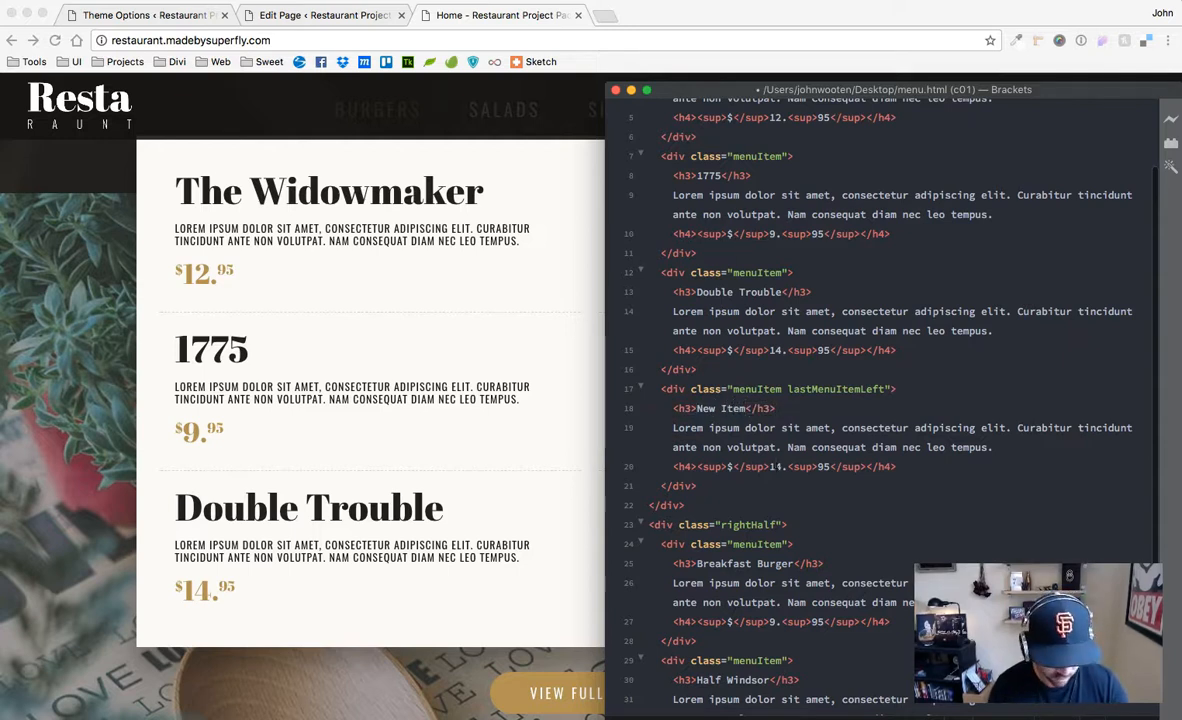
pyautogui.write('1')
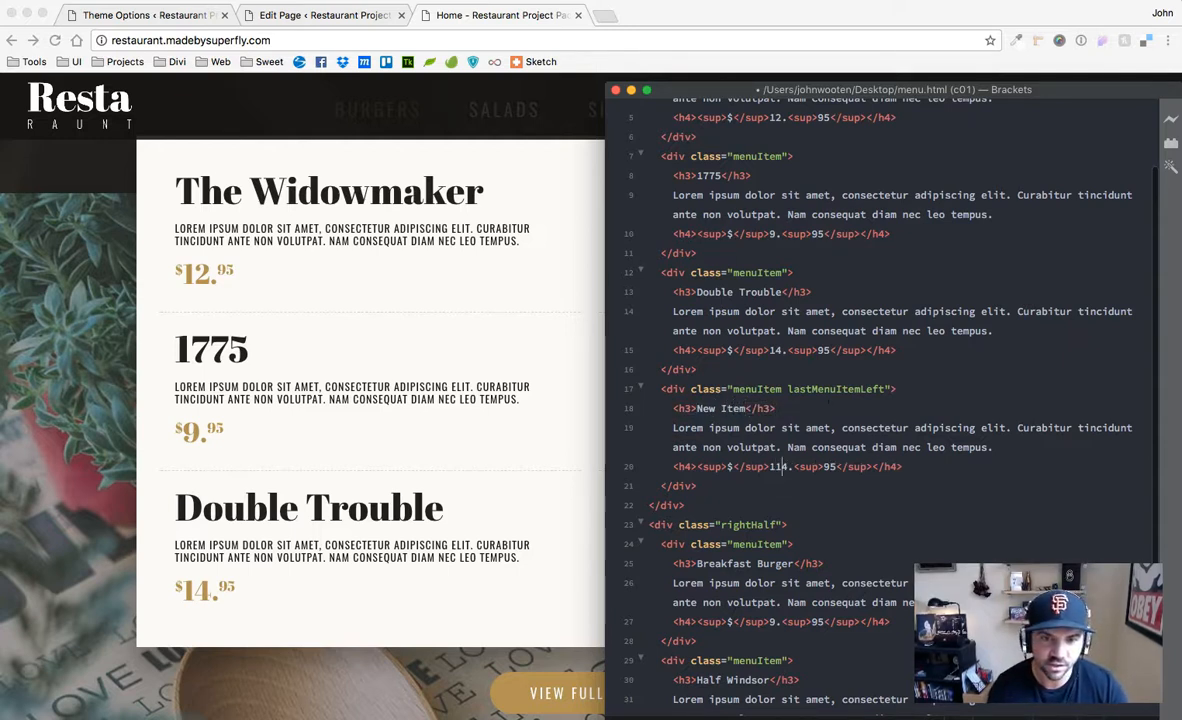
# Duplicate the Half Windsor and Hall of Fame blocks directly below Hall of Fame inside the rightHalf div
pyautogui.scroll(-5, 832, 403)
pyautogui.moveTo(1043, 96); pyautogui.dragTo(981, 50)
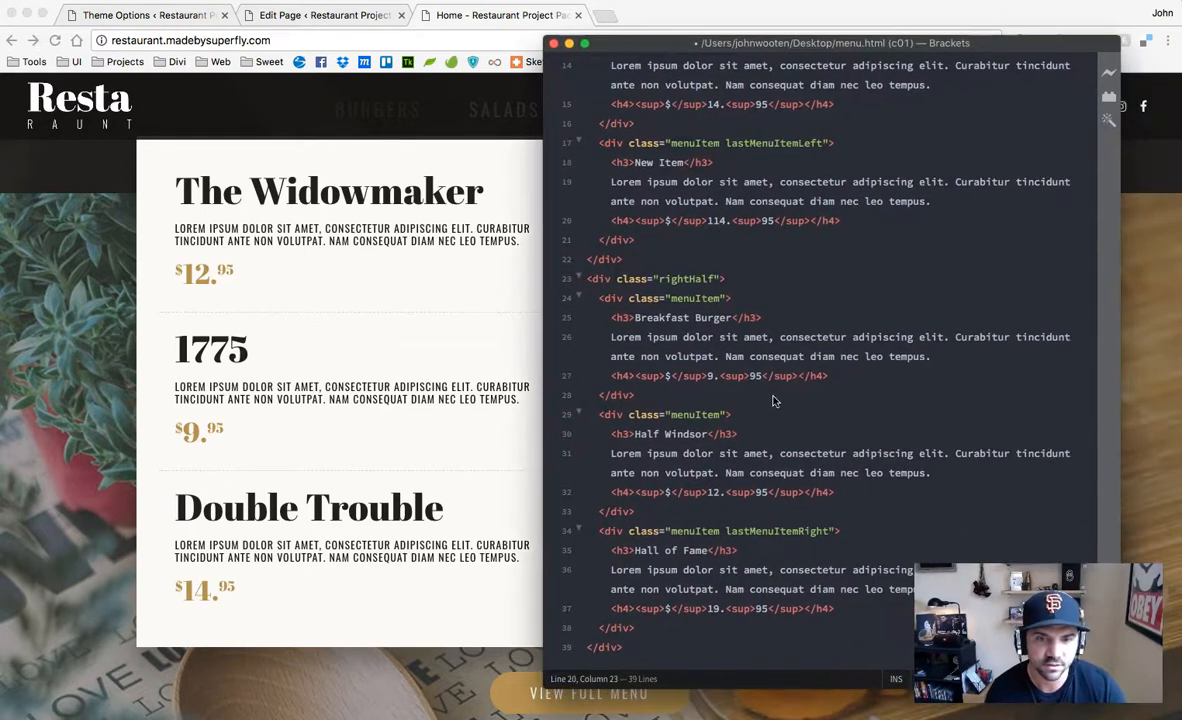
pyautogui.click(601, 416)
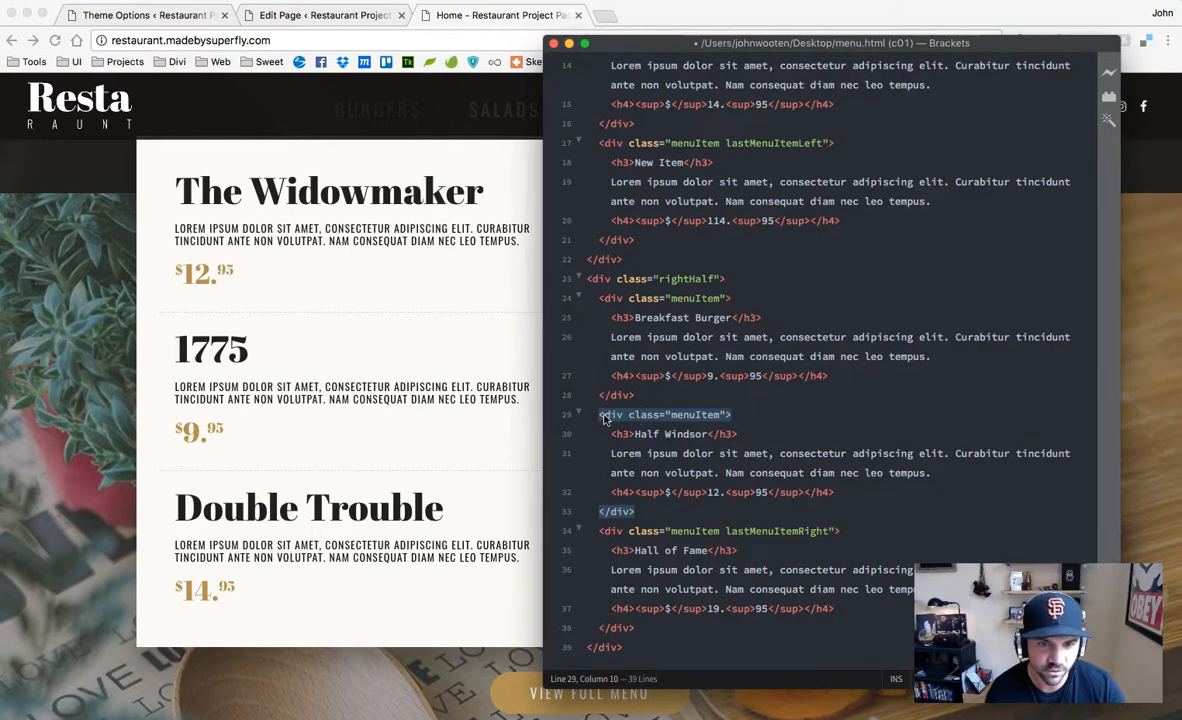
pyautogui.moveTo(601, 418); pyautogui.dragTo(634, 631)
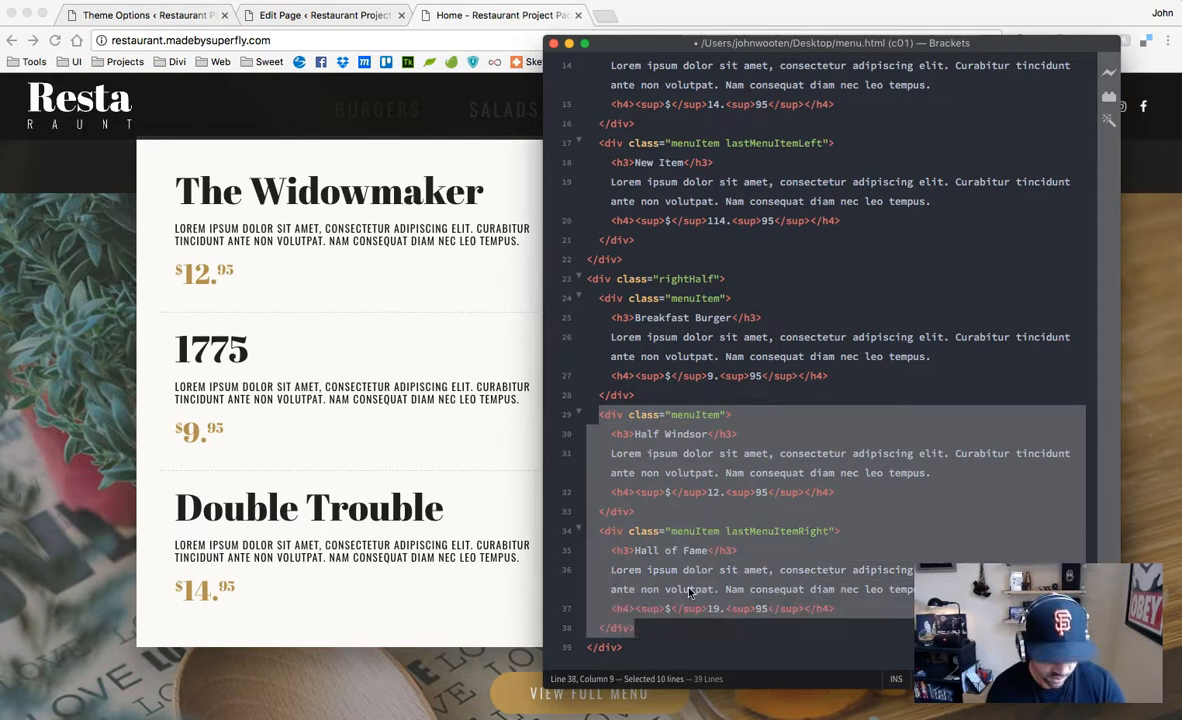
pyautogui.press('super+c')
pyautogui.press('Right')
pyautogui.press('Return')
pyautogui.press('super+v')
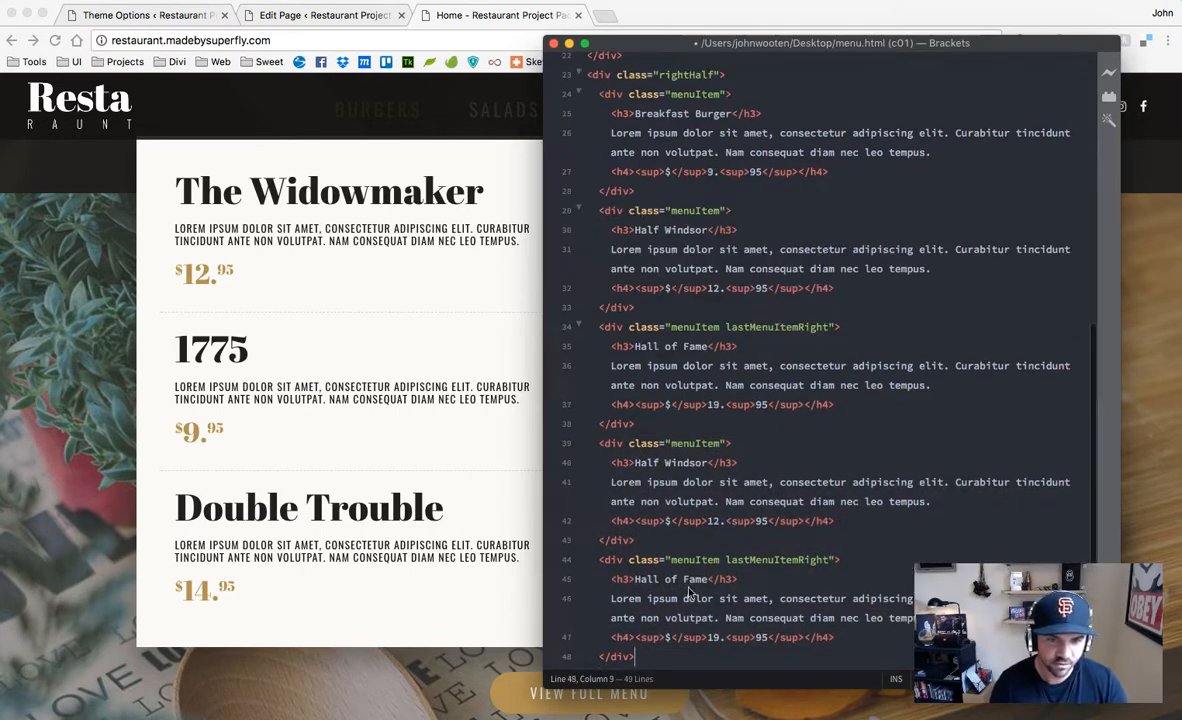
pyautogui.scroll(-1, 640, 440)
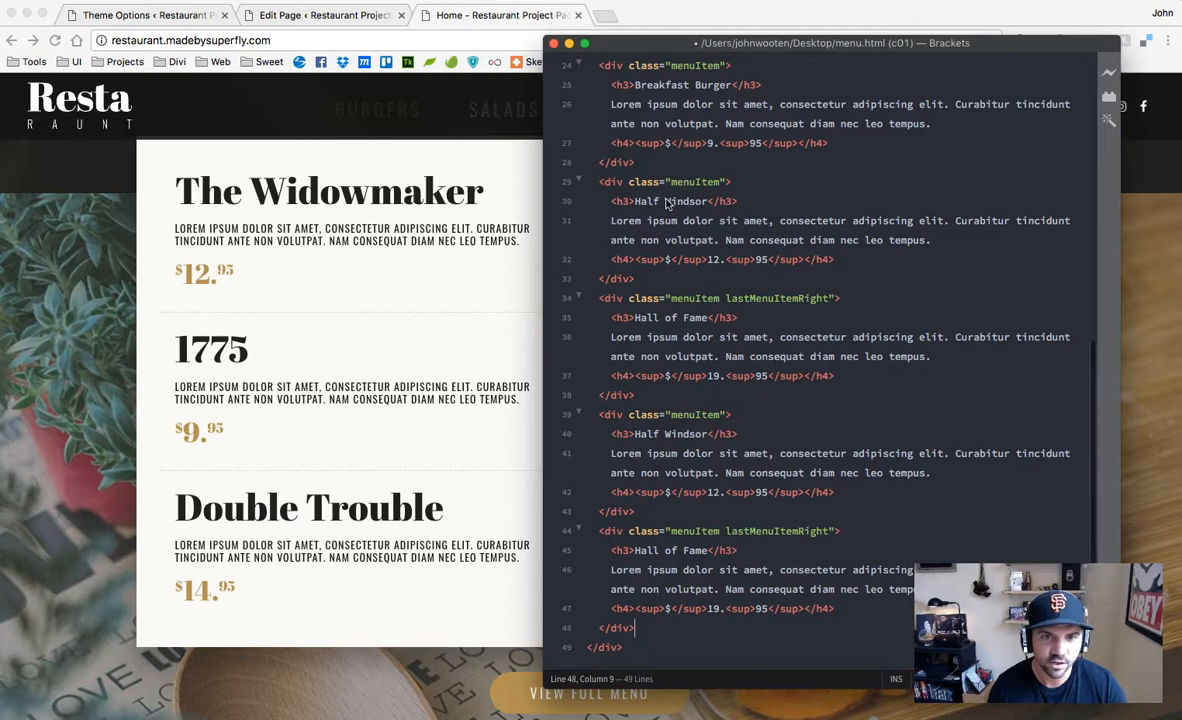
# Rename the copied Half Windsor item to "New Item 1" and set its price to 112.95
pyautogui.moveTo(634, 440); pyautogui.dragTo(704, 440)
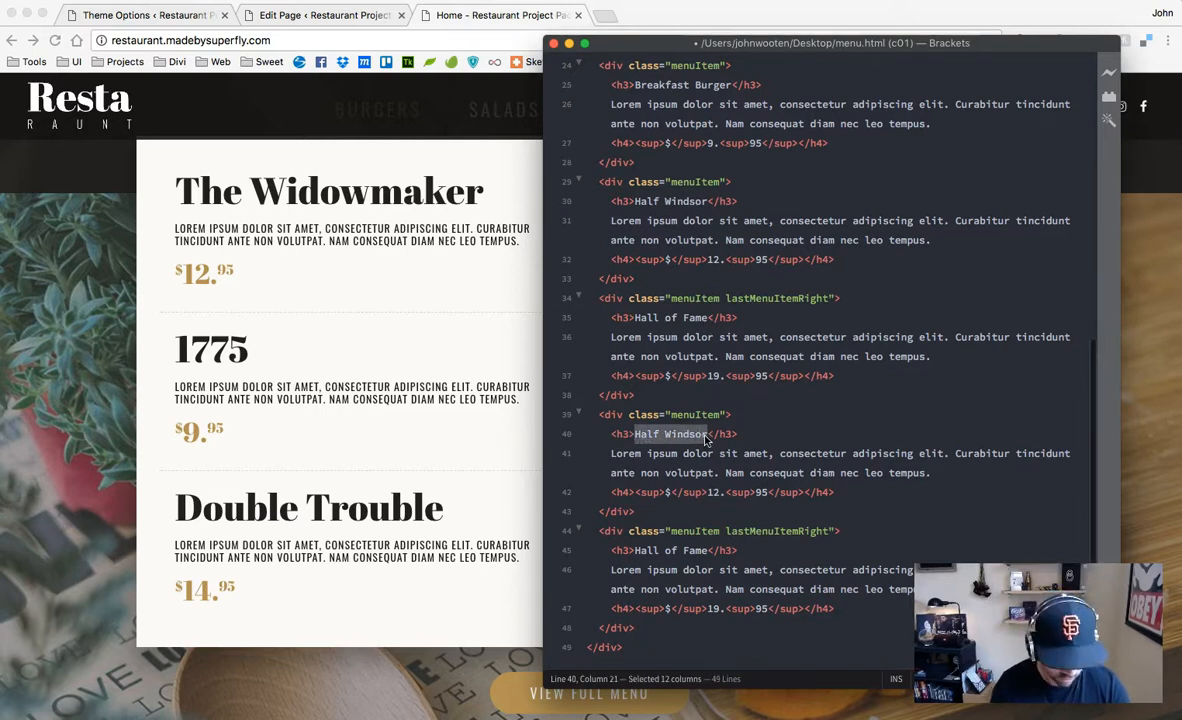
pyautogui.write('New Item 1')
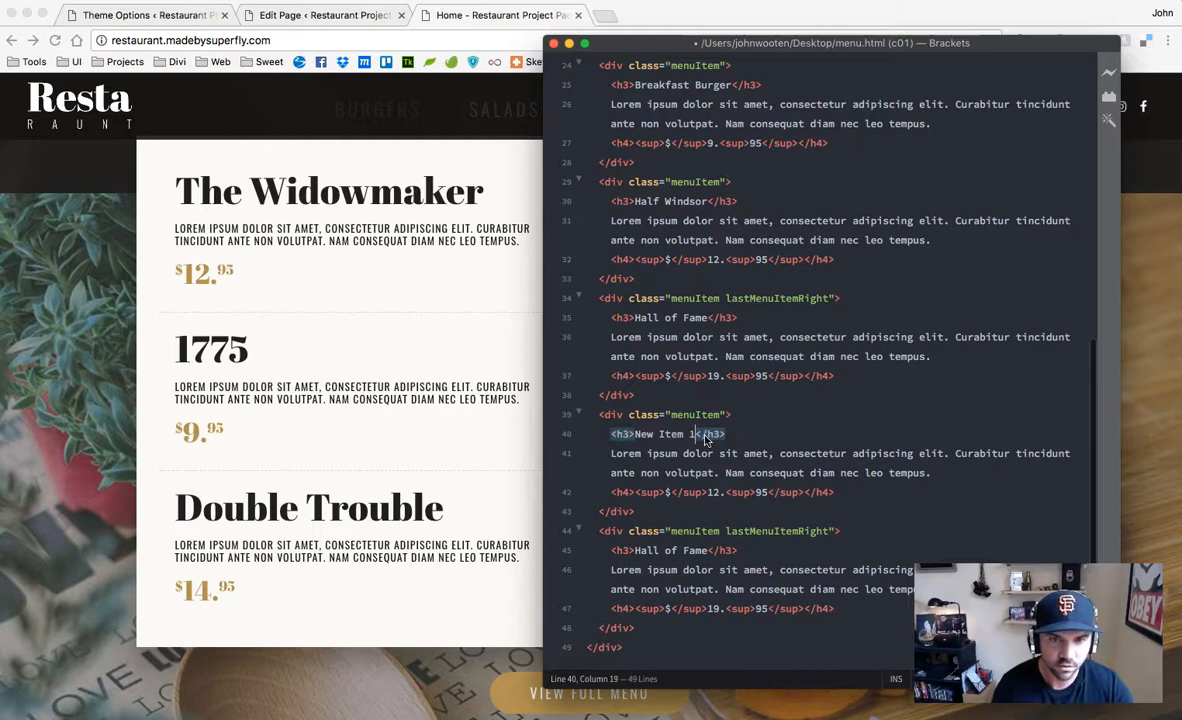
pyautogui.click(708, 492)
pyautogui.write('1')
# Rename the copied Hall of Fame item to "New Item 2" and set its price to 219.95
pyautogui.moveTo(639, 552); pyautogui.dragTo(706, 558)
pyautogui.write('New Item 2')
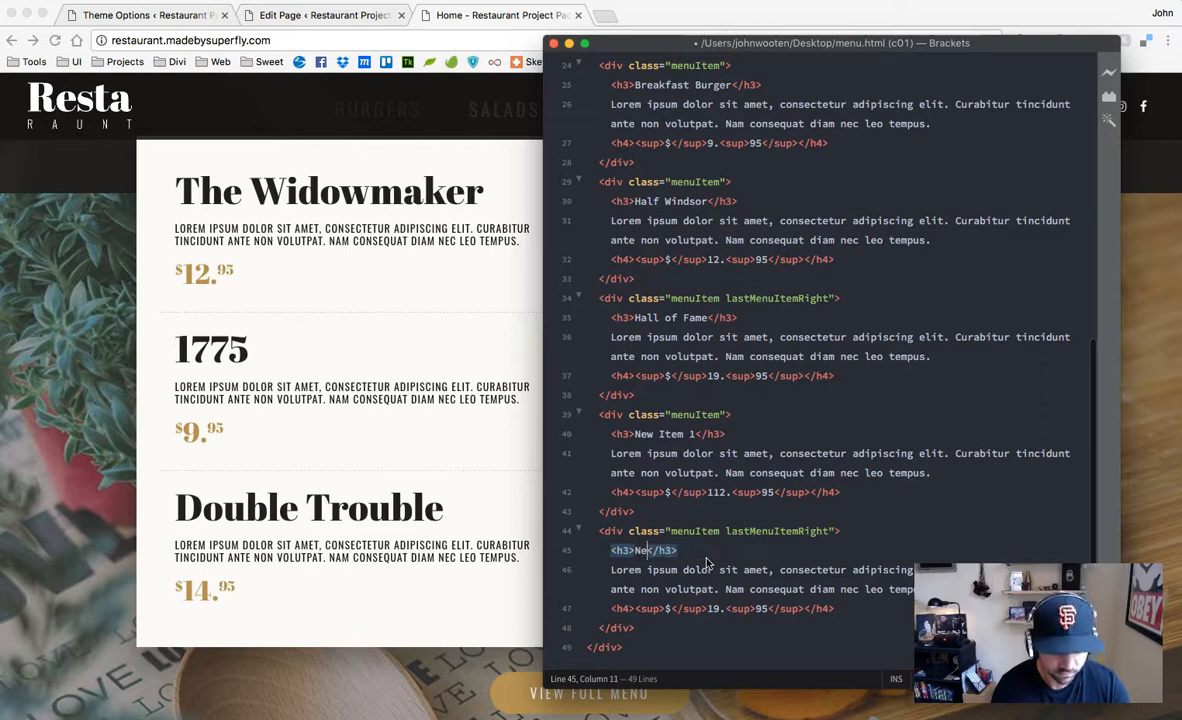
pyautogui.click(714, 608)
pyautogui.press('BackSpace')
pyautogui.write('21')
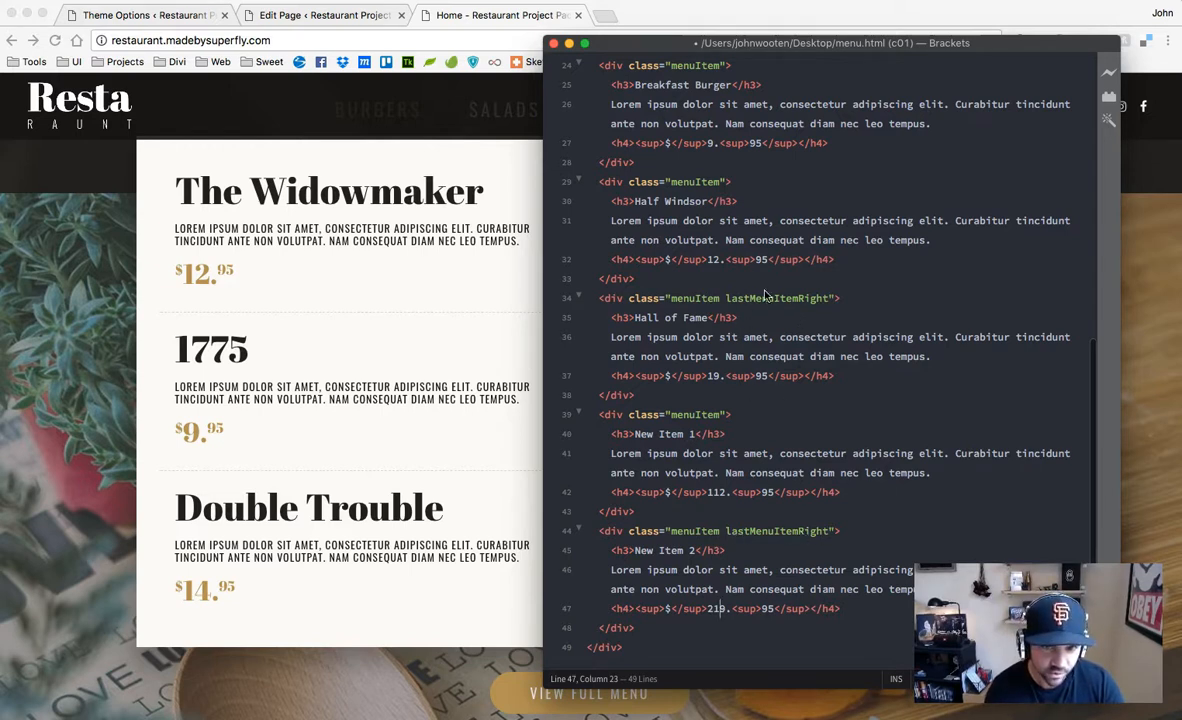
# Remove the lastMenuItemRight class from the Hall of Fame block, keeping only the menuItem class
pyautogui.doubleClick(799, 302)
pyautogui.press('BackSpace')
pyautogui.press('BackSpace')
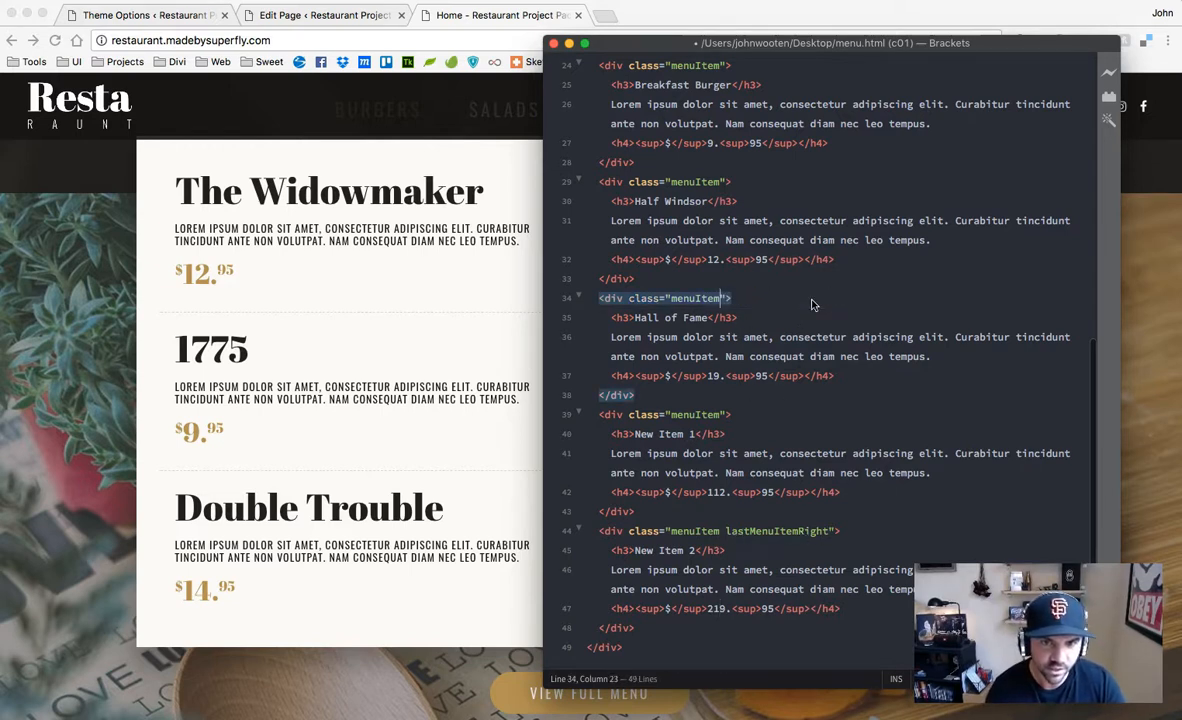
pyautogui.scroll(1, 800, 360)
pyautogui.scroll(10, 800, 376)
pyautogui.click(805, 287)
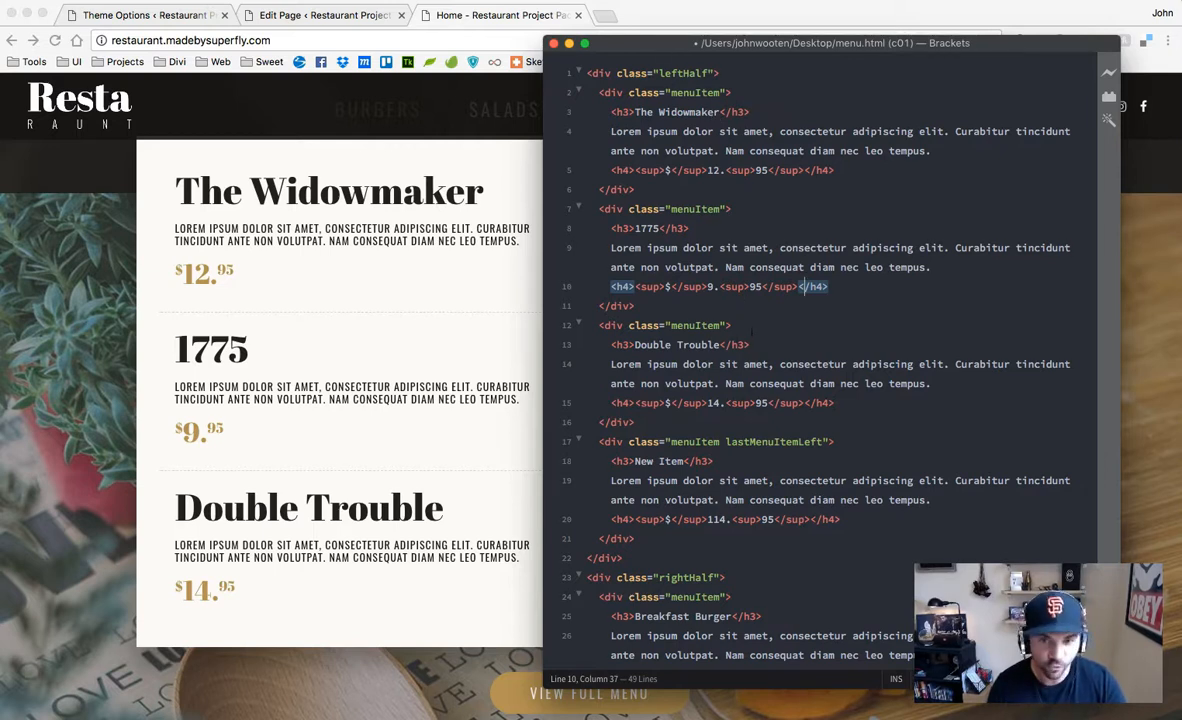
# Create a new Brackets file and copy the original menu HTML from the Divi tab's content in Chrome into it
pyautogui.press('super+n')
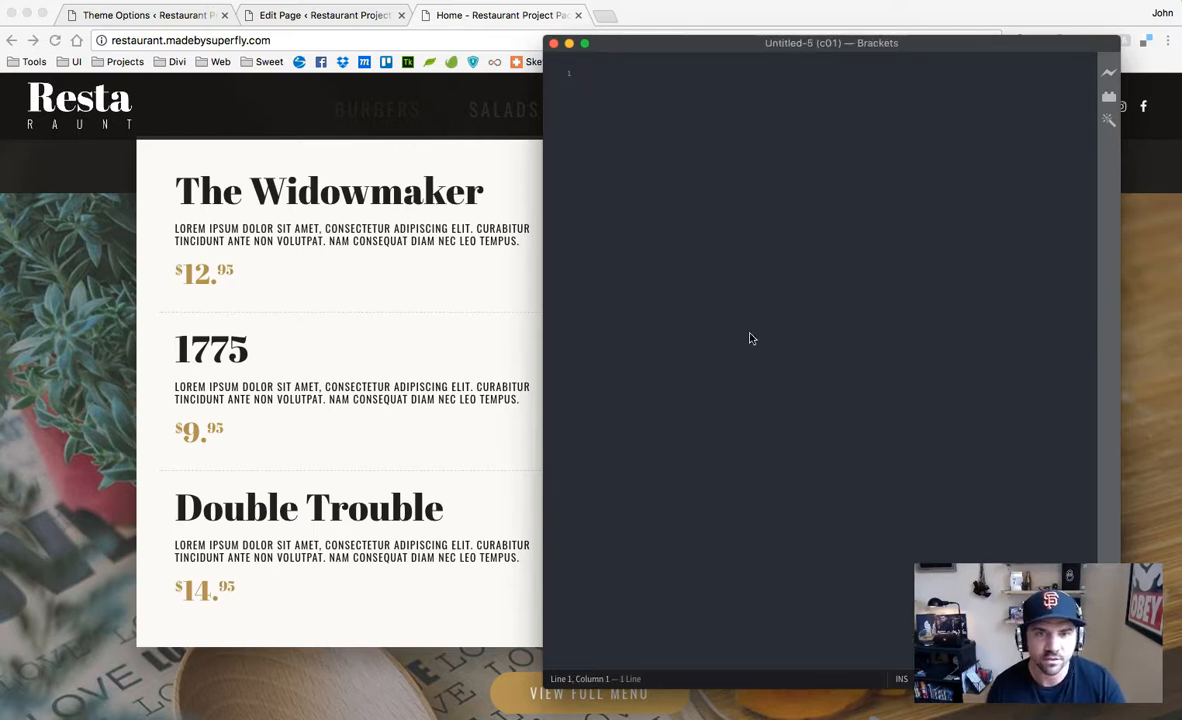
pyautogui.click(331, 17)
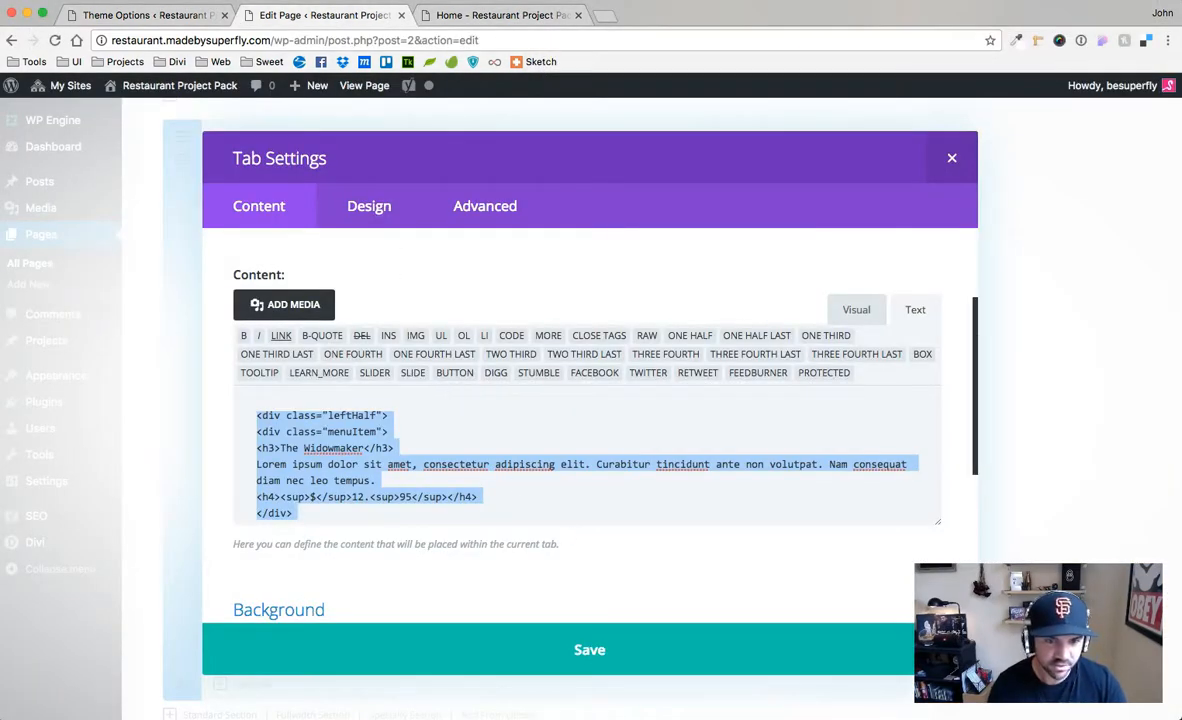
pyautogui.press('super+c')
pyautogui.press('super+Tab')
pyautogui.press('super+v')
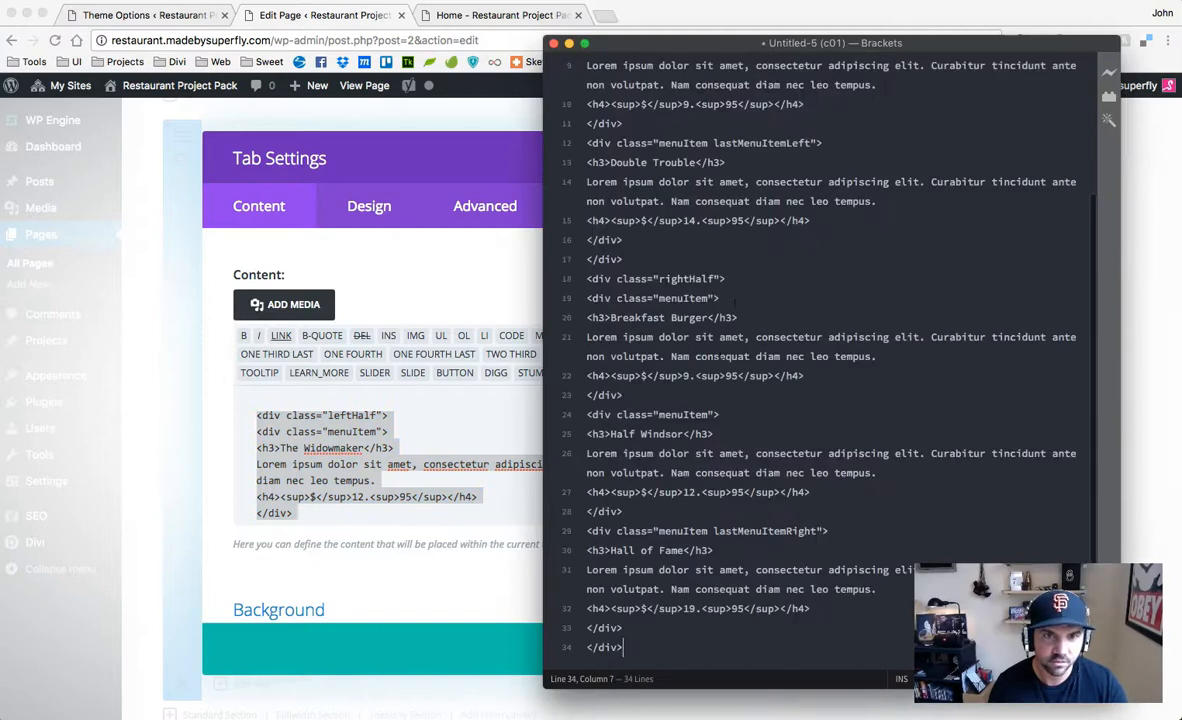
# Save the new file to the Desktop as menuORIGINAL.html
pyautogui.press('super+s')
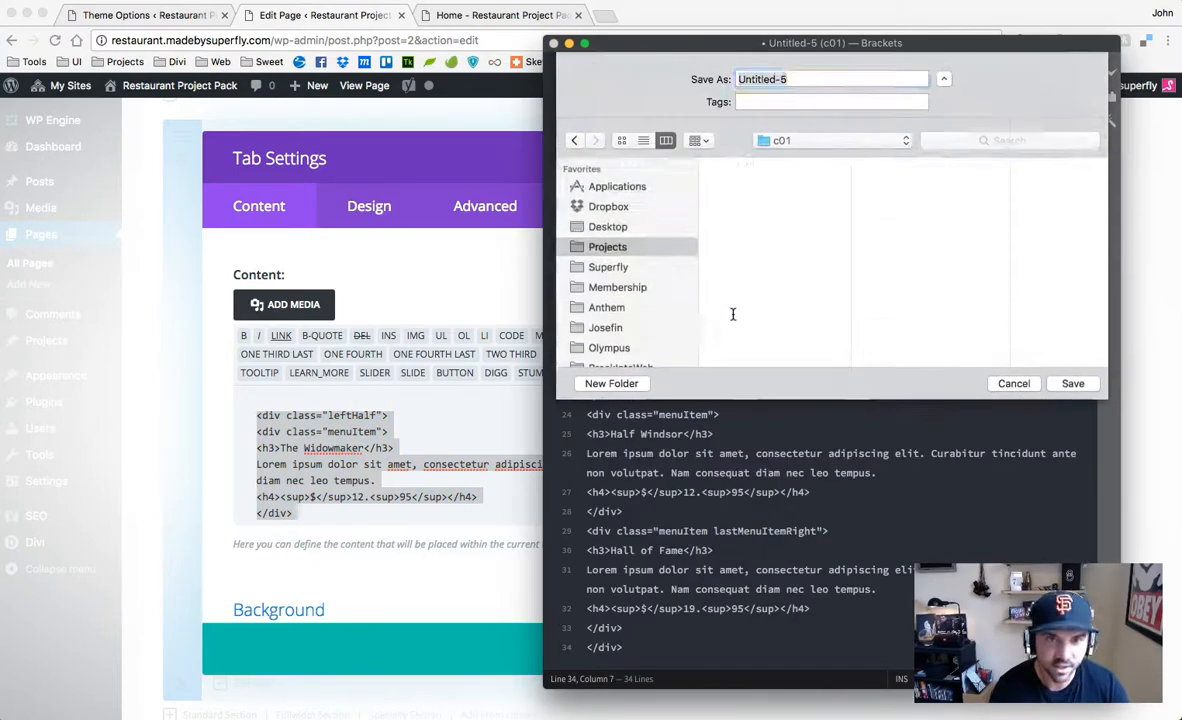
pyautogui.write('menuORIGINAL.html')
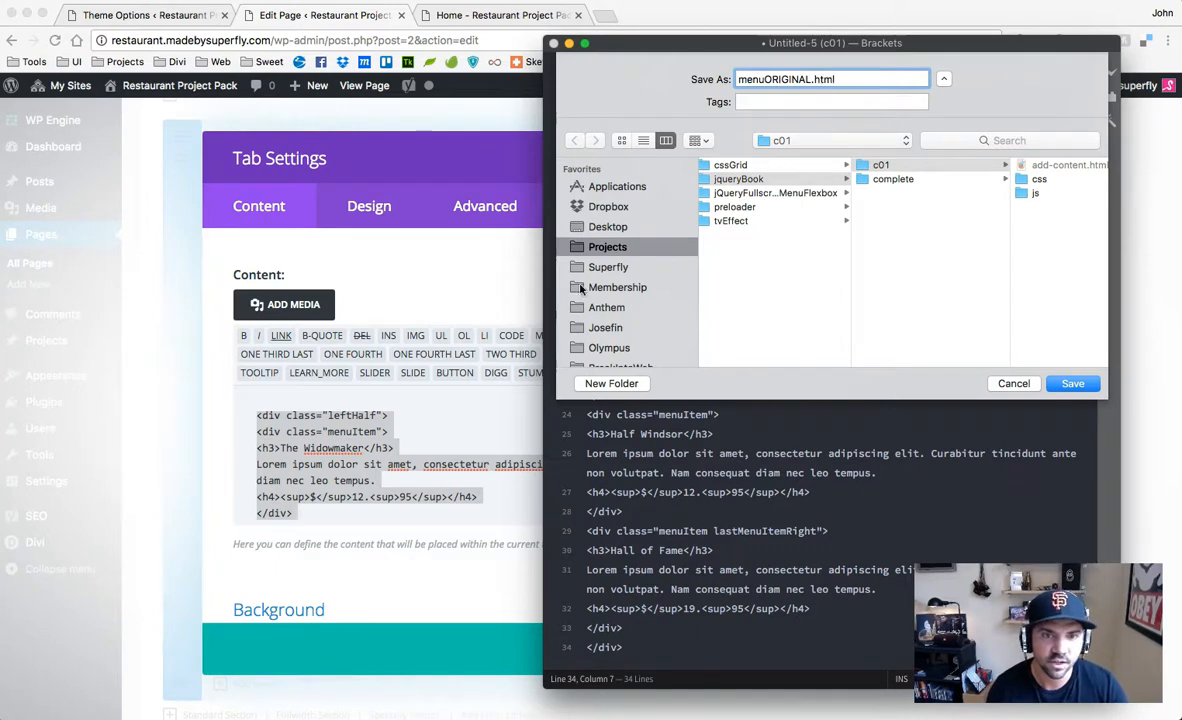
pyautogui.click(640, 226)
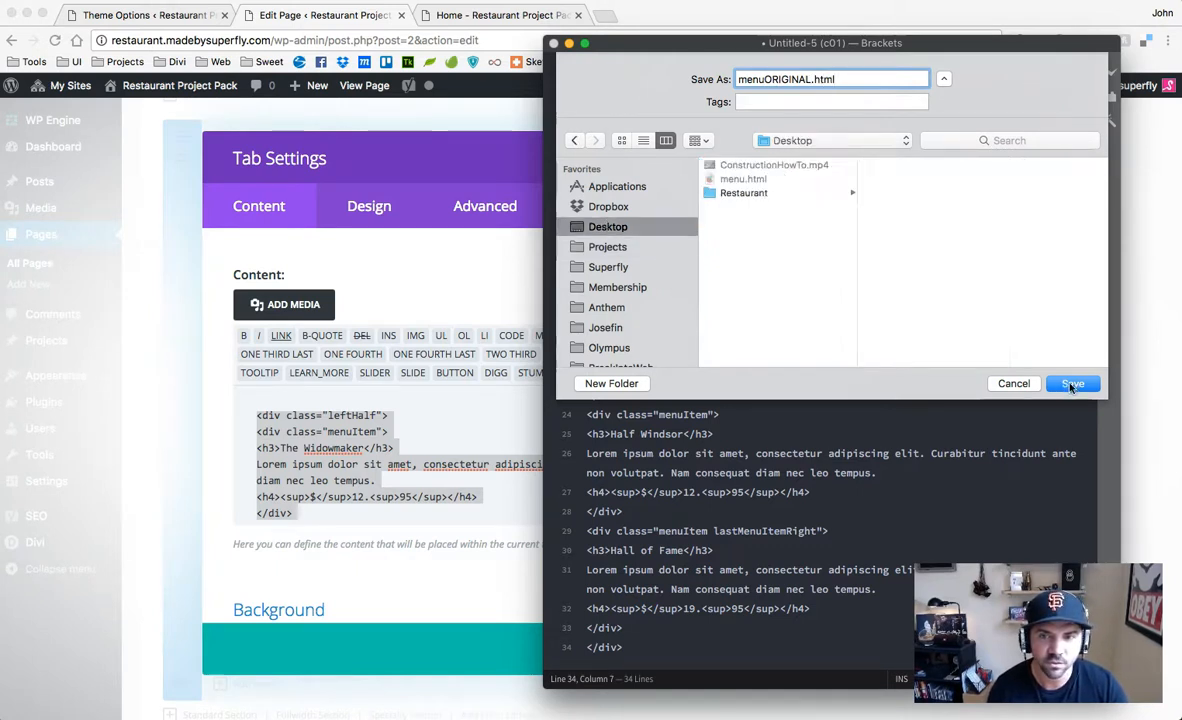
pyautogui.press('Return')
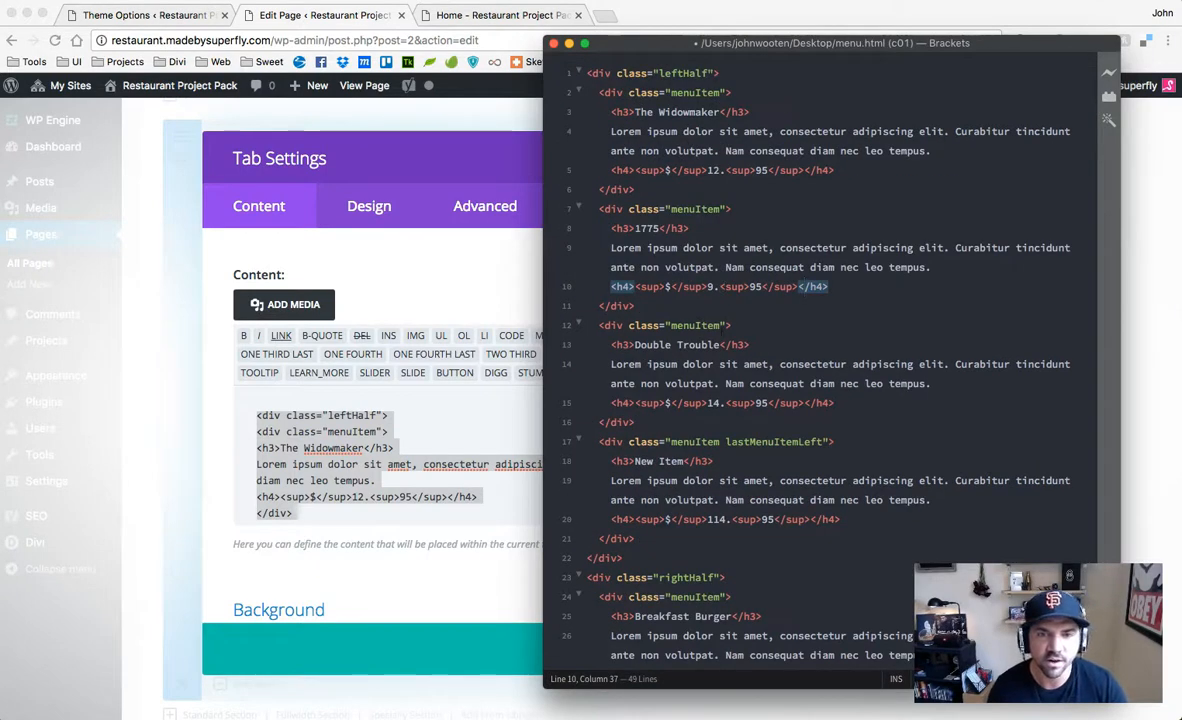
# Copy all of the edited menu.html code and replace the Divi tab's content in Chrome with it
pyautogui.scroll(-10, 830, 360)
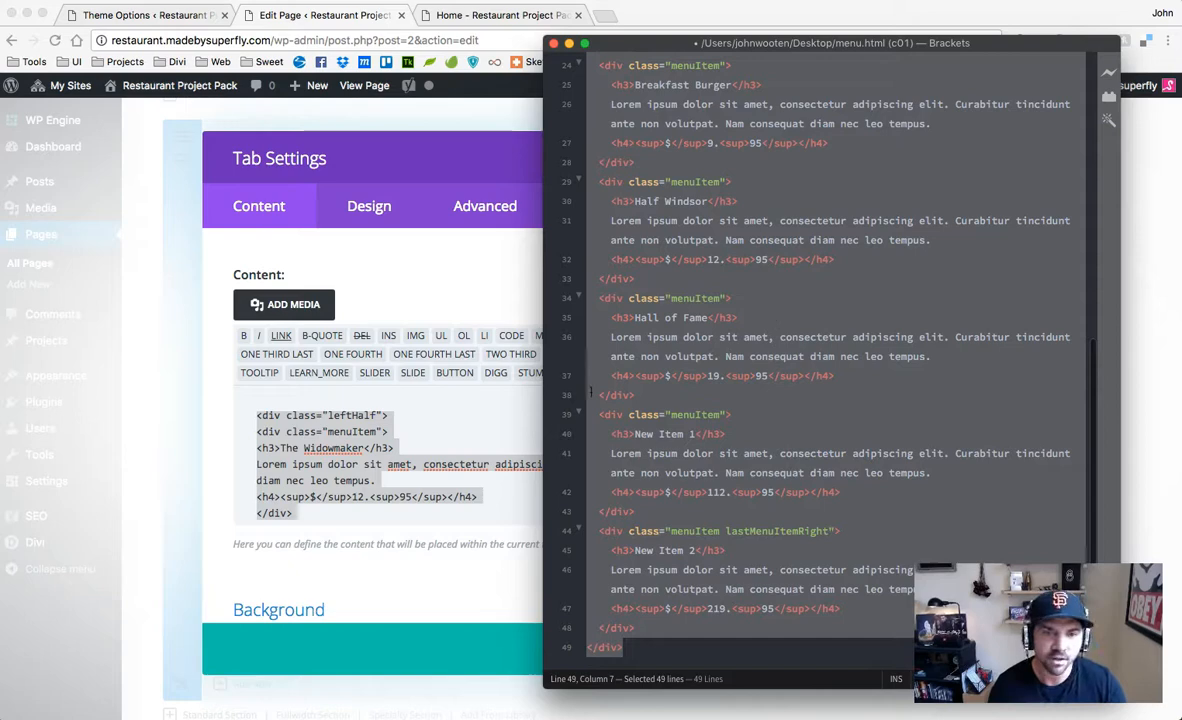
pyautogui.click(491, 446)
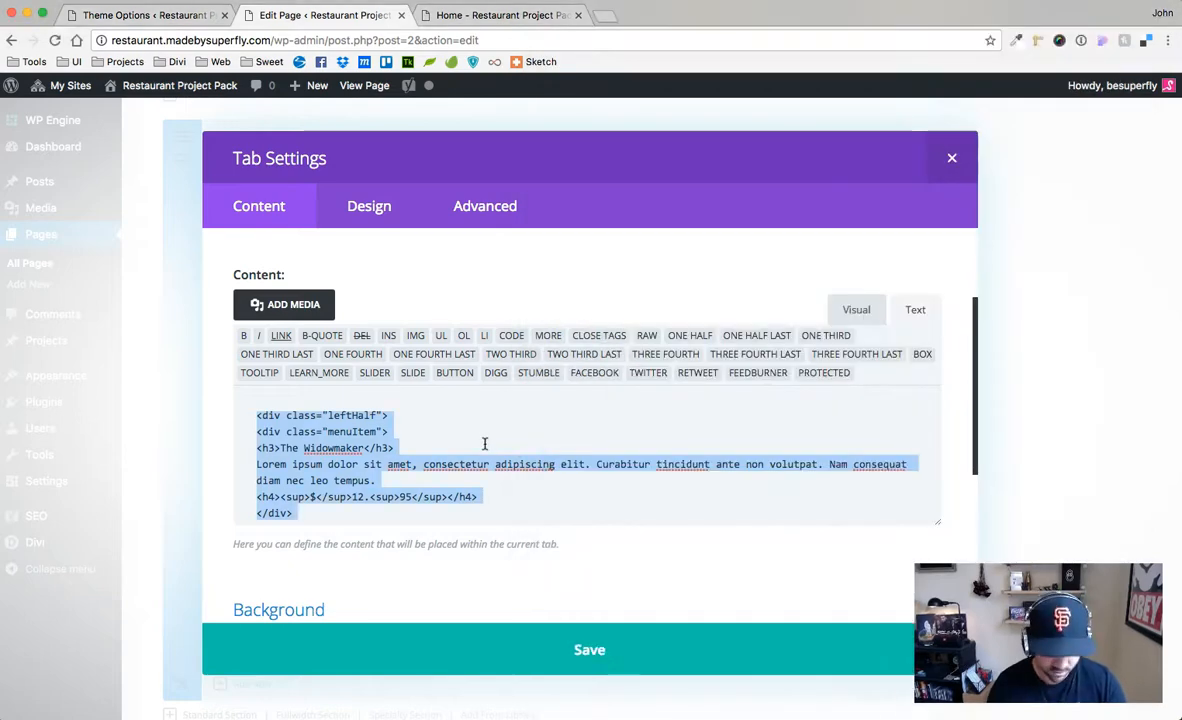
pyautogui.press('BackSpace')
pyautogui.press('super+v')
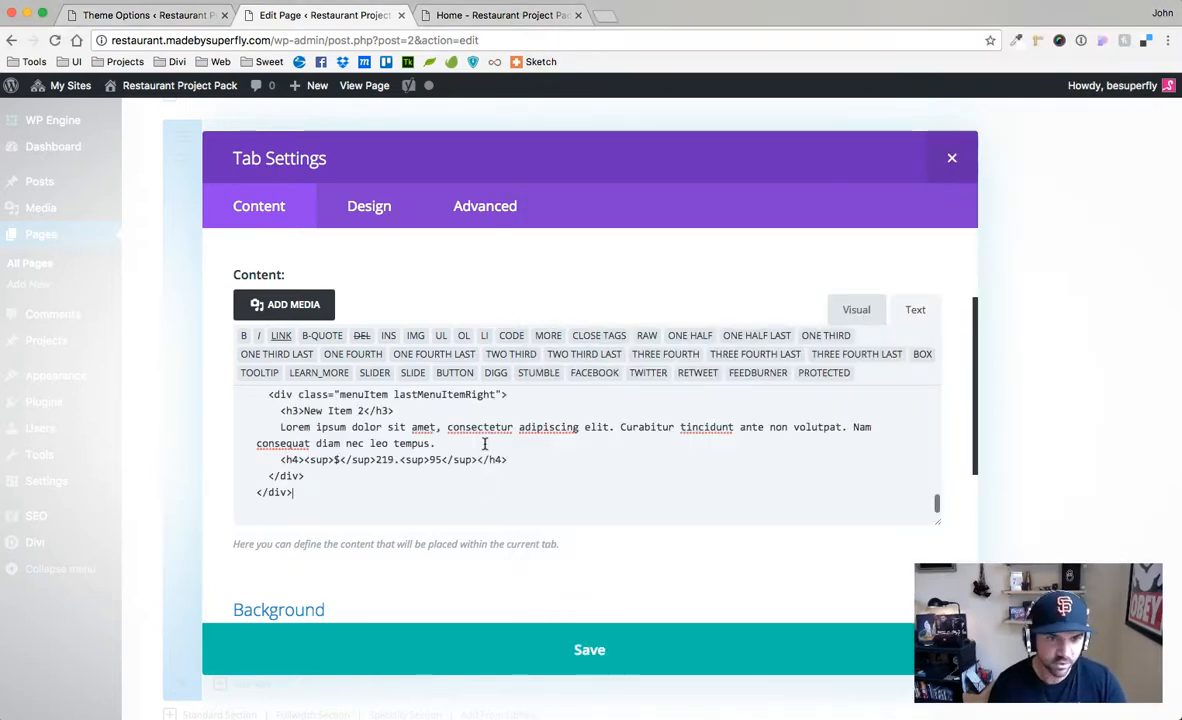
# Save the tab and its module settings, and update the page
pyautogui.click(580, 647)
pyautogui.click(783, 647)
pyautogui.scroll(10, 1075, 296)
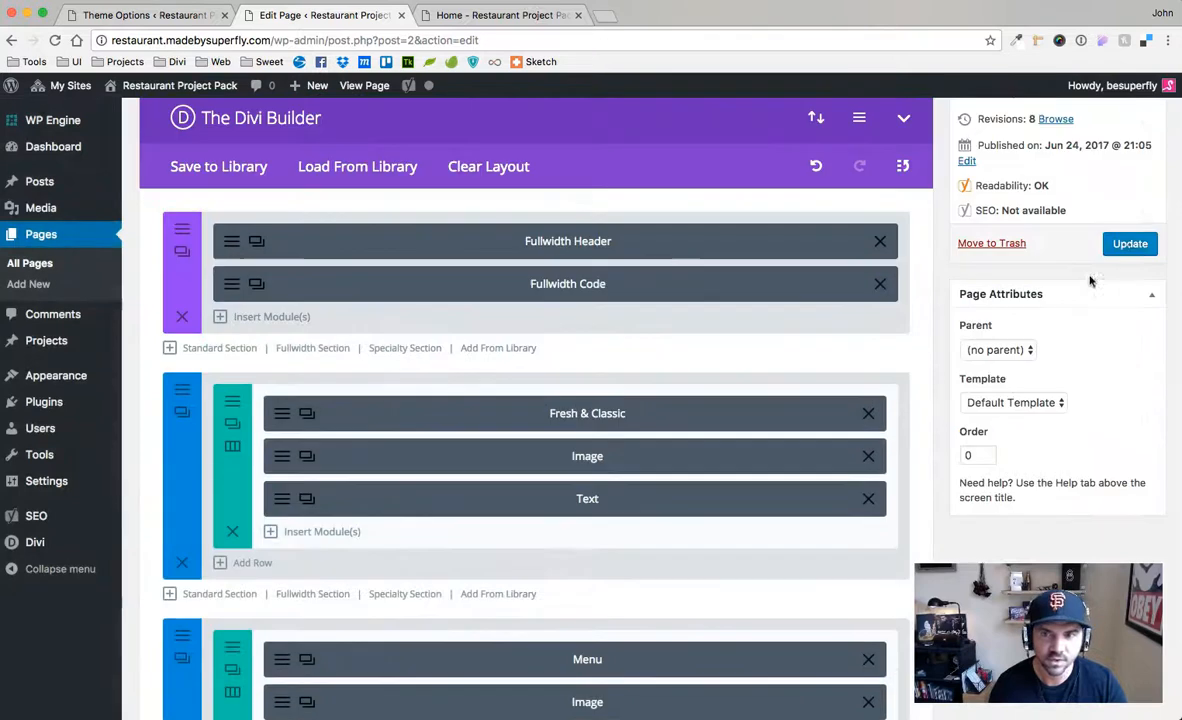
pyautogui.click(1129, 243)
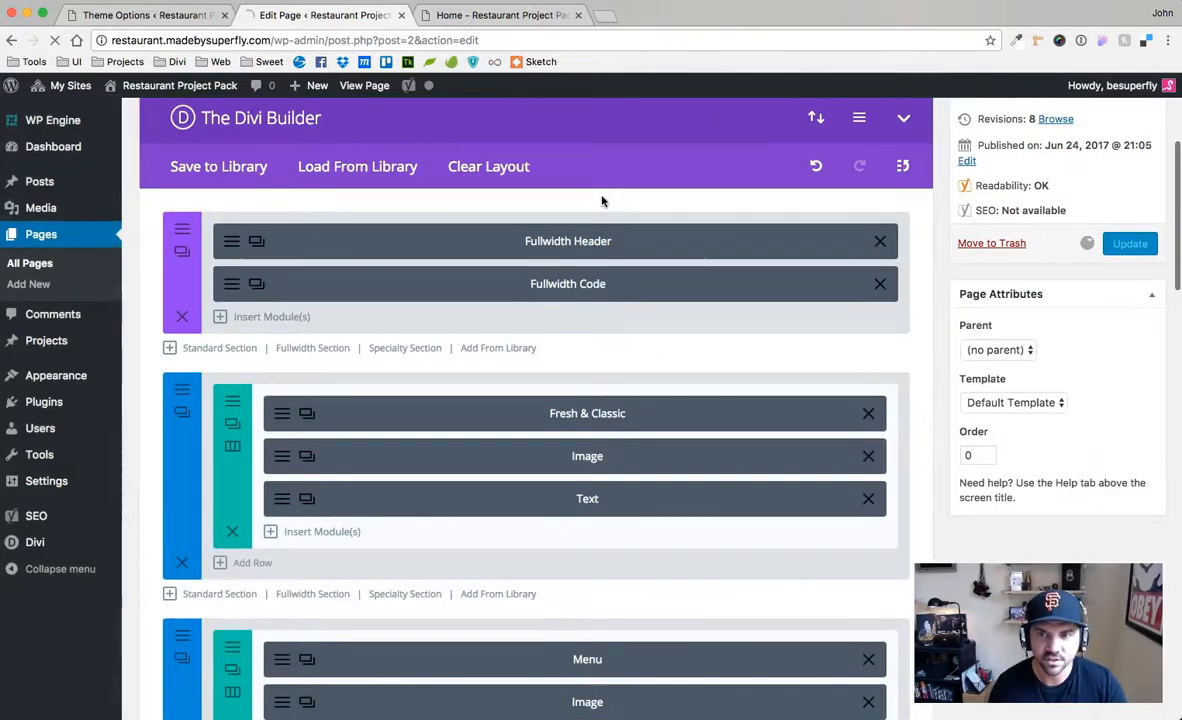
# Reload the live Home page and examine New Item, New Item 1 and New Item 2 in the two-column menu
pyautogui.click(508, 18)
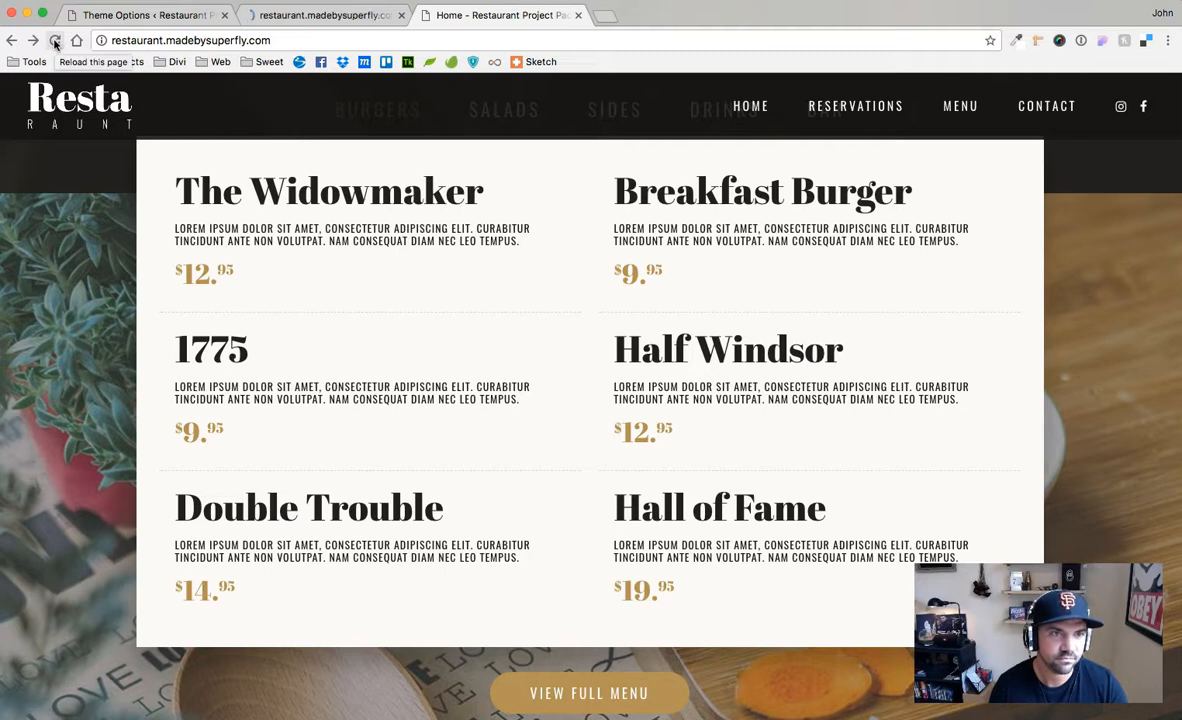
pyautogui.click(55, 41)
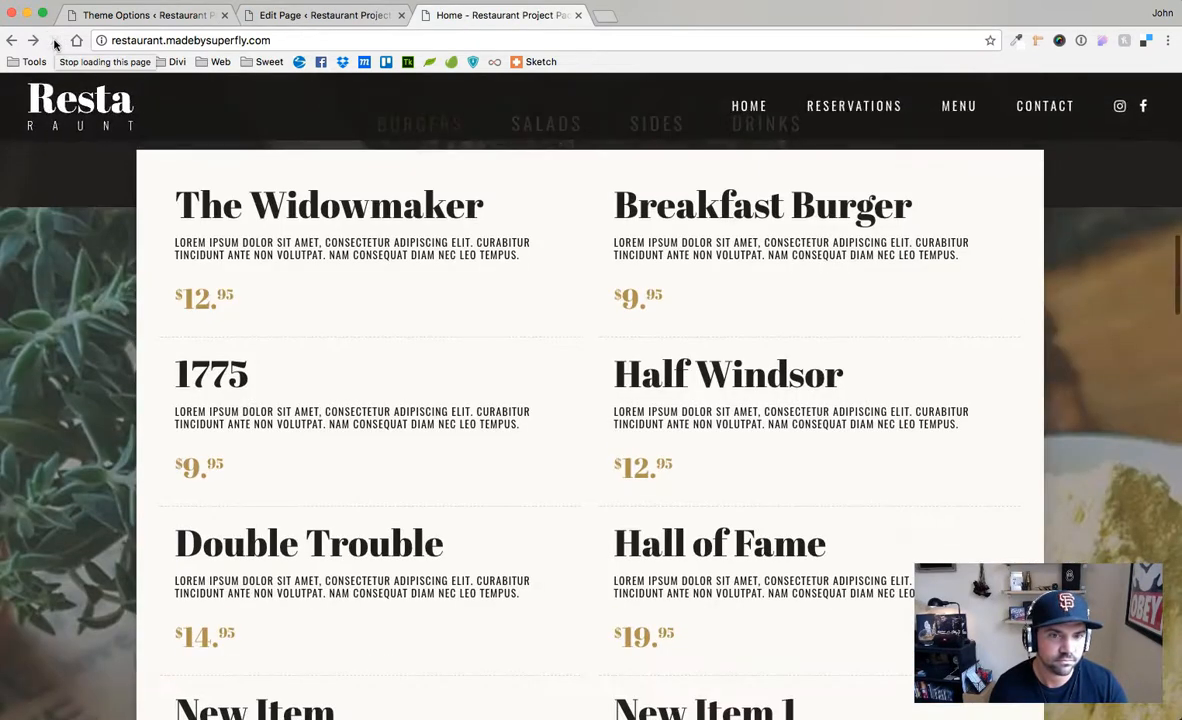
pyautogui.scroll(-3, 504, 306)
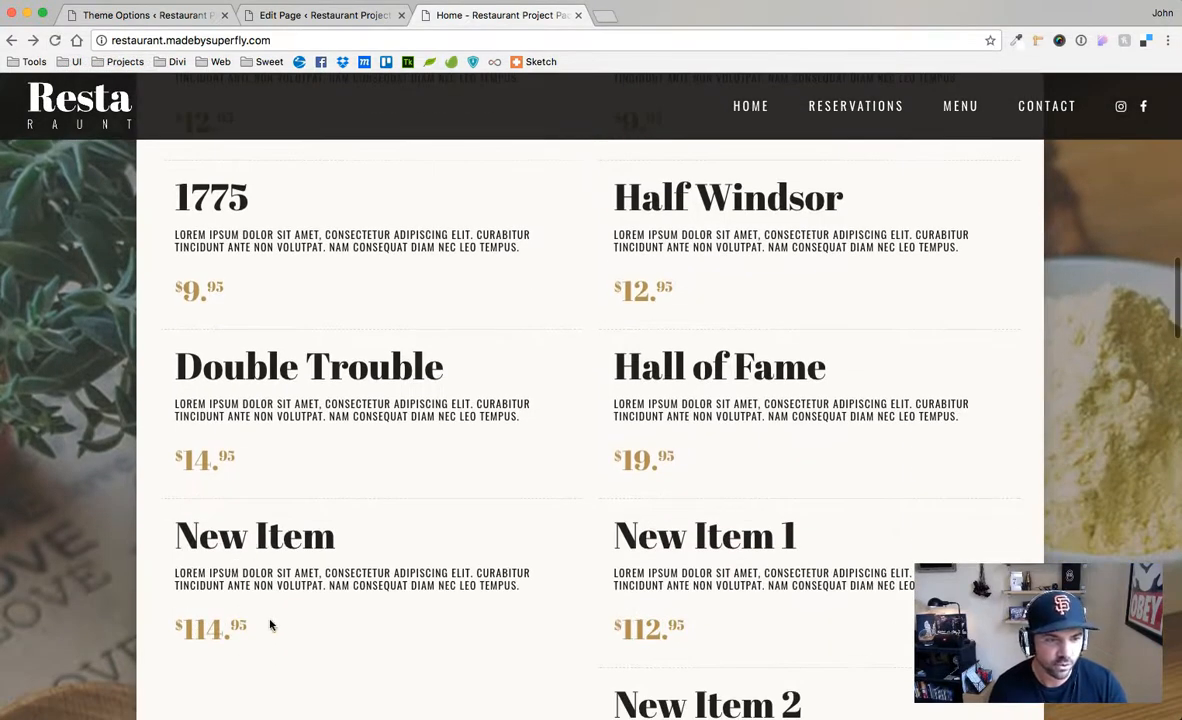
pyautogui.scroll(-3, 483, 607)
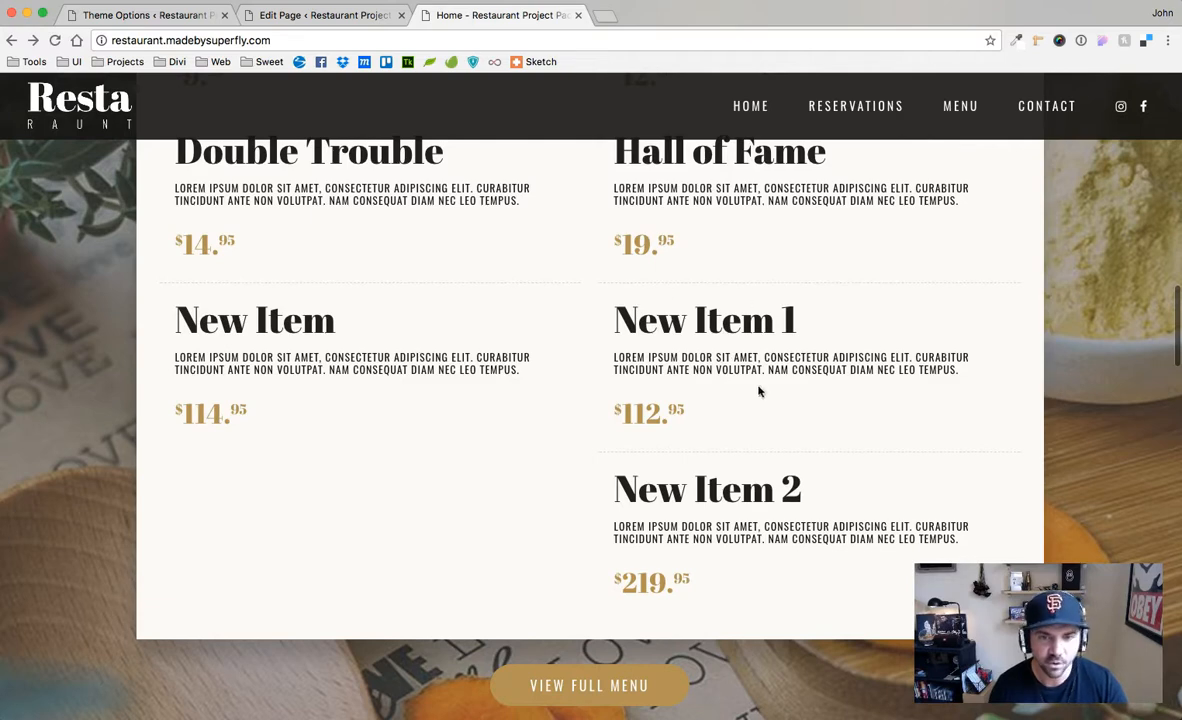
# Narrow the browser window and examine the new items' order and dividers in the single-column mobile menu
pyautogui.moveTo(1178, 360); pyautogui.dragTo(523, 381)
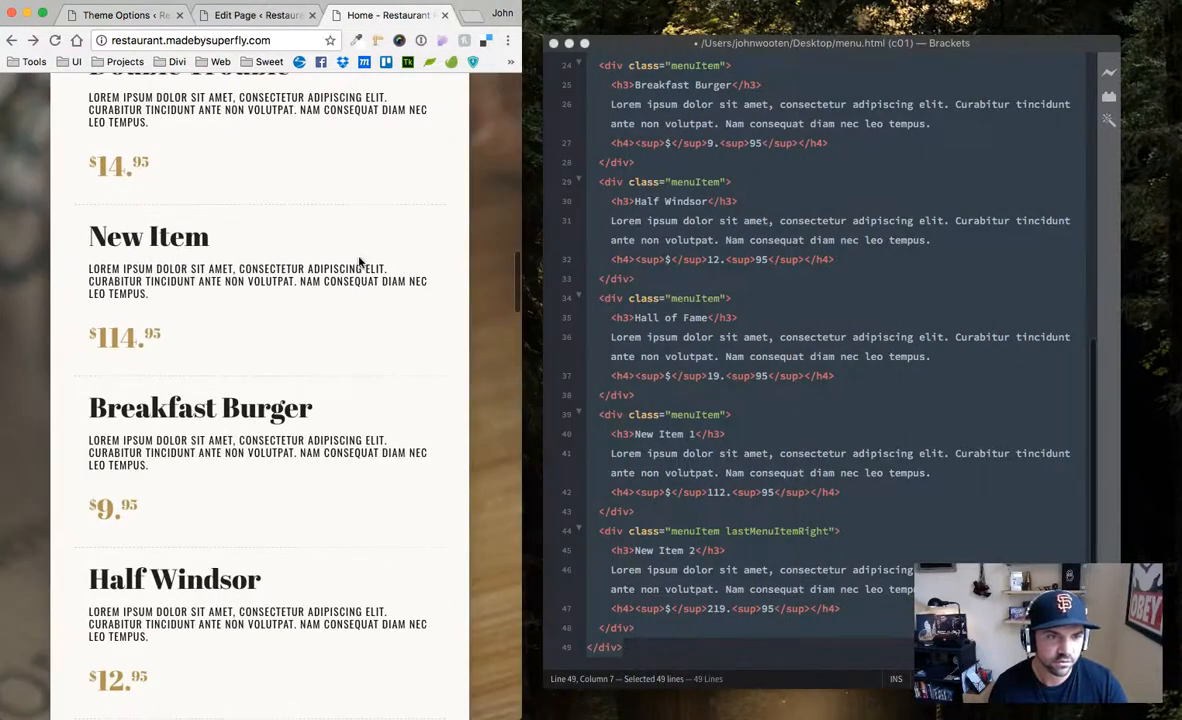
pyautogui.scroll(-10, 360, 262)
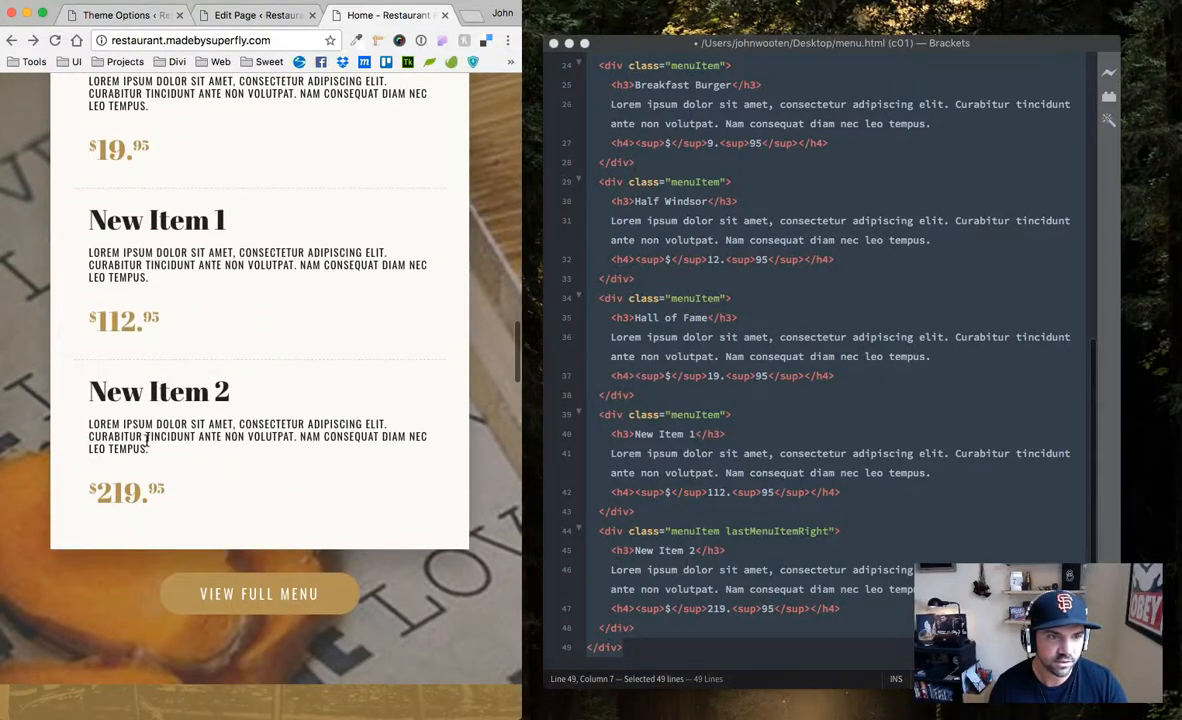
pyautogui.scroll(3, 150, 277)
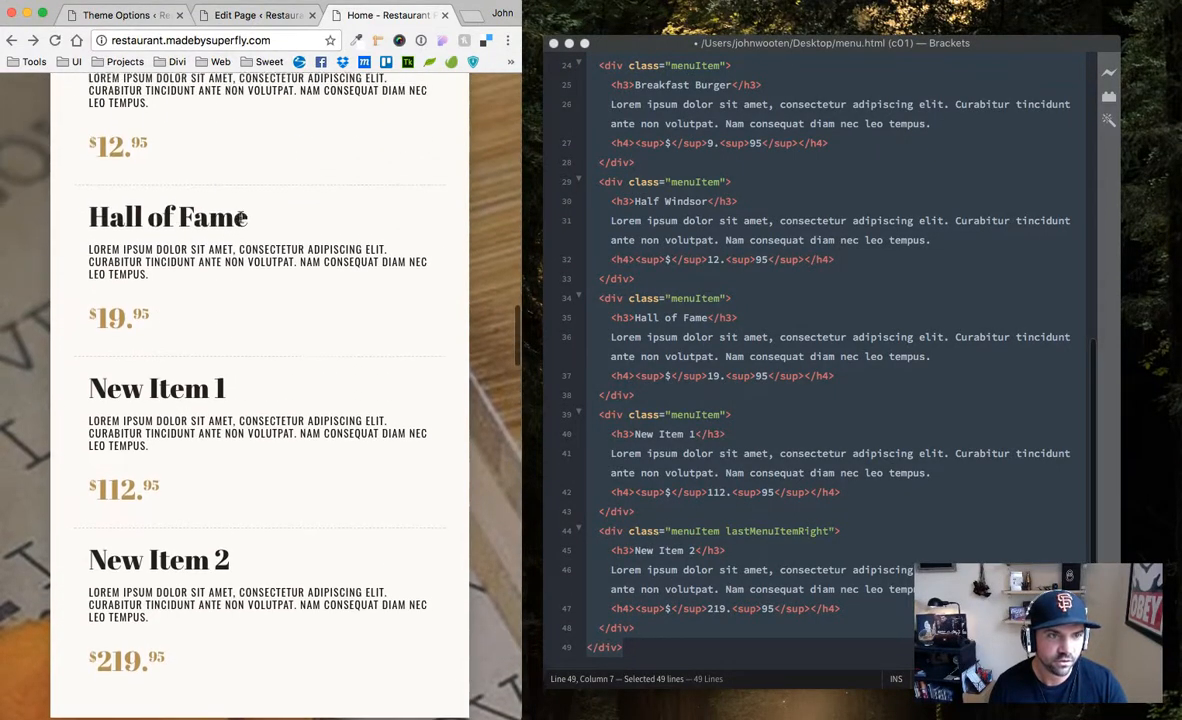
pyautogui.scroll(-3, 235, 530)
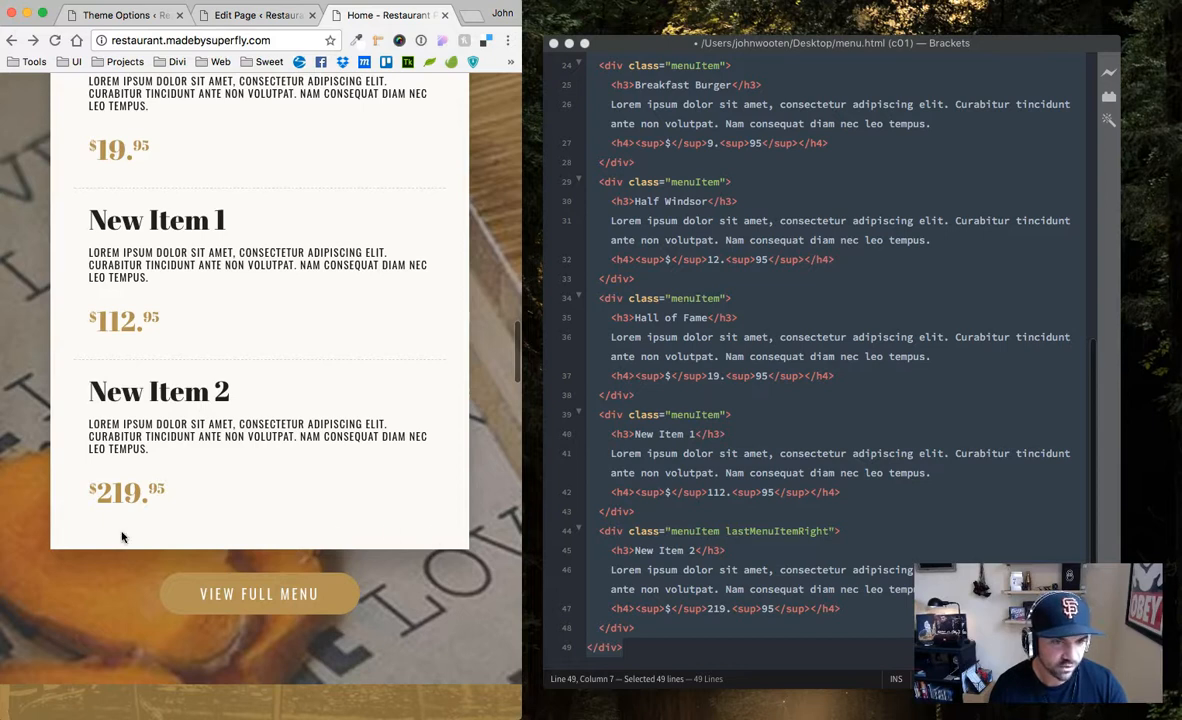
pyautogui.scroll(4, 222, 346)
pyautogui.scroll(4, 289, 403)
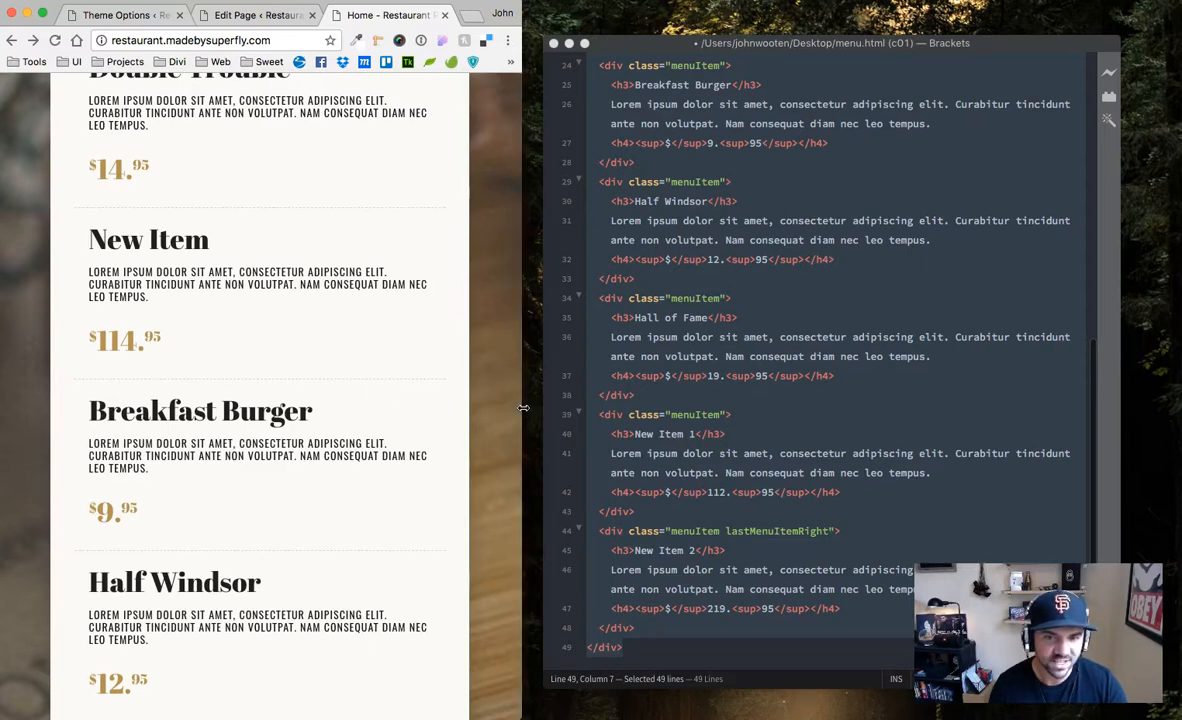
# Widen the browser window back to desktop size and examine the two-column Burgers menu with its new items
pyautogui.moveTo(523, 408); pyautogui.dragTo(1174, 408)
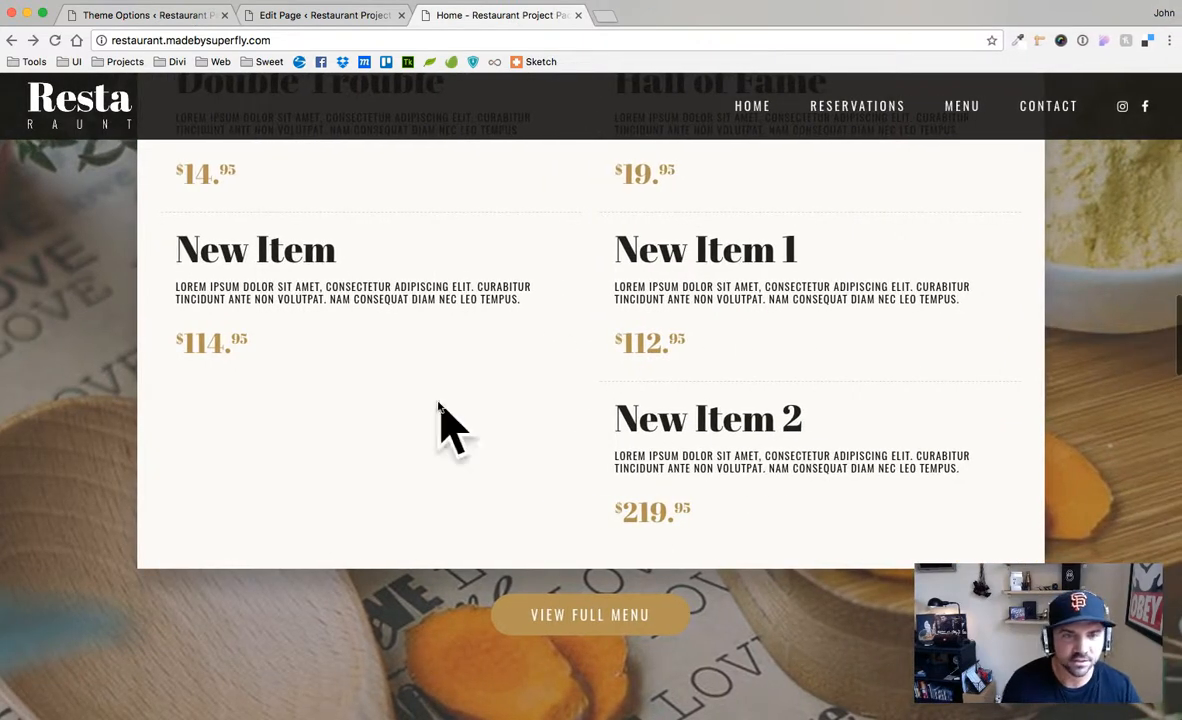
pyautogui.scroll(3, 548, 380)
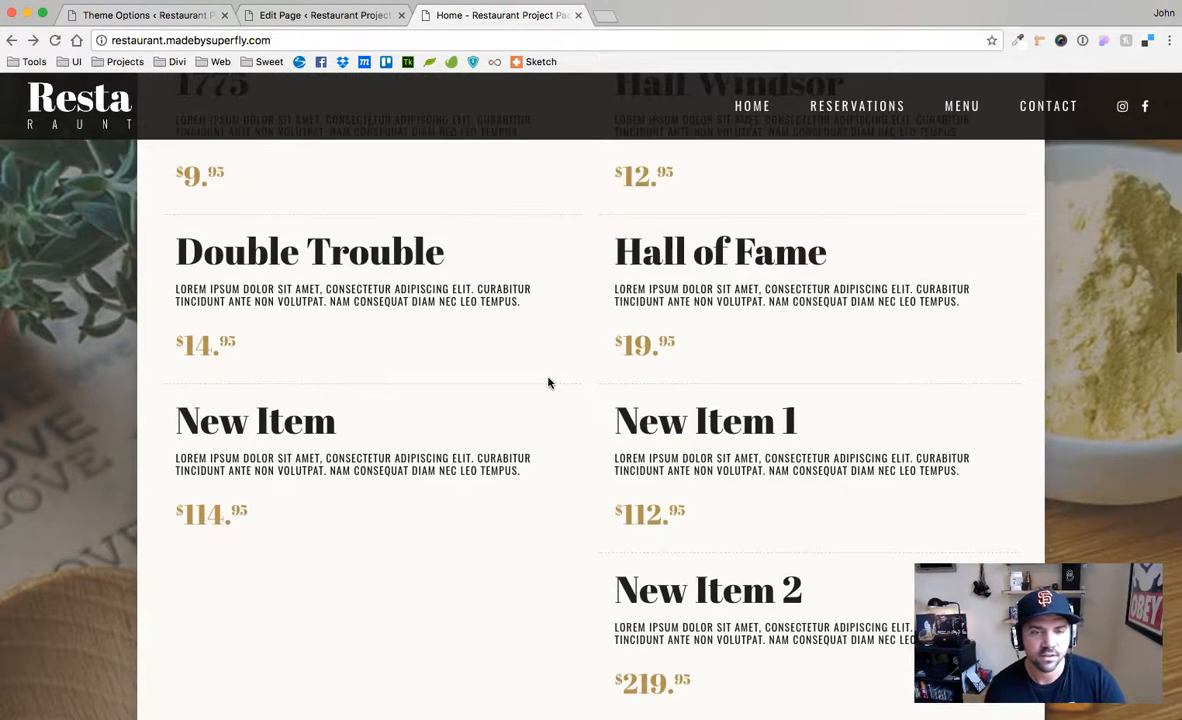
pyautogui.scroll(6, 548, 382)
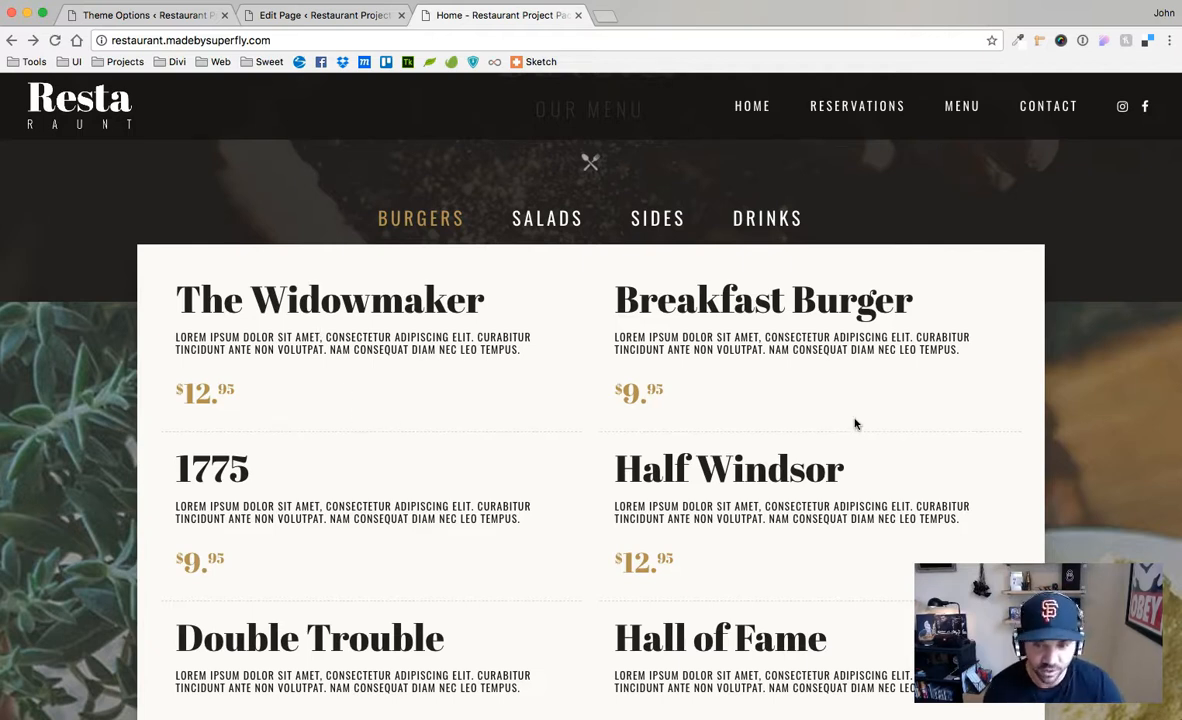
# Search Google for "img html tag" in a new tab, consult the first result, and close that tab
pyautogui.hotkey('ctrl', 't')
pyautogui.write('img h')
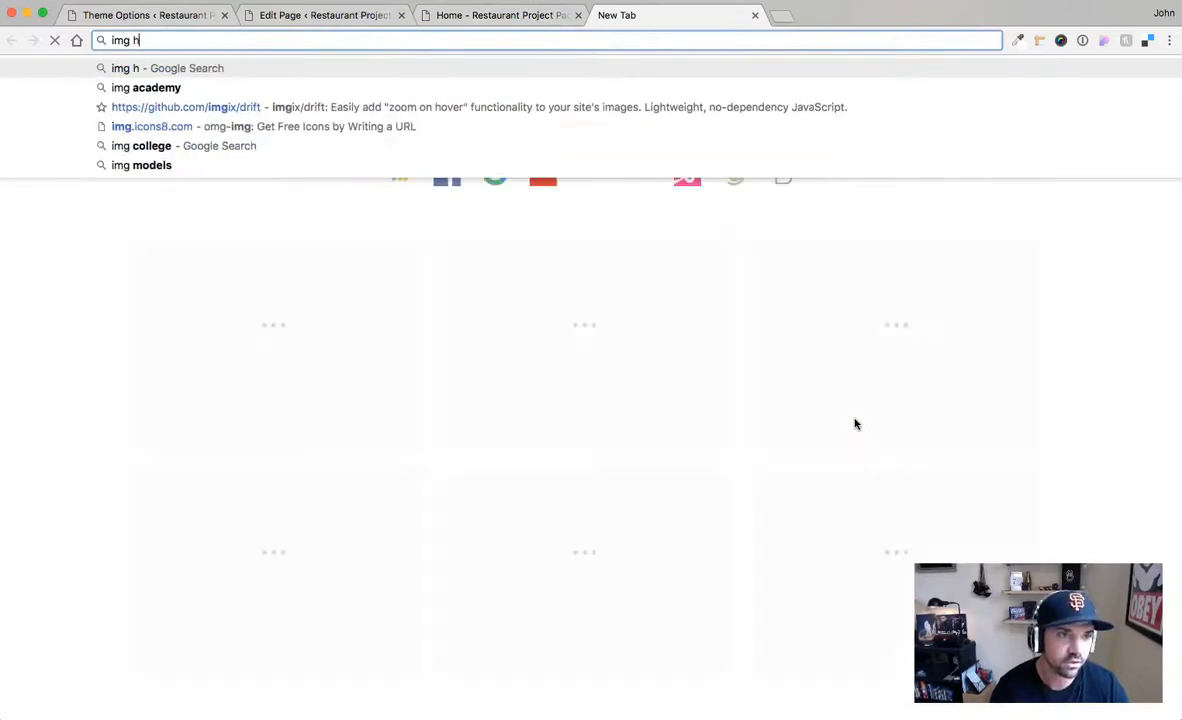
pyautogui.write('tml tag')
pyautogui.press('Return')
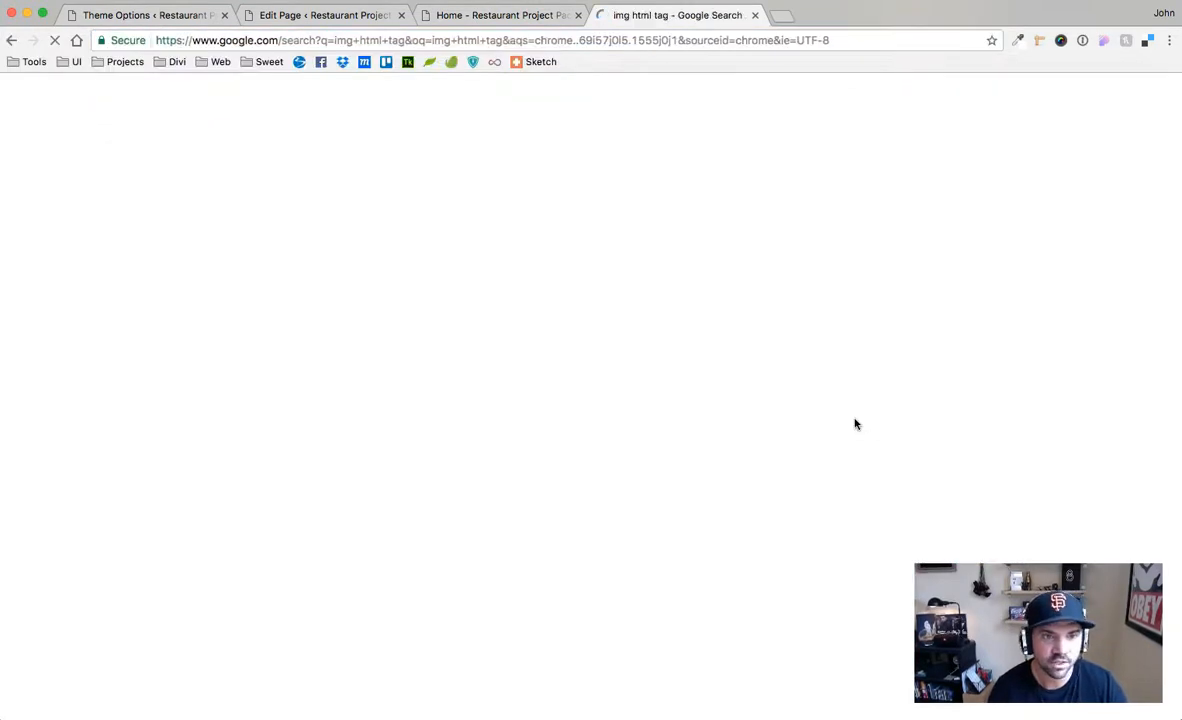
pyautogui.click(225, 216)
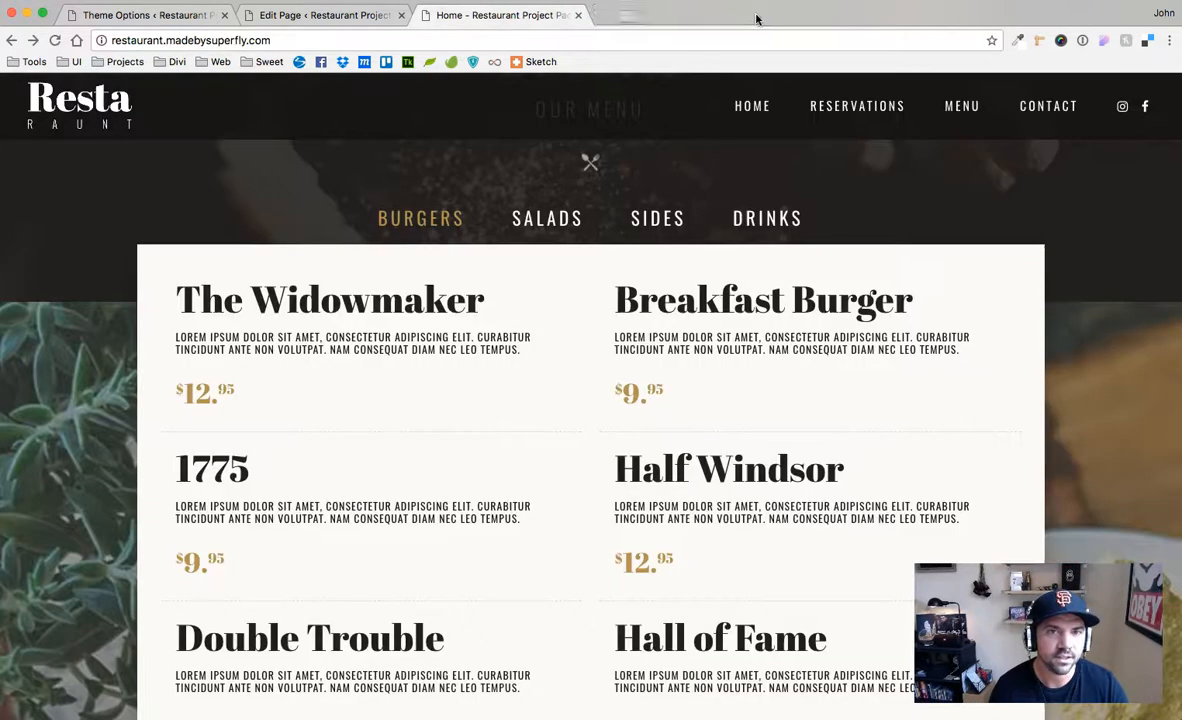
pyautogui.click(755, 15)
# Open the WordPress Media Library in a new tab and select the file URL of the drink.jpg image
pyautogui.click(160, 14)
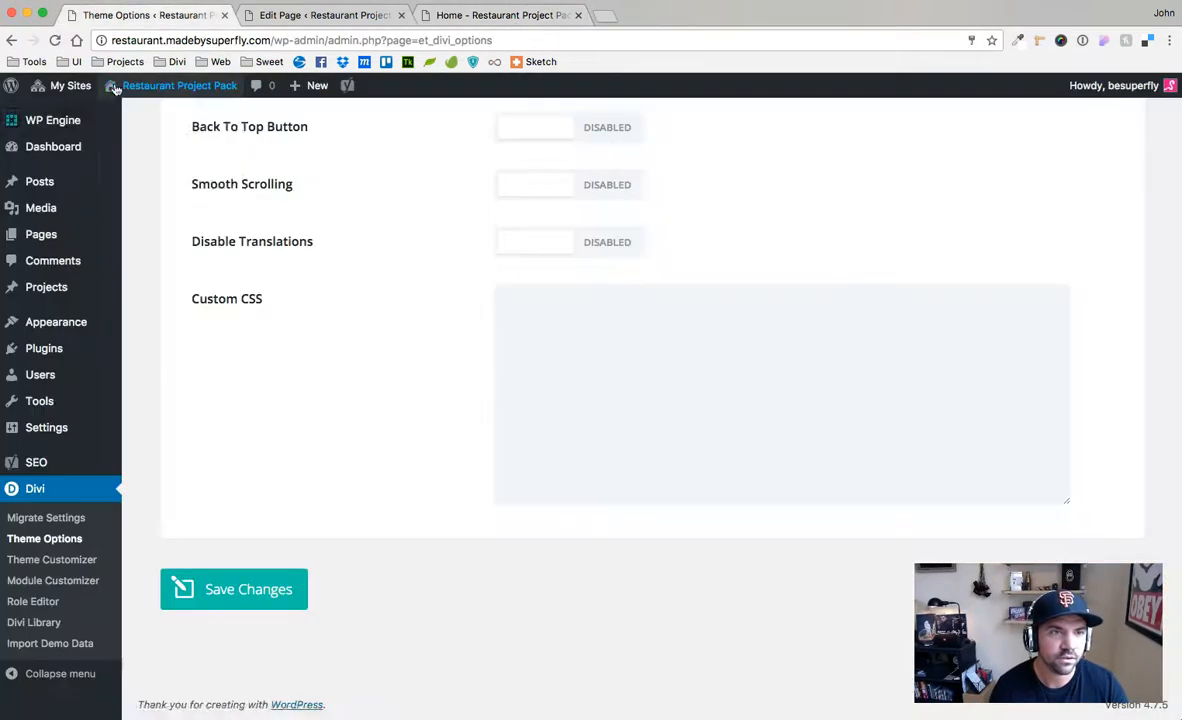
pyautogui.rightClick(48, 208)
pyautogui.click(60, 216)
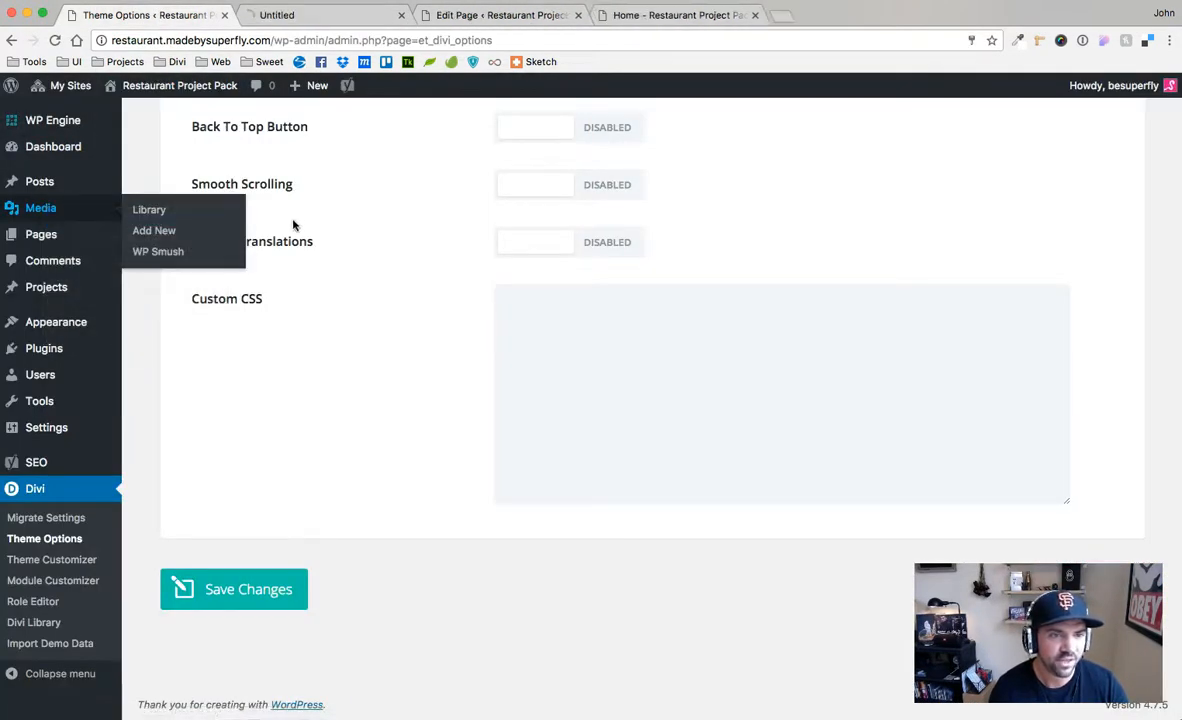
pyautogui.click(302, 16)
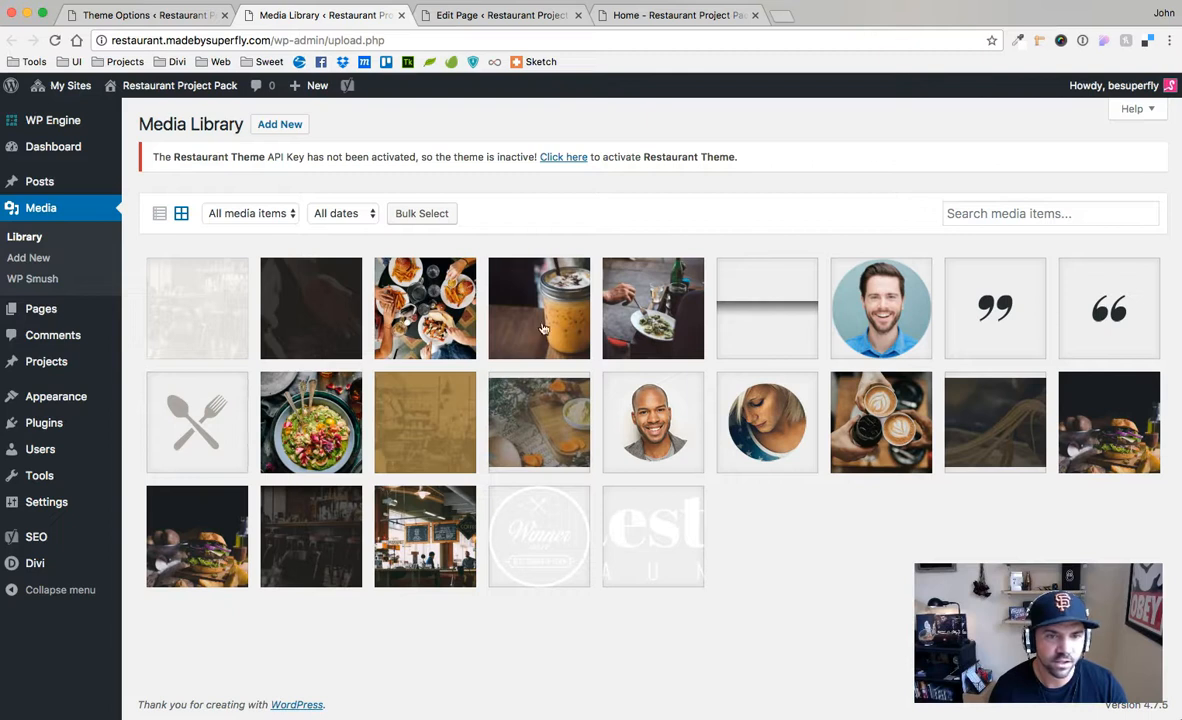
pyautogui.click(548, 323)
pyautogui.moveTo(952, 253); pyautogui.dragTo(1105, 256)
pyautogui.click(1086, 257)
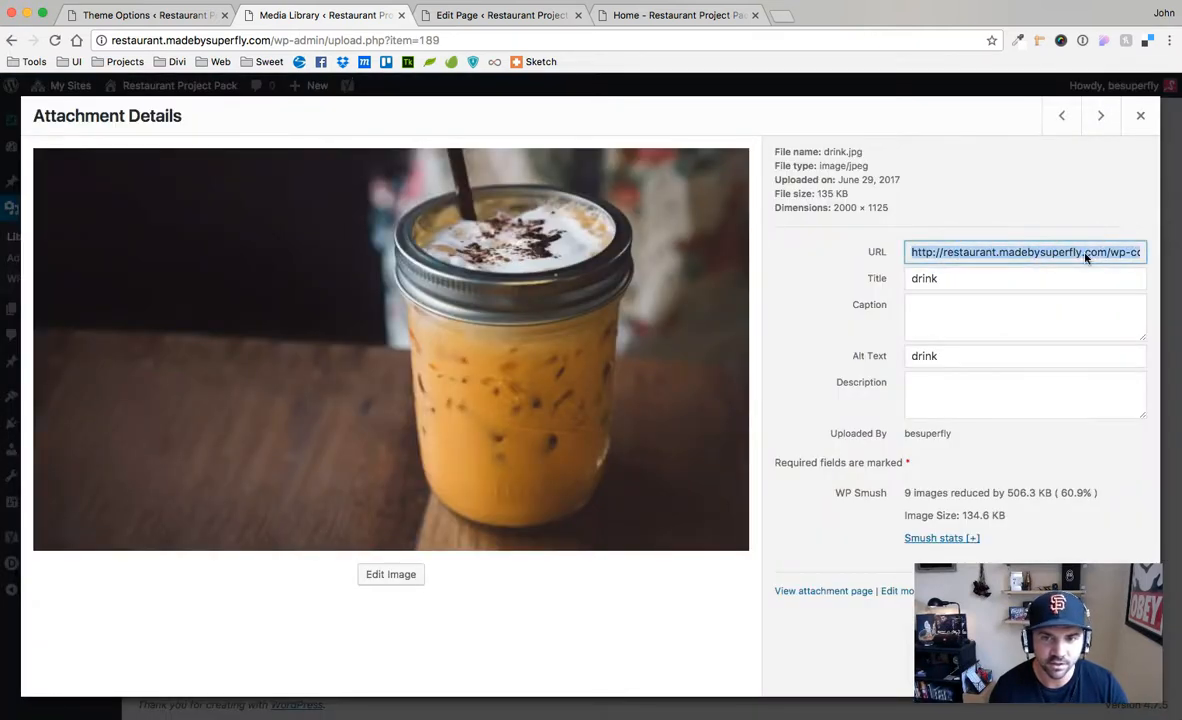
# View drink.jpg from its file URL in a separate browser tab, and close that tab
pyautogui.hotkey('ctrl', 't')
pyautogui.write('http://restaurant.madebysuperfly.com/wp-content/uploads/sites/21/2017/06/drink.jpg')
pyautogui.press('Return')
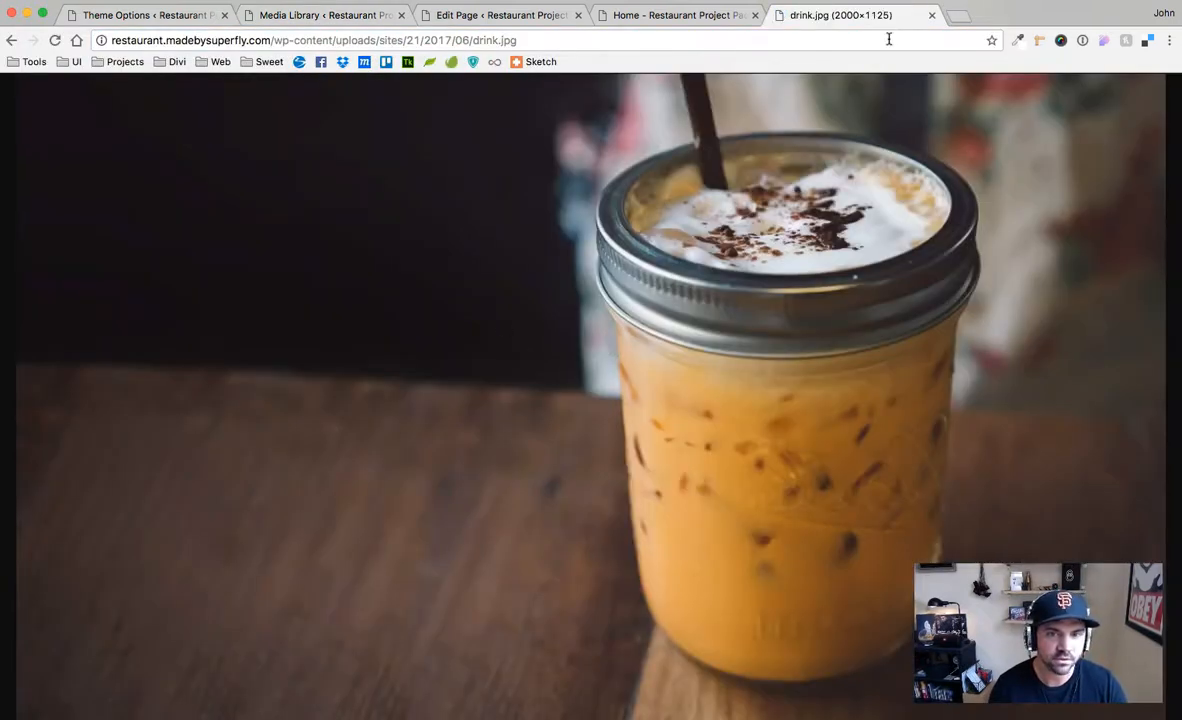
pyautogui.click(932, 15)
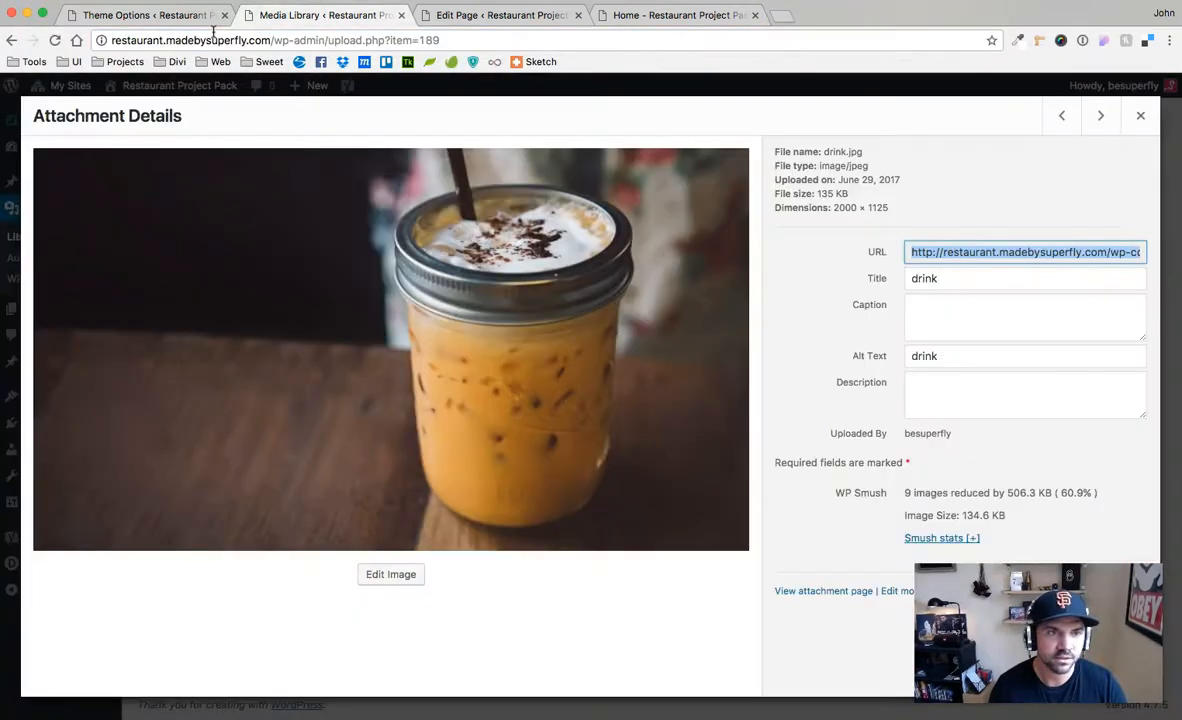
# Close the Media Library and examine the added items at the end of the live Home page's Burgers menu
pyautogui.click(399, 15)
pyautogui.click(179, 18)
pyautogui.click(495, 17)
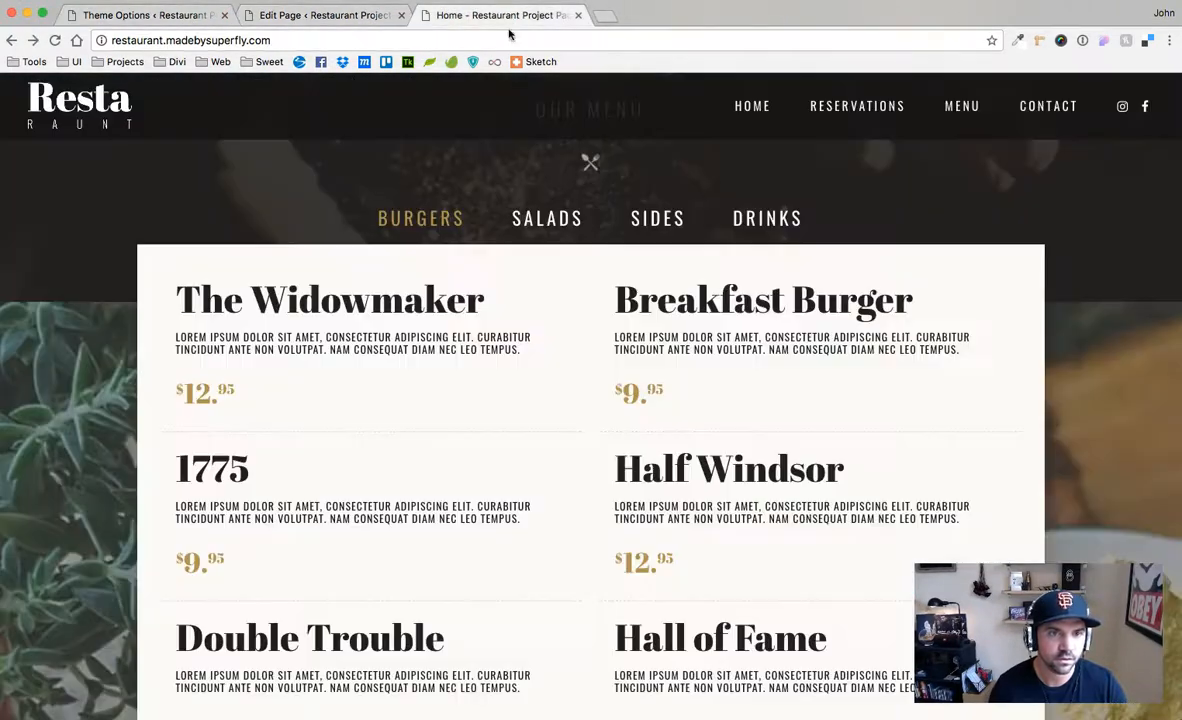
pyautogui.click(186, 12)
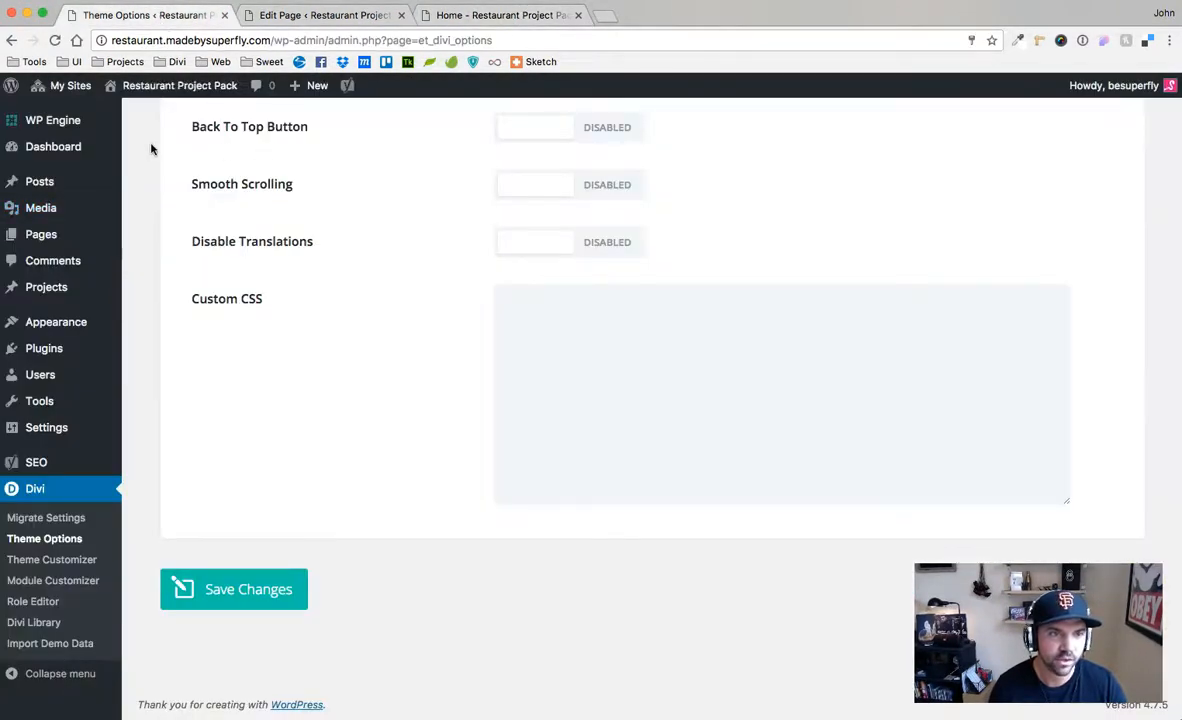
pyautogui.click(476, 22)
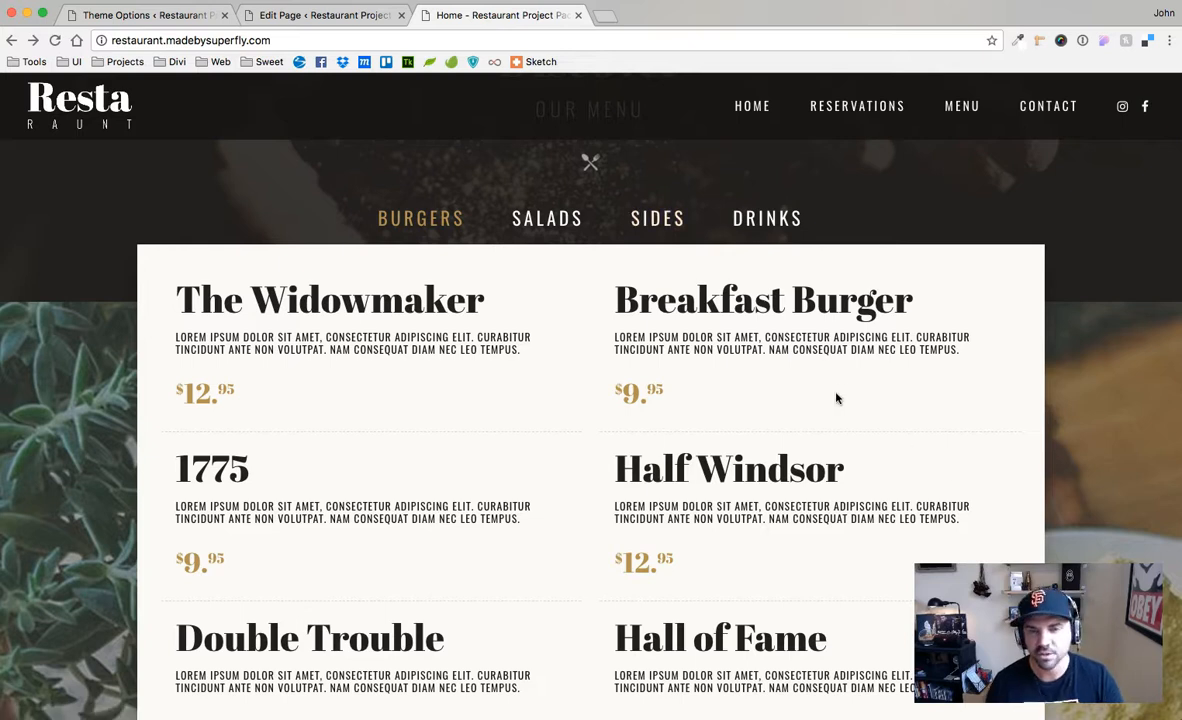
pyautogui.scroll(-3, 769, 451)
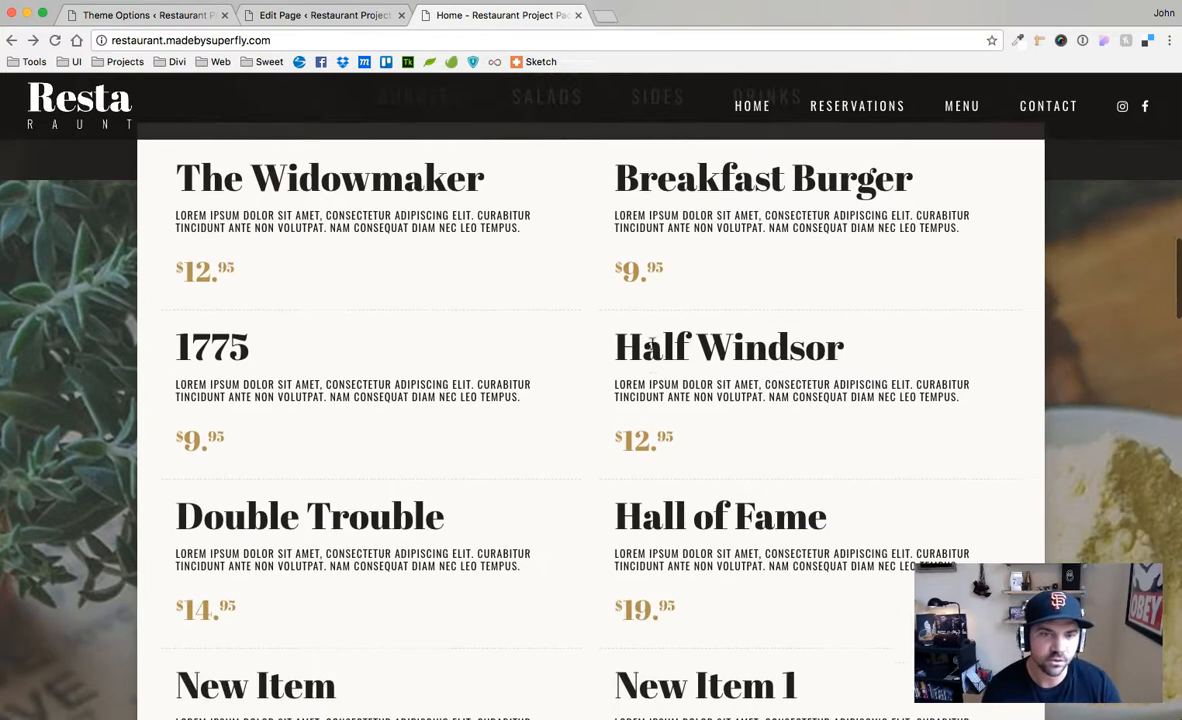
pyautogui.scroll(-3, 770, 506)
pyautogui.scroll(-5, 747, 364)
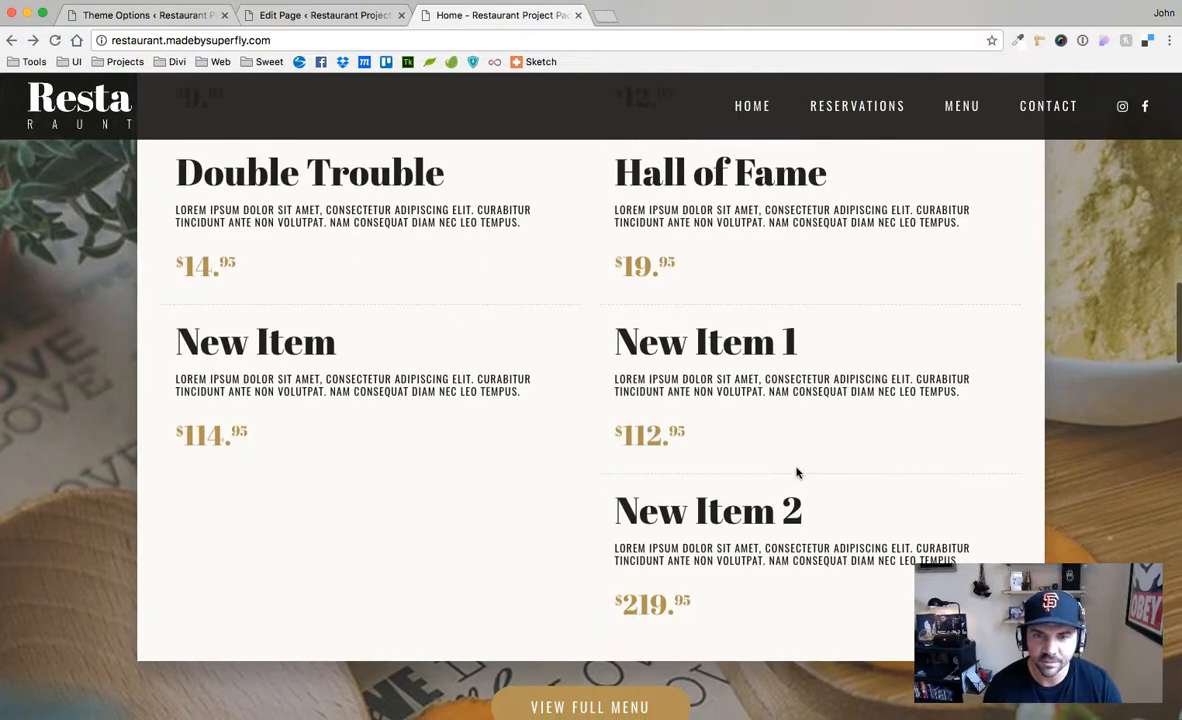
pyautogui.scroll(2, 798, 470)
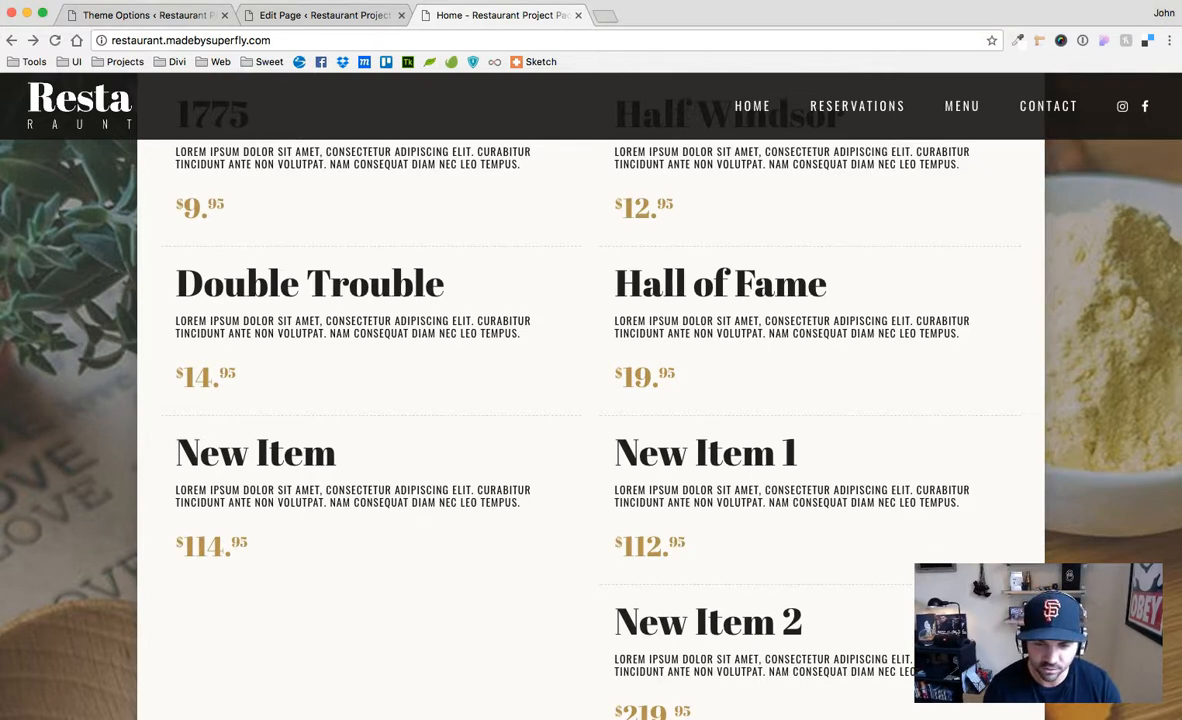
# Switch to Brackets and copy all of the code in menuORIGINAL.html
pyautogui.press('super+Tab')
pyautogui.hotkey('ctrl', 'Tab')
pyautogui.click(821, 304)
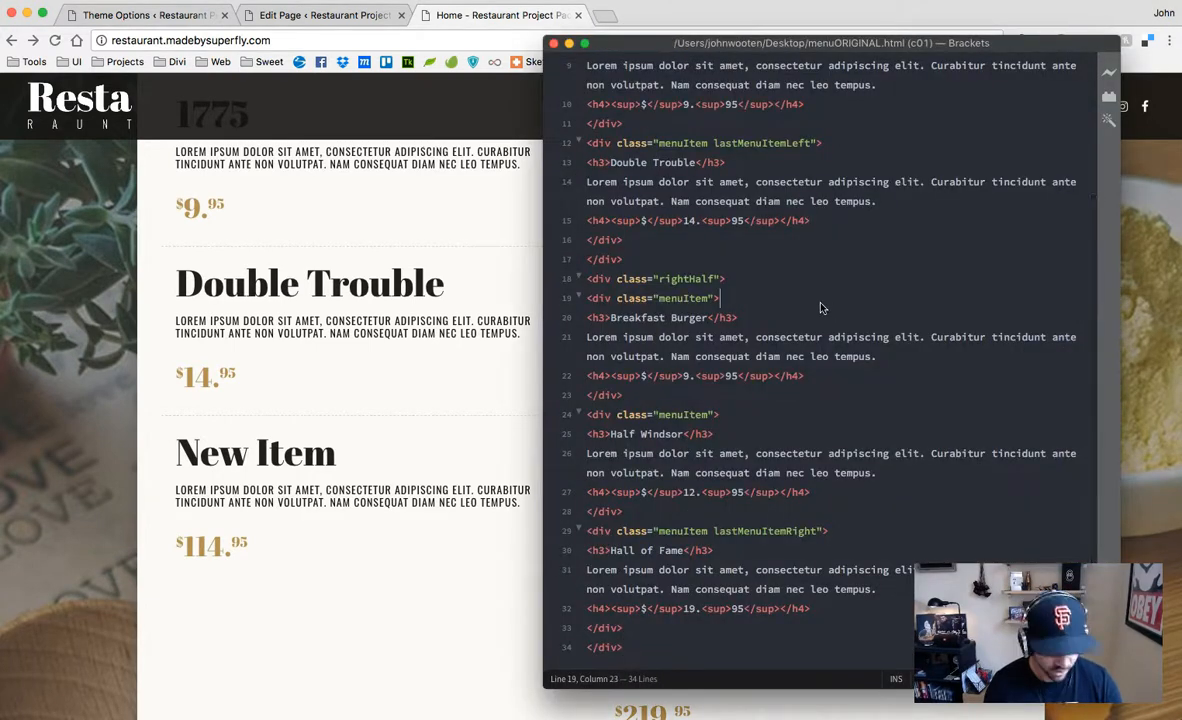
pyautogui.press('super+a')
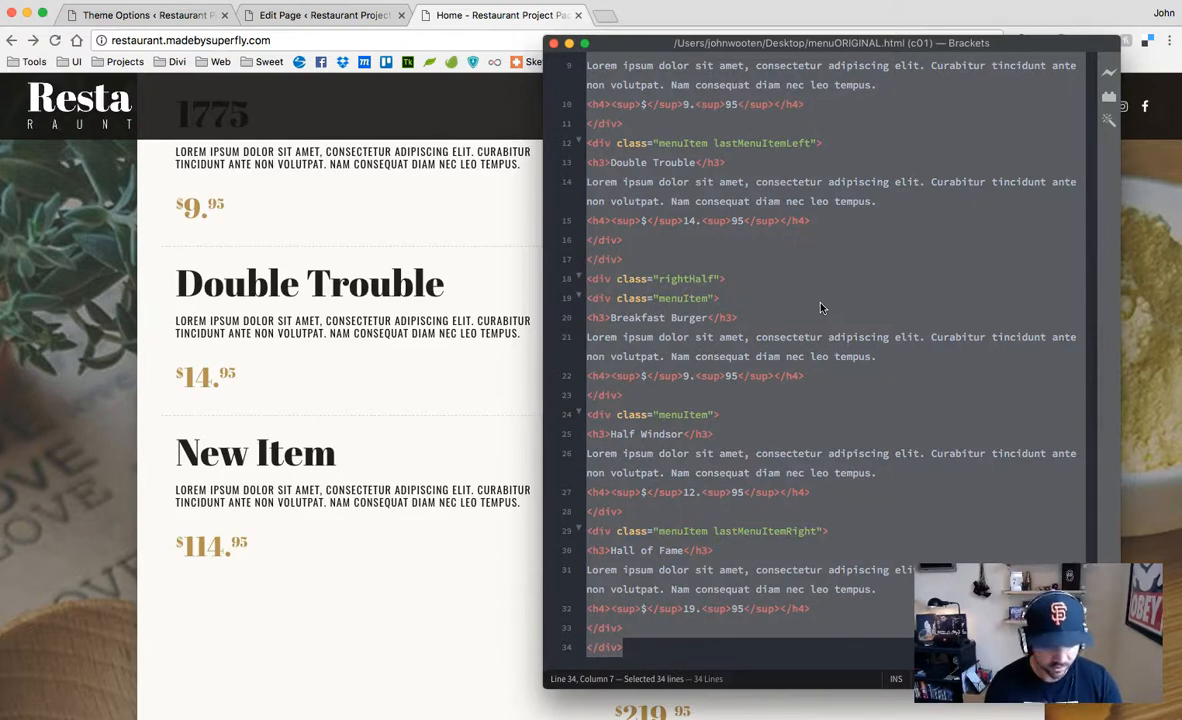
# In Chrome's page editor, replace the content of the Tabs module's Burgers tab with the copied original menu code
pyautogui.press('super+Tab')
pyautogui.click(306, 17)
pyautogui.scroll(-10, 562, 357)
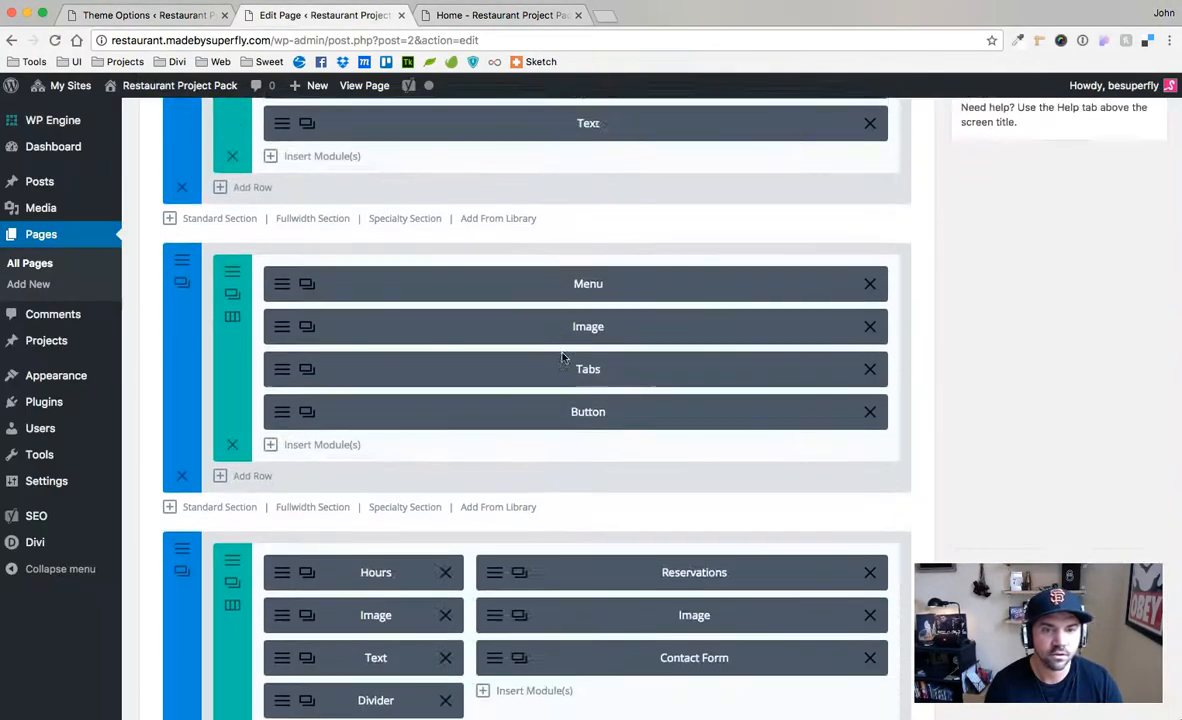
pyautogui.click(298, 290)
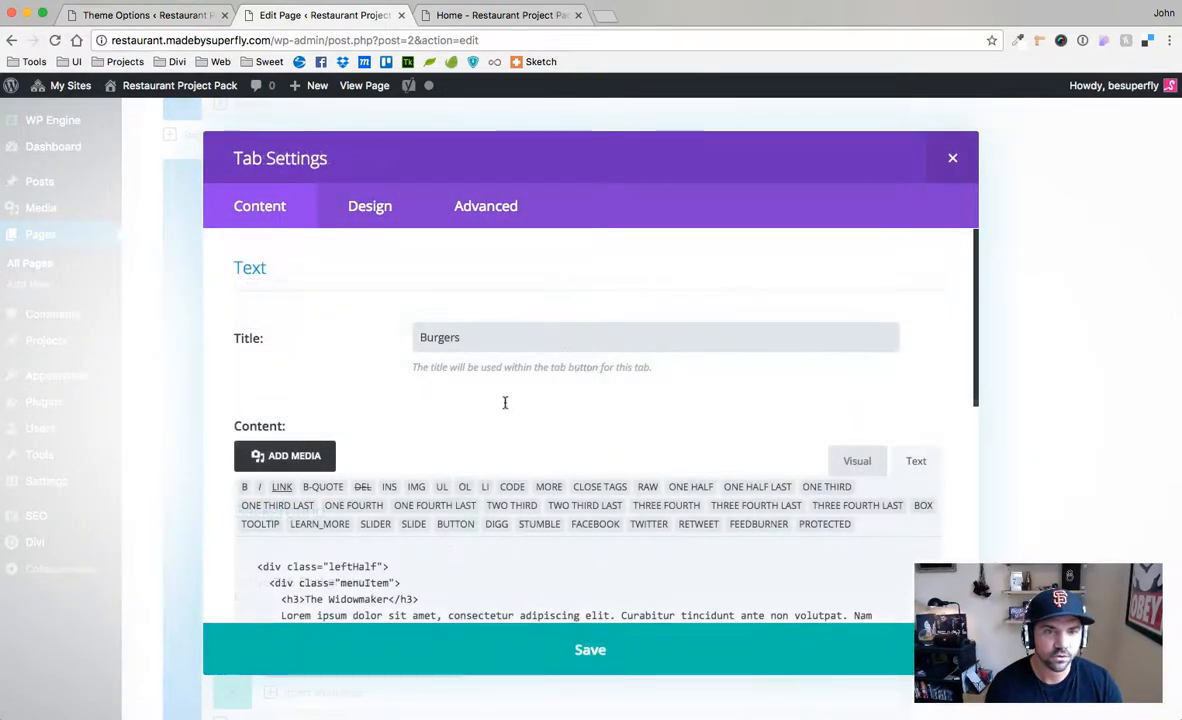
pyautogui.scroll(-2, 449, 538)
pyautogui.click(457, 588)
pyautogui.hotkey('ctrl', 'a')
pyautogui.press('BackSpace')
pyautogui.hotkey('ctrl', 'v')
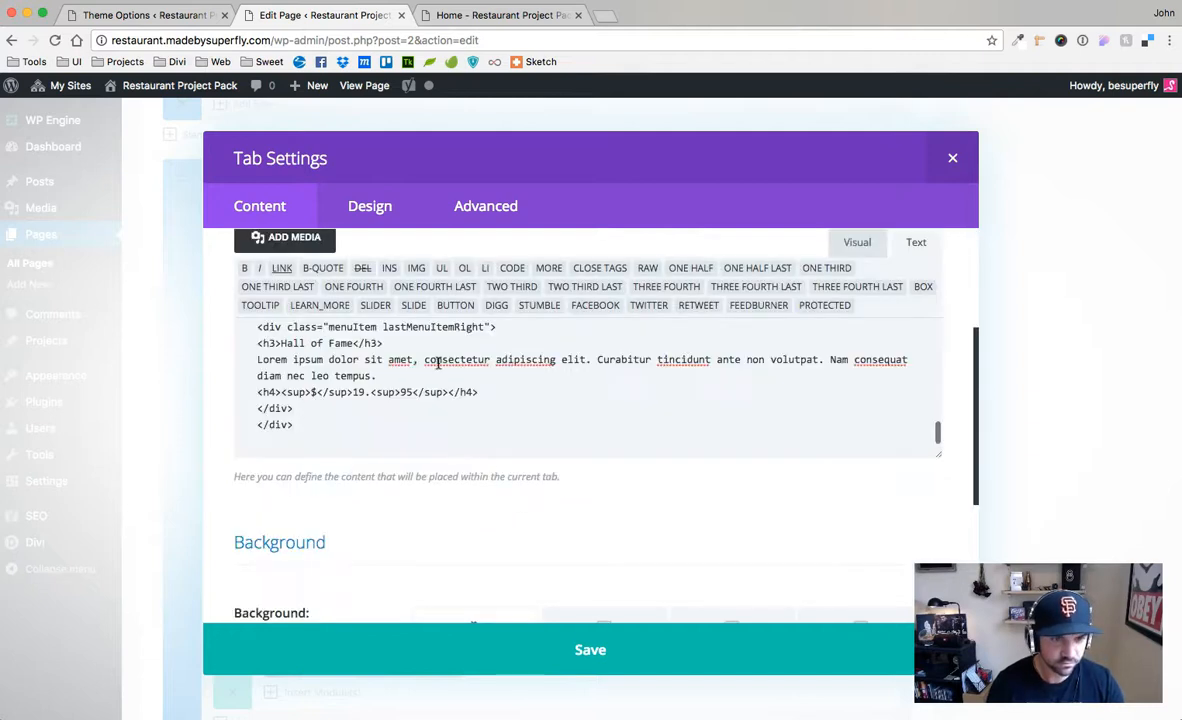
# Save the Burgers tab and the Tabs module, and update the page
pyautogui.click(587, 652)
pyautogui.click(758, 652)
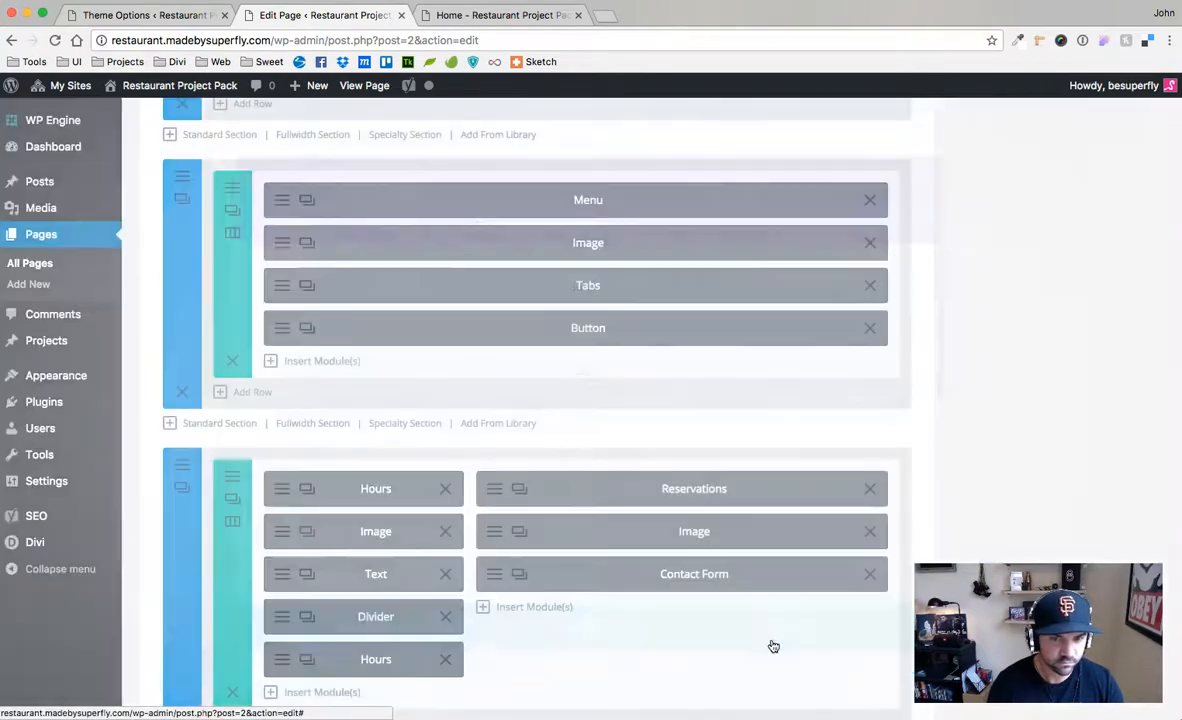
pyautogui.scroll(5, 1081, 372)
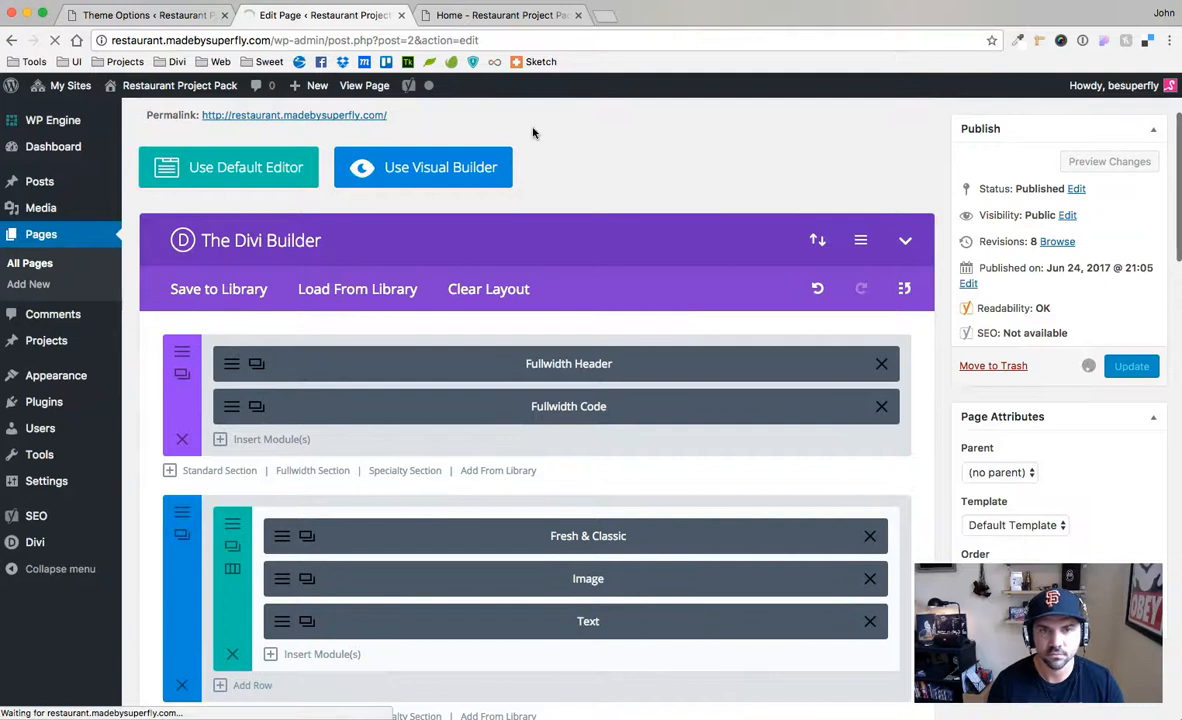
# Reload the live Home page and examine the restored Burgers menu
pyautogui.click(514, 22)
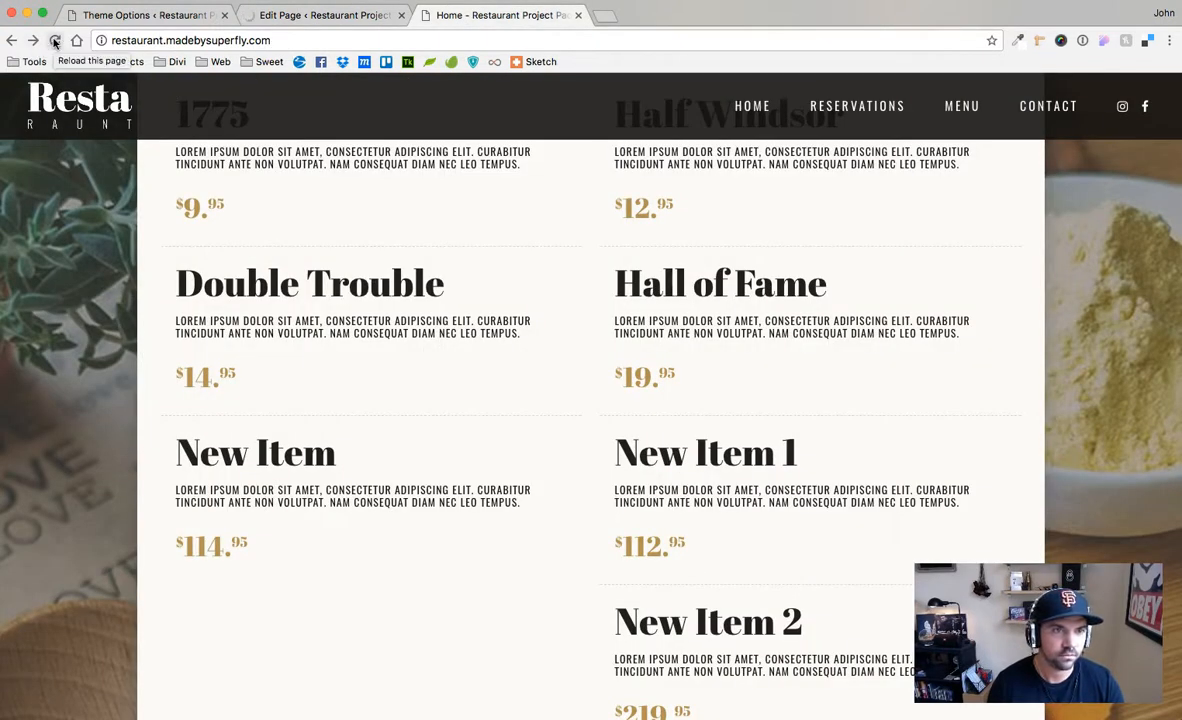
pyautogui.click(55, 41)
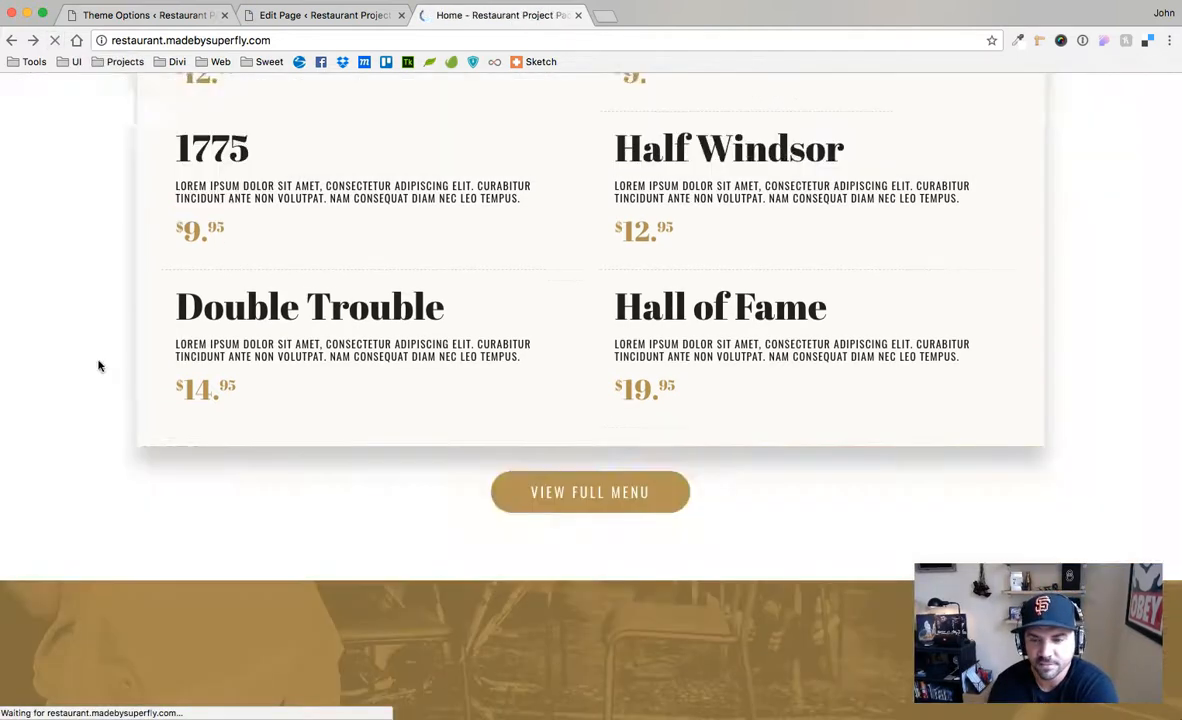
pyautogui.scroll(5, 149, 385)
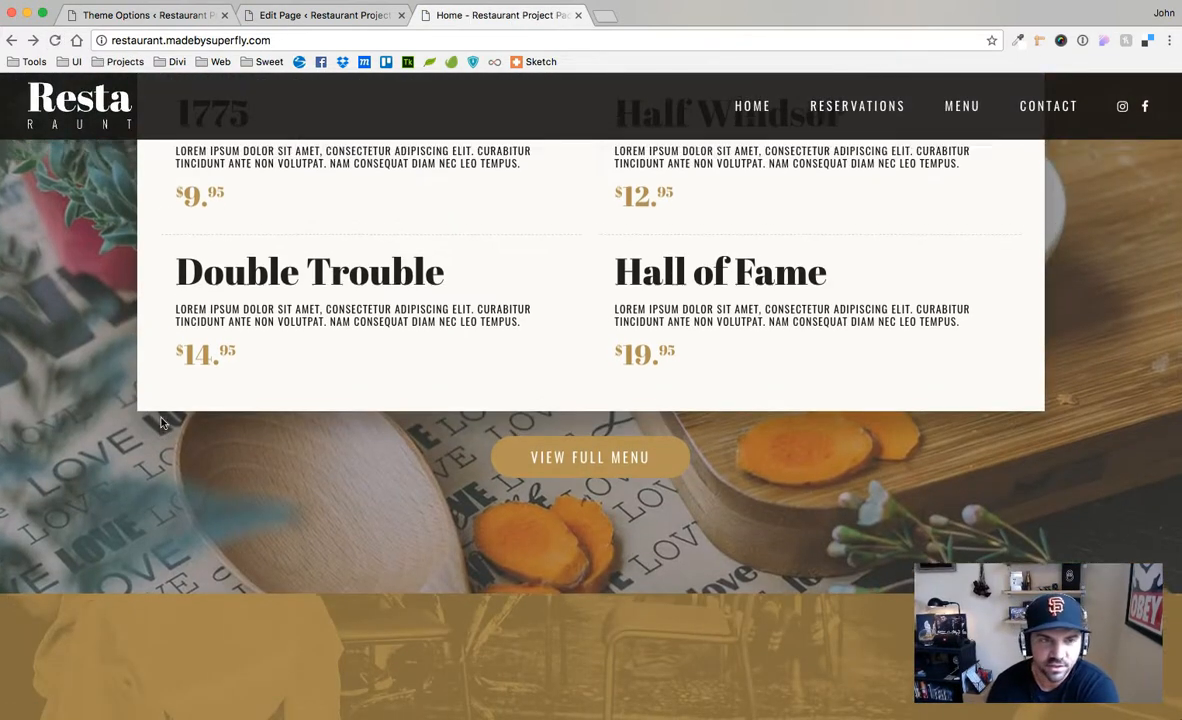
pyautogui.scroll(-1, 161, 423)
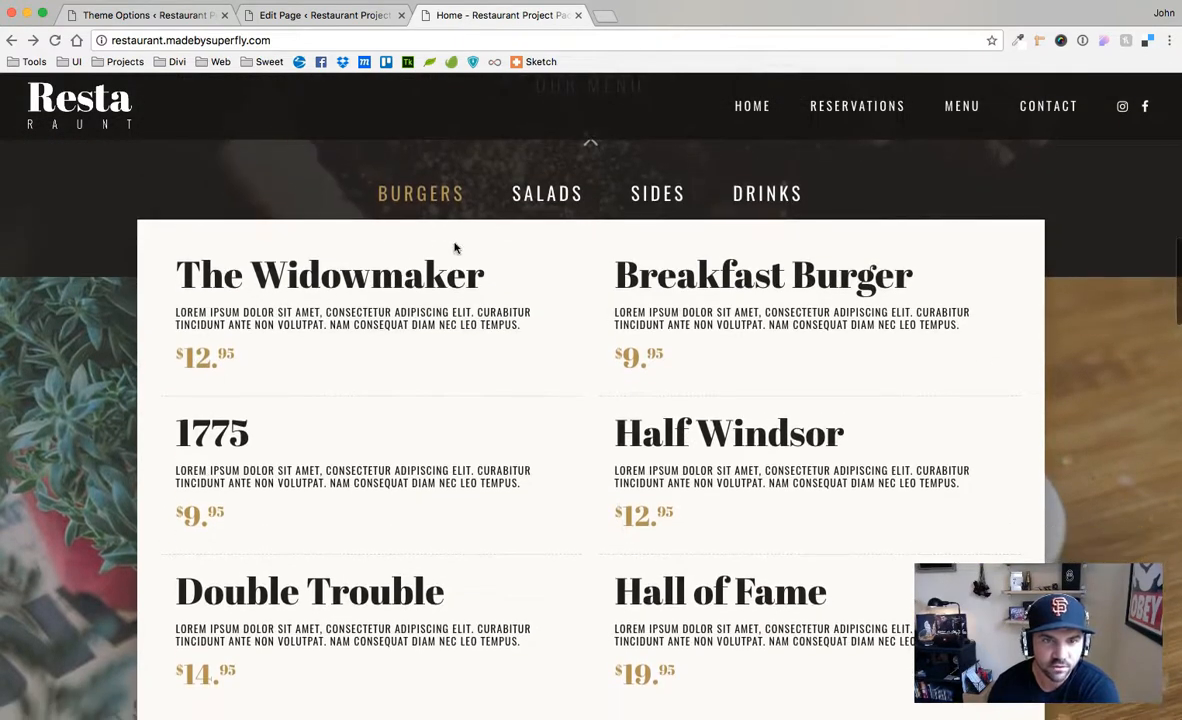
# View the Salads, Sides and Drinks menus and examine the Drinks items down to the full-menu button
pyautogui.click(541, 203)
pyautogui.click(677, 195)
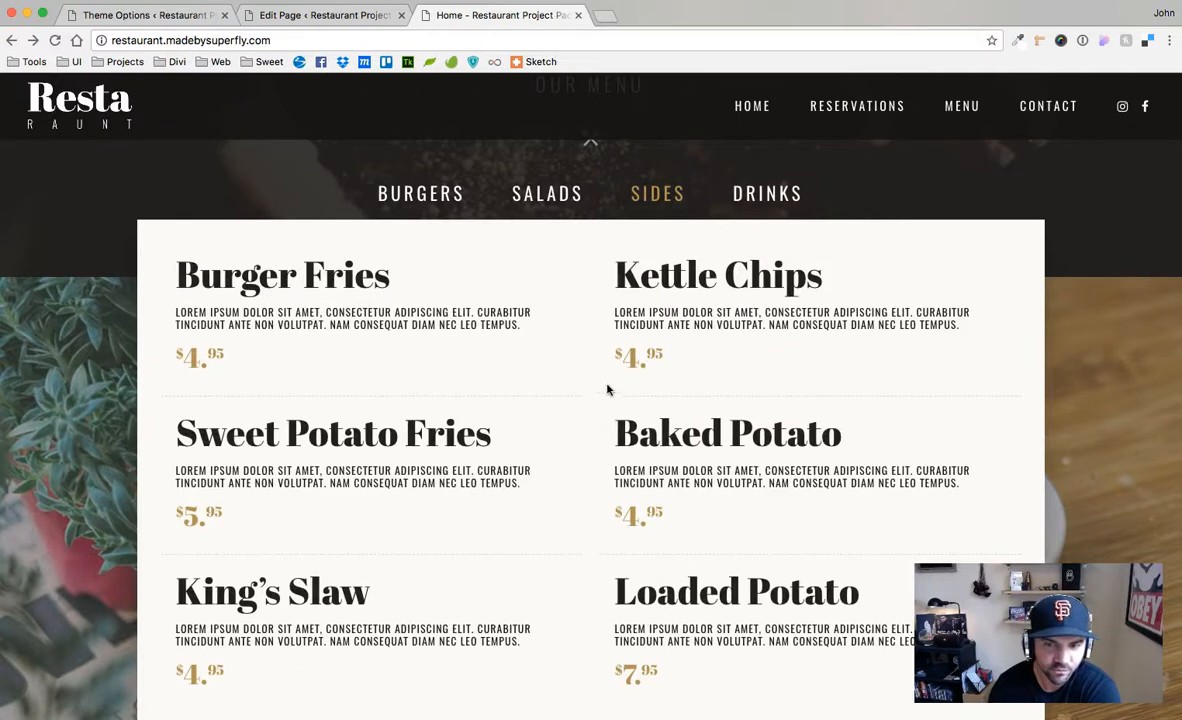
pyautogui.click(770, 194)
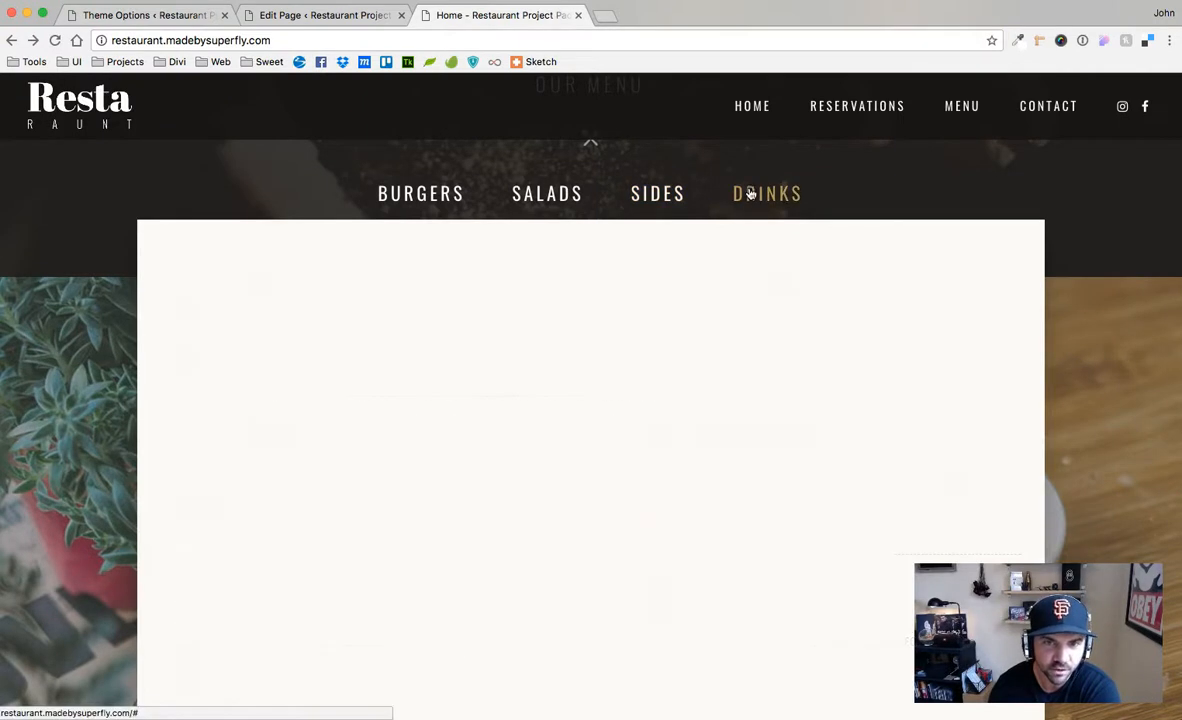
pyautogui.scroll(-3, 719, 620)
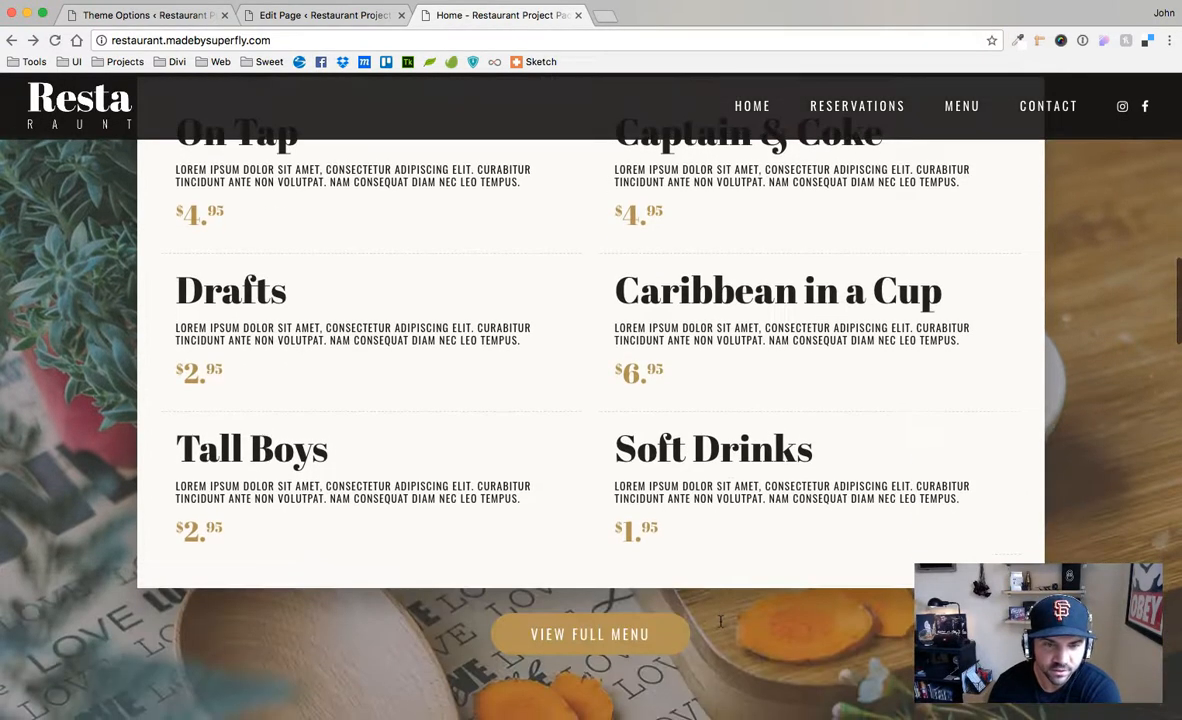
# Return to Brackets, close the demo menu.html file, and bring up the menu's responsive rules in style.css
pyautogui.press('super+Tab')
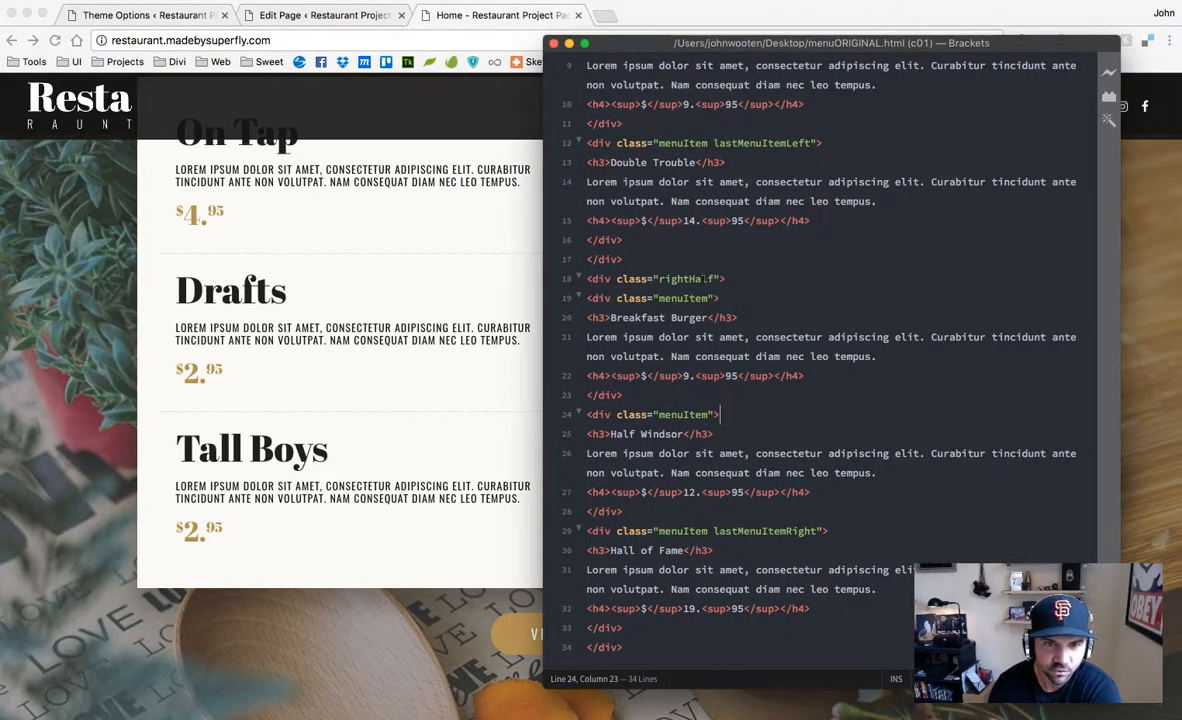
pyautogui.scroll(5, 698, 279)
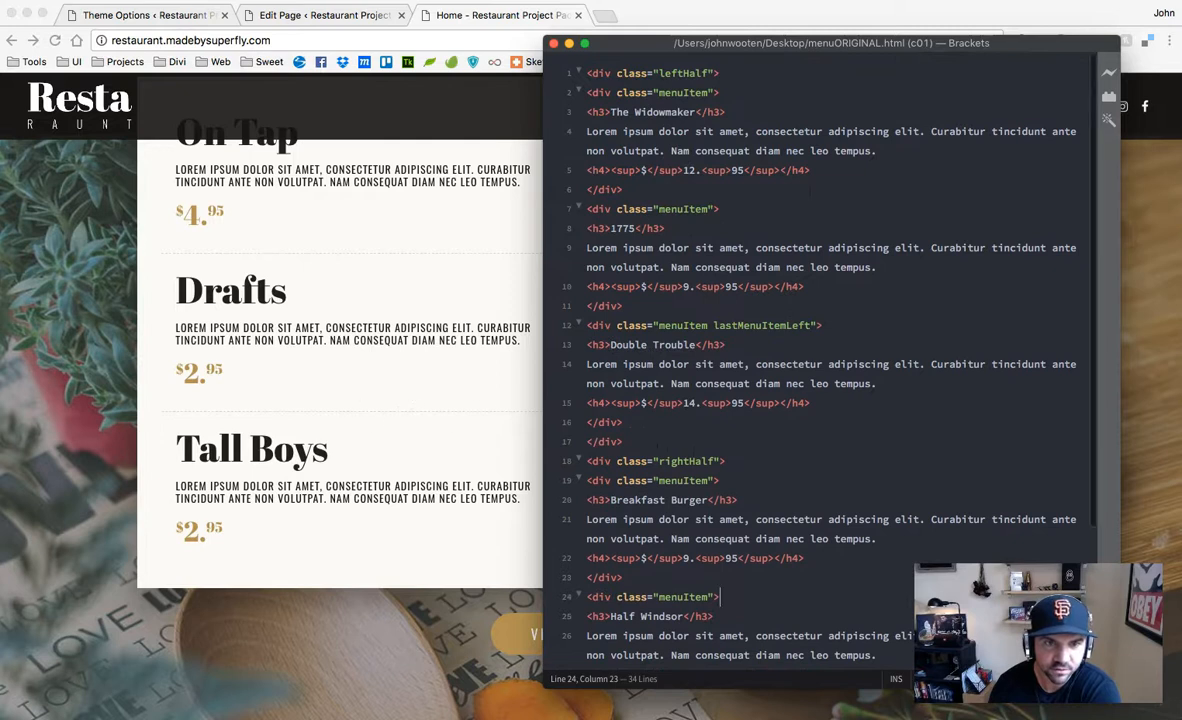
pyautogui.hotkey('ctrl', 'Tab')
pyautogui.click(768, 259)
pyautogui.press('super+w')
pyautogui.click(659, 415)
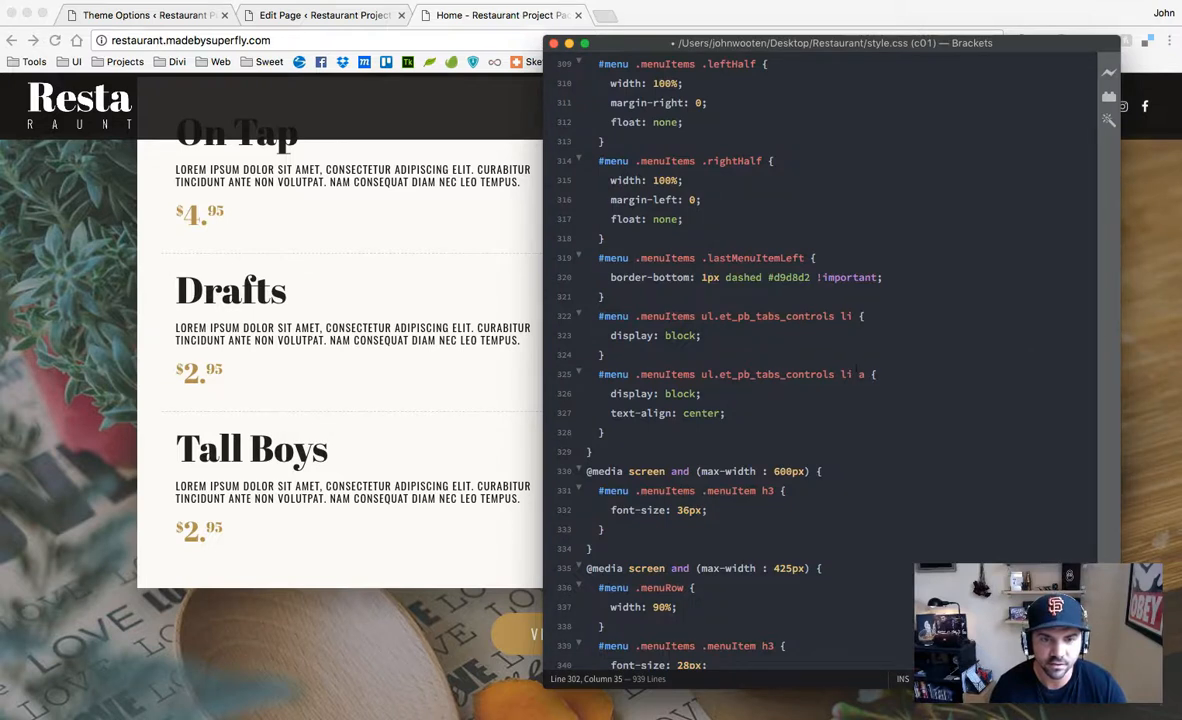
# Return to the live Home page in Chrome and examine the menu section from its heading down to the full-menu button
pyautogui.click(107, 314)
pyautogui.scroll(-4, 569, 318)
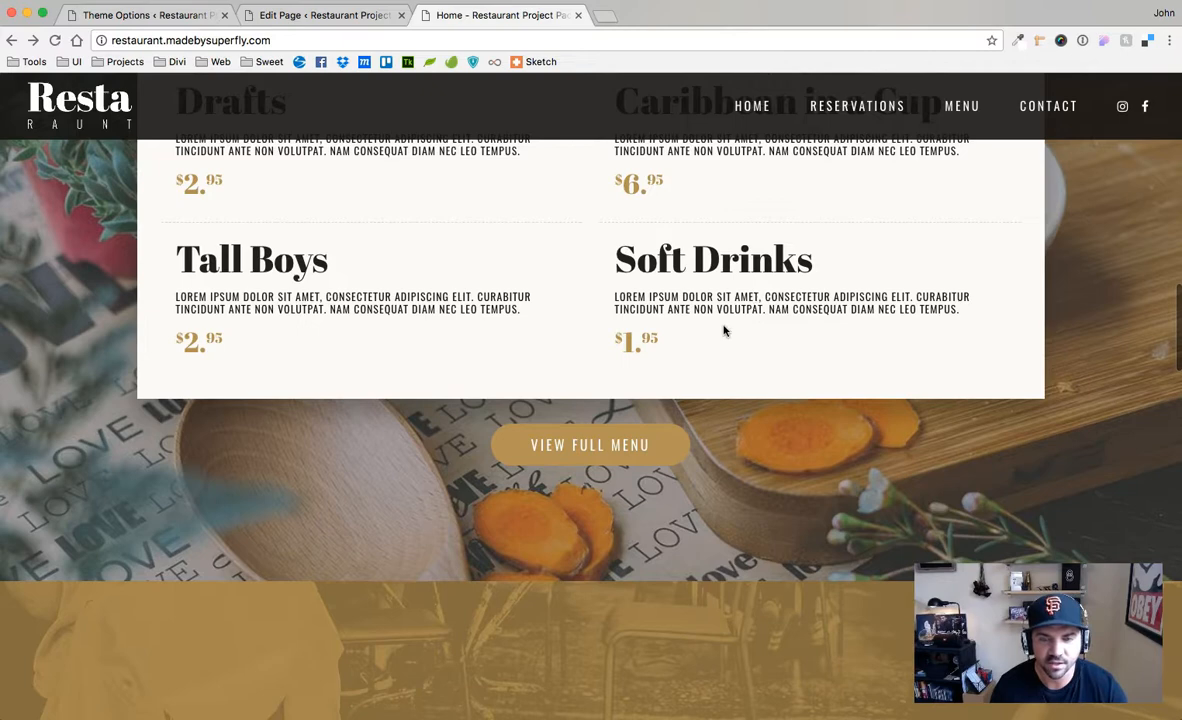
pyautogui.scroll(7, 724, 331)
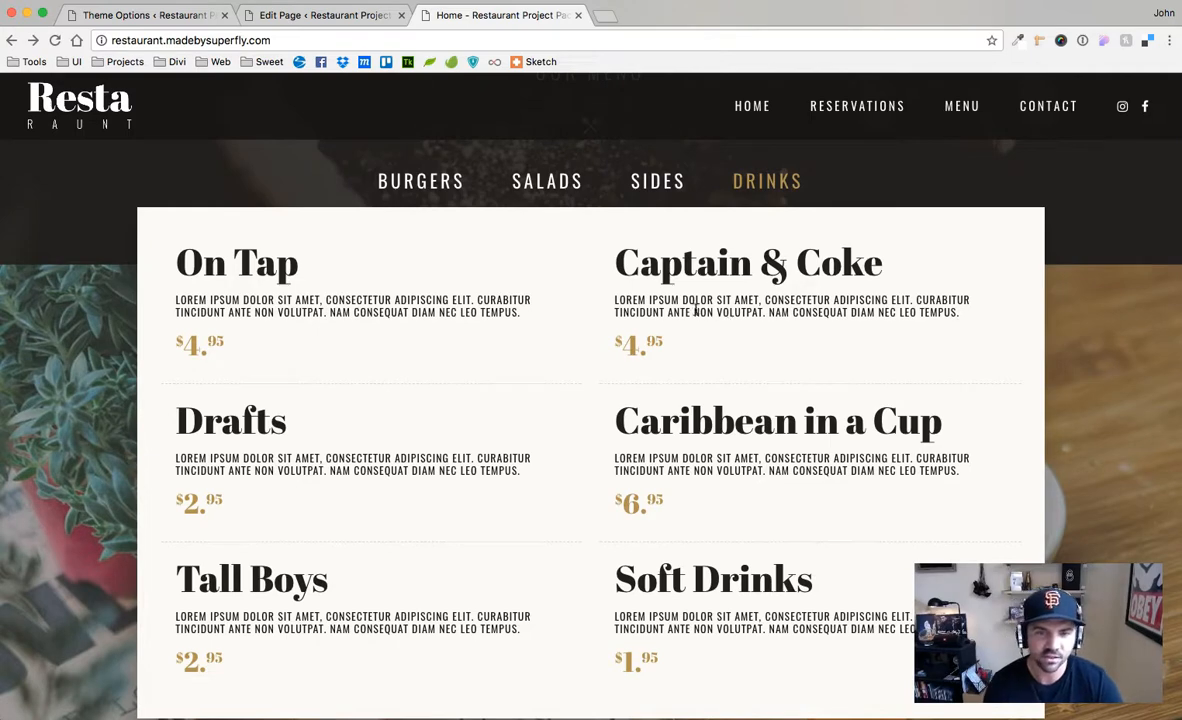
pyautogui.scroll(5, 718, 289)
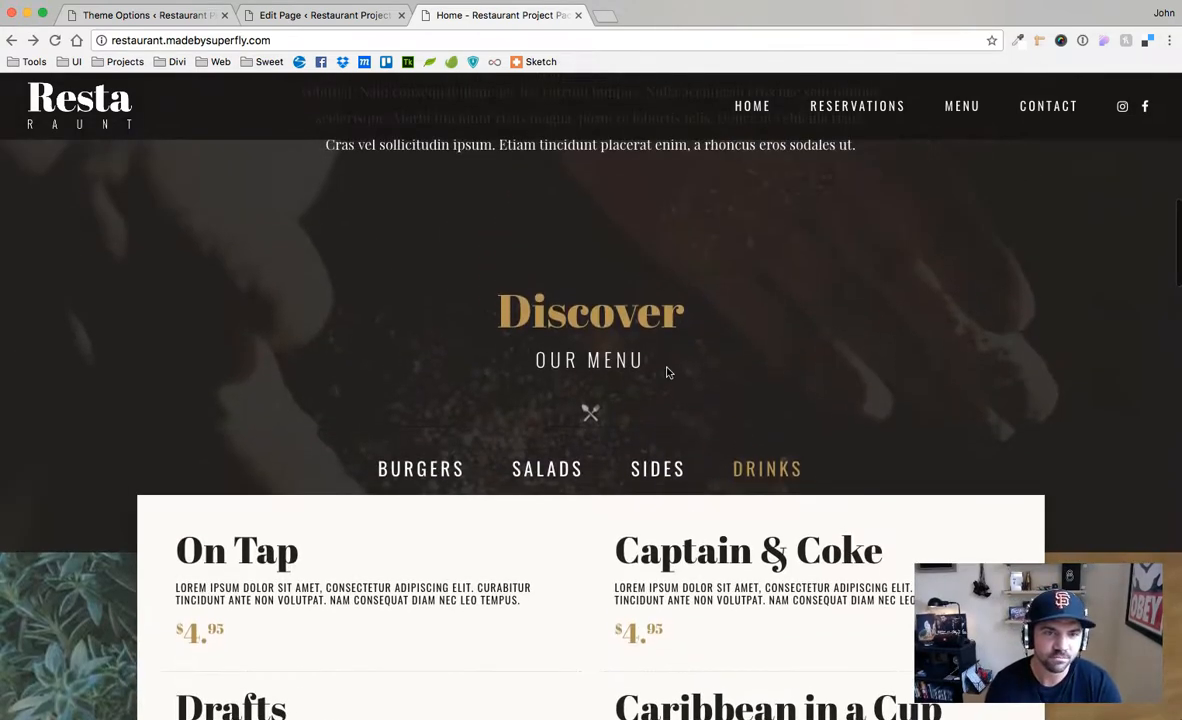
pyautogui.scroll(-4, 690, 373)
pyautogui.scroll(-6, 701, 373)
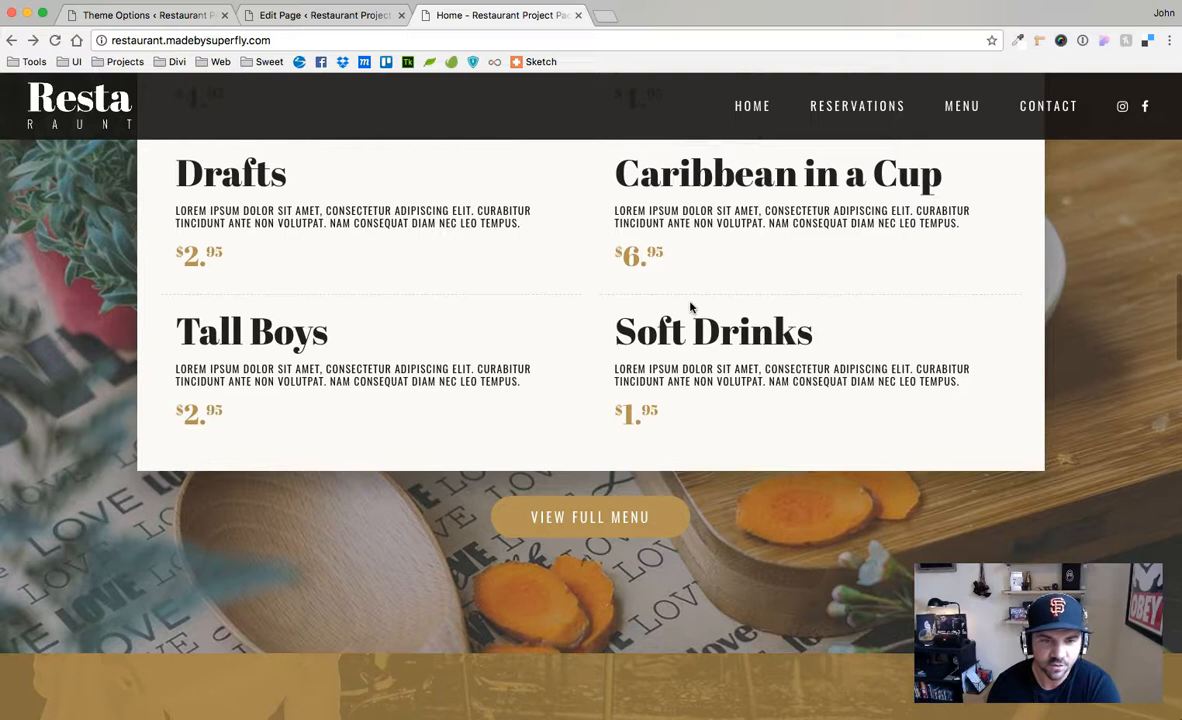
pyautogui.scroll(-4, 720, 494)
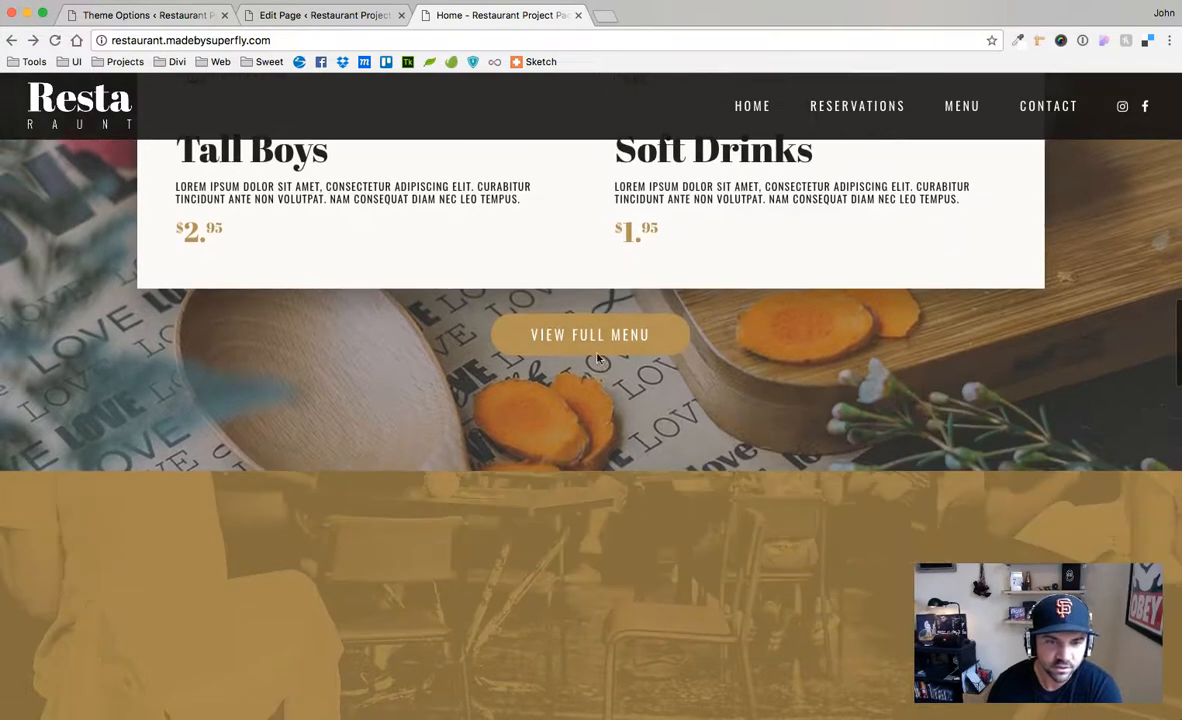
# Open the full menu page from the Home page and examine its Burgers and Salads sections
pyautogui.click(593, 339)
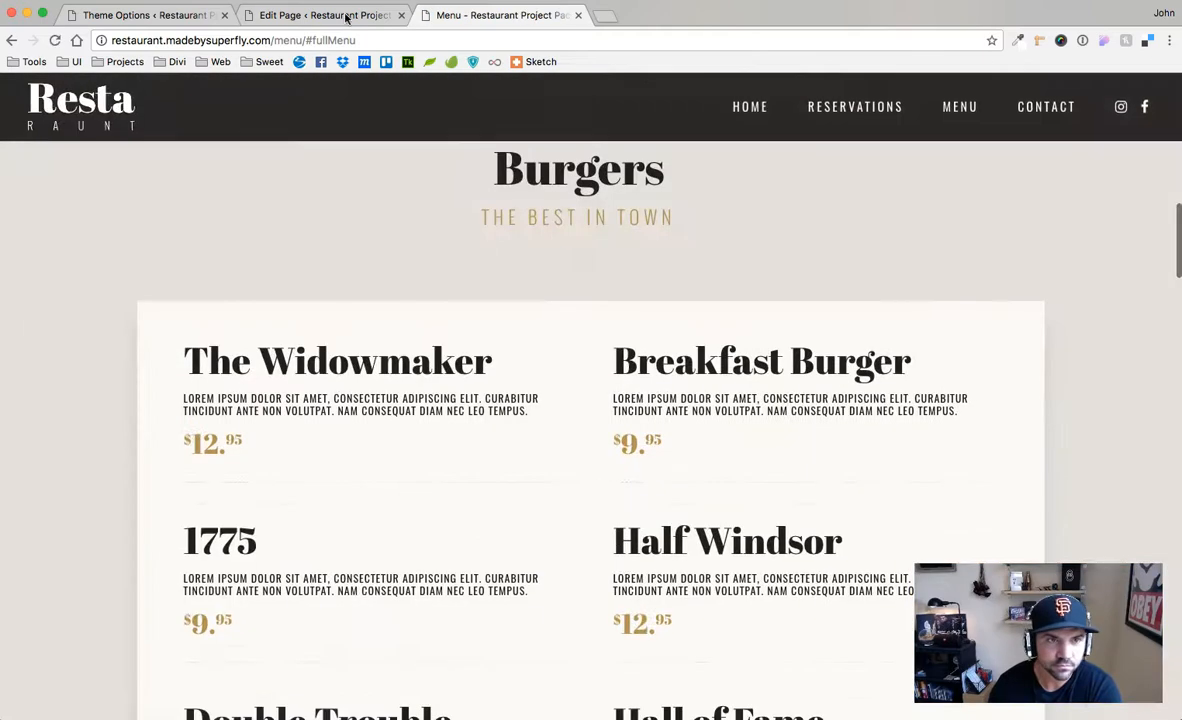
pyautogui.scroll(-10, 901, 352)
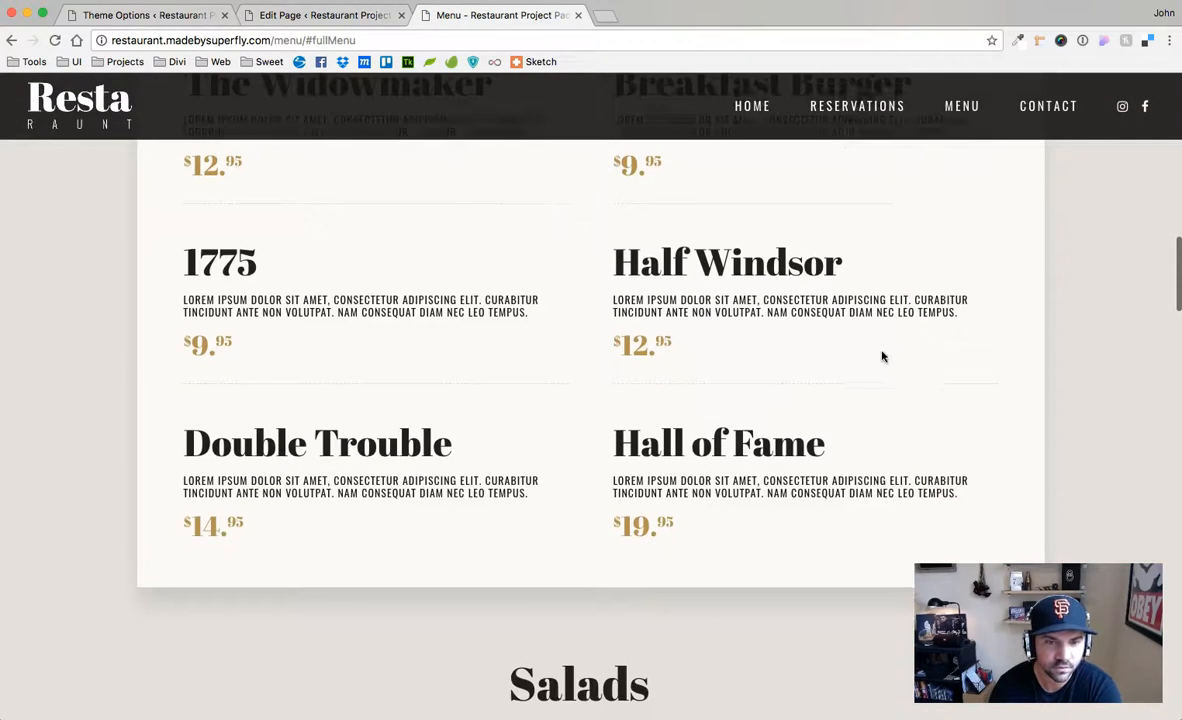
pyautogui.scroll(-1, 877, 352)
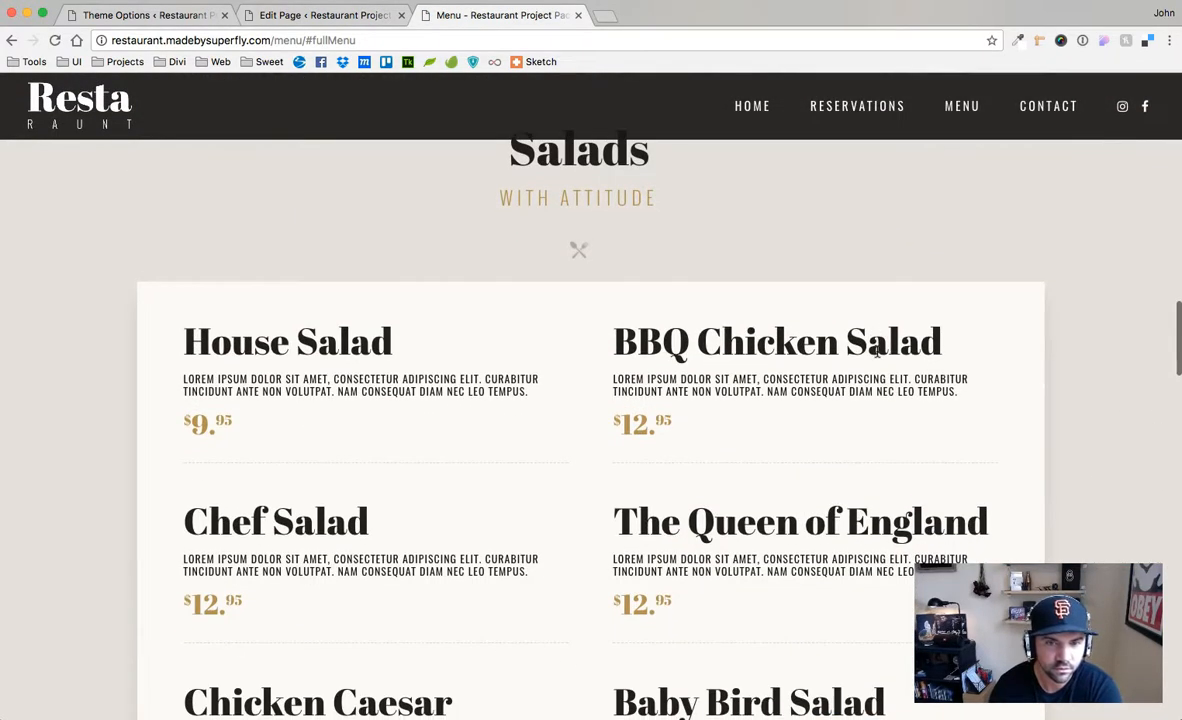
# Open the Menu page for editing, and view the Salads tab of the tabbed menu on the live Menu page
pyautogui.click(338, 24)
pyautogui.click(36, 226)
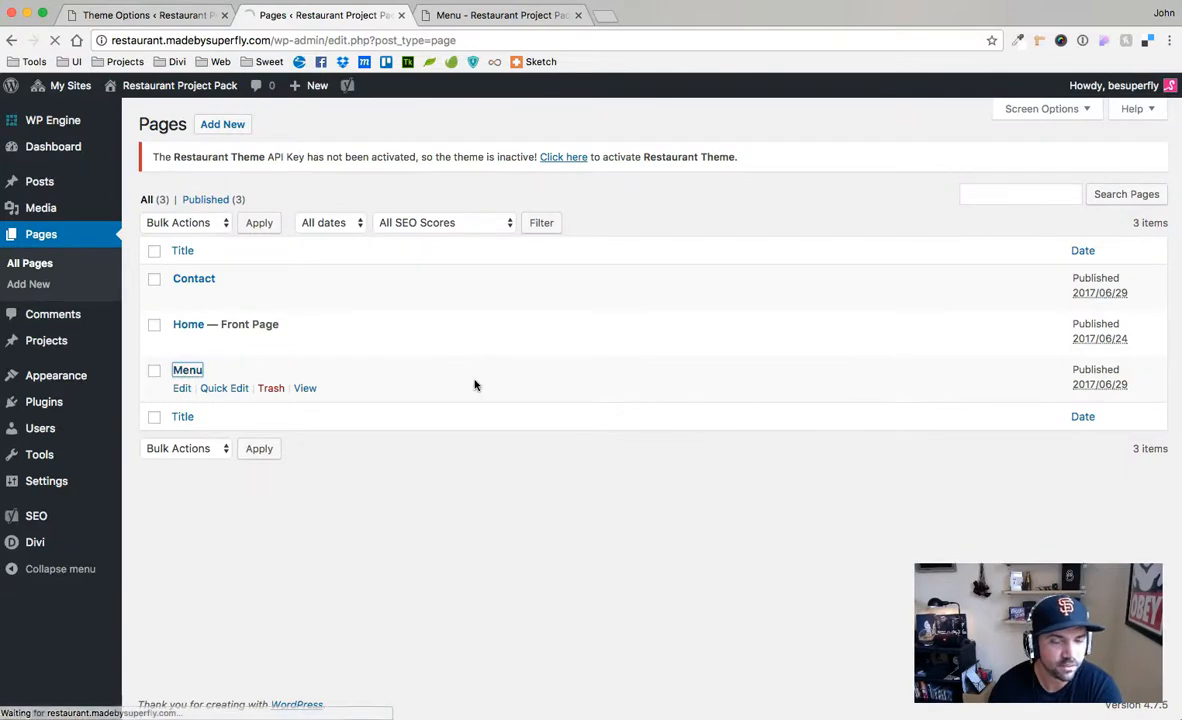
pyautogui.click(490, 15)
pyautogui.scroll(15, 702, 189)
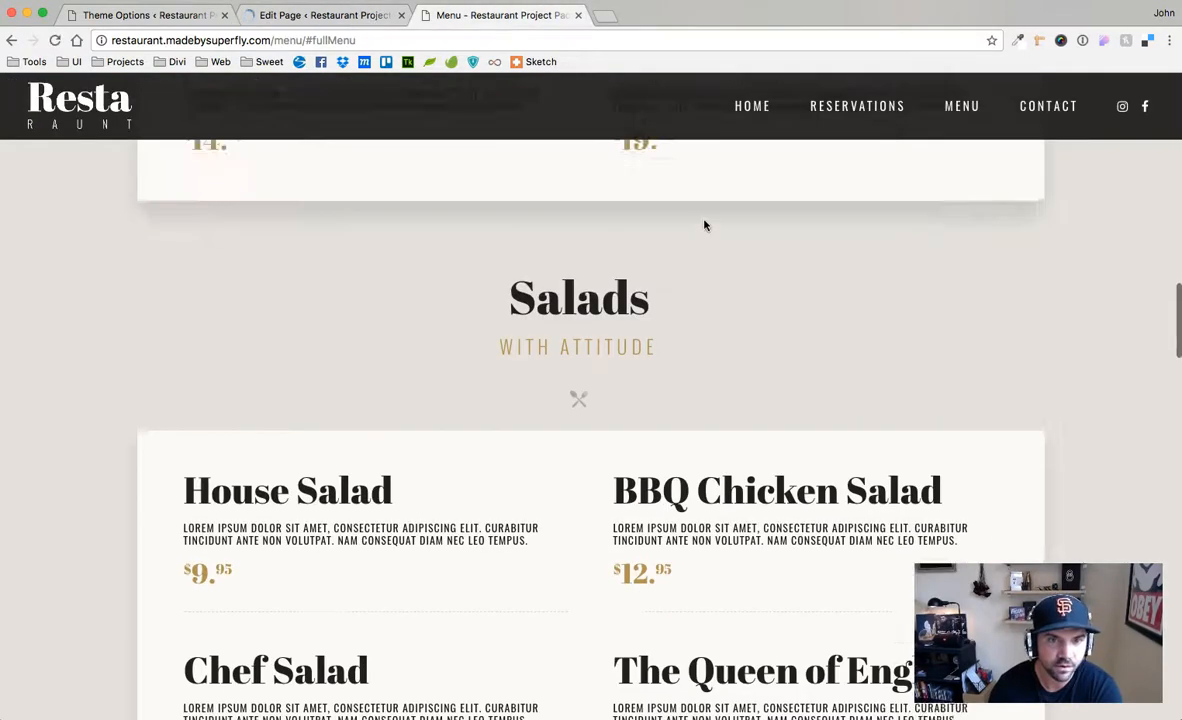
pyautogui.scroll(-3, 678, 206)
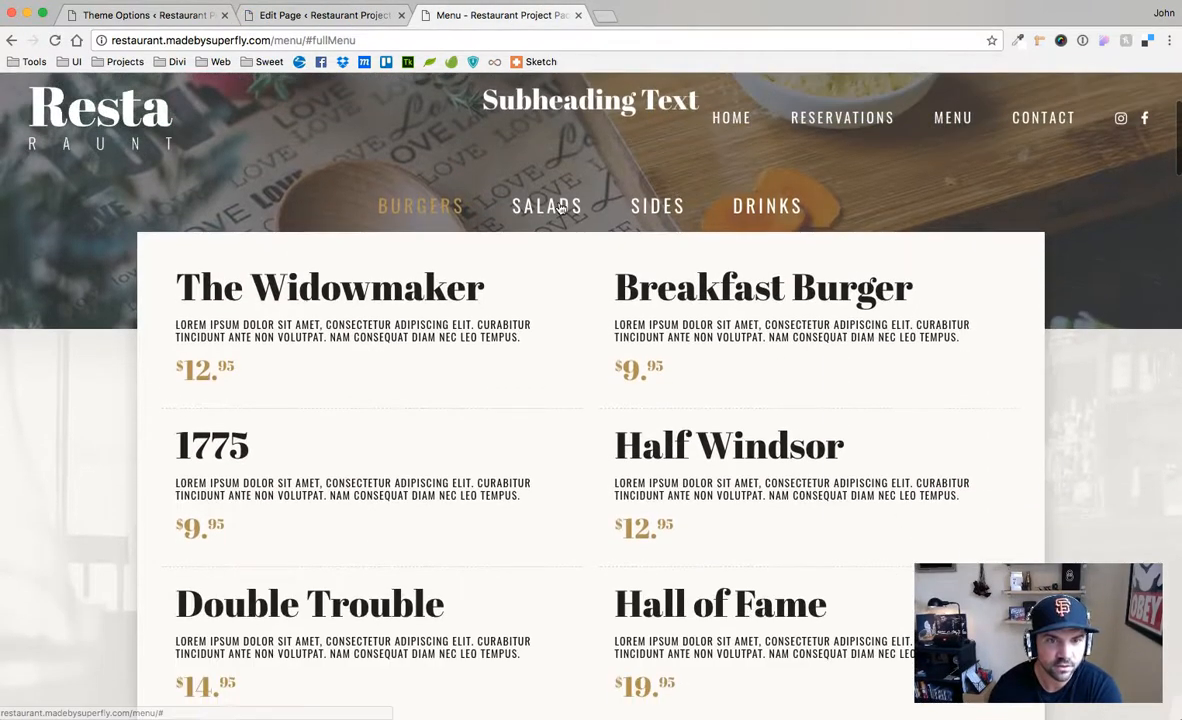
pyautogui.click(530, 200)
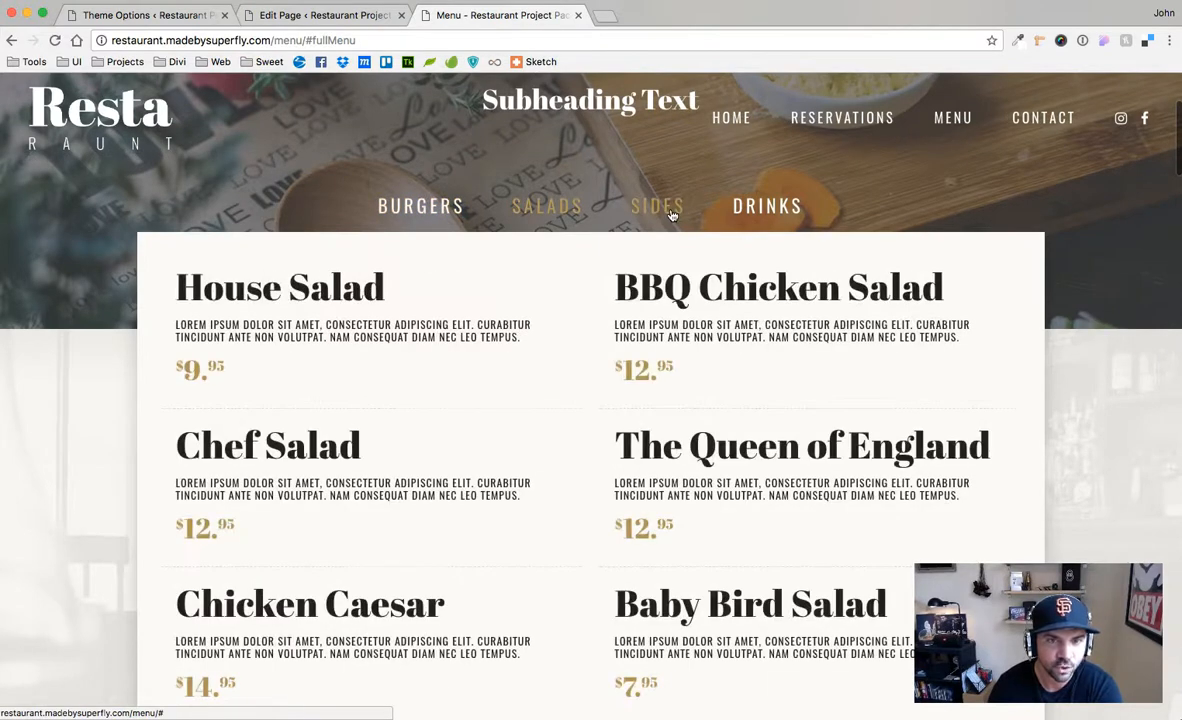
# Copy the Tabs module in the Menu page's Divi Builder layout
pyautogui.click(325, 15)
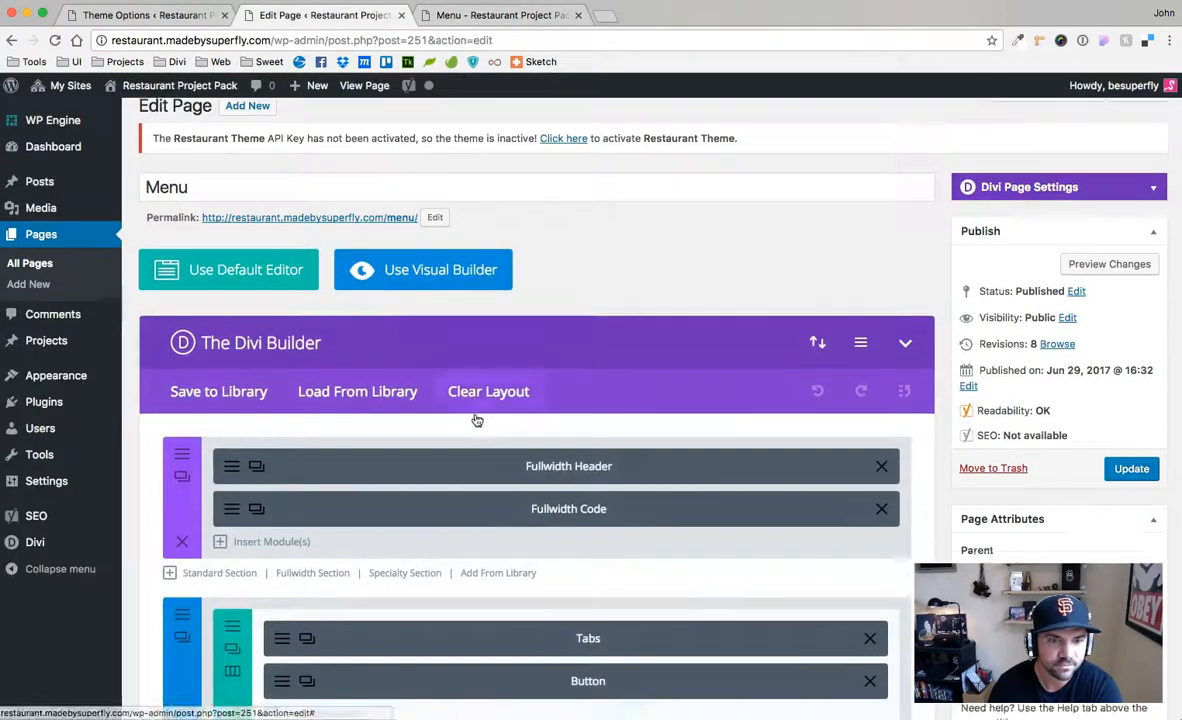
pyautogui.scroll(-3, 188, 444)
pyautogui.rightClick(403, 484)
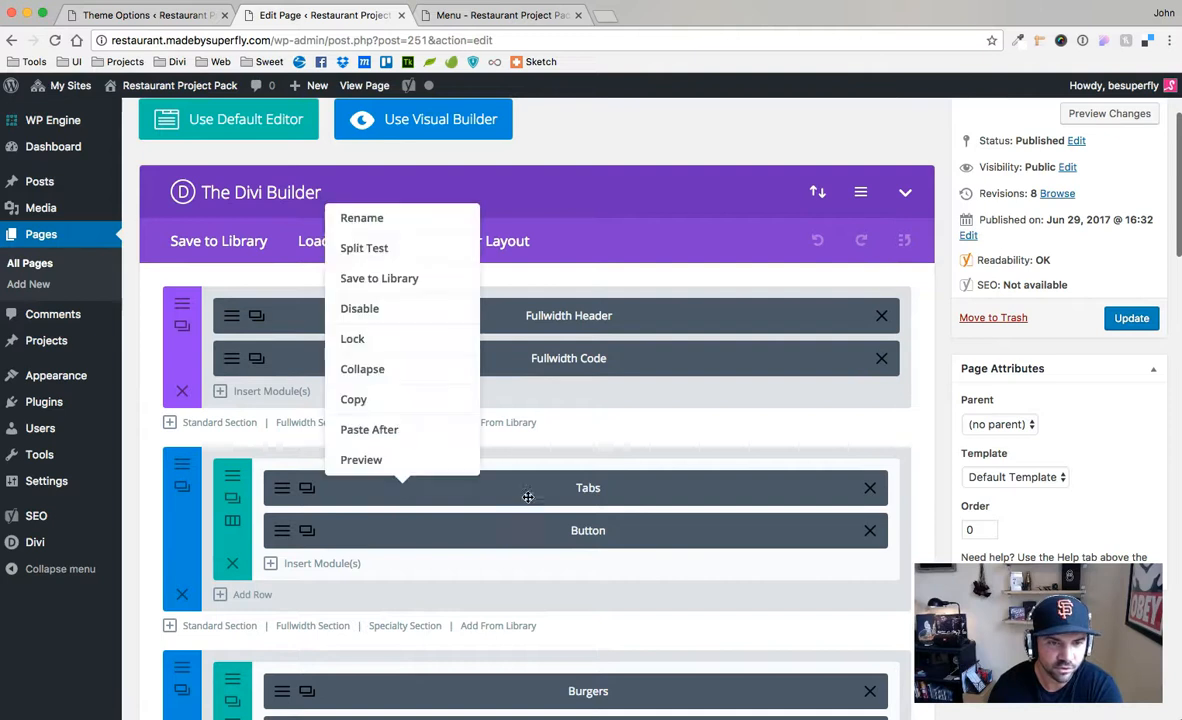
pyautogui.click(382, 401)
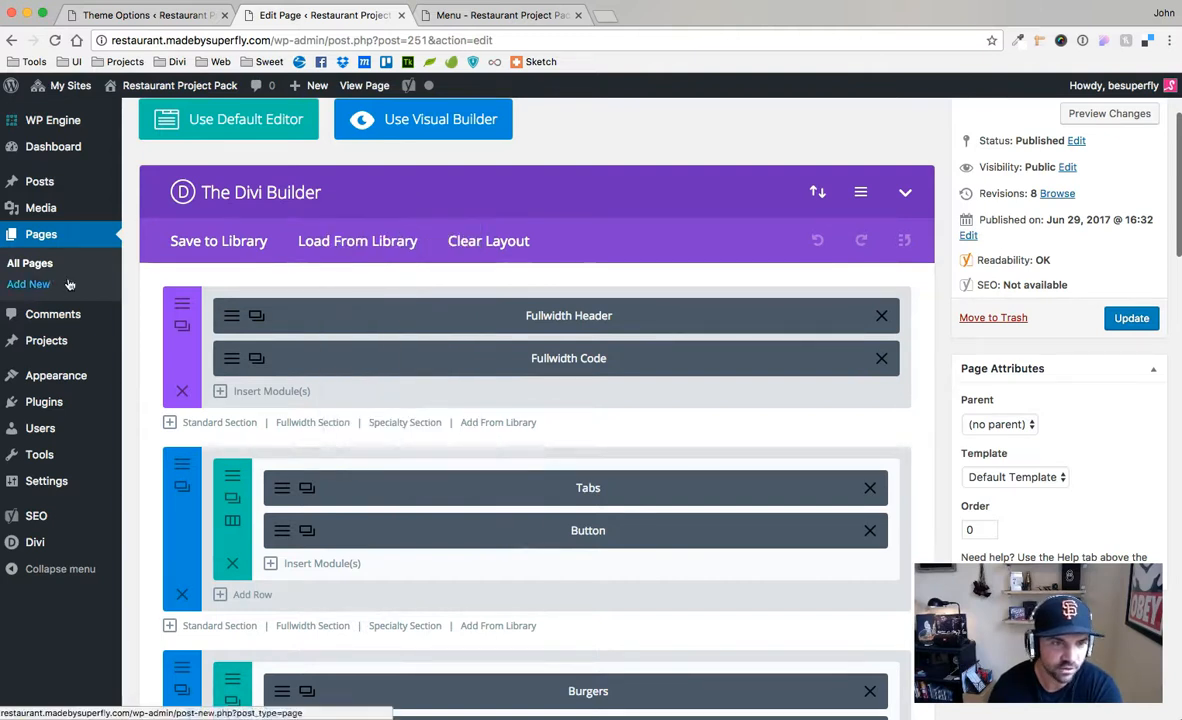
# Examine the Burgers, Salads and Sides rows of the Menu layout and check the content of the first Salad text module
pyautogui.scroll(-10, 590, 495)
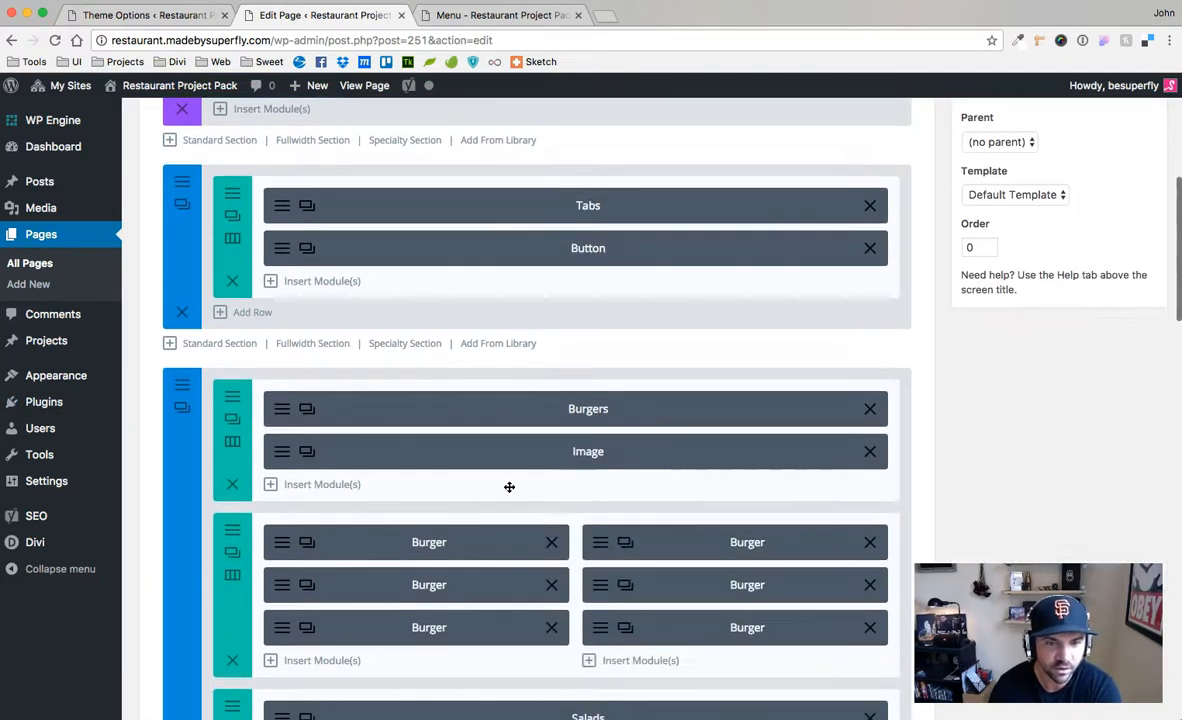
pyautogui.scroll(-4, 551, 295)
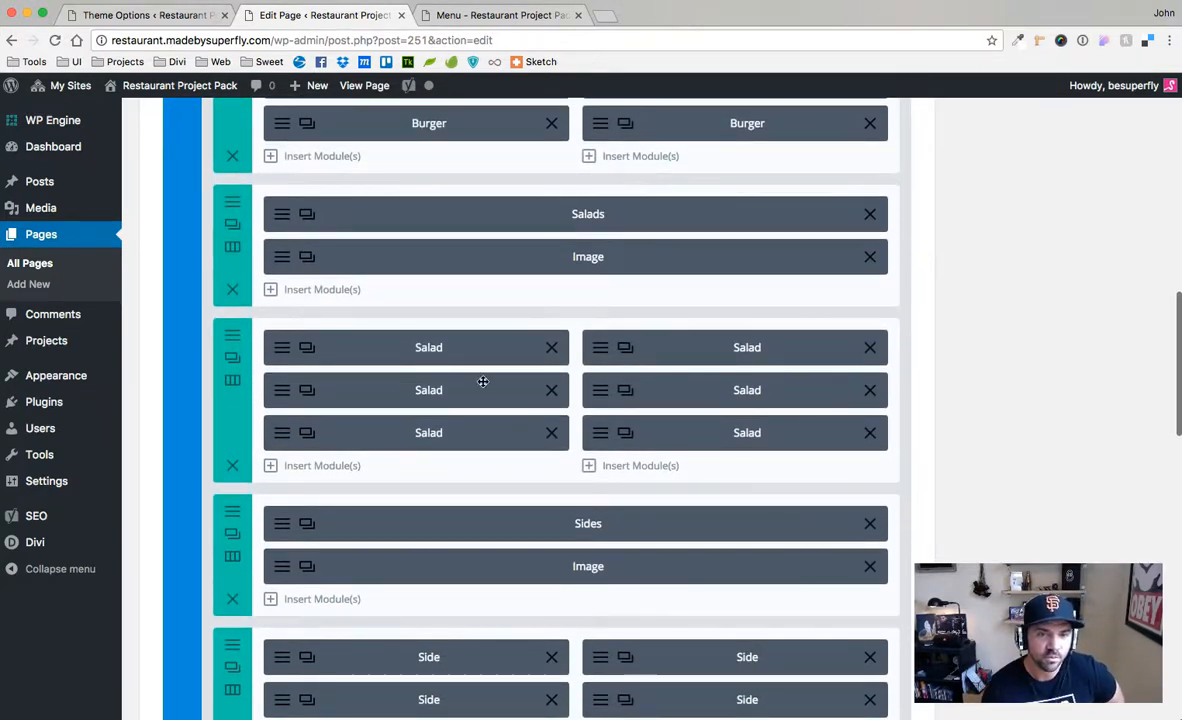
pyautogui.click(305, 348)
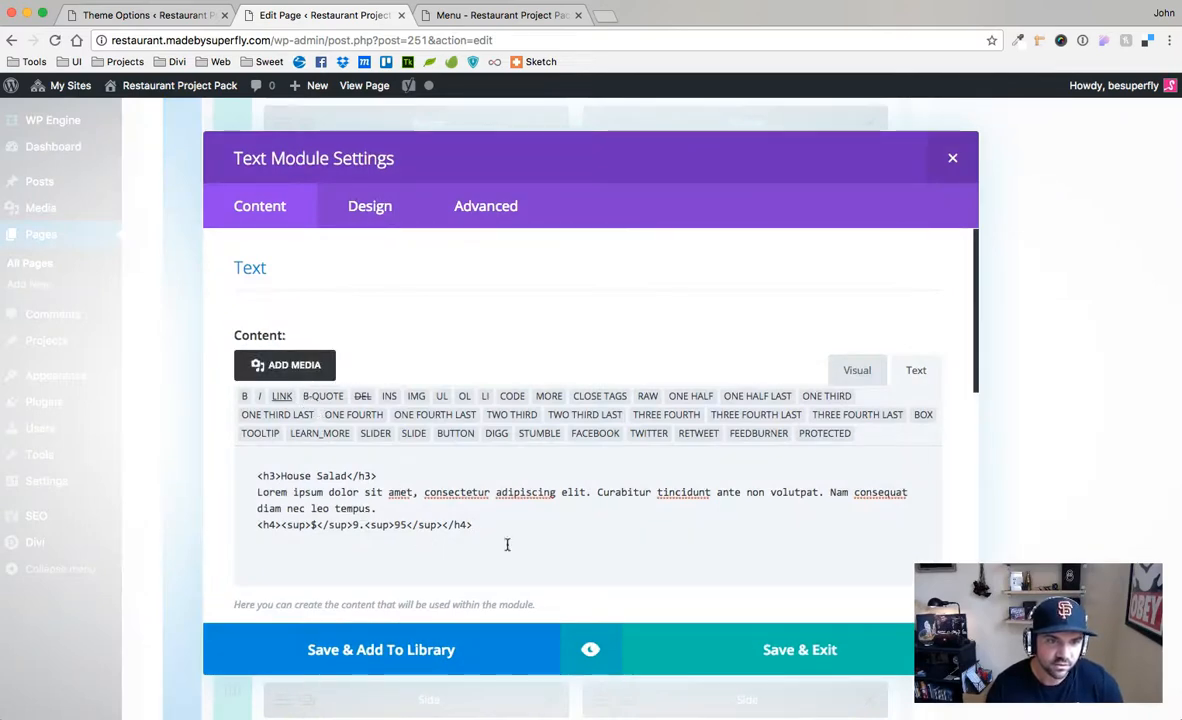
pyautogui.click(952, 158)
# Compare the tabbed menu under the live Menu page's header with the full Burgers listing below it
pyautogui.hotkey('ctrl', 'Tab')
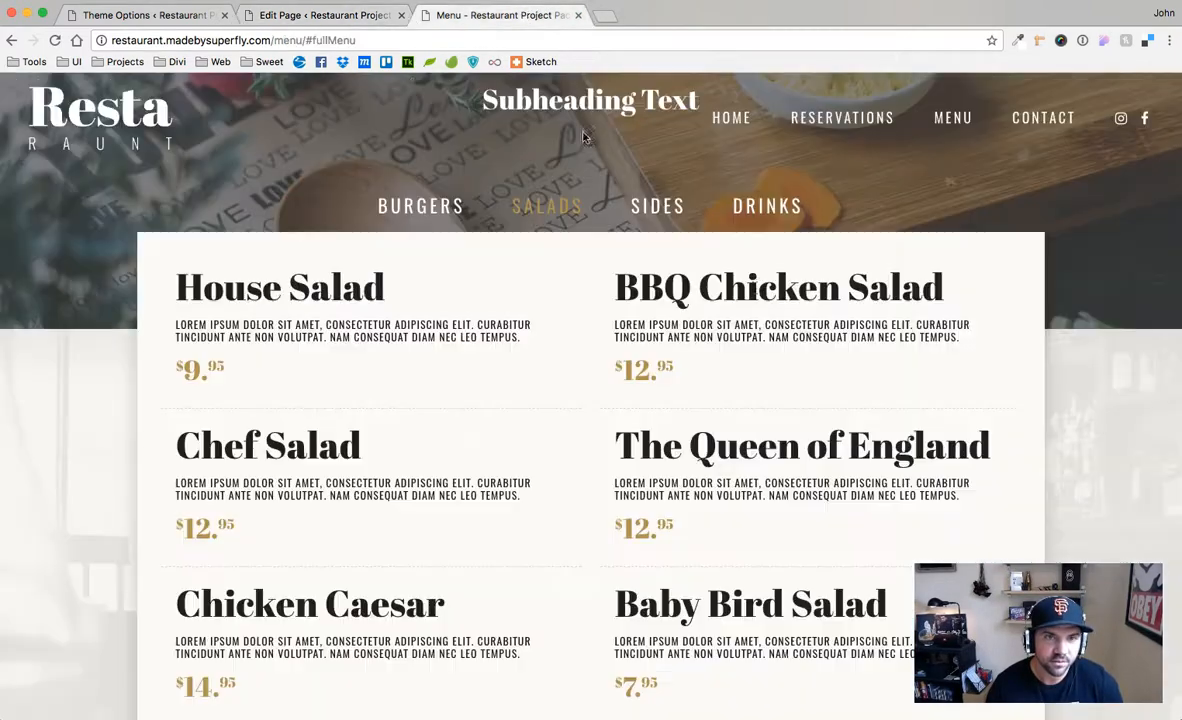
pyautogui.scroll(2, 749, 295)
pyautogui.scroll(-7, 749, 287)
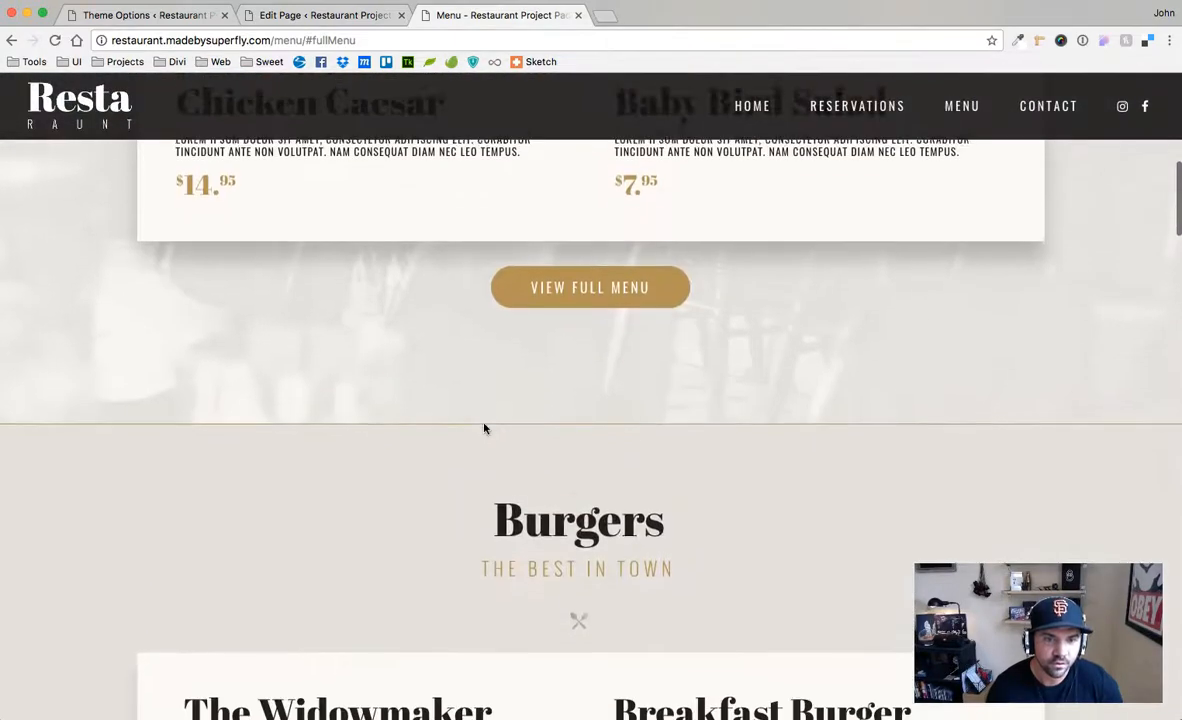
pyautogui.scroll(-3, 570, 459)
pyautogui.scroll(10, 572, 477)
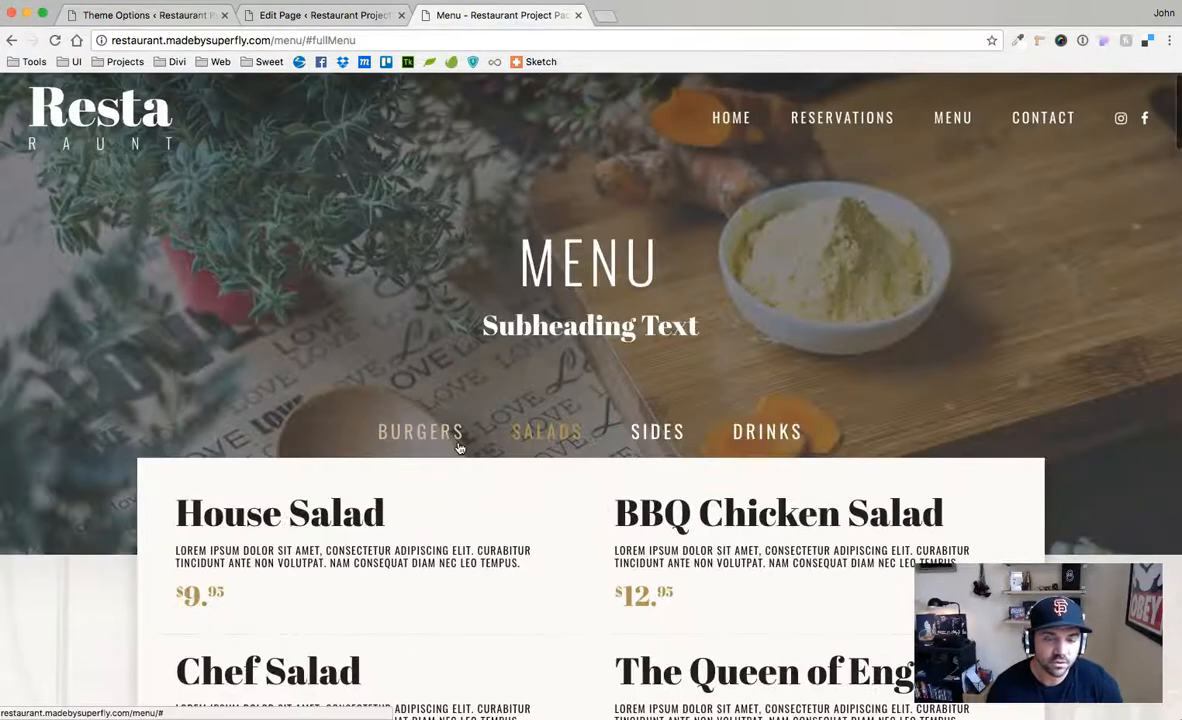
pyautogui.scroll(-2, 360, 362)
pyautogui.scroll(-2, 673, 343)
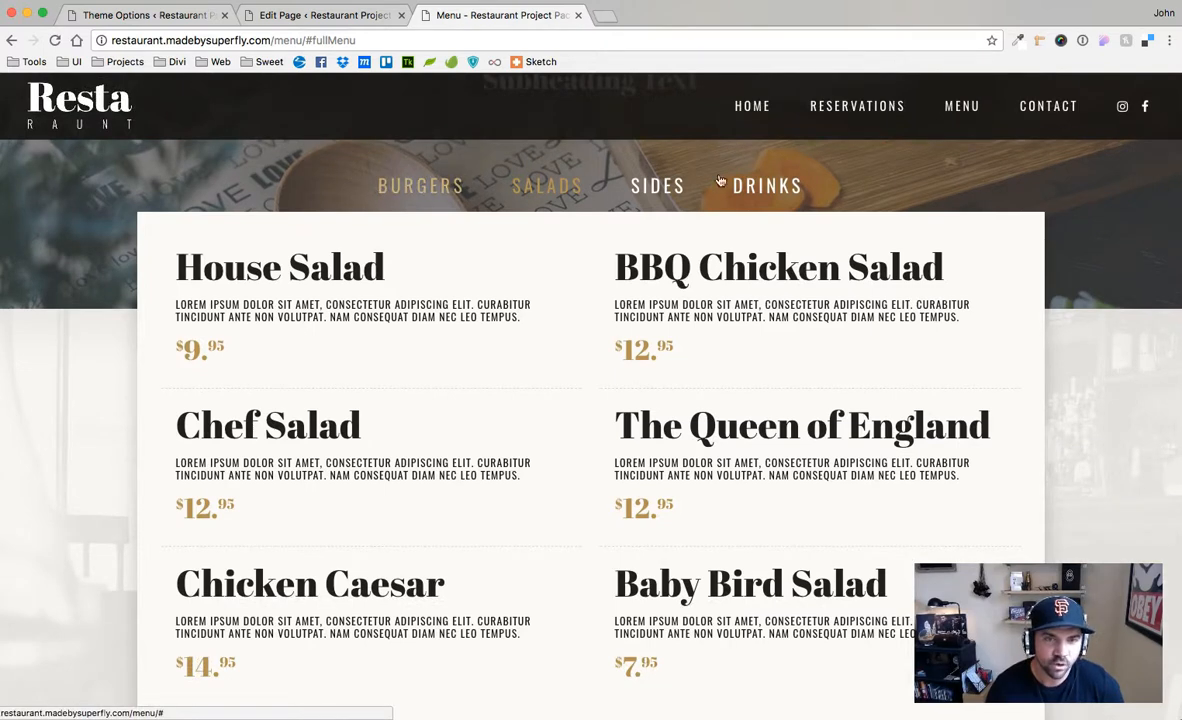
pyautogui.scroll(-13, 583, 306)
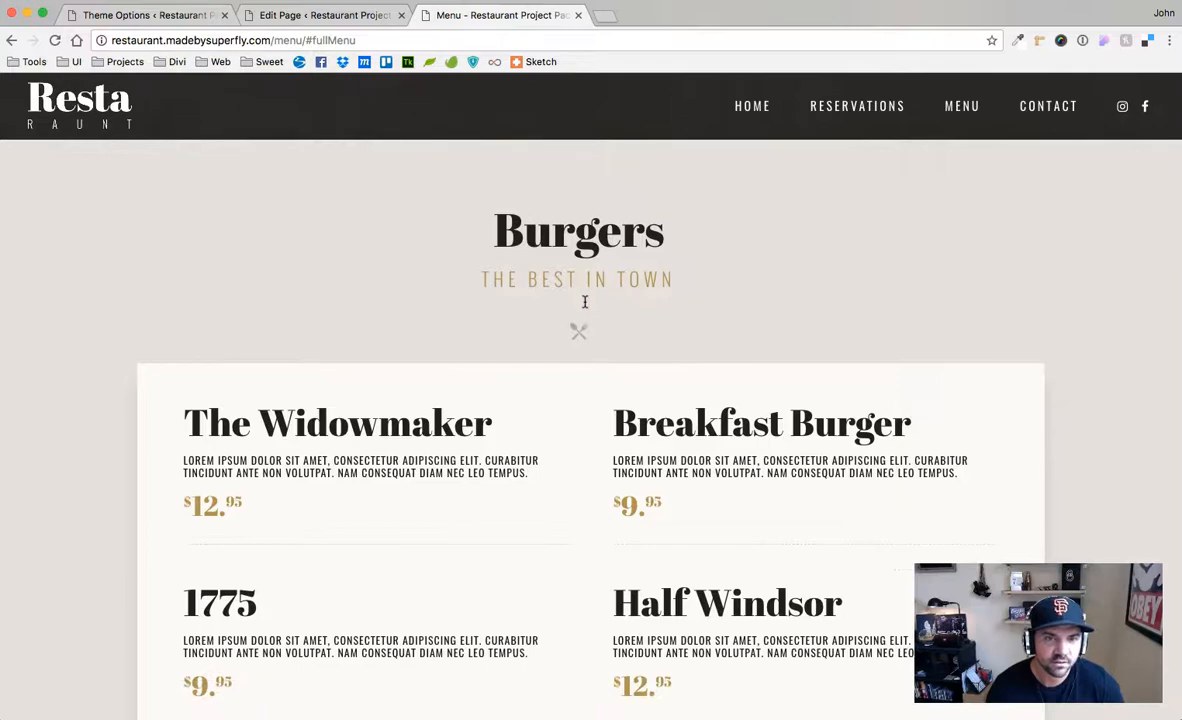
pyautogui.scroll(15, 587, 303)
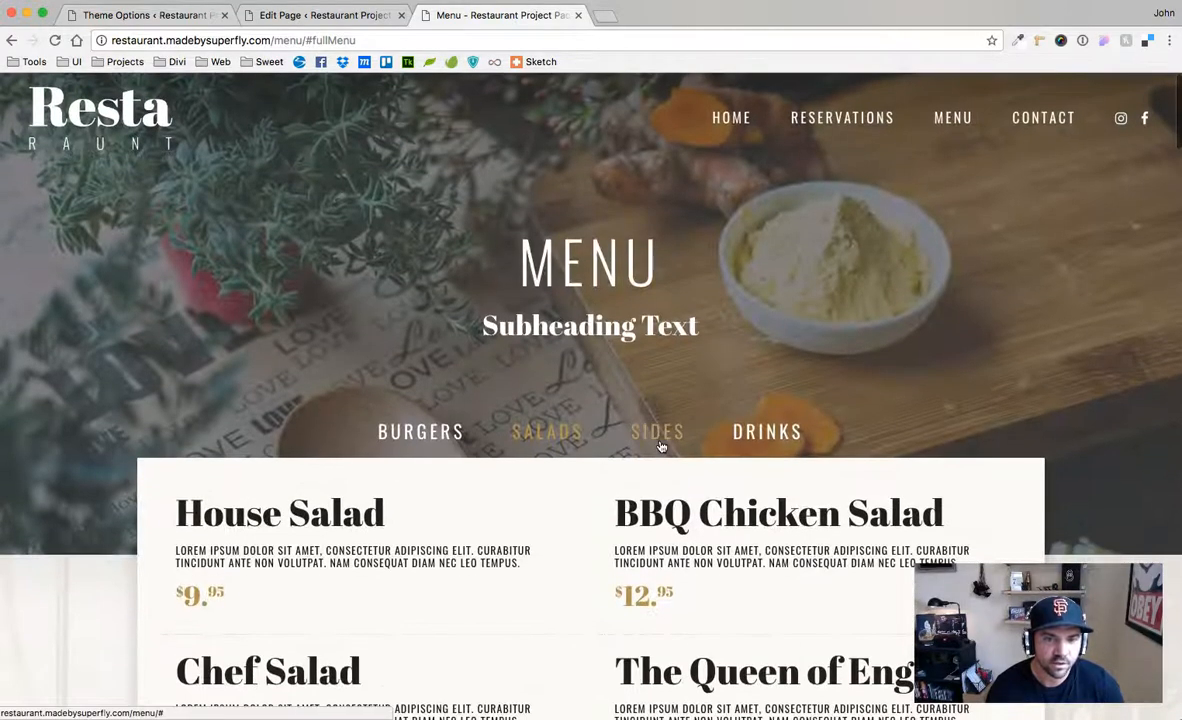
pyautogui.scroll(-15, 660, 446)
pyautogui.scroll(14, 659, 411)
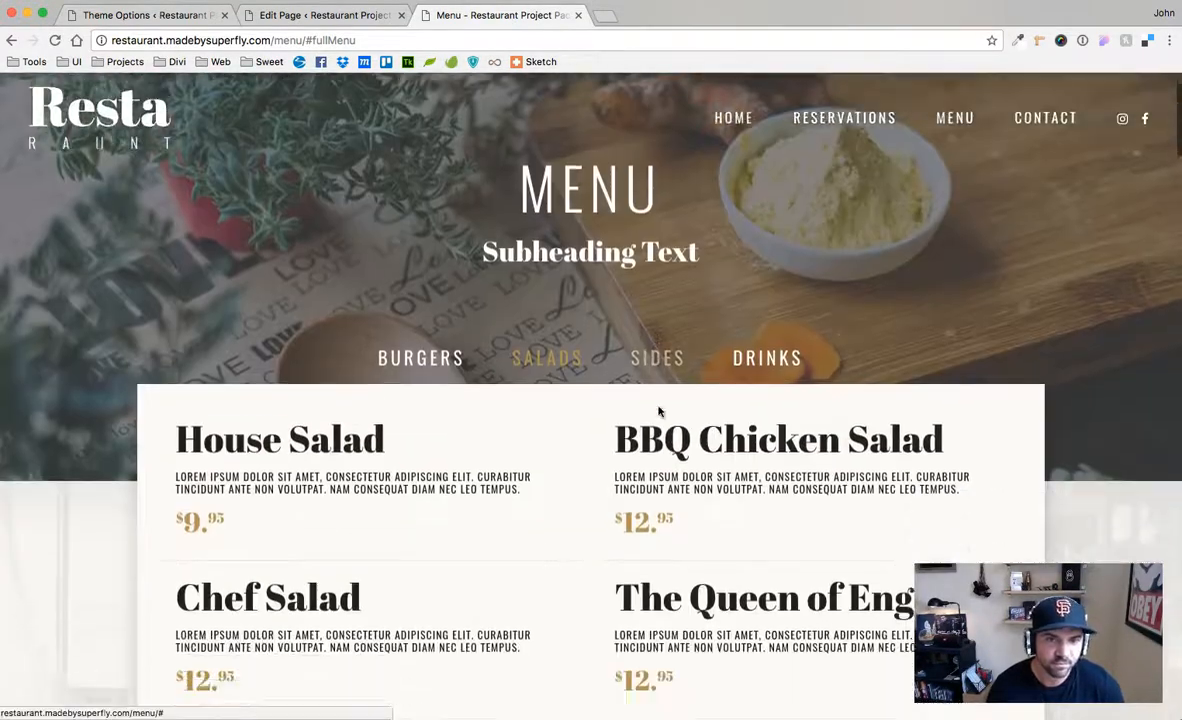
# View the Sides and Drinks tabs, and examine the full menu listing from Burgers down to the Reservations section
pyautogui.scroll(-2, 659, 411)
pyautogui.click(655, 266)
pyautogui.click(766, 258)
pyautogui.scroll(-10, 752, 300)
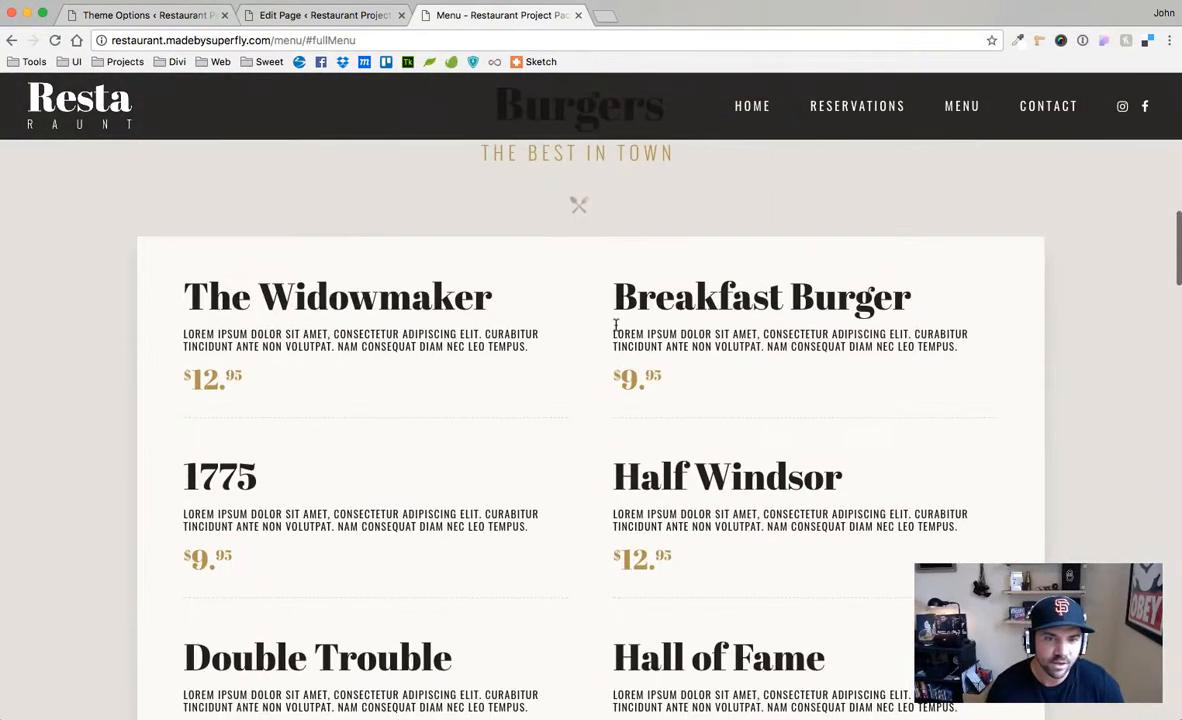
pyautogui.scroll(-12, 616, 323)
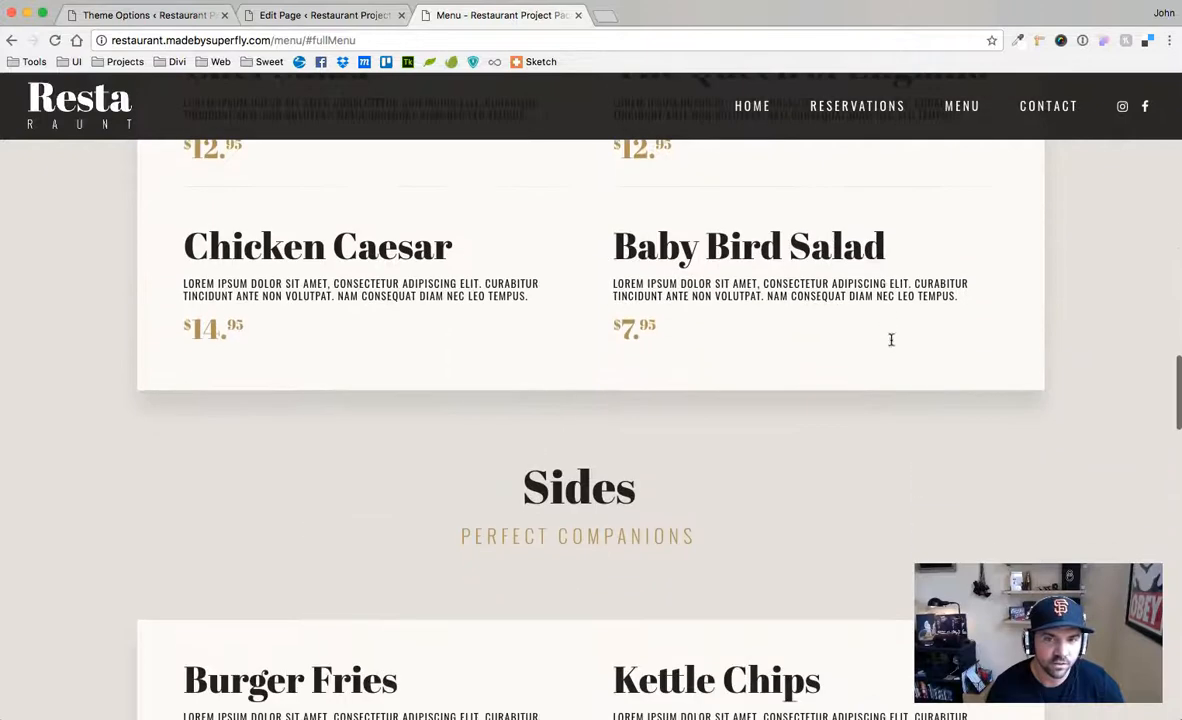
pyautogui.scroll(-10, 891, 340)
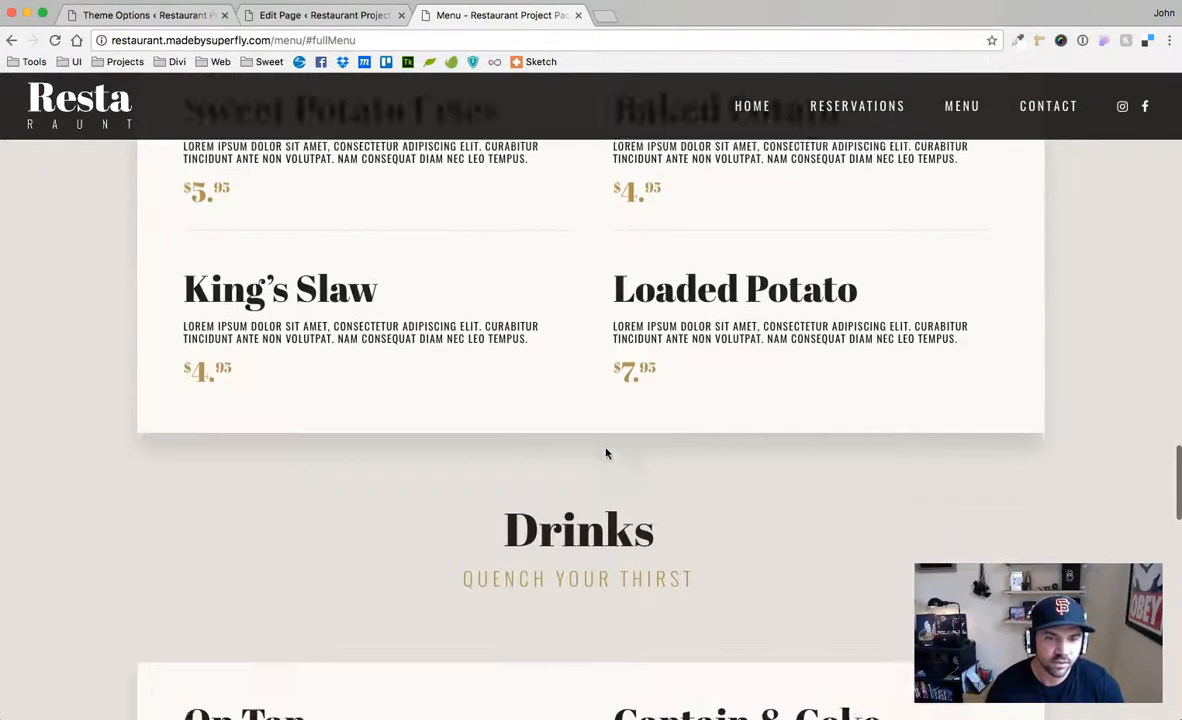
pyautogui.scroll(-3, 605, 454)
pyautogui.scroll(4, 1048, 189)
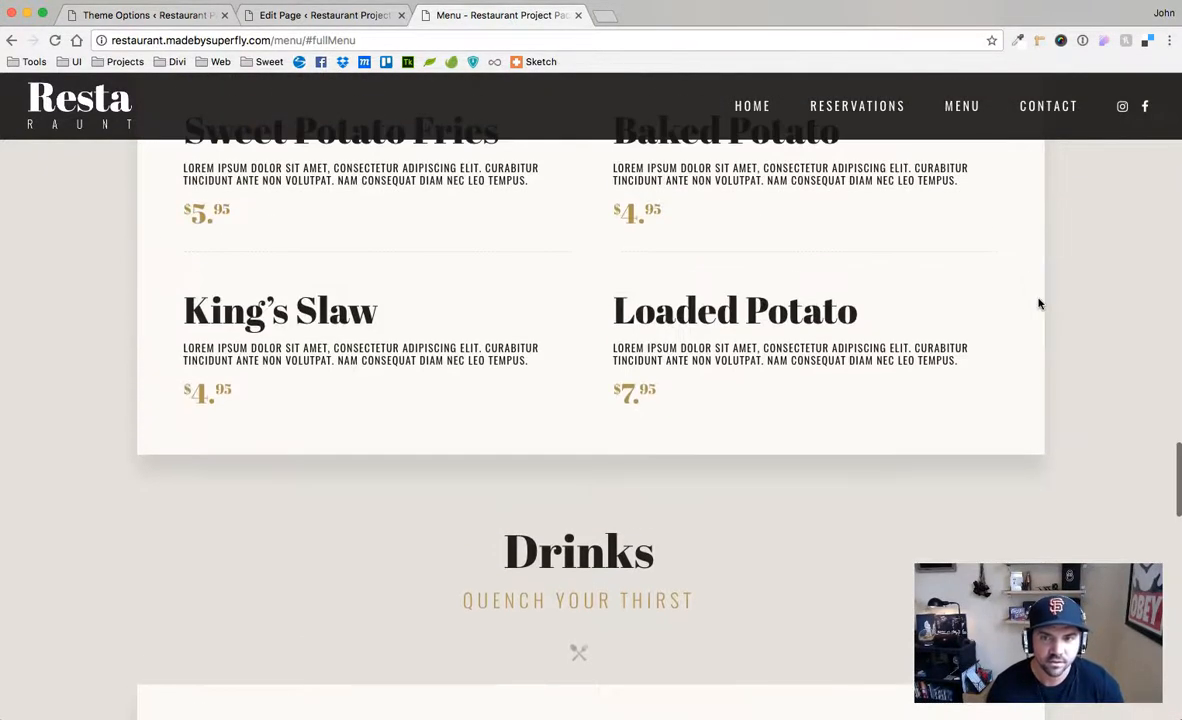
pyautogui.scroll(-20, 1037, 303)
pyautogui.scroll(4, 962, 308)
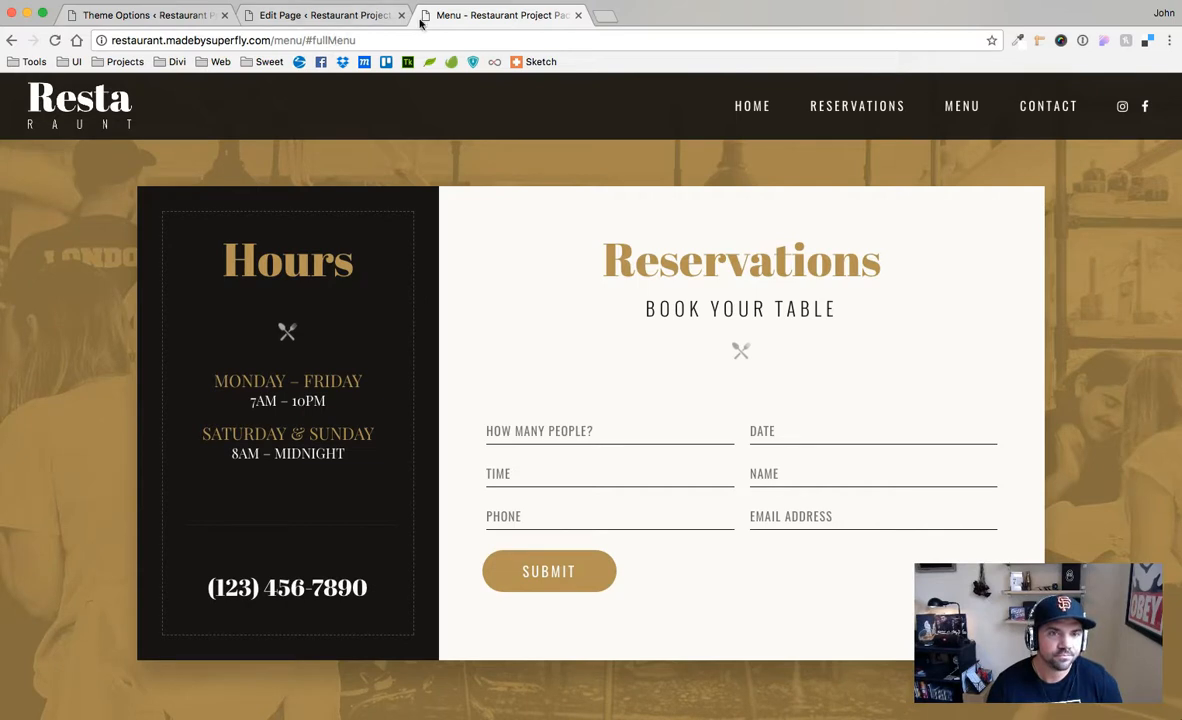
# Leave the Menu page editor for the Pages list, discarding any unsaved changes
pyautogui.click(313, 15)
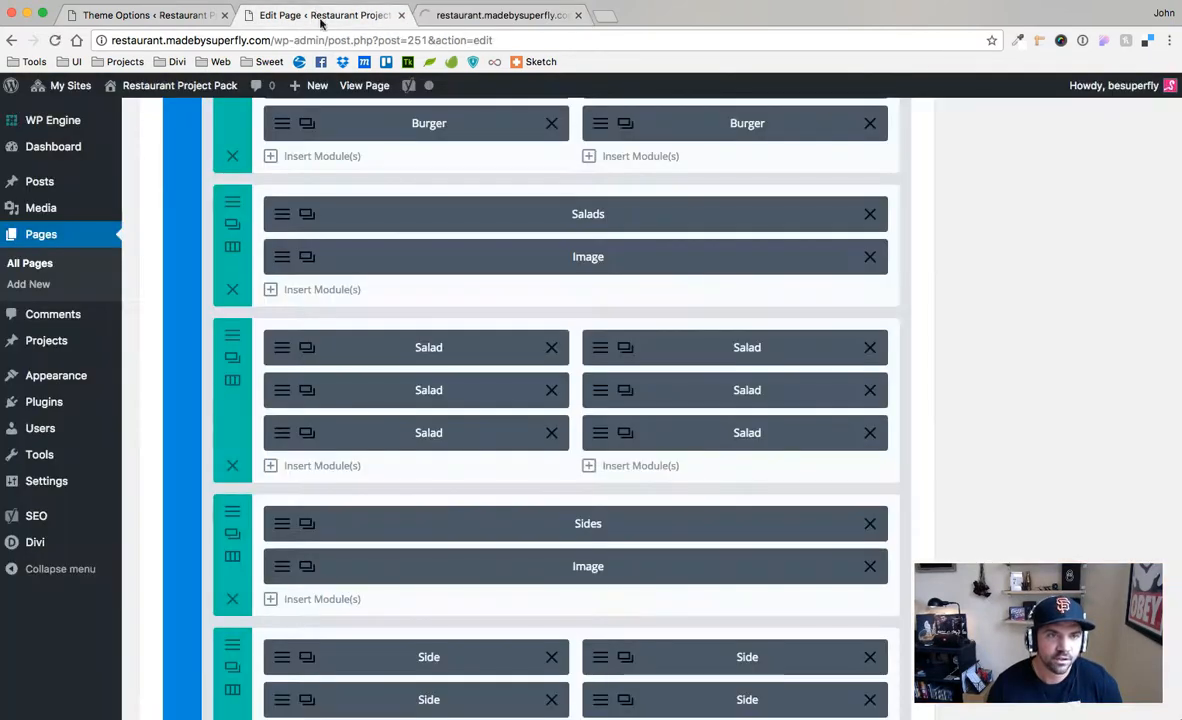
pyautogui.click(38, 238)
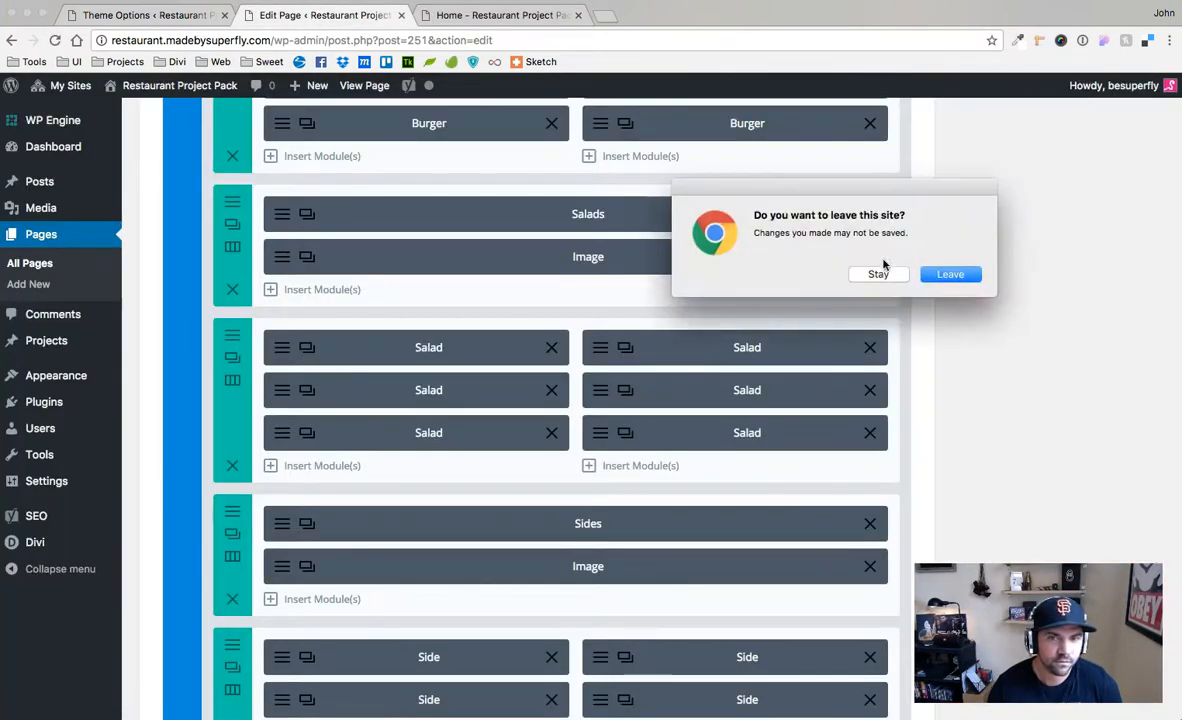
pyautogui.click(945, 272)
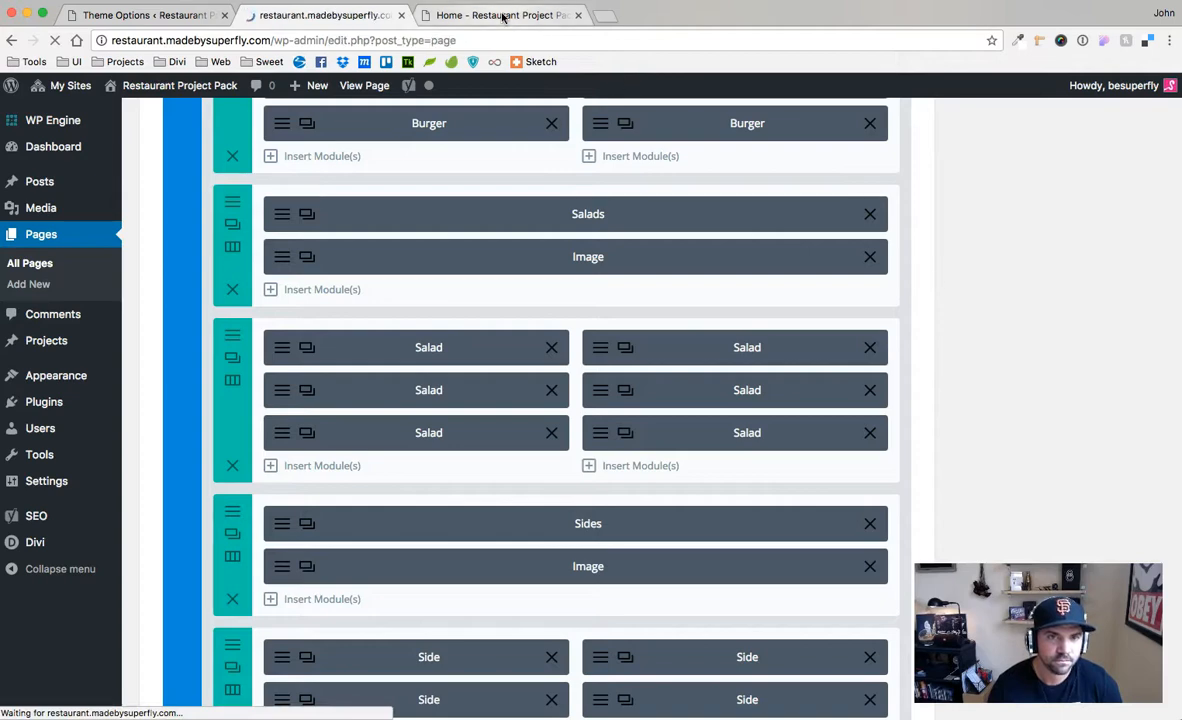
# View the live Home page from the Burgers menu down to the Hours and Reservations section
pyautogui.click(503, 15)
pyautogui.scroll(-15, 744, 380)
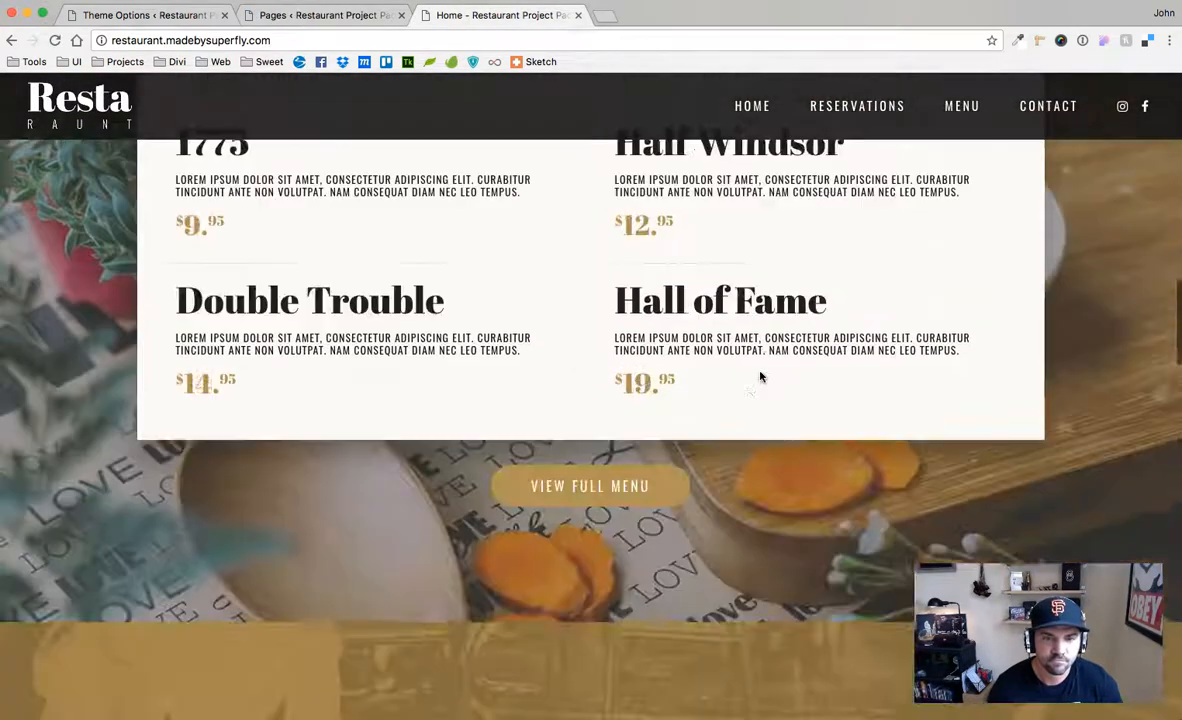
pyautogui.scroll(-5, 760, 377)
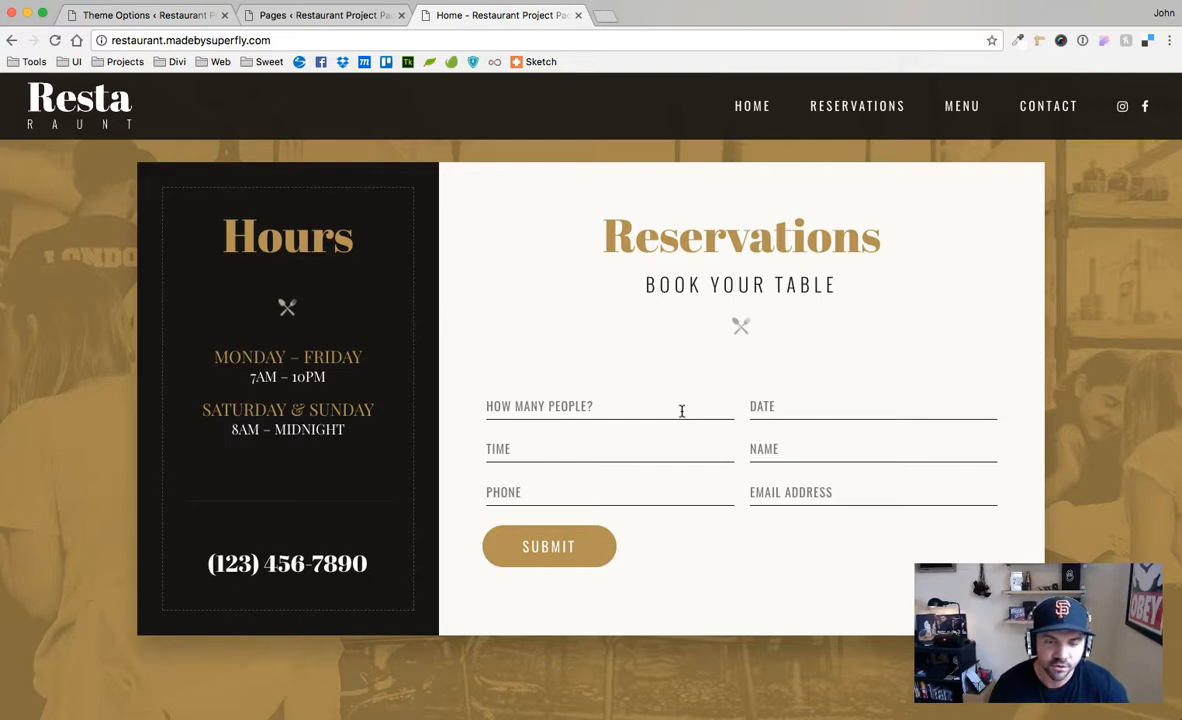
# Inspect the reservation form's How Many People field and read the Reservations rules for the Hours column in style.css in Brackets
pyautogui.rightClick(635, 400)
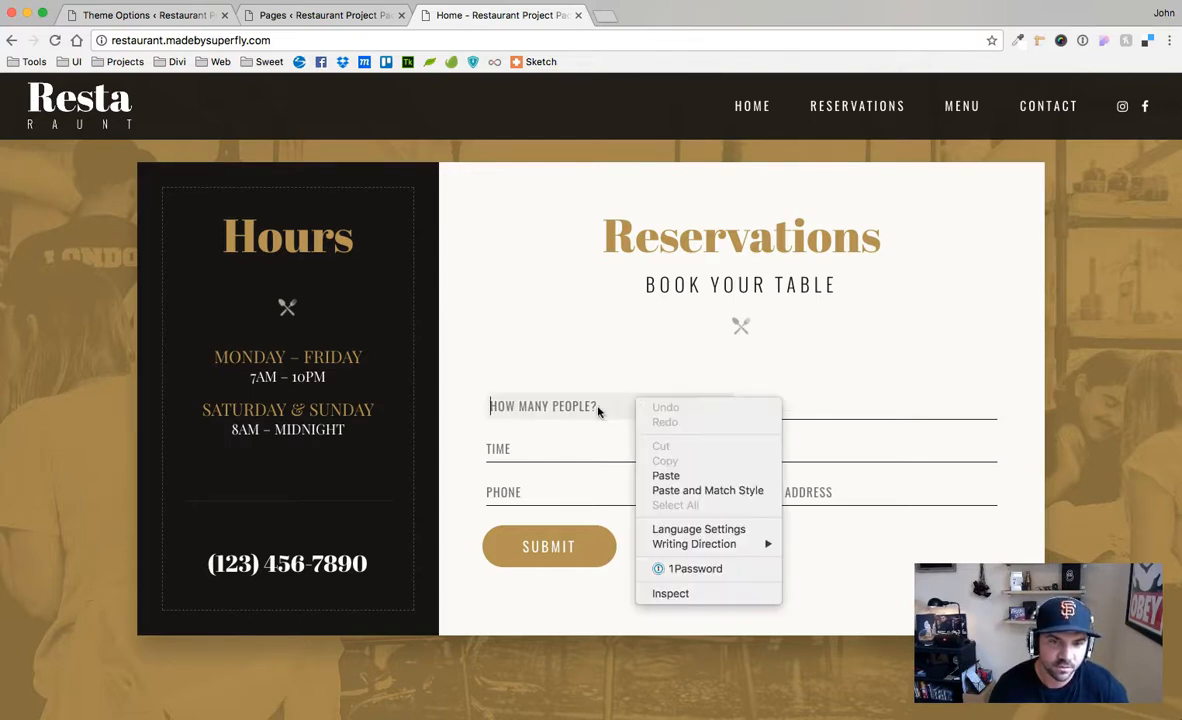
pyautogui.click(660, 592)
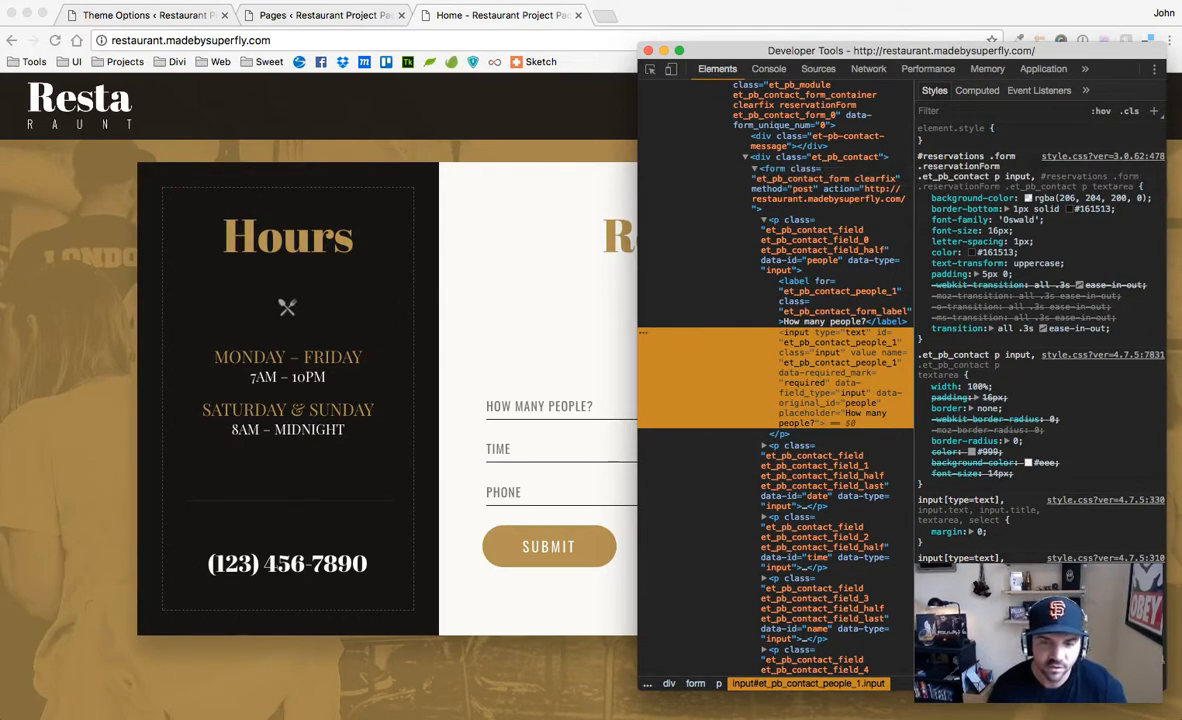
pyautogui.click(713, 717)
pyautogui.scroll(-10, 740, 504)
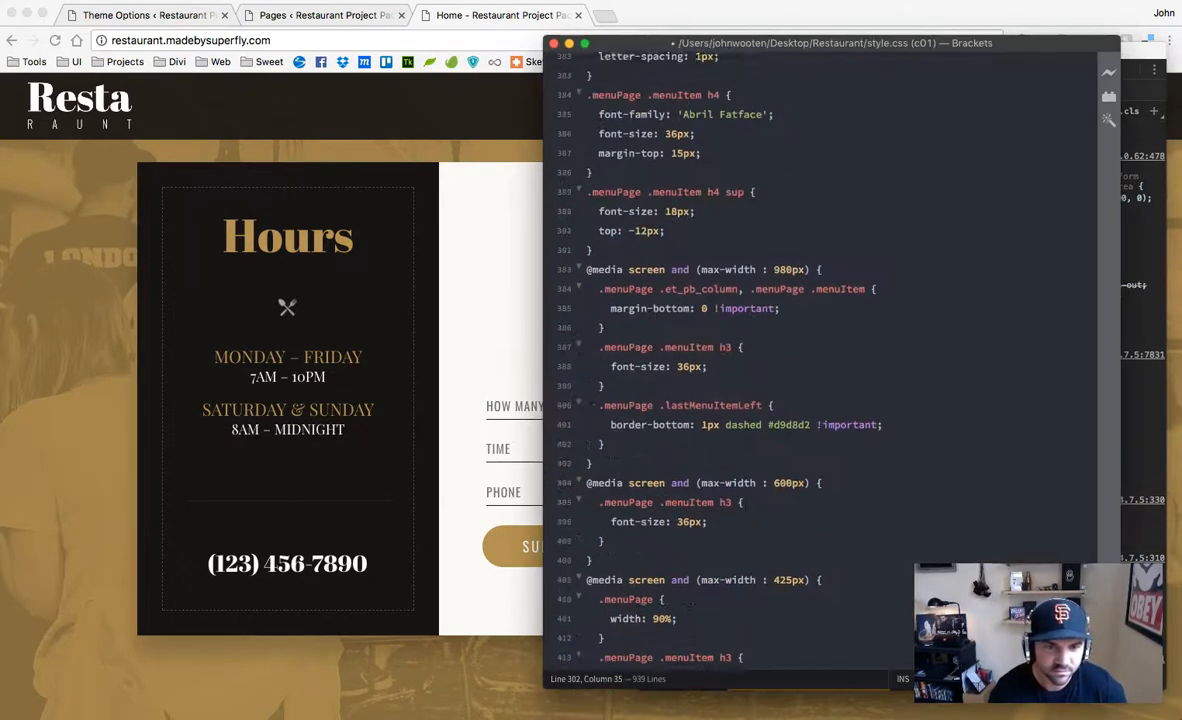
pyautogui.scroll(-15, 737, 506)
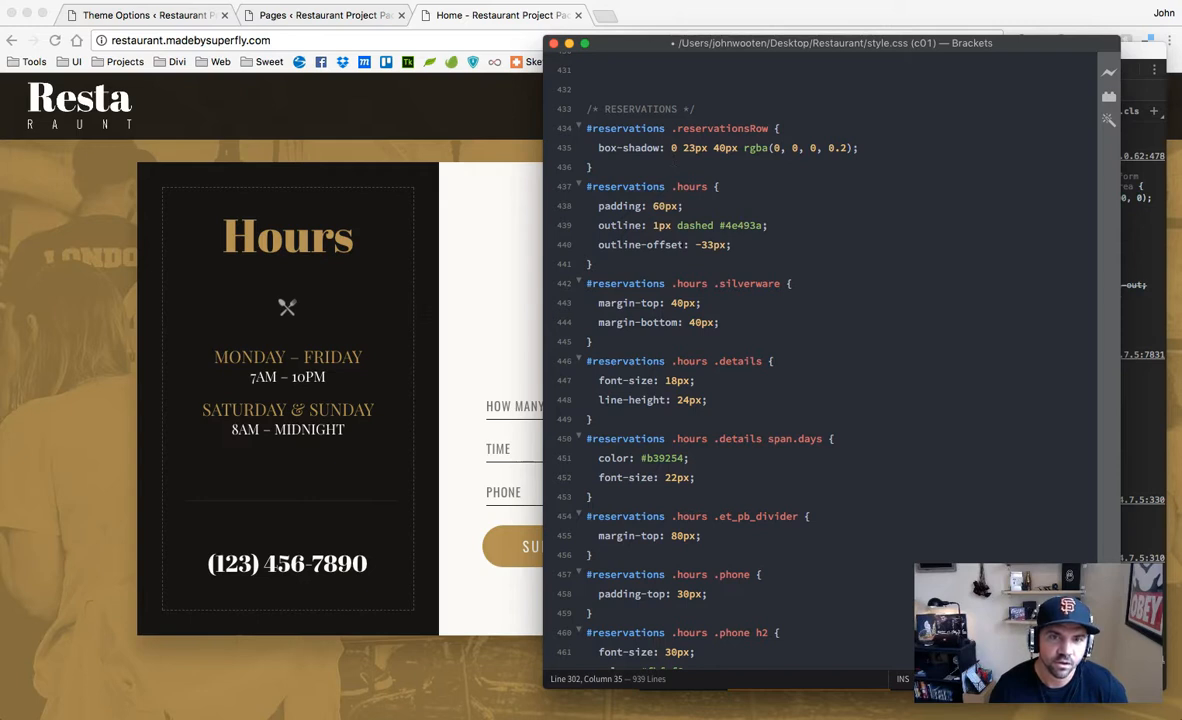
pyautogui.scroll(-3, 807, 151)
pyautogui.scroll(3, 807, 151)
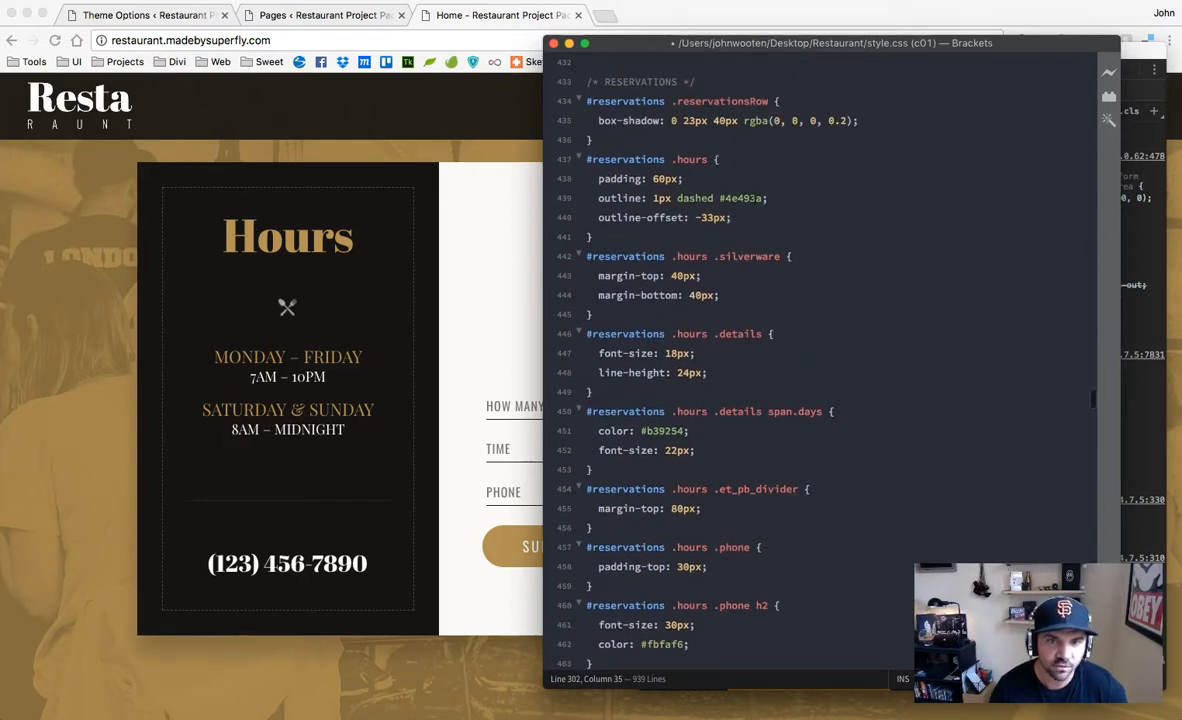
pyautogui.scroll(-2, 724, 196)
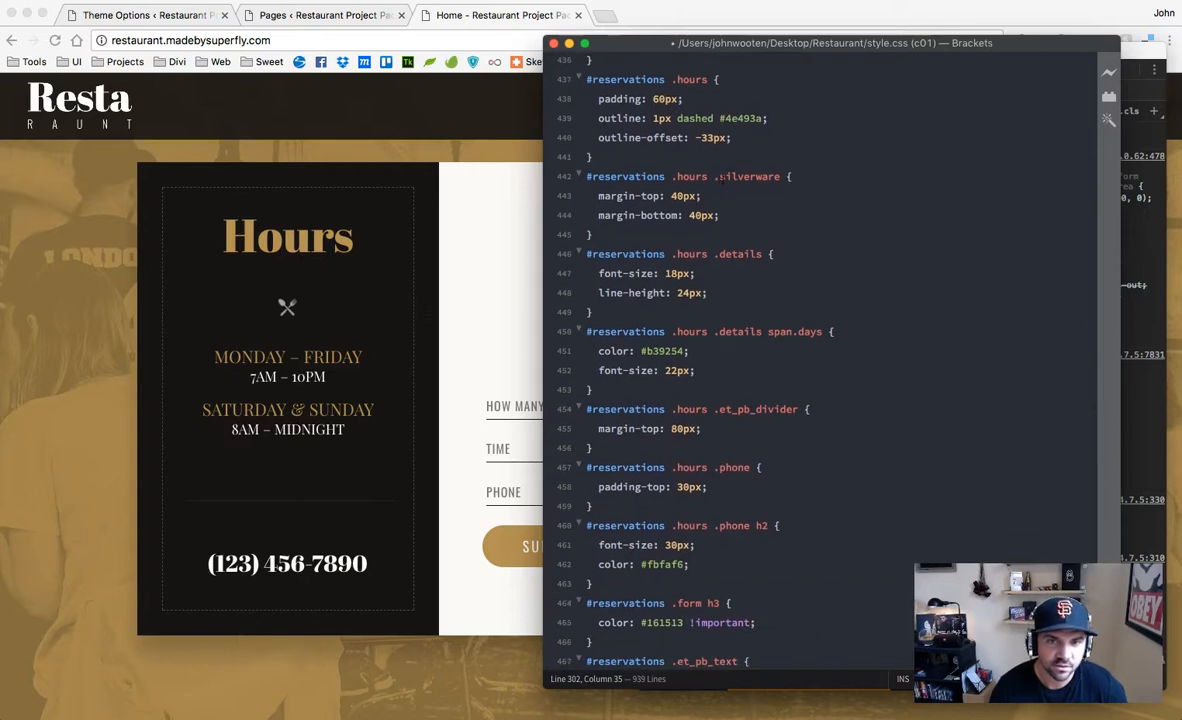
pyautogui.scroll(-2, 807, 360)
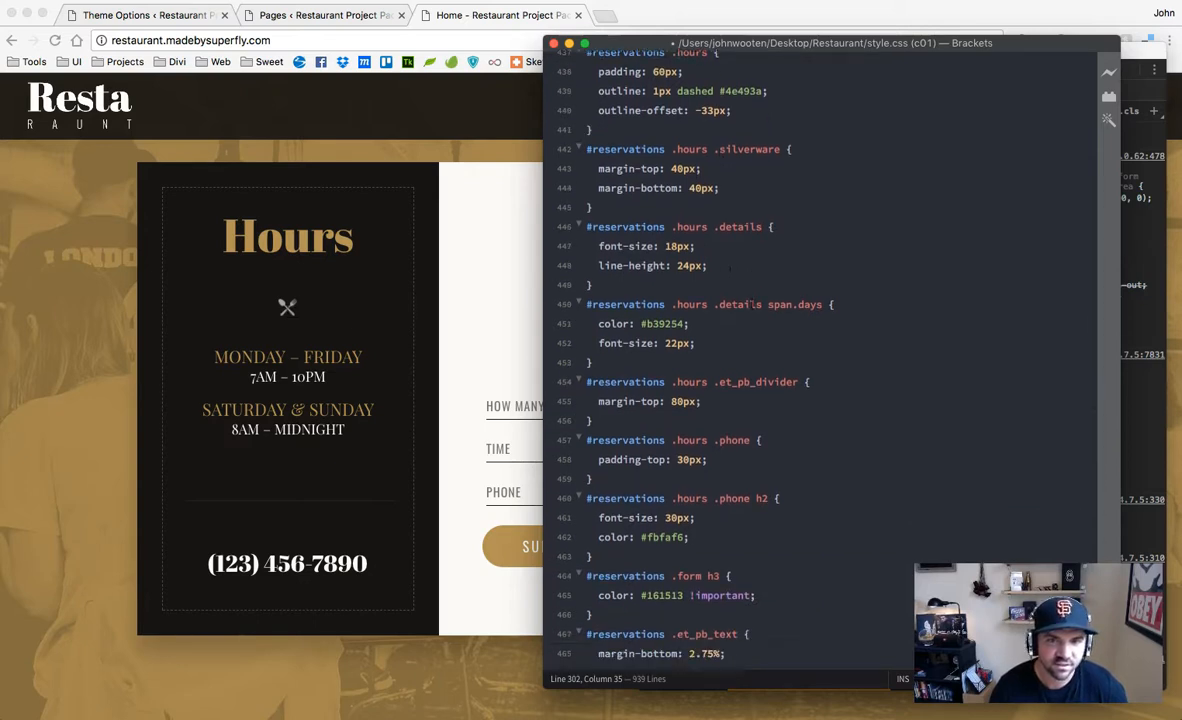
pyautogui.scroll(-5, 734, 340)
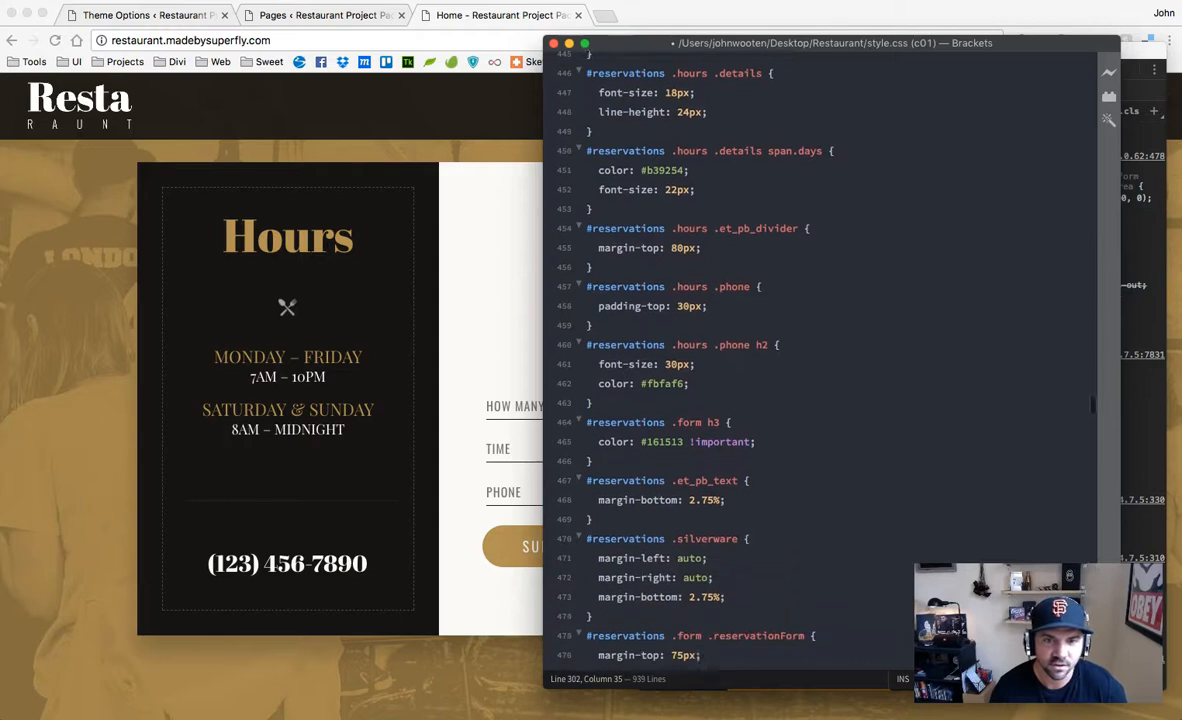
pyautogui.scroll(1, 694, 267)
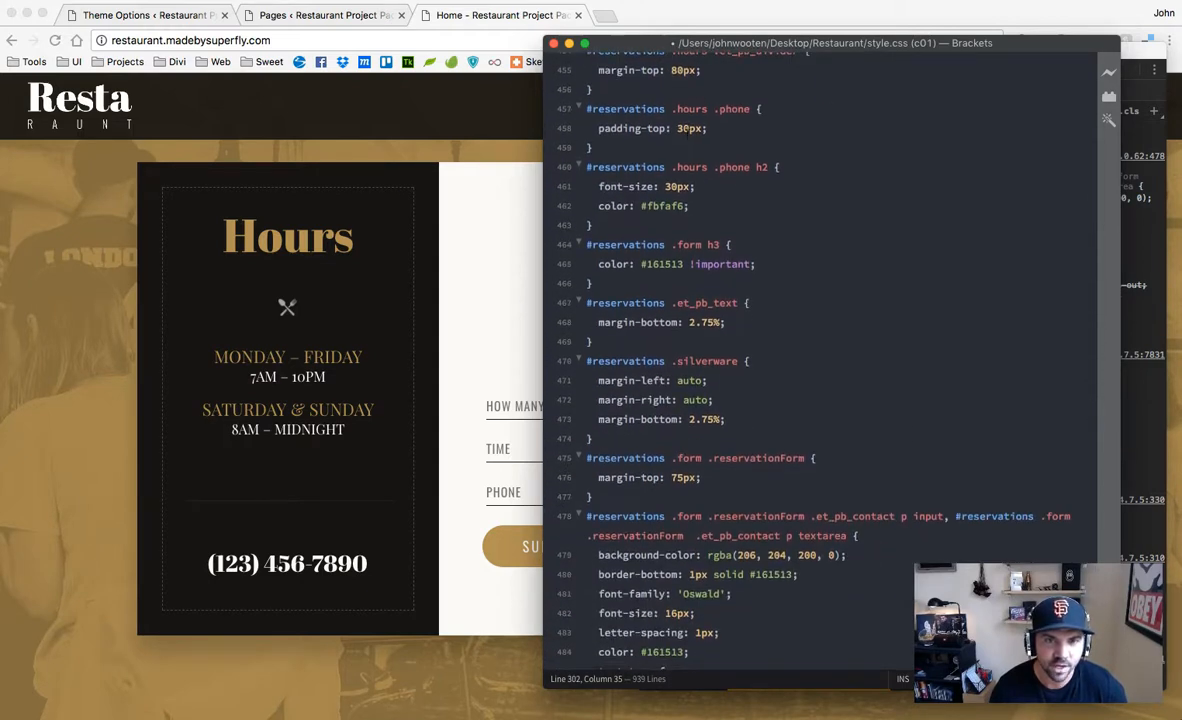
# Move the code window off the live reservation form and examine its heading, silverware, and input and textarea rules in style.css
pyautogui.moveTo(742, 43); pyautogui.dragTo(228, 48)
pyautogui.click(648, 50)
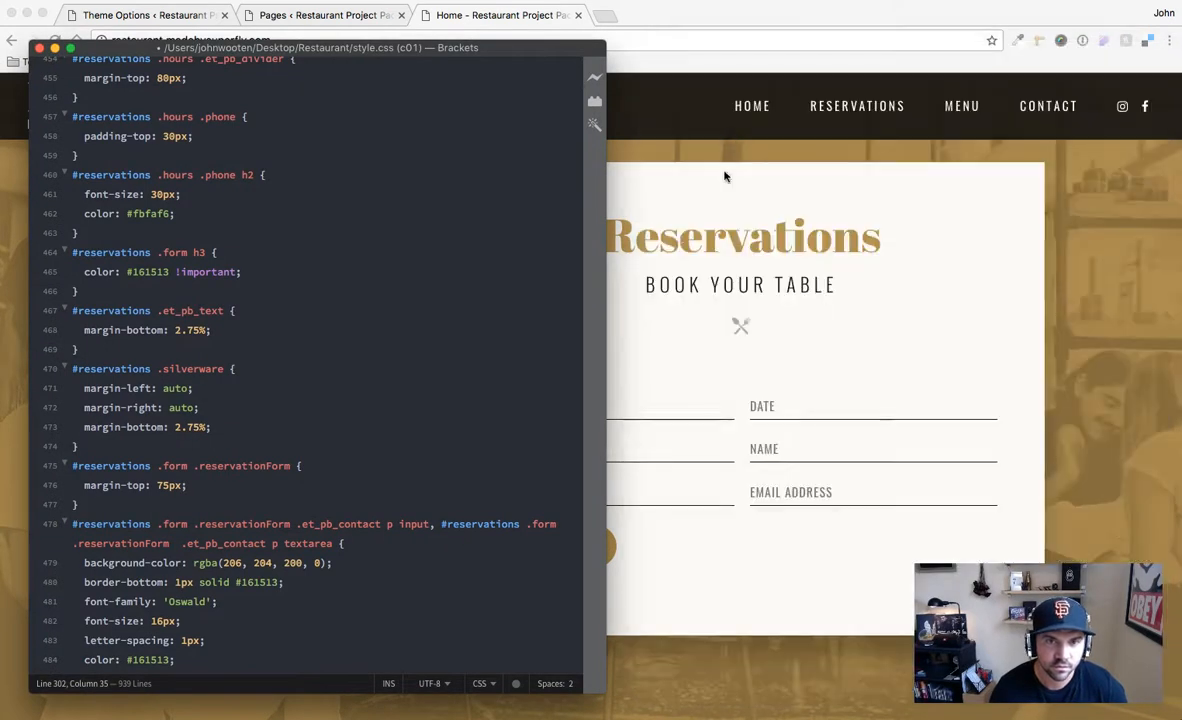
pyautogui.click(195, 194)
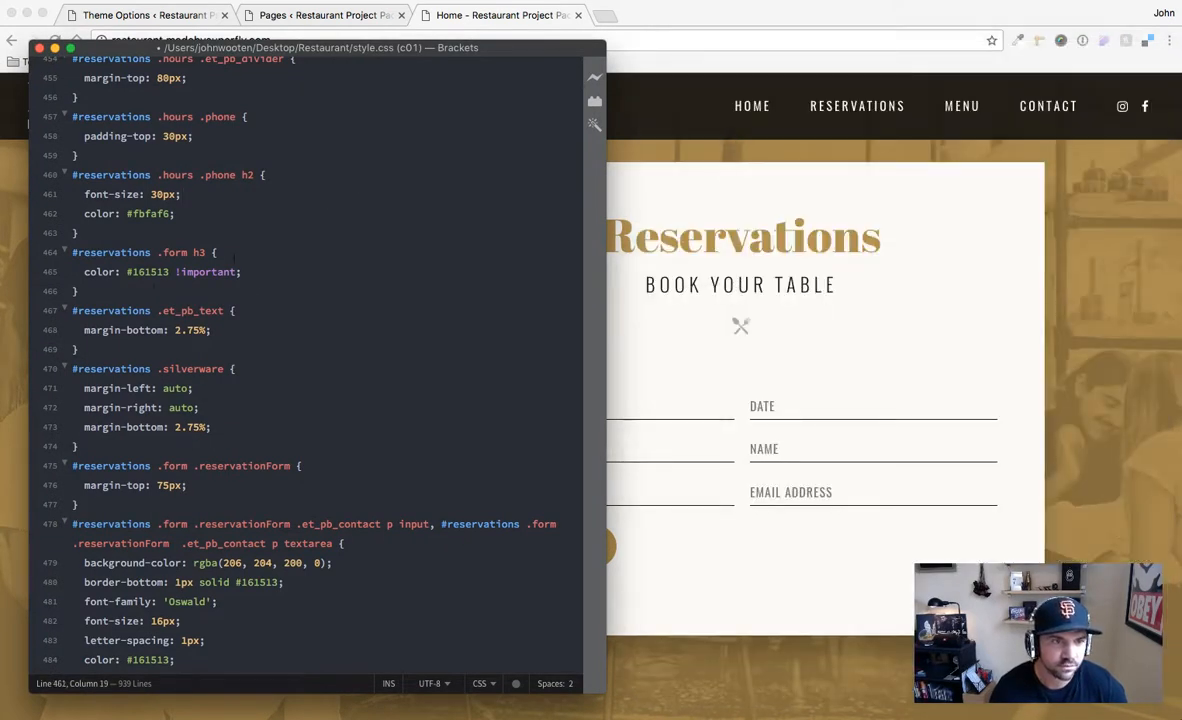
pyautogui.scroll(-3, 234, 258)
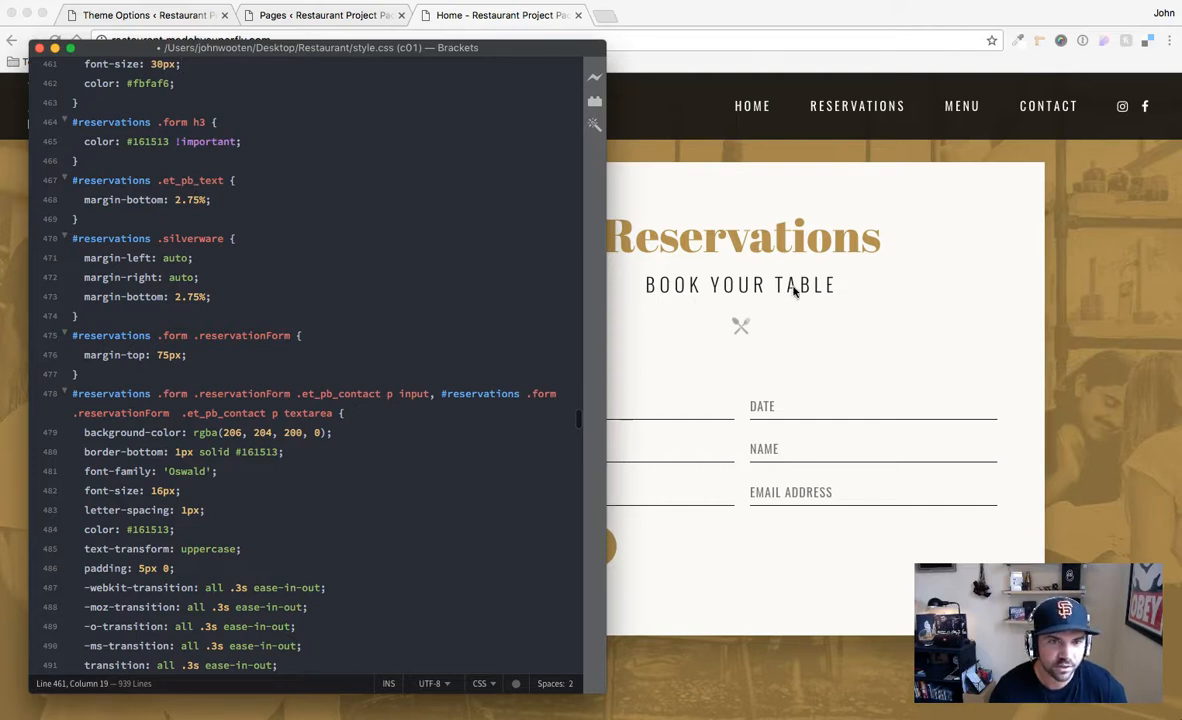
pyautogui.scroll(-4, 329, 320)
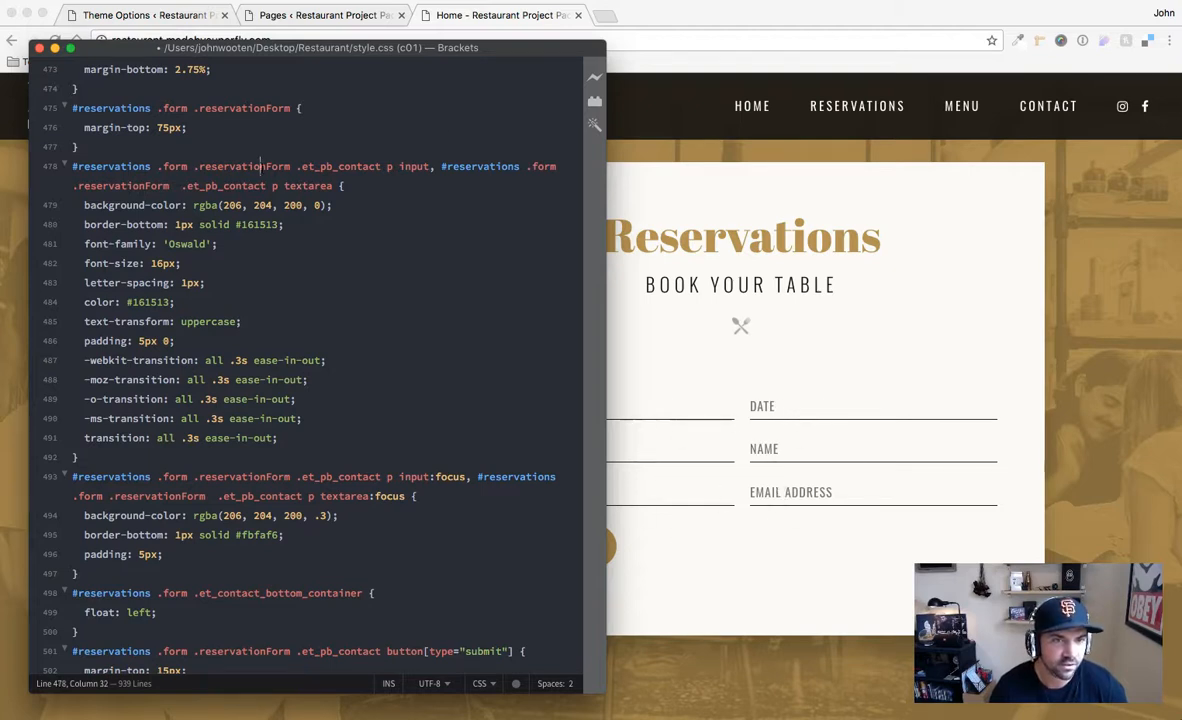
pyautogui.doubleClick(413, 166)
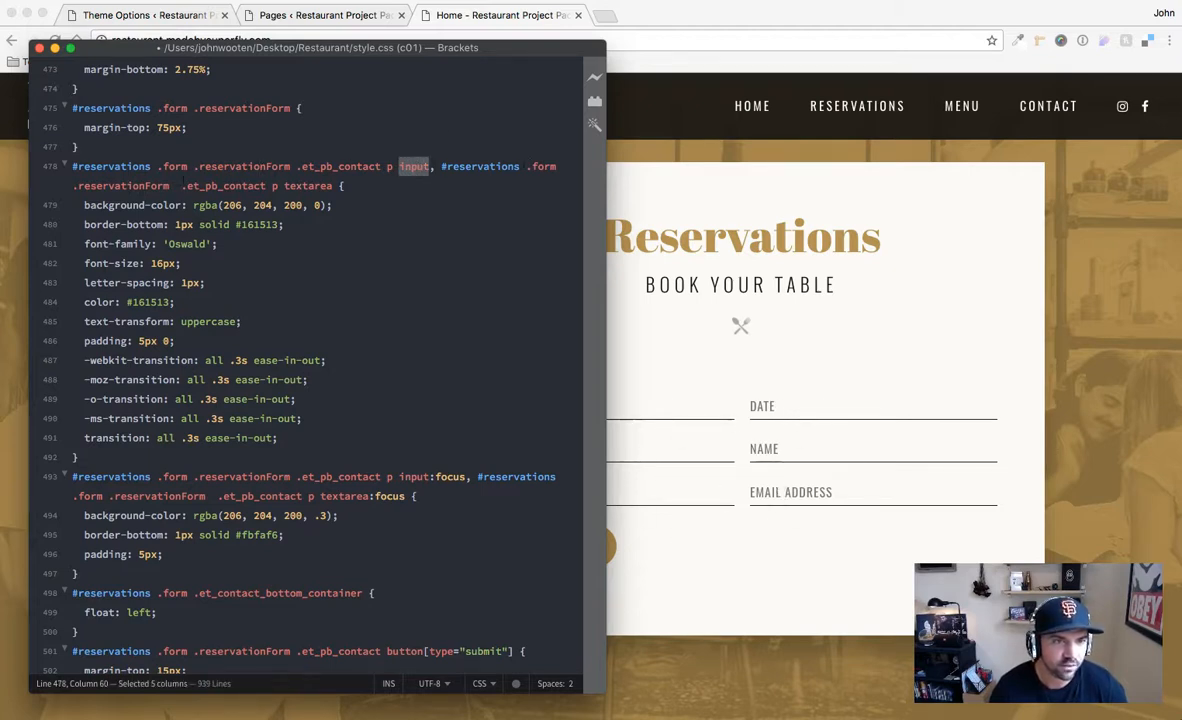
pyautogui.doubleClick(122, 186)
pyautogui.click(320, 186)
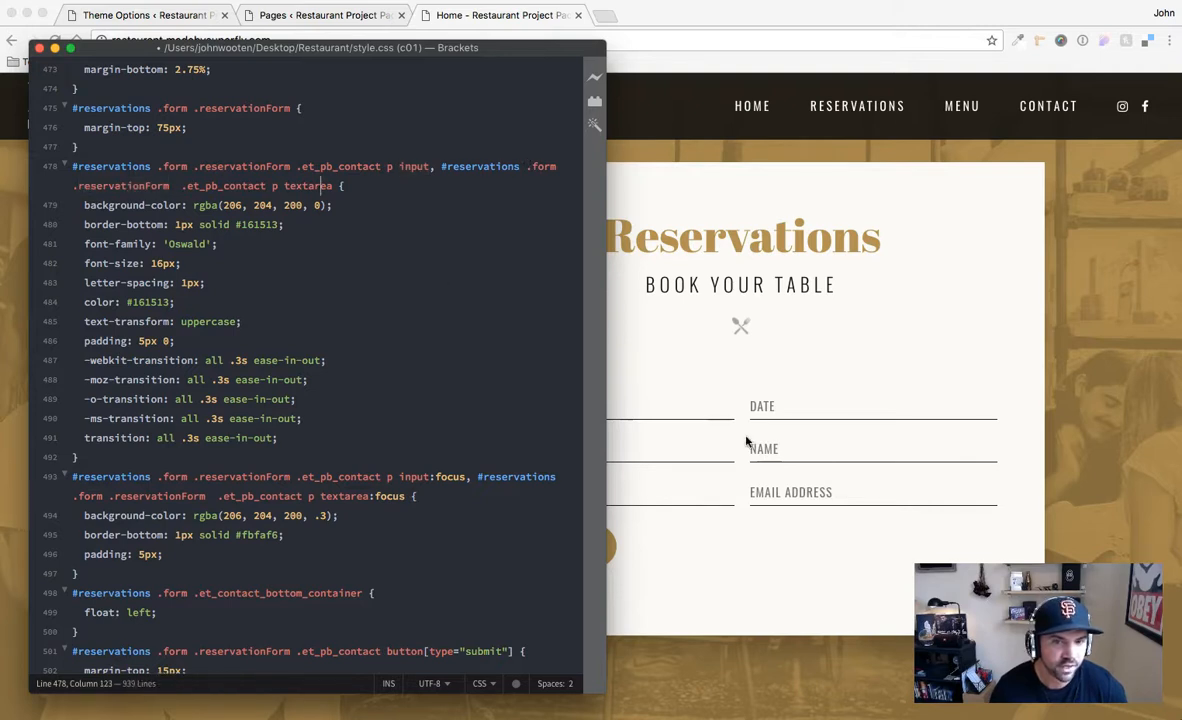
# Switch to the live Home page and focus the How Many People, Time and Email Address fields to check their focus styling
pyautogui.click(815, 410)
pyautogui.click(699, 405)
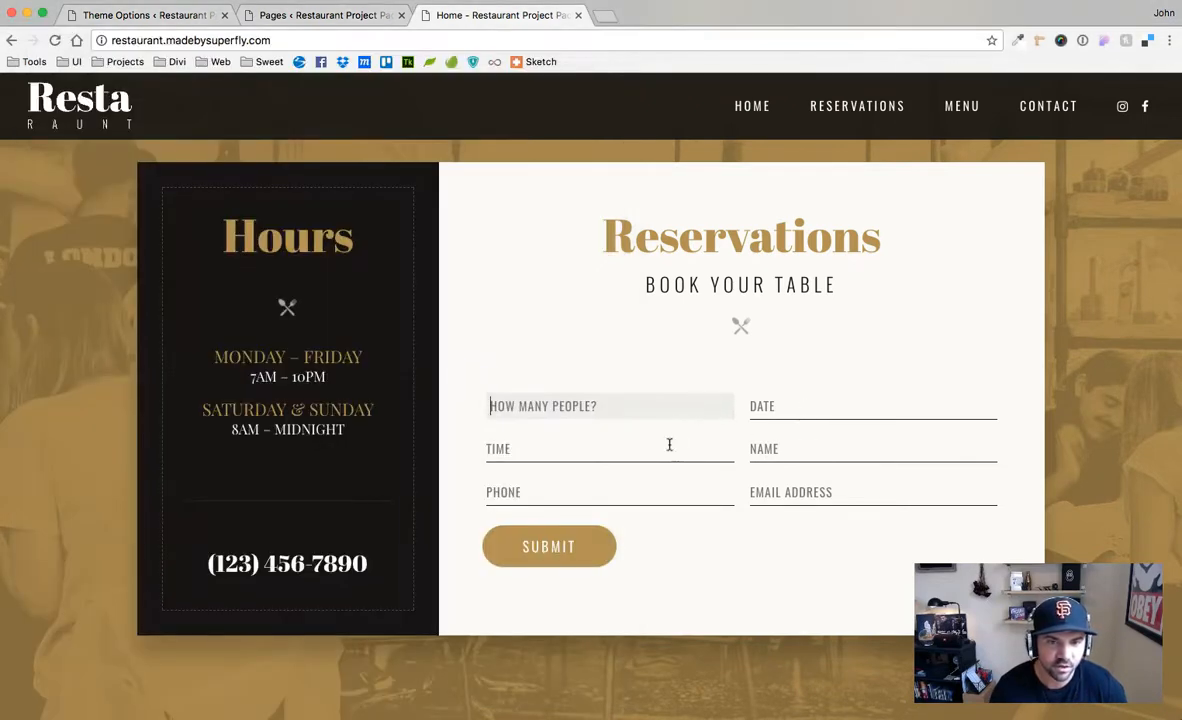
pyautogui.click(572, 452)
pyautogui.click(790, 494)
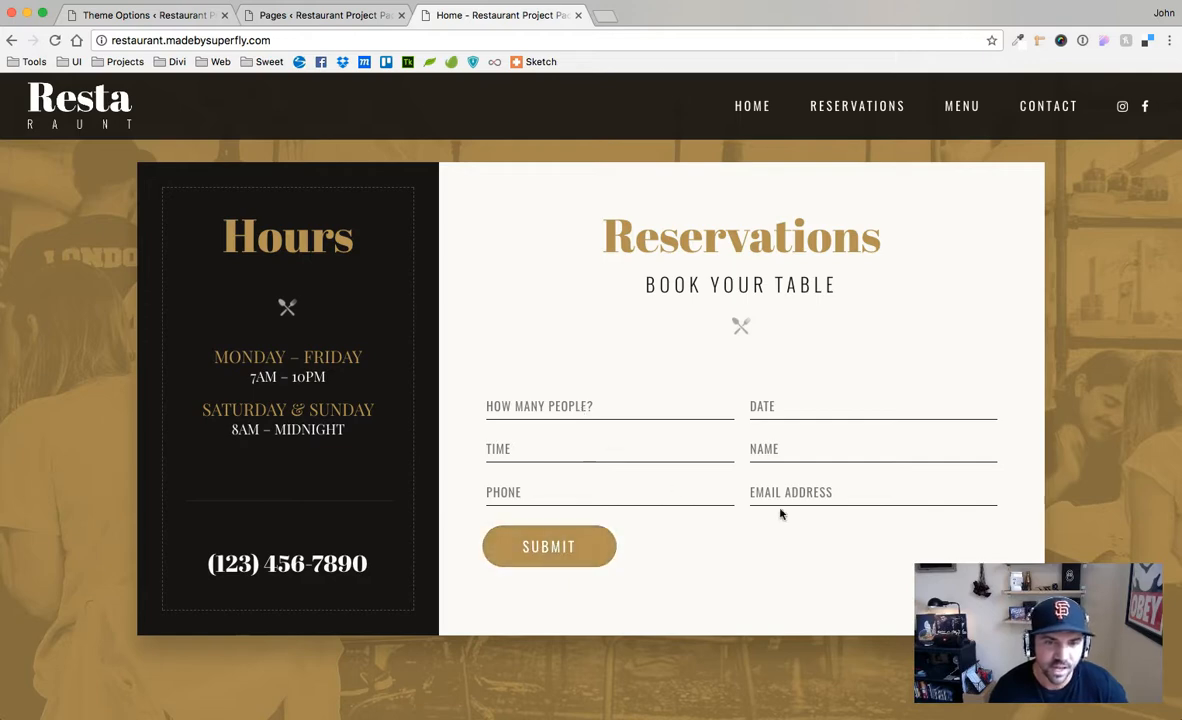
# View the Home page from the Hours and Reservations section through the gallery to the testimonials, and return to Reservations
pyautogui.scroll(-3, 800, 558)
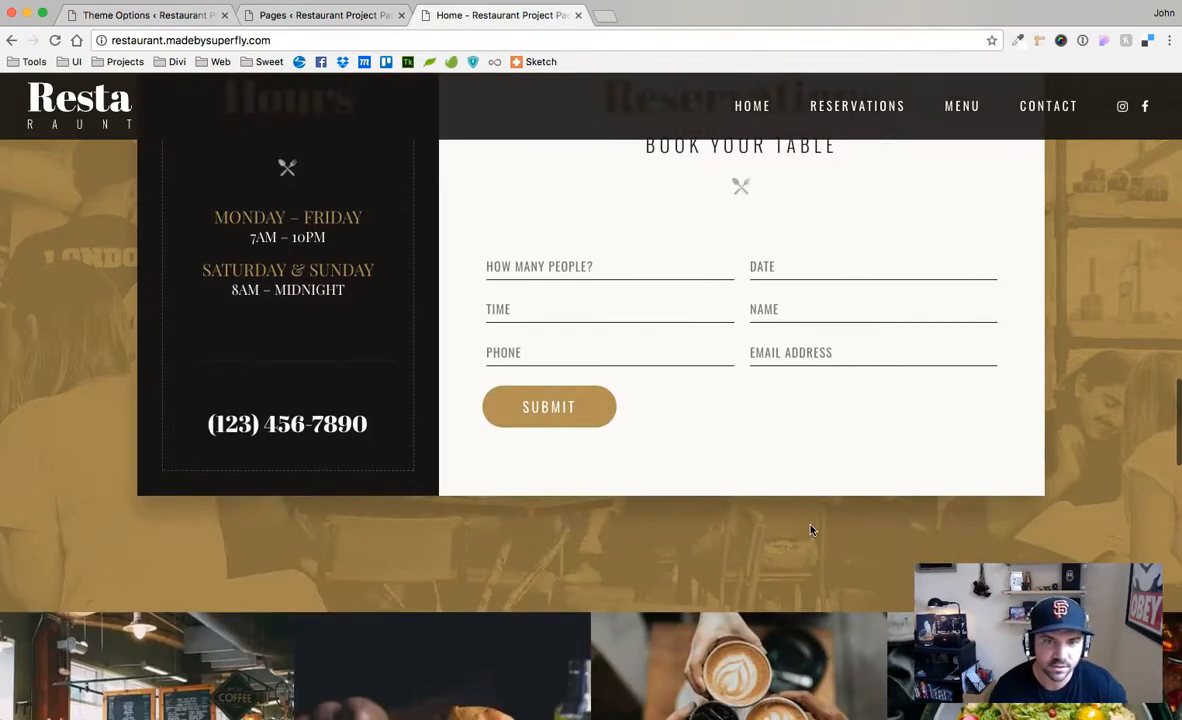
pyautogui.scroll(-10, 810, 530)
pyautogui.scroll(14, 810, 530)
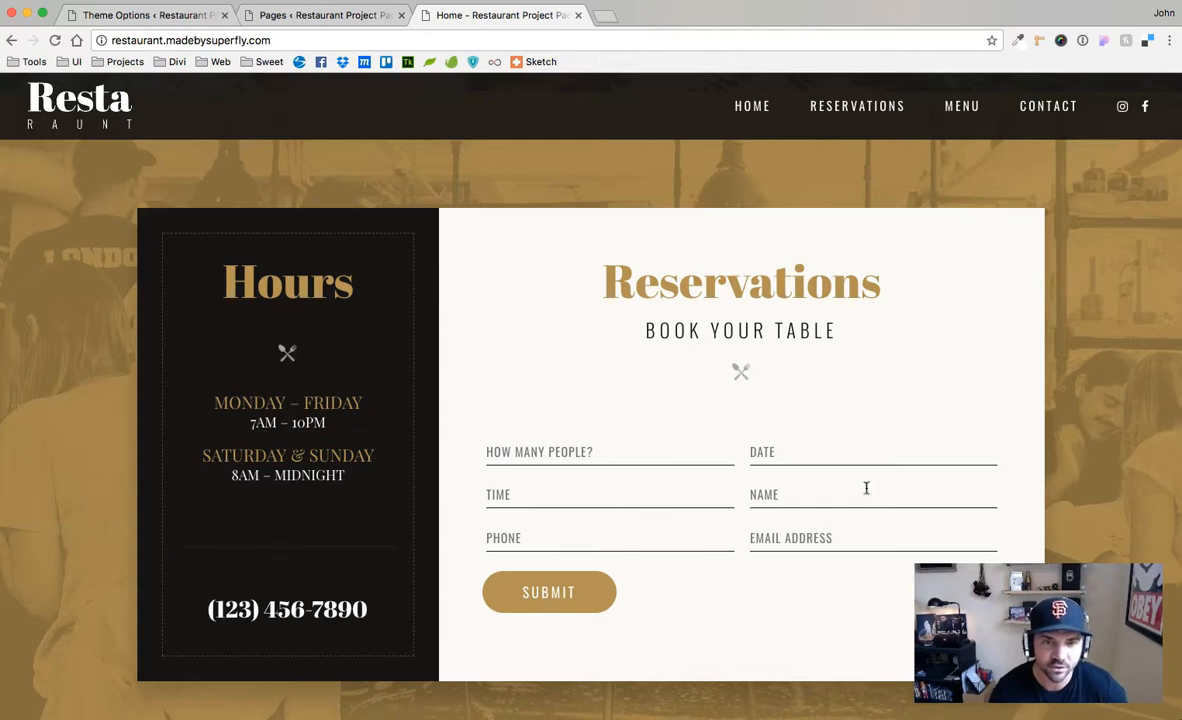
pyautogui.scroll(-2, 750, 490)
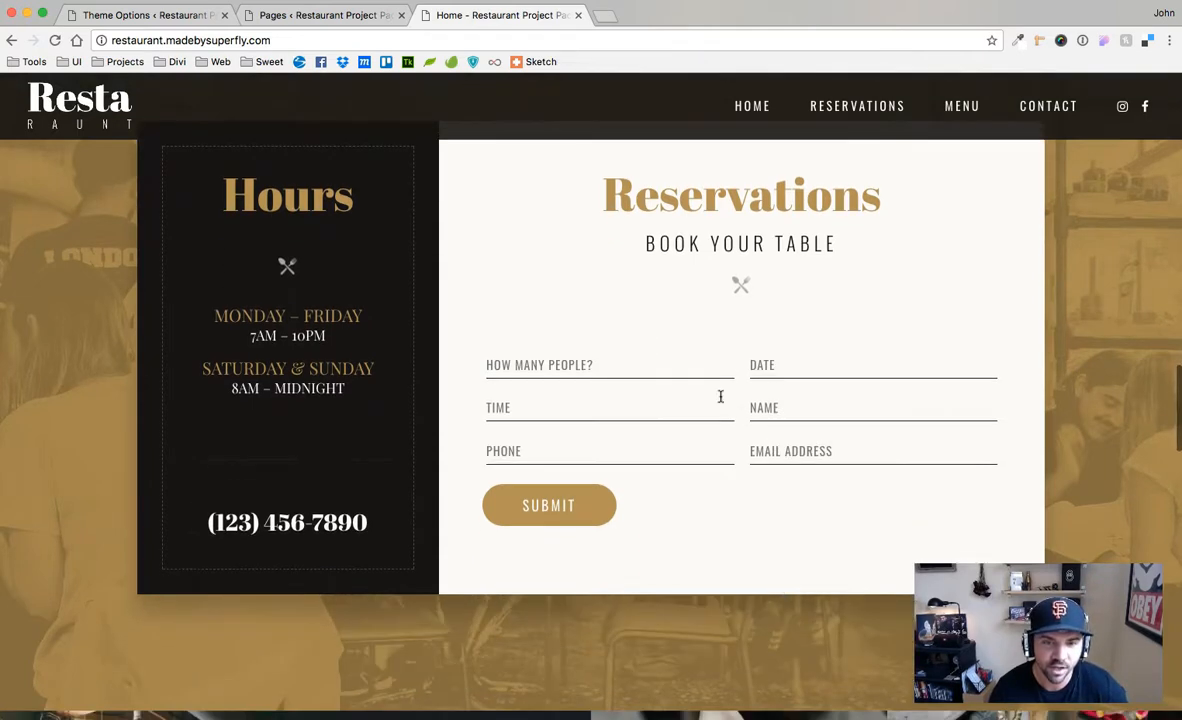
pyautogui.scroll(-15, 795, 508)
pyautogui.scroll(11, 781, 475)
pyautogui.scroll(-15, 820, 361)
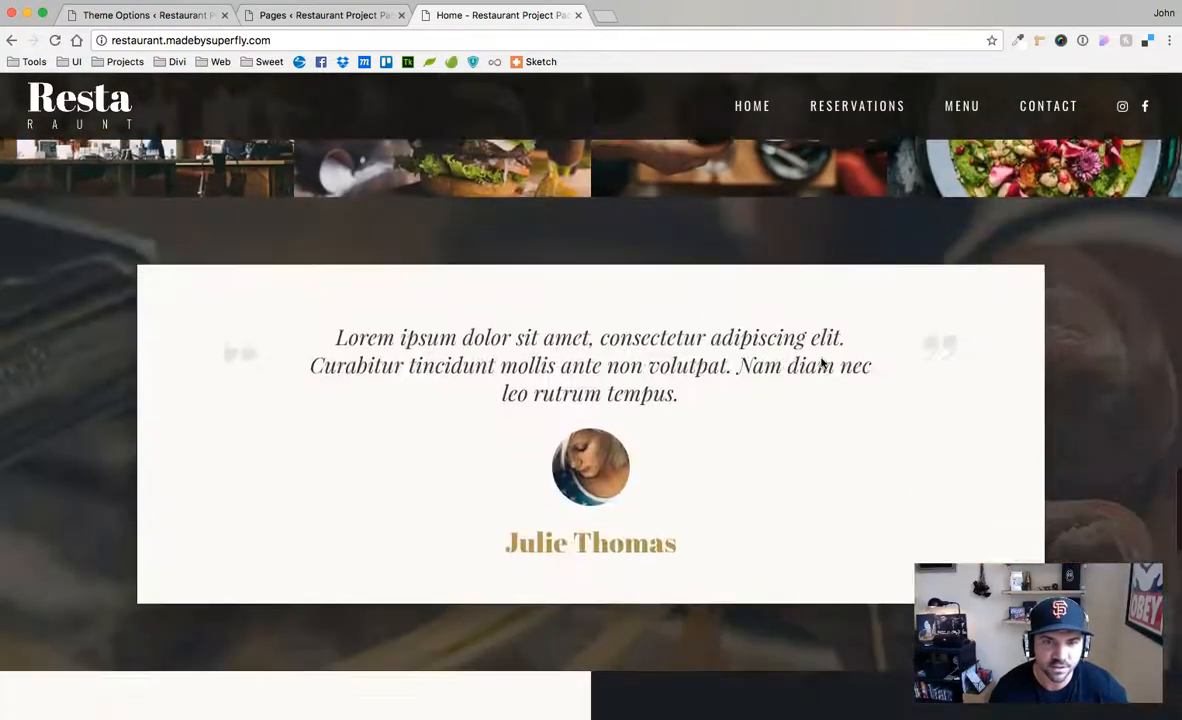
pyautogui.scroll(14, 821, 363)
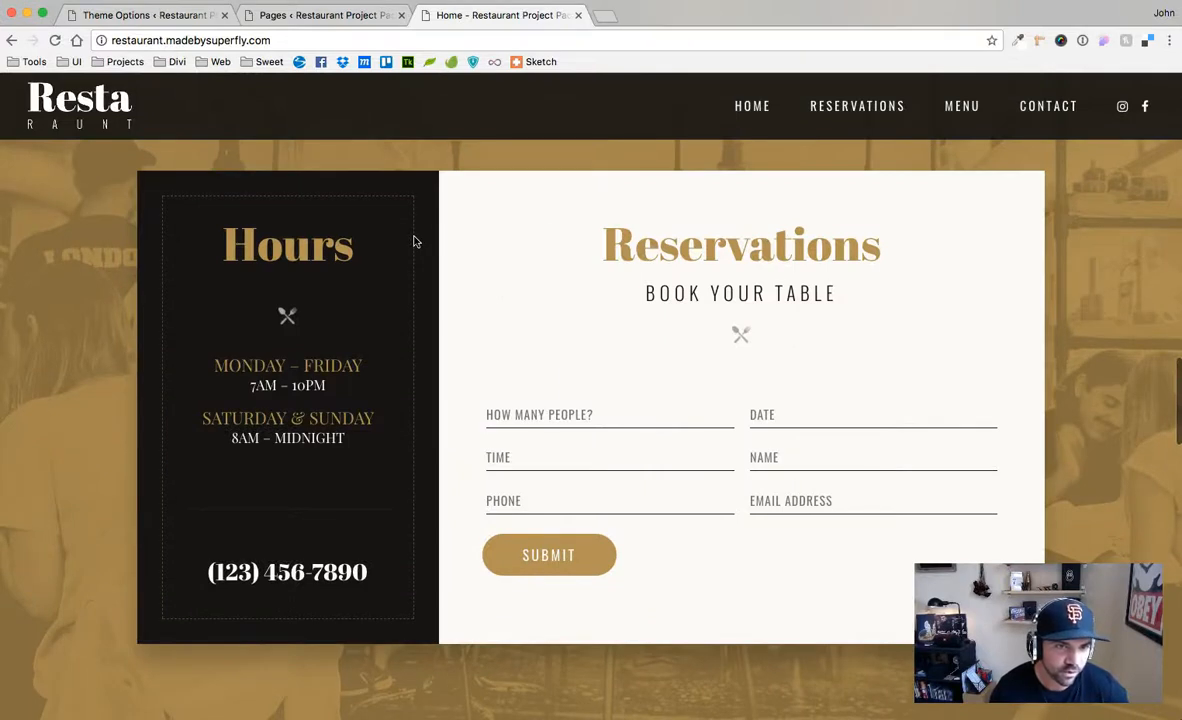
# Inspect the Hours column of the Reservations section and set its dashed outline colour to #ffffff in the developer tools
pyautogui.rightClick(415, 241)
pyautogui.click(448, 404)
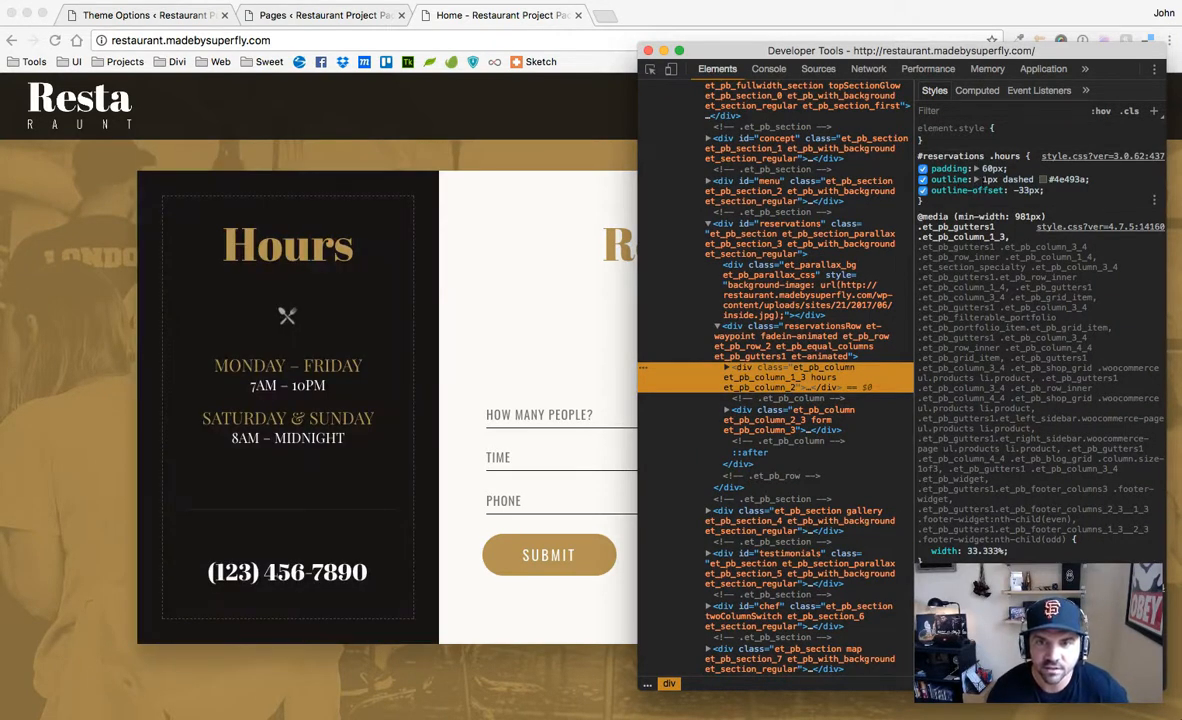
pyautogui.click(1043, 180)
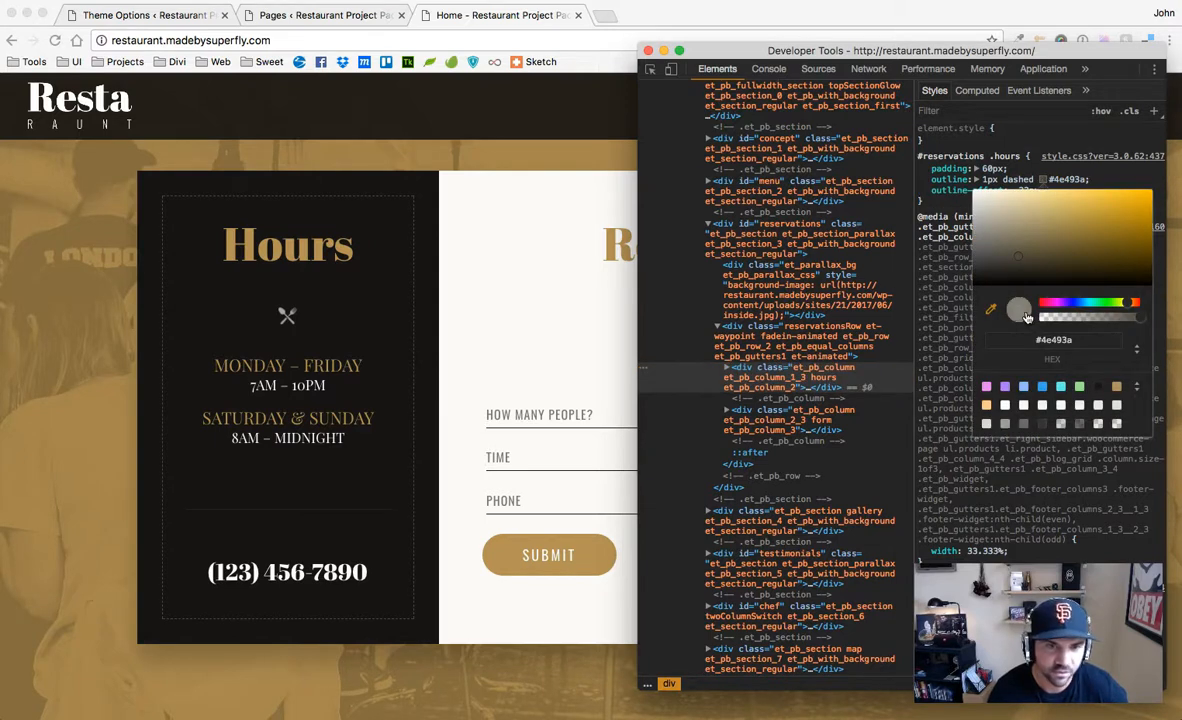
pyautogui.moveTo(976, 212); pyautogui.dragTo(972, 193)
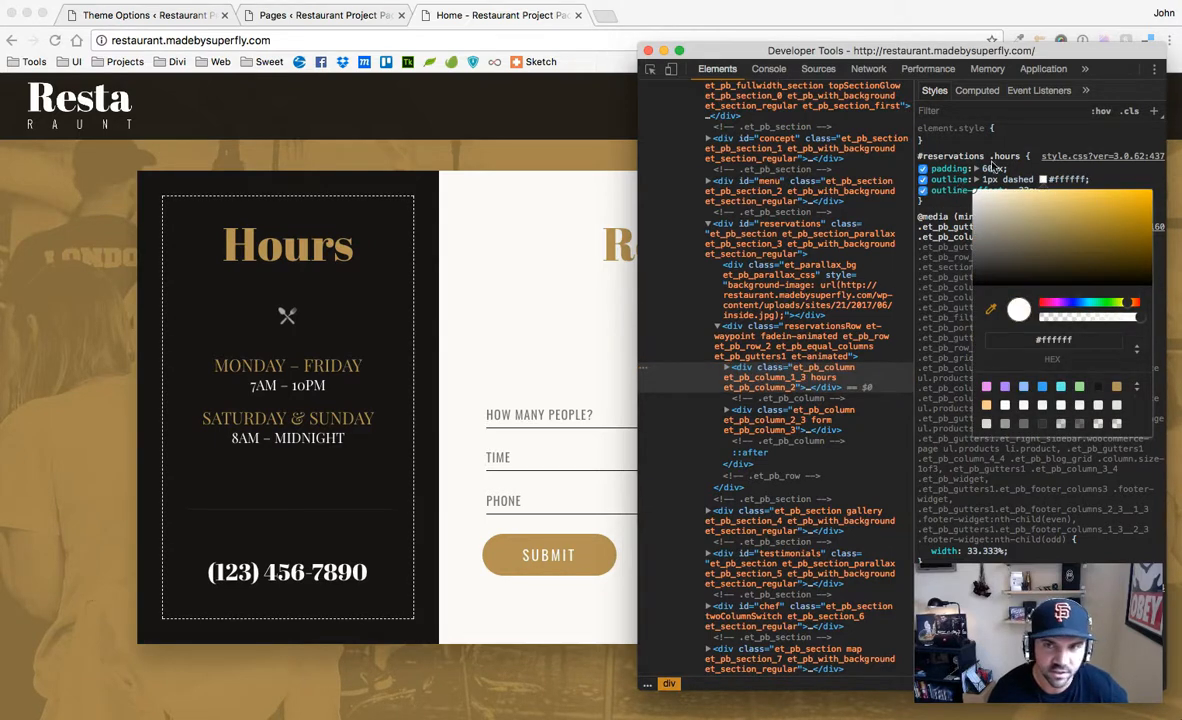
pyautogui.click(916, 152)
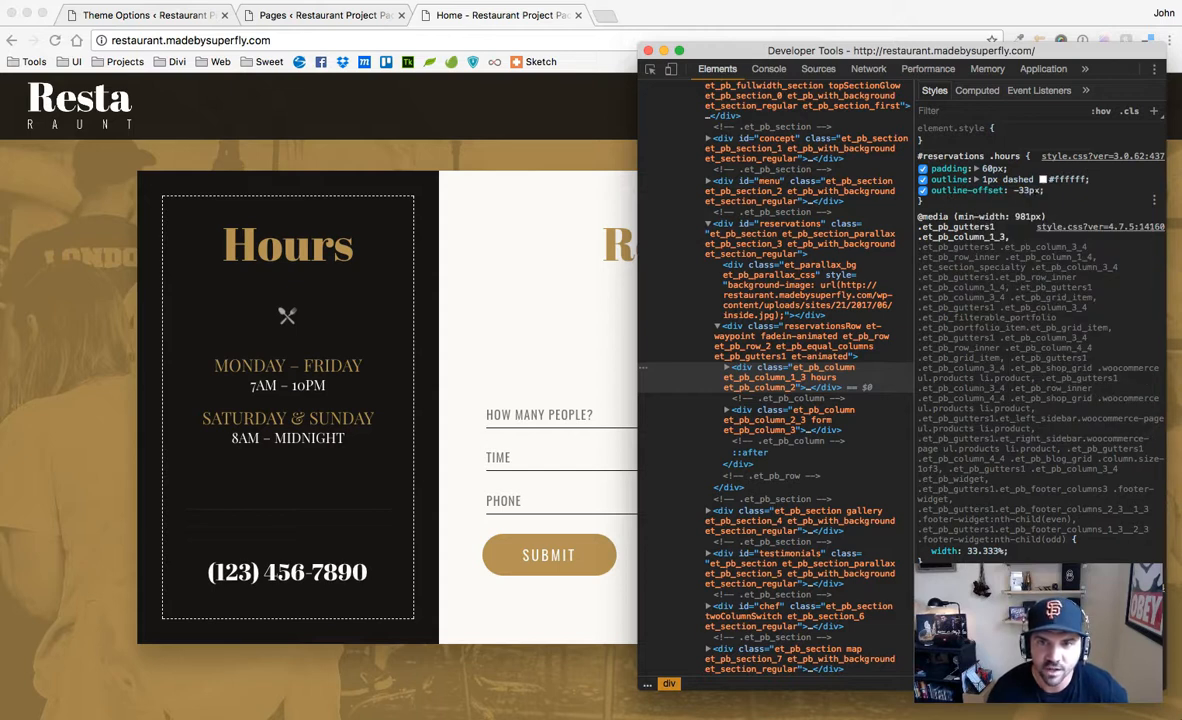
# Toggle the Hours column's outline-offset off and on, and try a one-digit offset before restoring -33px
pyautogui.click(922, 190)
pyautogui.click(922, 190)
pyautogui.click(1020, 190)
pyautogui.click(1028, 190)
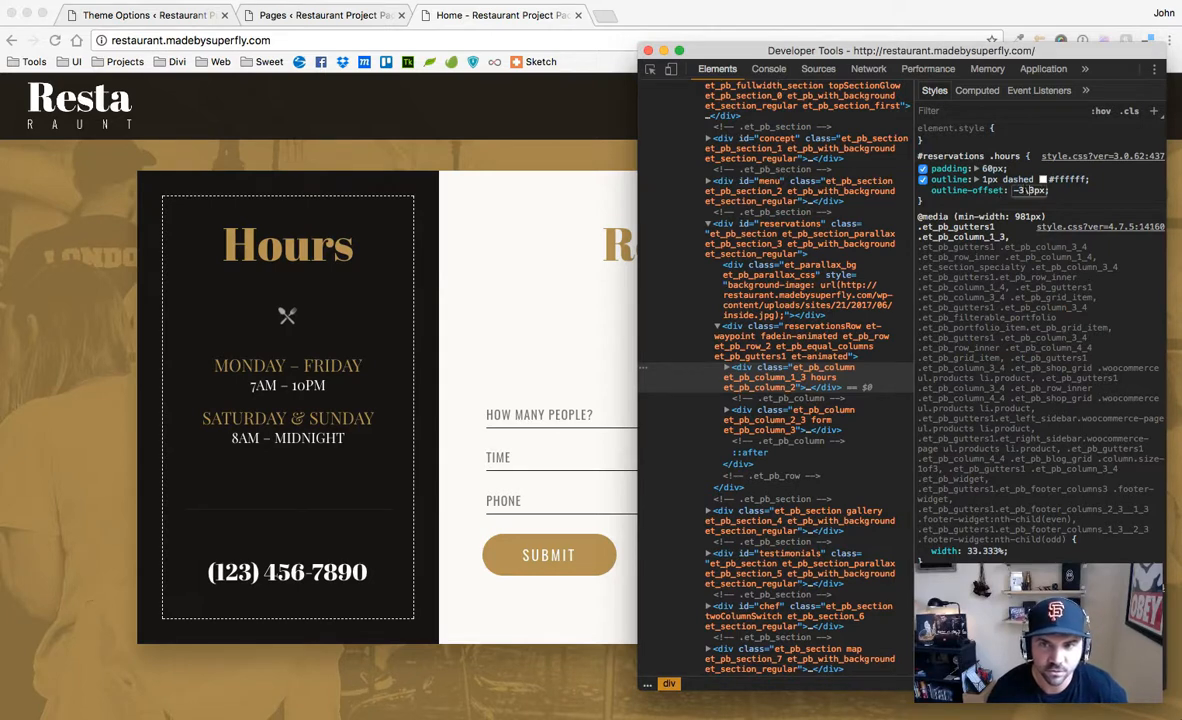
pyautogui.press('BackSpace')
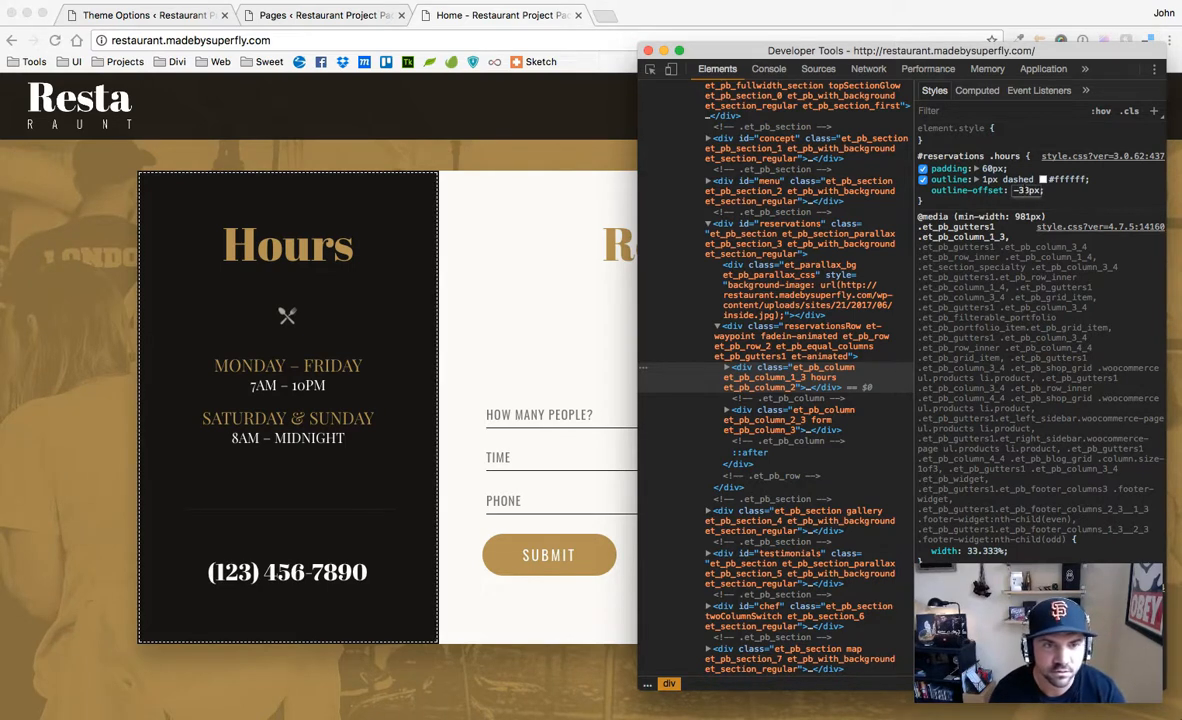
pyautogui.write('3')
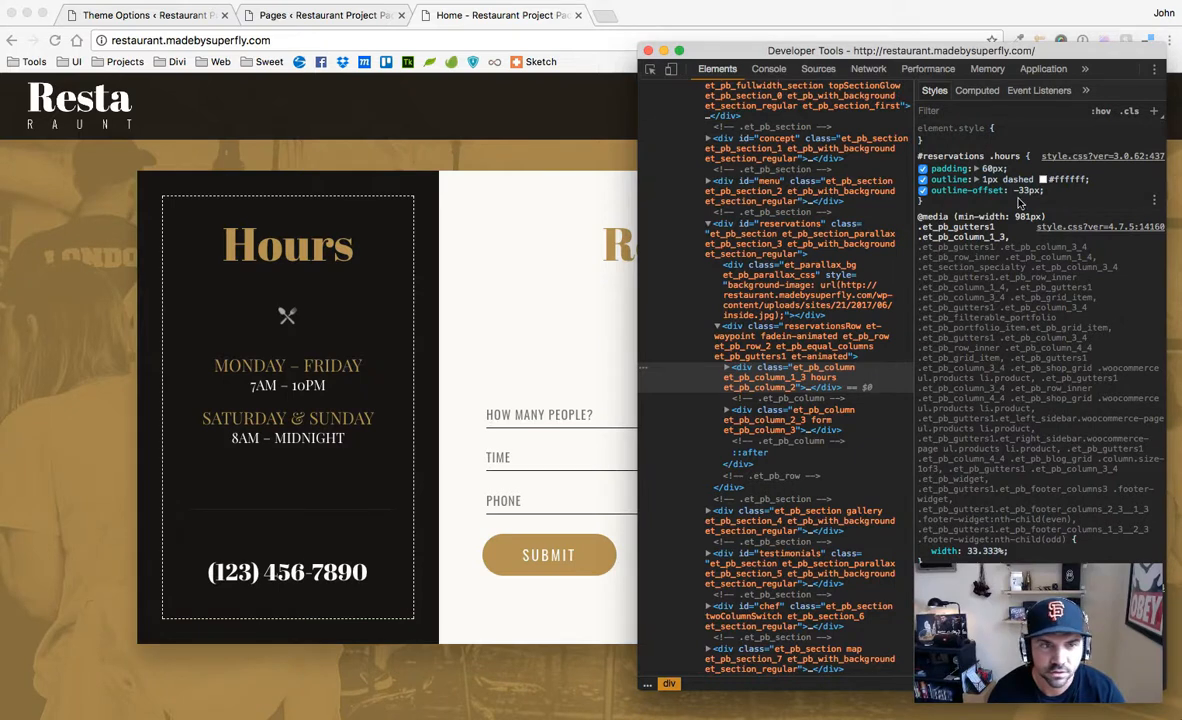
# Try stepping the Hours column's outline-offset further inward and outward through several values, and return it to -33px
pyautogui.press('Down')
pyautogui.press('Down')
pyautogui.press('Down')
pyautogui.press('Down')
pyautogui.press('Down')
pyautogui.press('Down')
pyautogui.press('Down')
pyautogui.press('Down')
pyautogui.press('Down')
pyautogui.press('Down')
pyautogui.press('Down')
pyautogui.press('Down')
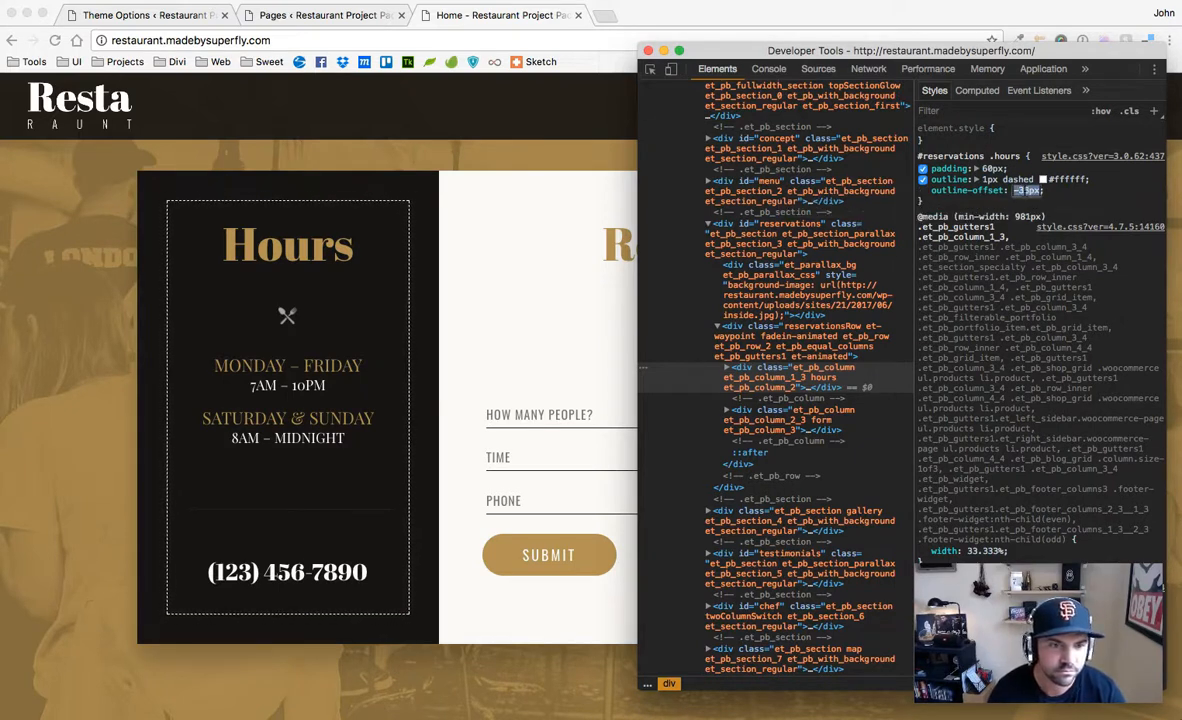
pyautogui.press('Up')
pyautogui.press('Up')
pyautogui.press('Up')
pyautogui.press('Up')
pyautogui.press('Up')
pyautogui.press('Up')
pyautogui.press('Up')
pyautogui.press('Up')
pyautogui.press('Up')
pyautogui.press('Up')
pyautogui.press('Up')
pyautogui.press('Up')
pyautogui.press('Up')
pyautogui.press('Up')
pyautogui.press('Up')
pyautogui.press('Up')
pyautogui.press('Up')
pyautogui.press('Up')
pyautogui.press('Up')
pyautogui.press('Up')
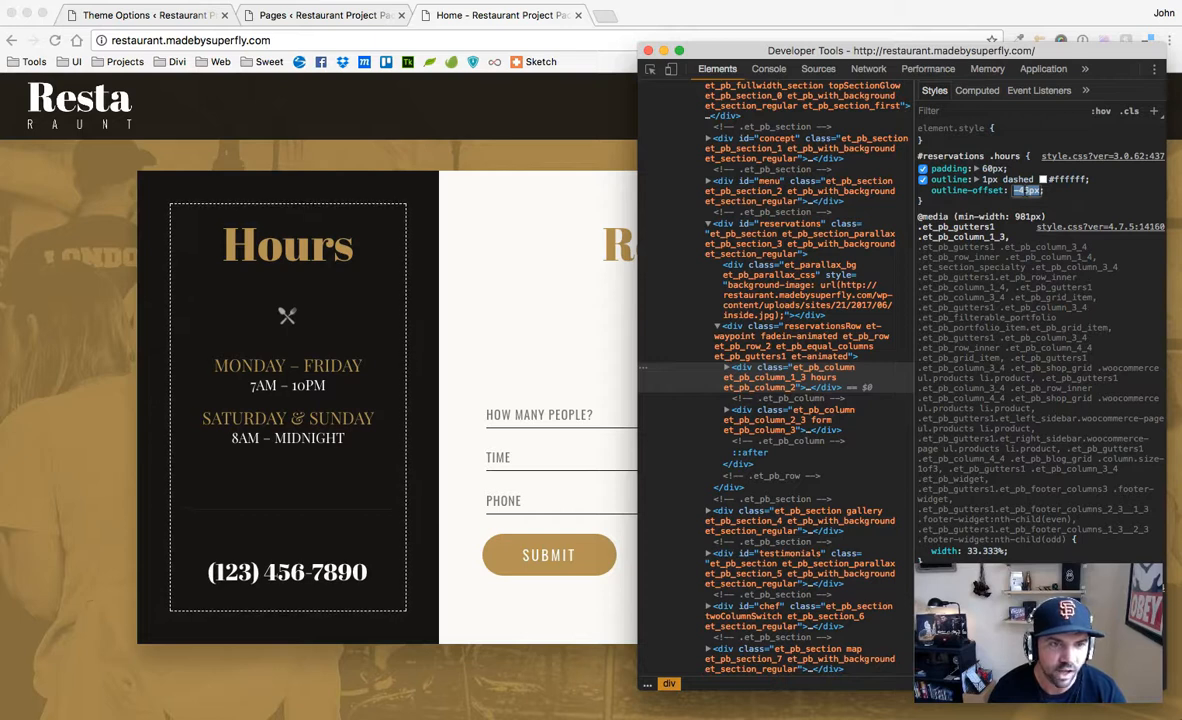
pyautogui.press('Up')
pyautogui.press('Up')
pyautogui.press('Up')
pyautogui.press('Up')
pyautogui.press('Up')
pyautogui.press('Up')
pyautogui.press('Up')
pyautogui.press('Up')
pyautogui.press('Up')
pyautogui.press('Up')
pyautogui.press('Up')
pyautogui.press('Up')
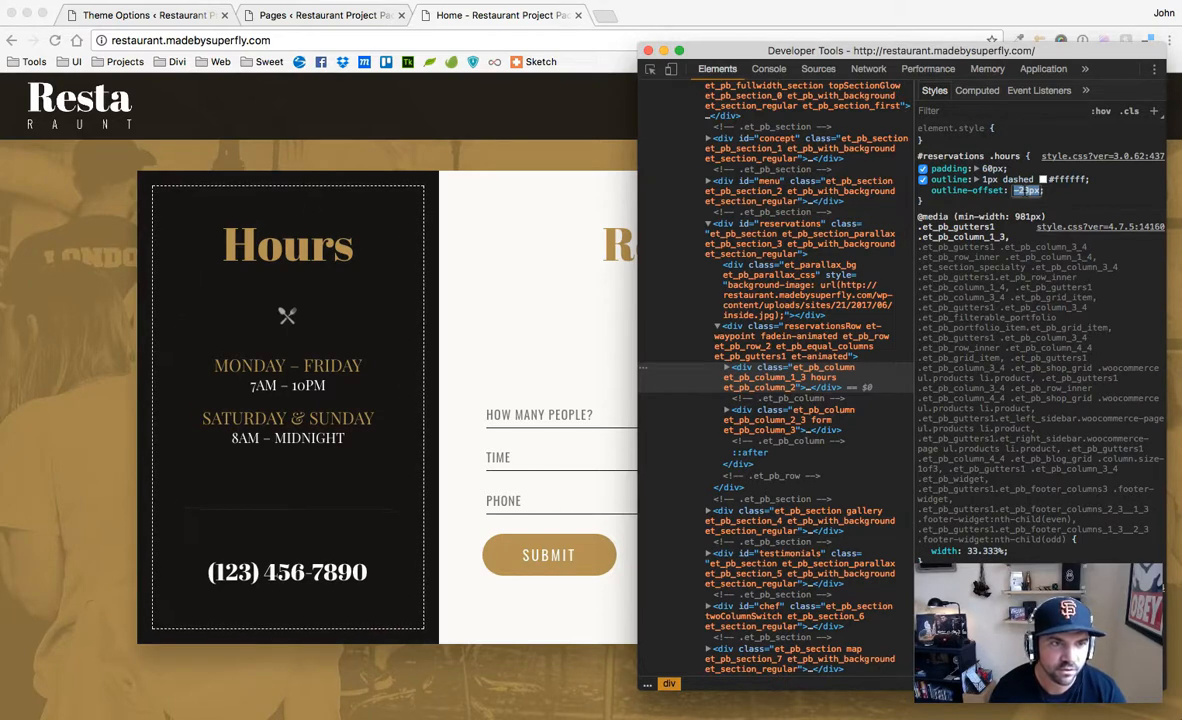
pyautogui.press('Up')
pyautogui.press('Up')
pyautogui.press('Down')
pyautogui.press('Down')
pyautogui.press('Down')
pyautogui.press('Down')
pyautogui.press('Down')
pyautogui.press('Down')
pyautogui.press('Down')
pyautogui.press('Down')
pyautogui.press('Down')
pyautogui.press('Down')
pyautogui.press('Down')
pyautogui.press('Down')
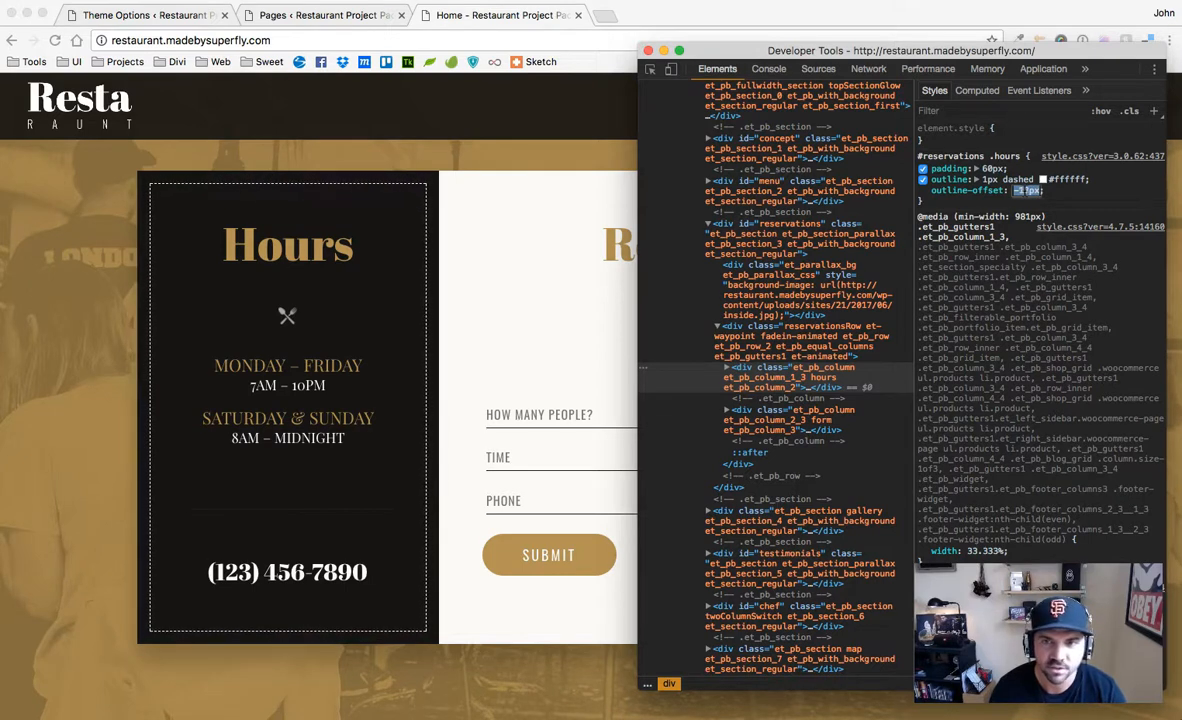
pyautogui.press('Down')
pyautogui.press('Down')
pyautogui.press('Down')
pyautogui.press('Down')
pyautogui.press('Down')
pyautogui.press('Down')
pyautogui.press('Down')
pyautogui.press('Down')
pyautogui.press('Down')
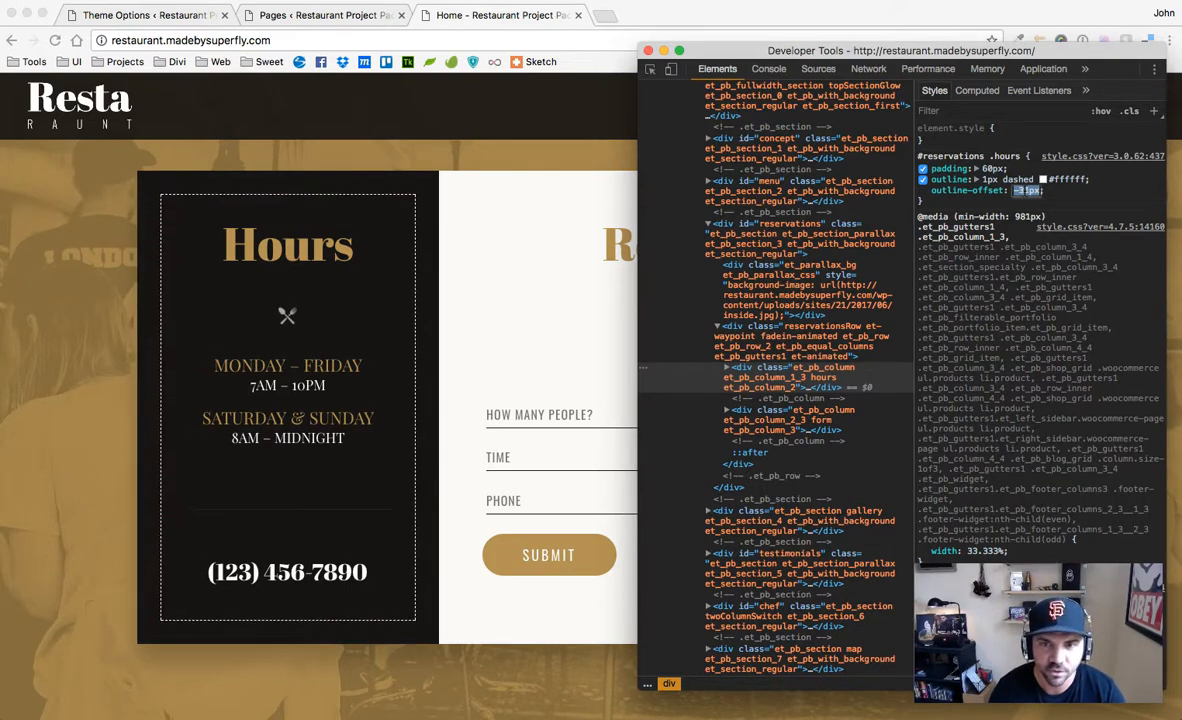
pyautogui.click(1091, 204)
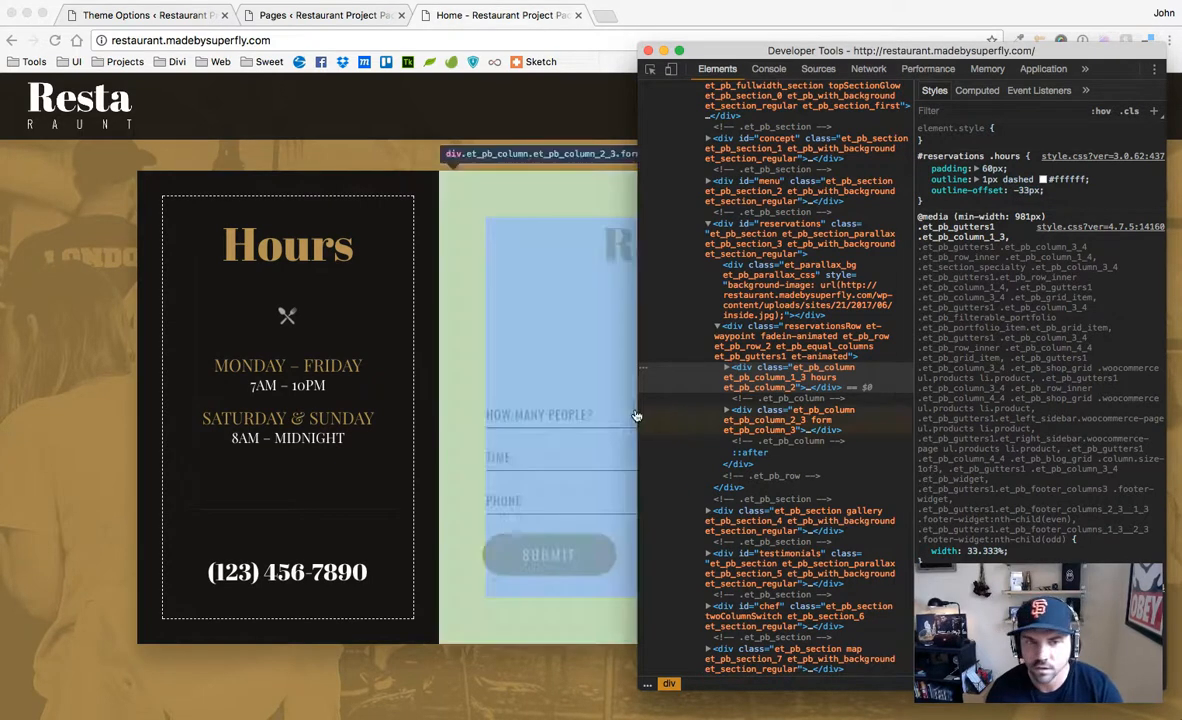
# Inspect the Reservations section's parallax background and open its image inside.jpg in a new tab, closing that tab after viewing
pyautogui.press('super+alt+i')
pyautogui.scroll(-3, 643, 378)
pyautogui.scroll(-2, 643, 378)
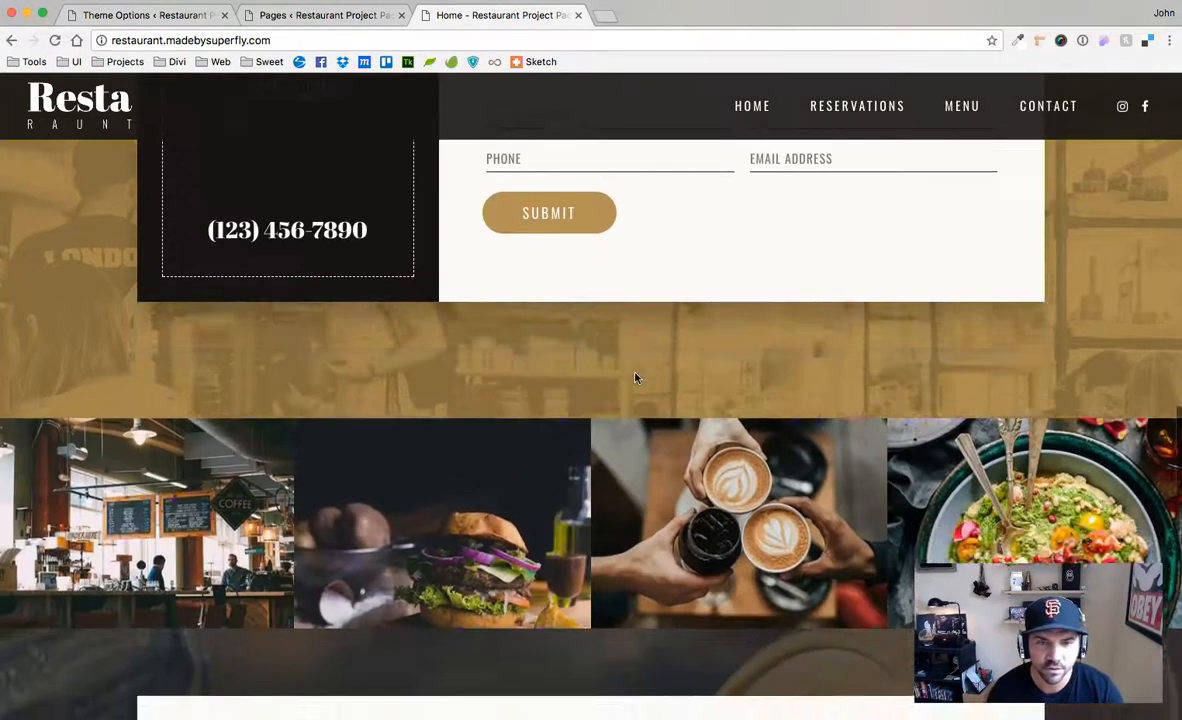
pyautogui.scroll(4, 633, 375)
pyautogui.rightClick(34, 297)
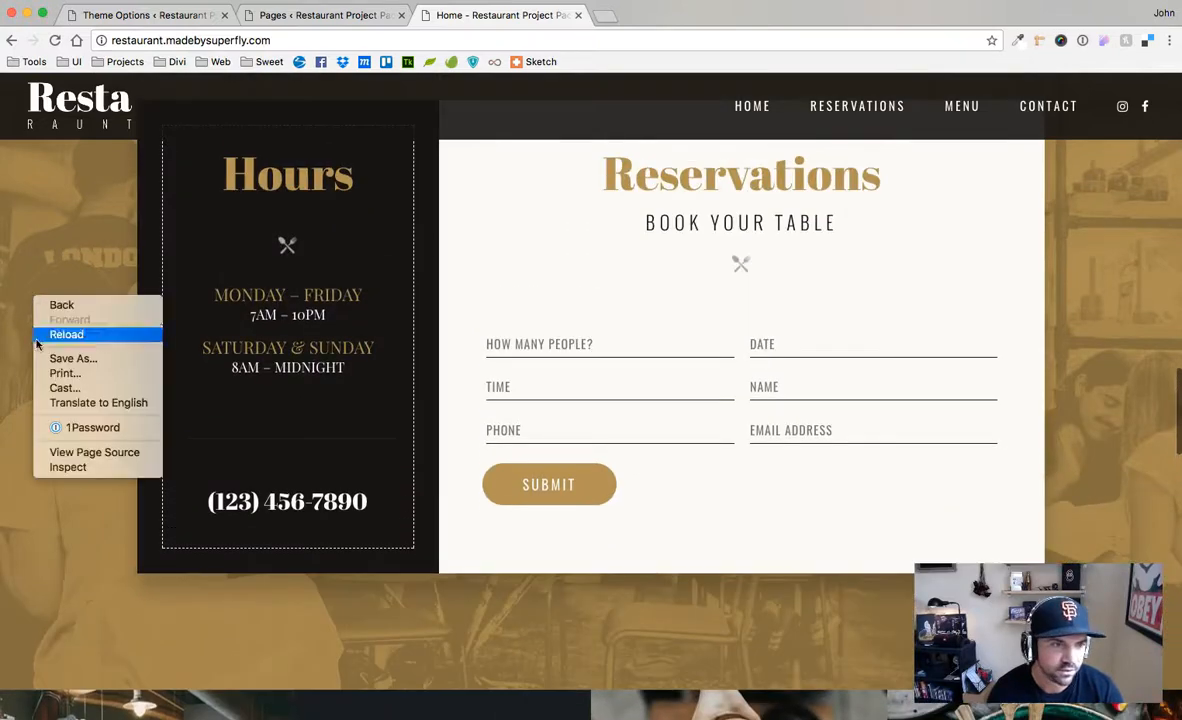
pyautogui.click(68, 467)
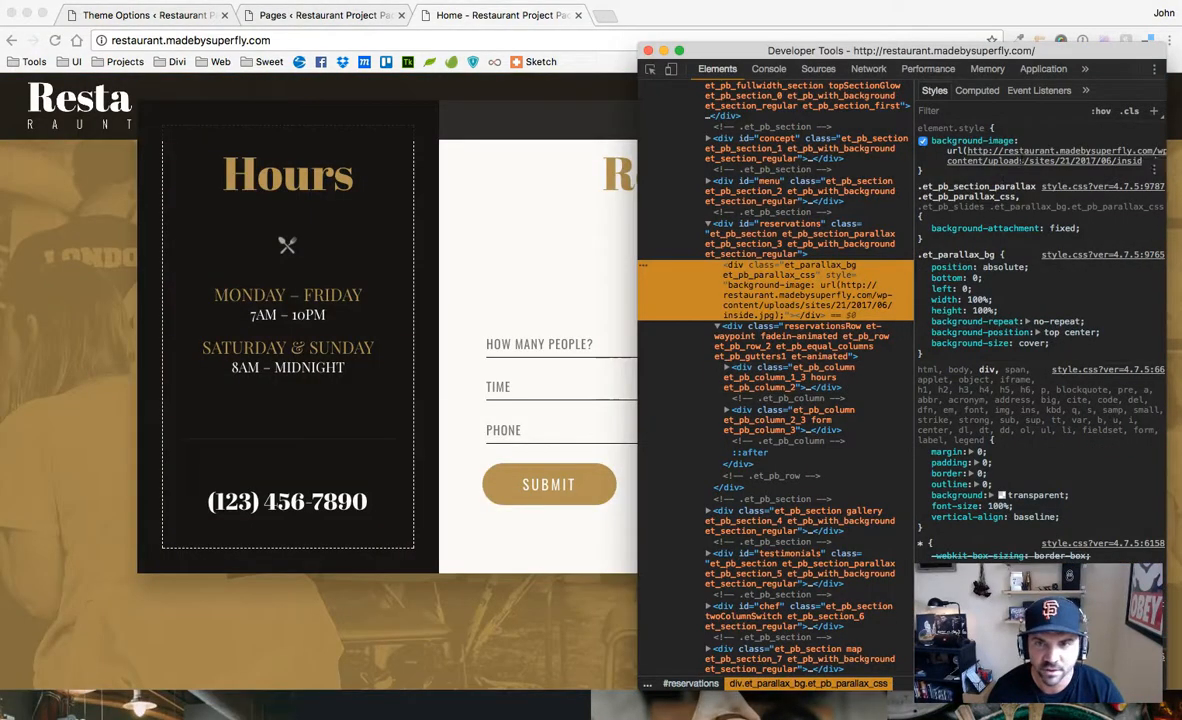
pyautogui.rightClick(1020, 160)
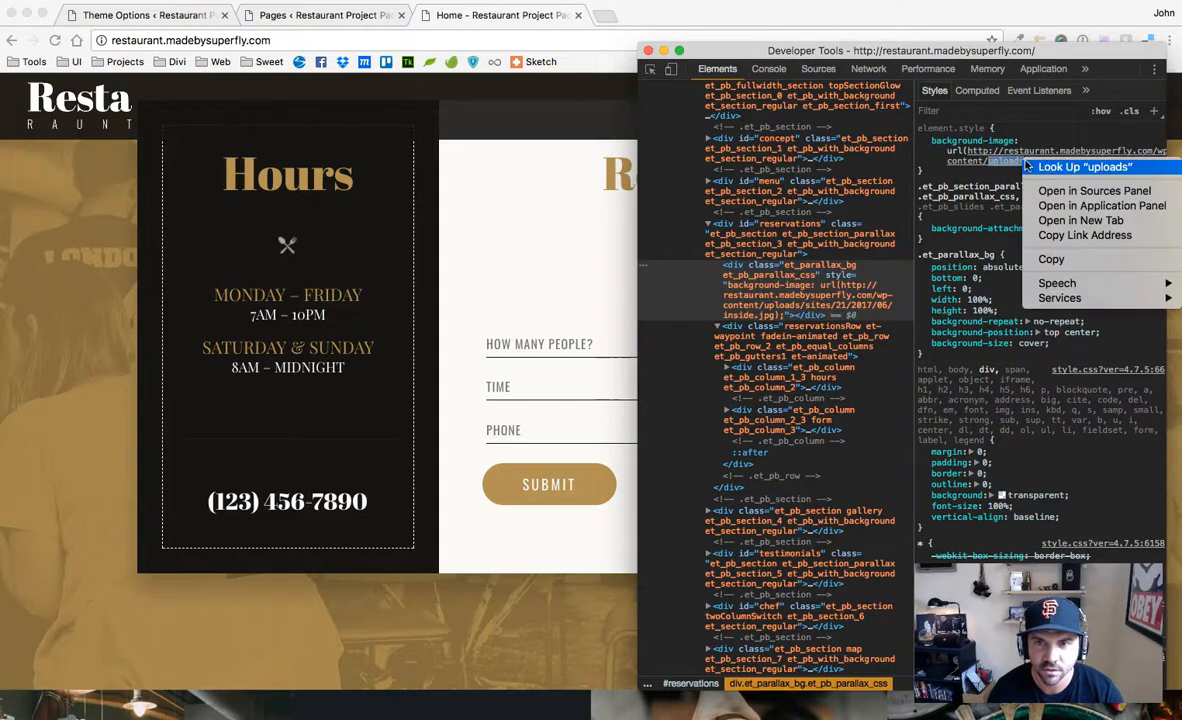
pyautogui.click(1066, 218)
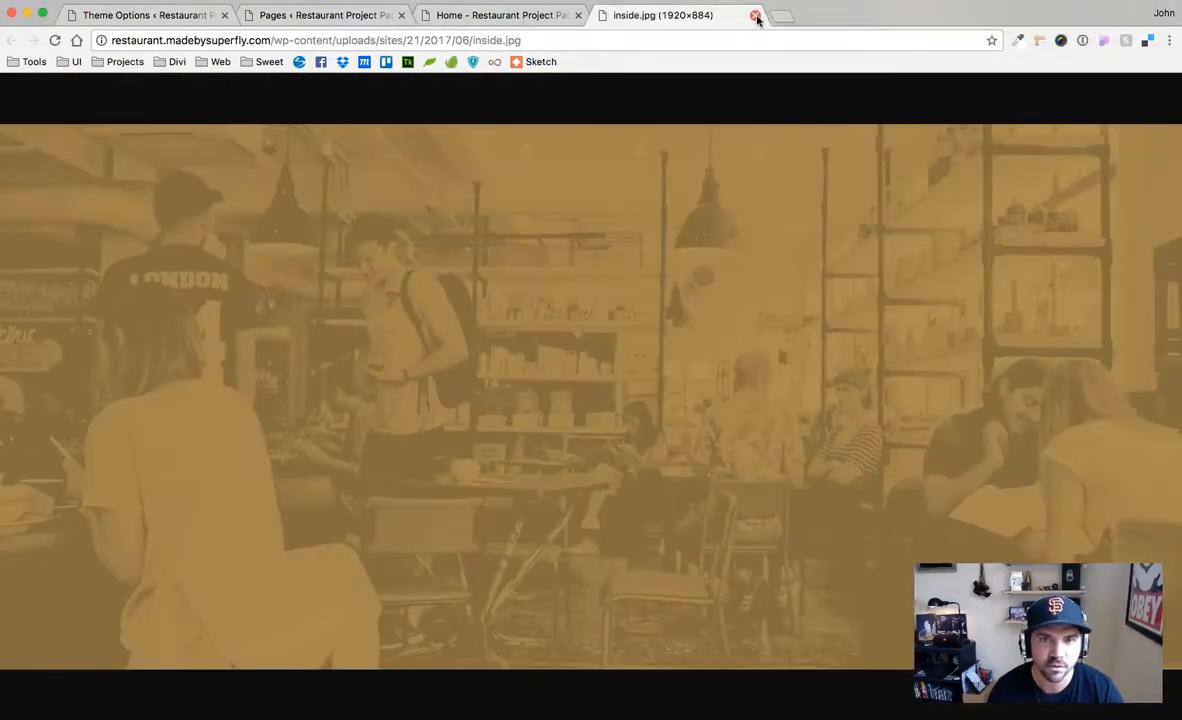
pyautogui.click(755, 16)
# Inspect the testimonials section's parallax background and open its image chefPasta.jpg in a new tab, closing that tab after viewing
pyautogui.scroll(-5, 1007, 312)
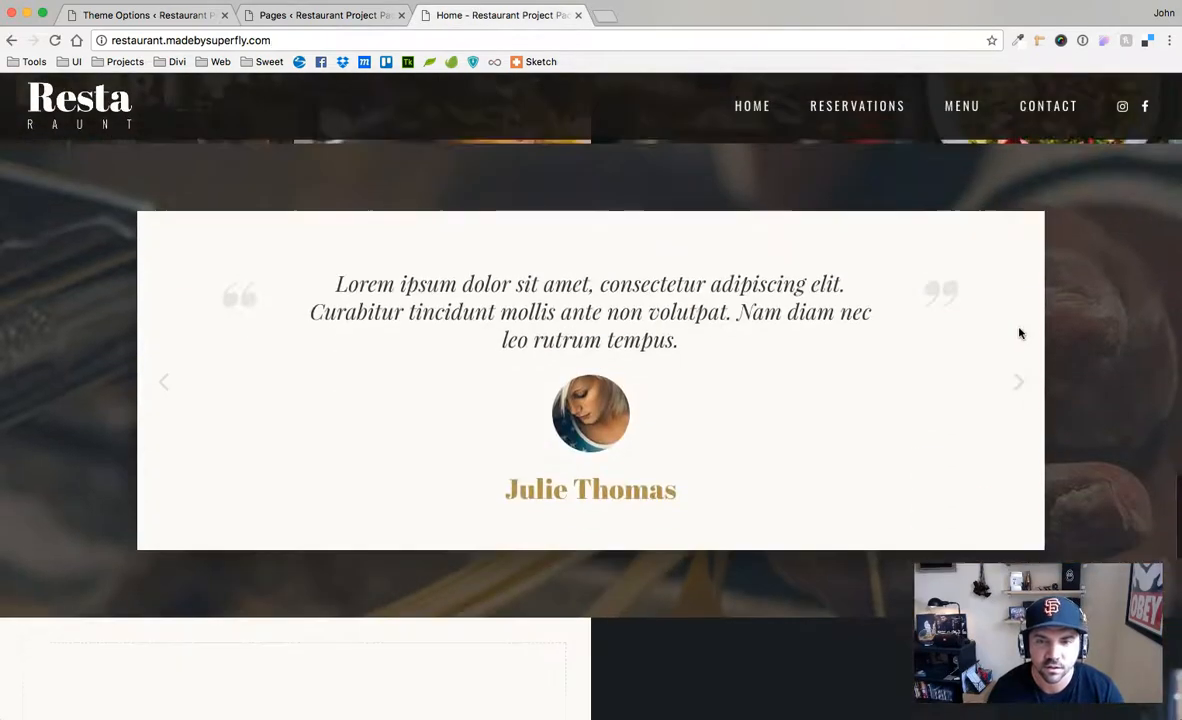
pyautogui.rightClick(1120, 268)
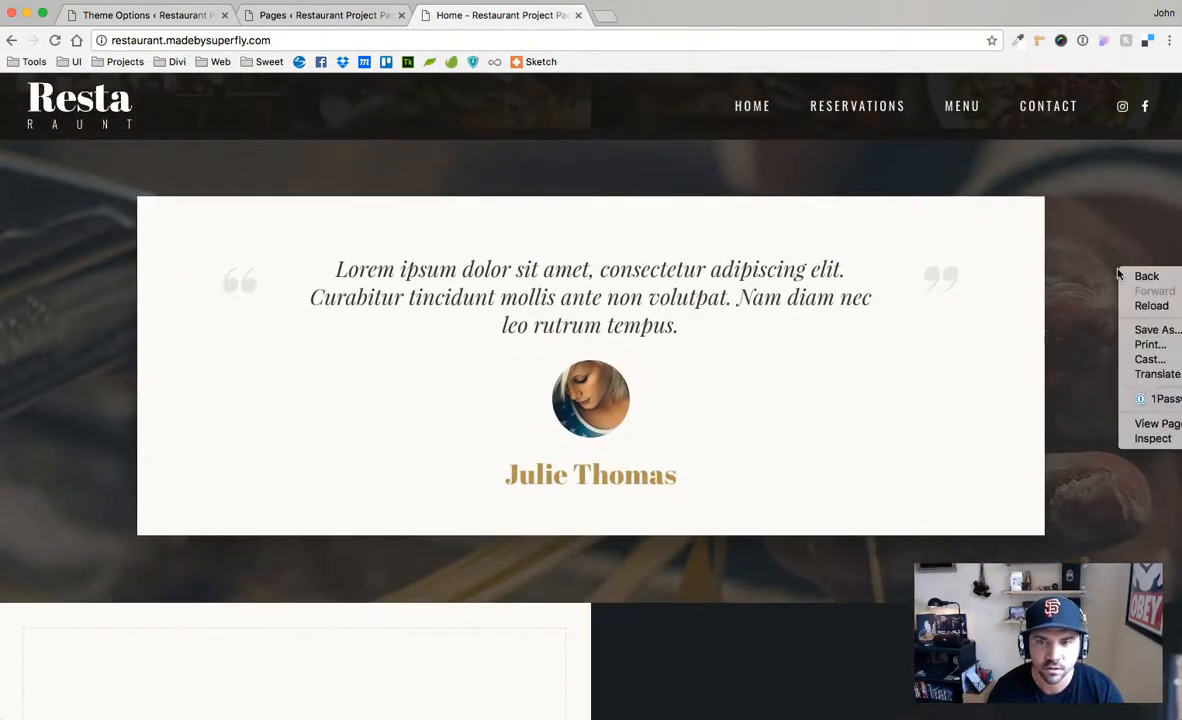
pyautogui.click(1151, 440)
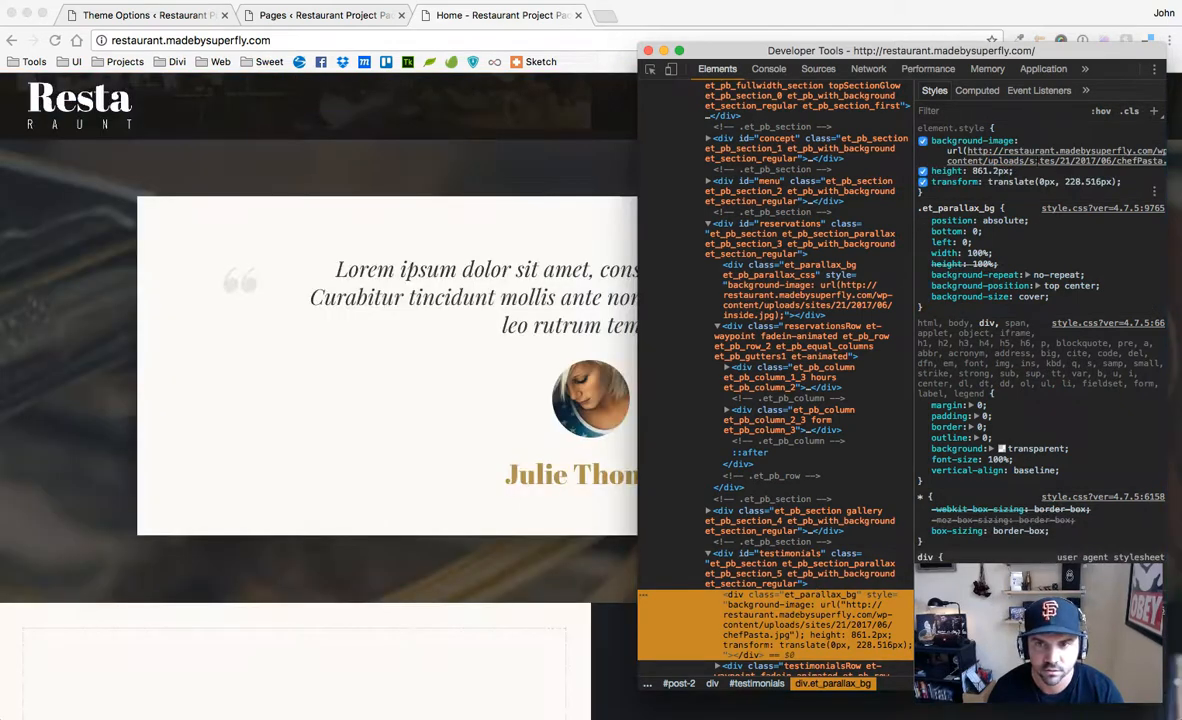
pyautogui.rightClick(1040, 161)
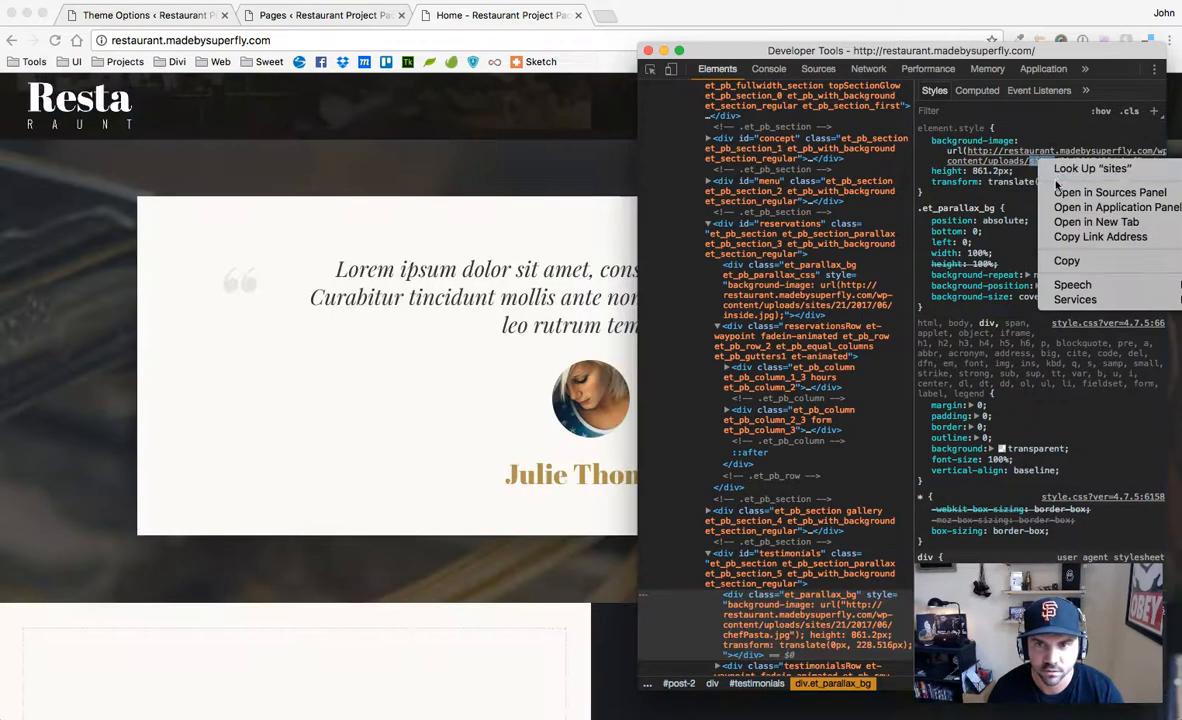
pyautogui.click(1063, 220)
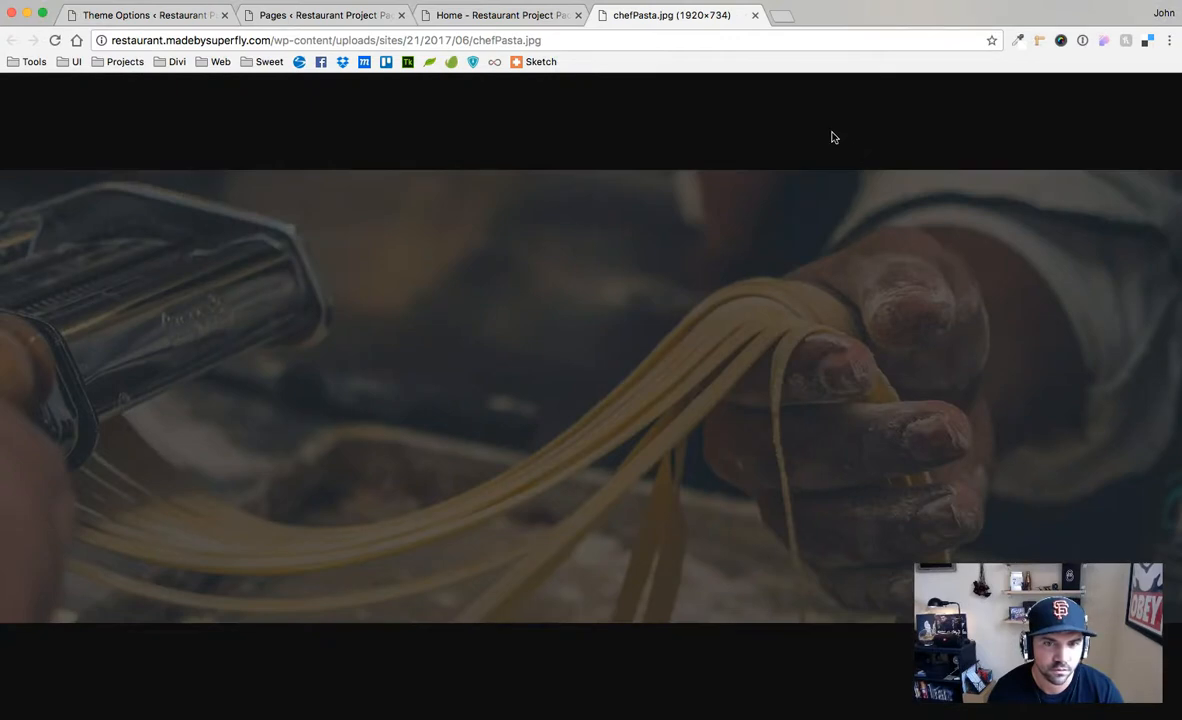
pyautogui.click(527, 17)
pyautogui.click(690, 15)
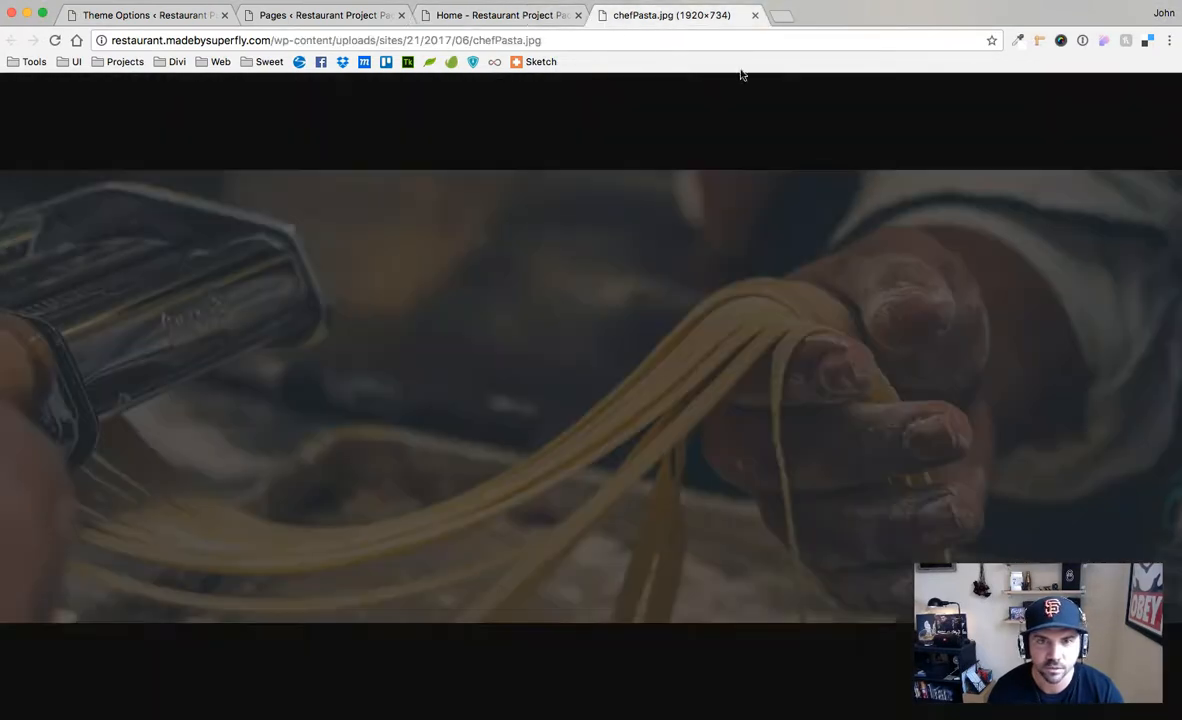
pyautogui.click(754, 15)
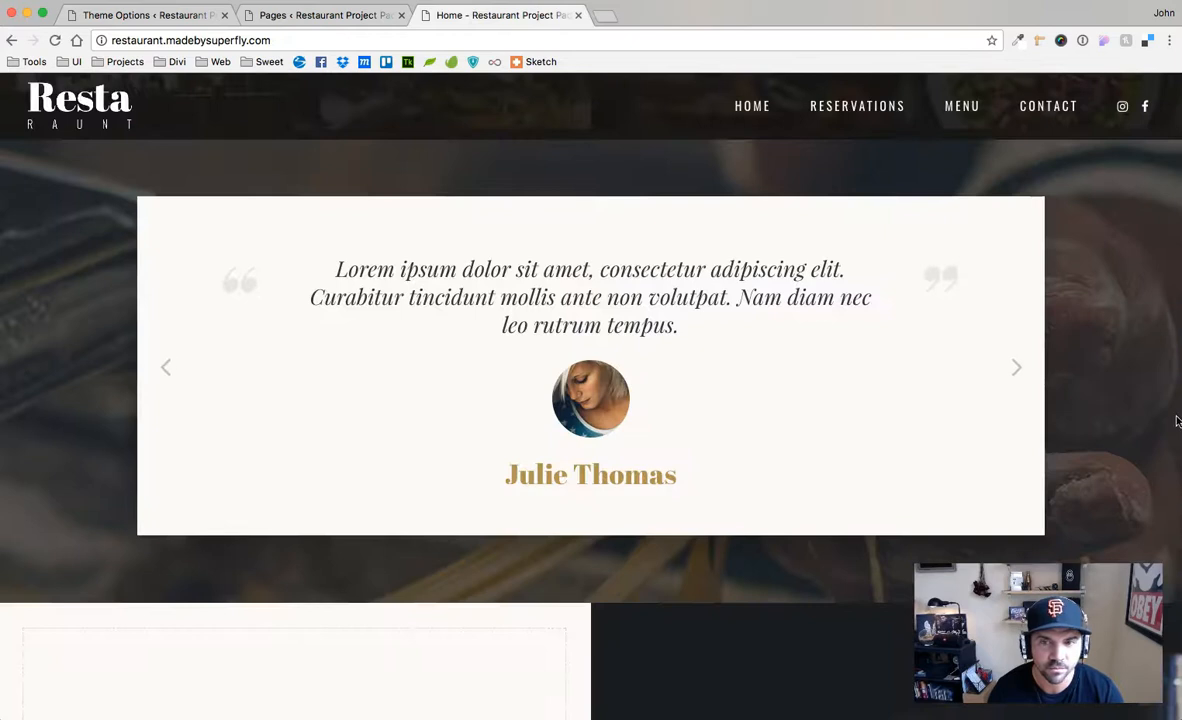
# Narrow the browser window to about 842 px to check the testimonials section's responsive layout, and widen it to about 1526 px
pyautogui.scroll(-3, 958, 335)
pyautogui.scroll(2, 948, 334)
pyautogui.scroll(1, 948, 334)
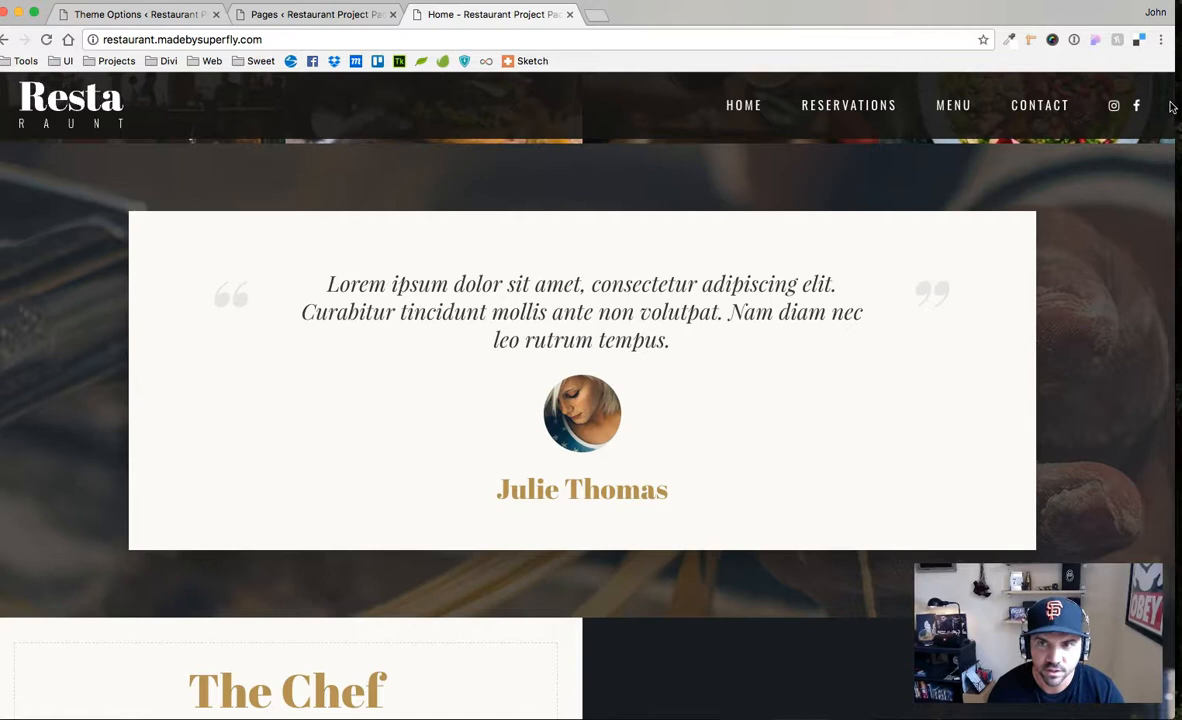
pyautogui.moveTo(1174, 104); pyautogui.dragTo(641, 104)
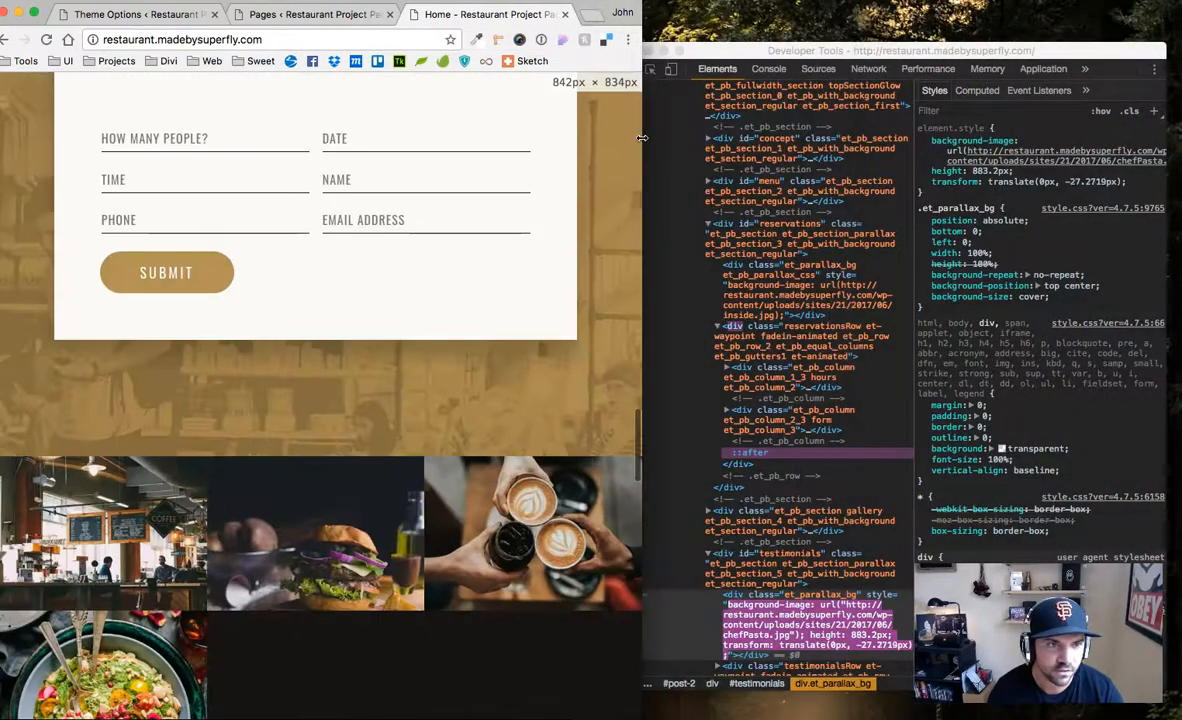
pyautogui.scroll(-10, 540, 265)
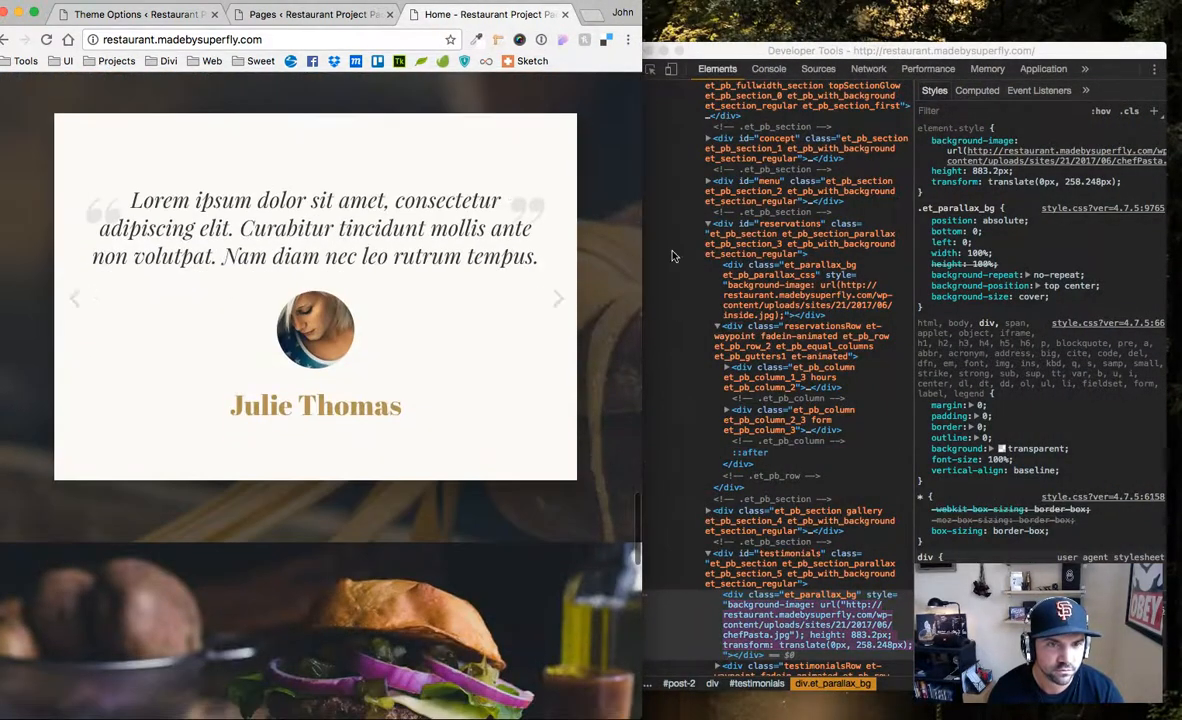
pyautogui.moveTo(644, 253); pyautogui.dragTo(1178, 253)
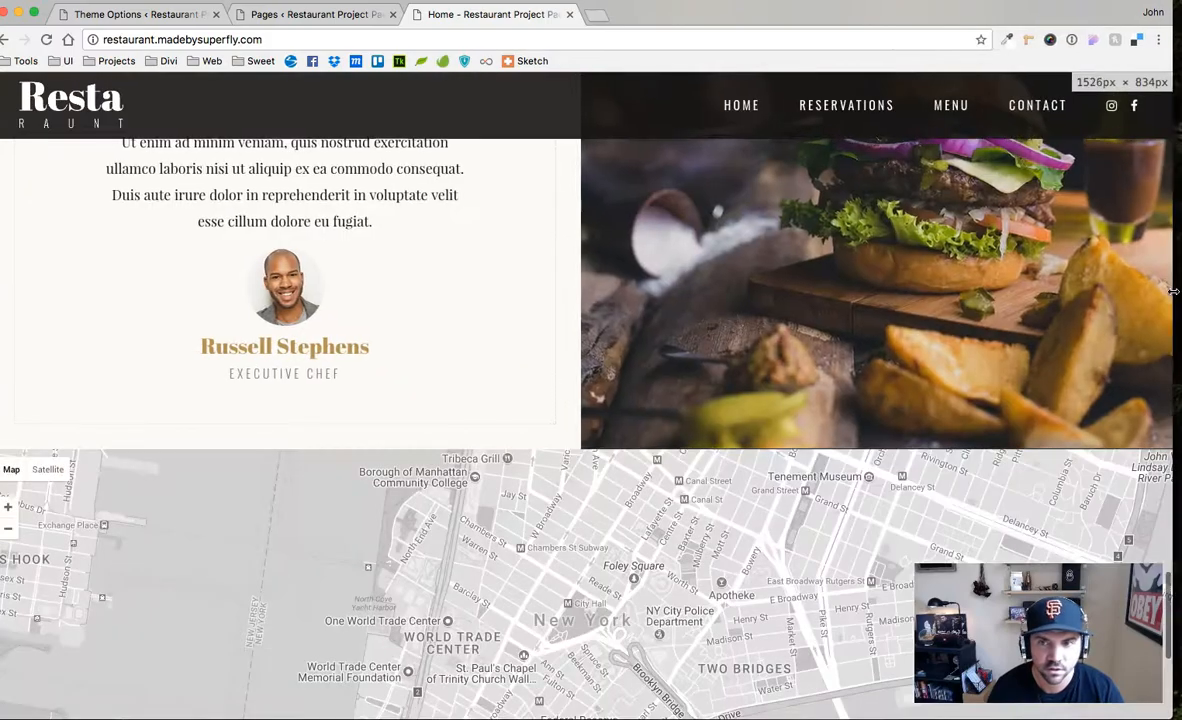
# Look through the page down to the footer and back, and narrow the window to phone width to check the gallery layout
pyautogui.scroll(9, 752, 338)
pyautogui.scroll(-13, 752, 338)
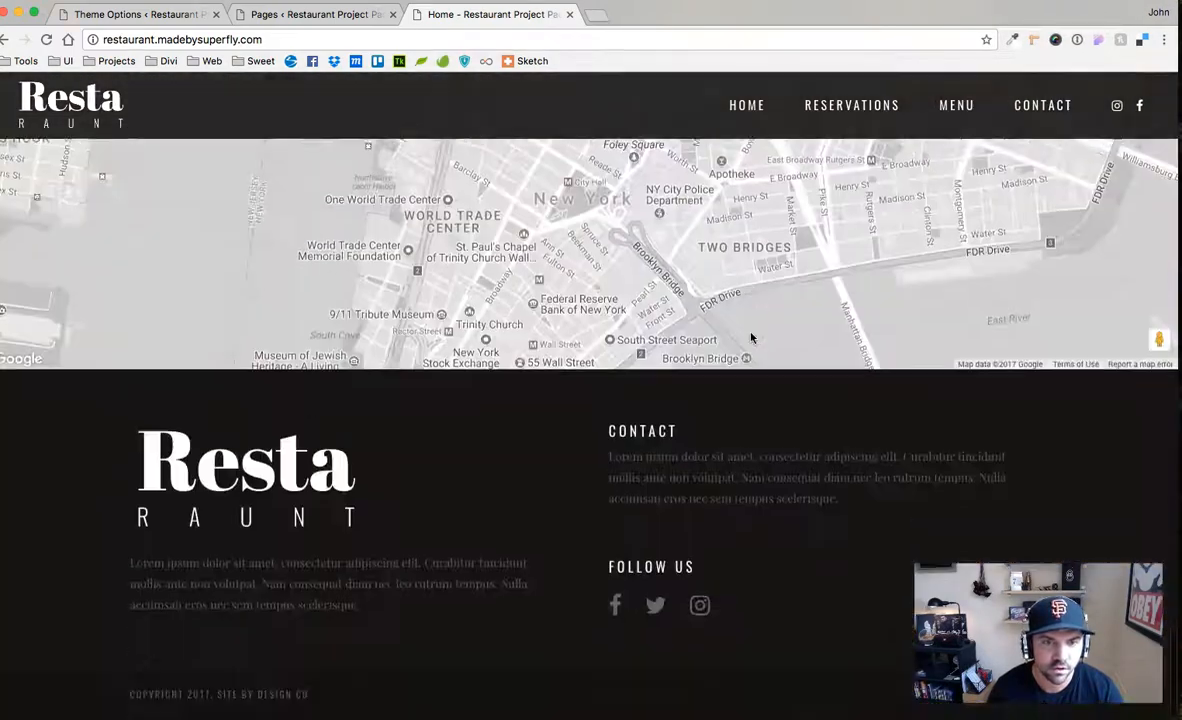
pyautogui.scroll(5, 752, 337)
pyautogui.scroll(8, 750, 336)
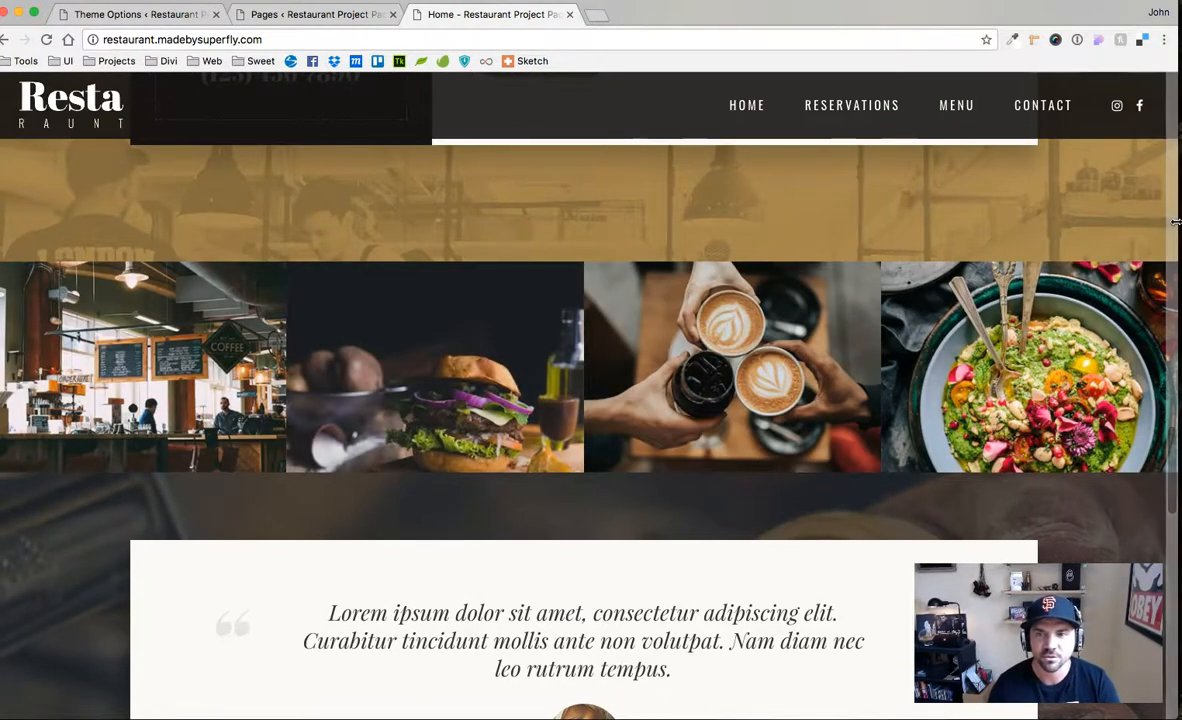
pyautogui.moveTo(1176, 220); pyautogui.dragTo(482, 228)
pyautogui.scroll(-5, 362, 252)
pyautogui.scroll(-5, 362, 252)
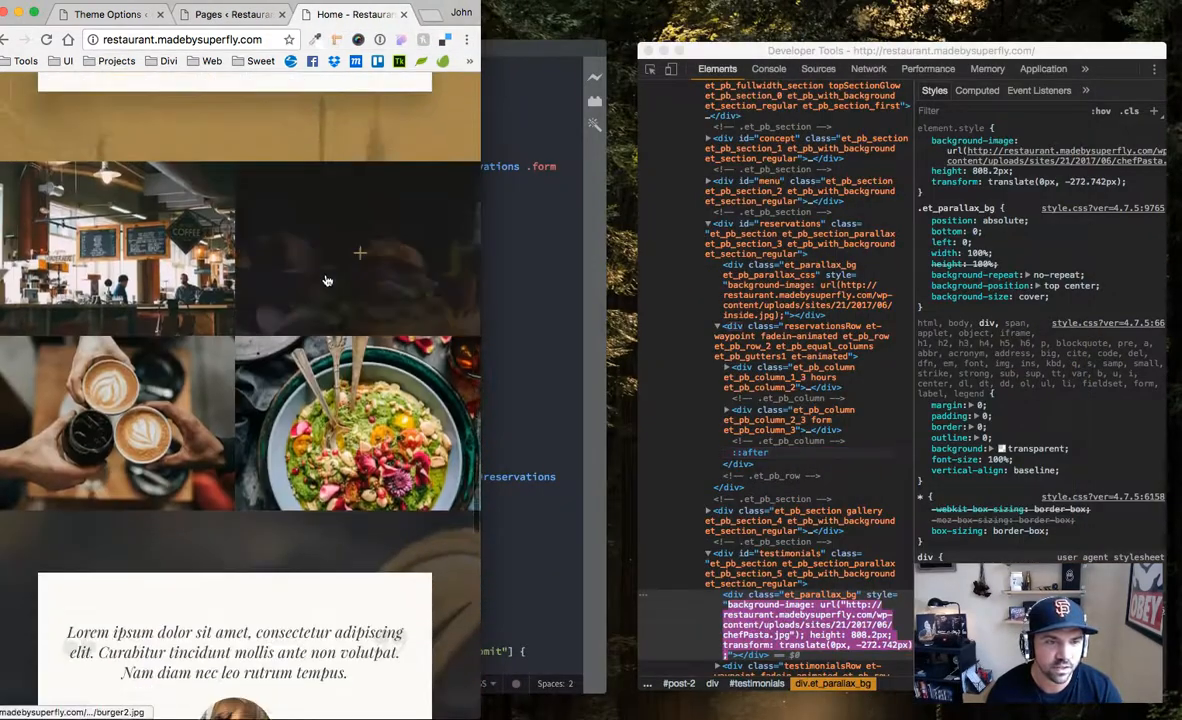
# Compare the Reservations and gallery layouts at a medium window width and at about 876 px
pyautogui.moveTo(482, 337); pyautogui.dragTo(802, 372)
pyautogui.scroll(-3, 555, 394)
pyautogui.scroll(15, 555, 392)
pyautogui.scroll(-4, 557, 391)
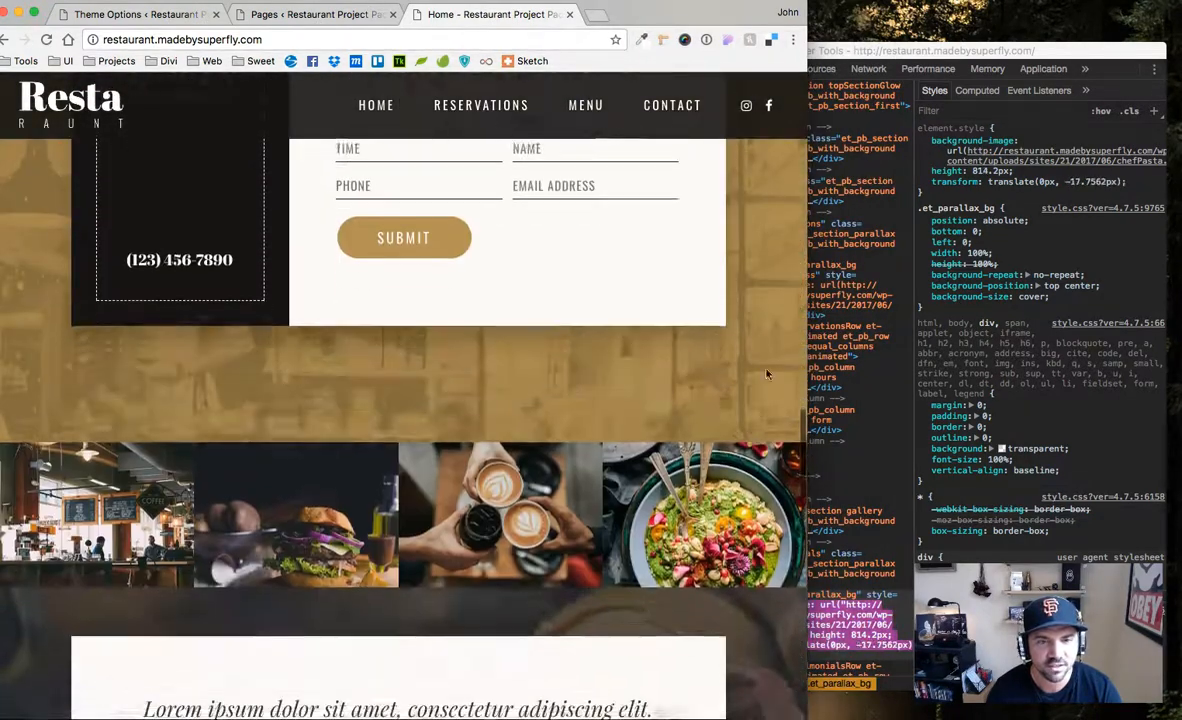
pyautogui.moveTo(806, 360); pyautogui.dragTo(668, 352)
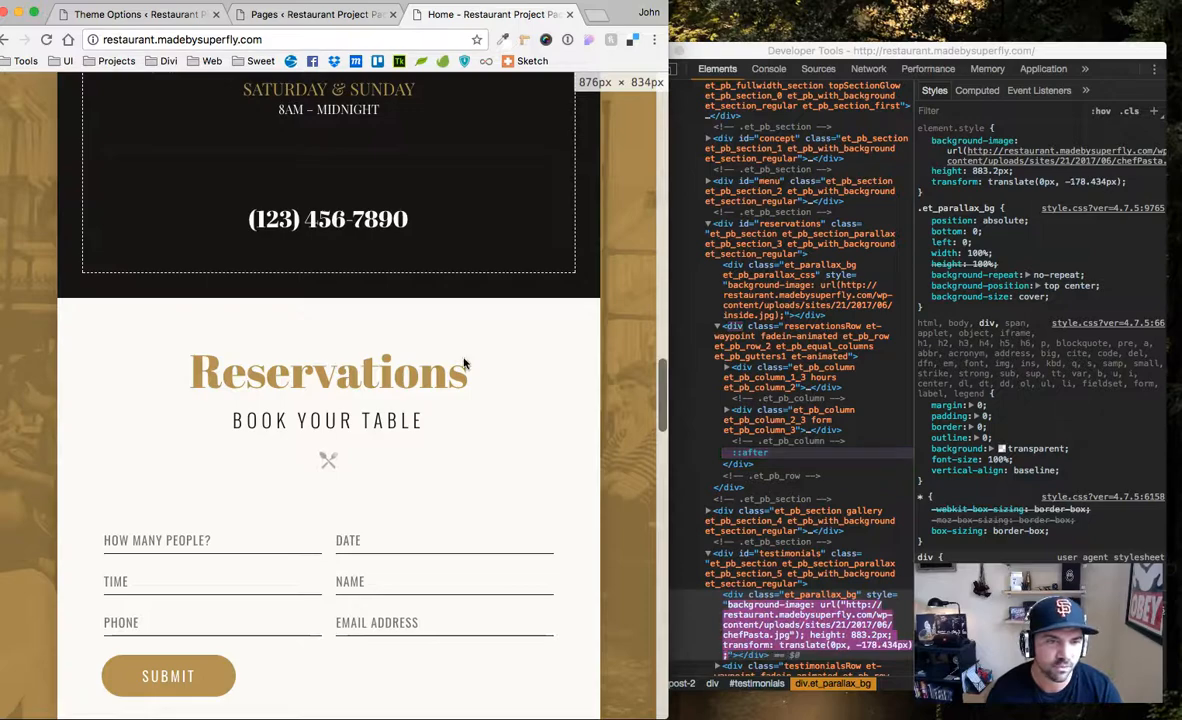
pyautogui.scroll(10, 440, 361)
pyautogui.scroll(-15, 450, 363)
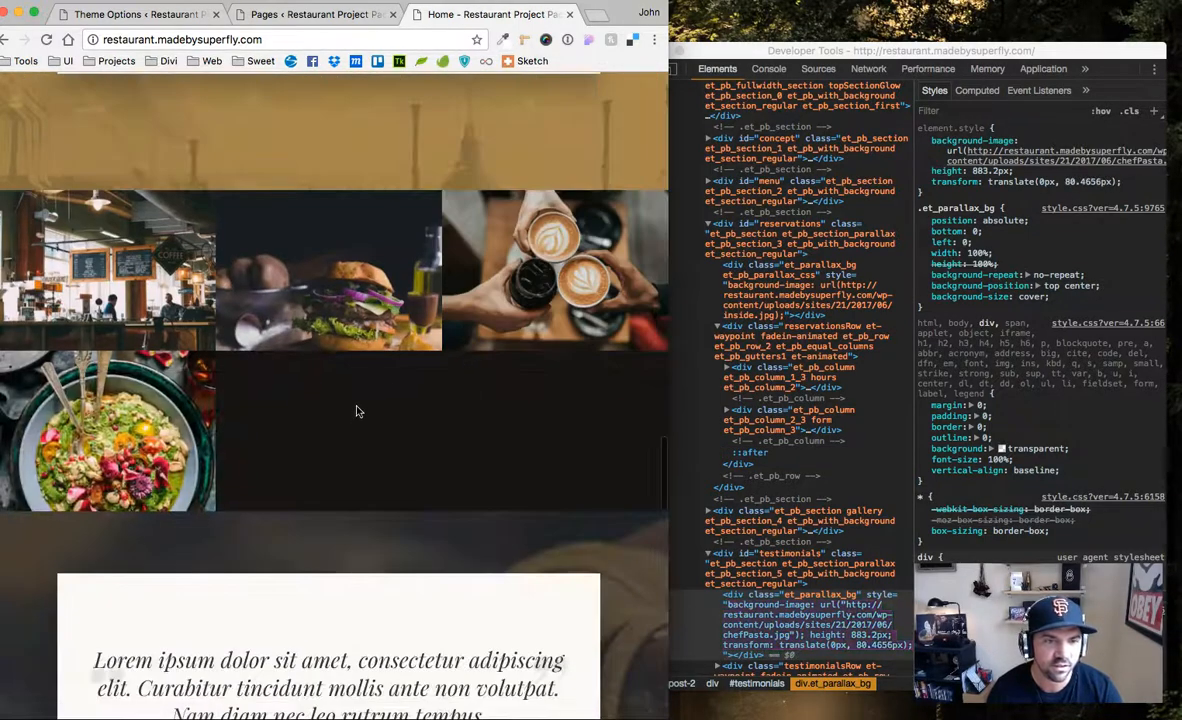
# Restore the browser window to full width and view the gallery, testimonials and The Chef sections
pyautogui.moveTo(668, 393); pyautogui.dragTo(1176, 393)
pyautogui.scroll(5, 1066, 394)
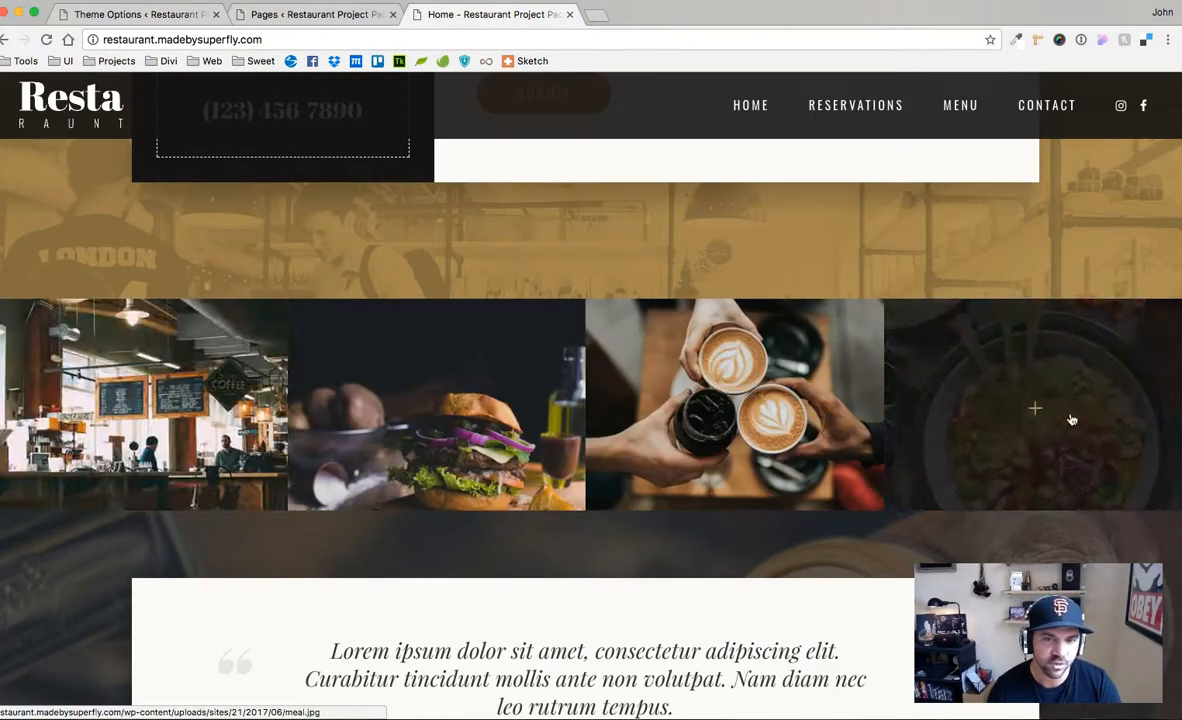
pyautogui.scroll(-3, 957, 448)
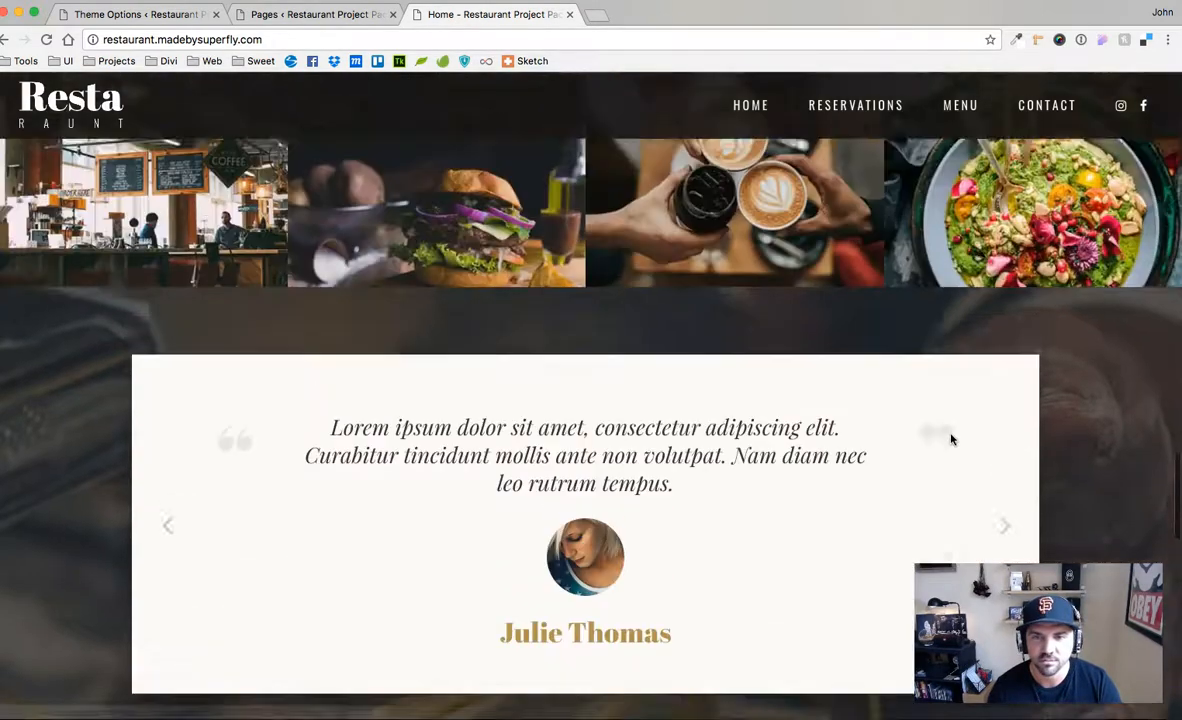
pyautogui.scroll(4, 621, 508)
pyautogui.scroll(-5, 720, 469)
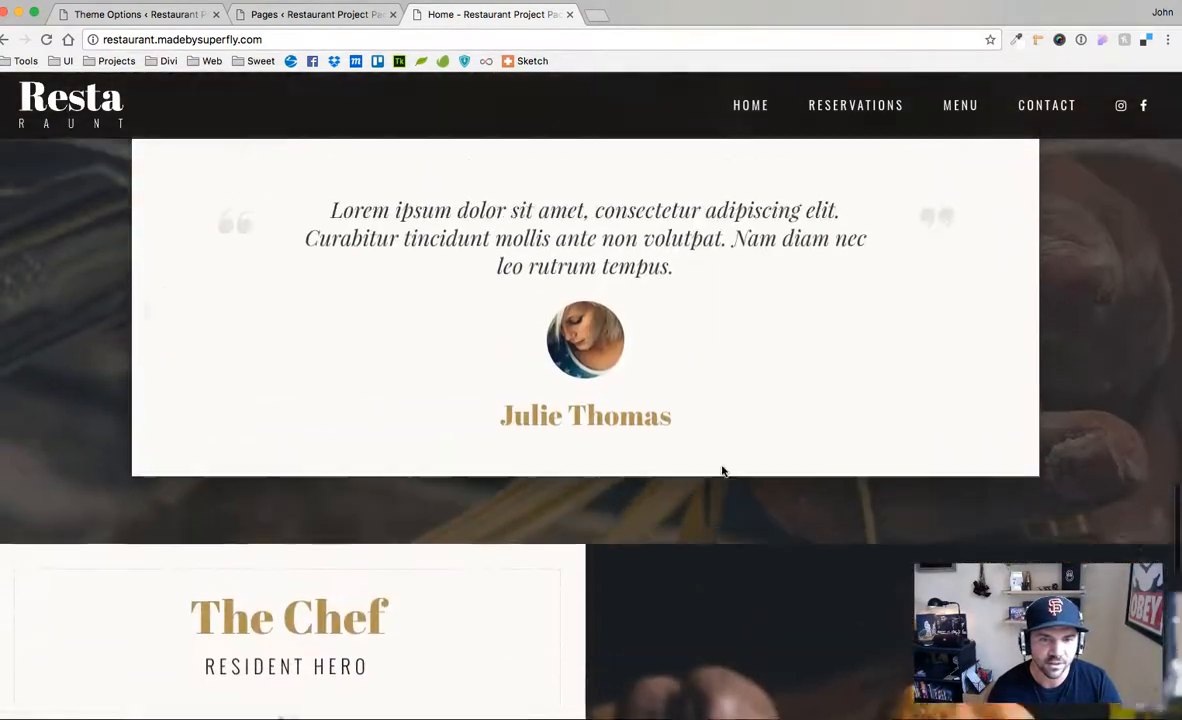
pyautogui.scroll(-5, 818, 496)
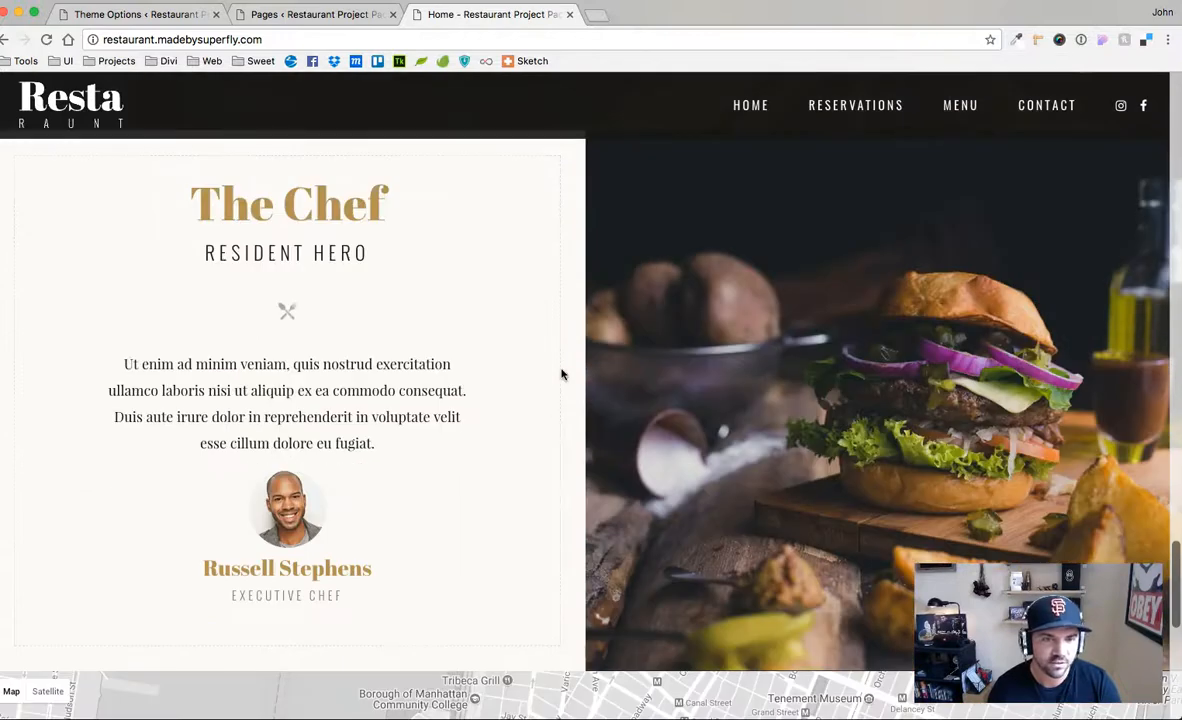
pyautogui.scroll(-2, 662, 397)
pyautogui.scroll(3, 707, 438)
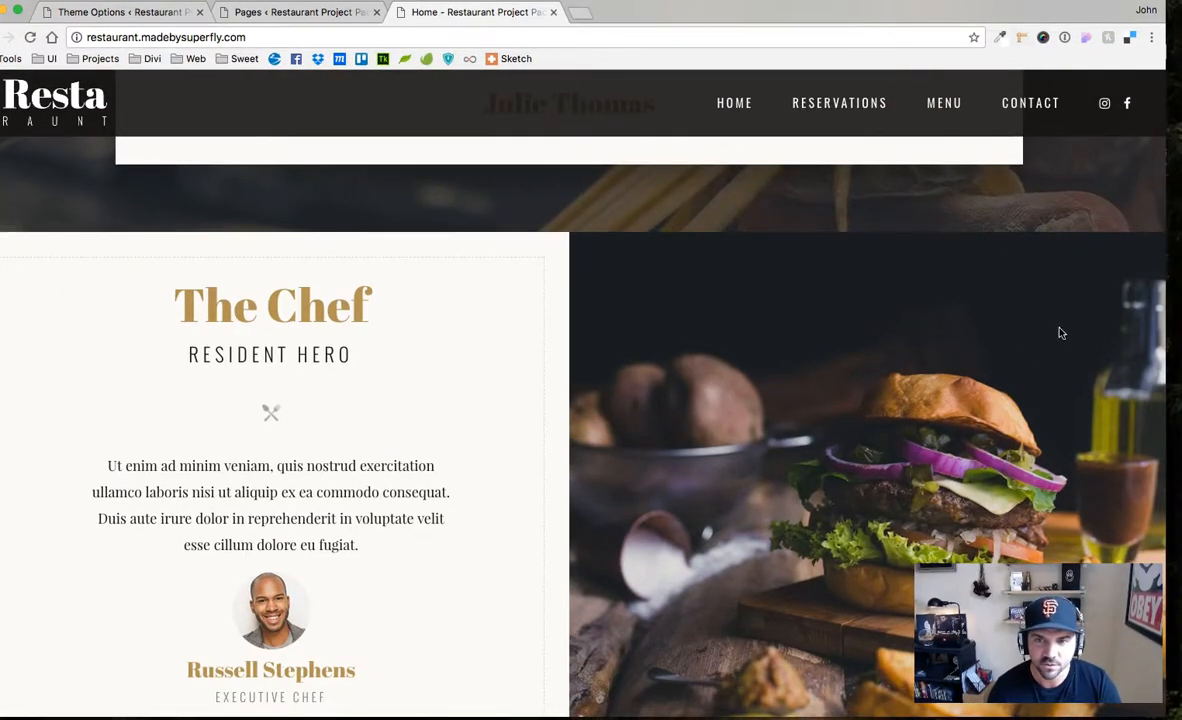
# Narrow the browser window to about 1180 px and inspect the chefColumn2 burger image column's styles in the developer tools
pyautogui.moveTo(1163, 316); pyautogui.dragTo(888, 316)
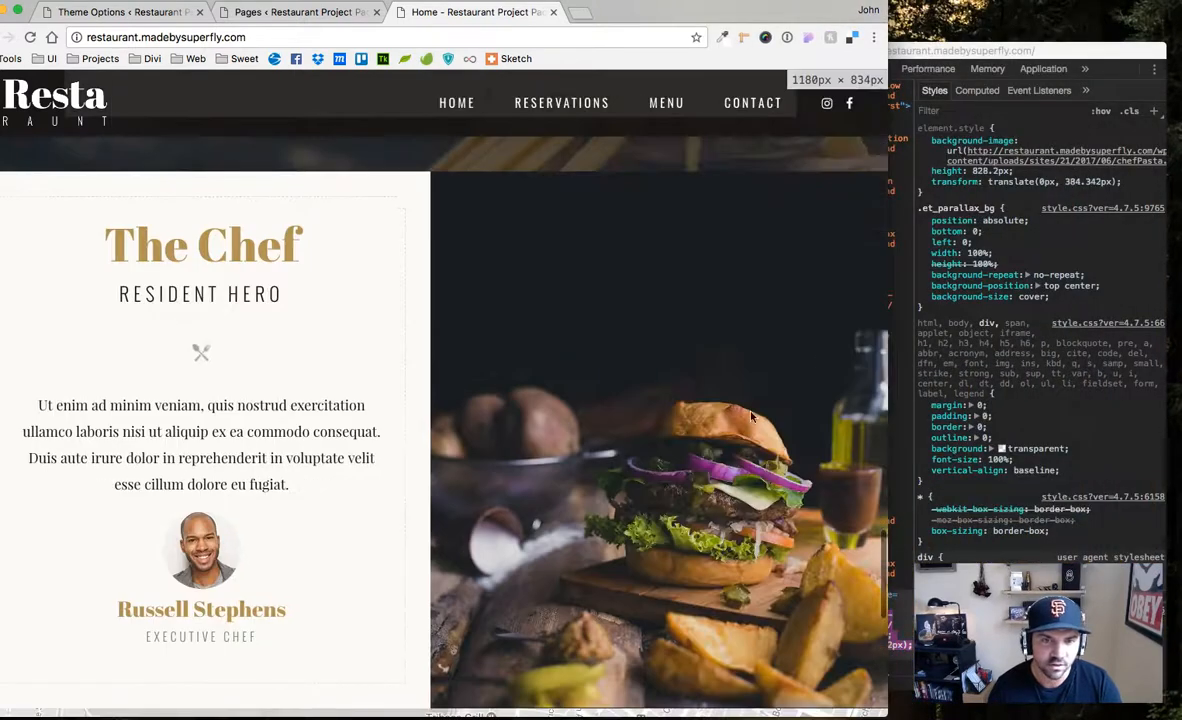
pyautogui.rightClick(659, 330)
pyautogui.click(690, 494)
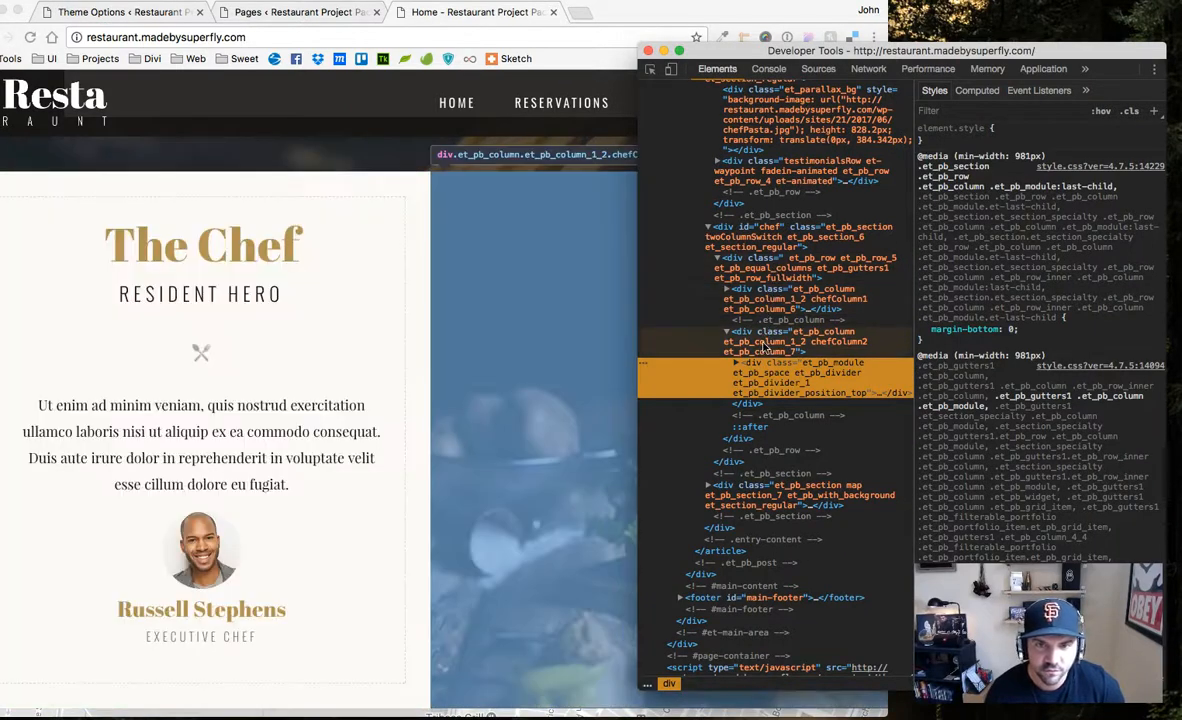
pyautogui.click(790, 338)
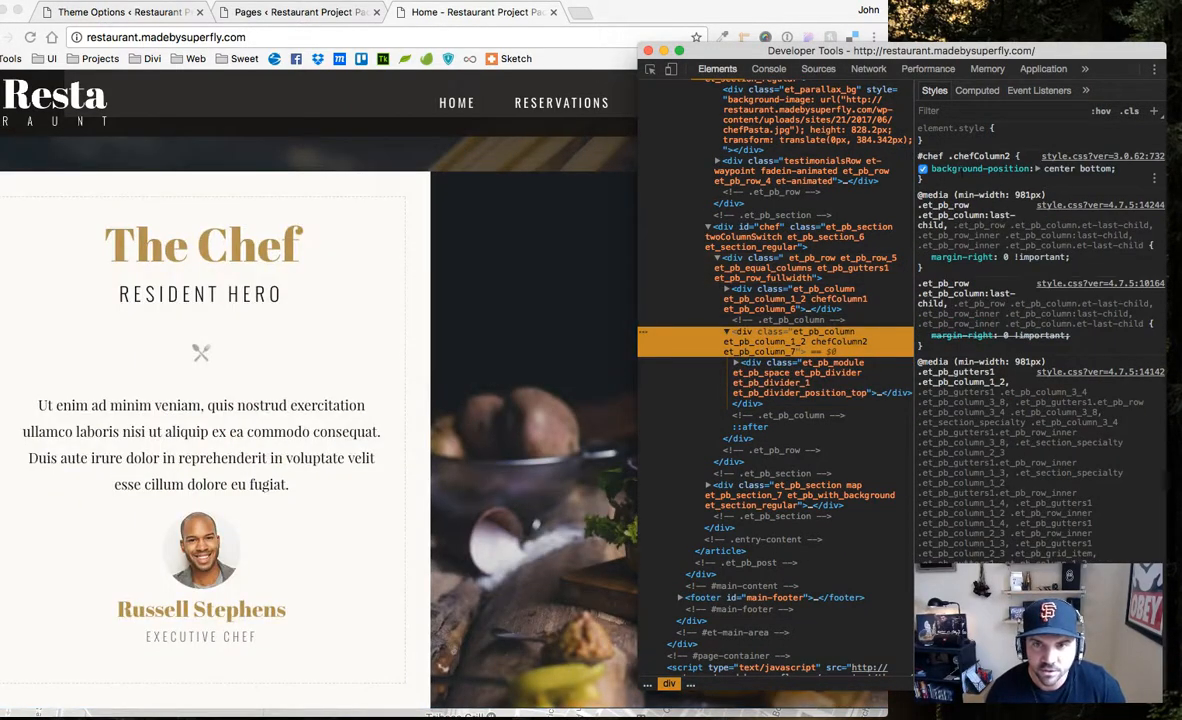
pyautogui.moveTo(1100, 58); pyautogui.dragTo(1116, 38)
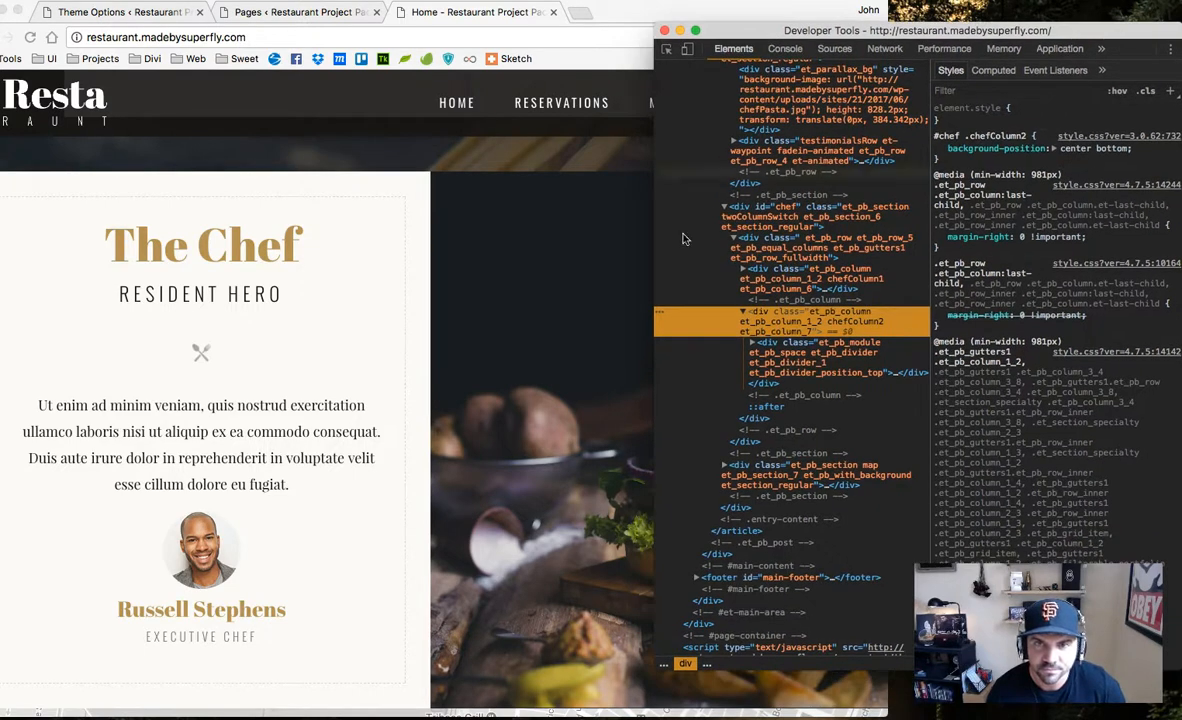
# Narrow the browser window to about 946 px and examine The Chef section's burger image and its max-width 980px styles
pyautogui.click(700, 352)
pyautogui.moveTo(888, 347); pyautogui.dragTo(706, 357)
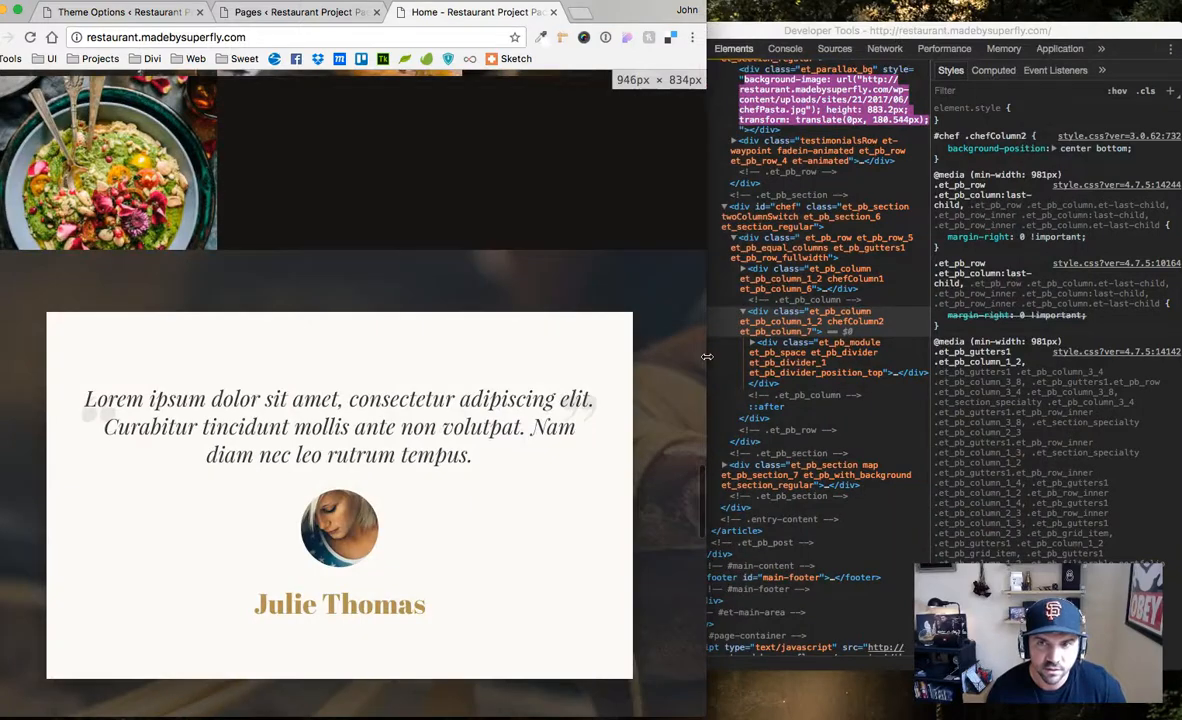
pyautogui.scroll(-6, 540, 265)
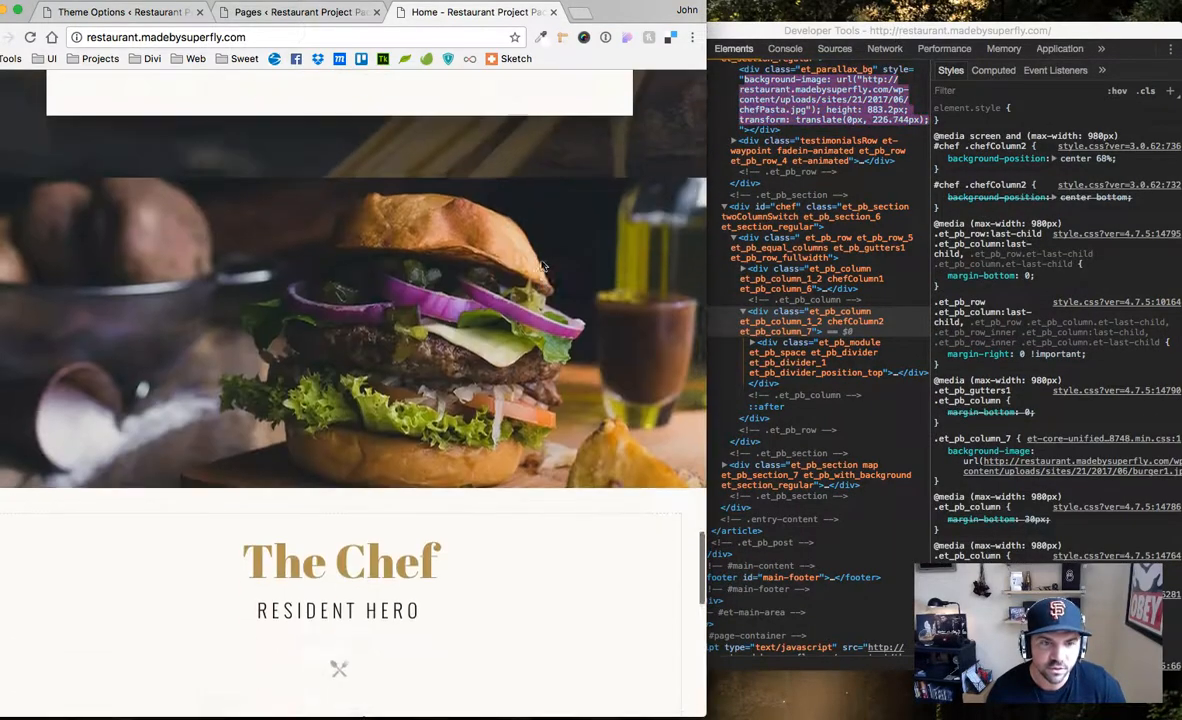
pyautogui.scroll(1, 602, 224)
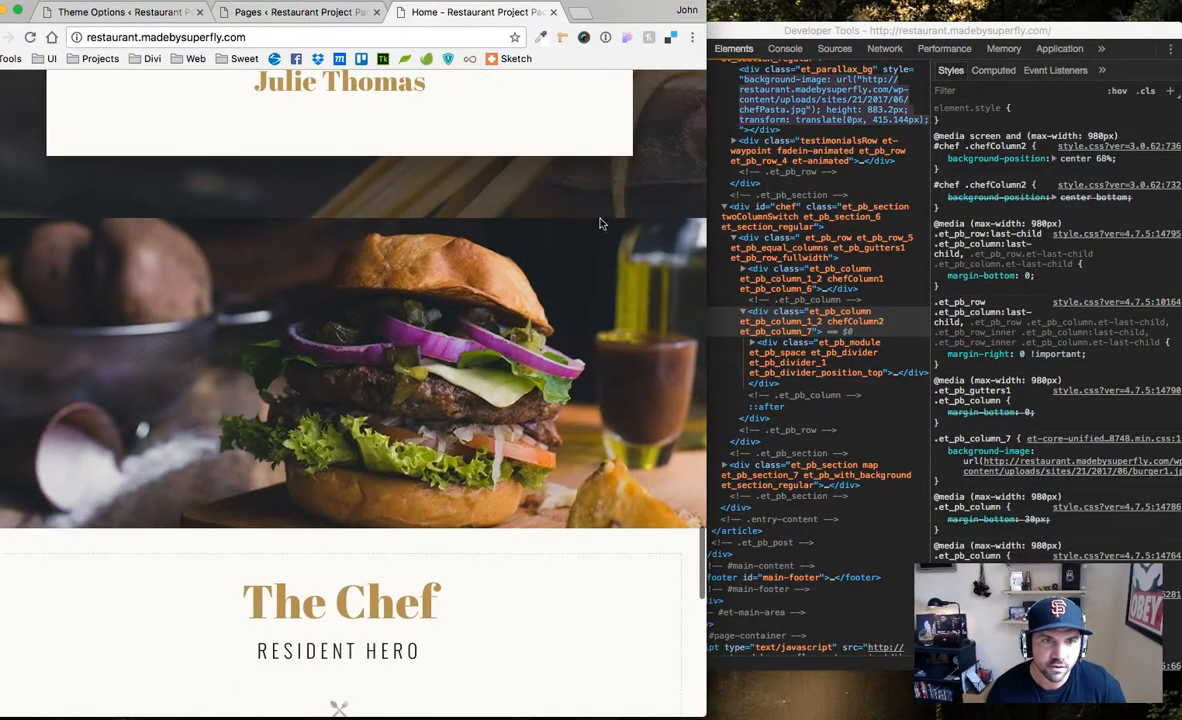
# Try a background-position of center bottom for #chef .chefColumn2 in the max-width 980px rule
pyautogui.click(1105, 163)
pyautogui.click(1100, 158)
pyautogui.press('Up')
pyautogui.press('Up')
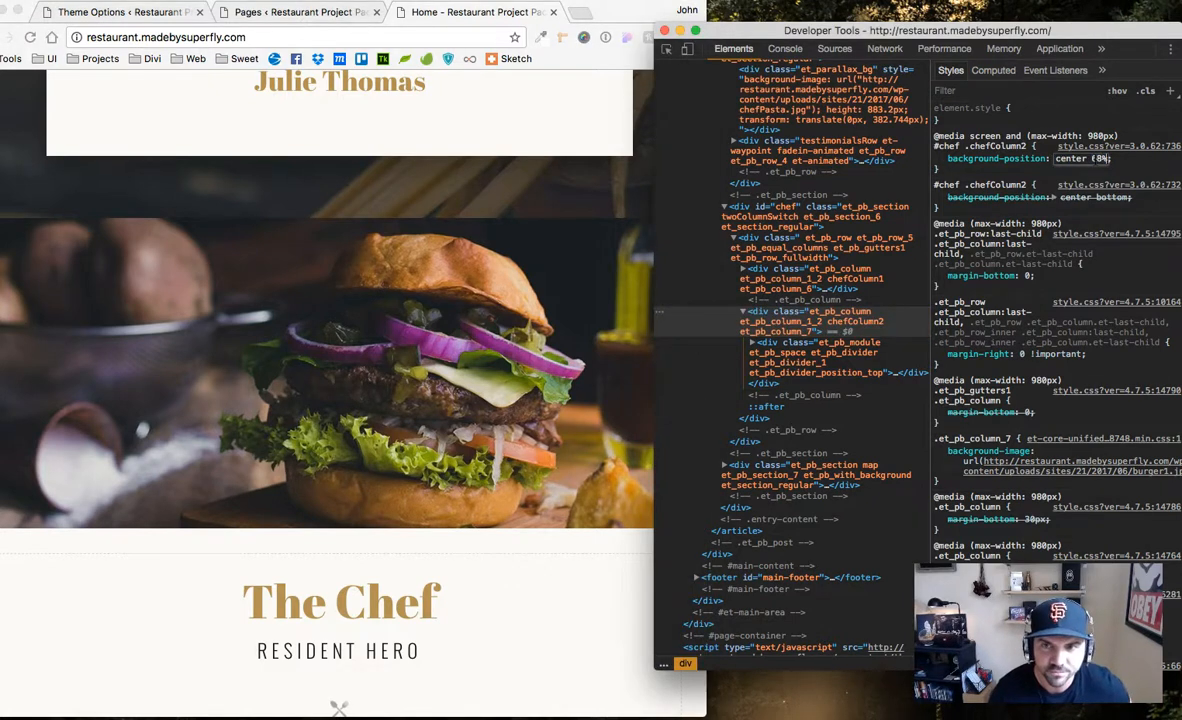
pyautogui.press('BackSpace')
pyautogui.press('BackSpace')
pyautogui.write('tom')
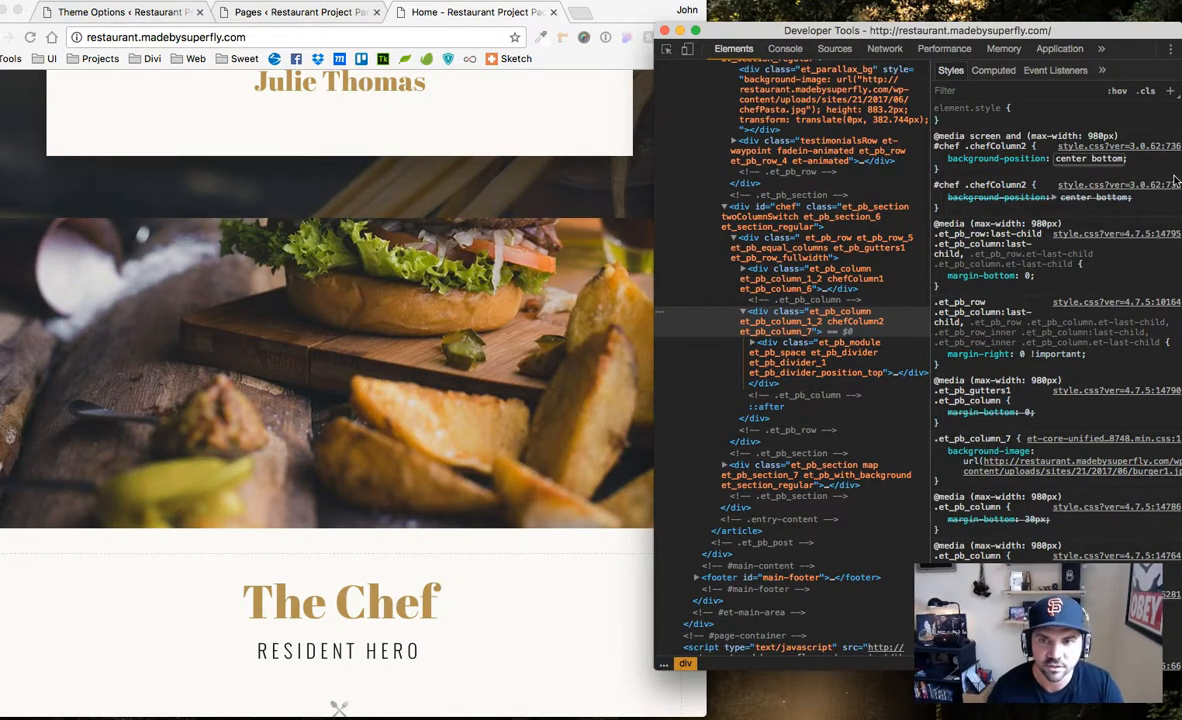
# Set the background-position in the max-width 980px #chef .chefColumn2 rule back to center 68%
pyautogui.press('BackSpace')
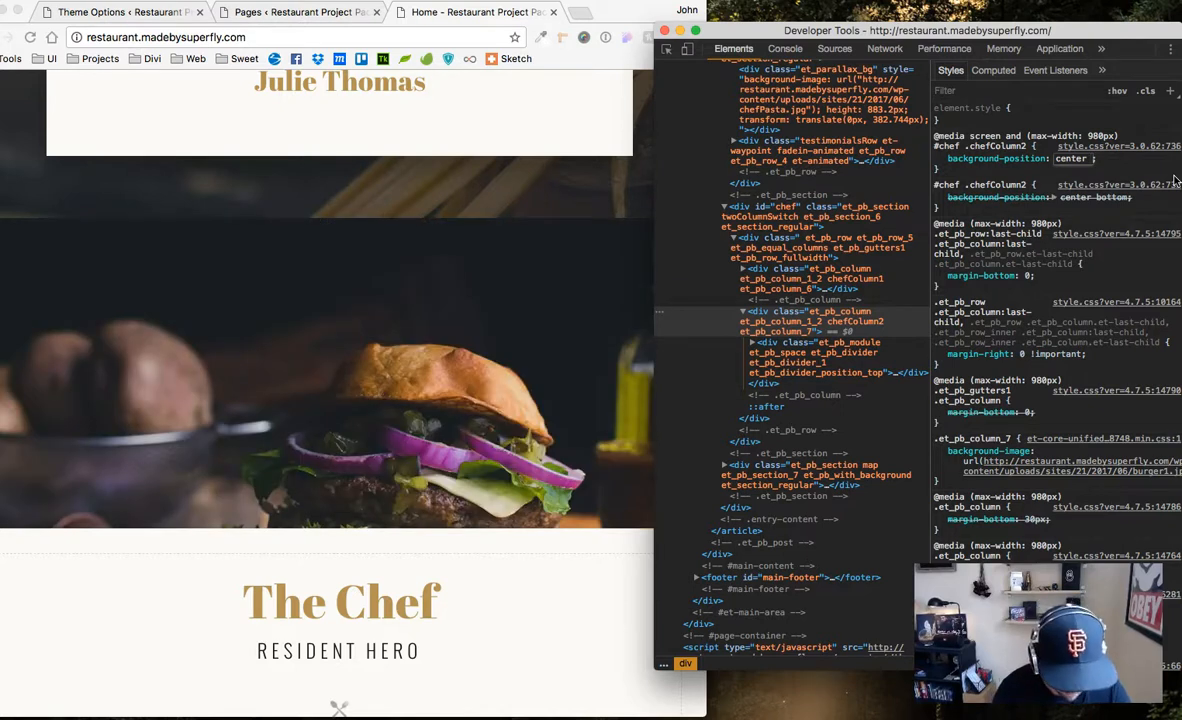
pyautogui.write('68%')
pyautogui.click(555, 323)
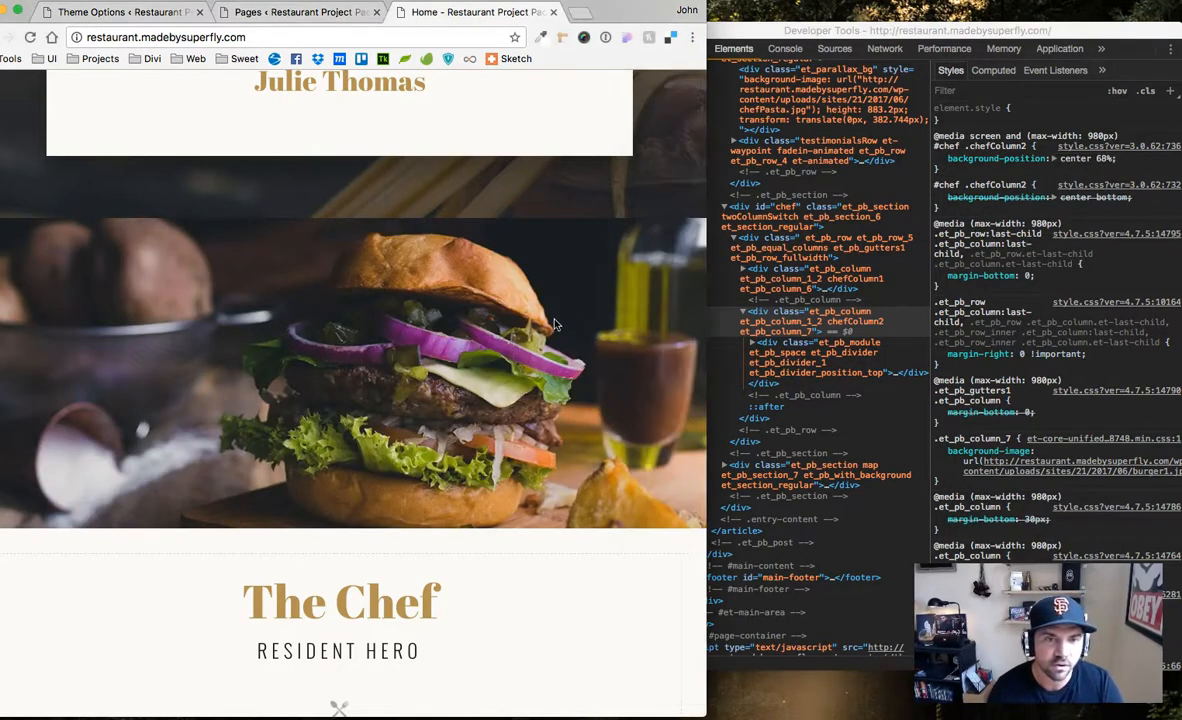
# Narrow the browser window to about 558 px and compare the burger image with the max-width 600px background-position disabled and enabled
pyautogui.moveTo(714, 323); pyautogui.dragTo(406, 330)
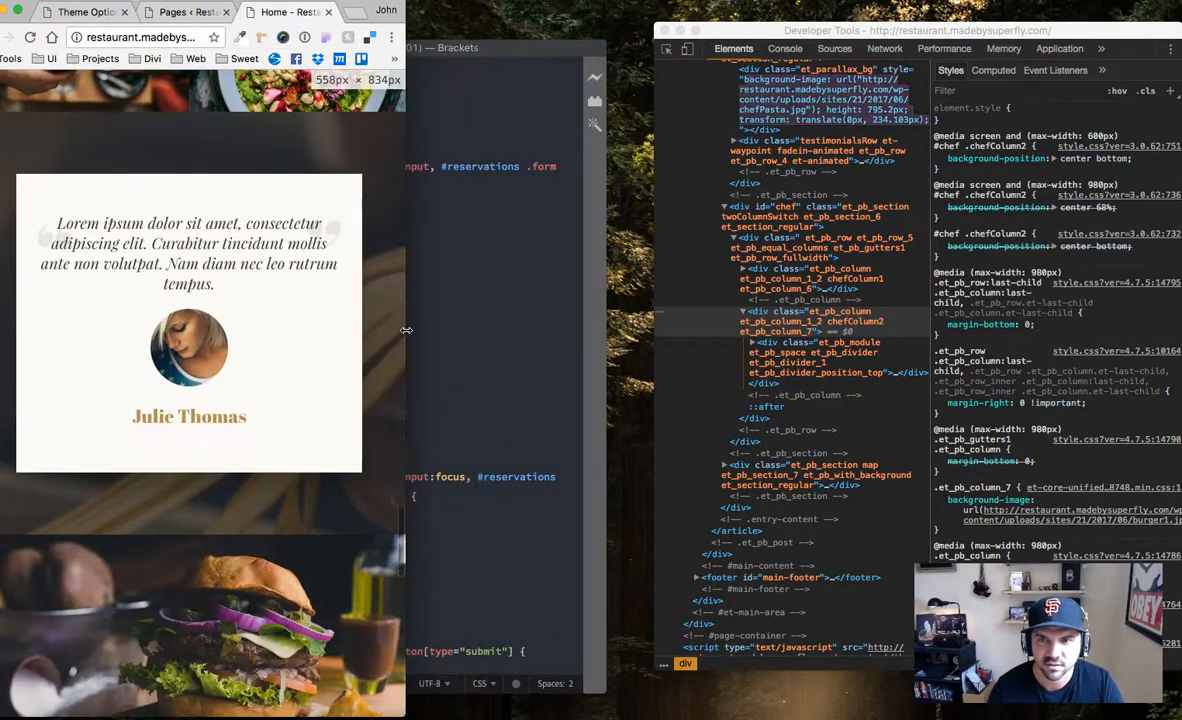
pyautogui.scroll(-3, 275, 354)
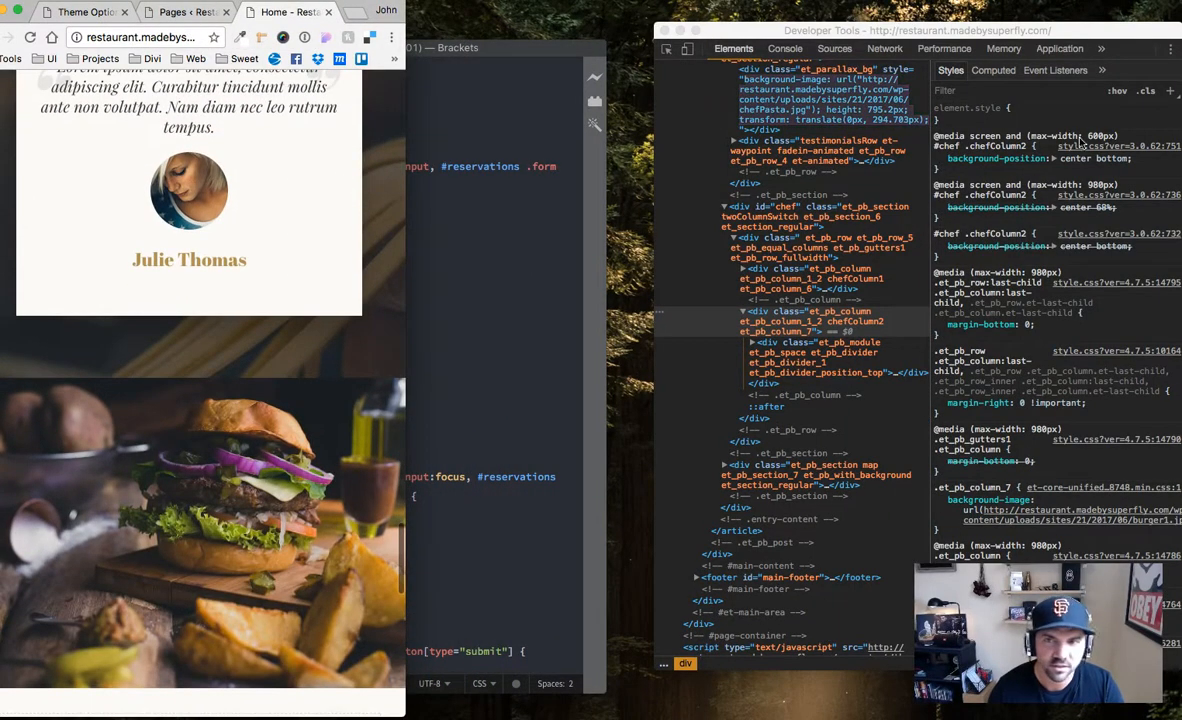
pyautogui.click(943, 165)
pyautogui.click(939, 160)
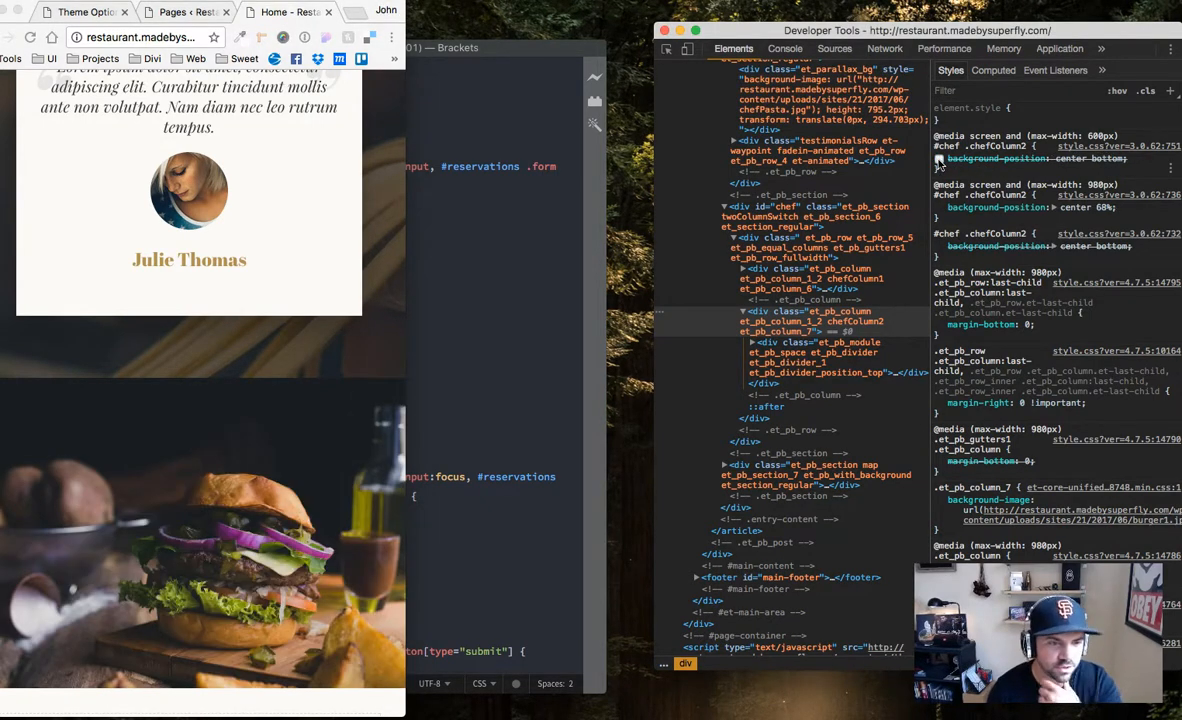
pyautogui.click(939, 160)
pyautogui.click(939, 160)
pyautogui.click(939, 160)
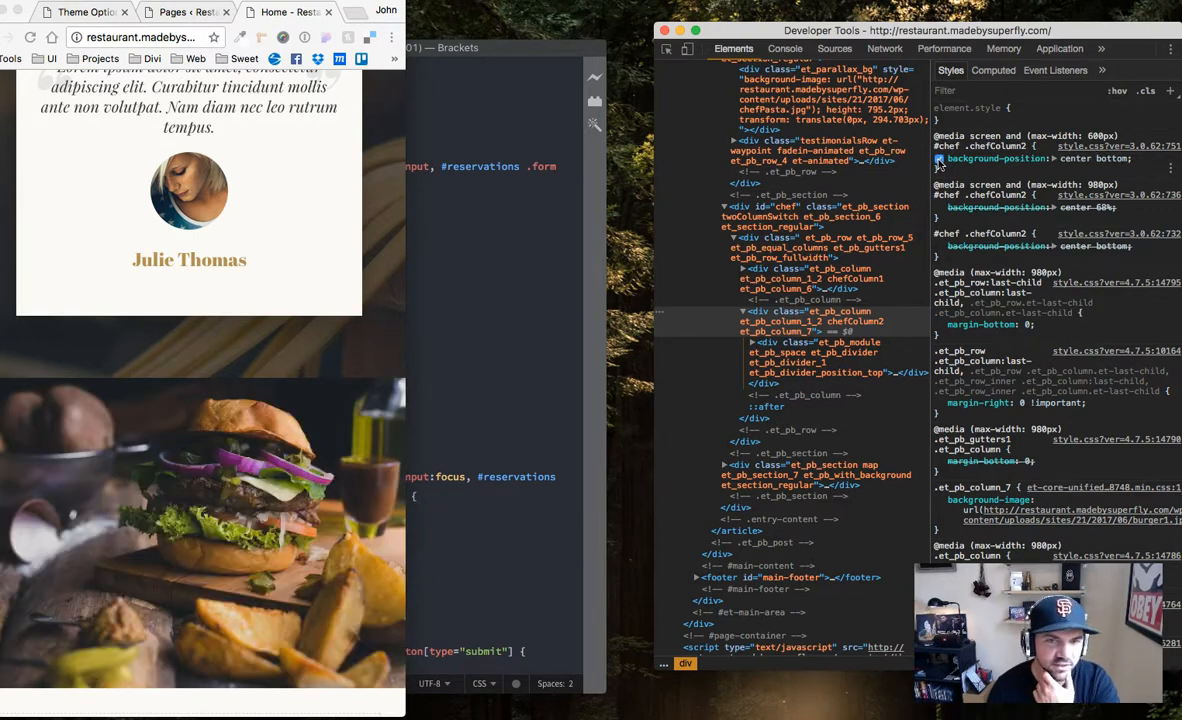
# Restore the browser window to full width and view the map and footer sections
pyautogui.click(397, 311)
pyautogui.moveTo(405, 305); pyautogui.dragTo(1050, 306)
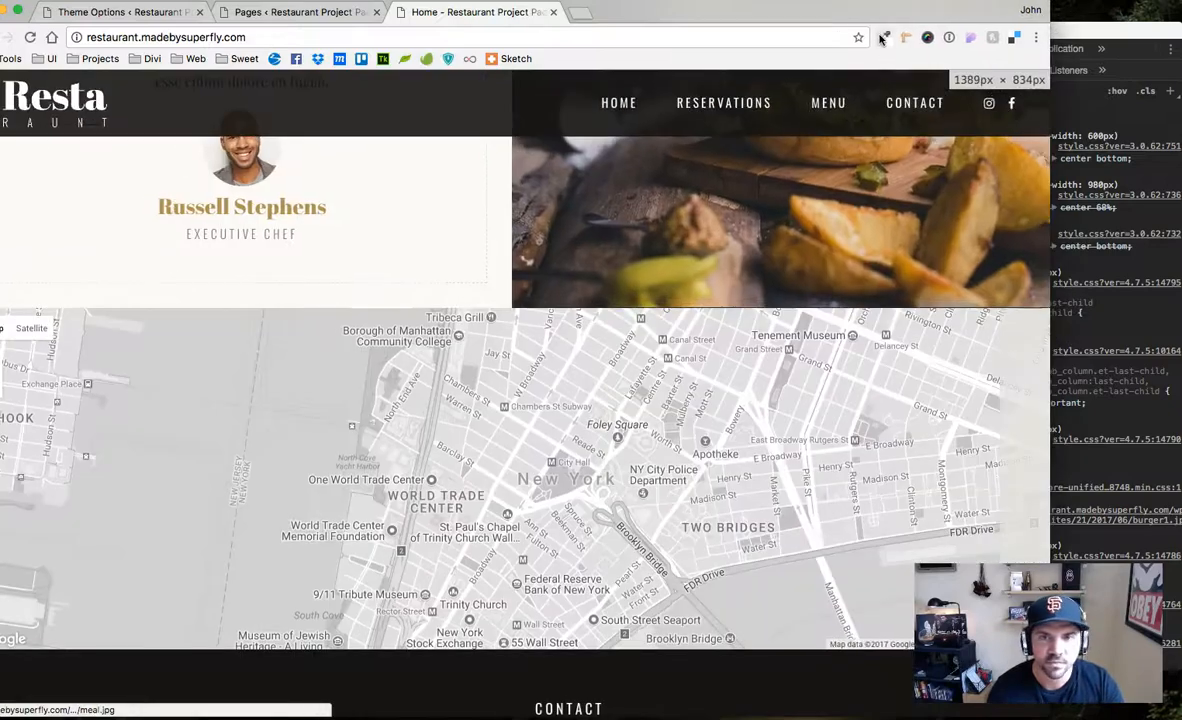
pyautogui.moveTo(839, 8); pyautogui.dragTo(864, 15)
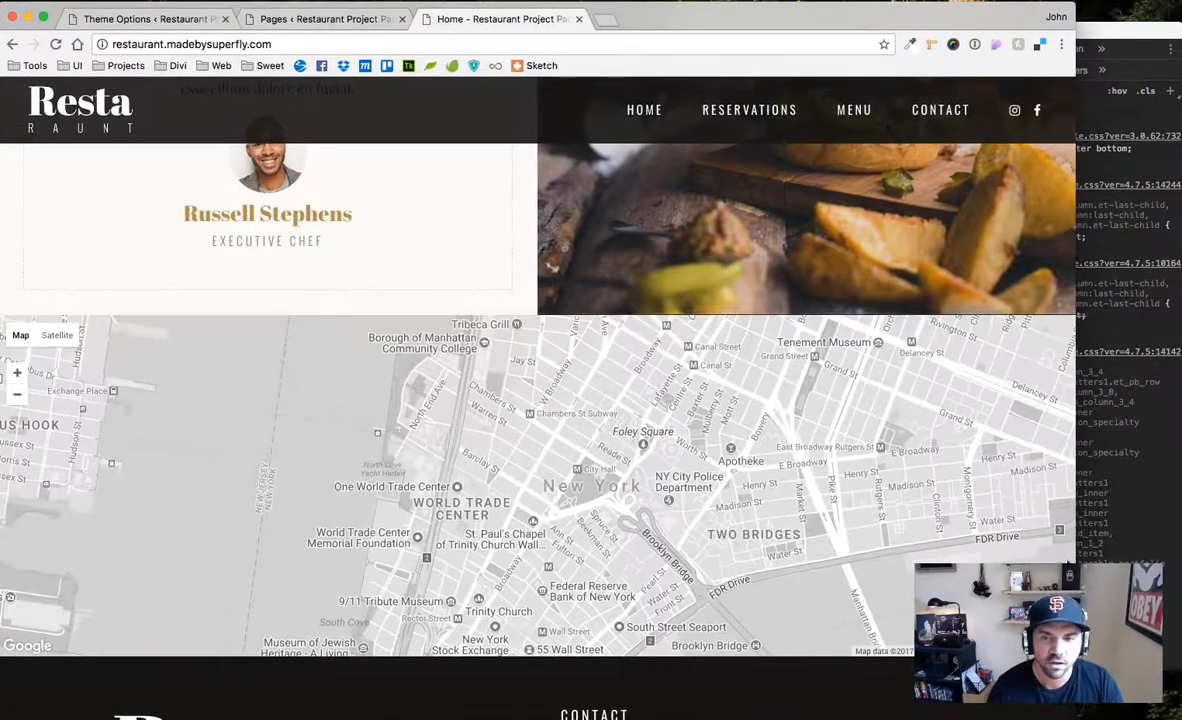
pyautogui.moveTo(1077, 487); pyautogui.dragTo(1177, 487)
pyautogui.scroll(-5, 530, 477)
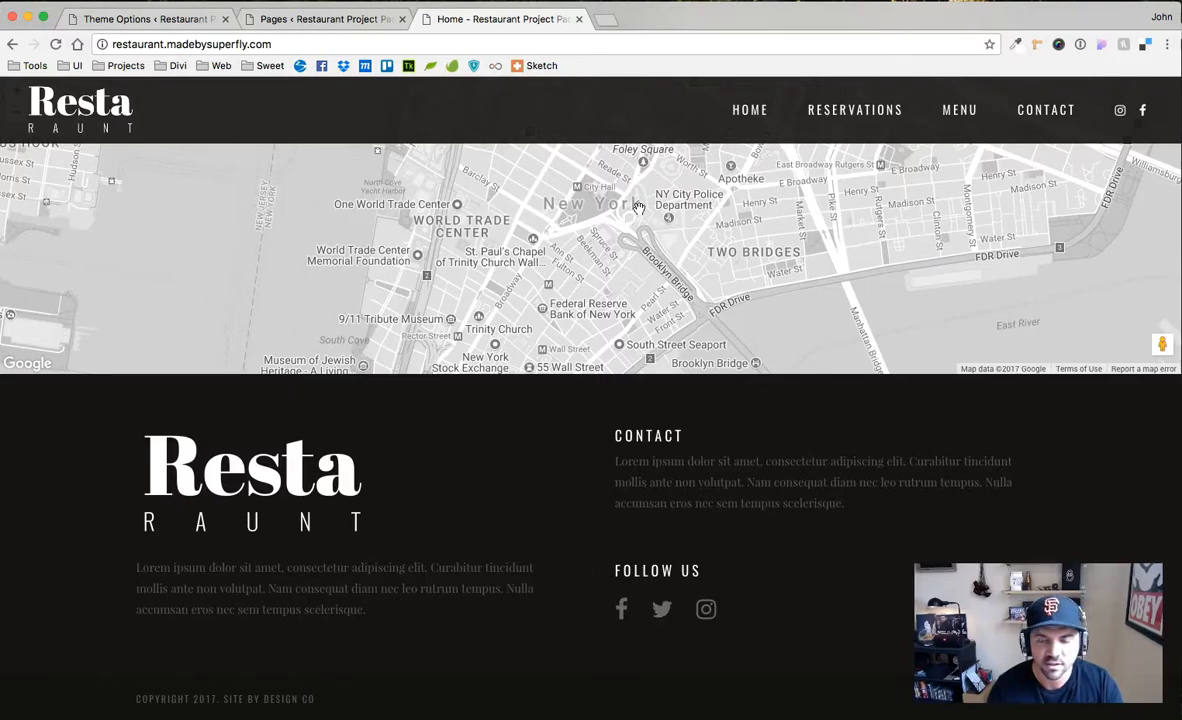
# Open the site's Contact page and review its header, Find Us and Contact form, and Reservations section
pyautogui.scroll(15, 638, 207)
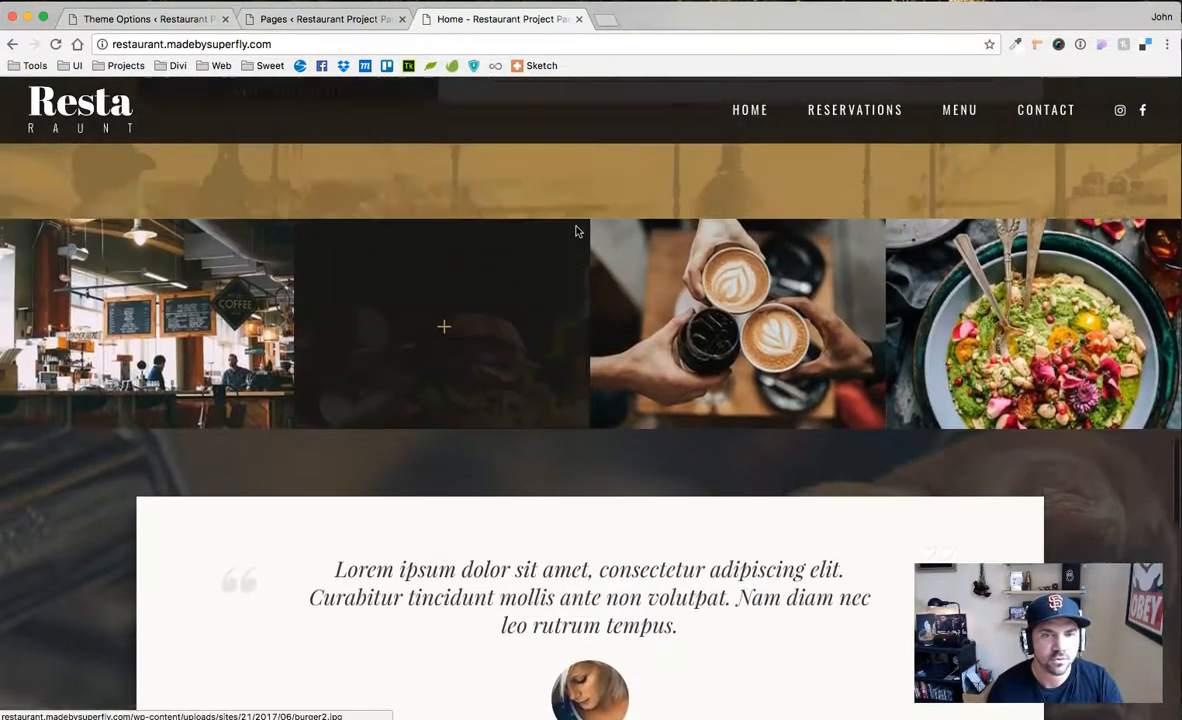
pyautogui.scroll(15, 576, 231)
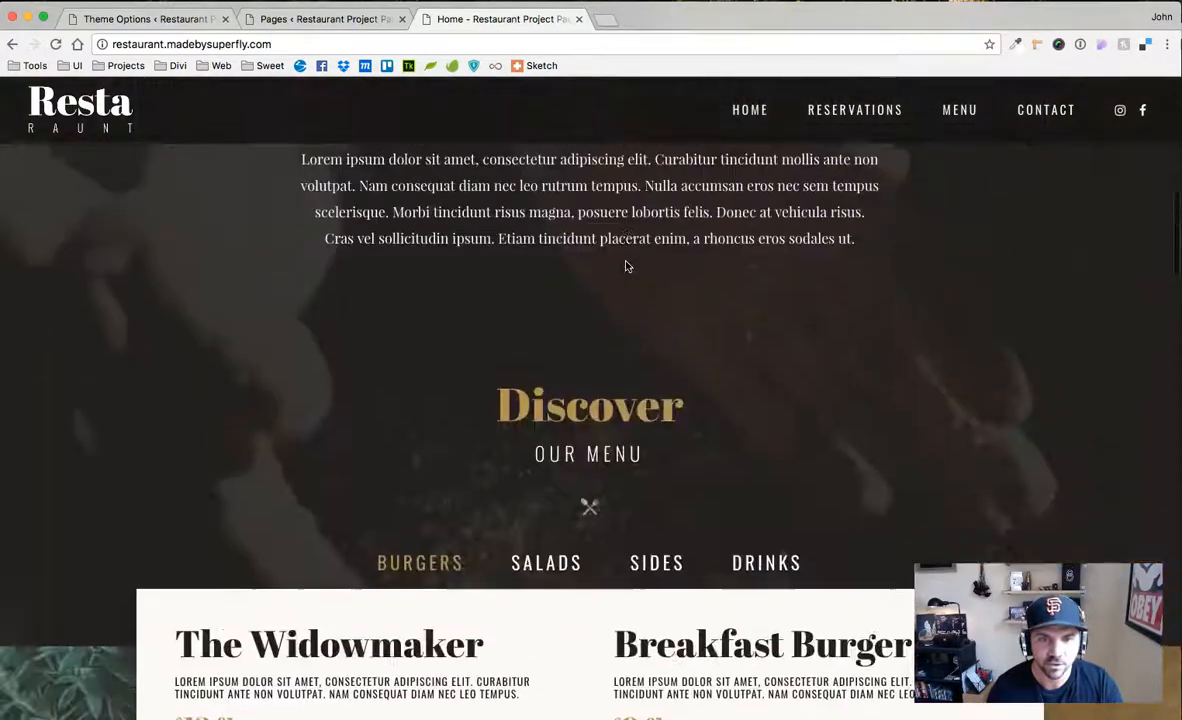
pyautogui.scroll(10, 627, 266)
pyautogui.click(1018, 123)
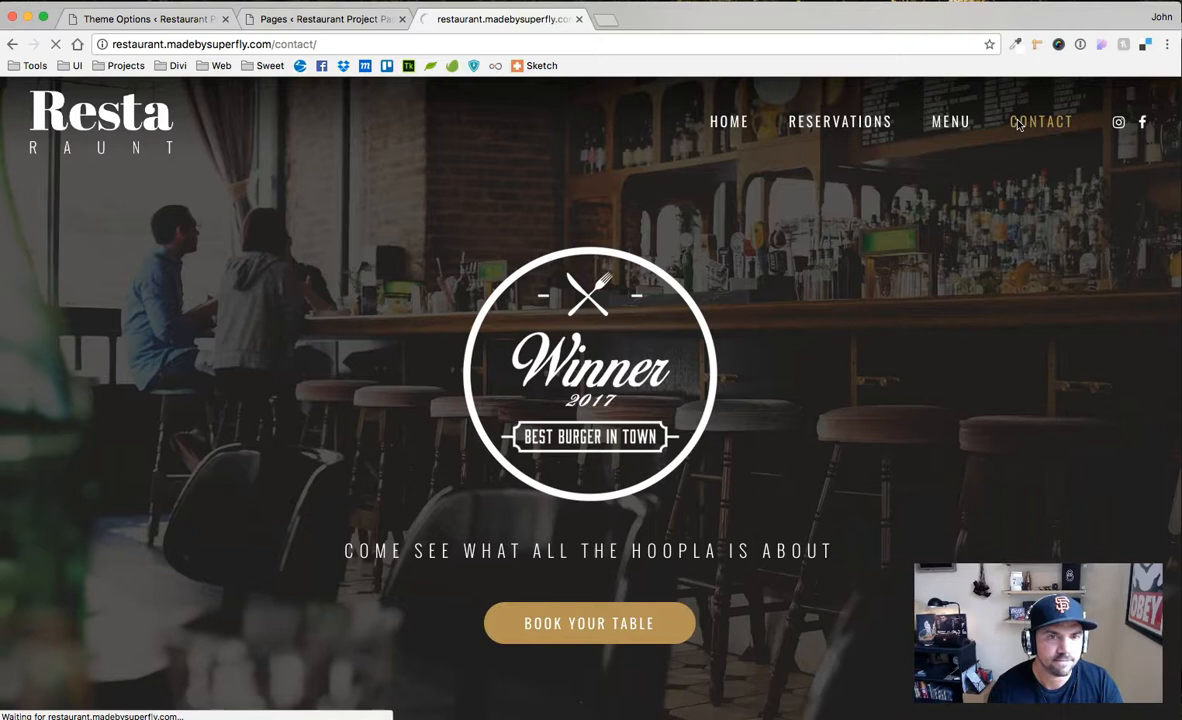
pyautogui.scroll(-3, 766, 315)
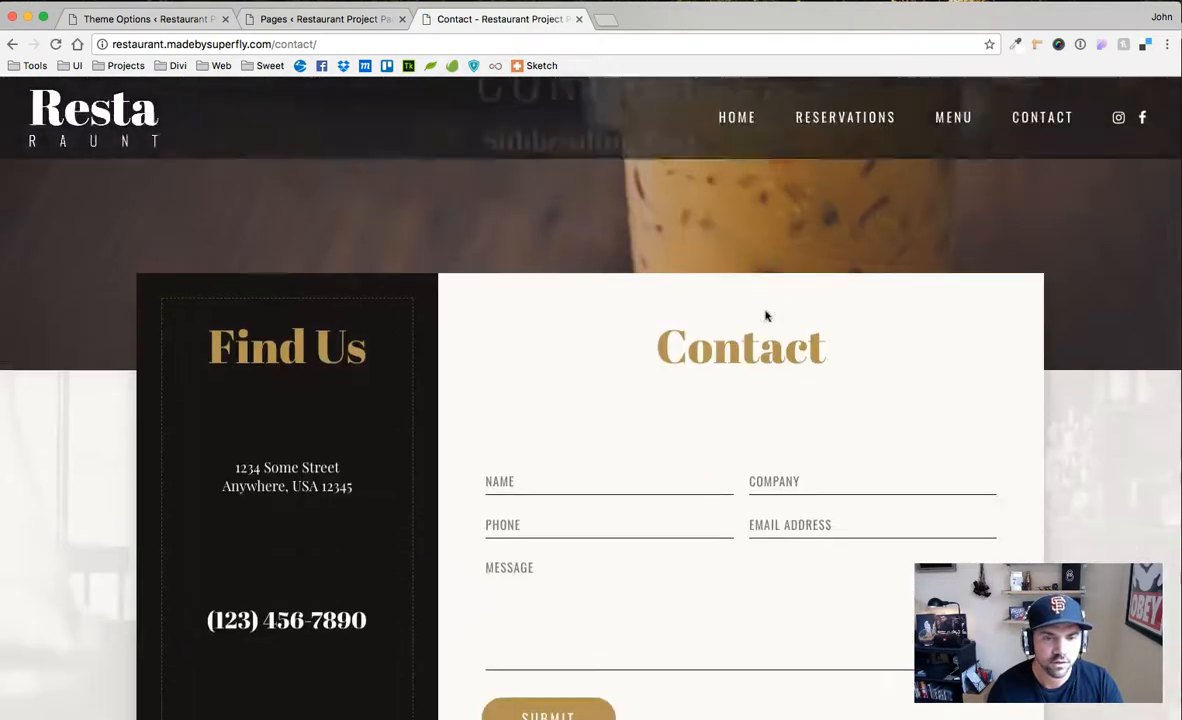
pyautogui.scroll(-4, 766, 316)
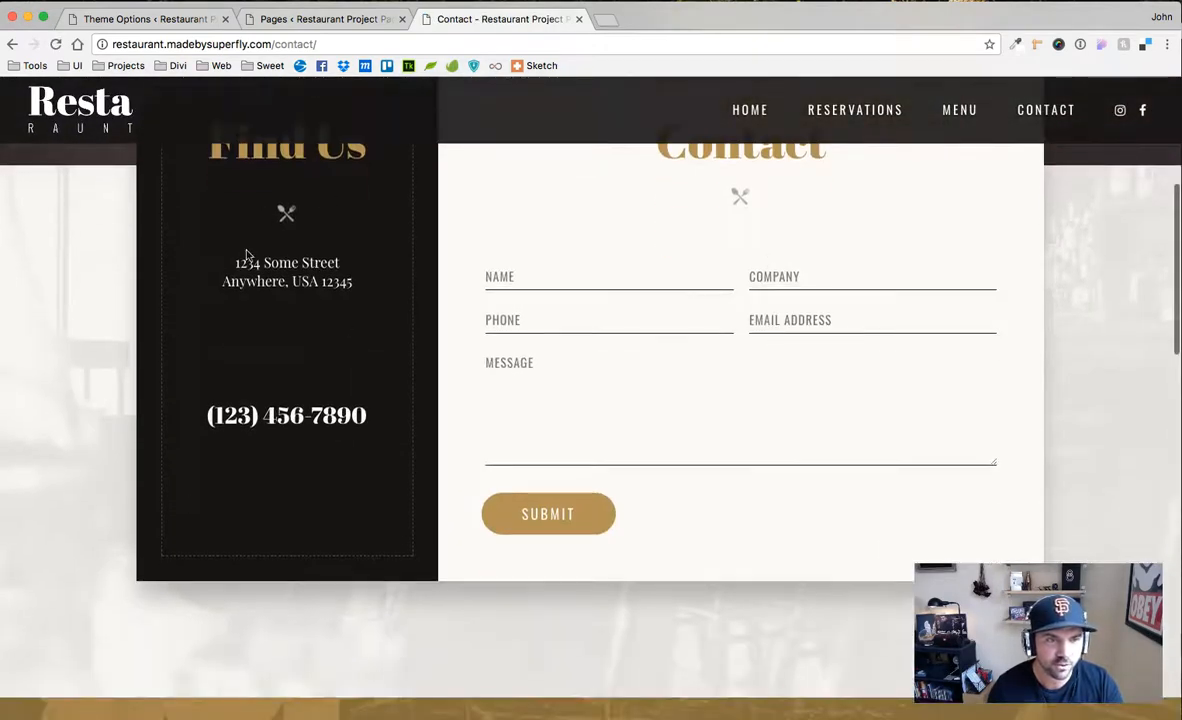
pyautogui.scroll(3, 247, 255)
pyautogui.scroll(-10, 406, 435)
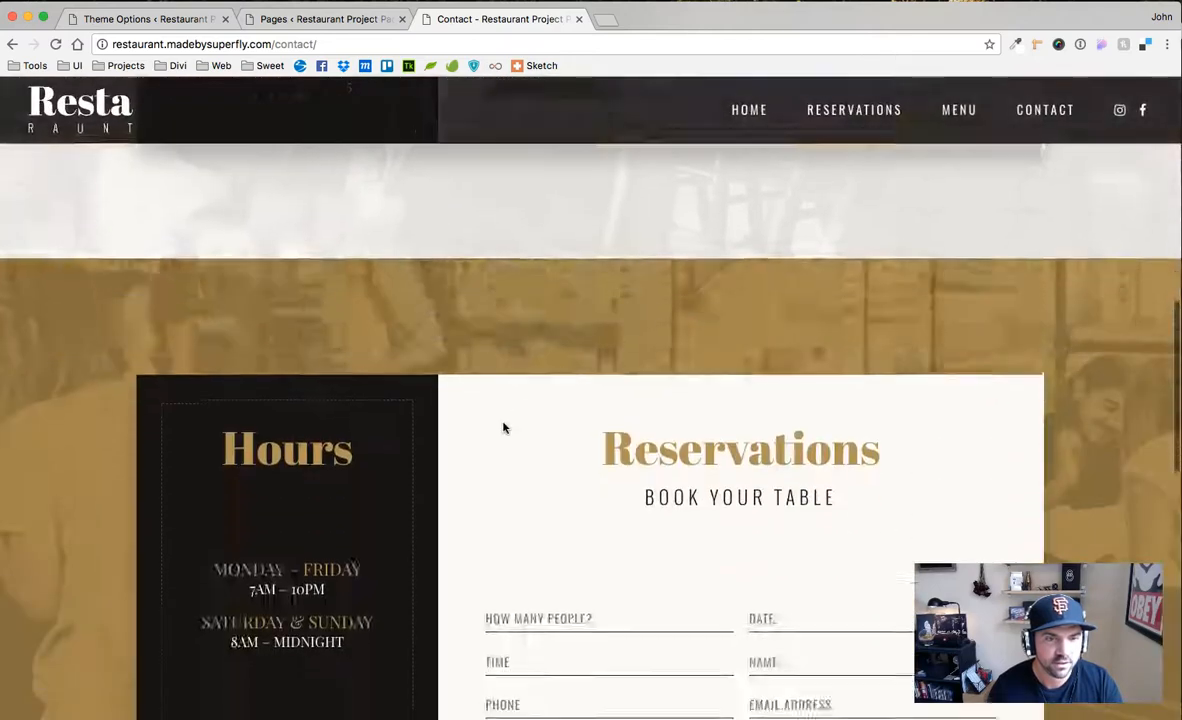
pyautogui.scroll(-4, 501, 426)
pyautogui.scroll(12, 501, 427)
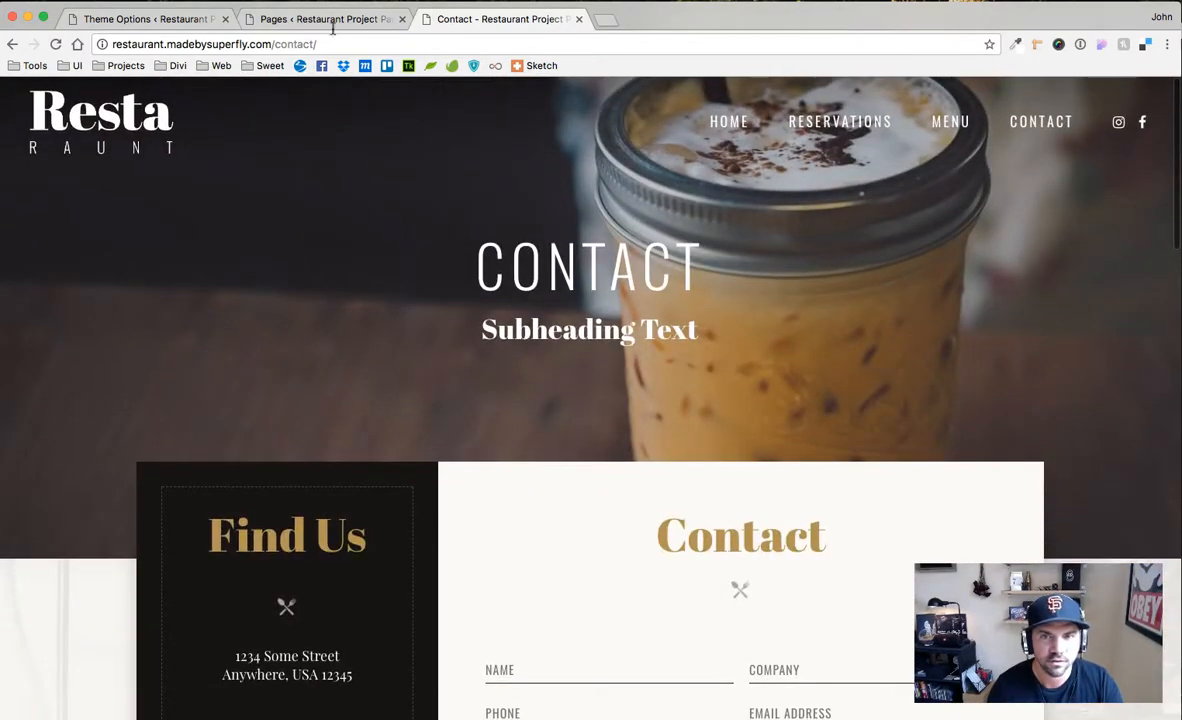
# Load the site's test-post address and highlight the blockquote text in the post
pyautogui.doubleClick(291, 44)
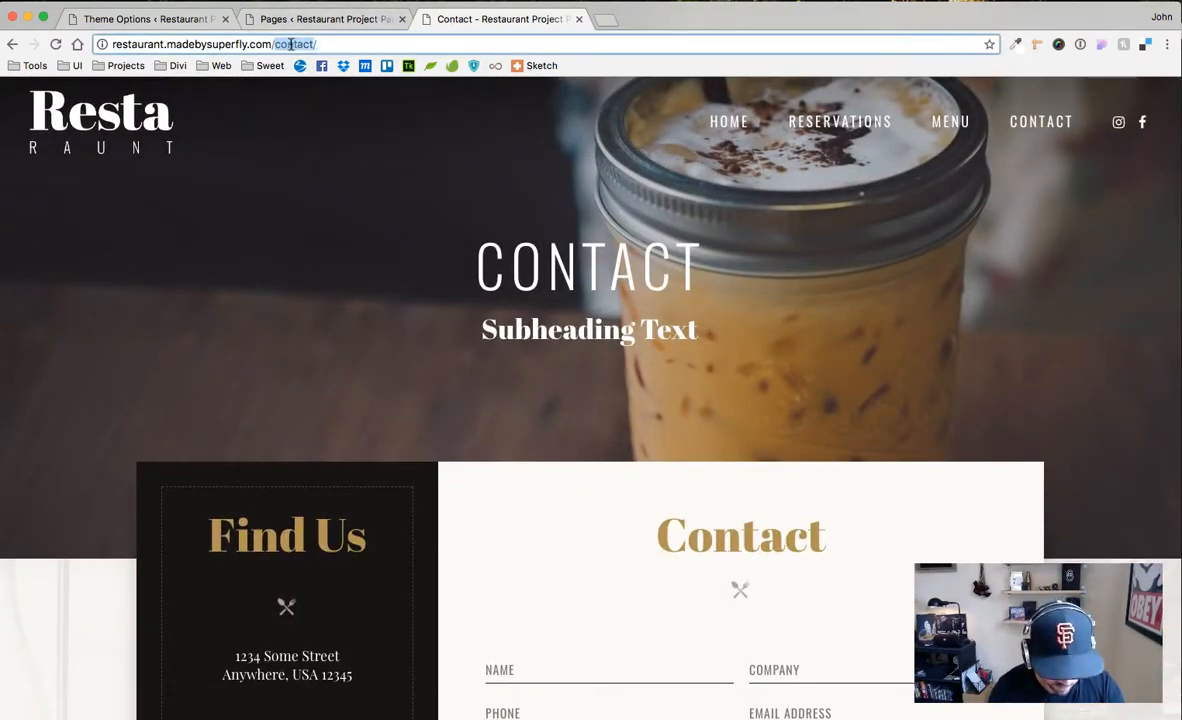
pyautogui.write('test-post')
pyautogui.press('Return')
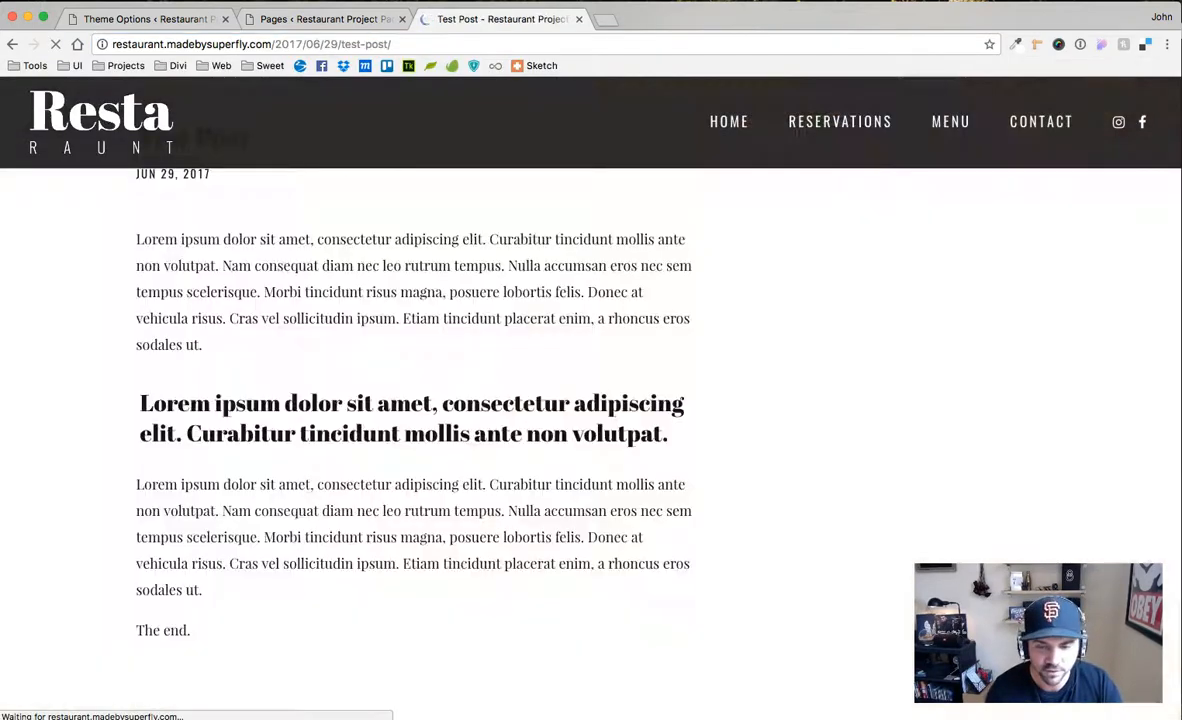
pyautogui.moveTo(140, 494); pyautogui.dragTo(668, 526)
pyautogui.click(496, 505)
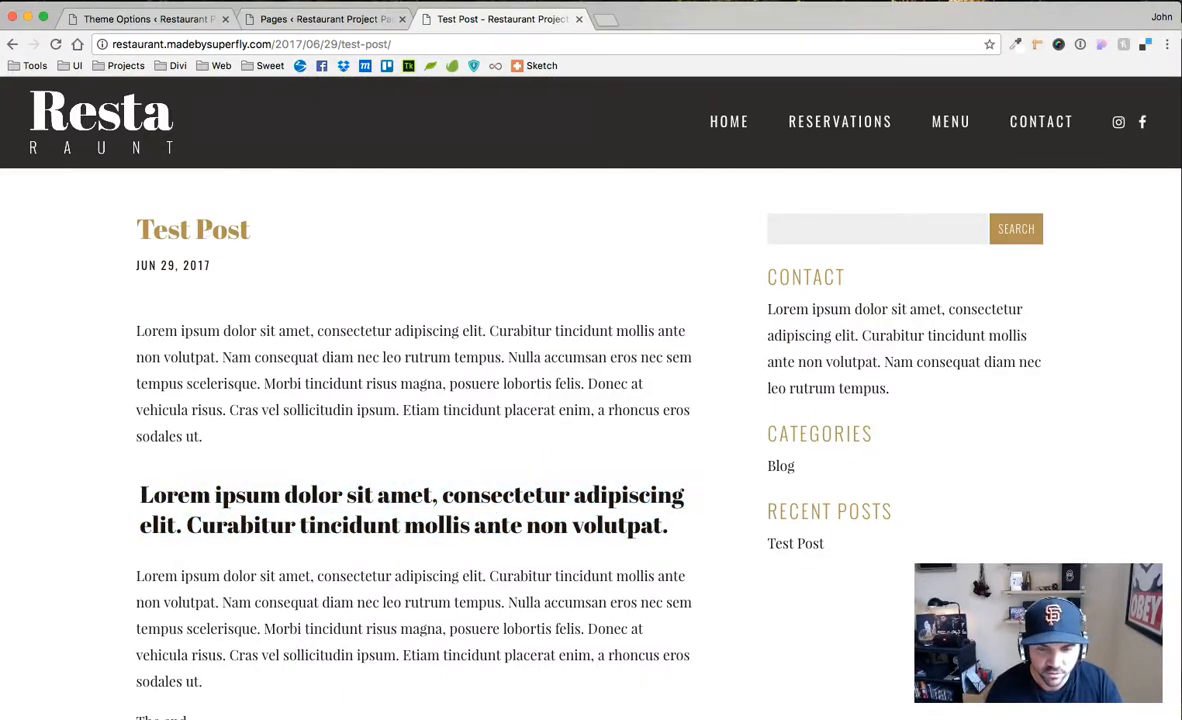
# Bring up the style.css editor beside the post, inspect the Test Post title's styles, and close the developer tools
pyautogui.press('super+Tab')
pyautogui.moveTo(500, 50); pyautogui.dragTo(1016, 48)
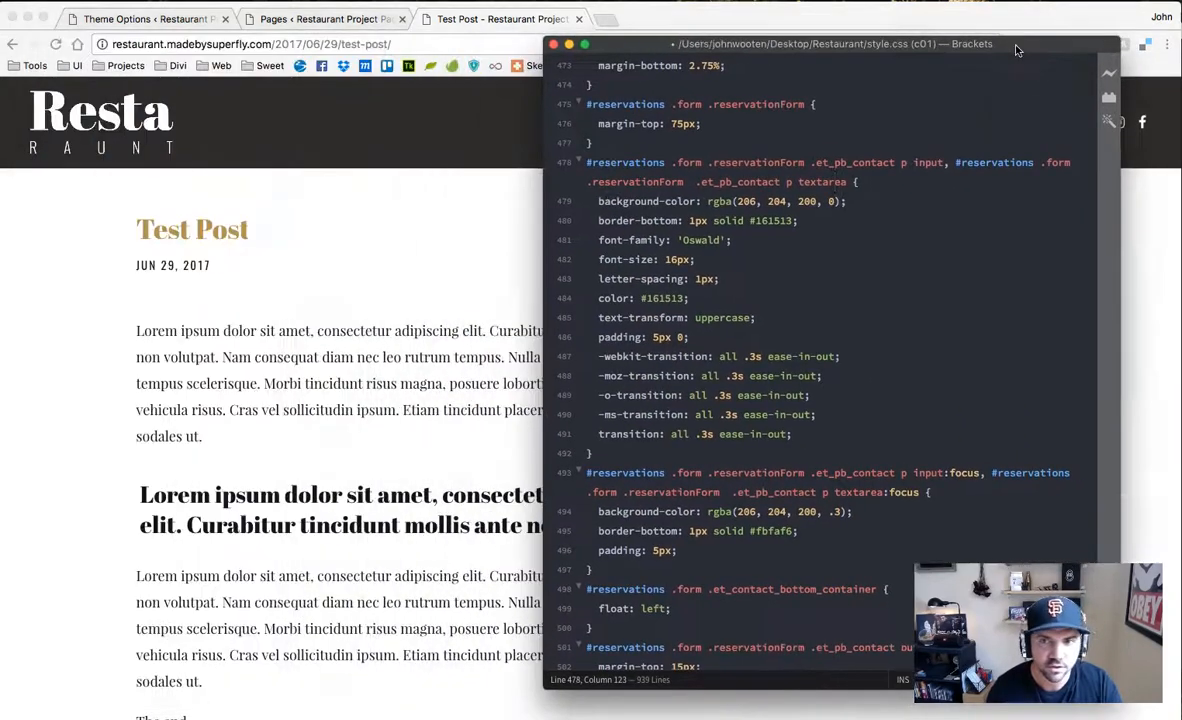
pyautogui.rightClick(238, 232)
pyautogui.click(311, 344)
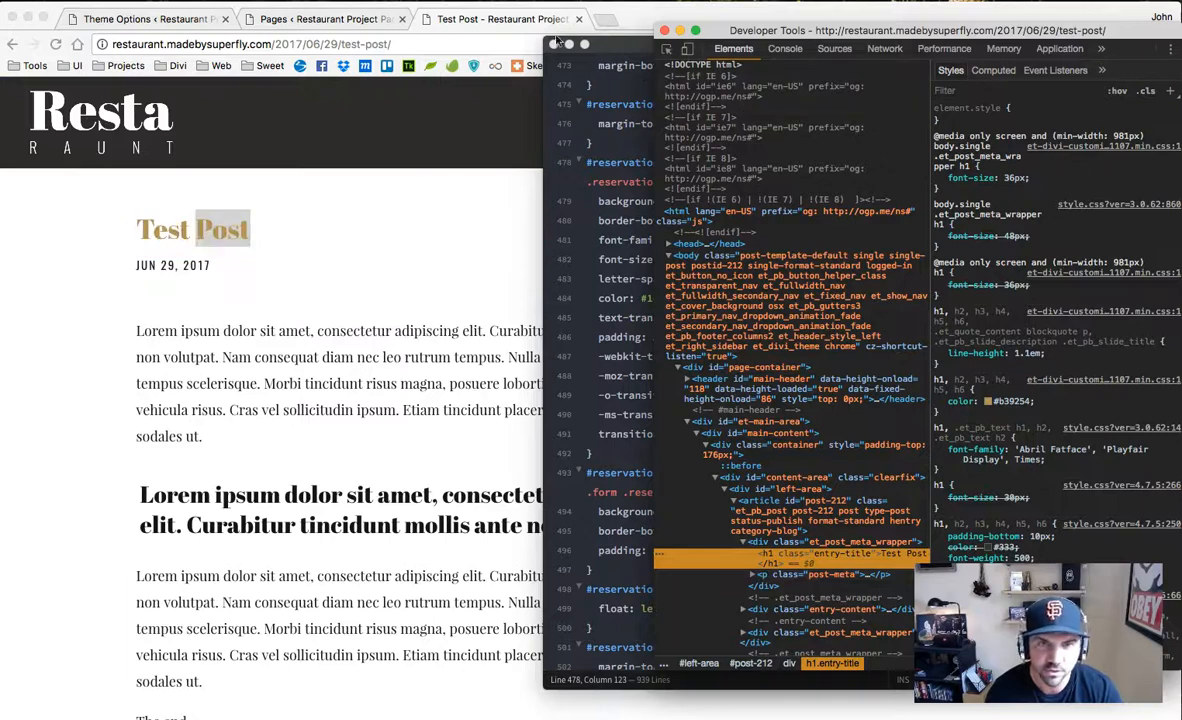
pyautogui.click(664, 30)
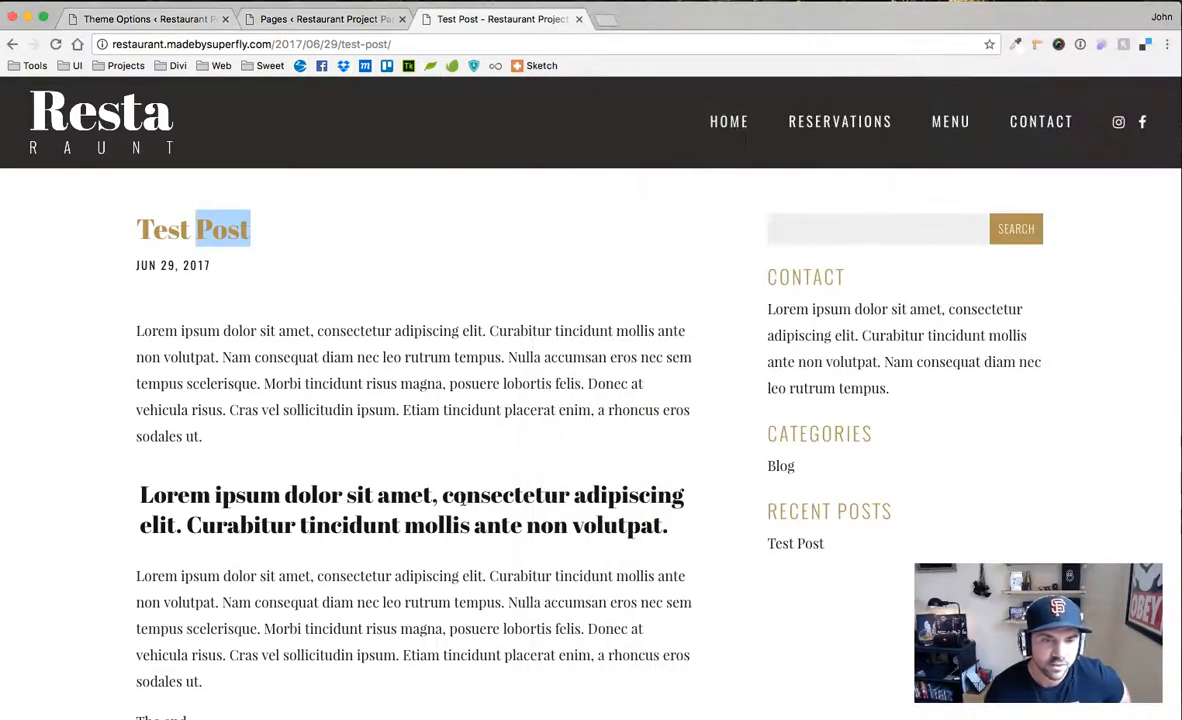
# Inspect the post's quoted text and select its blockquote element in the developer tools to examine its styles
pyautogui.rightClick(478, 494)
pyautogui.click(541, 602)
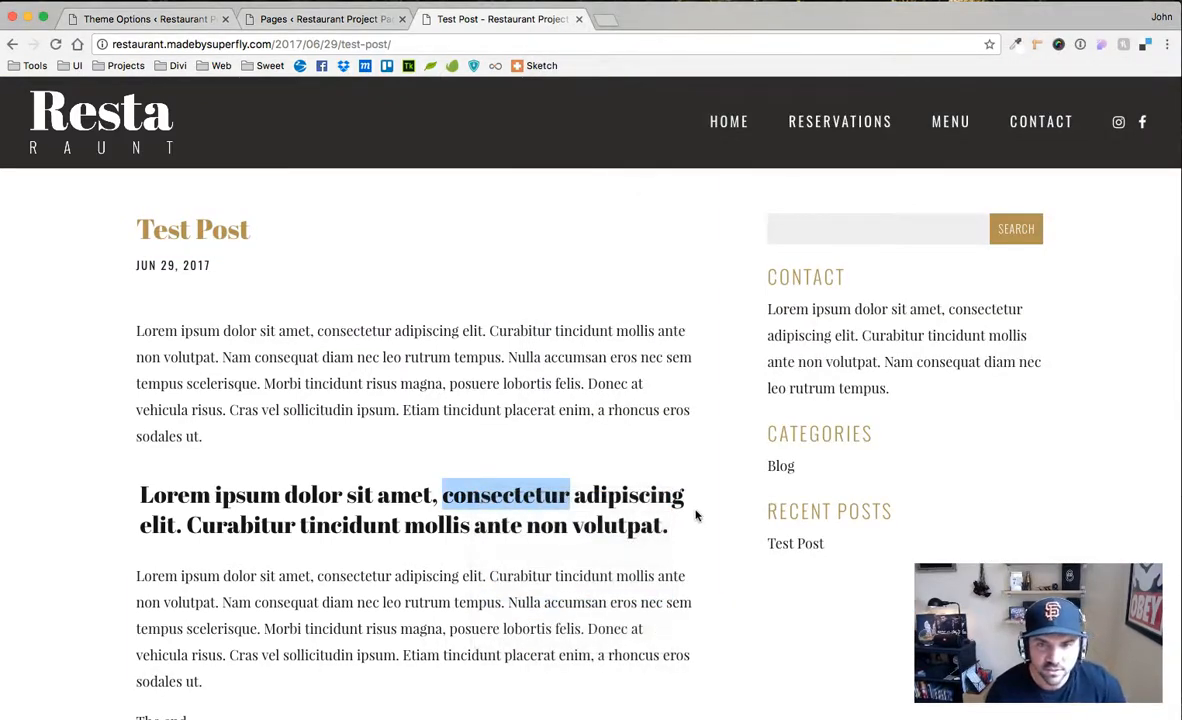
pyautogui.click(795, 599)
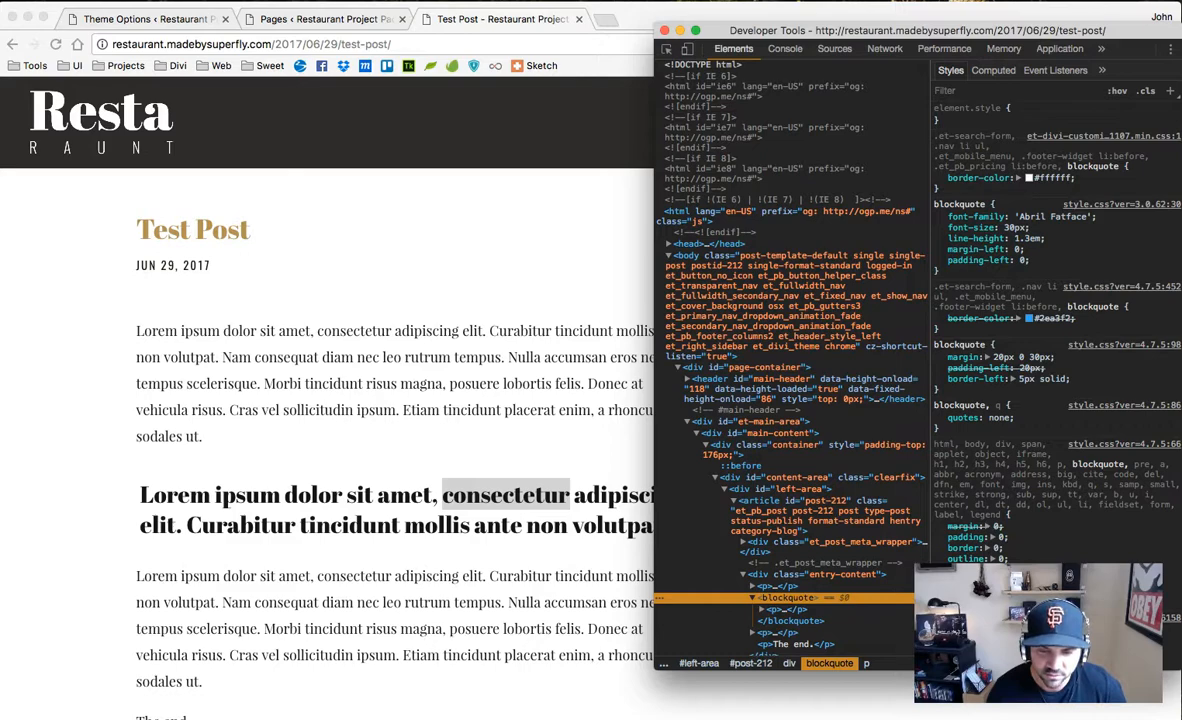
# Switch to Brackets and find the blockquote rule in style.css, highlighting its font-family line and the whole rule
pyautogui.press('super+Tab')
pyautogui.scroll(-20, 820, 365)
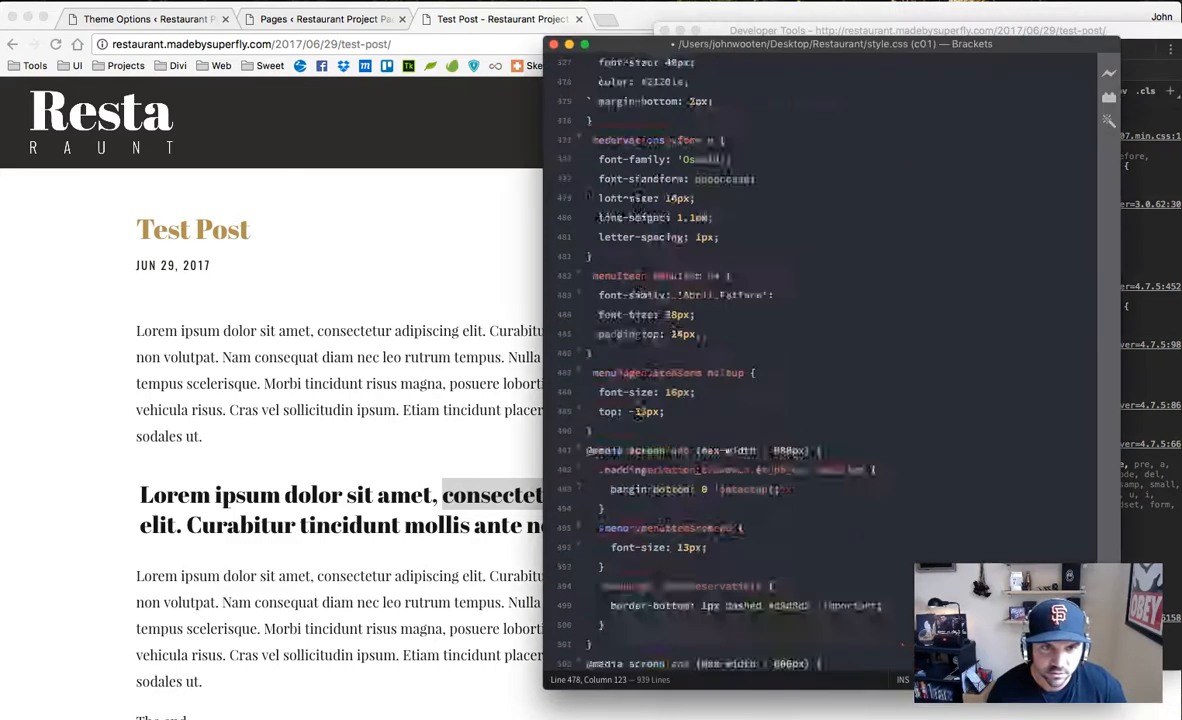
pyautogui.scroll(20, 820, 365)
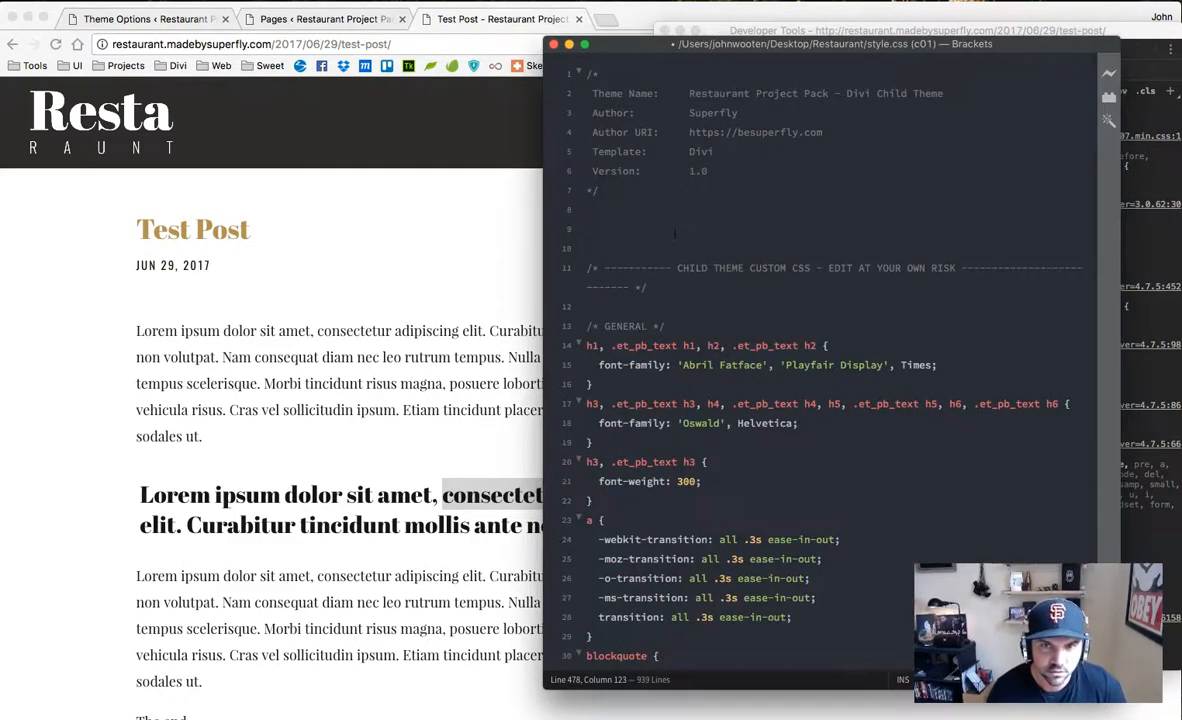
pyautogui.scroll(-5, 675, 233)
pyautogui.moveTo(774, 352); pyautogui.dragTo(599, 356)
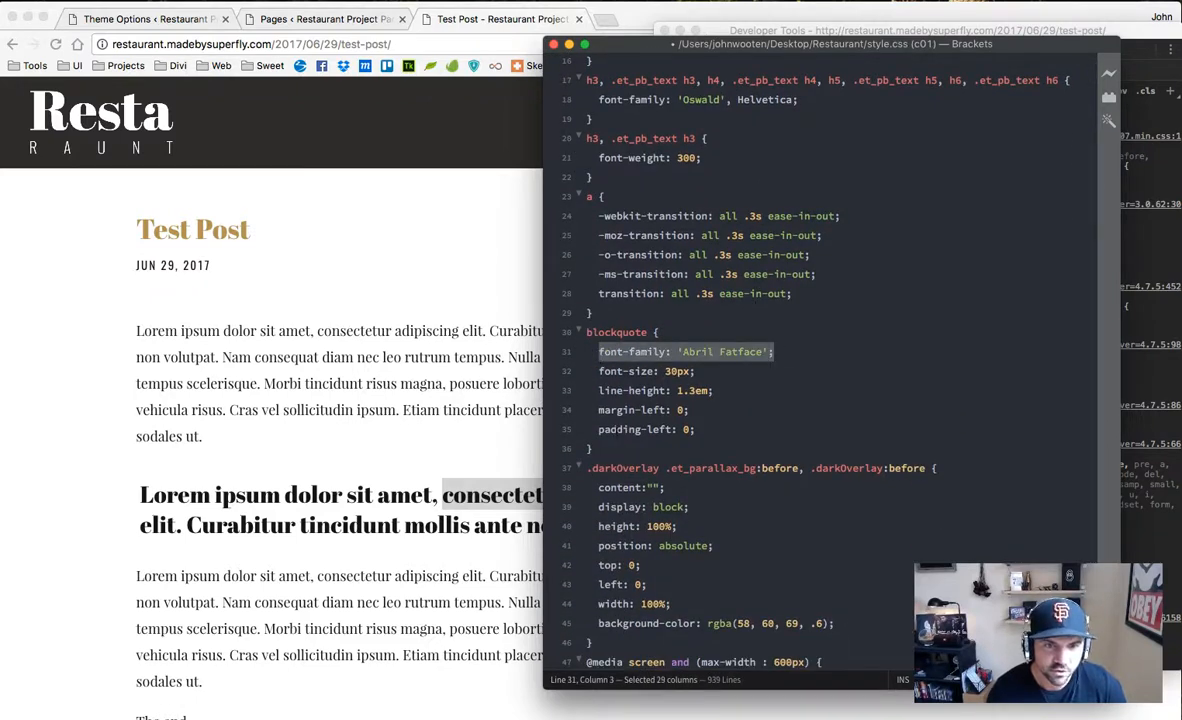
pyautogui.moveTo(592, 448); pyautogui.dragTo(586, 344)
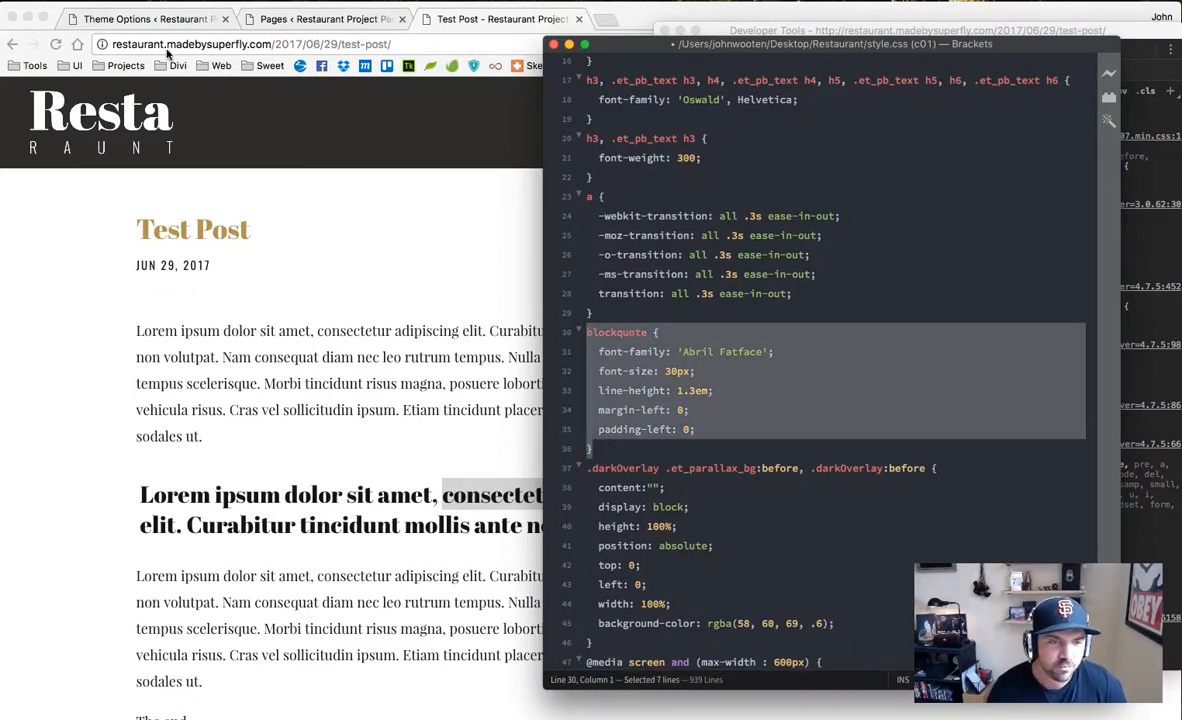
# Switch to the browser's Divi Theme Options page and review the Custom CSS box and the General settings
pyautogui.click(142, 19)
pyautogui.click(525, 356)
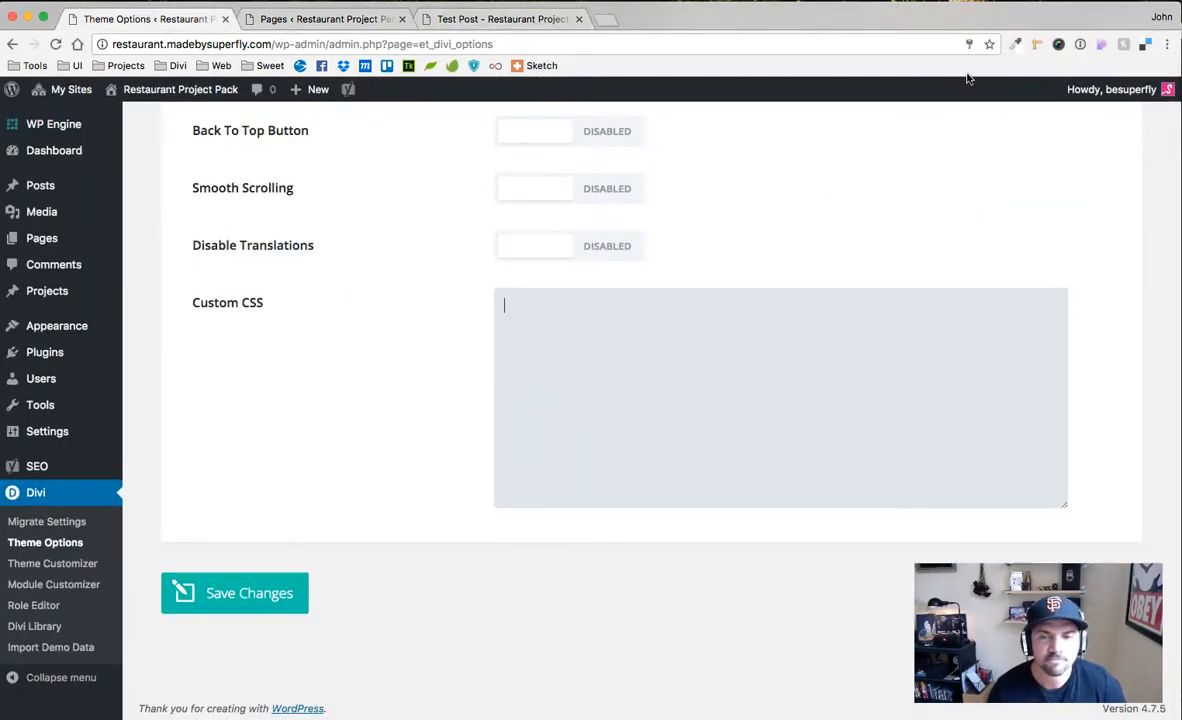
pyautogui.scroll(20, 772, 355)
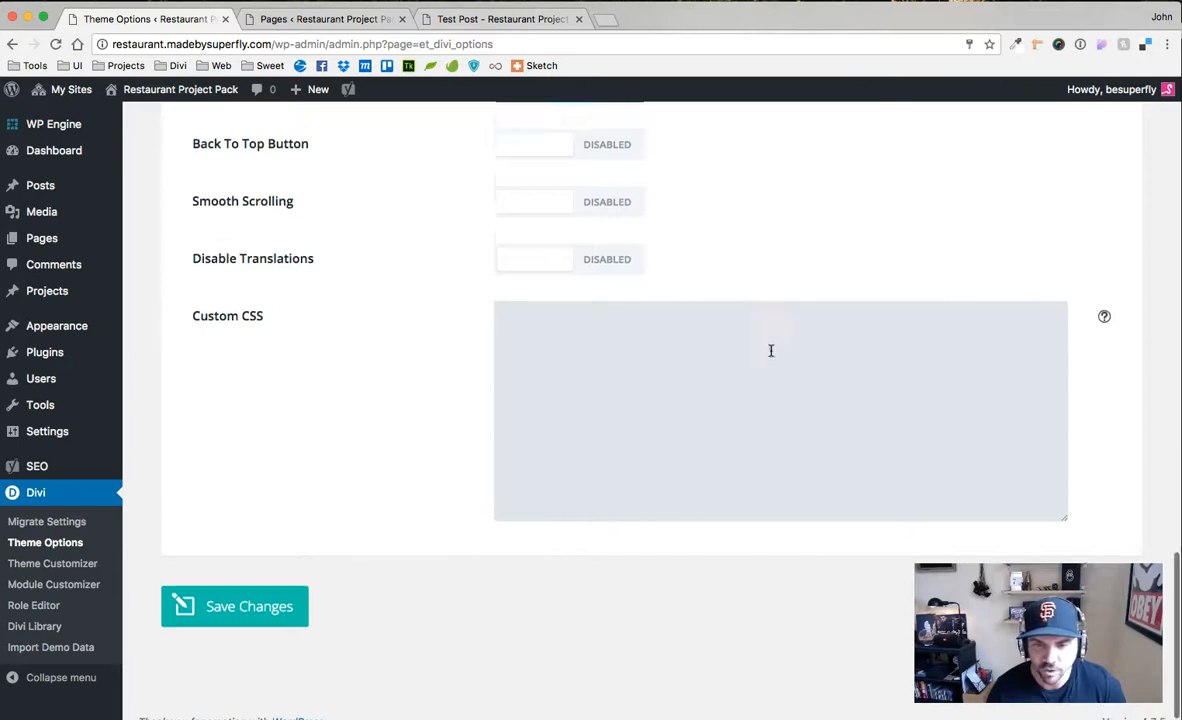
pyautogui.scroll(2, 770, 330)
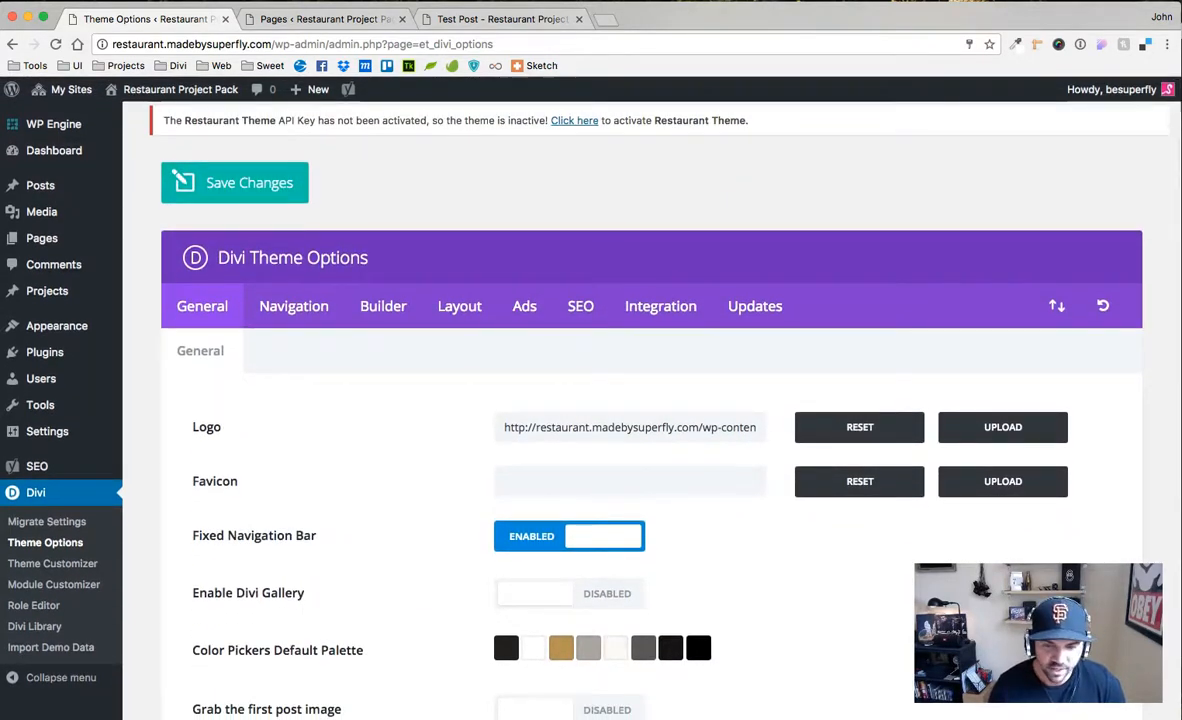
# Return from the Test Post to the site's Home page and view the concept and menu sections
pyautogui.click(493, 19)
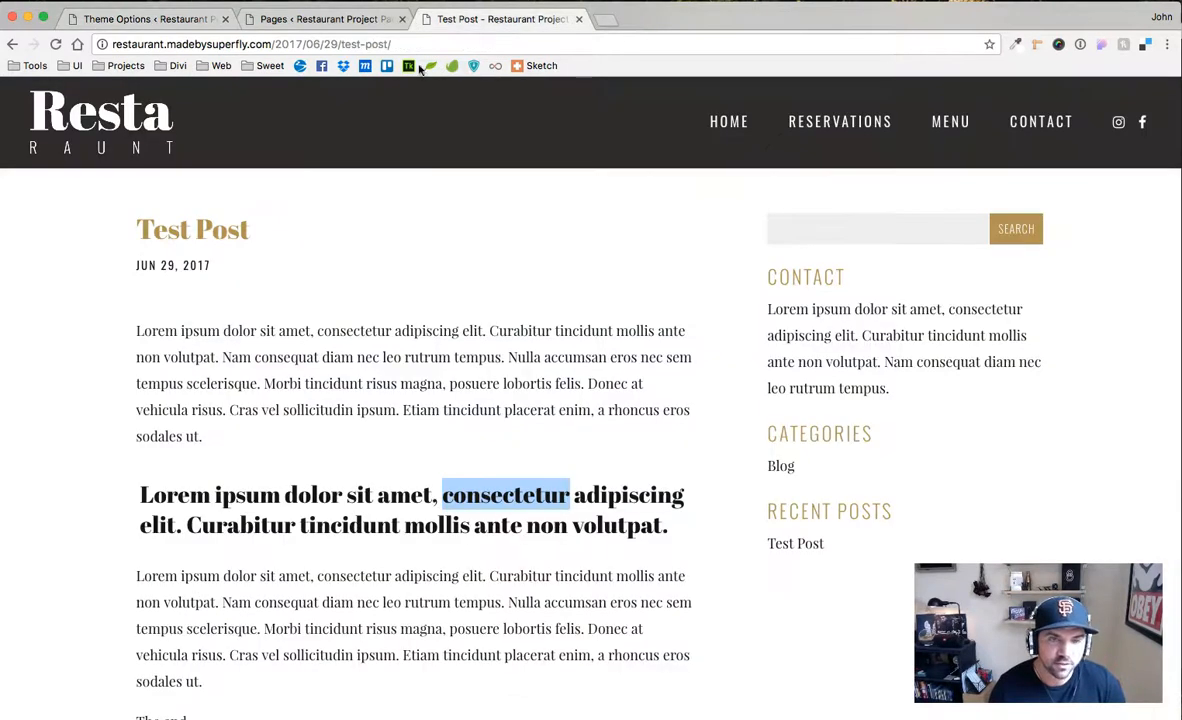
pyautogui.click(150, 129)
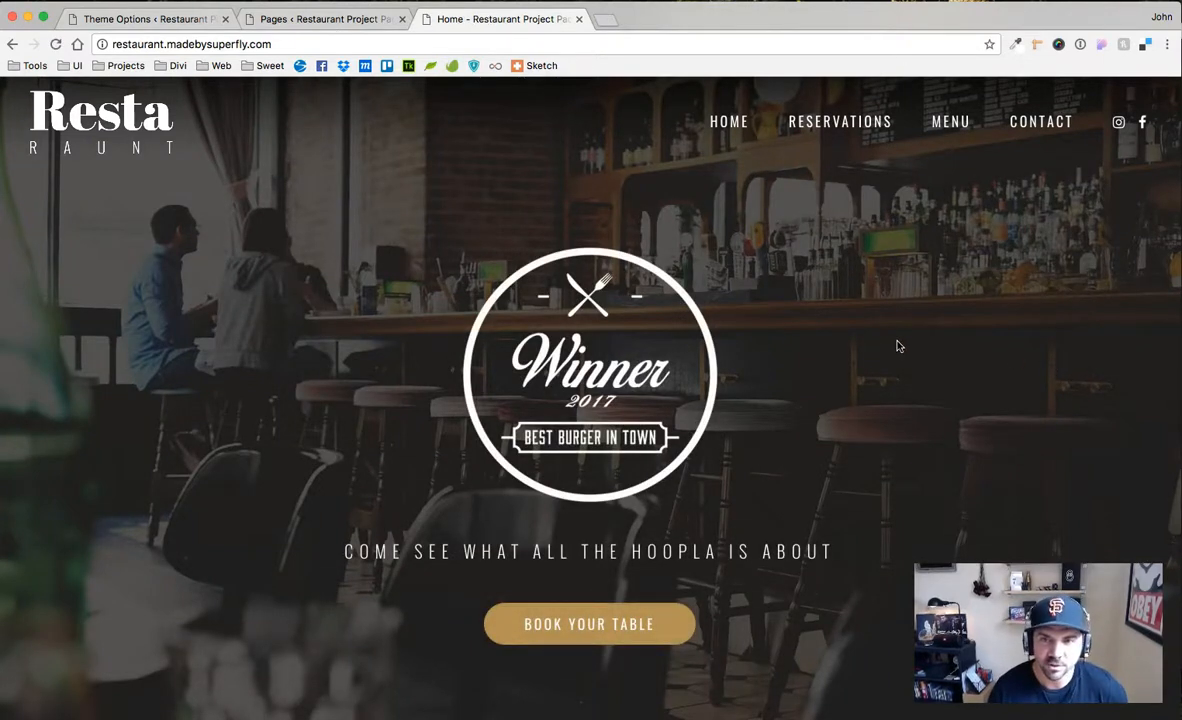
pyautogui.scroll(-10, 897, 360)
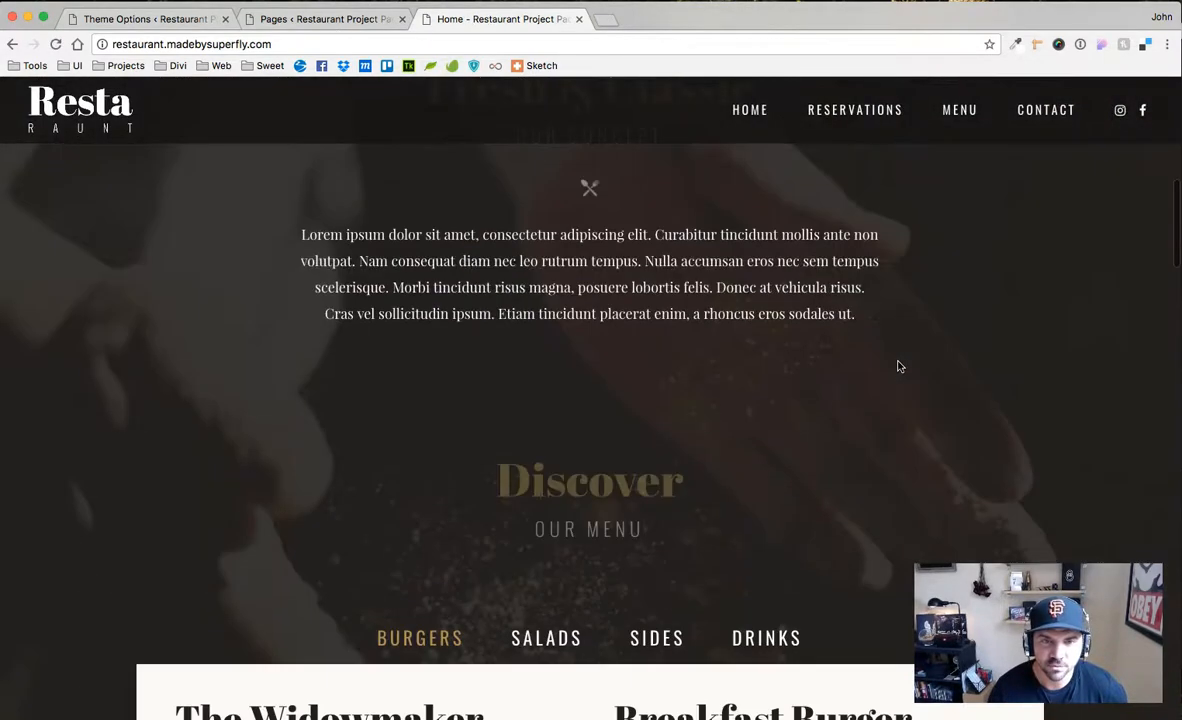